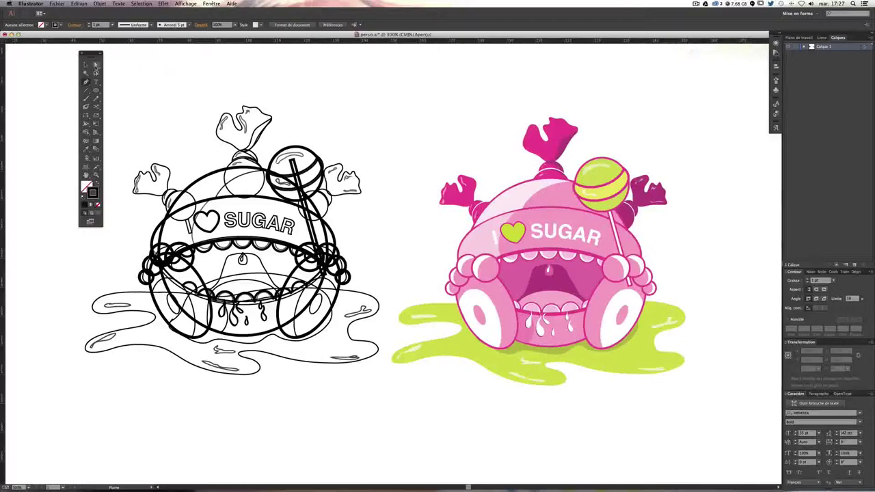
Step: Select and deselect the pink reference character and browse the shape and eraser tool groups
left_click(86, 64)
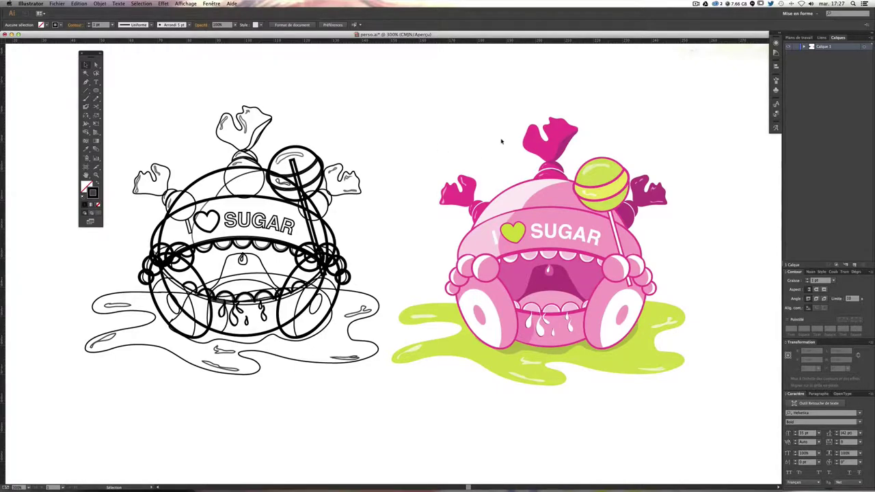
left_click_drag(447, 107, 720, 392)
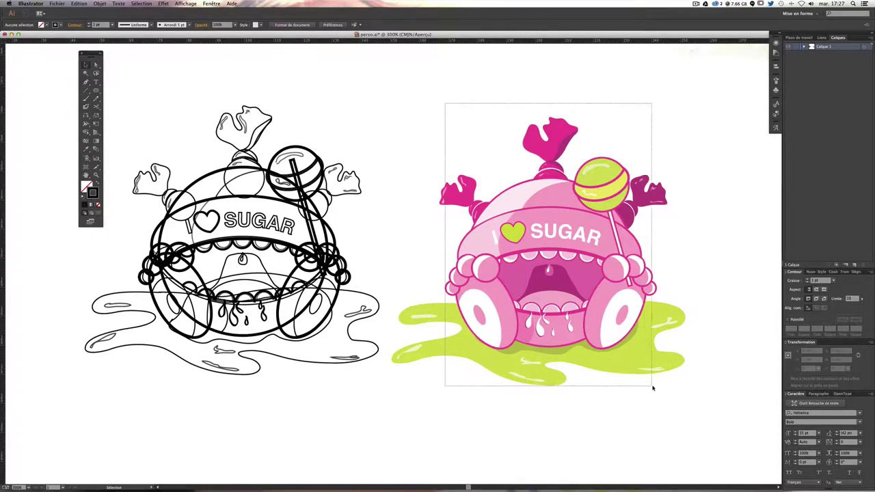
left_click(720, 393)
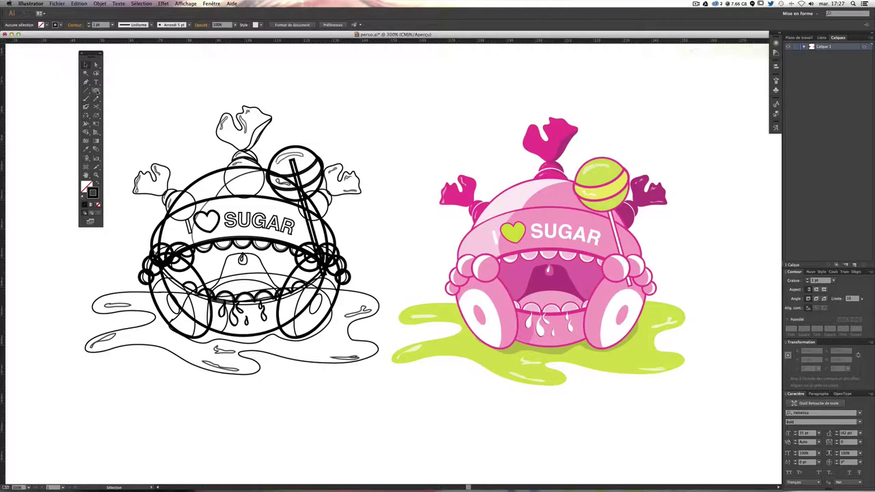
left_click(96, 91)
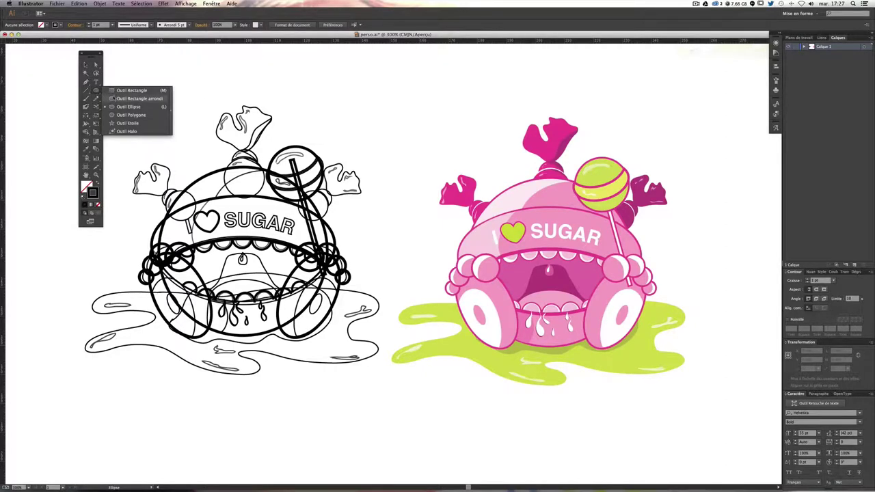
left_click(123, 107)
key("v")
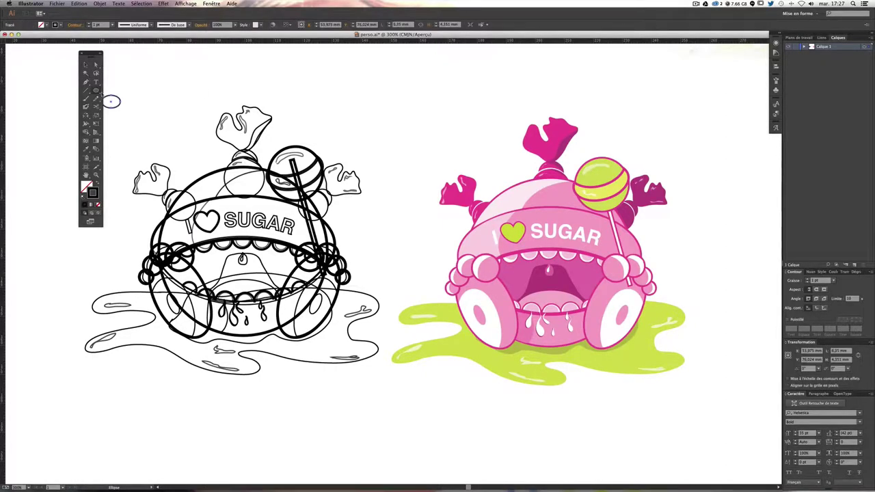
left_click(104, 97)
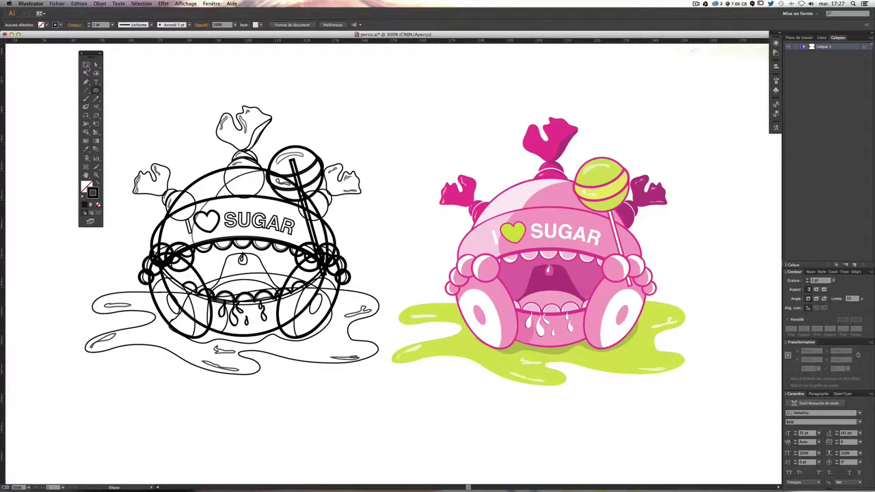
left_click(96, 106)
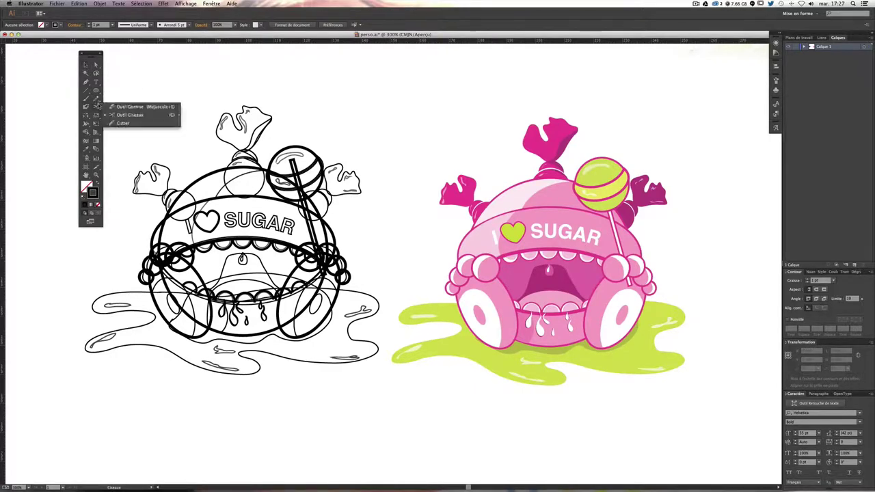
left_click(86, 65)
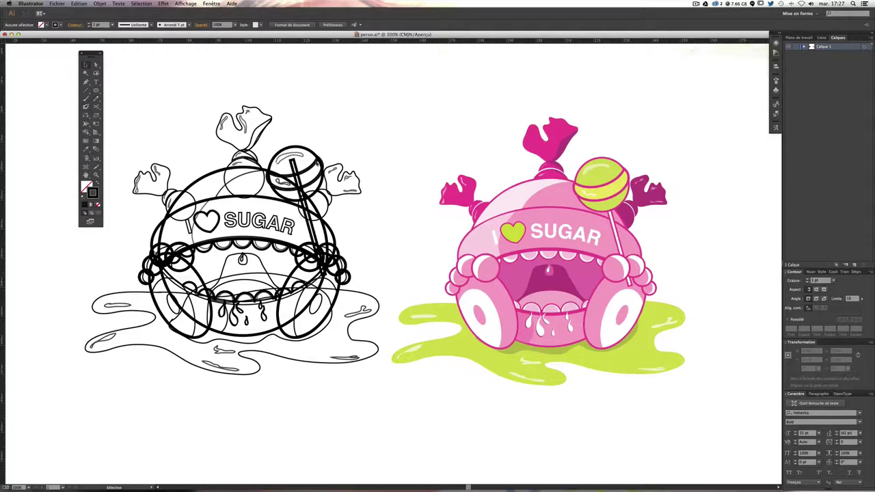
Step: Select and deselect the left outline drawing and the pink character to inspect them
left_click_drag(133, 104, 368, 396)
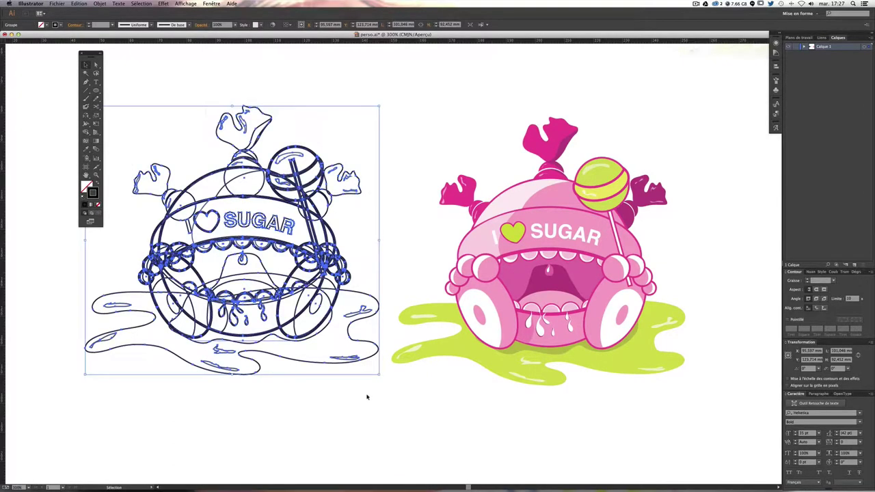
left_click(366, 397)
left_click_drag(134, 117, 311, 404)
left_click(401, 130)
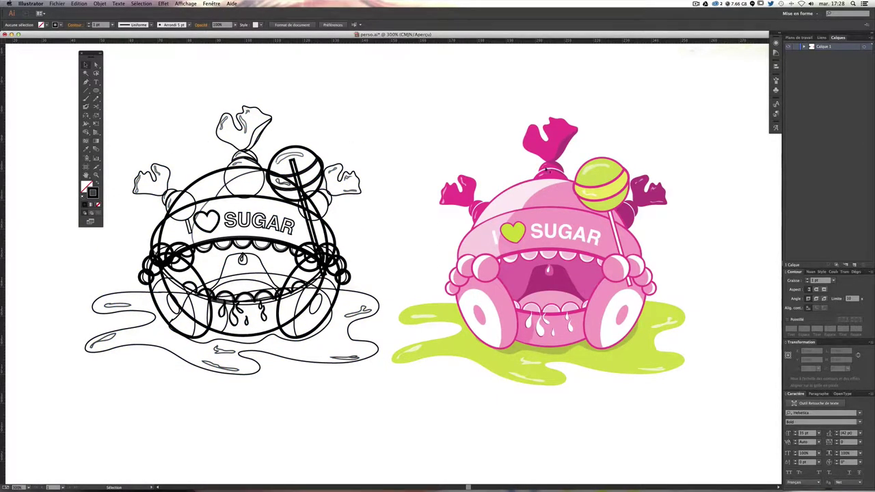
left_click_drag(460, 128, 679, 405)
left_click(285, 116)
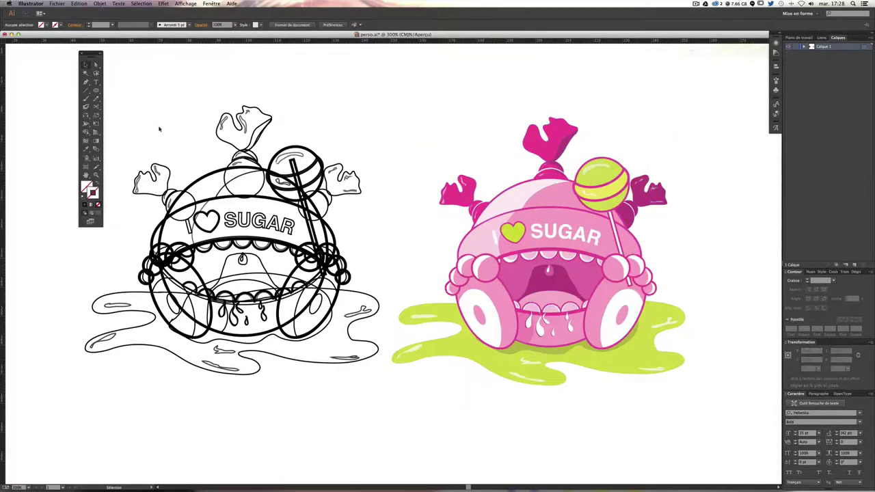
mouse_move(40, 85)
left_mouse_down()
mouse_move(141, 197)
mouse_move(69, 165)
left_mouse_up()
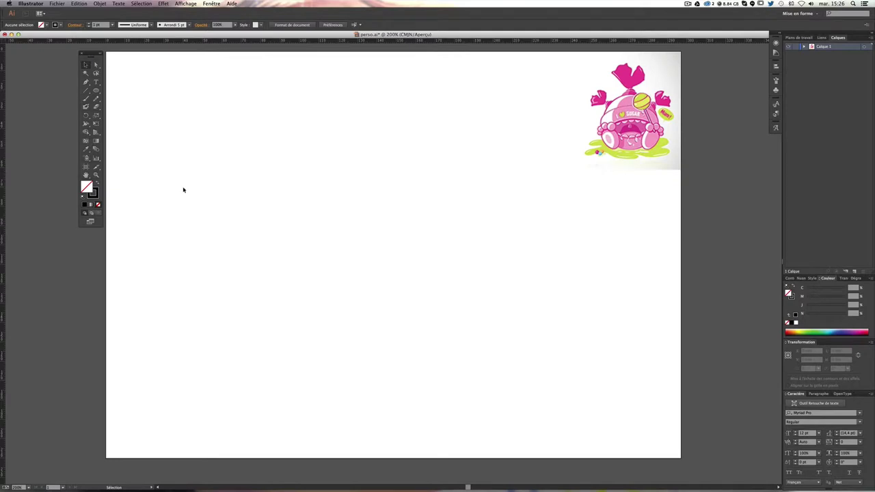
Step: Choose the Ellipse tool and set the colours to no fill with a black stroke
left_click(97, 91)
mouse_move(96, 91)
left_mouse_down()
mouse_move(140, 107)
mouse_move(132, 90)
mouse_move(103, 90)
left_mouse_up()
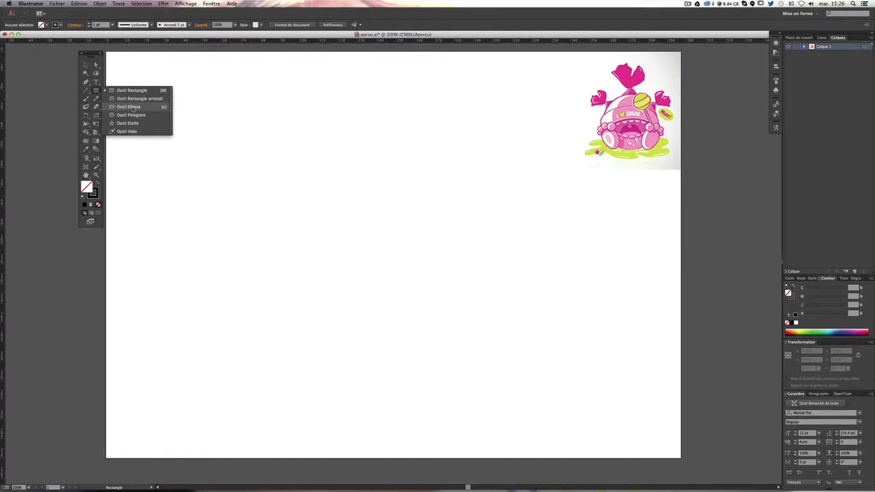
left_click(127, 108)
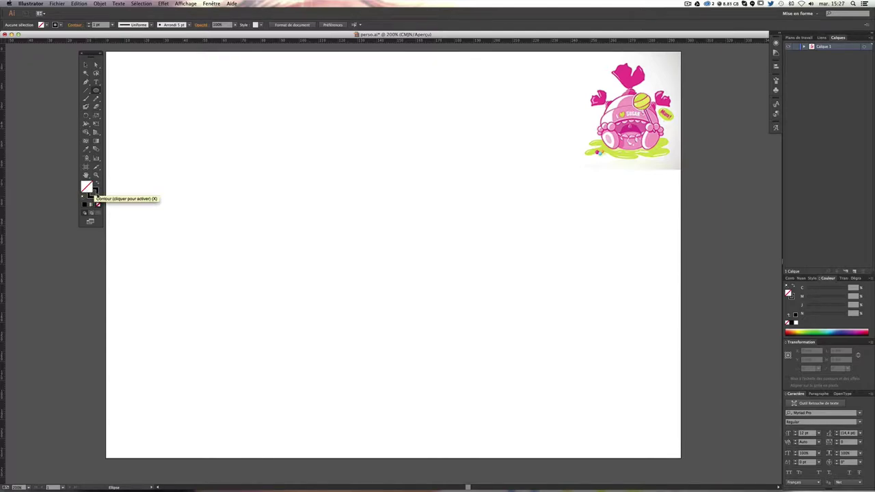
left_click(83, 197)
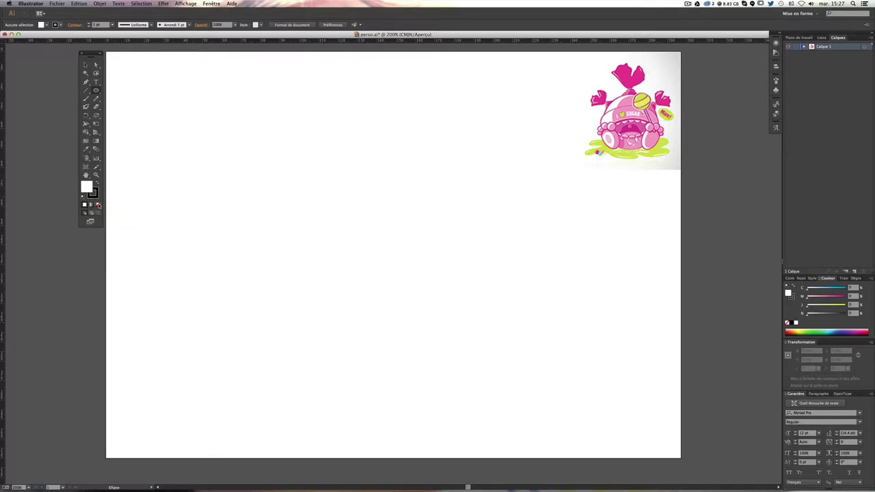
left_click(98, 205)
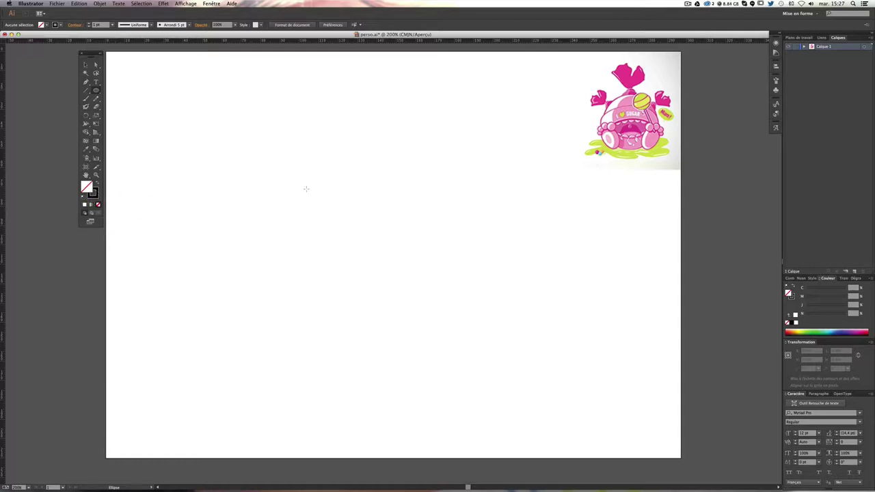
Step: Draw a large outlined circle at the artboard centre, then nudge it right and shrink it slightly
mouse_move(287, 159)
left_mouse_down()
mouse_move(393, 251)
mouse_move(472, 303)
mouse_move(402, 225)
mouse_move(508, 285)
mouse_move(442, 249)
mouse_move(400, 283)
mouse_move(557, 312)
mouse_move(577, 375)
mouse_move(403, 318)
mouse_move(557, 343)
mouse_move(451, 379)
mouse_move(529, 367)
mouse_move(453, 285)
mouse_move(553, 367)
mouse_move(486, 325)
mouse_move(506, 335)
mouse_move(499, 330)
left_mouse_up()
left_click(85, 65)
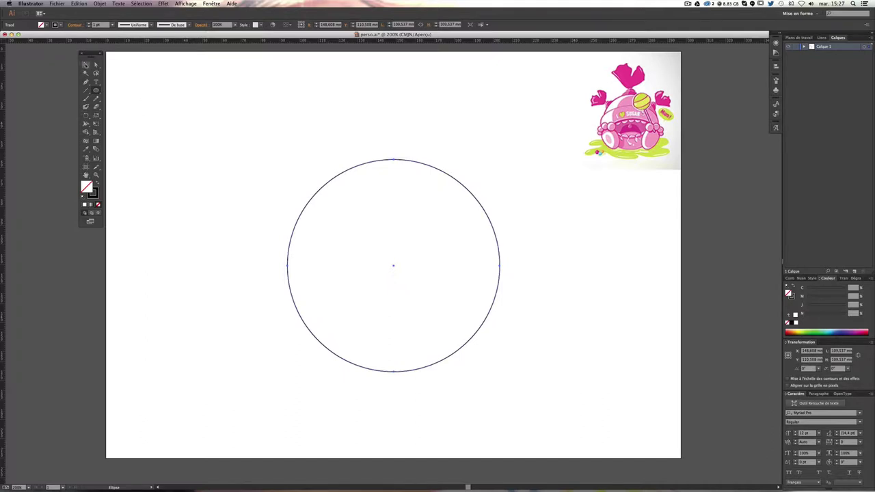
left_click(332, 122)
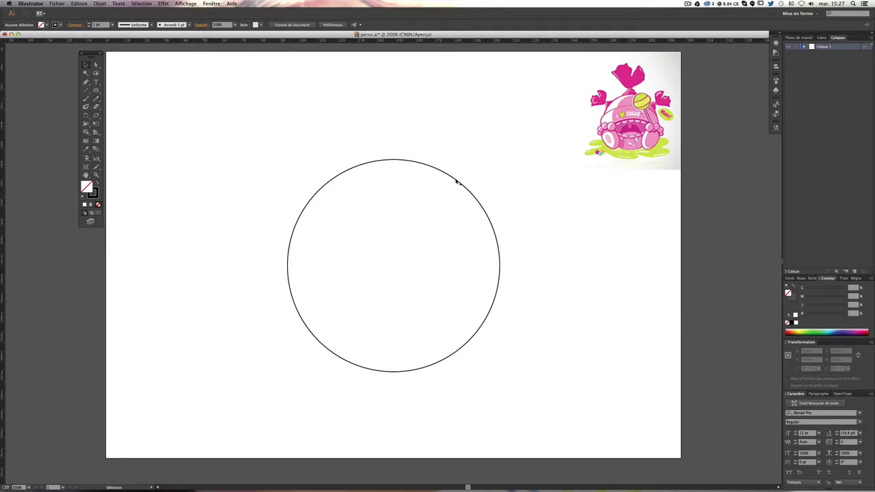
left_click_drag(456, 179, 463, 179)
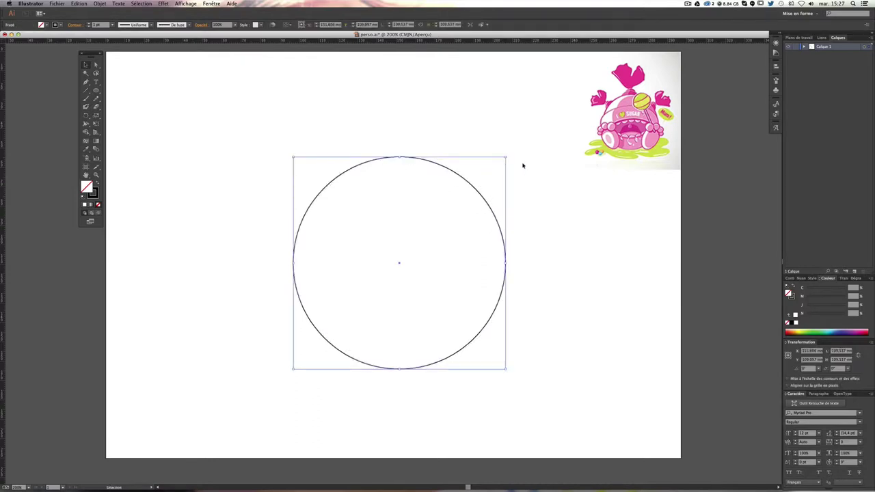
left_click_drag(506, 157, 510, 162)
left_click_drag(444, 178, 450, 173)
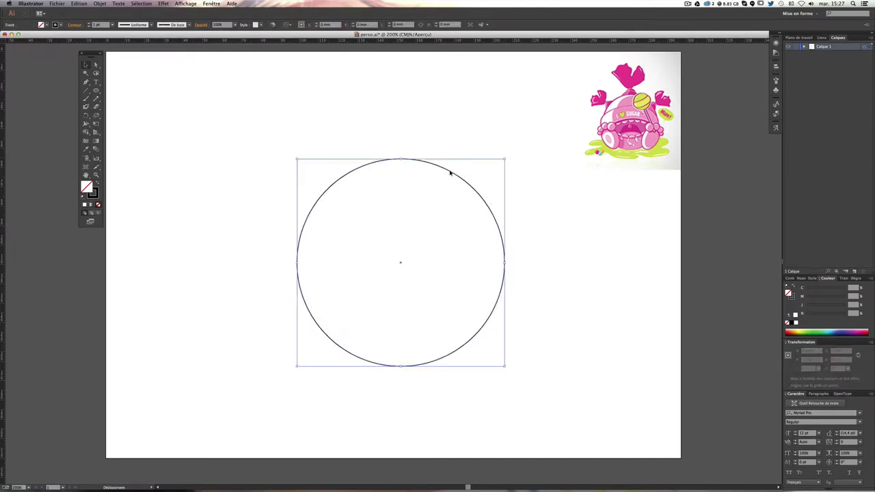
left_click(506, 170)
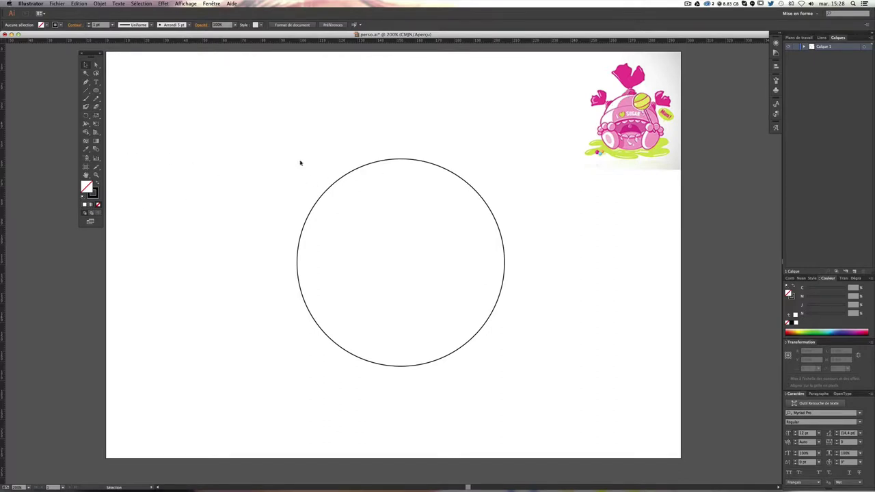
Step: Duplicate the large circle to the left and scale the copy down to a small circle
left_click(362, 166)
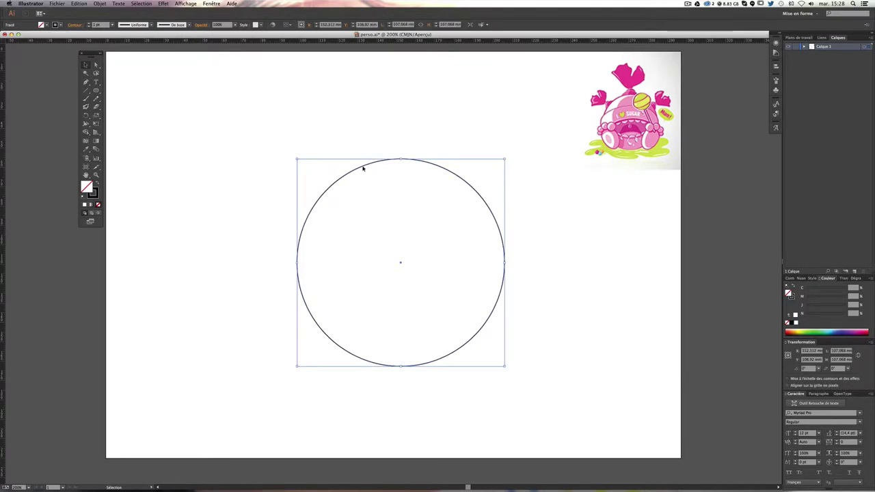
left_click_drag(363, 168, 258, 159, "alt")
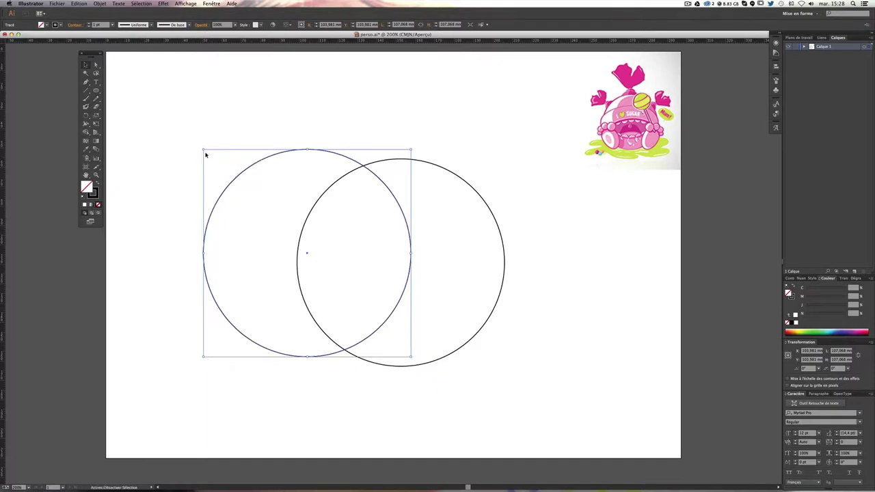
left_click_drag(204, 149, 232, 165)
left_click_drag(231, 164, 208, 151)
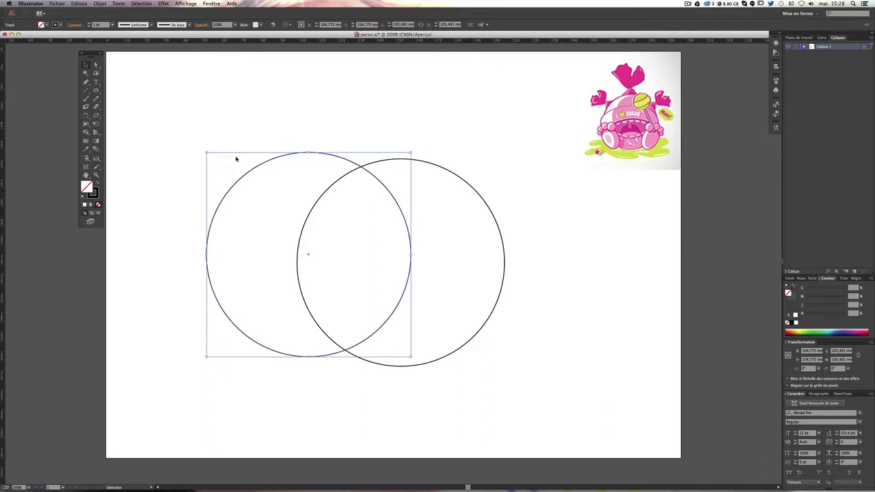
mouse_move(207, 153)
left_mouse_down()
mouse_move(294, 197)
mouse_move(349, 247)
mouse_move(342, 240)
left_mouse_up()
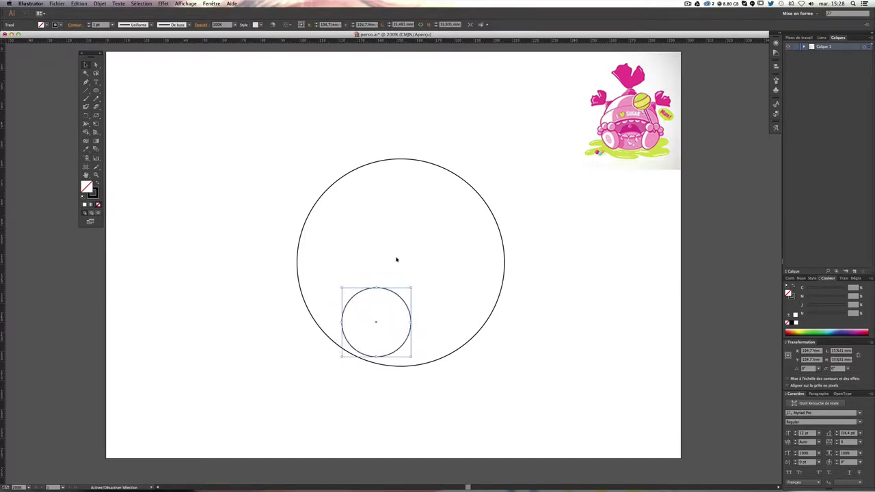
left_click_drag(410, 290, 400, 299)
left_click(409, 297)
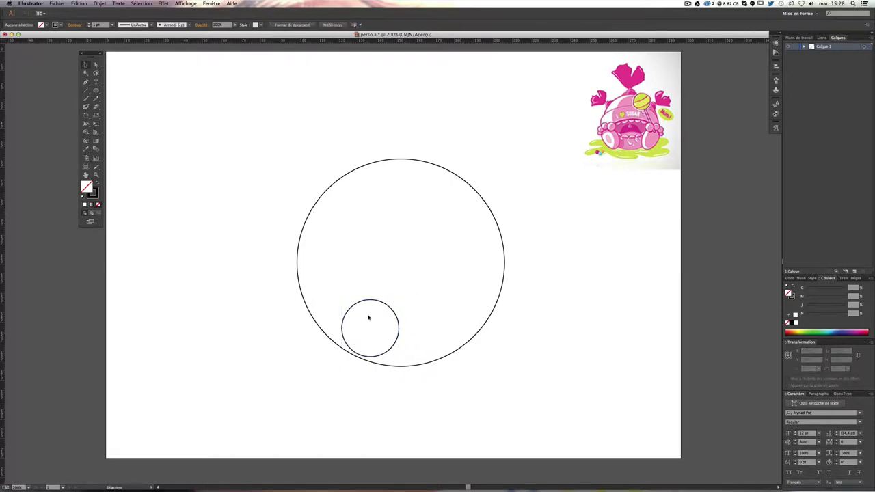
Step: Position the small circle so it overlaps the big circle's upper-left edge
left_click_drag(375, 302, 314, 189)
mouse_move(314, 190)
left_mouse_down()
mouse_move(324, 175)
mouse_move(300, 180)
left_mouse_up()
left_click(283, 176)
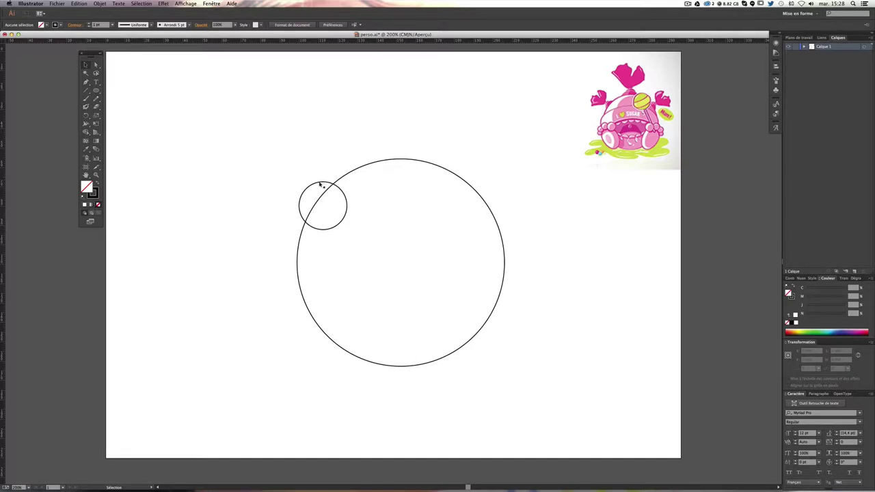
left_click_drag(319, 184, 312, 182)
left_click(283, 177)
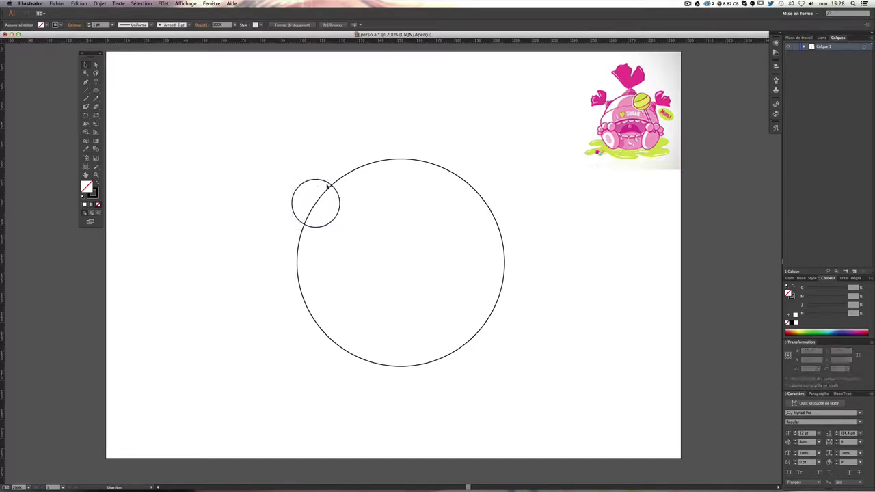
left_click_drag(324, 182, 327, 185)
left_click_drag(328, 184, 330, 186)
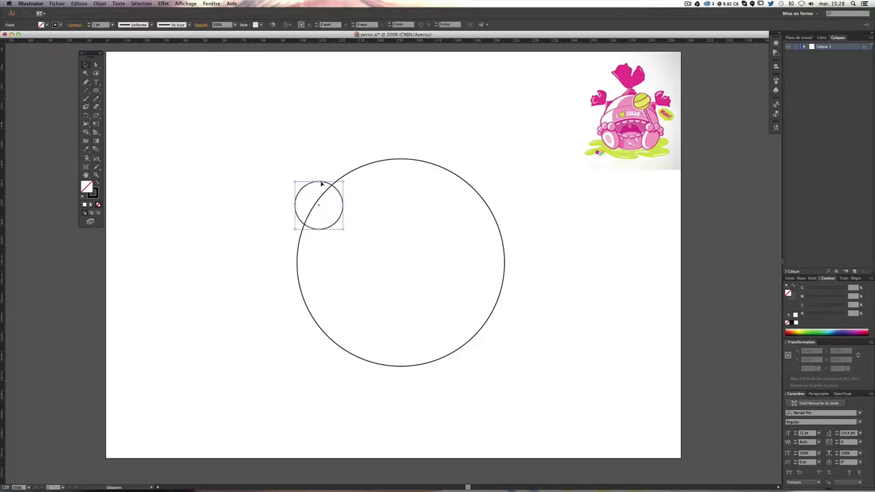
left_click(283, 168)
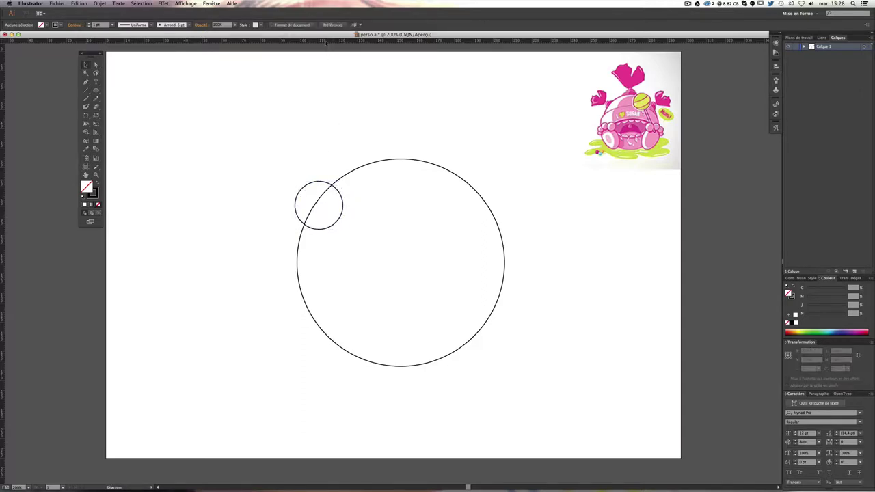
left_click_drag(325, 42, 335, 56)
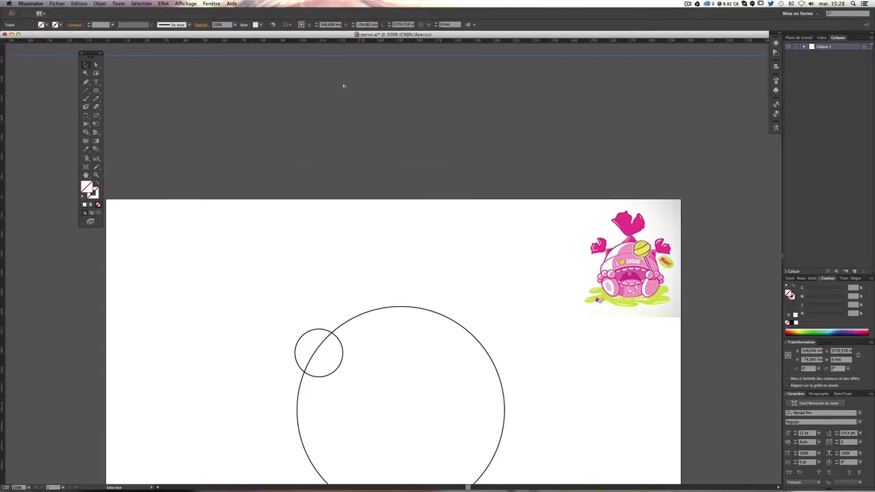
Step: Show the rulers and place a horizontal guide through the small circle's middle
left_click(387, 162)
scroll(387, 162, "down", 5)
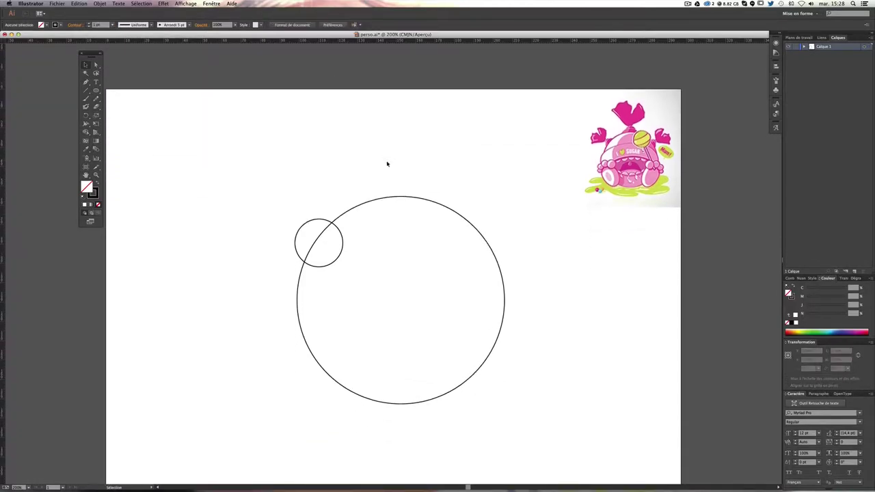
scroll(387, 164, "down", 1)
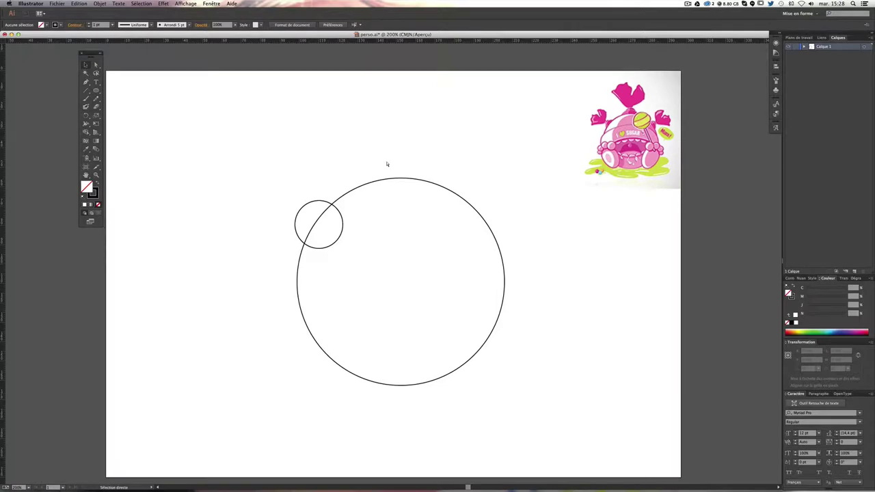
key("v")
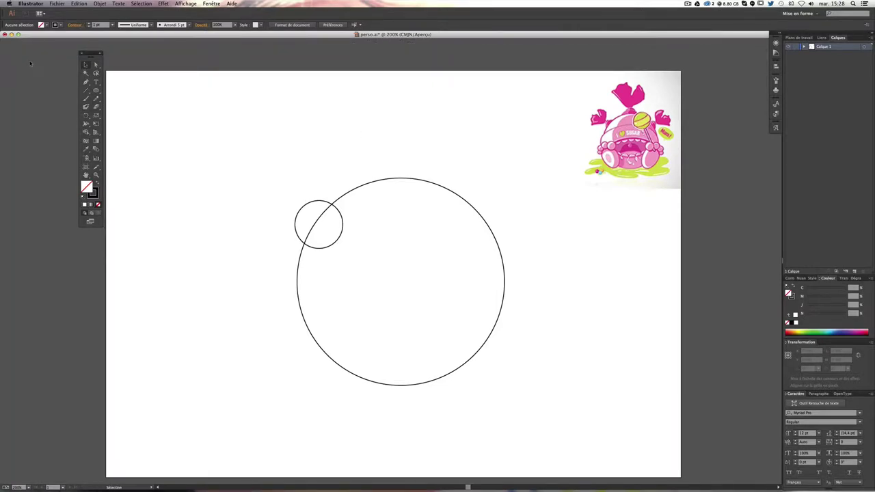
key("ctrl+r")
key("ctrl+r")
key("ctrl+r")
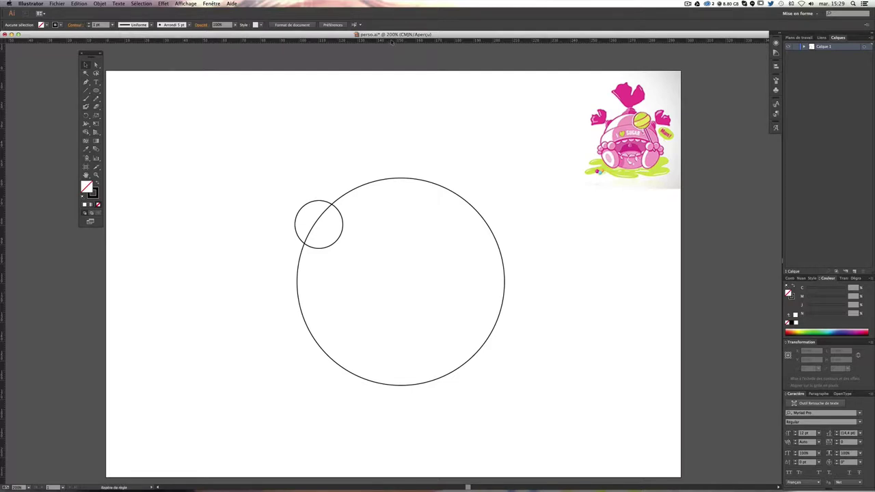
mouse_move(391, 52)
left_mouse_down()
mouse_move(399, 153)
mouse_move(375, 235)
left_mouse_up()
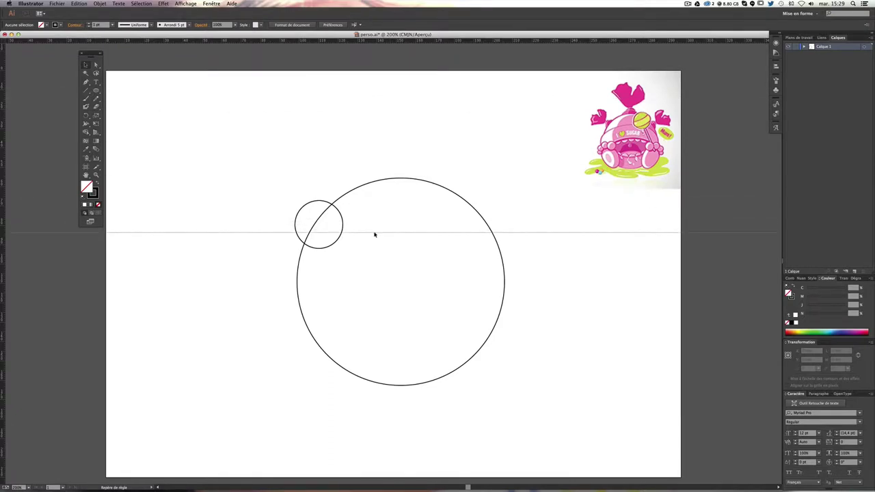
left_click_drag(375, 234, 376, 224)
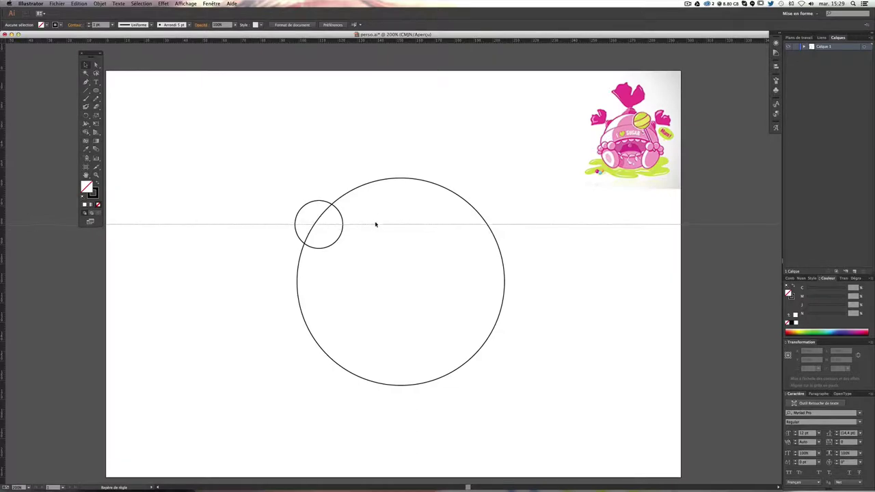
left_click_drag(375, 224, 375, 224)
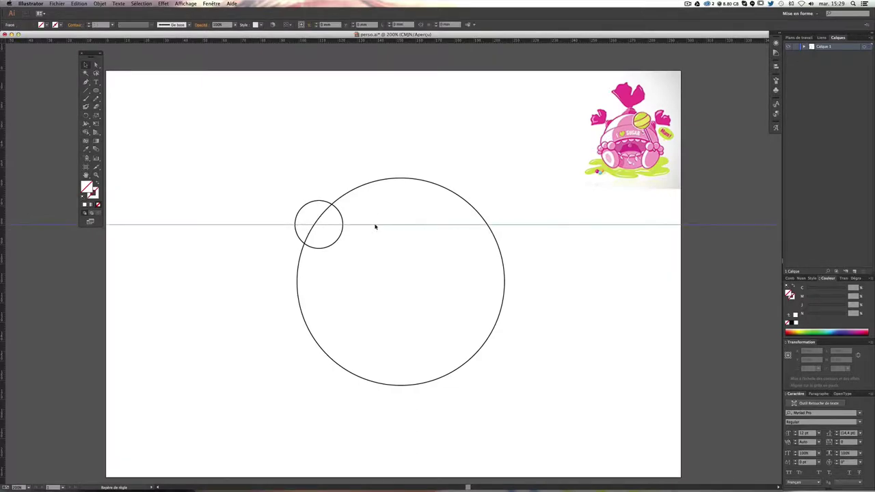
left_click(318, 198)
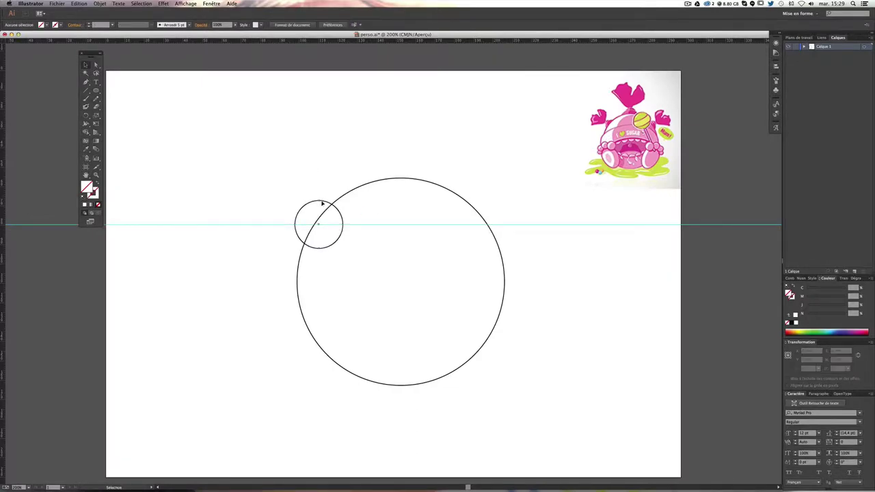
Step: Shrink the small circle slightly and nudge it down and left onto the guide
left_click(322, 203)
left_click_drag(296, 249, 308, 236)
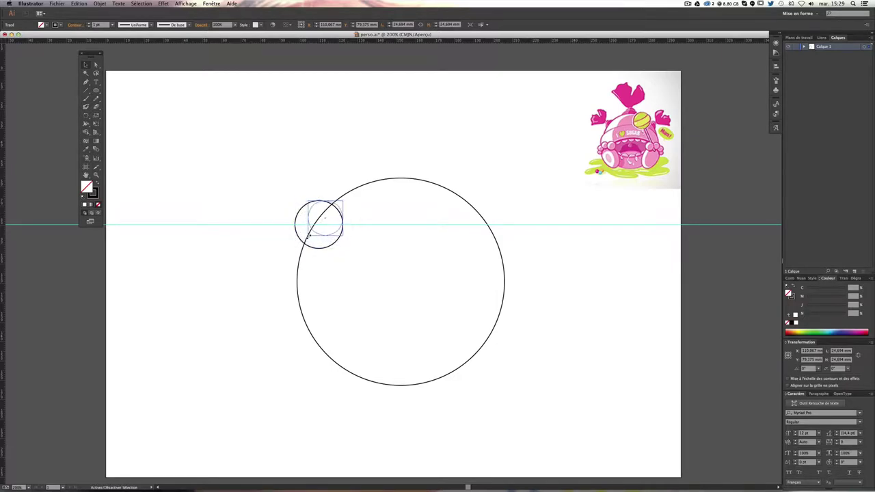
left_click_drag(309, 236, 306, 236)
left_click(295, 197)
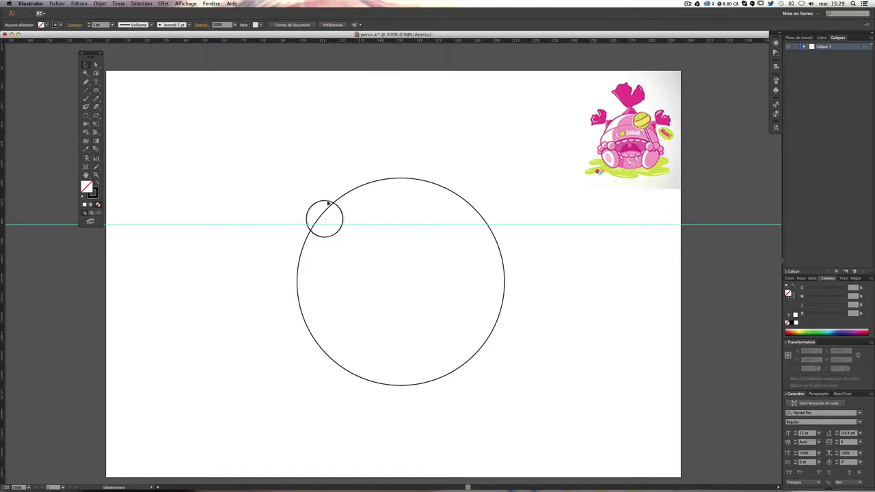
left_click(337, 202)
key("Down")
key("Down")
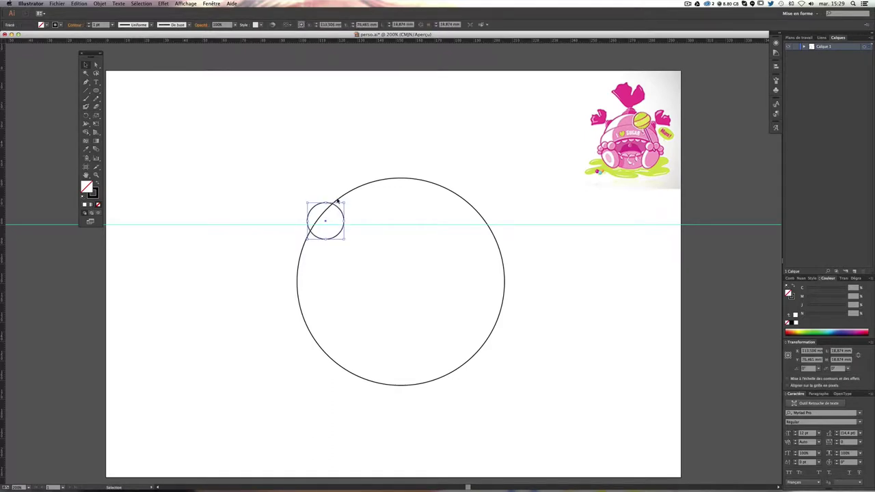
key("Down")
key("Down")
key("Down")
key("Down")
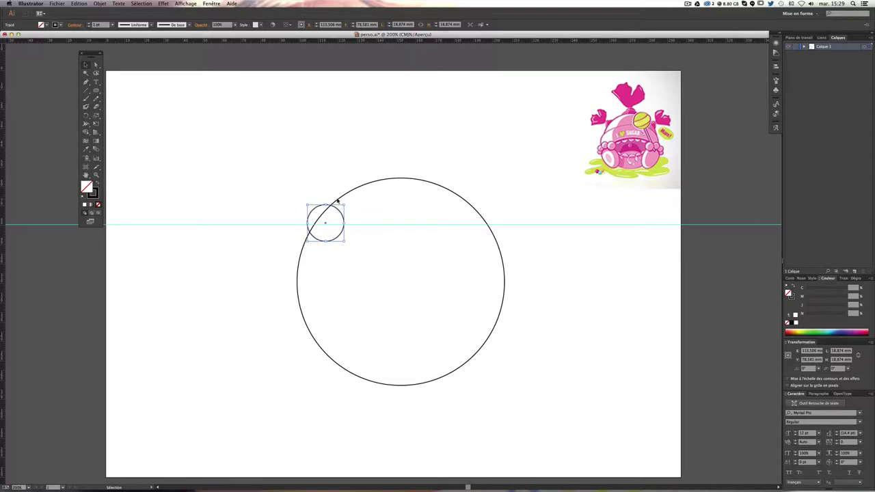
key("super+plus")
key("super+plus")
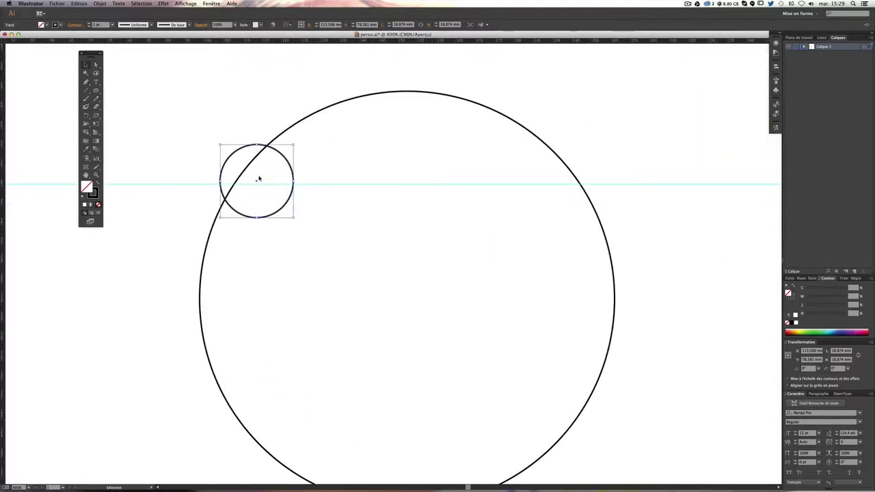
key("Down")
key("Down")
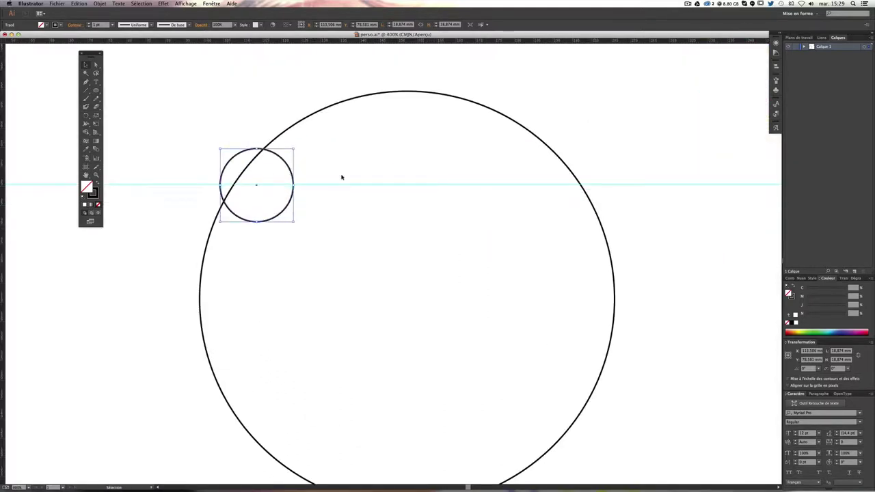
key("Down")
key("Left")
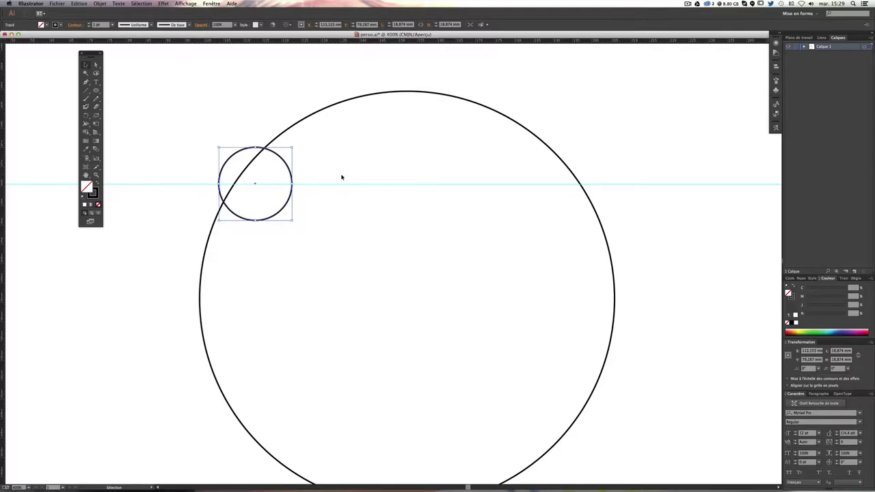
key("Left")
key("Left")
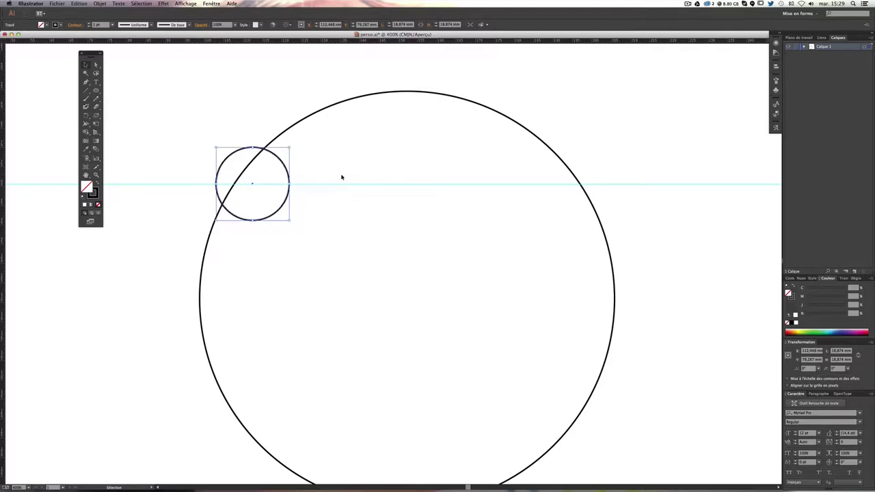
Step: Zoom to 300% on the circles and place a copy of the small circle up-left
left_click(310, 149)
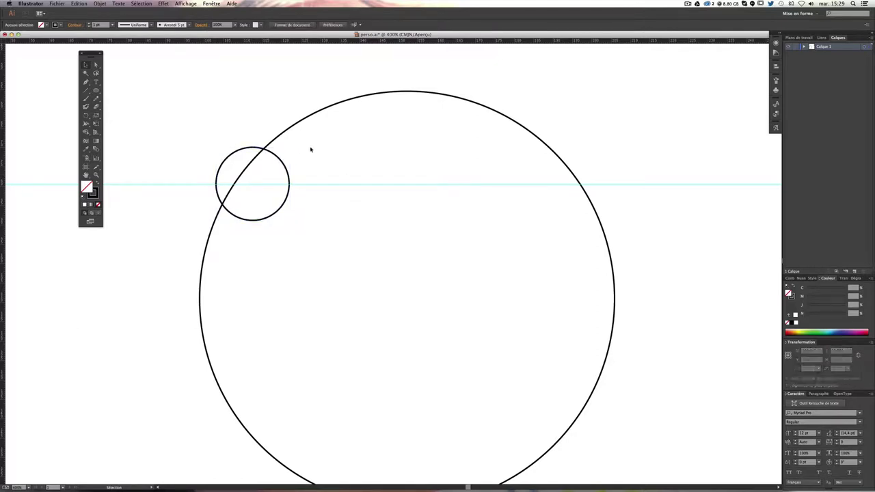
key("ctrl+0")
key("ctrl+plus")
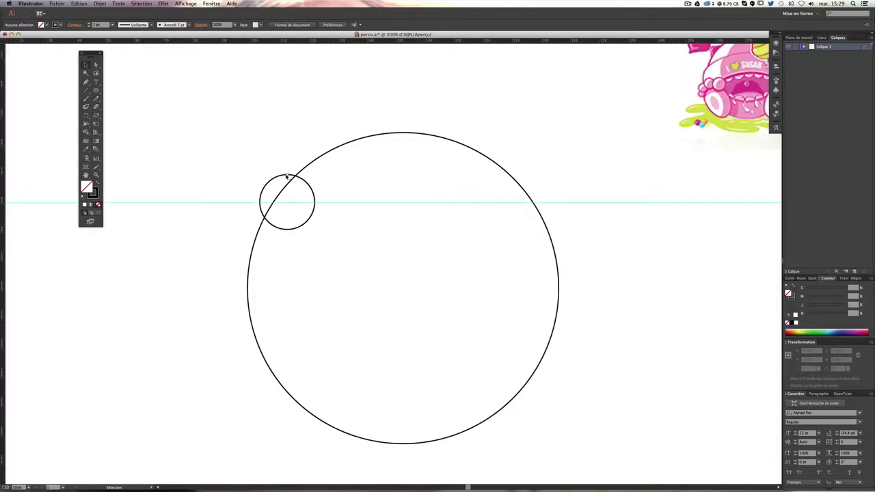
left_click_drag(294, 150, 326, 186)
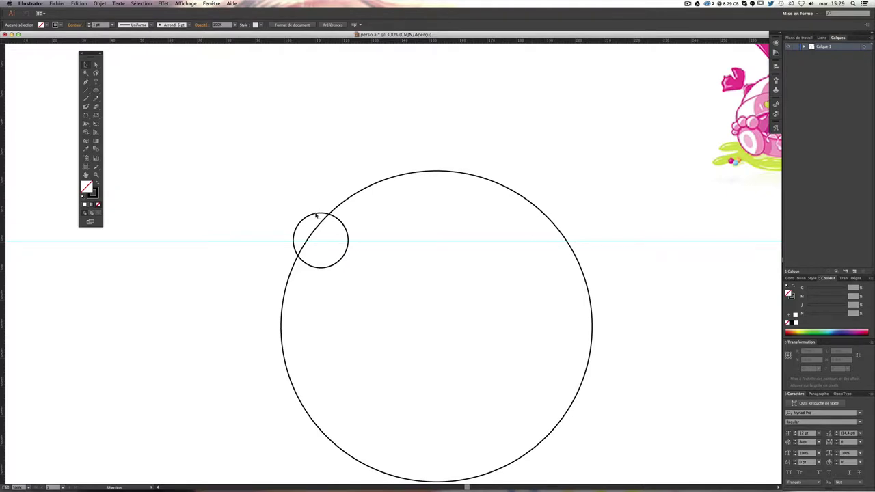
left_click_drag(316, 216, 288, 181)
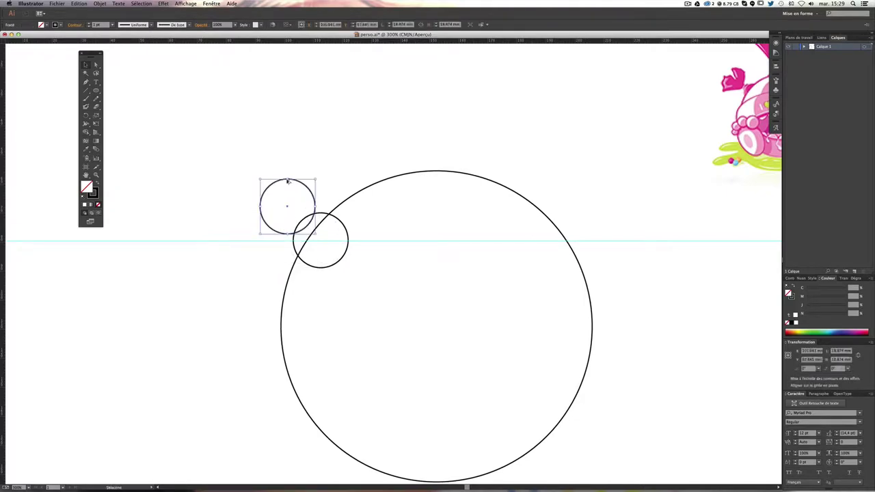
Step: Shrink the copied circle and nudge it to overlap the first small circle's upper-left side
left_click_drag(316, 180, 298, 180)
left_click(296, 207)
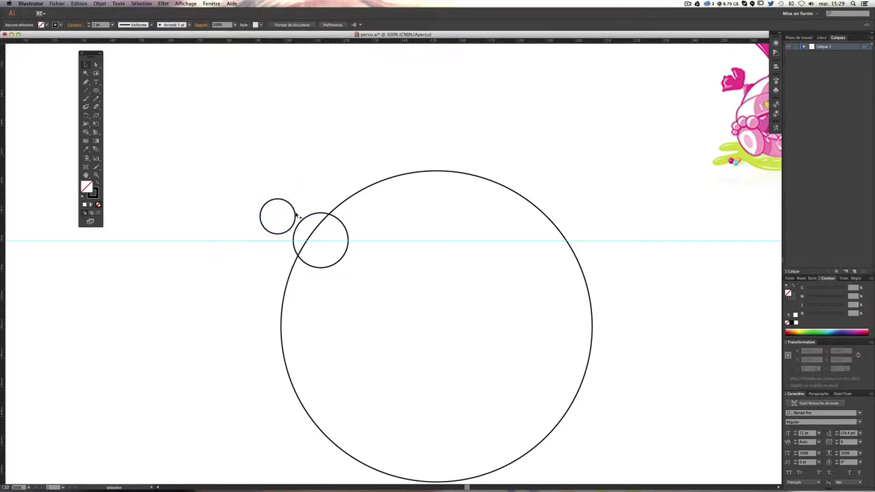
left_click_drag(296, 220, 320, 229)
left_click_drag(321, 230, 323, 230)
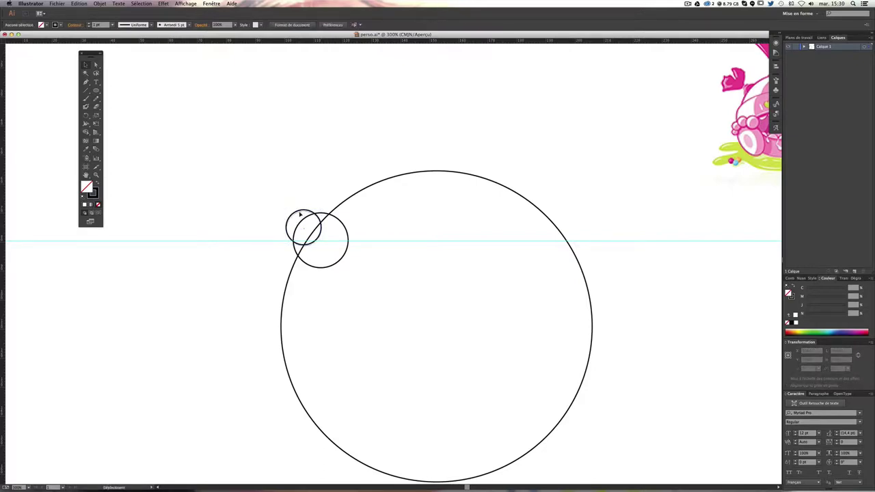
left_click(300, 214)
key("Right")
key("Down")
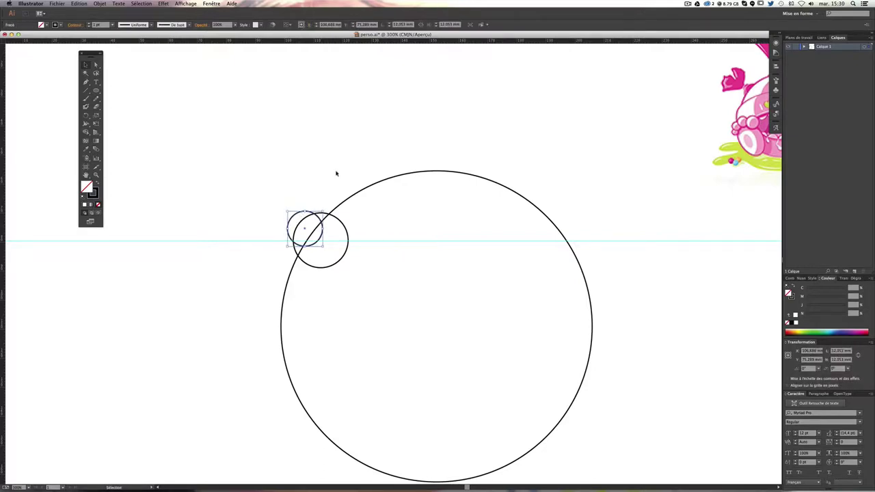
left_click(391, 166)
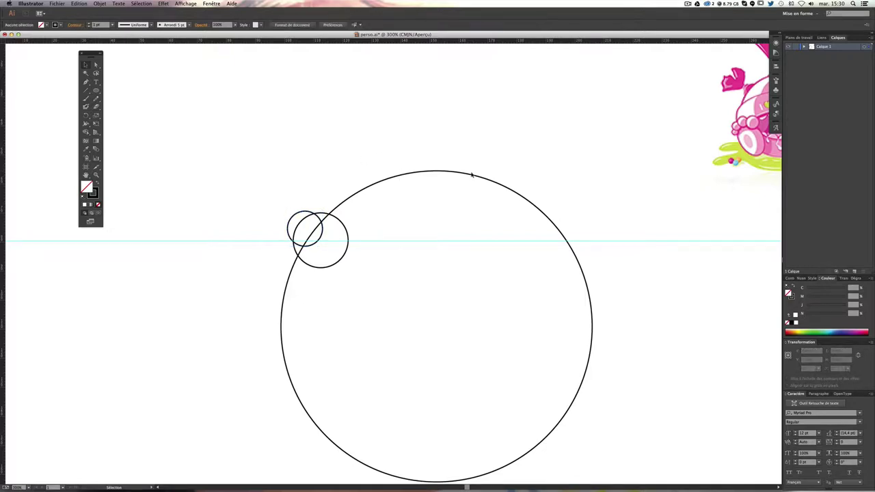
left_click_drag(471, 175, 371, 182)
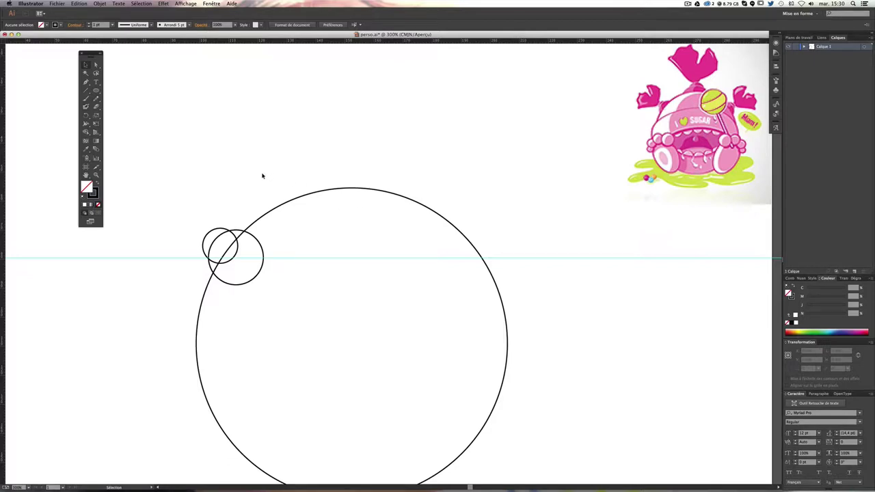
left_click_drag(326, 180, 350, 207)
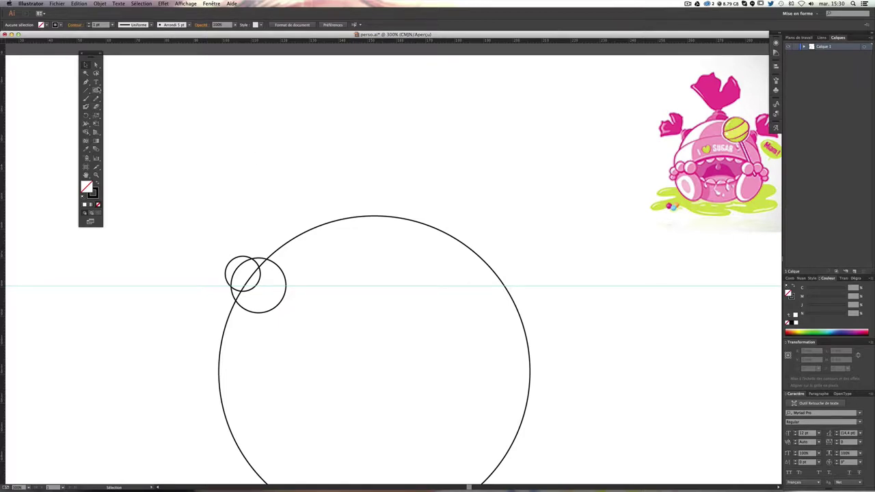
Step: Trace the candy wrapper's top from the reference with the Paintbrush
left_click(87, 82)
left_click(86, 98)
left_click_drag(621, 185, 455, 237)
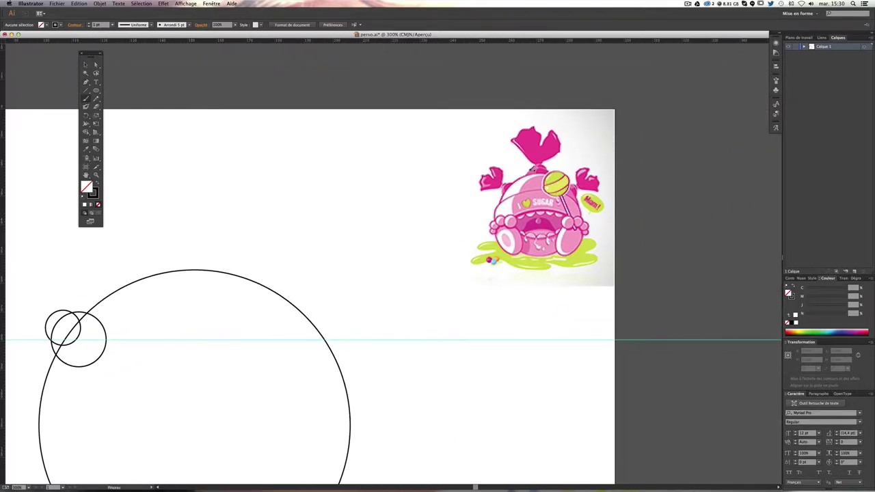
mouse_move(540, 166)
left_mouse_down()
mouse_move(510, 138)
mouse_move(539, 125)
mouse_move(542, 148)
mouse_move(559, 128)
mouse_move(561, 156)
mouse_move(536, 163)
left_mouse_up()
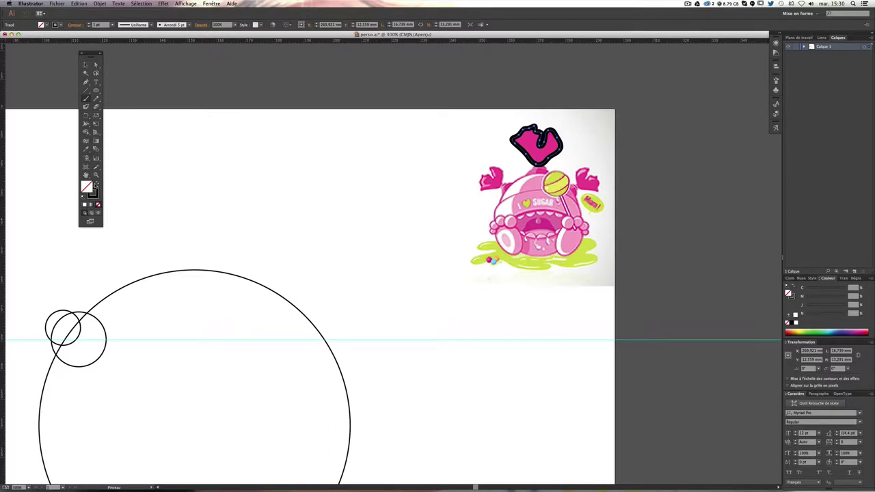
Step: Make the wrapper shape solid black and move it off the reference onto the canvas
left_click(97, 185)
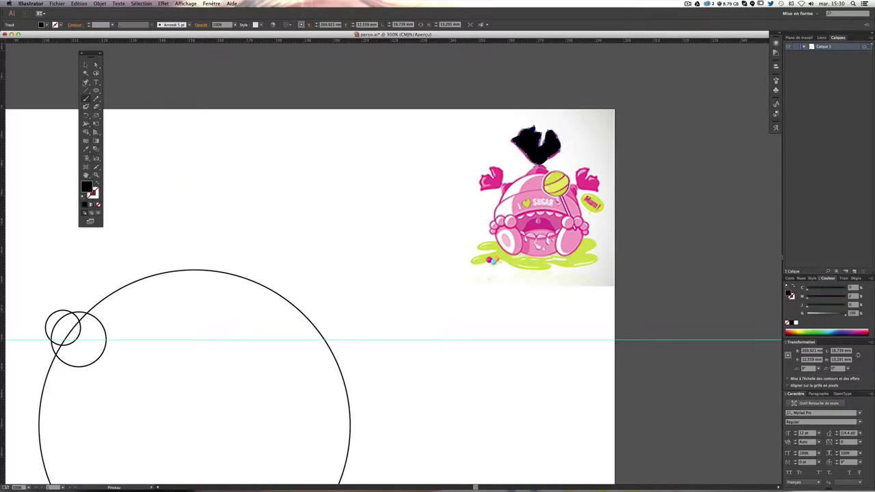
left_click(96, 184)
left_click(94, 194)
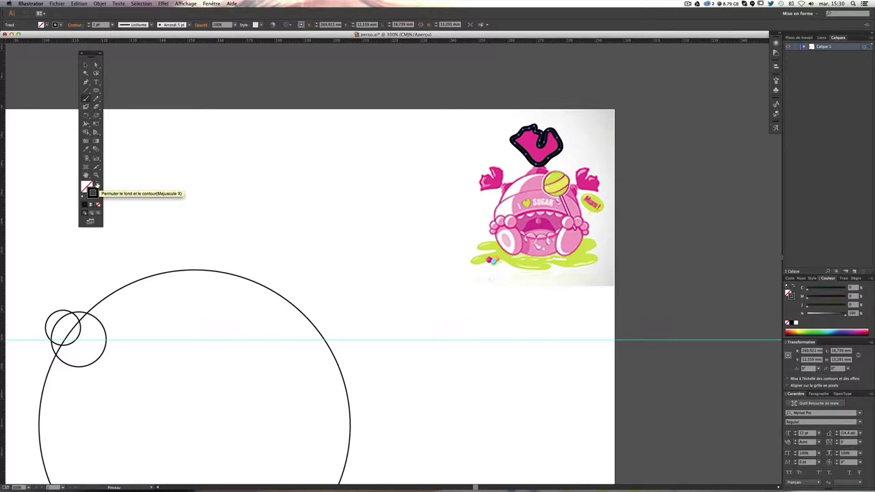
left_click(96, 185)
left_click(375, 124)
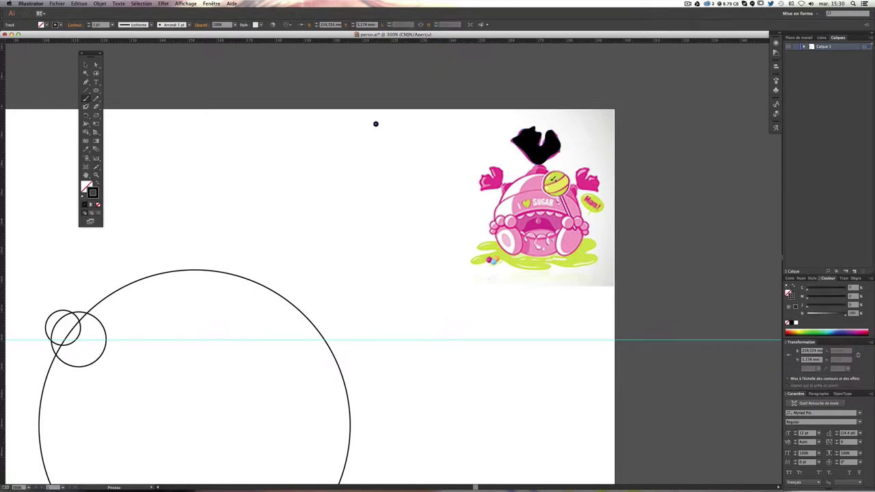
left_click(535, 143)
key("v")
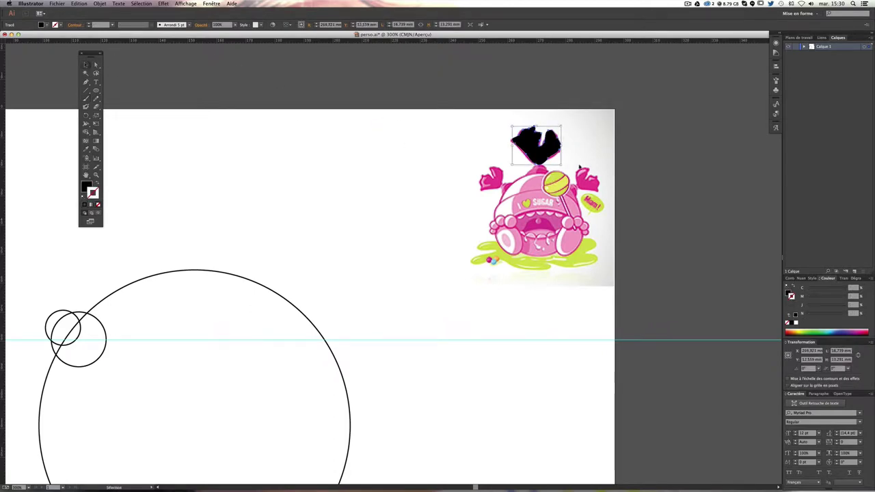
left_click_drag(543, 147, 226, 196)
Step: Place the black wrapper beside the small circles and tilt it, undoing unwanted upright rotations
left_click_drag(214, 233, 381, 169)
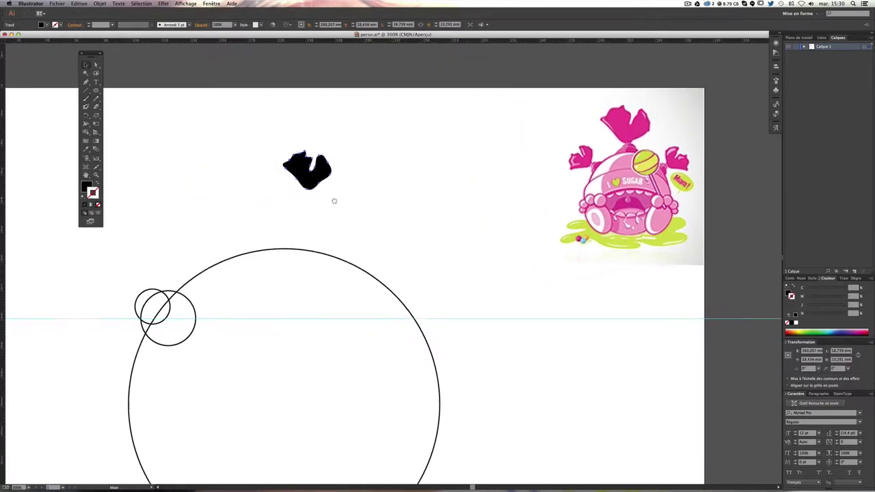
mouse_move(389, 135)
left_mouse_down()
mouse_move(218, 201)
mouse_move(270, 204)
mouse_move(239, 262)
mouse_move(247, 250)
left_mouse_up()
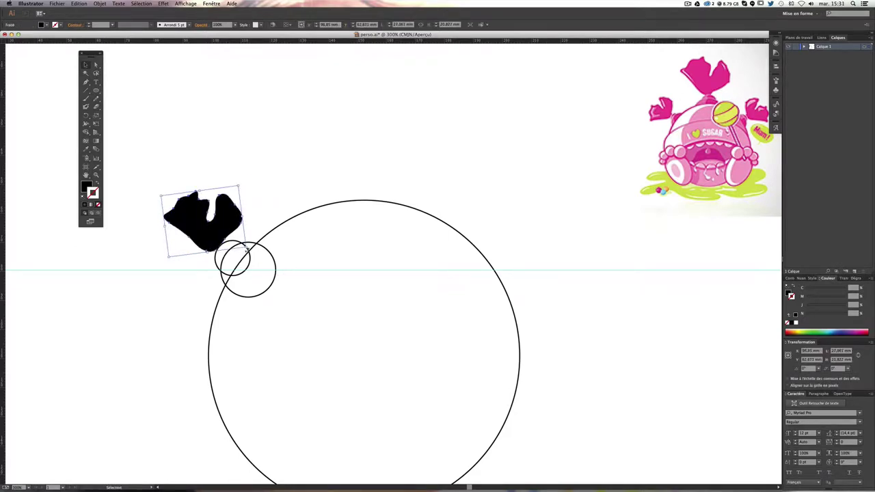
key("v")
left_click_drag(246, 249, 266, 220)
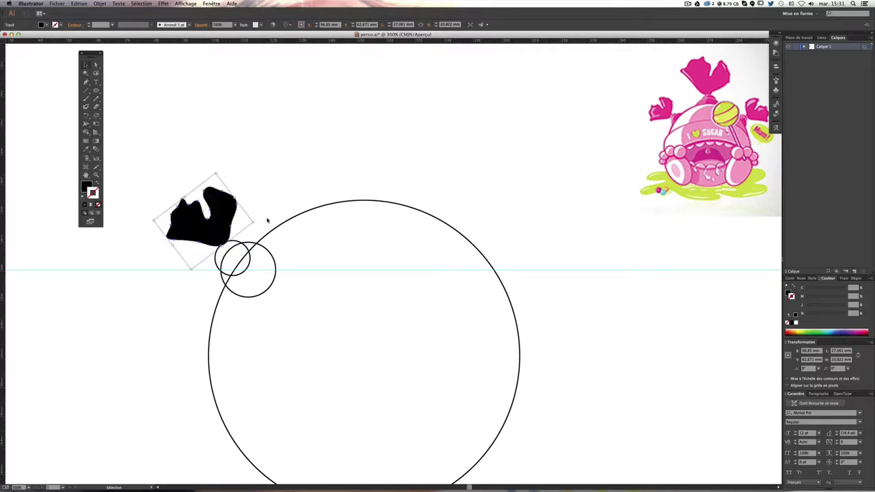
left_click(235, 220)
key("ctrl+z")
key("ctrl+z")
key("ctrl+z")
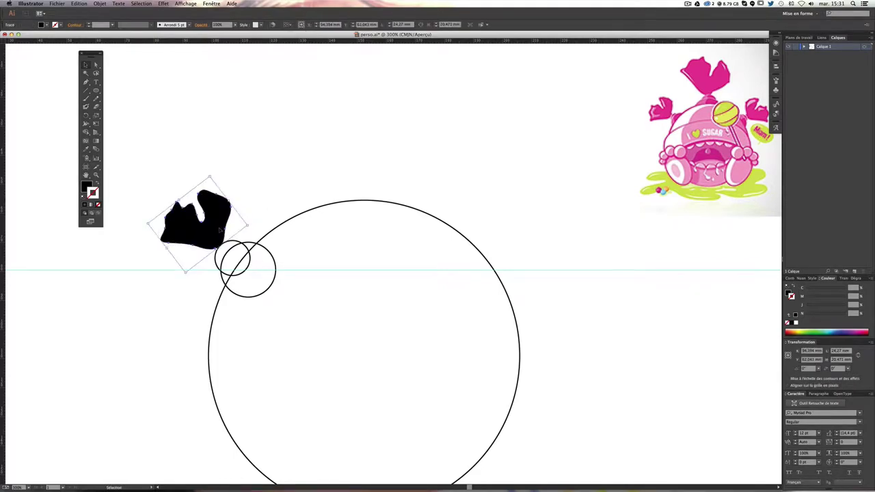
left_click_drag(250, 228, 267, 212)
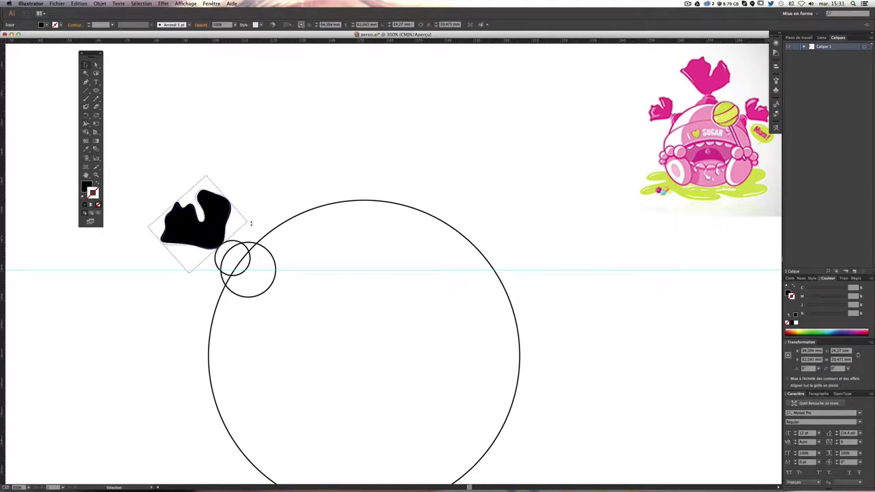
left_click(268, 212)
key("ctrl+z")
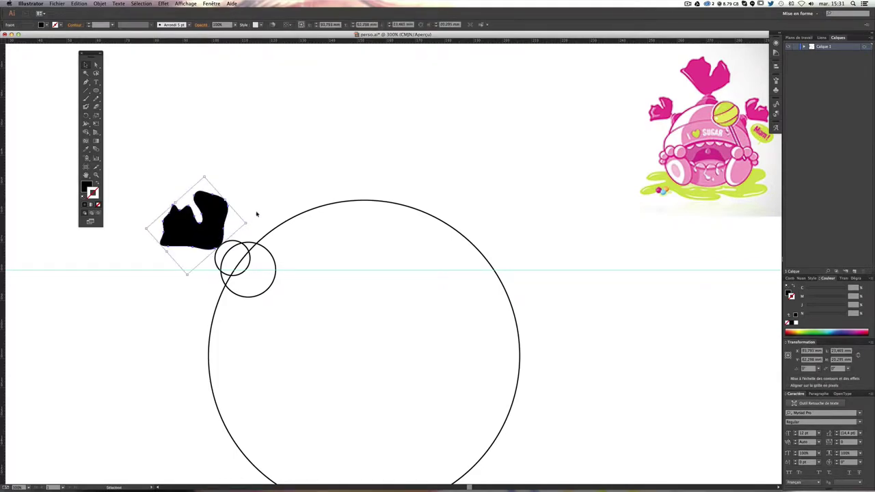
key("ctrl+shift+z")
scroll(255, 205, "down", 2)
left_click(237, 184)
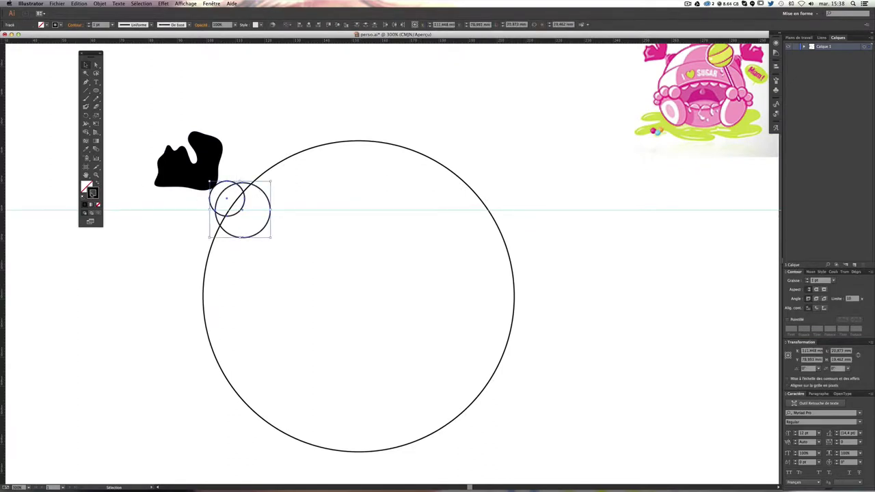
Step: Make the small circle solid black and place a copy at the big circle's top centre as a second eye
left_click(97, 184)
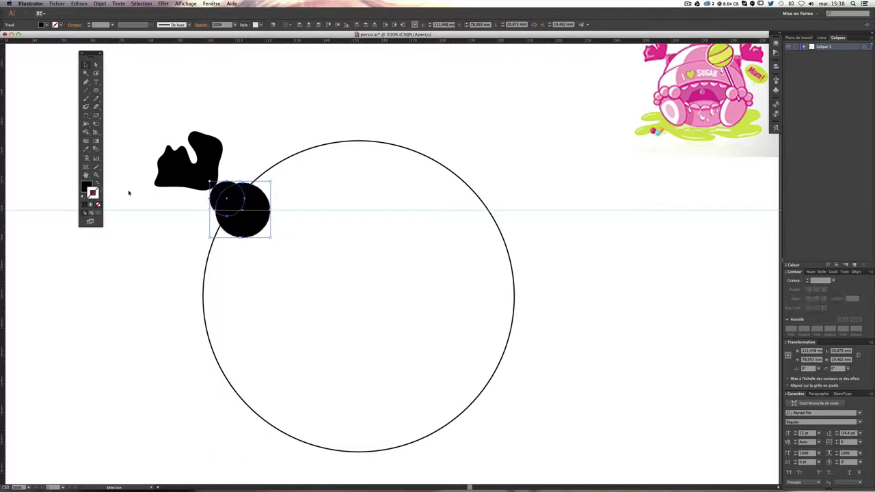
left_click(254, 140)
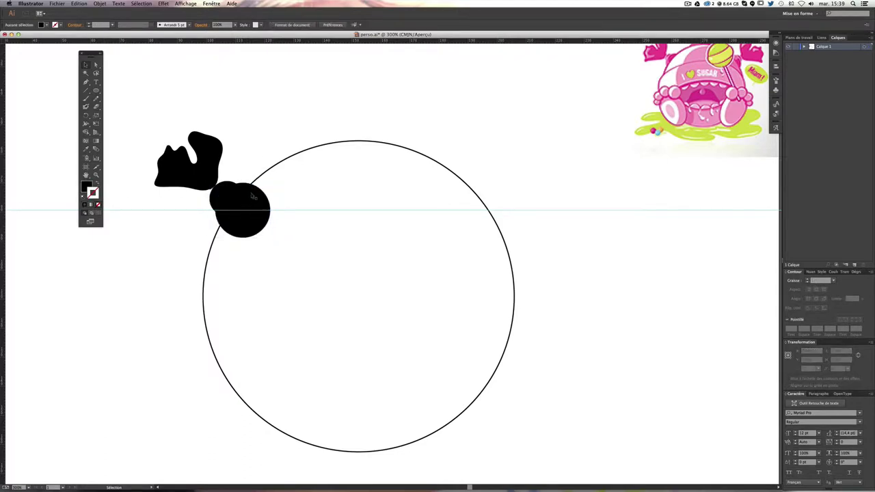
left_click(253, 198)
left_click_drag(253, 201, 385, 204)
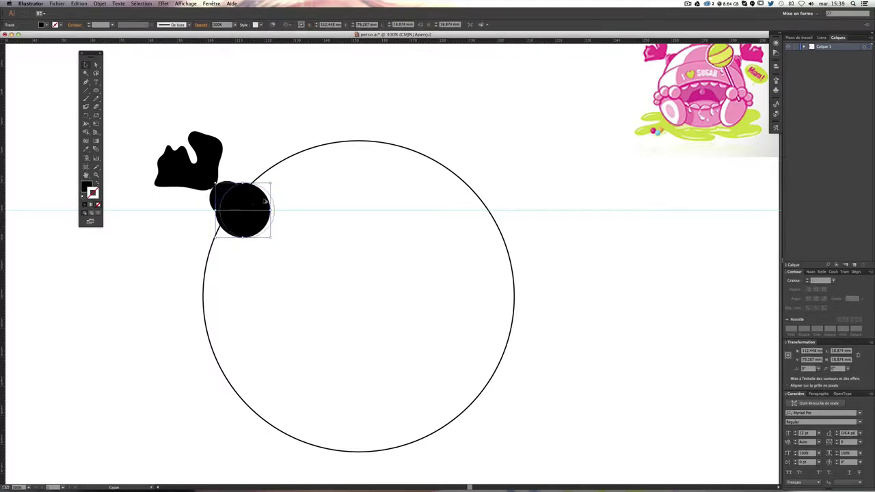
left_click(250, 143)
left_click(243, 200)
left_click(256, 198)
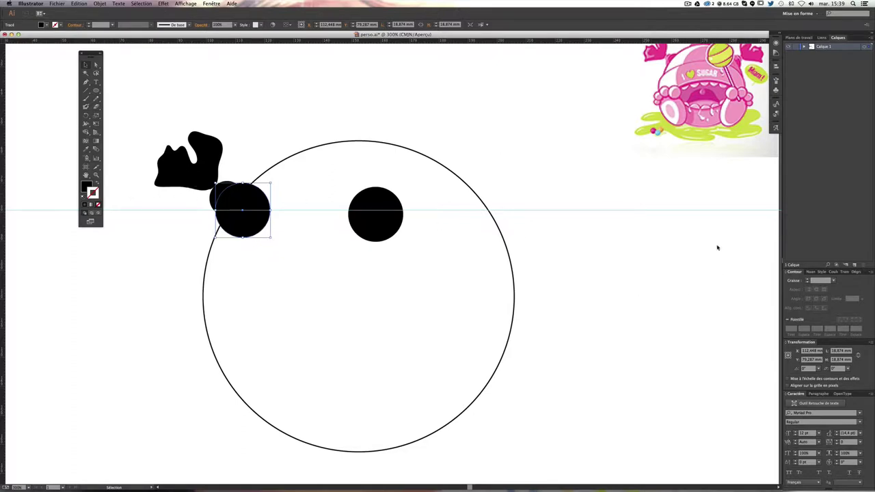
left_click(194, 4)
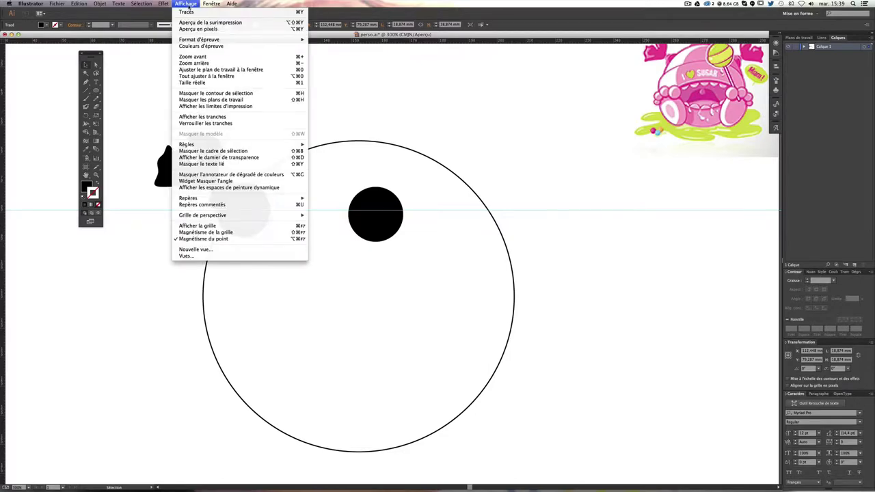
Step: Give the left eye a 1.5 pt white outline
left_click(365, 159)
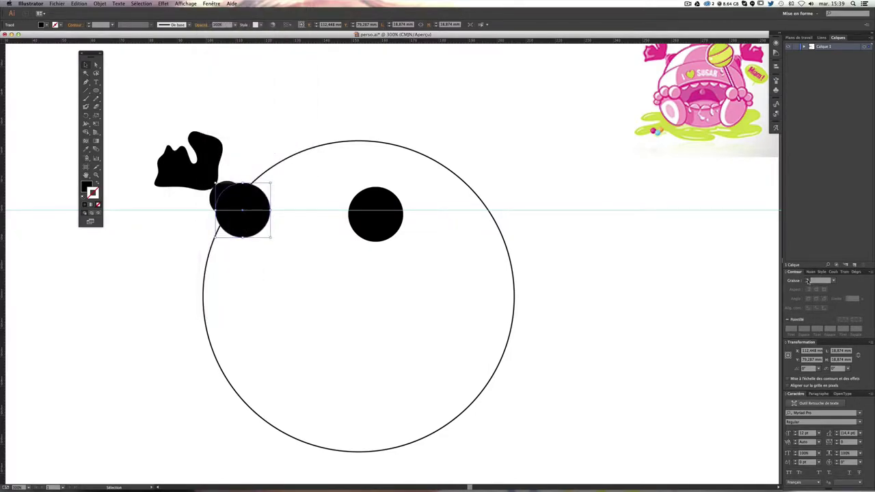
left_click(807, 280)
type("1,5")
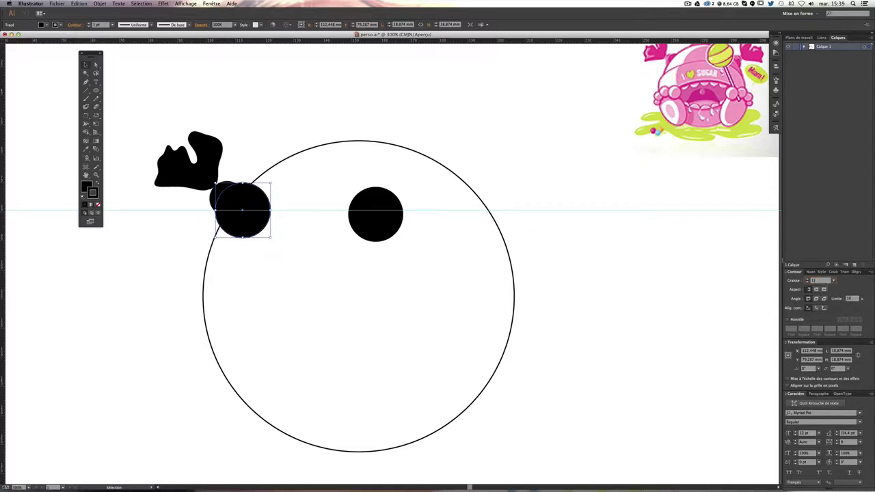
key("Return")
left_click(808, 272)
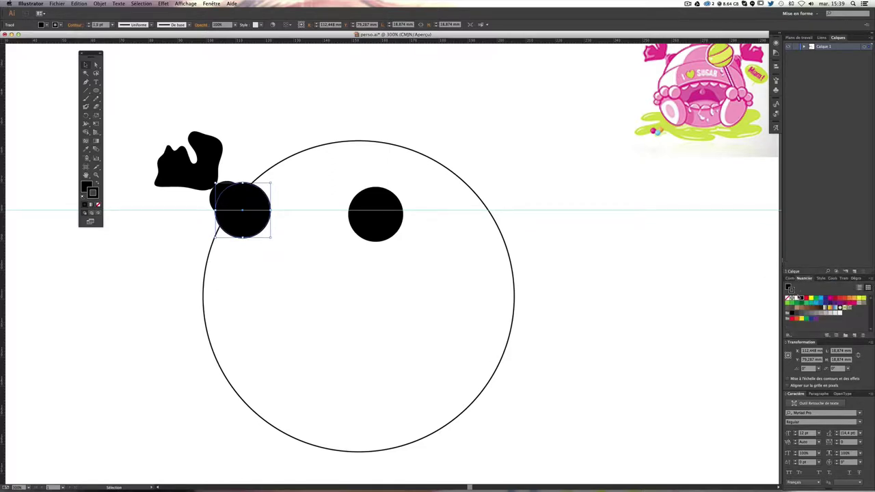
left_click(796, 298)
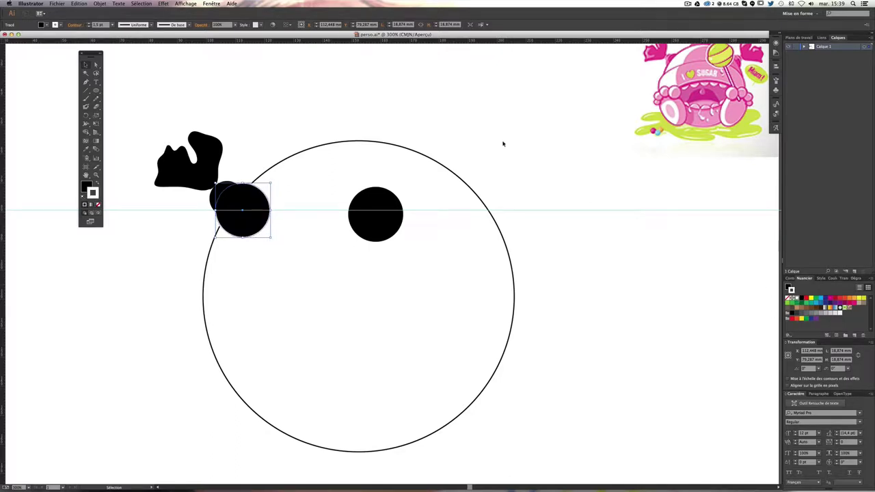
left_click(503, 144)
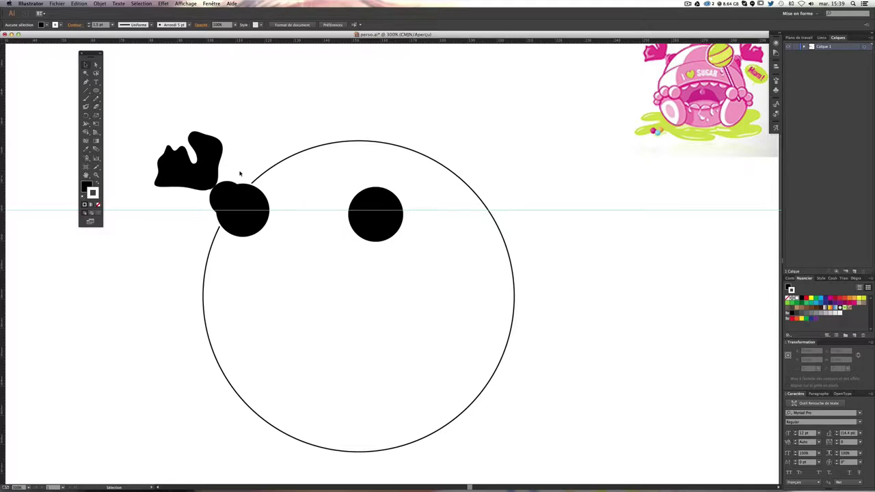
Step: Select the overlapping small circle and the left eye and apply Pathfinder Minus Front
left_click(231, 196)
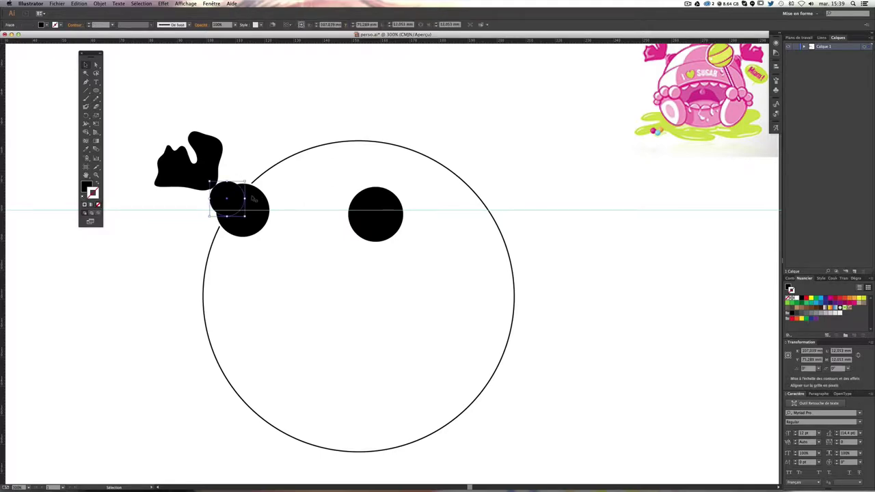
left_click(254, 199, "shift")
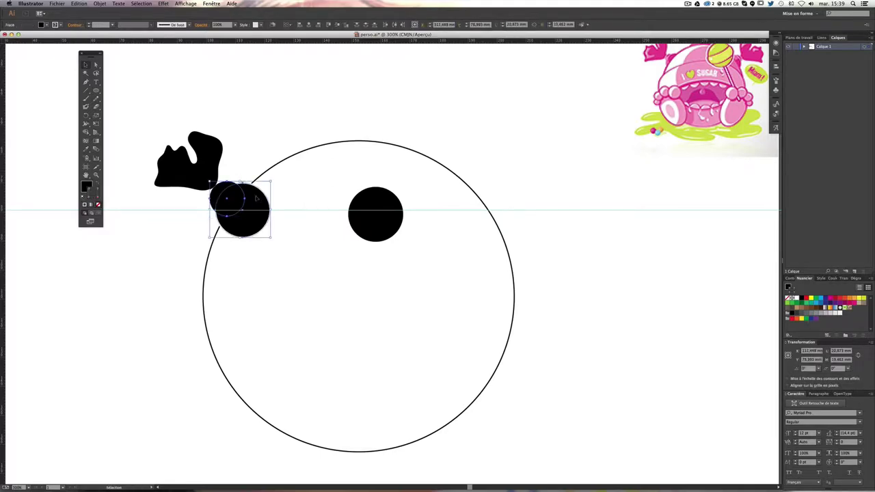
left_click(211, 4)
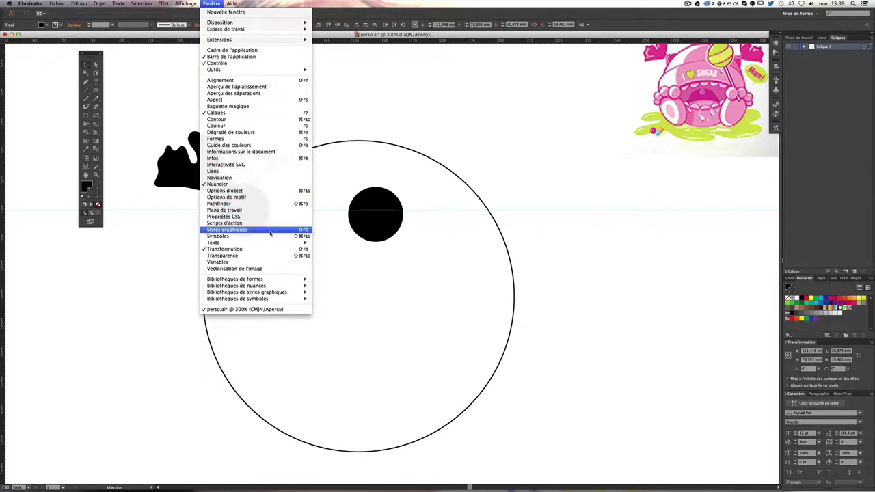
left_click(303, 203)
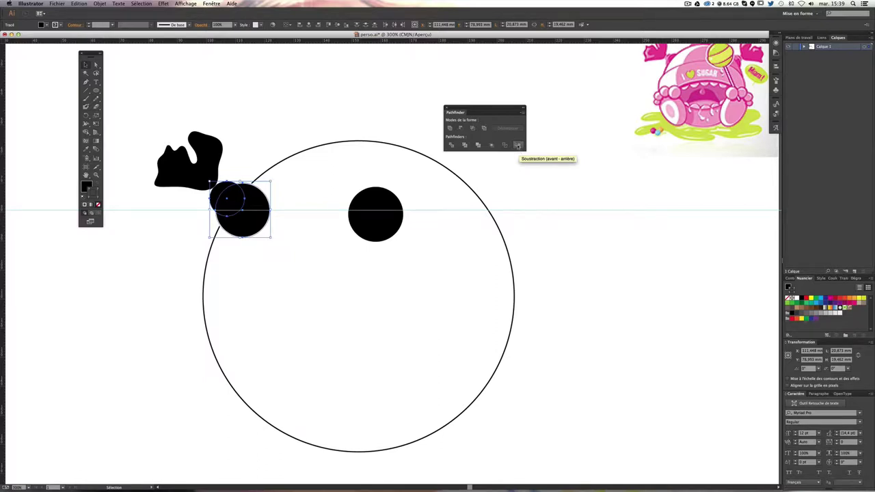
left_click(520, 145)
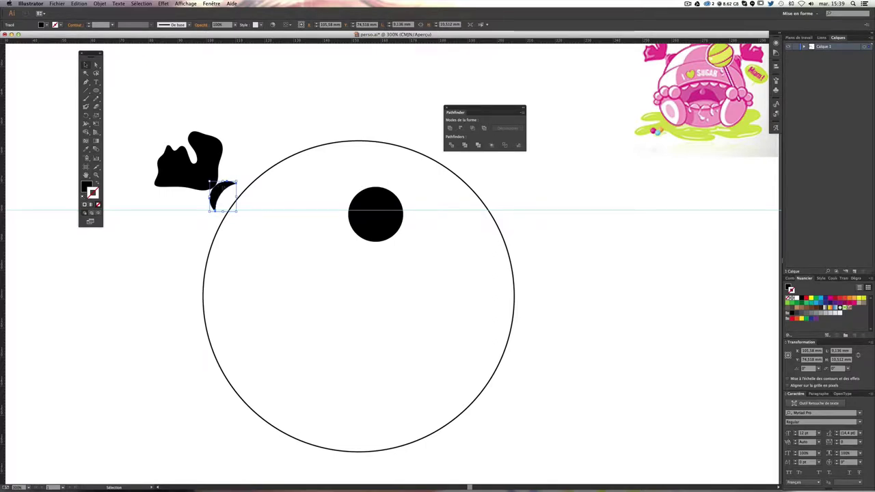
Step: Move the small black circle onto the crescent at the body's upper left
left_click(260, 157)
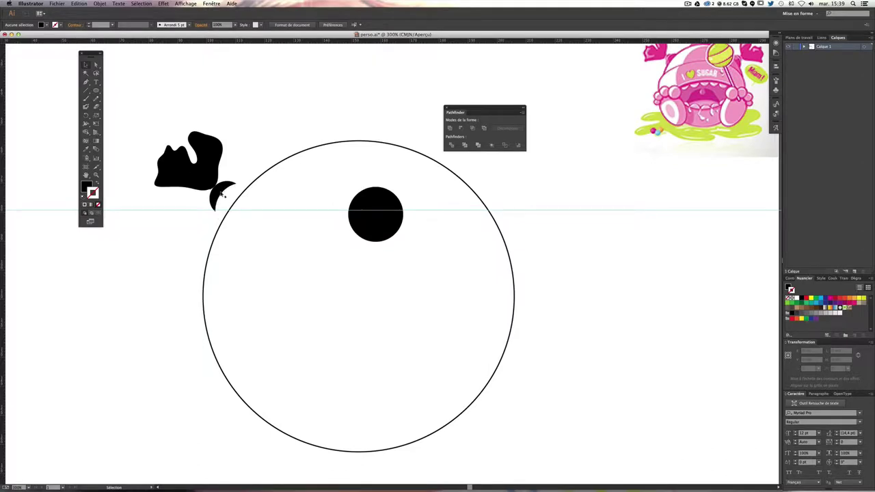
left_click_drag(378, 202, 243, 200)
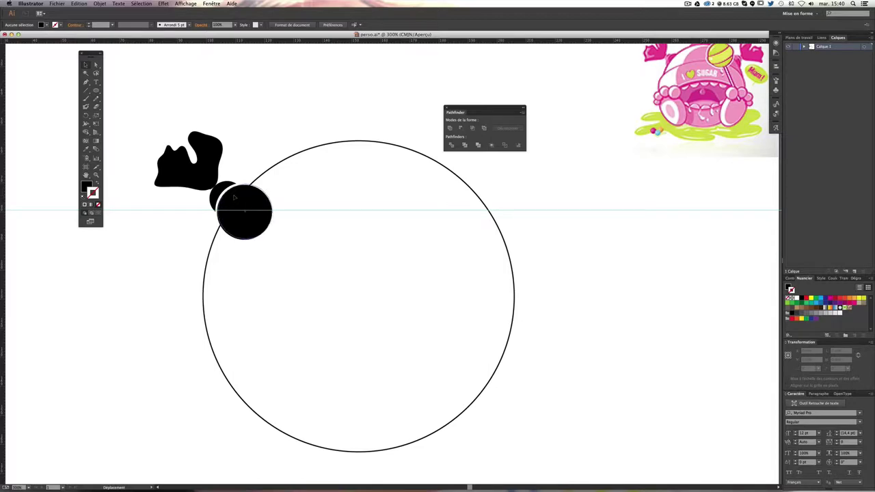
left_click(243, 192)
key("super+shift+a")
left_click(229, 201)
key("super+shift+a")
left_click(233, 200)
key("super+shift+a")
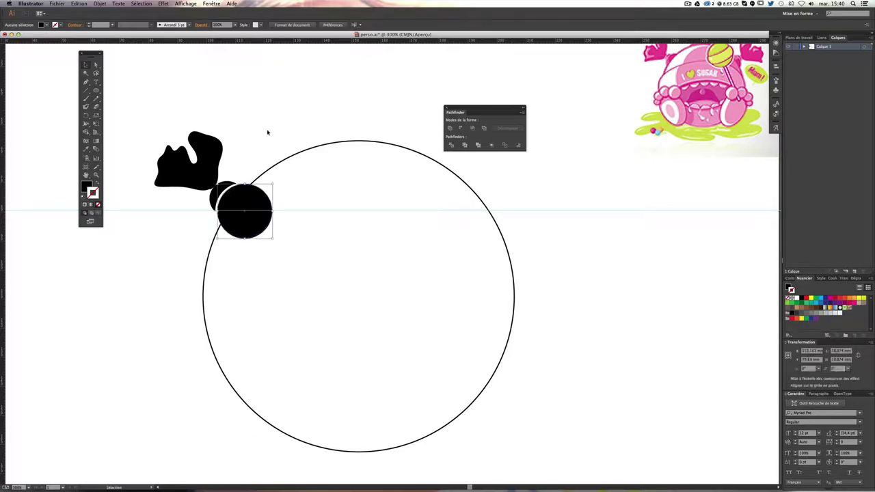
left_click(248, 198)
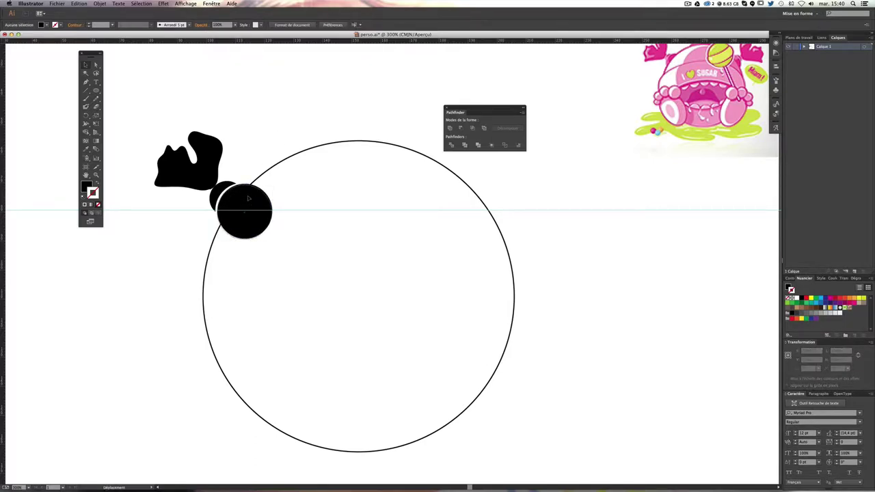
key("super+shift+a")
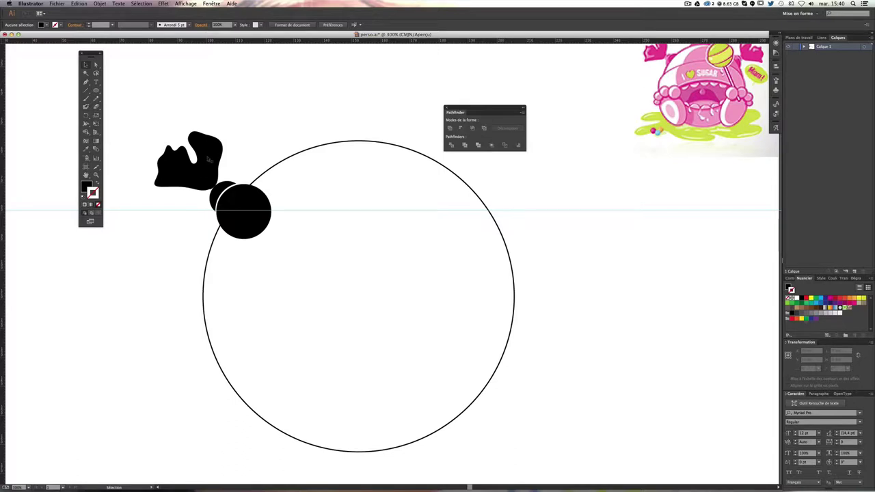
Step: Nudge the black horn blob into place and group it with the small black circle
left_click_drag(205, 168, 207, 169)
left_click(247, 133)
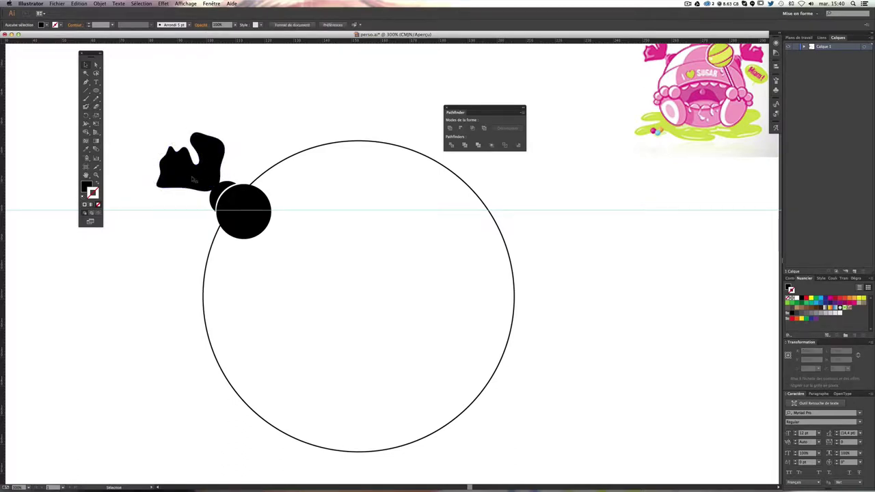
left_click_drag(202, 181, 203, 183)
left_click(253, 146)
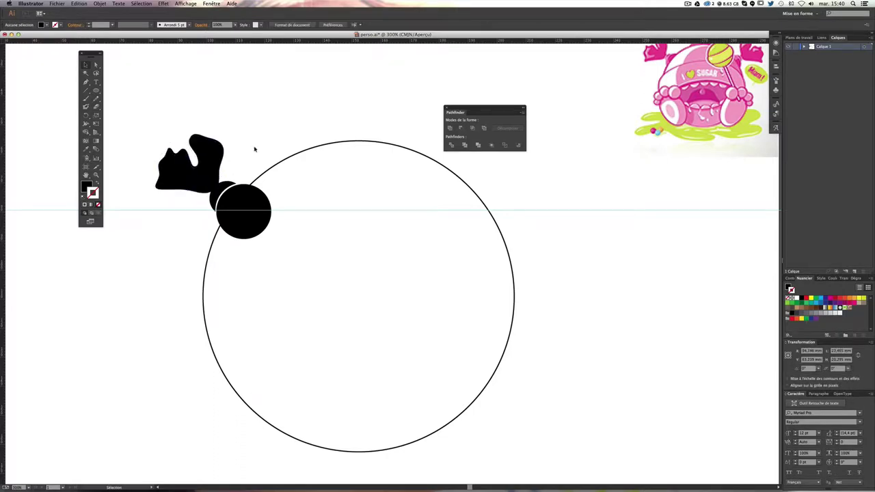
left_click(205, 174)
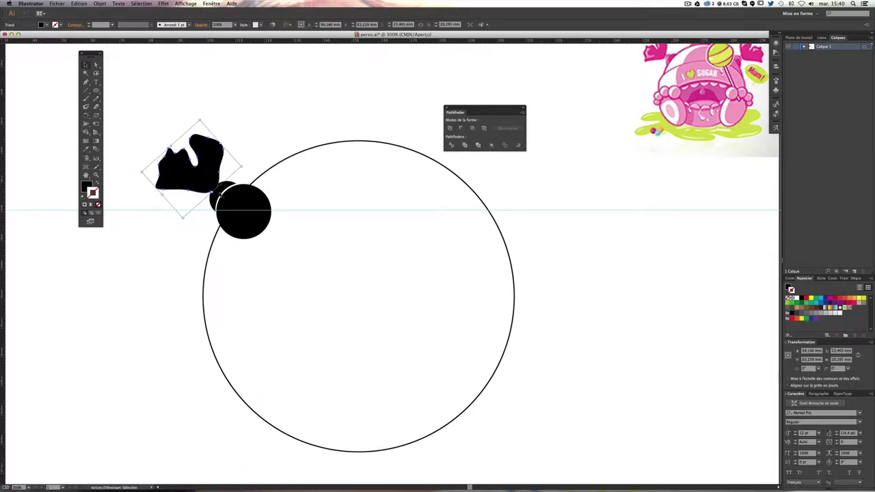
left_click(232, 199, "shift")
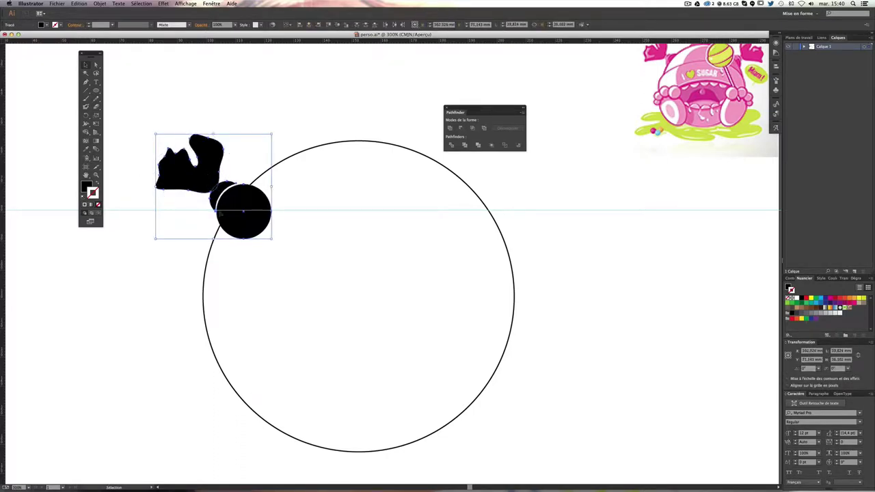
key("ctrl+g")
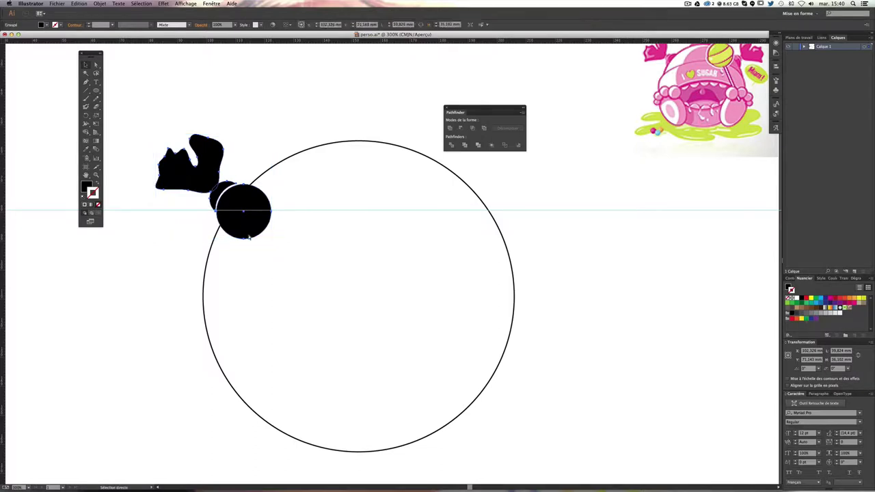
left_click(263, 113)
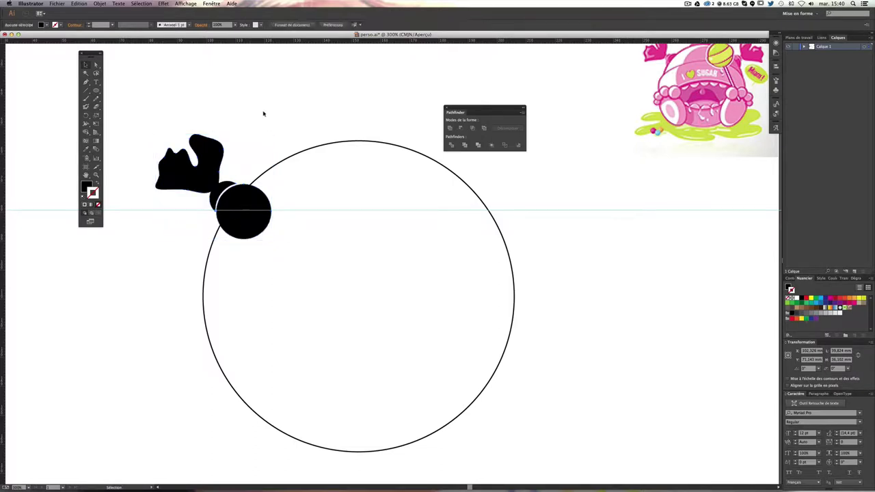
Step: Test that the horn and circle move together, undoing the accidental drag, and reselect the group
left_click(203, 168)
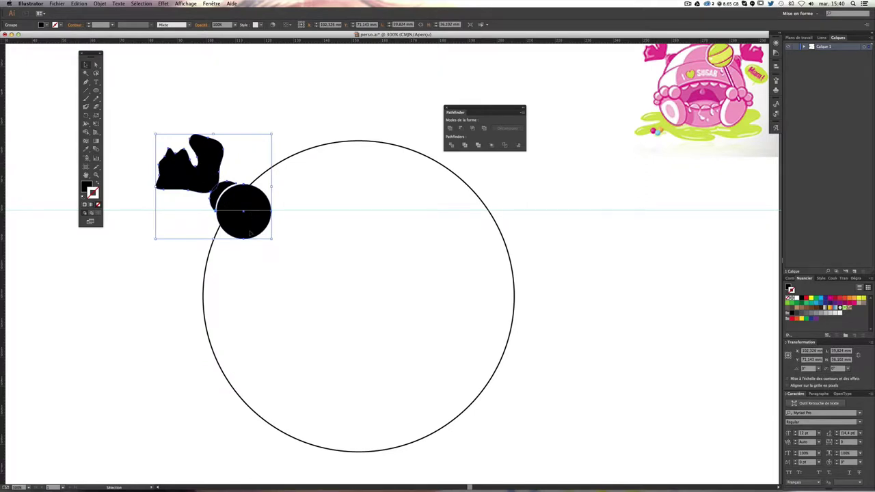
key("ctrl+shift+b")
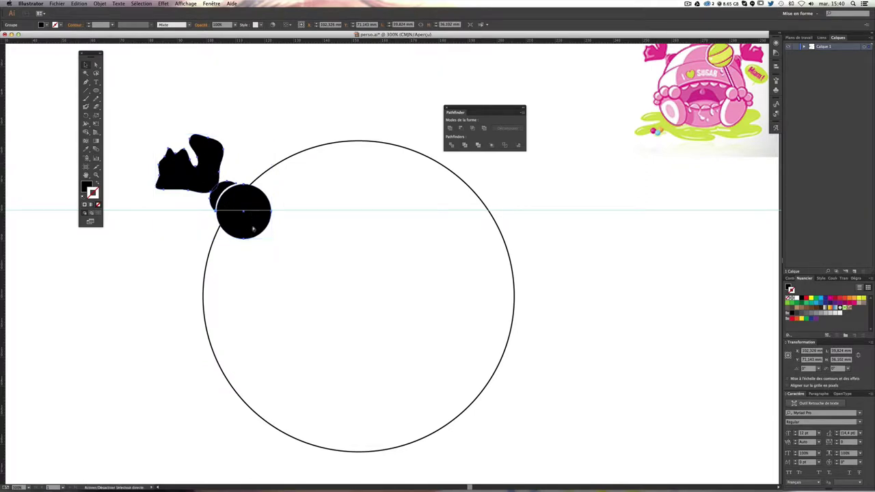
left_click(253, 229)
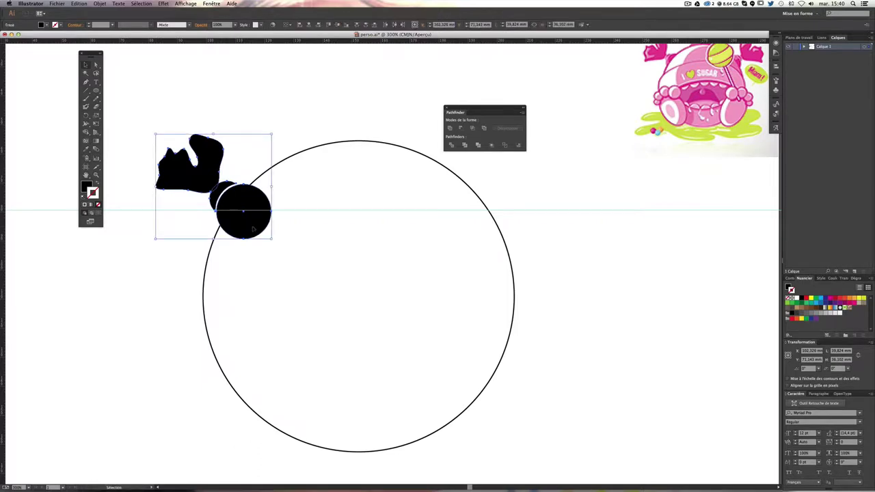
left_click(273, 144)
left_click(200, 181)
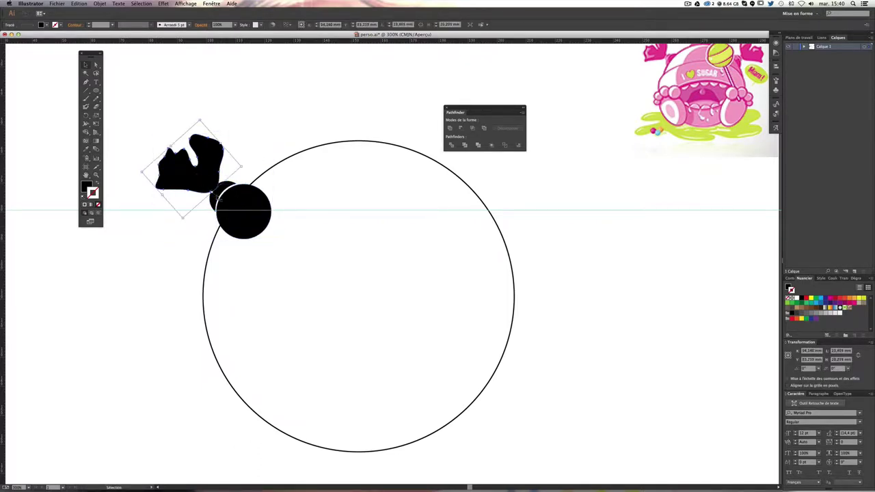
left_click(240, 205)
left_click(206, 178)
left_click(266, 143)
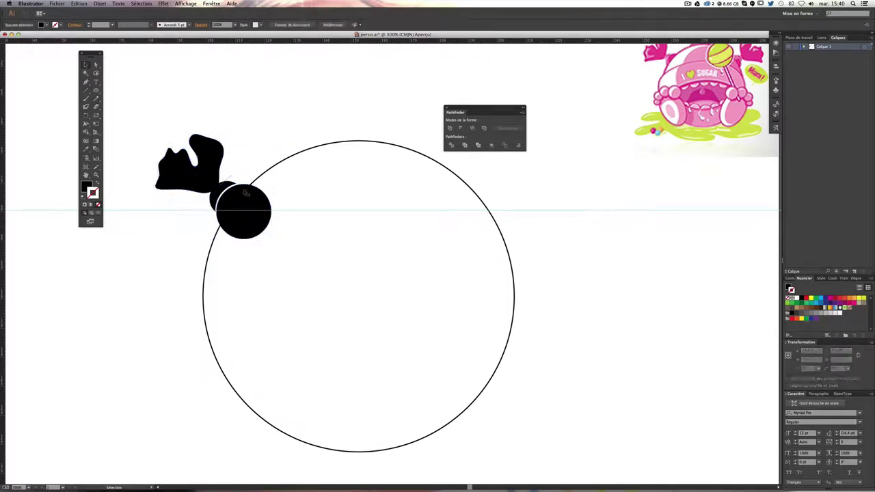
left_click_drag(198, 165, 174, 155)
left_click_drag(224, 193, 239, 164)
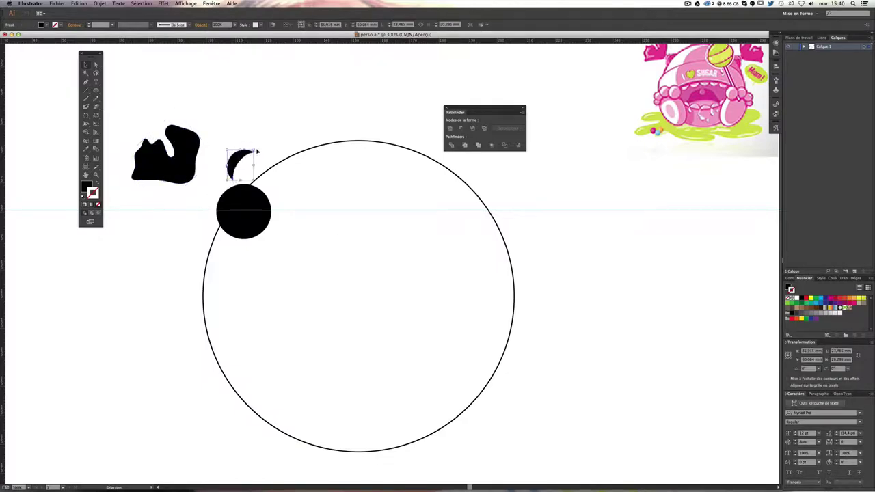
key("ctrl+z")
key("ctrl+z")
key("ctrl+z")
left_click(301, 129)
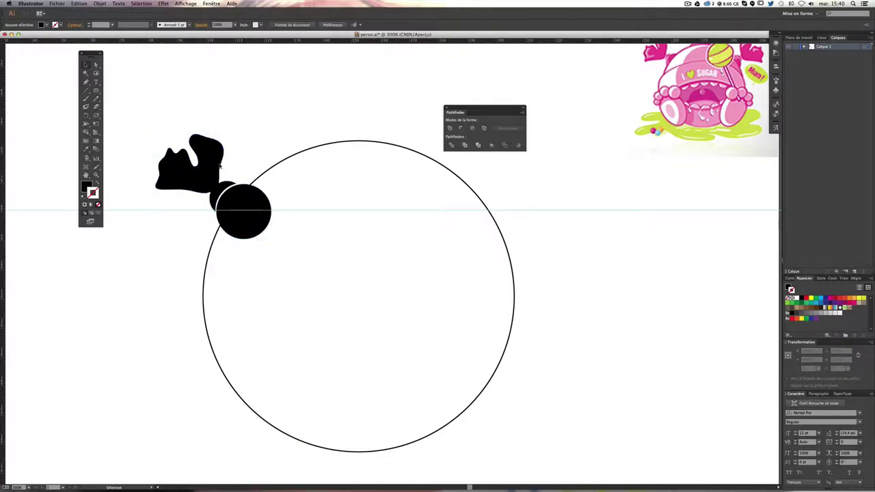
left_click(221, 169)
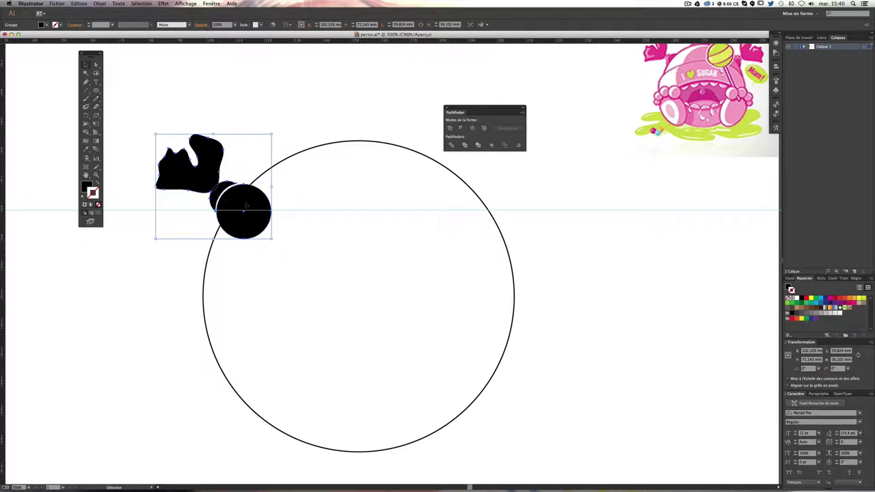
Step: Copy the horn-and-ball group to the right and mirror it horizontally with the Reflect tool
left_click_drag(246, 207, 492, 214)
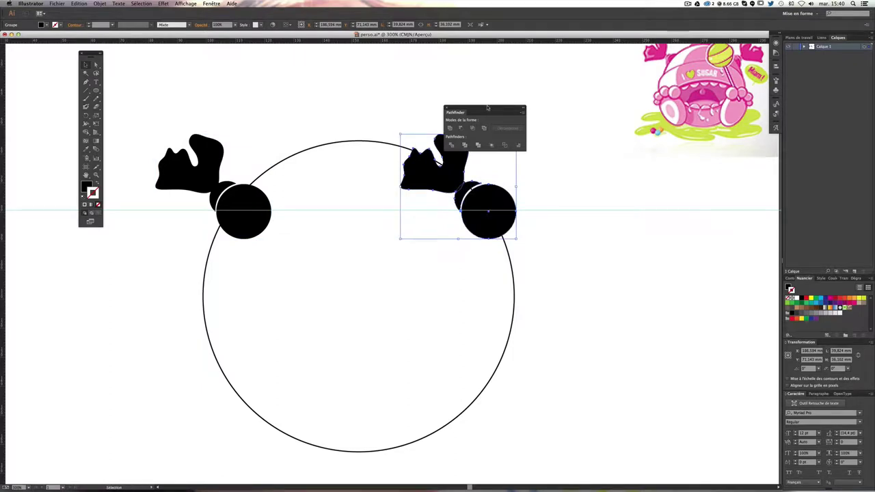
left_click_drag(487, 107, 558, 72)
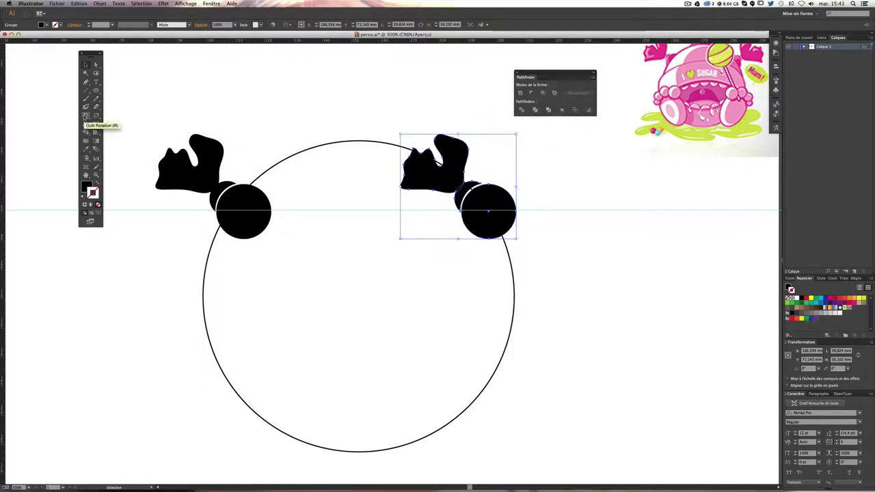
left_click(86, 117)
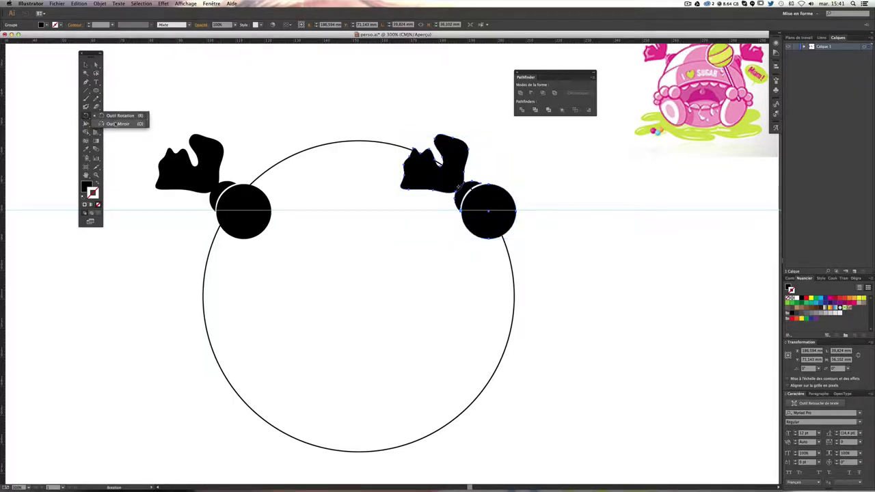
left_click(103, 125)
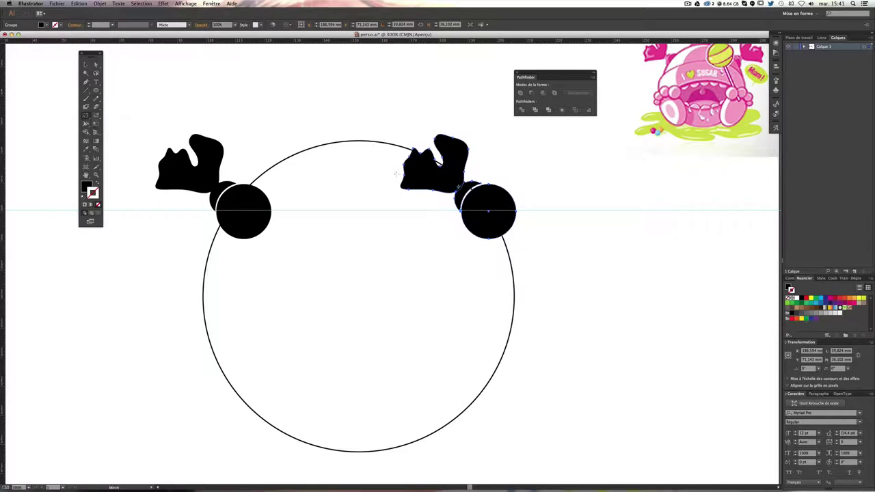
left_click_drag(489, 200, 438, 214)
Step: Position the mirrored horn-and-ball group on the body's upper-right edge
key("v")
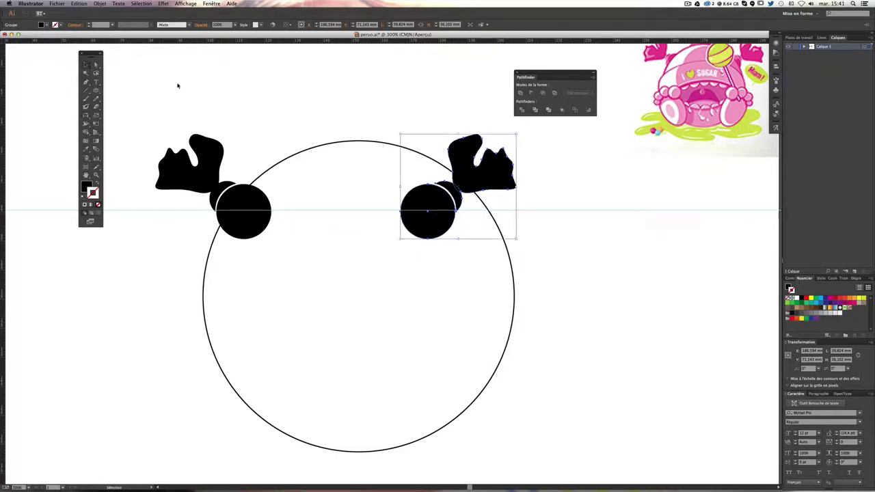
left_click_drag(439, 203, 495, 203)
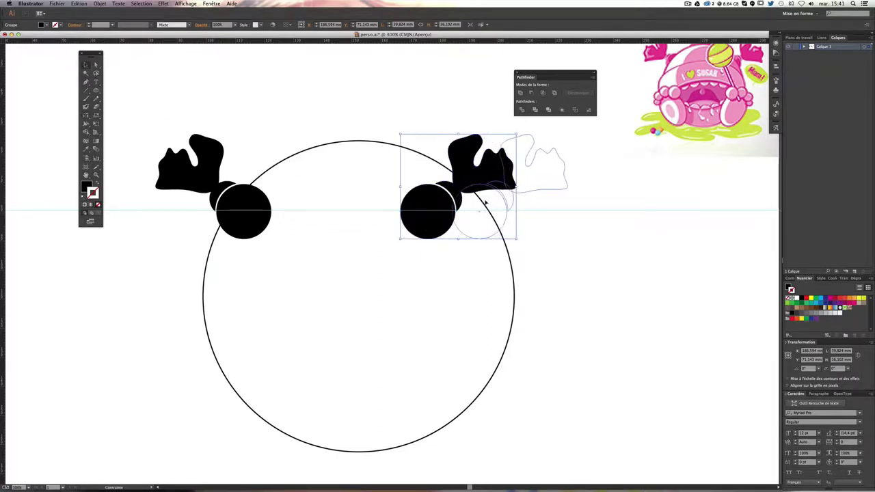
mouse_move(495, 202)
left_mouse_down()
mouse_move(441, 202)
mouse_move(500, 199)
left_mouse_up()
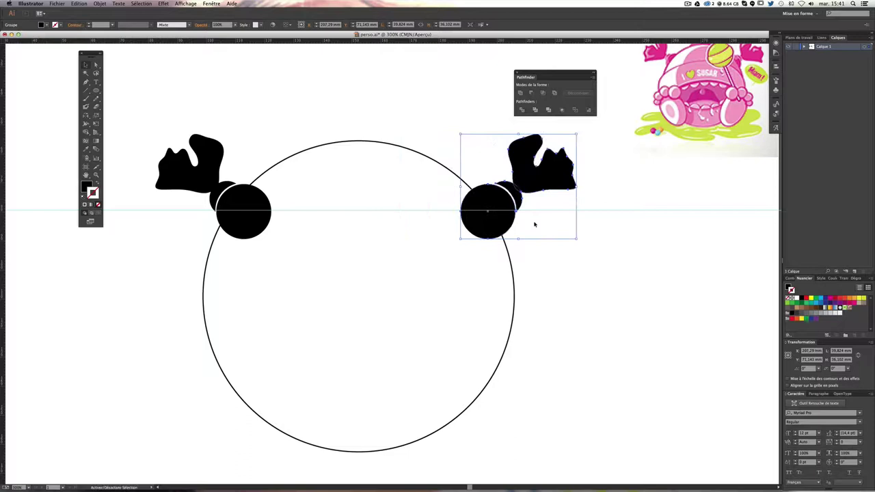
left_click(604, 257)
scroll(603, 258, "up", 2)
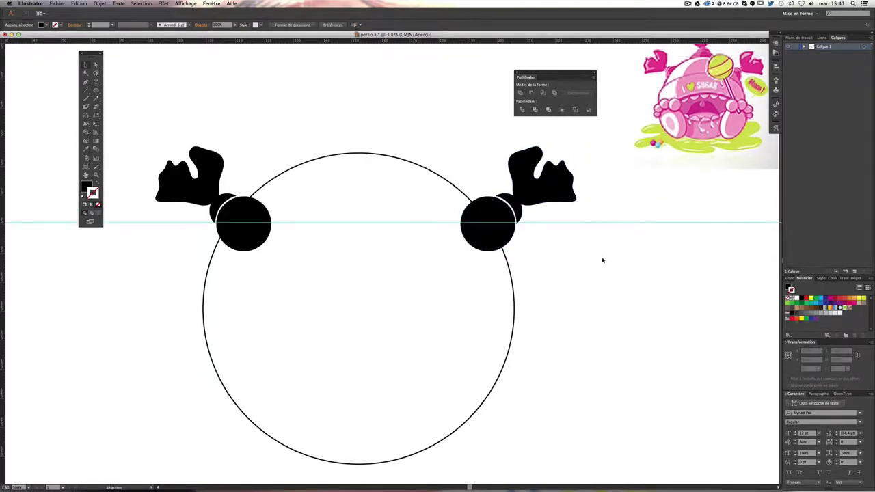
scroll(572, 227, "up", 1)
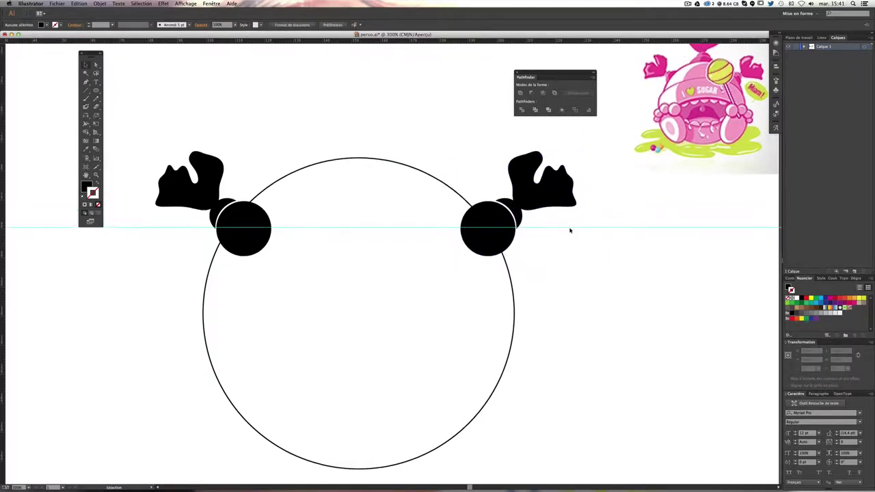
scroll(572, 228, "up", 2)
scroll(571, 228, "up", 4)
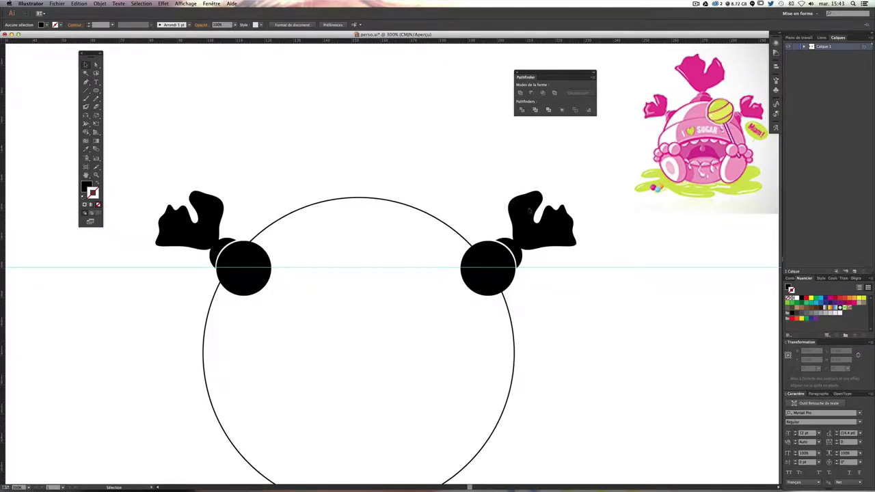
Step: Copy the right horn group to the body's top, enlarge it, and keep it upright
left_click(529, 212)
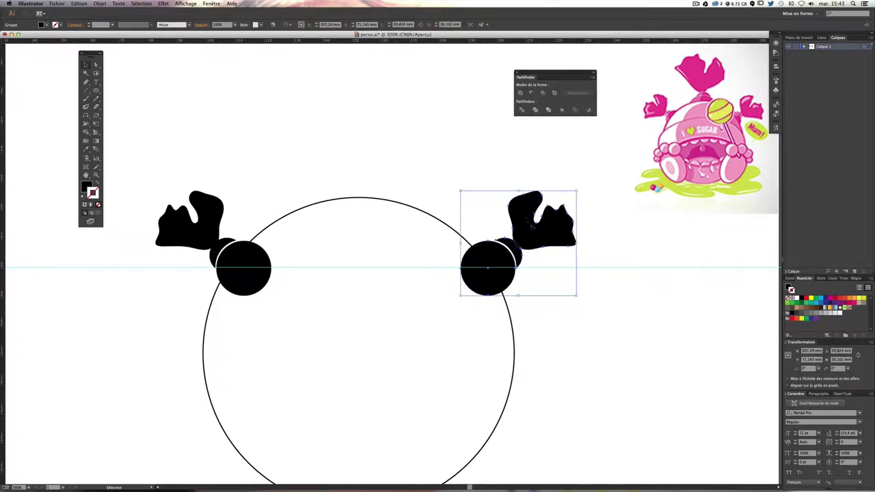
left_click_drag(533, 228, 393, 138)
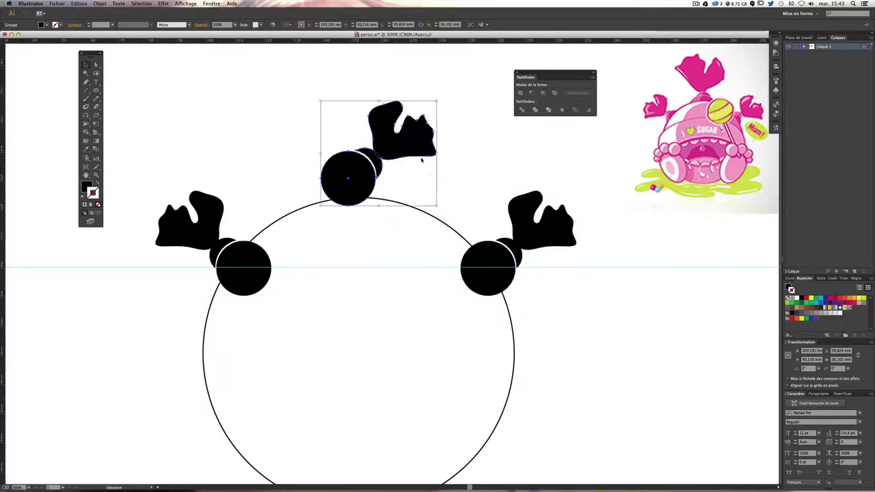
left_click_drag(439, 208, 483, 136)
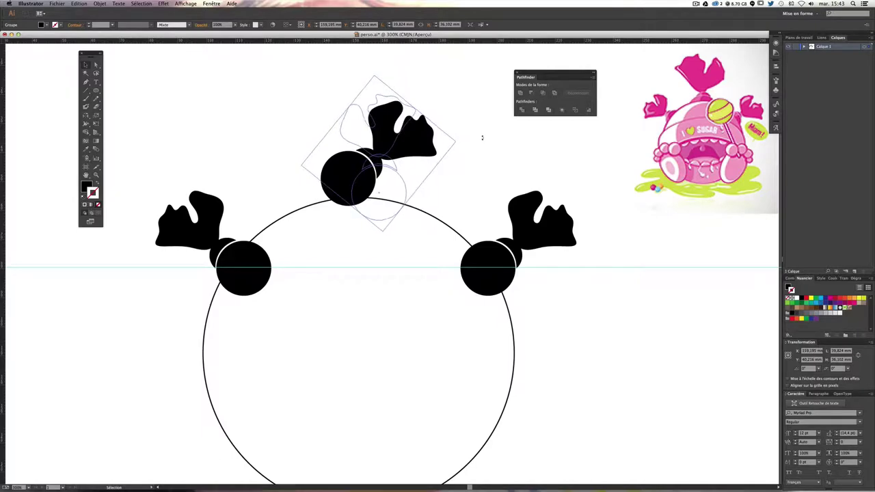
key("ctrl+z")
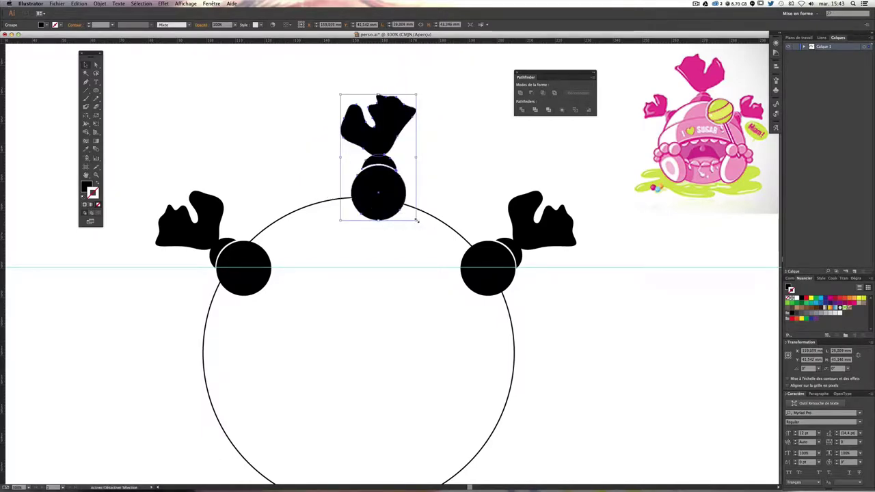
left_click_drag(414, 222, 480, 264)
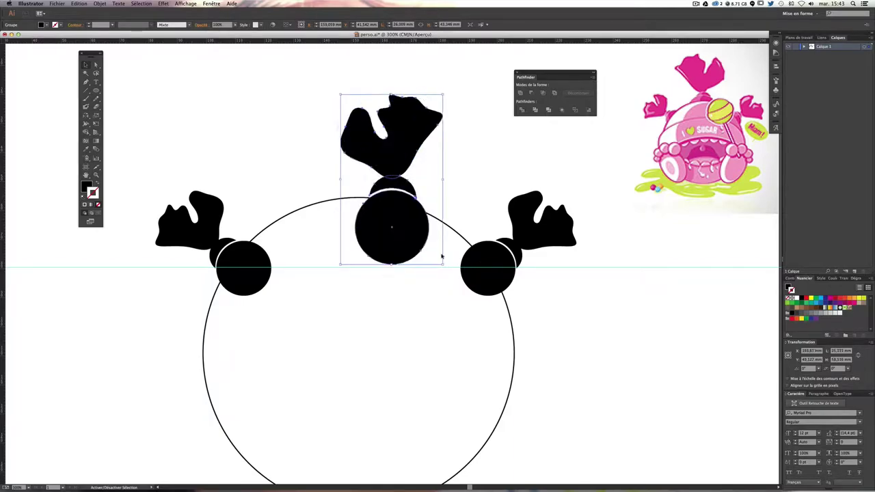
mouse_move(393, 238)
left_mouse_down()
mouse_move(354, 213)
mouse_move(374, 205)
left_mouse_up()
left_click(436, 192)
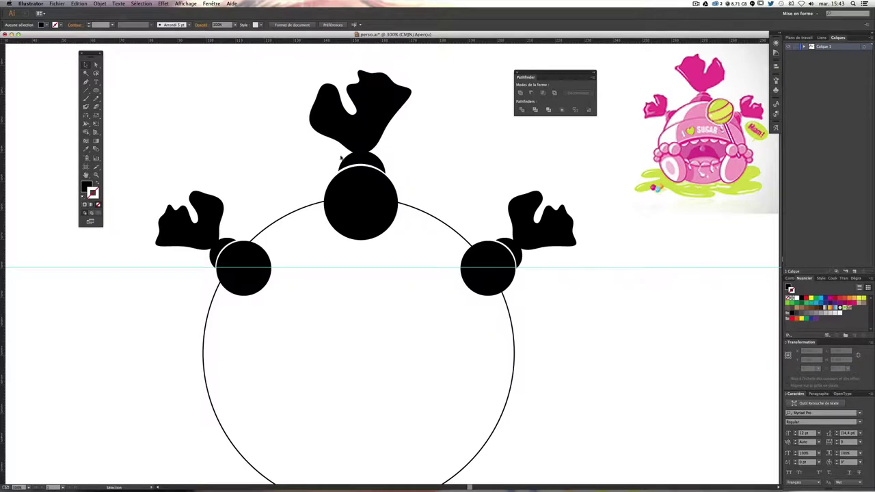
Step: Lower the top crown group onto the body's top centre, then select the large circle
key("ctrl+minus")
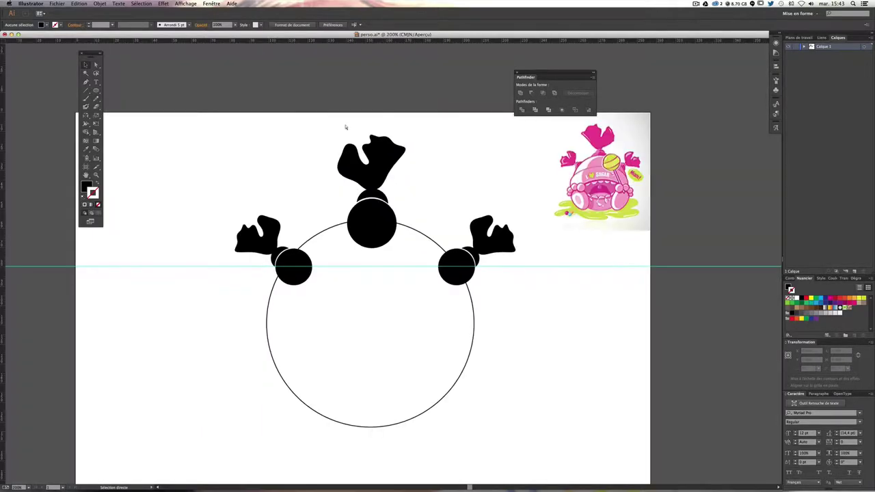
key("ctrl+minus")
key("ctrl+plus")
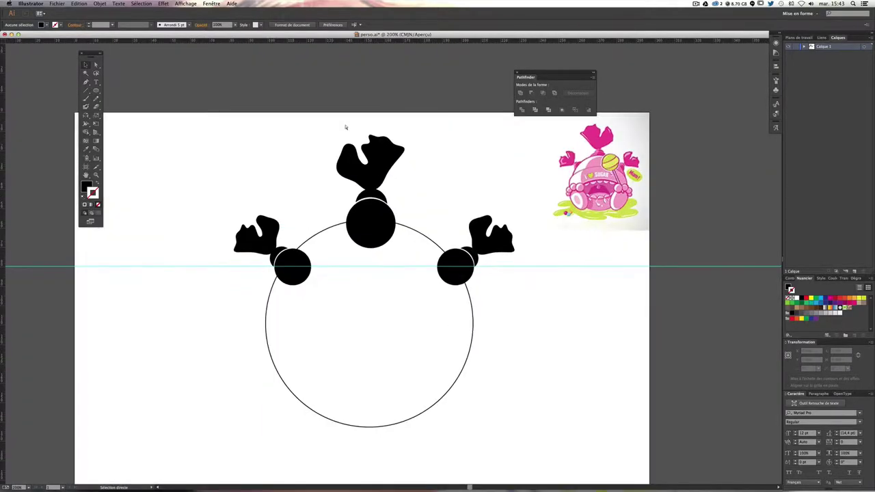
key("ctrl+plus")
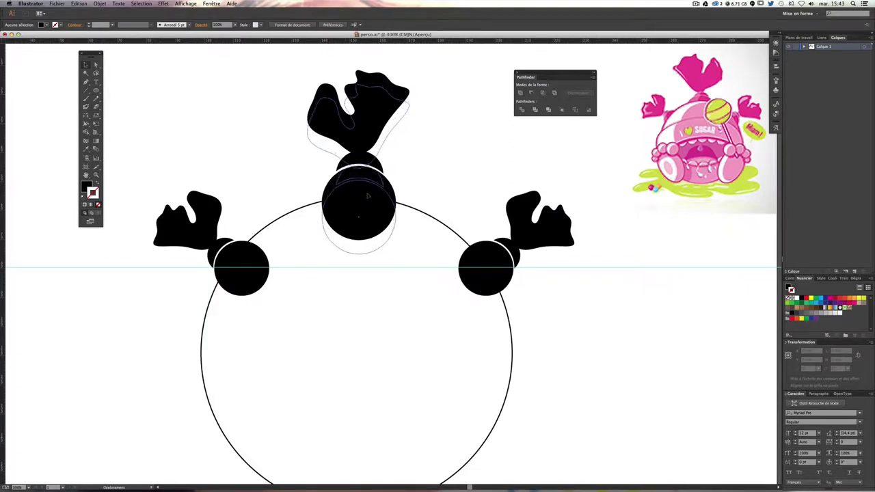
left_click_drag(367, 182, 368, 197)
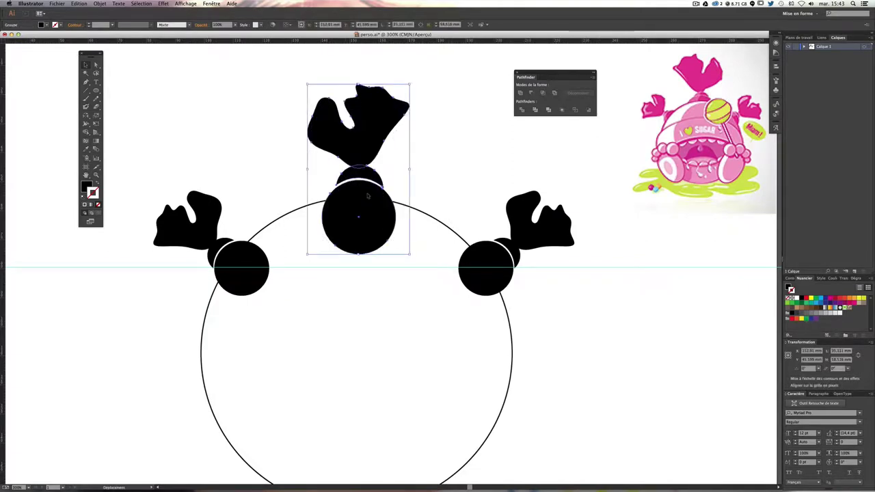
left_click(444, 171)
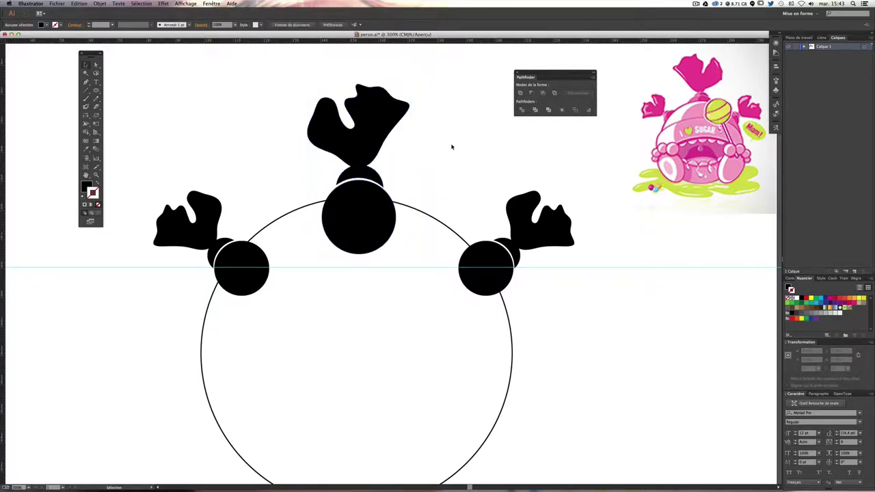
left_click(414, 213)
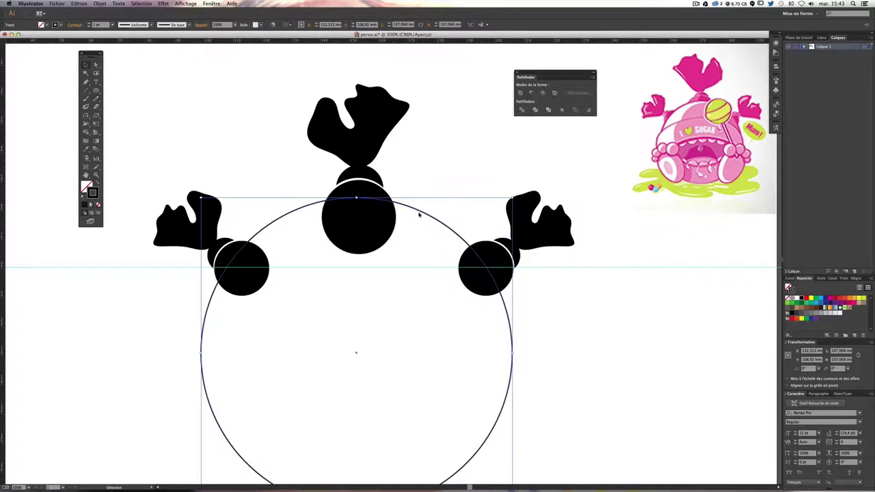
Step: Fill the large circle with pure white
scroll(419, 214, "down", 1)
left_click(93, 192)
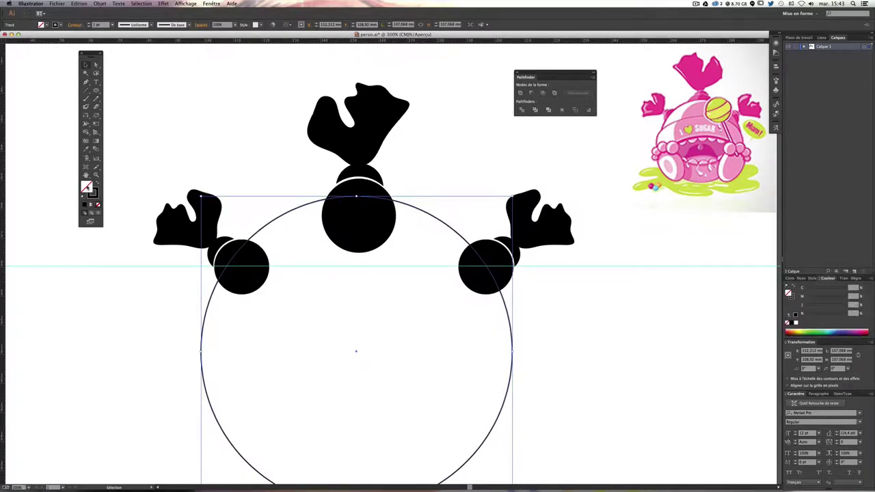
double_click(93, 192)
left_click(305, 172)
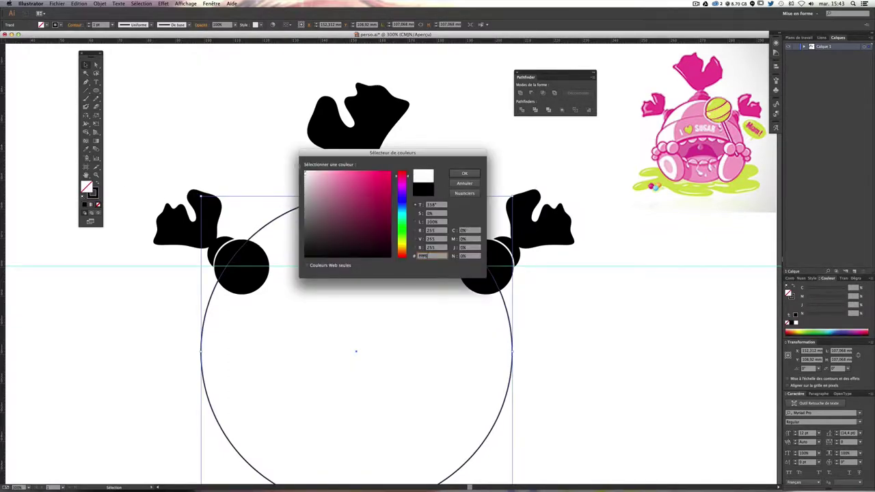
left_click(460, 173)
left_click(462, 173)
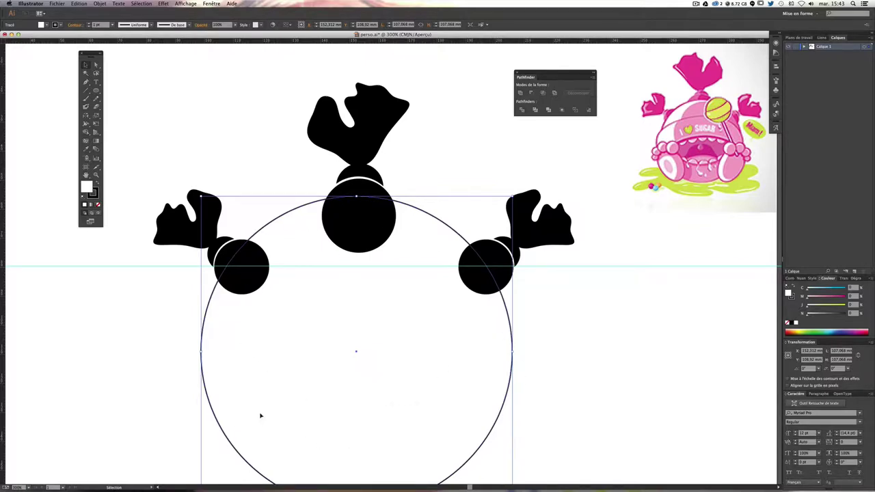
Step: Bring the white circle to the front over the black shapes and reselect it
left_click(100, 3)
left_click(198, 20)
left_click(640, 295)
scroll(597, 354, "down", 2)
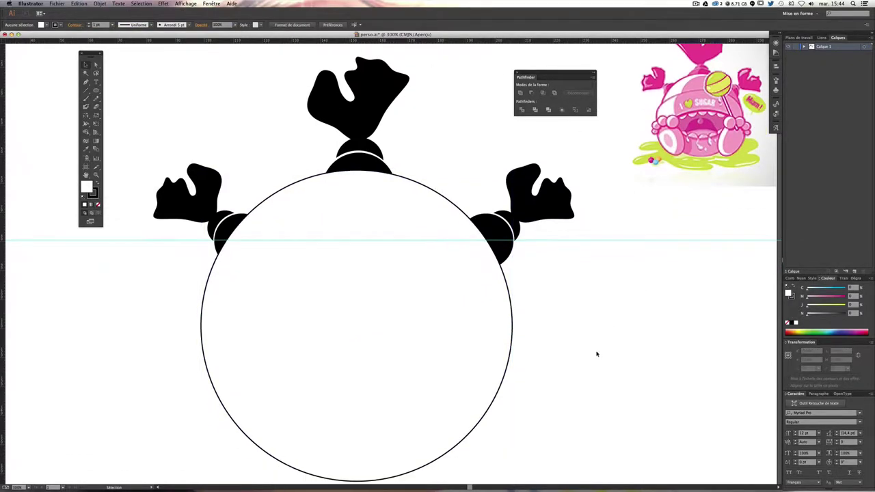
key("ctrl+minus")
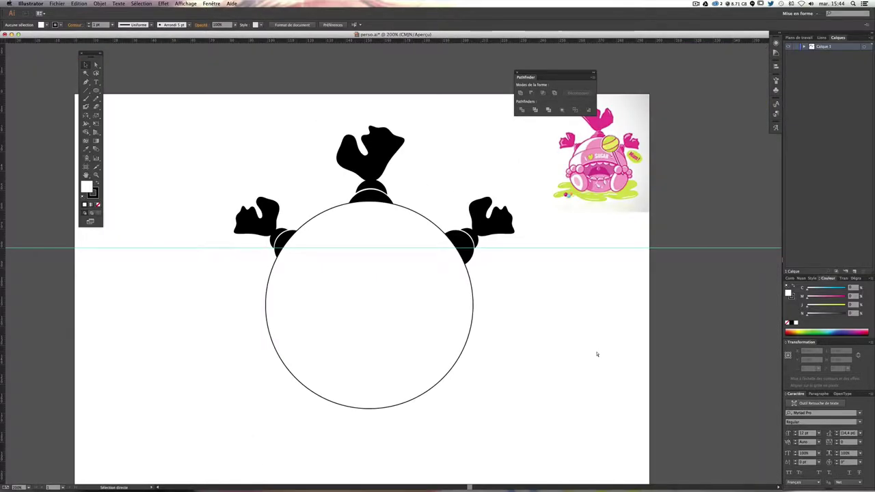
key("ctrl+plus")
key("v")
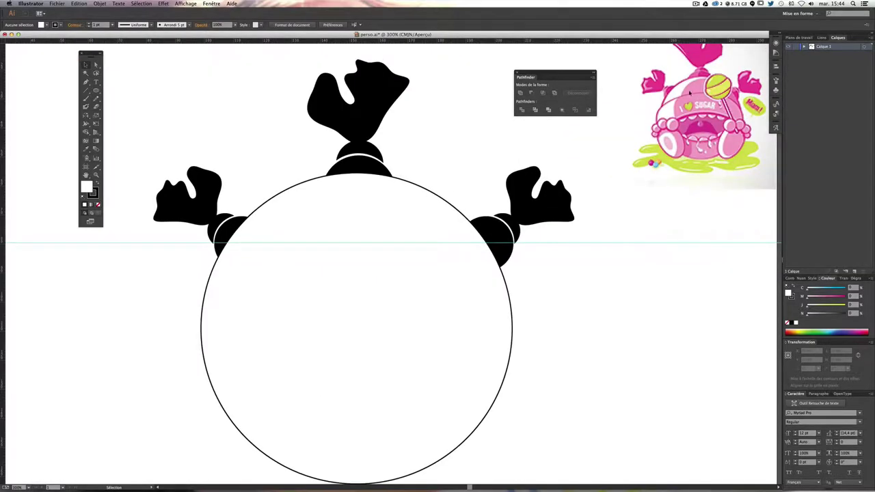
scroll(672, 107, "up", 1)
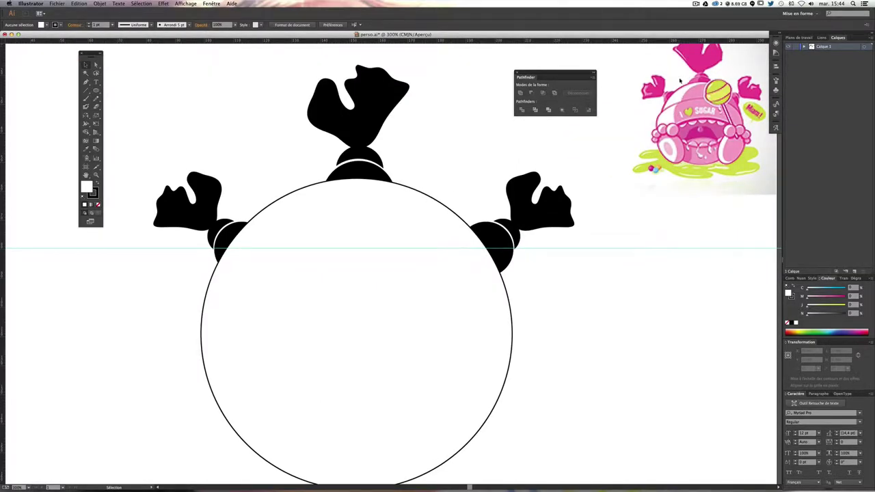
scroll(670, 85, "up", 3)
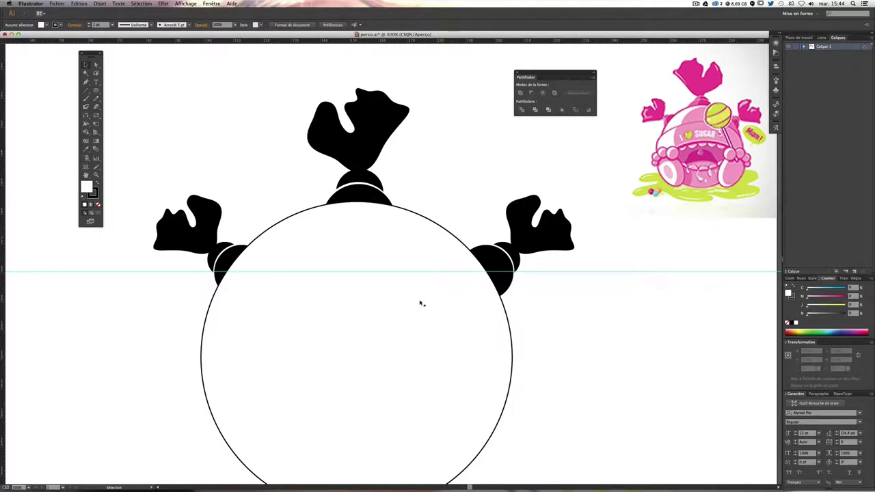
left_click(408, 216)
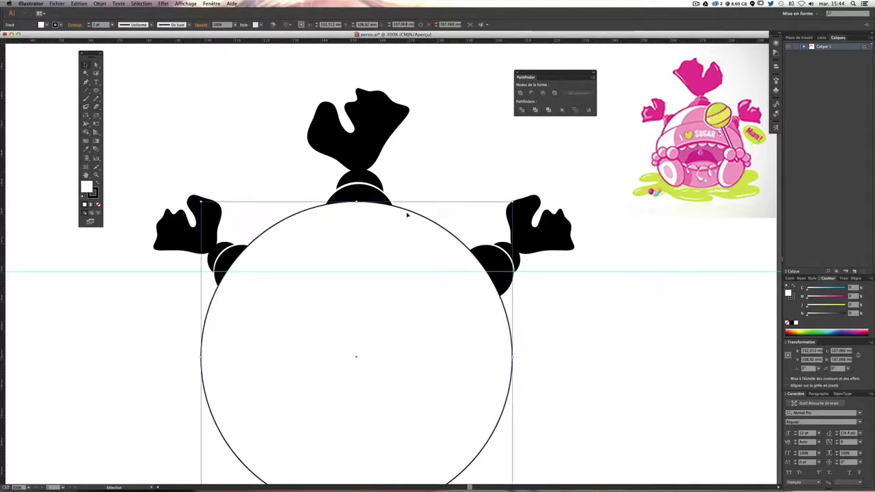
scroll(383, 270, "down", 3)
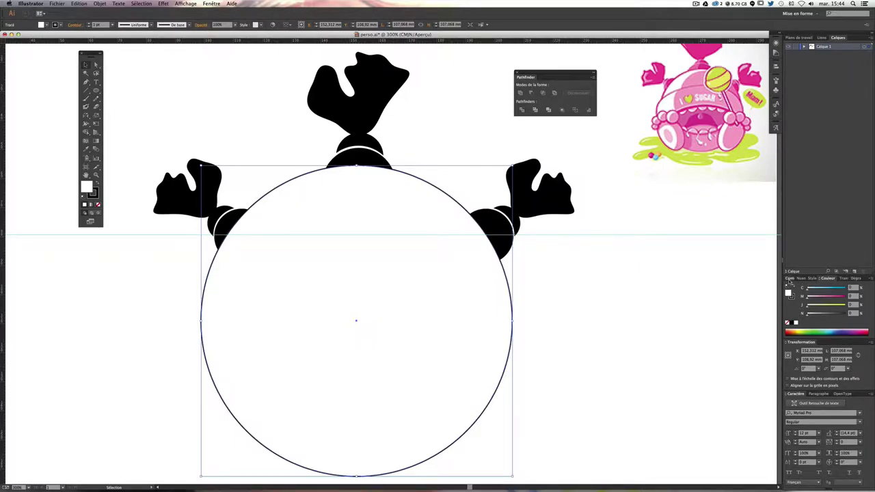
Step: Set the white body circle's stroke weight to 2,5 pt
left_click(790, 279)
left_click(808, 280)
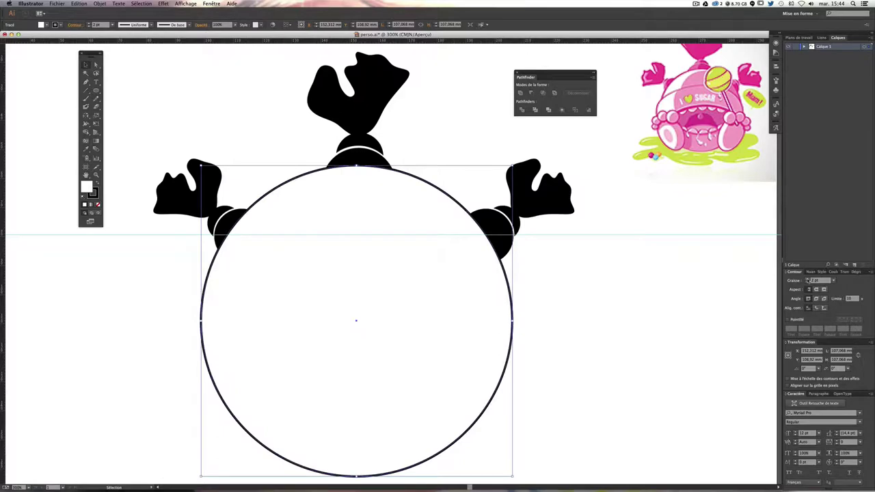
left_click(808, 281)
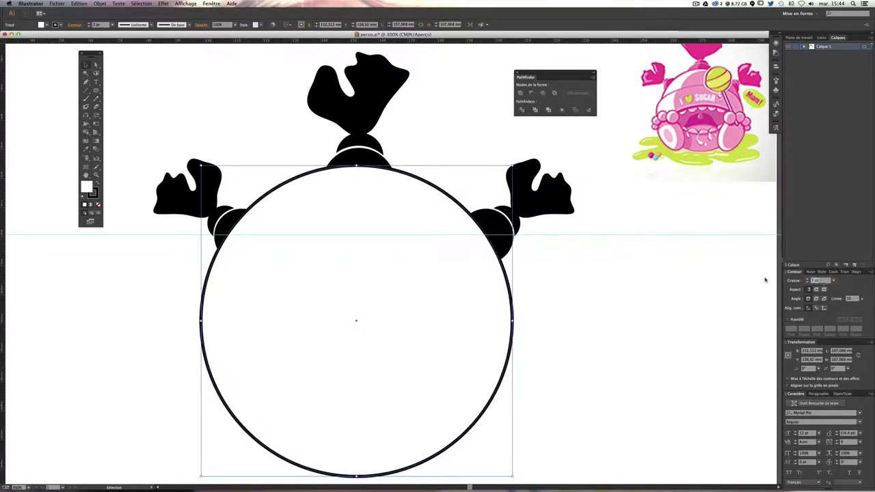
type("2,5")
key("Return")
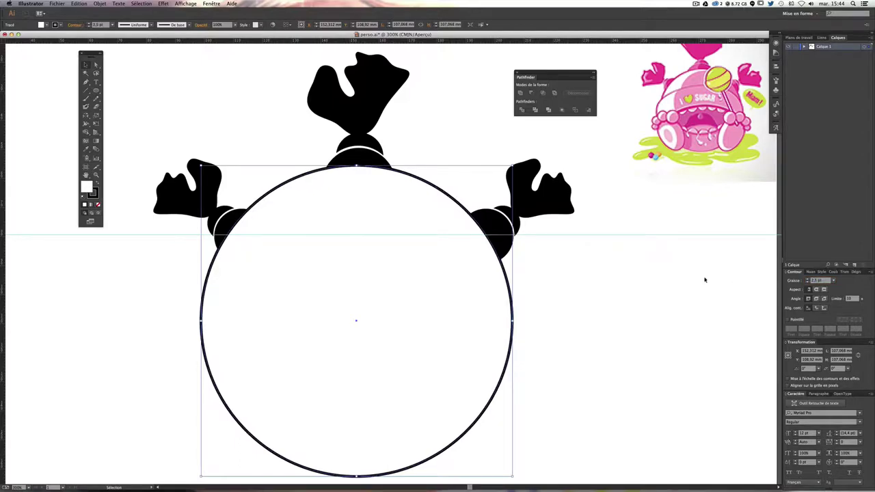
left_click(704, 279)
scroll(554, 283, "up", 1)
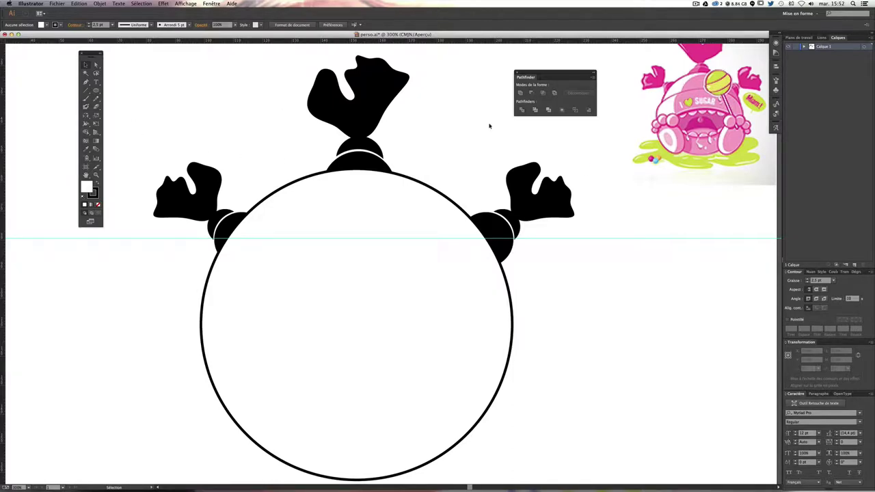
Step: Draw a wide ellipse across the circle's middle and fill it teal
left_click(96, 90)
mouse_move(182, 252)
left_mouse_down()
mouse_move(546, 342)
mouse_move(534, 392)
left_mouse_up()
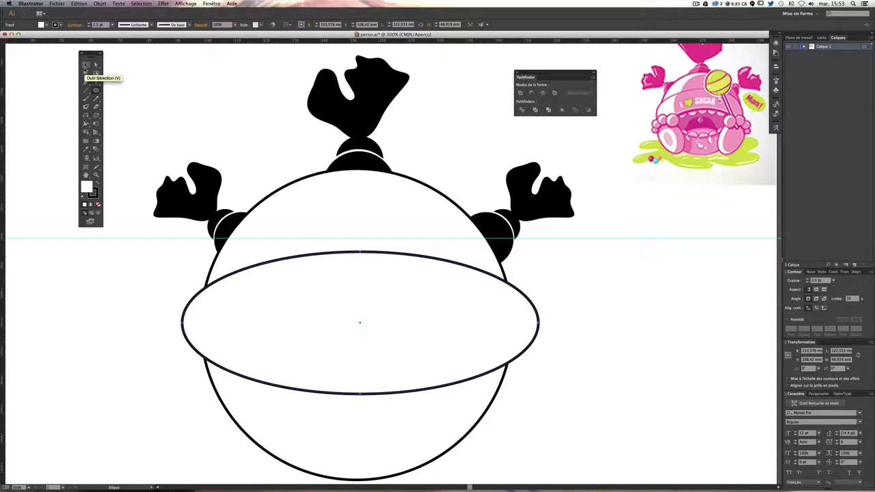
left_click(86, 66)
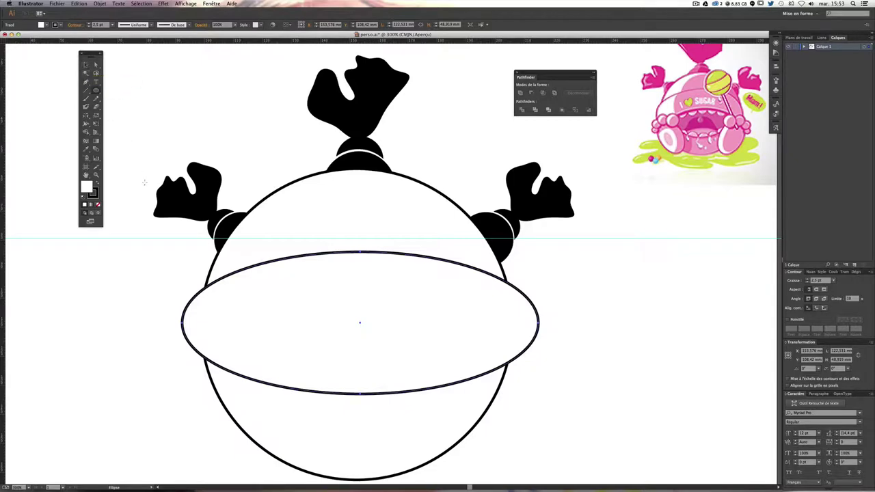
double_click(88, 186)
left_click(369, 205)
left_click(465, 173)
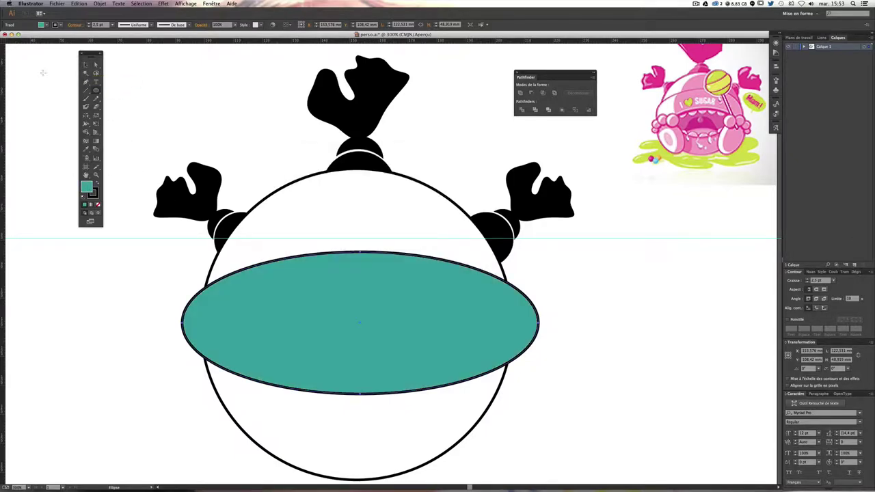
left_click(85, 65)
left_click(603, 299)
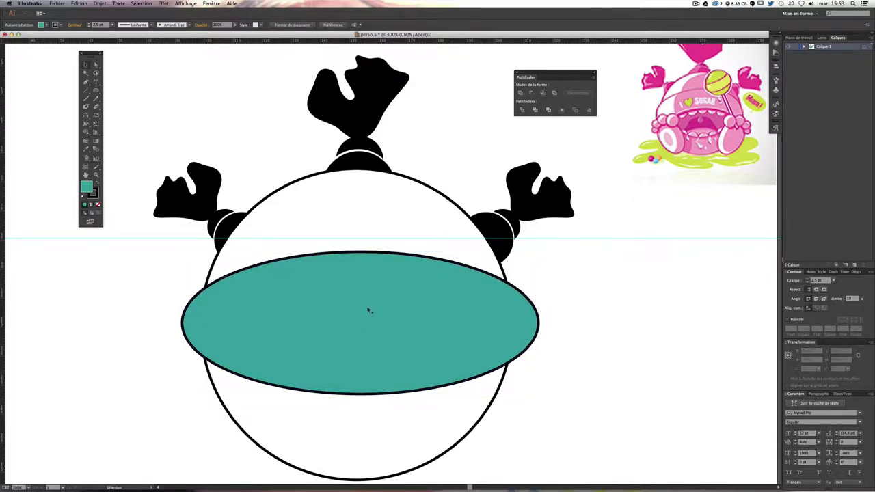
Step: Stretch the teal ellipse taller downward after undoing a misplaced copy
left_click(378, 305)
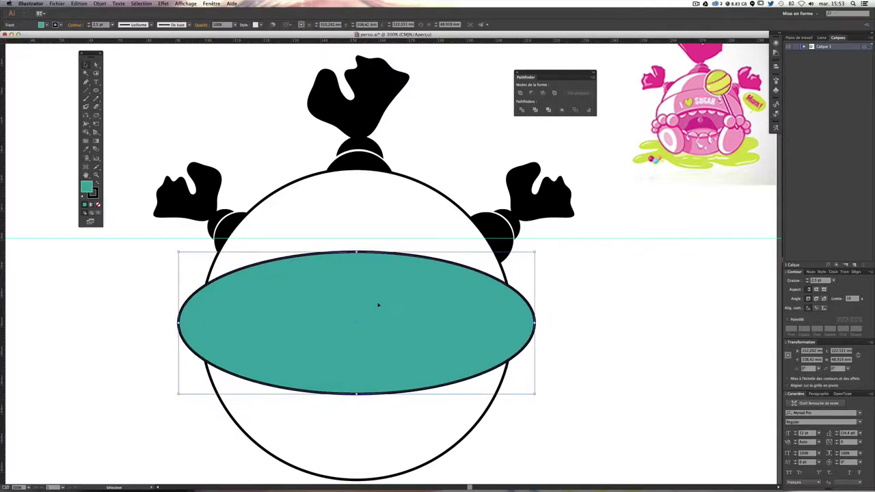
left_click_drag(377, 302, 375, 359)
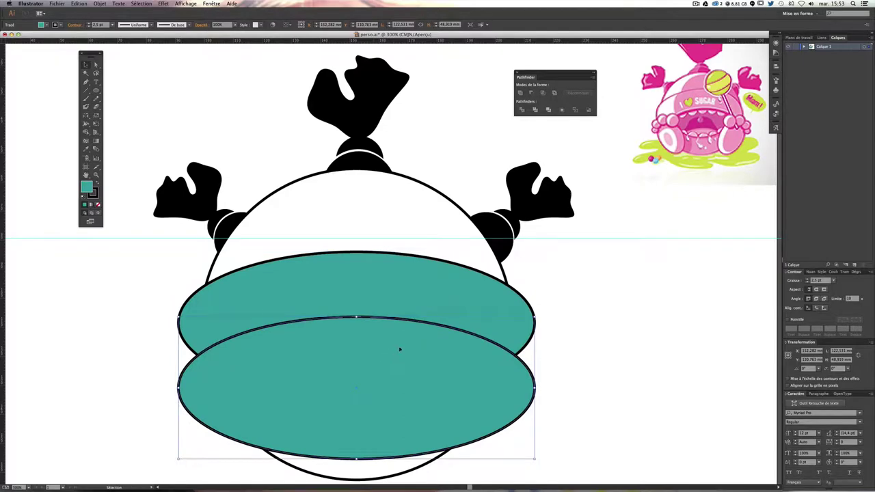
key("ctrl+z")
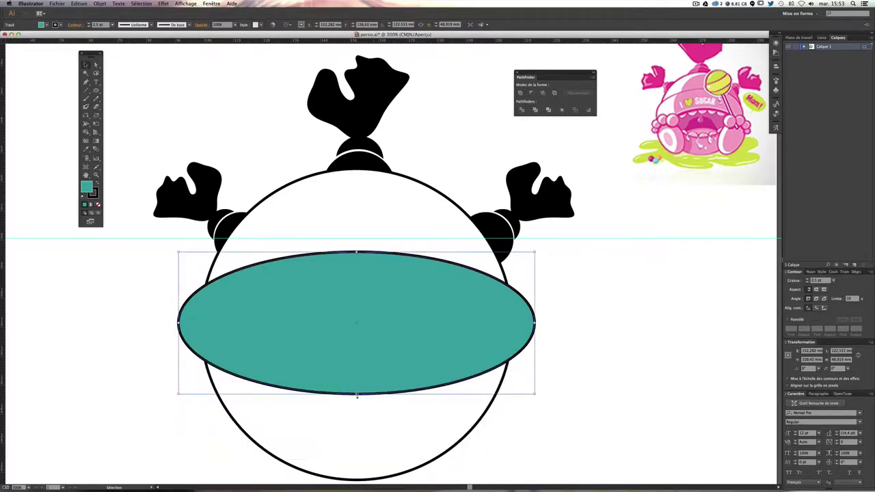
left_click_drag(356, 396, 356, 415)
left_click(516, 371)
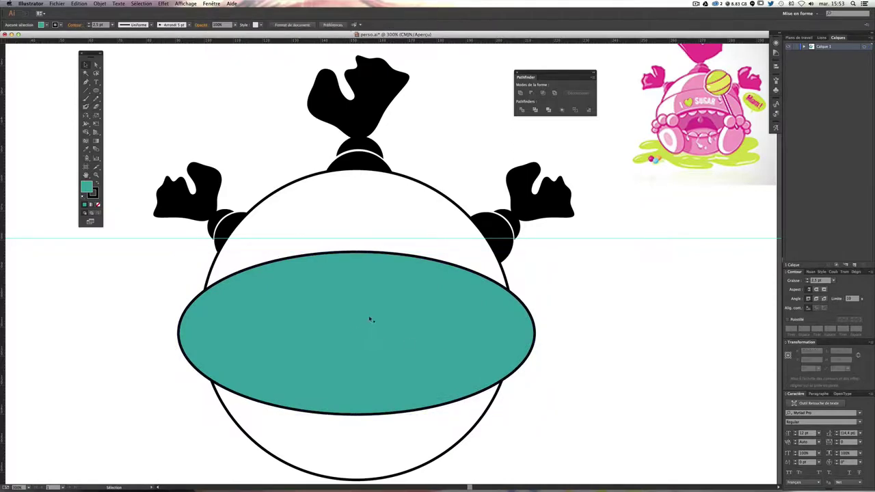
Step: Place a lower copy of the ellipse and subtract it from the first, leaving a curved band
left_click_drag(372, 306, 371, 376)
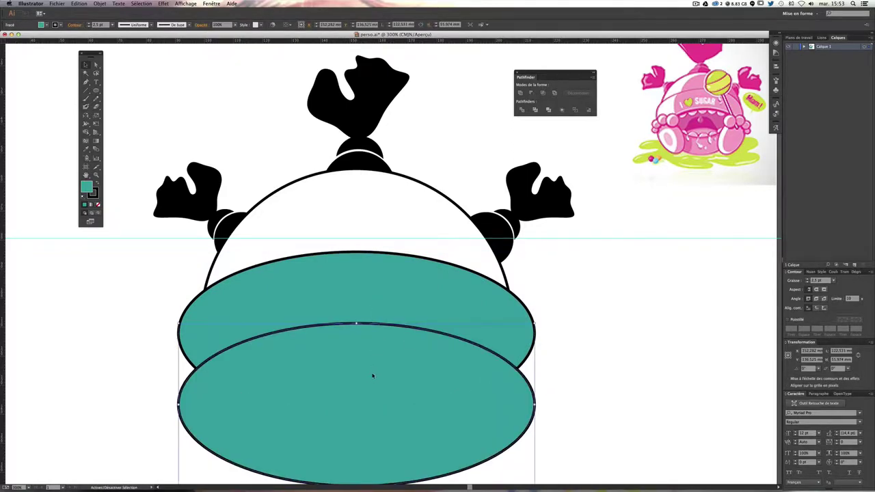
left_click(602, 360)
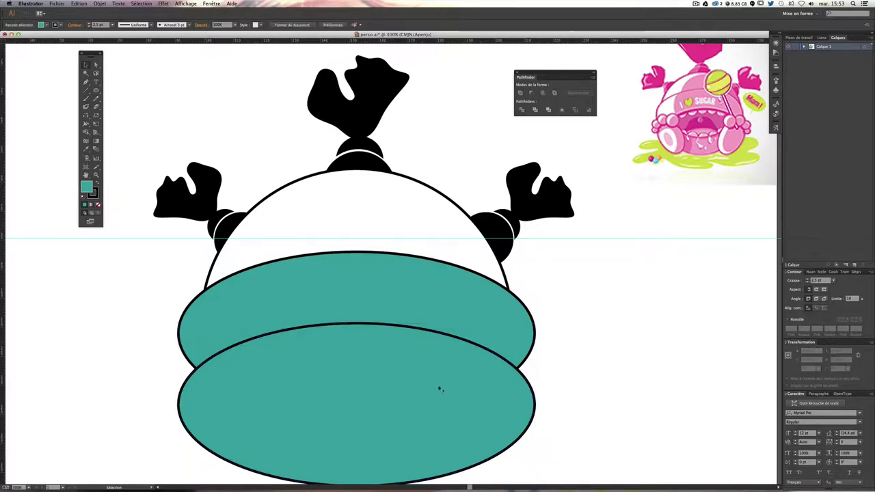
left_click(373, 379)
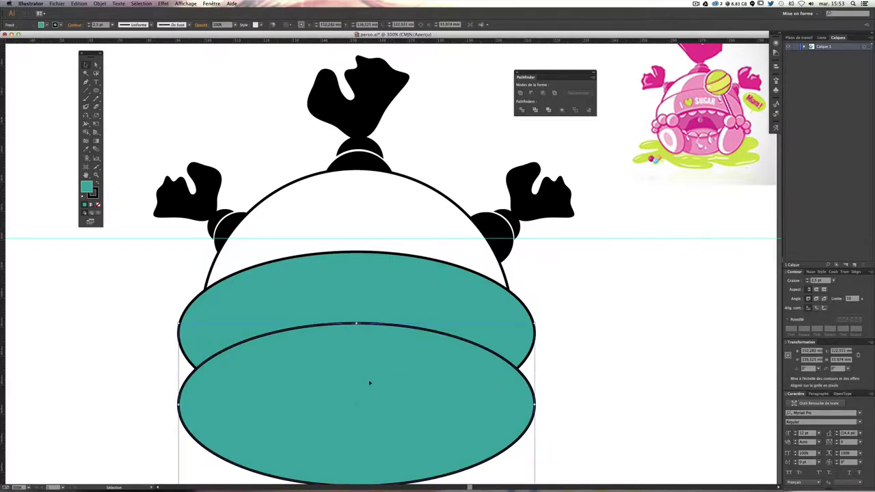
left_click_drag(376, 367, 375, 363)
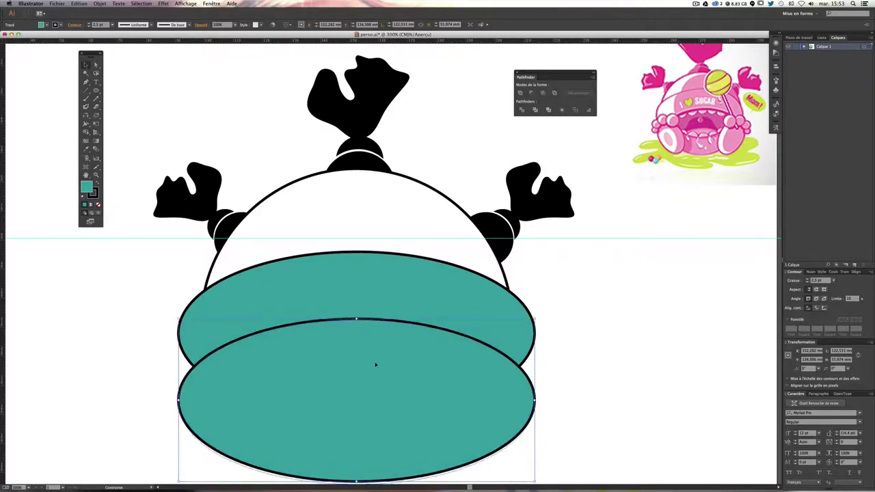
key("ctrl+z")
left_click(594, 351)
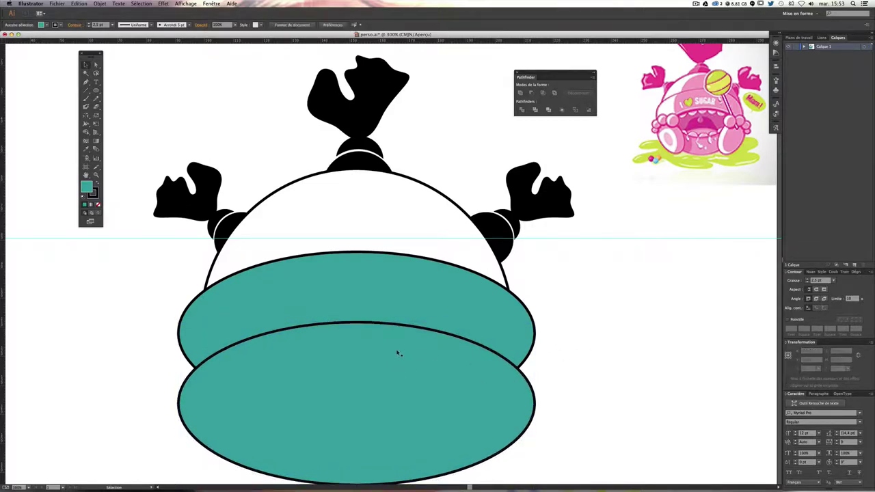
left_click(368, 364)
left_click(370, 304, "shift")
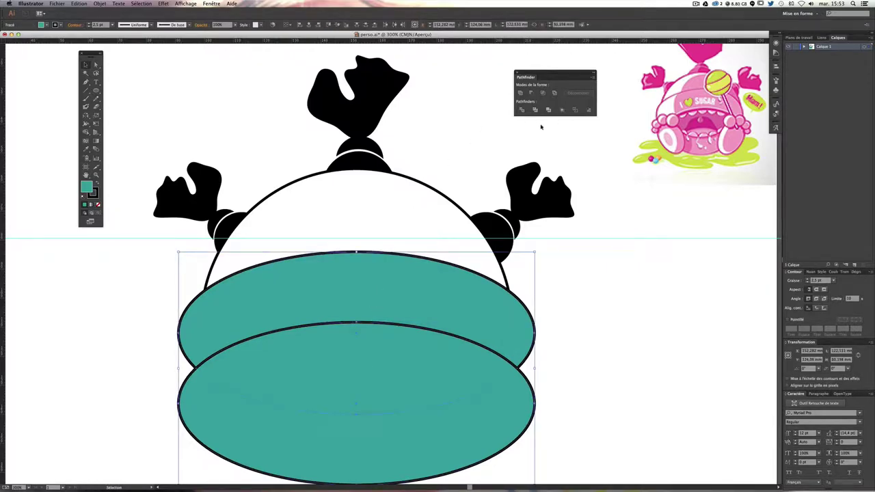
left_click(532, 93)
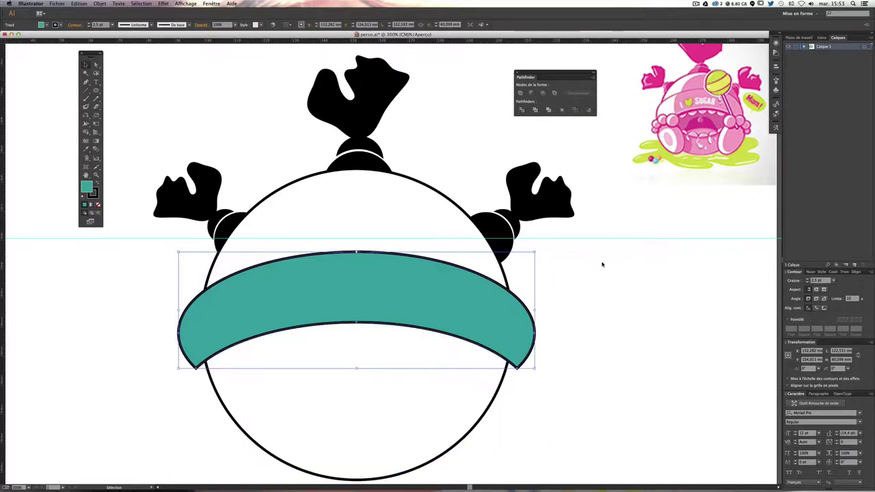
Step: Resize the teal band's height and side edges to fit the white body
left_click(604, 270)
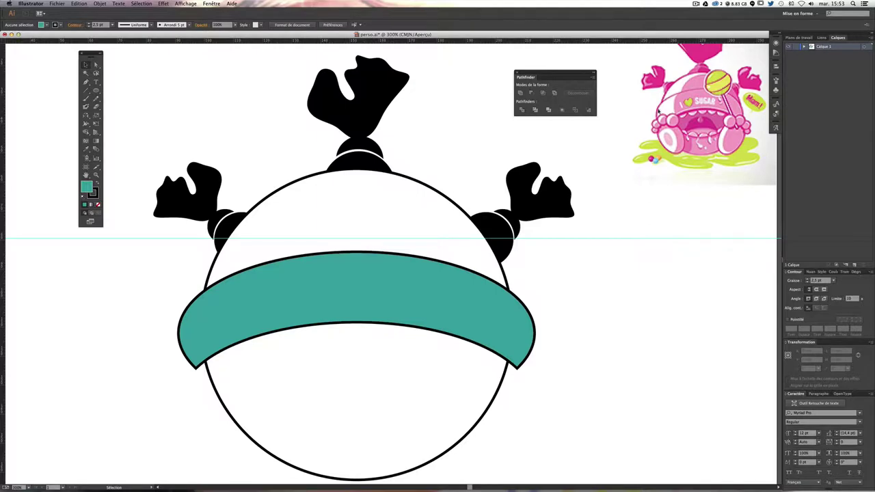
left_click(229, 327)
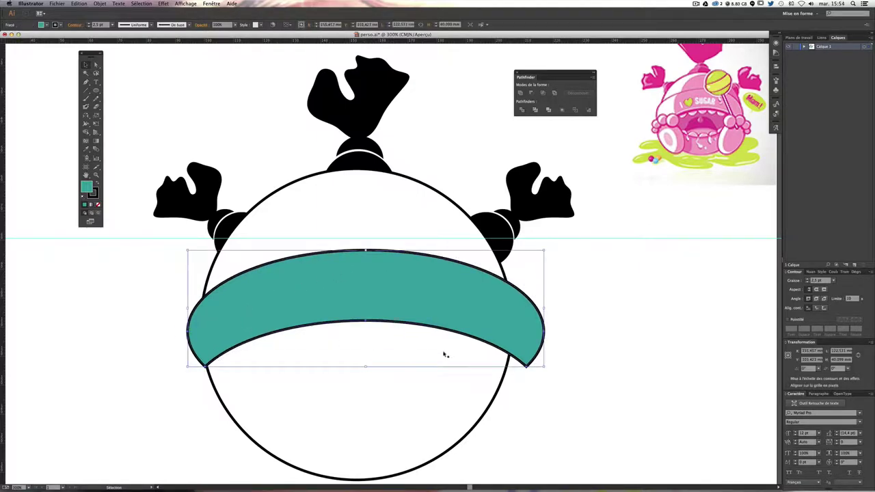
left_click_drag(545, 369, 525, 361)
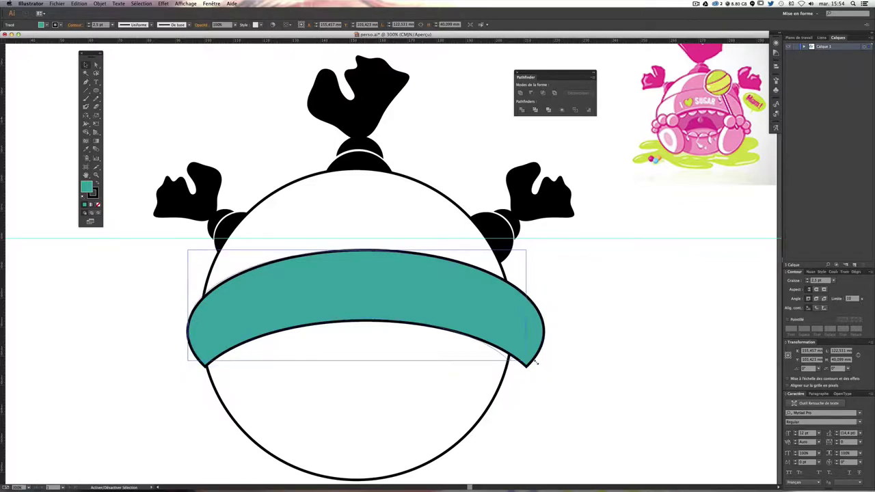
left_click(560, 365)
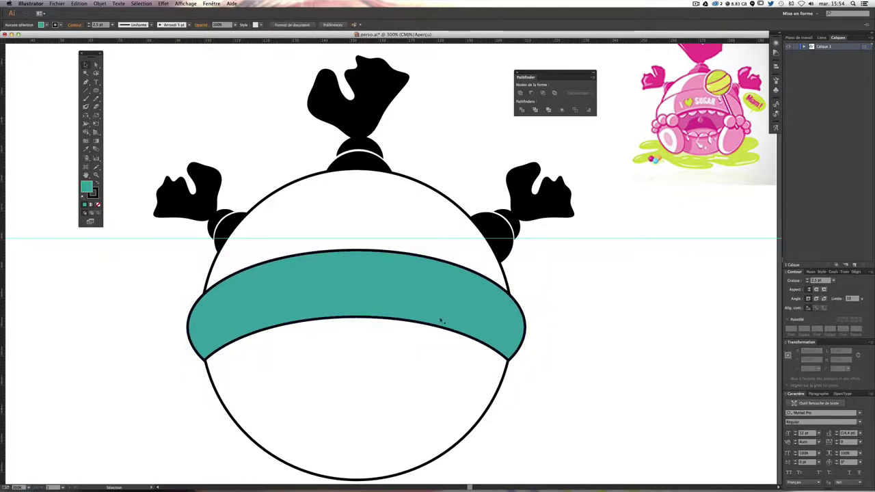
left_click(427, 304)
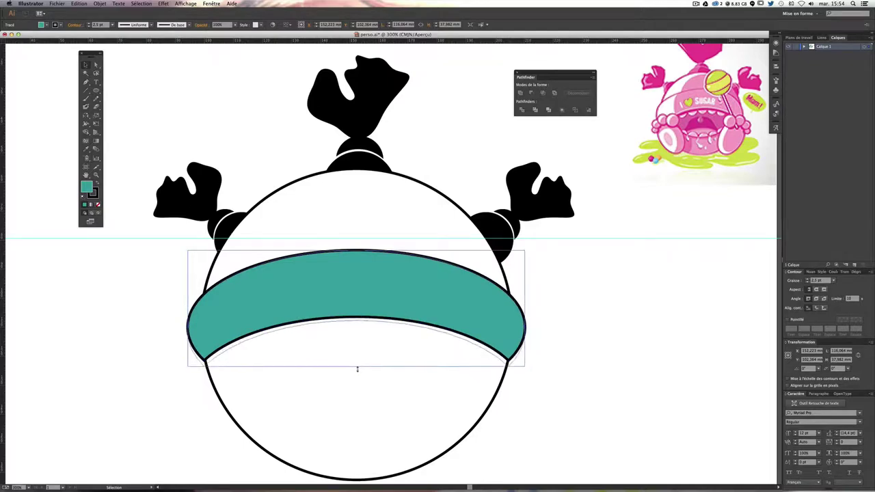
left_click_drag(356, 361, 357, 376)
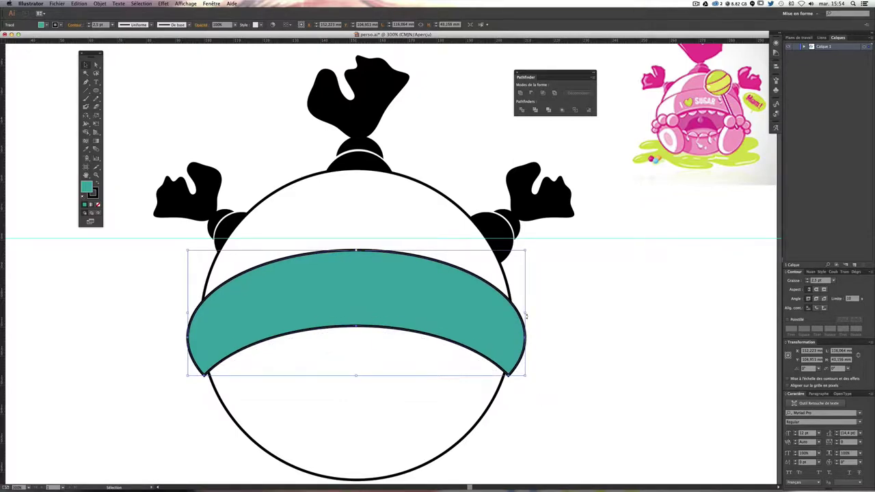
left_click_drag(525, 313, 522, 315)
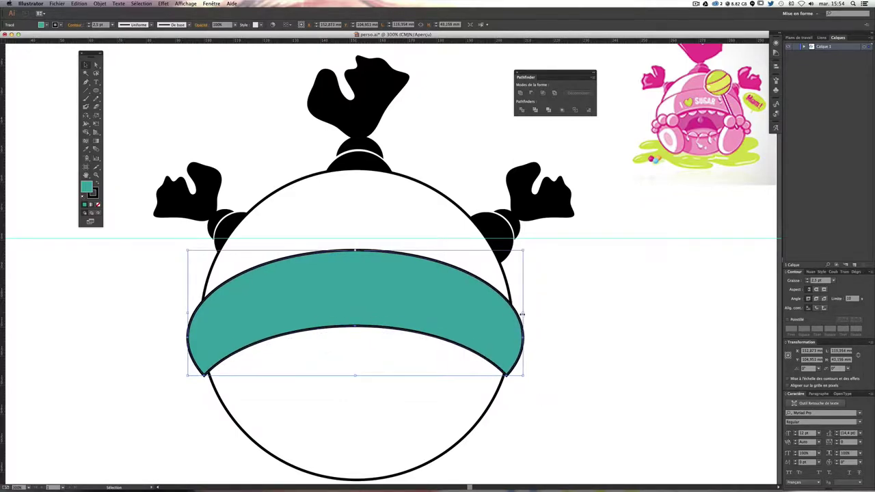
left_click_drag(188, 315, 192, 313)
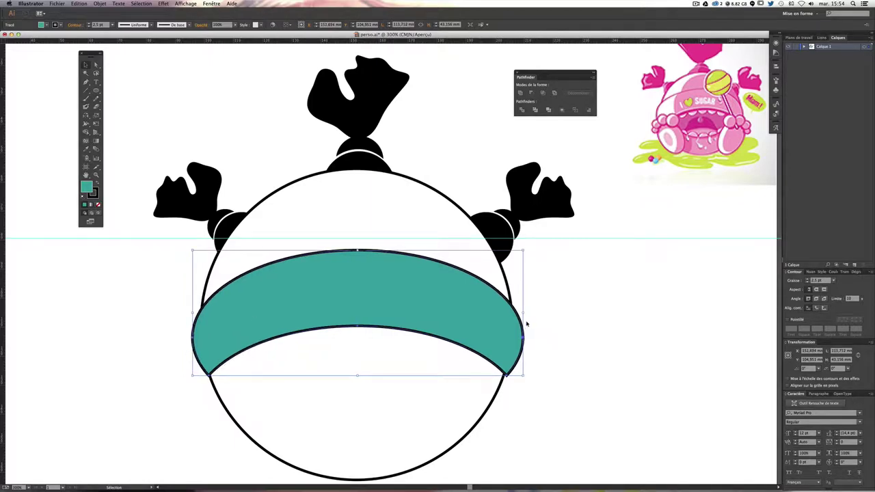
left_click_drag(522, 315, 520, 314)
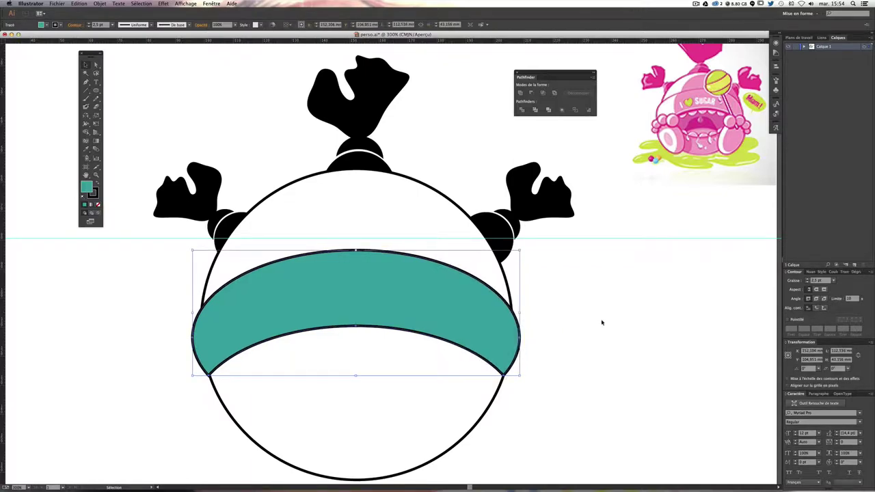
left_click(517, 257)
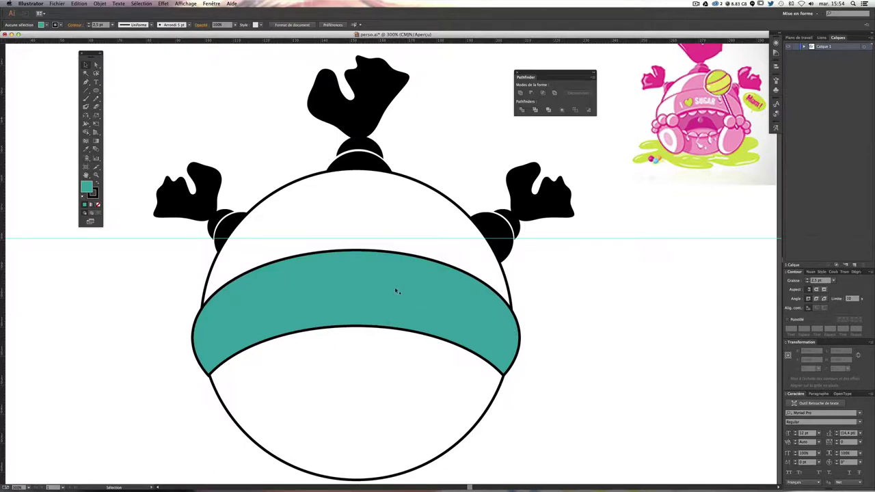
Step: Move the teal band higher on the body and widen its sides slightly
left_click_drag(396, 291, 395, 285)
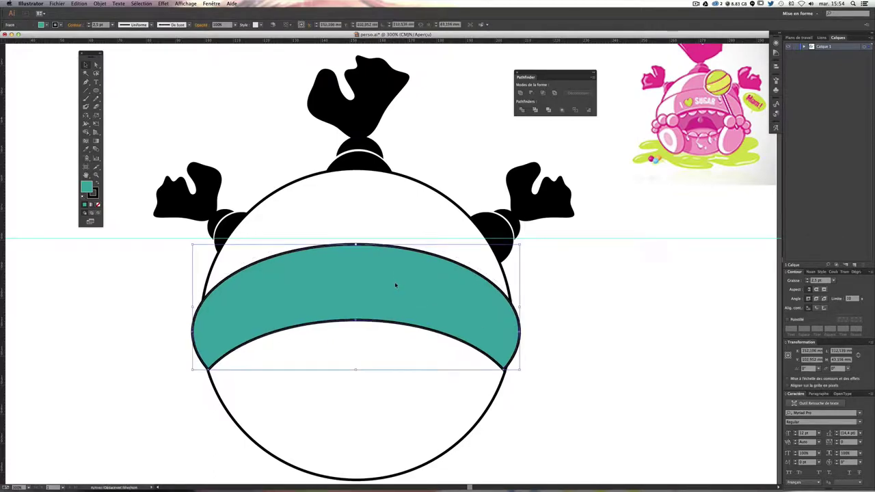
key("ctrl+shift+a")
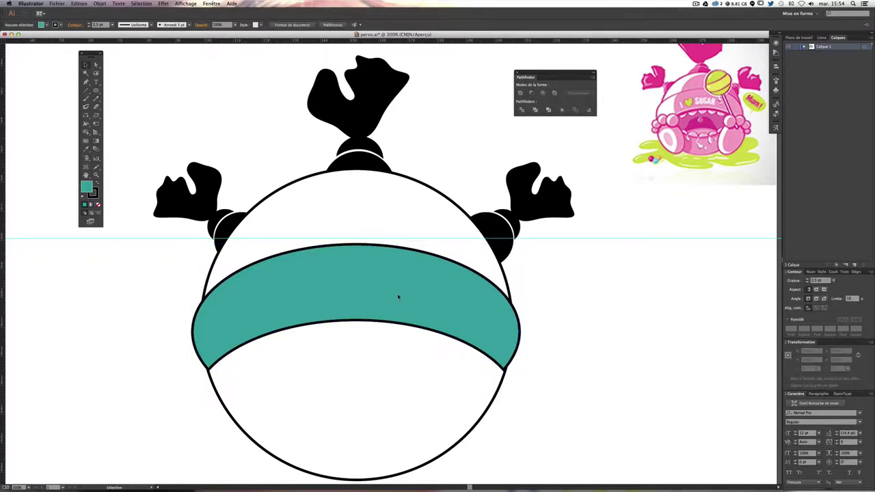
left_click_drag(400, 279, 399, 261)
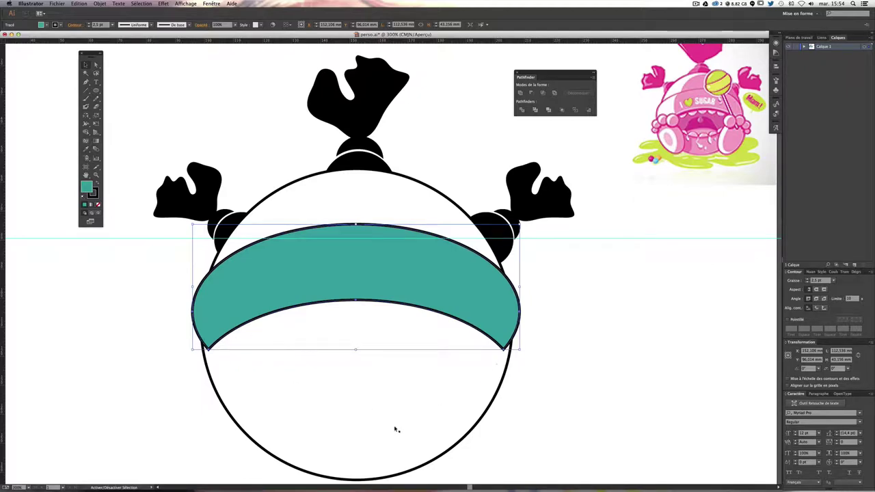
left_click_drag(194, 350, 188, 352)
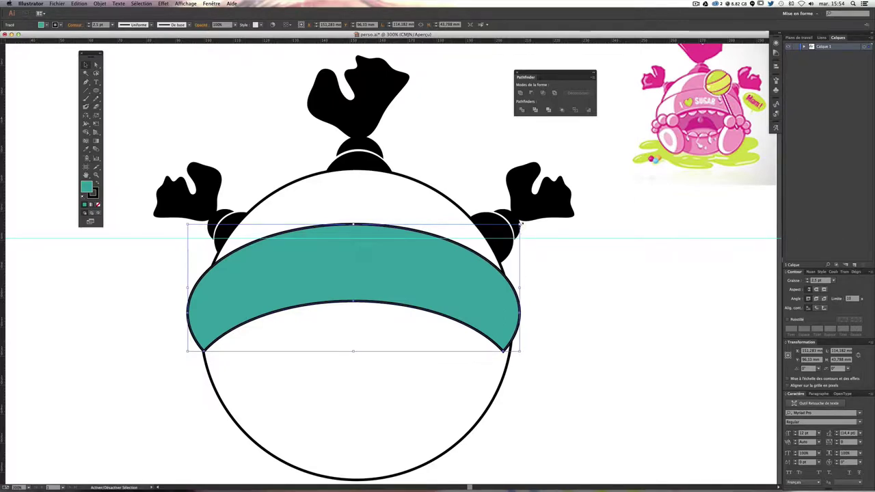
left_click_drag(521, 224, 526, 221)
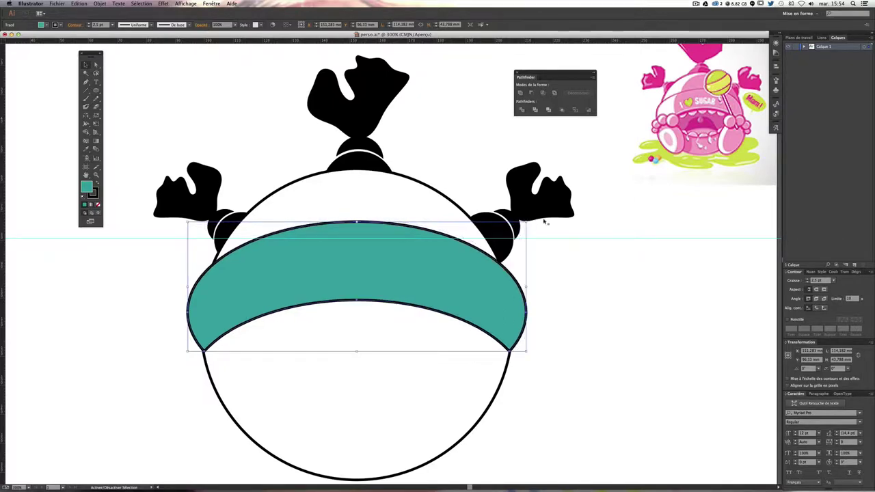
left_click(594, 245)
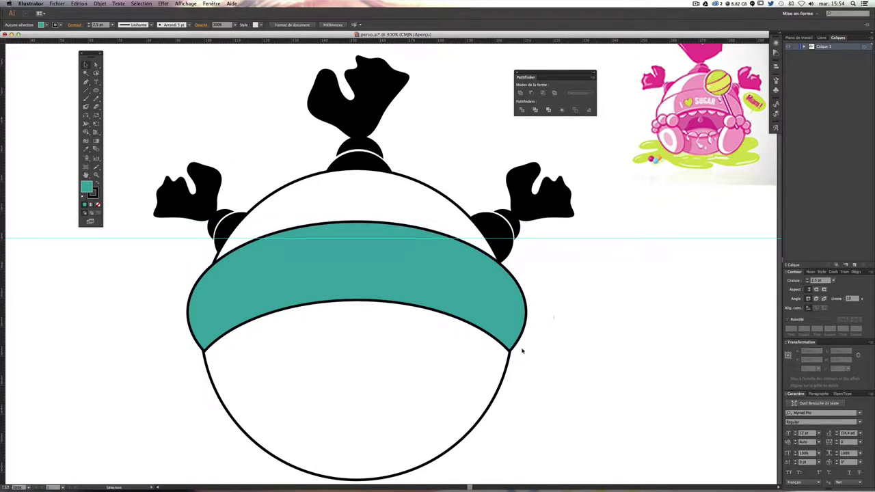
left_click_drag(533, 354, 537, 350)
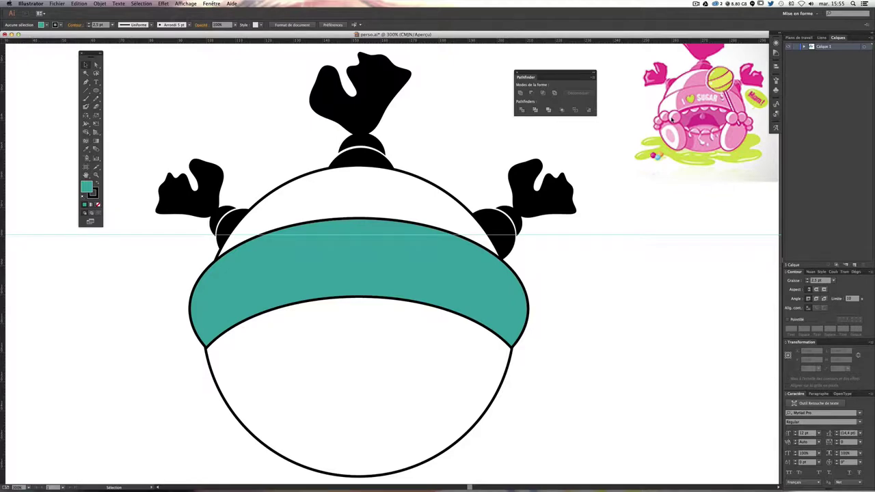
Step: Duplicate the teal band, rotate the copy 180°, and place it below the original
left_click(319, 250)
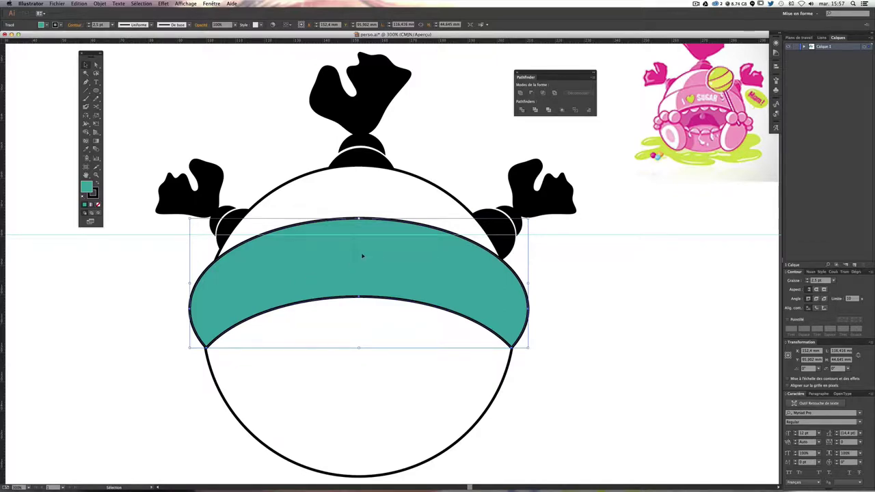
left_click_drag(362, 255, 360, 324)
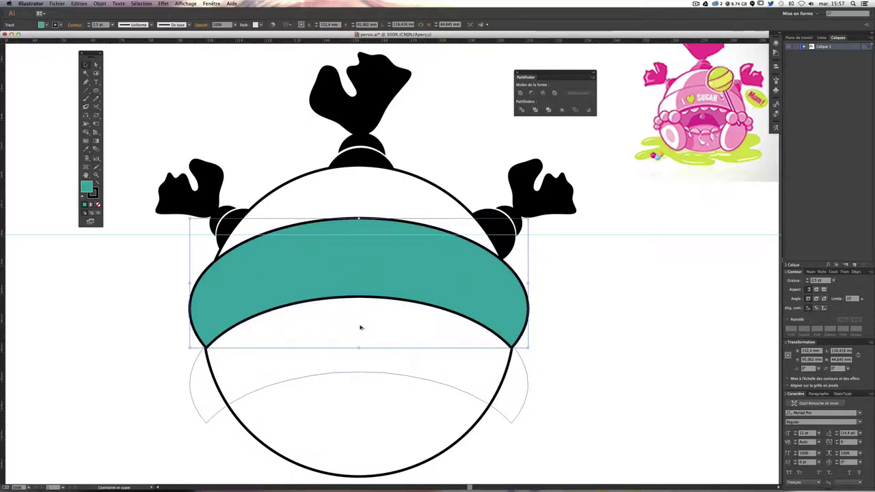
left_click_drag(361, 324, 373, 322)
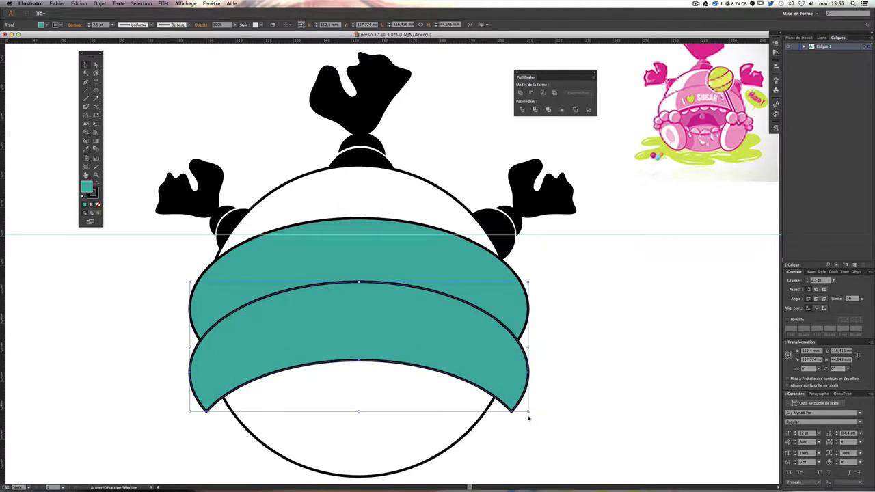
mouse_move(531, 413)
left_mouse_down()
mouse_move(193, 337)
mouse_move(188, 284)
left_mouse_up()
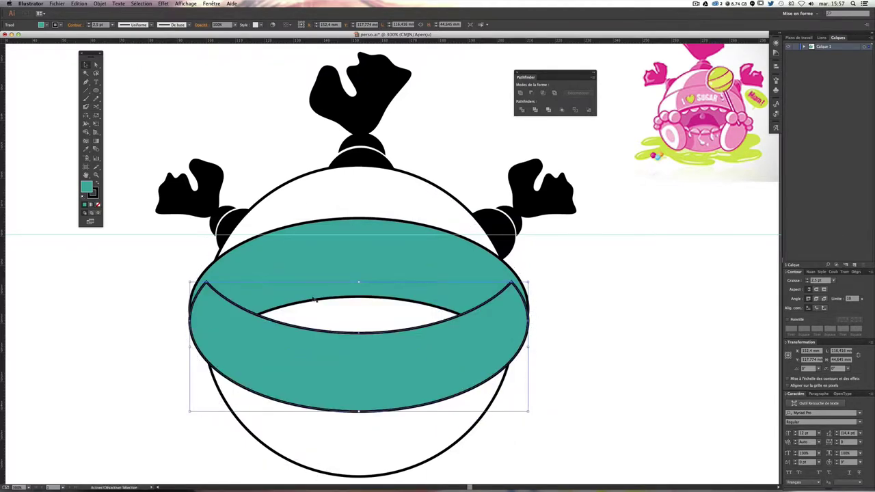
left_click(601, 303)
left_click_drag(400, 354, 404, 432)
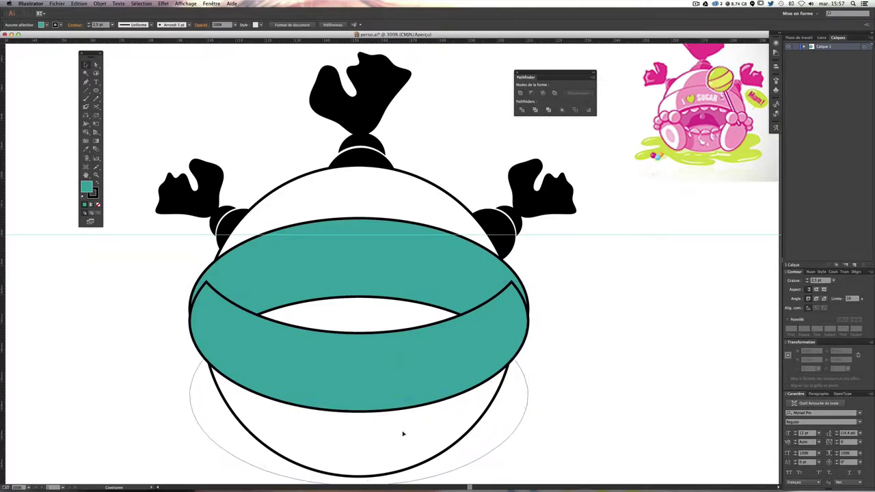
Step: Cut the lower ellipse with the Scissors tool at its left and right edges
left_click(97, 106)
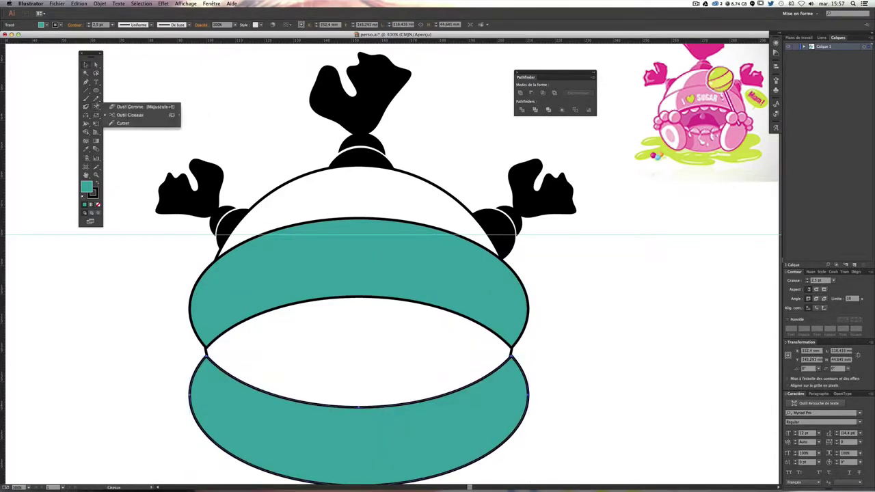
left_click(97, 106)
left_click(96, 107)
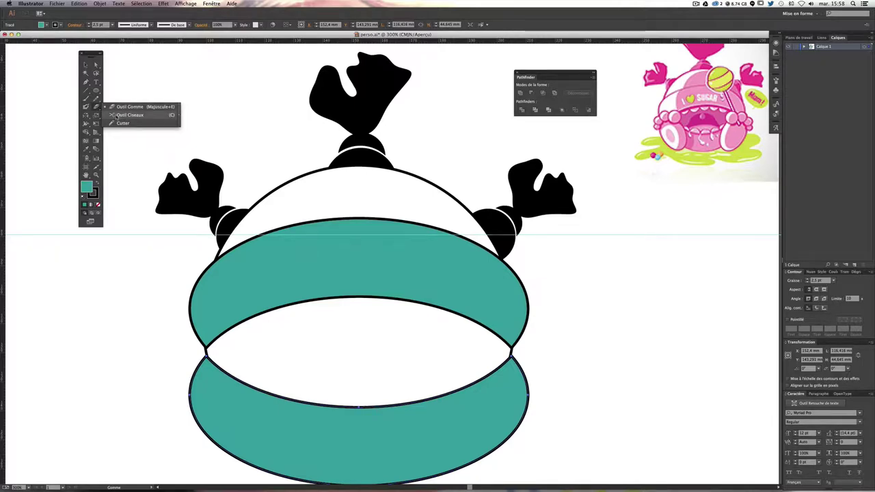
left_click(115, 115)
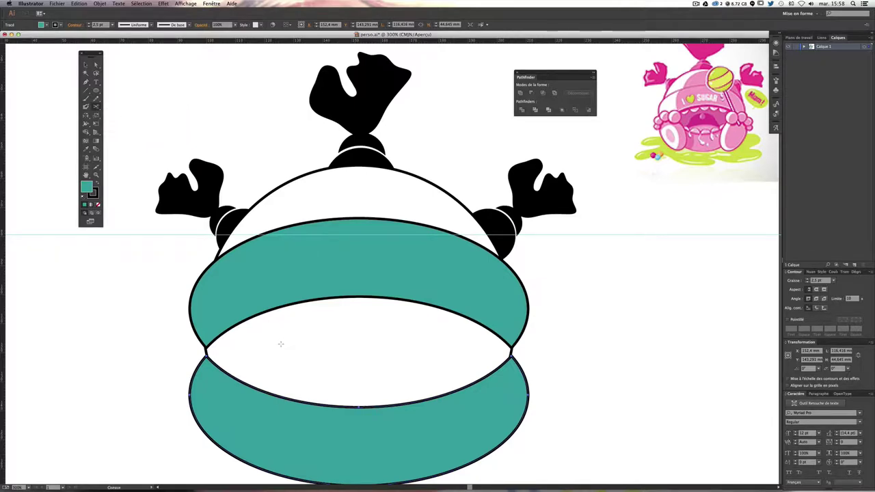
left_click_drag(351, 360, 352, 307)
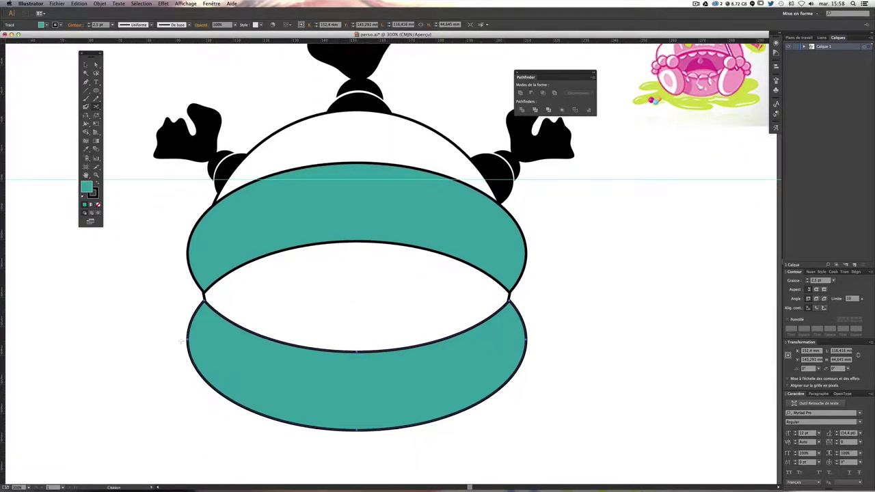
left_click(355, 351)
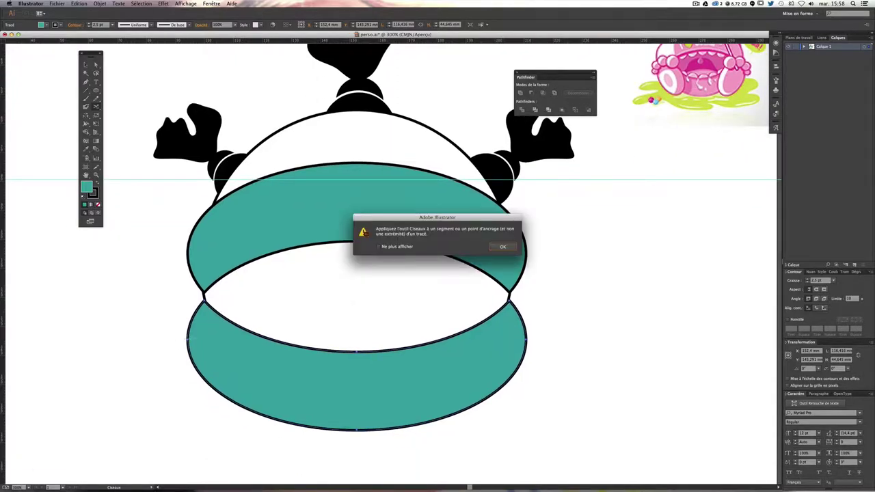
key("Return")
scroll(258, 335, "up", 5)
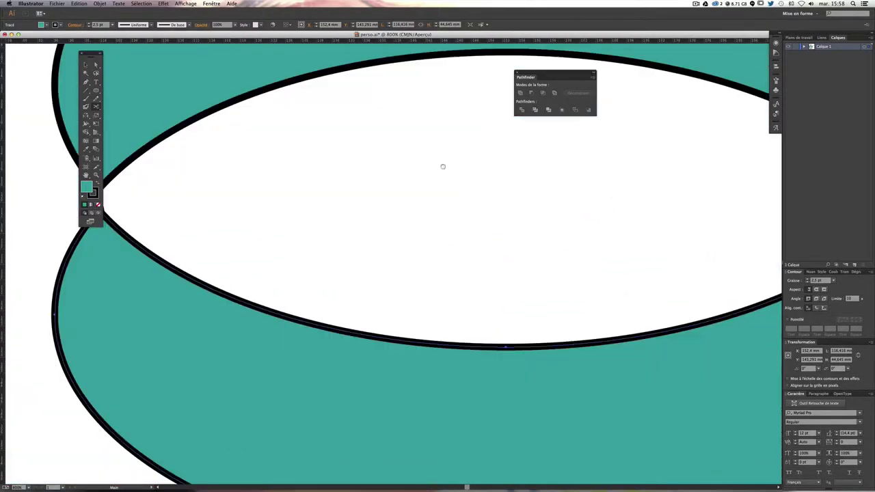
scroll(302, 273, "left", 5)
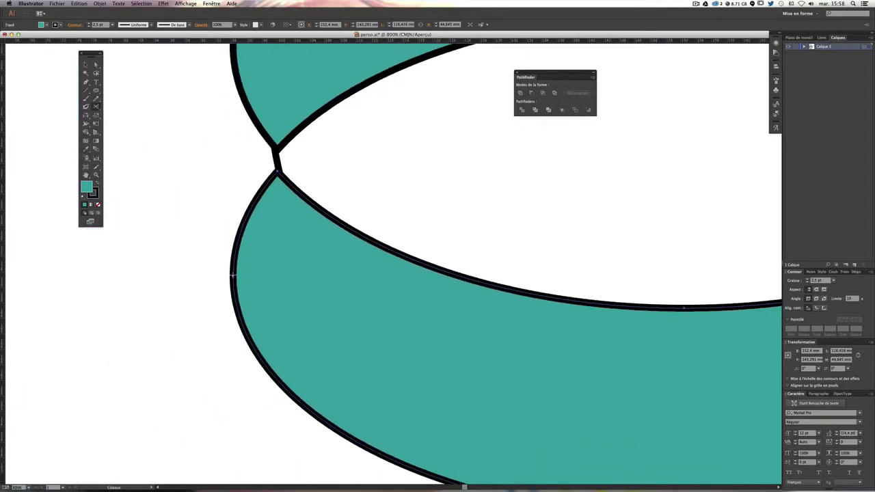
left_click(232, 275)
scroll(232, 287, "right", 10)
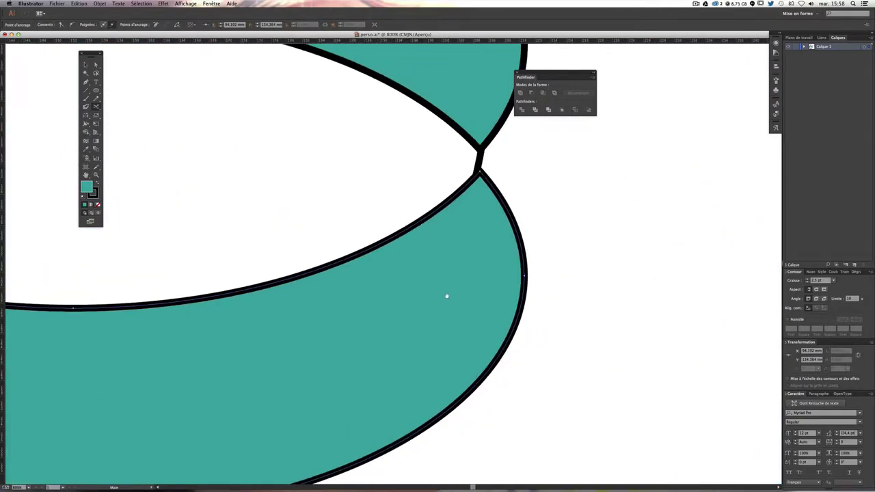
left_click(524, 275)
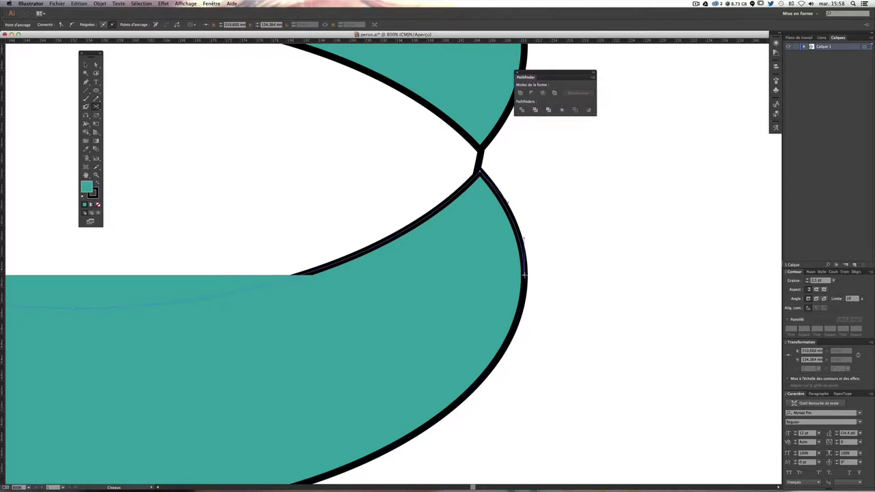
Step: Delete the unwanted lower-right and right-hand curve segments of the cut ellipse
left_click(96, 64)
left_click(563, 329)
left_click(481, 385)
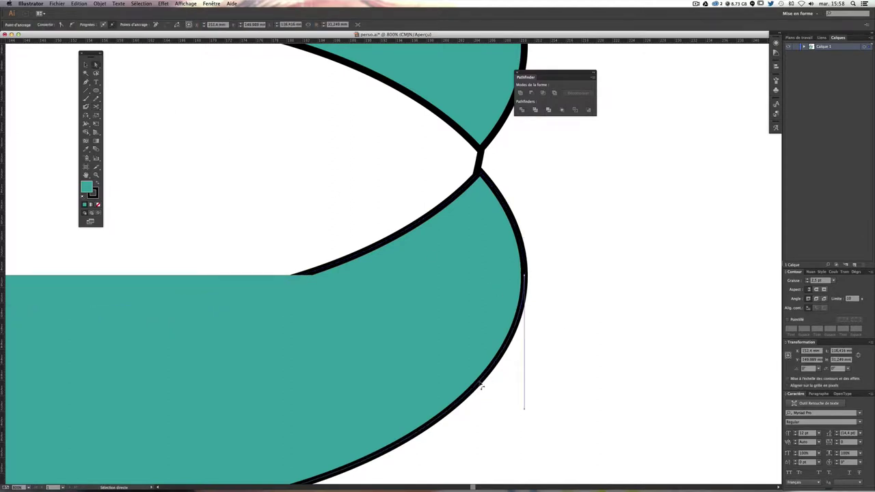
key("Delete")
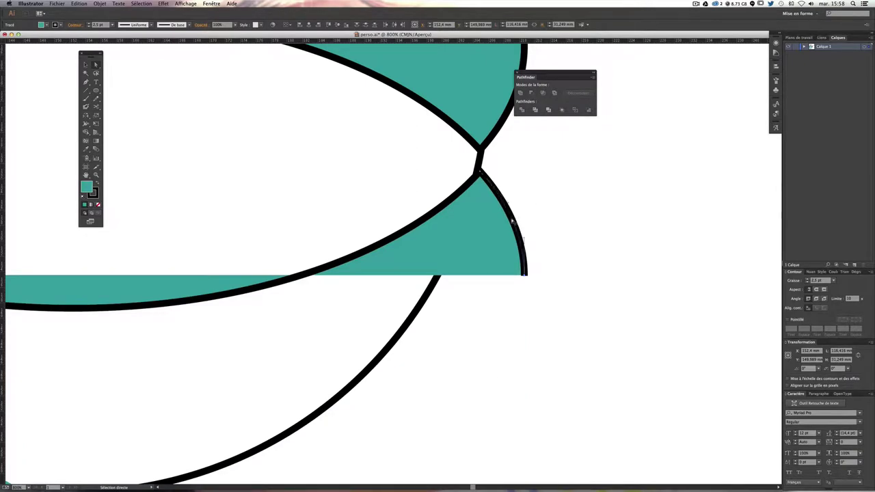
left_click(517, 220)
key("Delete")
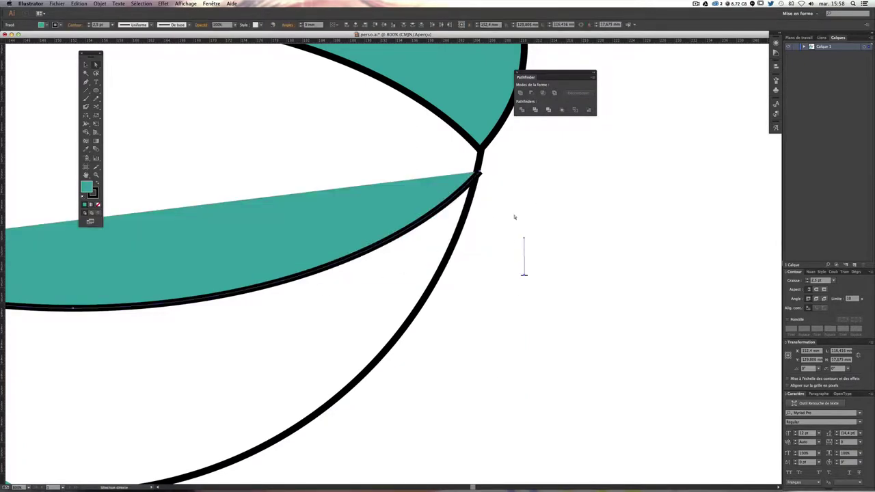
left_click(537, 314)
Step: Delete the leftover diagonal teal piece at the band's left tip and close the path
mouse_move(175, 274)
left_mouse_down()
mouse_move(346, 275)
mouse_move(511, 246)
mouse_move(342, 280)
left_mouse_up()
left_click(290, 333)
key("Delete")
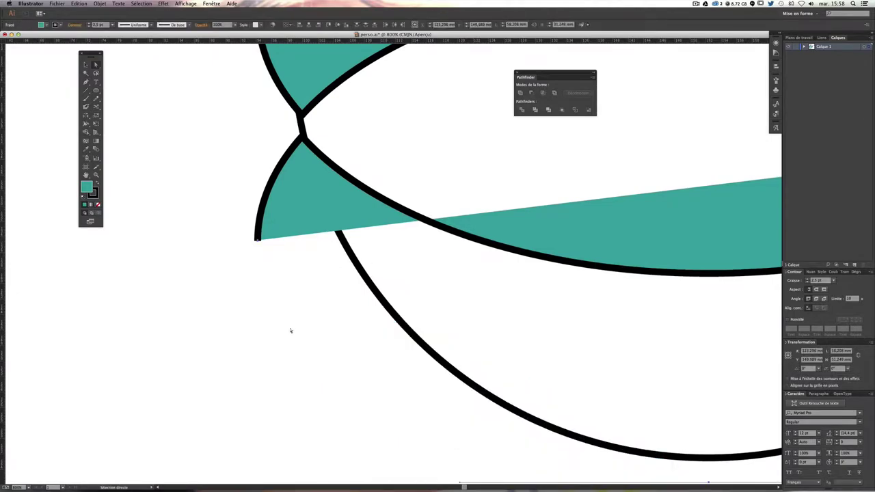
key("ctrl+j")
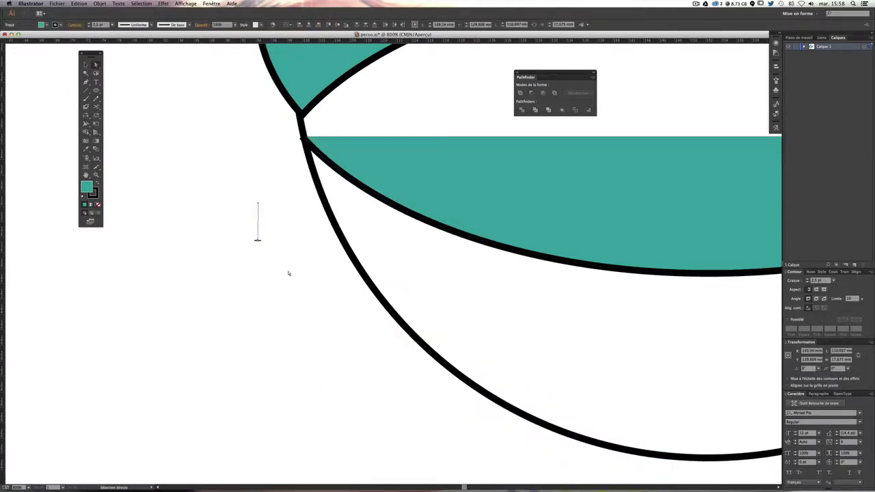
left_click(280, 252)
left_click_drag(240, 173, 293, 300)
Step: Set the lower curve's fill to None so only the black line remains
left_click(223, 191)
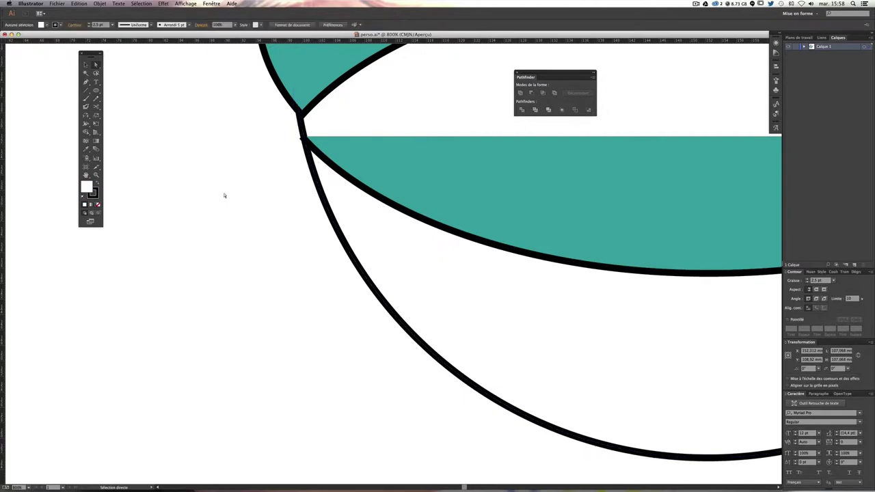
key("ctrl+minus")
key("ctrl+minus")
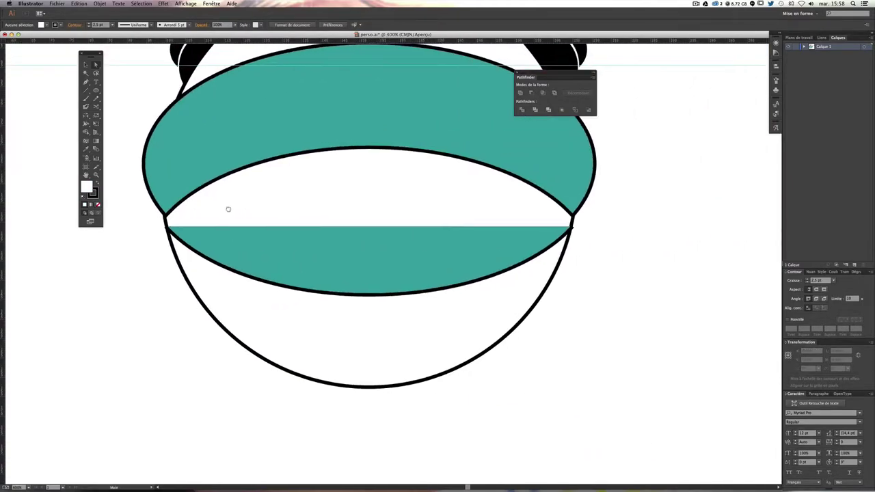
scroll(228, 207, "left", 5)
key("ctrl+plus")
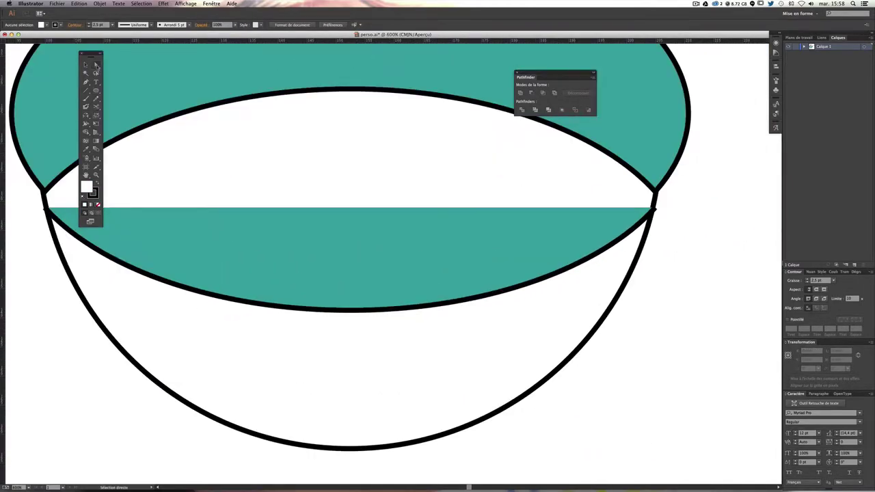
left_click(85, 65)
left_click_drag(229, 167, 296, 168)
left_click(321, 236)
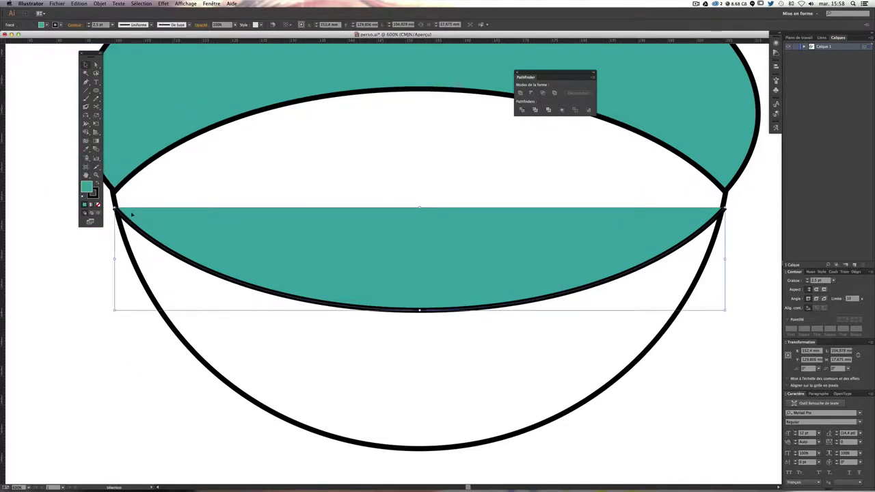
left_click(98, 205)
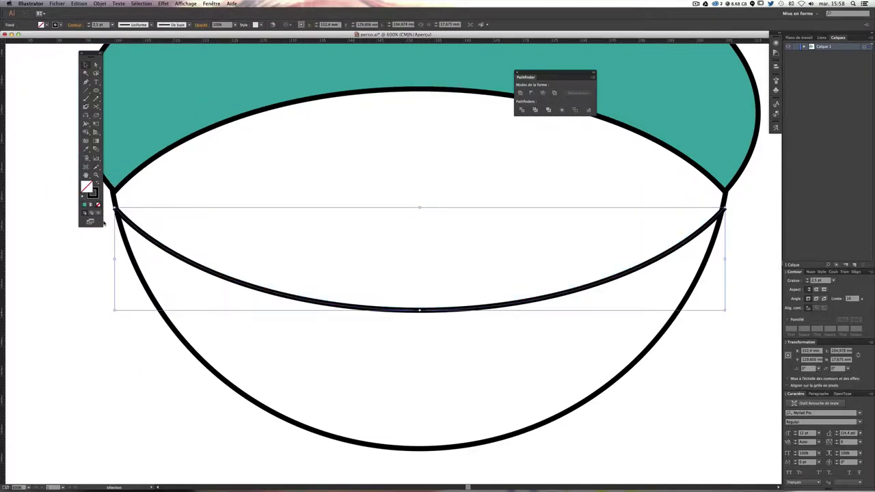
left_click(93, 270)
Step: Nudge the lower curve slightly upward with the Selection tool
key("a")
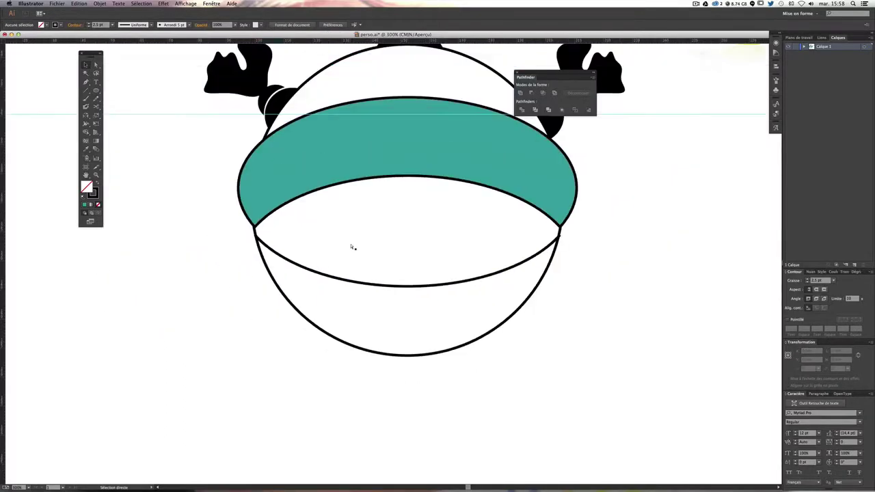
key("ctrl+minus")
key("ctrl+minus")
key("ctrl+minus")
key("v")
key("ctrl+minus")
key("ctrl+plus")
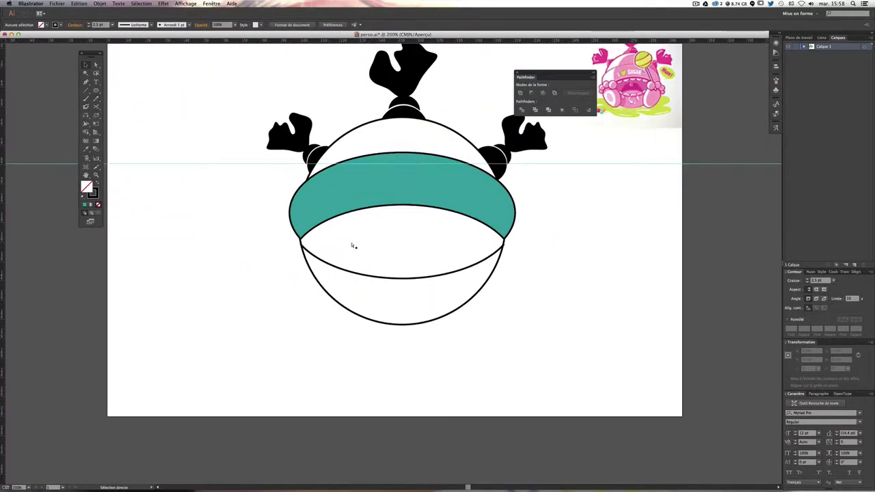
key("ctrl+plus")
left_click_drag(410, 239, 338, 351)
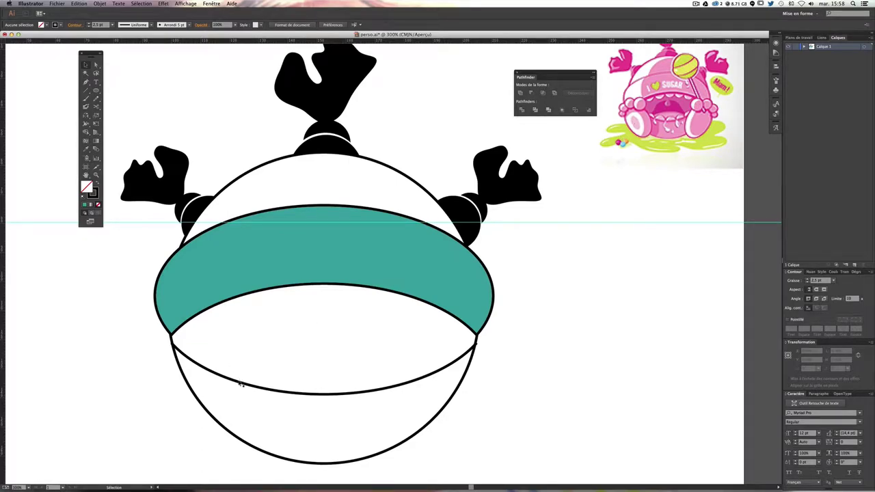
left_click_drag(239, 385, 240, 378)
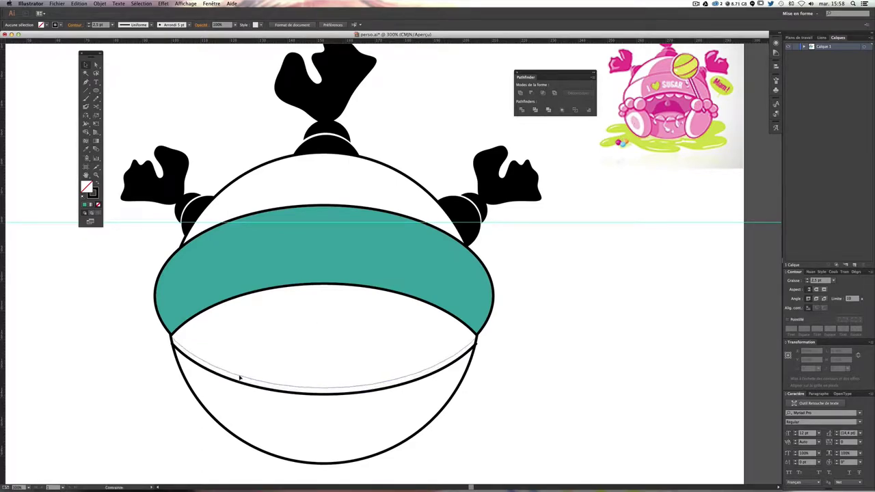
left_click(618, 374)
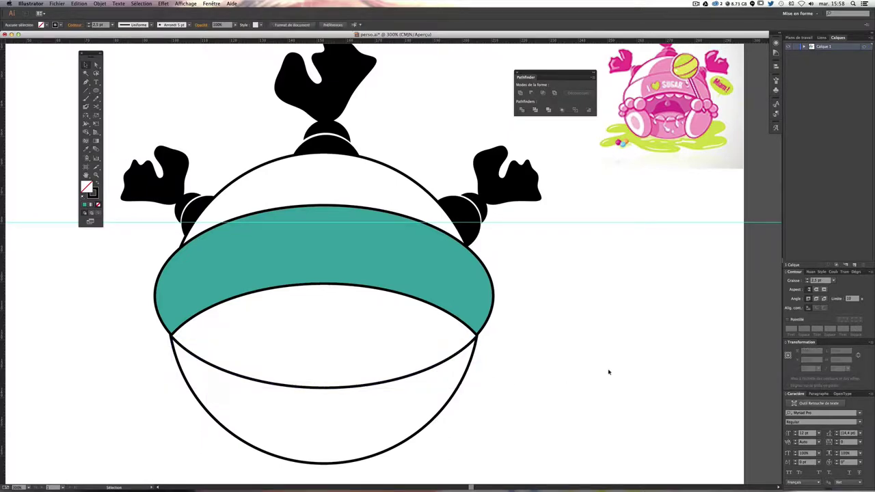
Step: Zoom in to check the lower curve, then zoom back out to the whole character
scroll(581, 376, "down", 2)
scroll(590, 363, "left", 1)
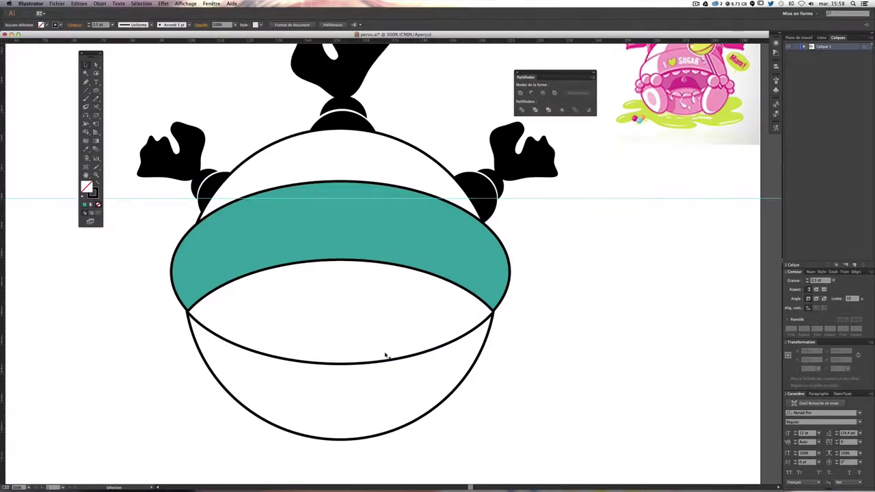
key("ctrl+plus")
key("ctrl+plus")
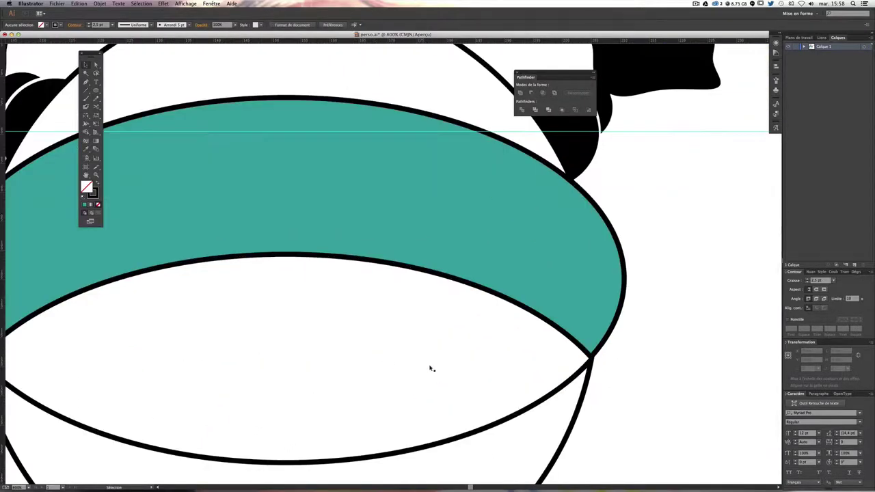
left_click(307, 461)
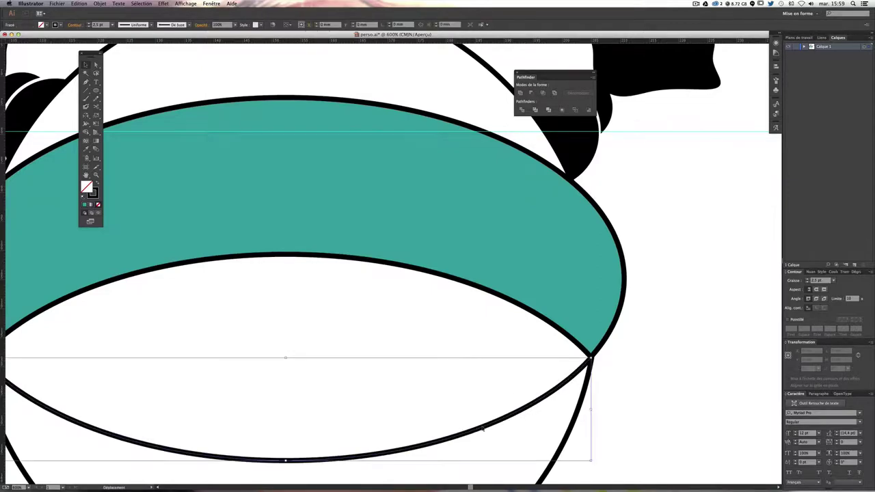
left_click(679, 381)
key("ctrl+minus")
key("ctrl+minus")
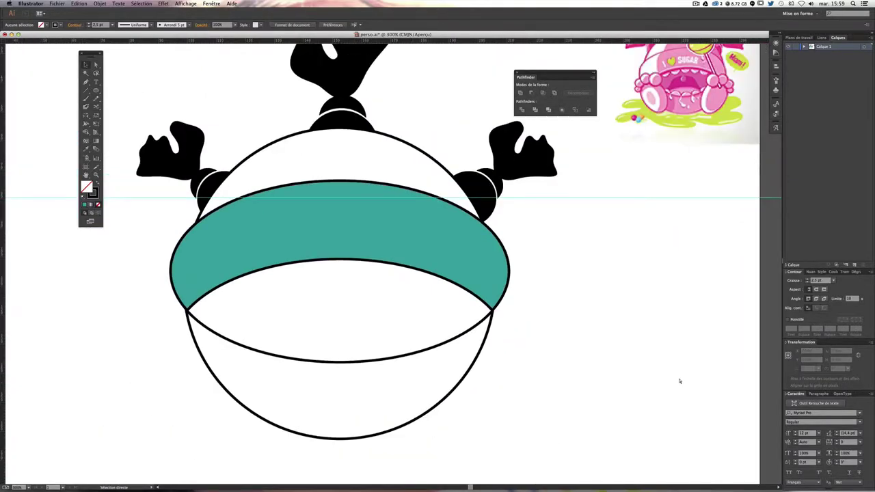
key("ctrl+minus")
Step: Drag the lower curve's bottom segment down so it bows more deeply across the body
left_click(367, 328)
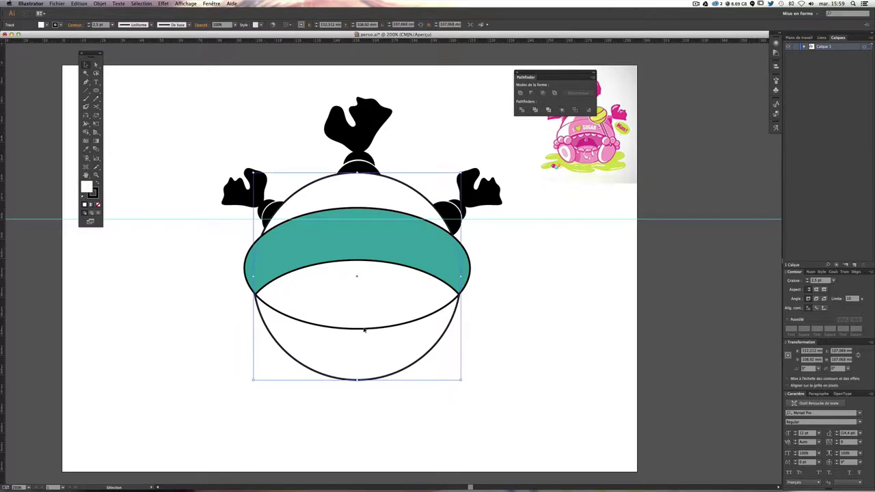
left_click(542, 335)
left_click(355, 330)
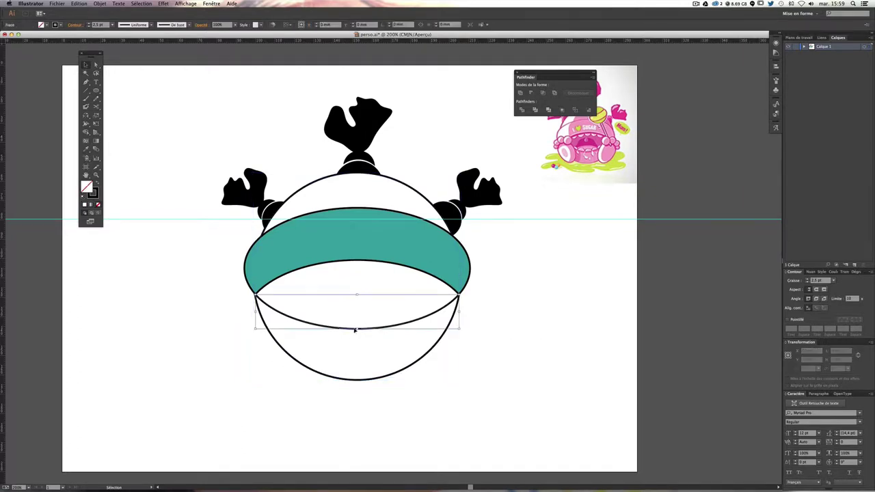
left_click_drag(357, 329, 356, 337)
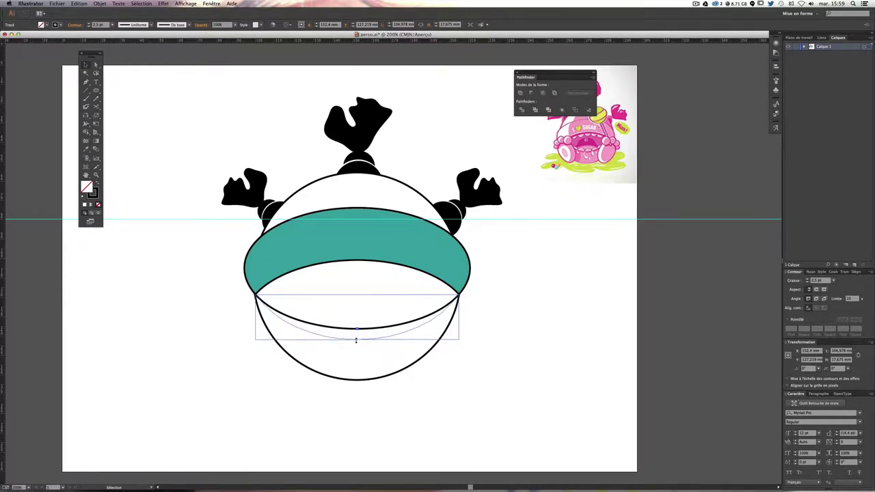
left_click_drag(356, 337, 356, 339)
left_click(507, 321)
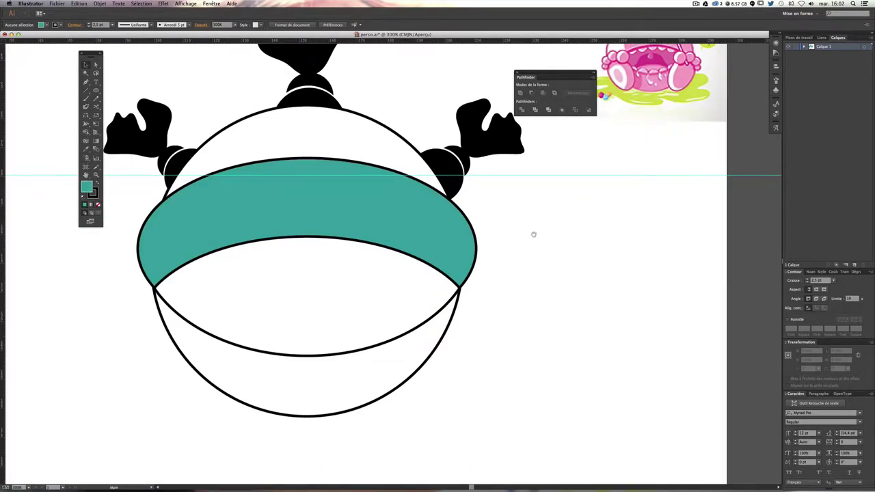
scroll(543, 266, "left", 3)
scroll(544, 267, "up", 2)
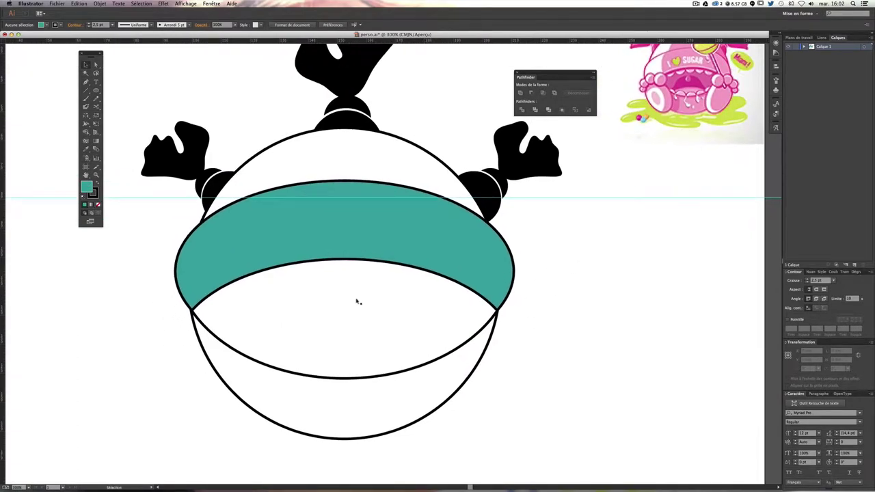
scroll(550, 188, "up", 1)
scroll(554, 201, "up", 4)
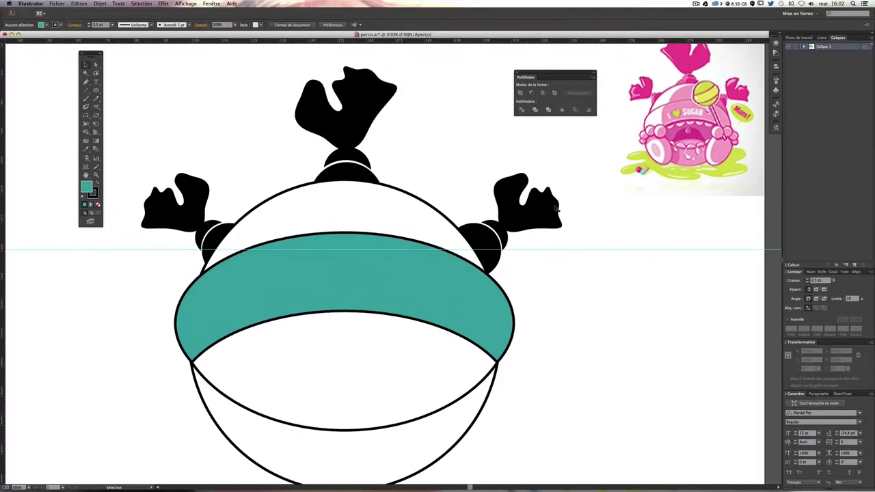
scroll(603, 207, "right", 1)
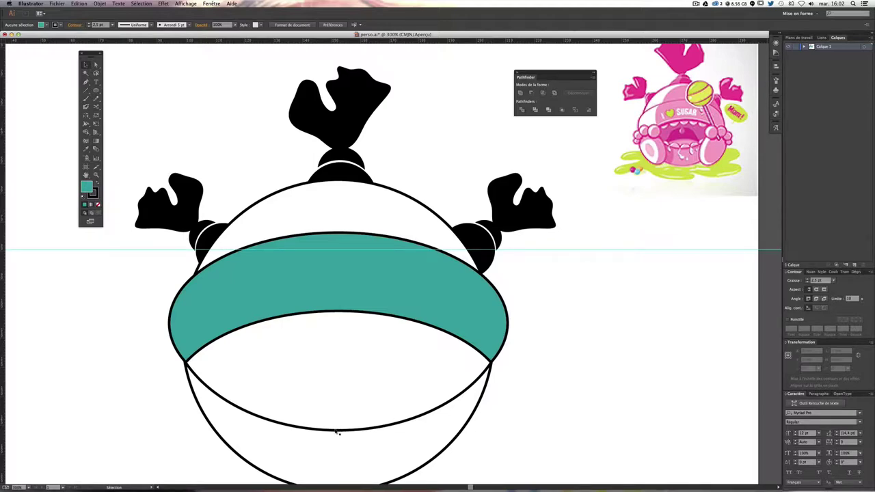
Step: Draw a small teal circle to the right of the ball with the Ellipse tool
left_click(96, 90)
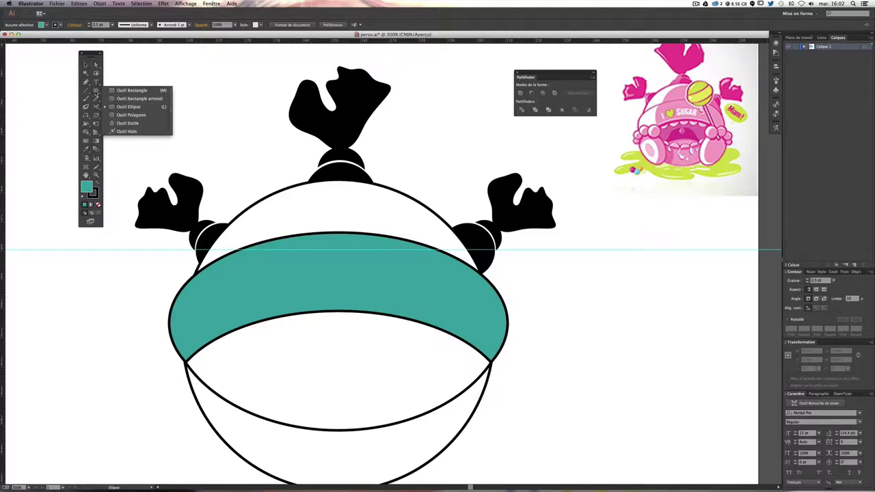
left_click(129, 106)
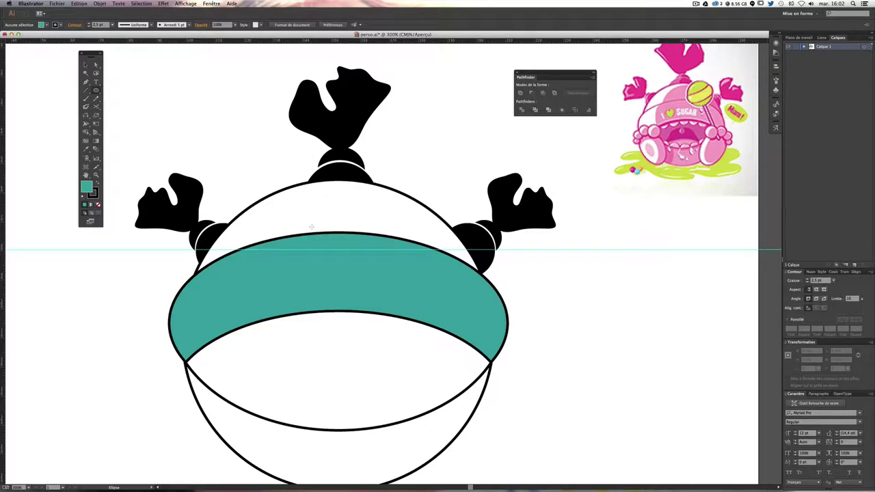
mouse_move(324, 227)
left_mouse_down()
mouse_move(278, 221)
mouse_move(284, 235)
left_mouse_up()
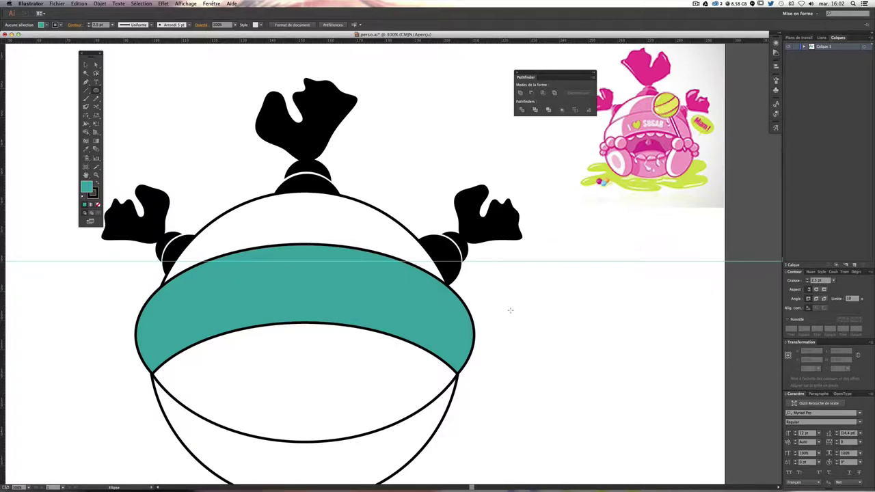
left_click_drag(510, 311, 578, 364)
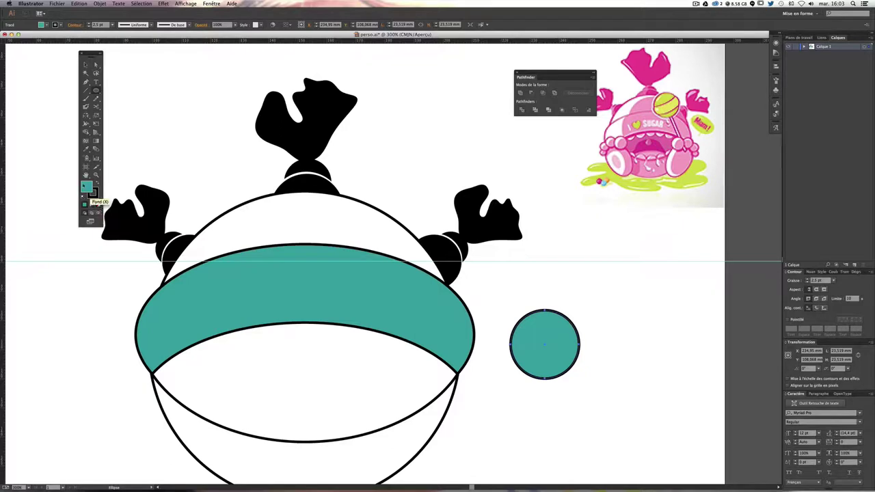
Step: Cut the circle at its left and right anchors with Scissors and delete the lower half
left_click(96, 107)
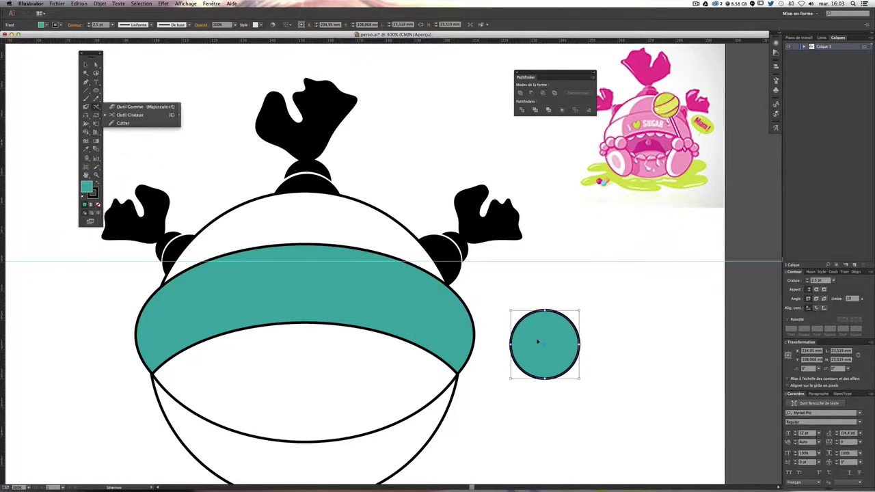
key("ctrl+plus")
key("ctrl+plus")
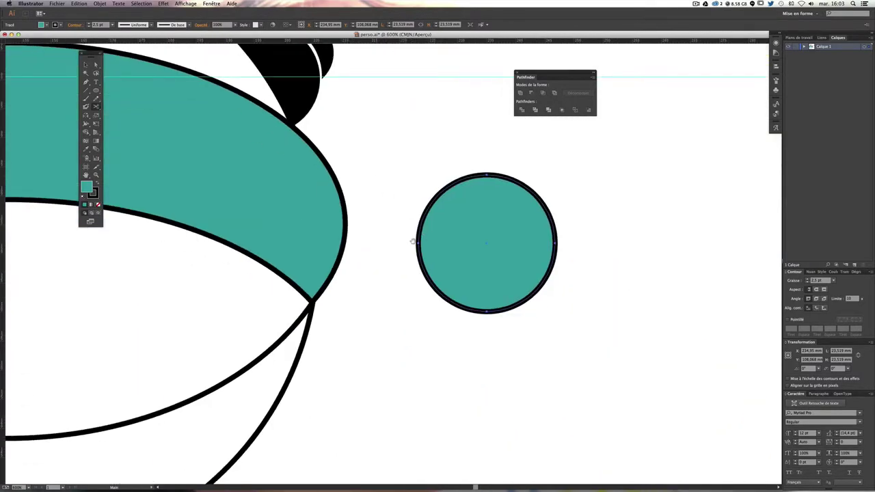
left_click(418, 242)
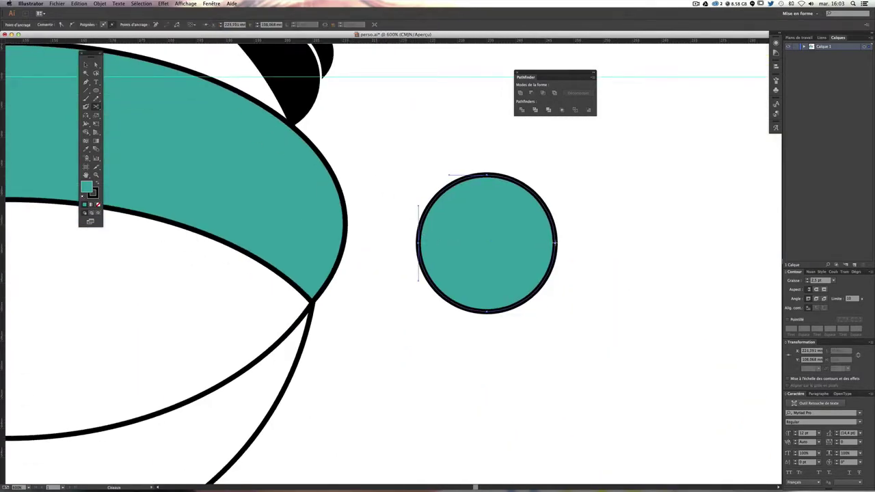
left_click(555, 243)
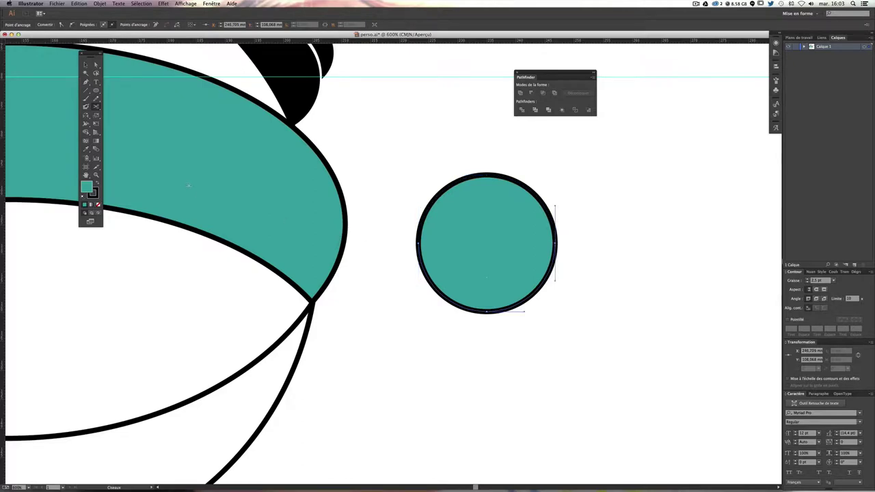
key("Delete")
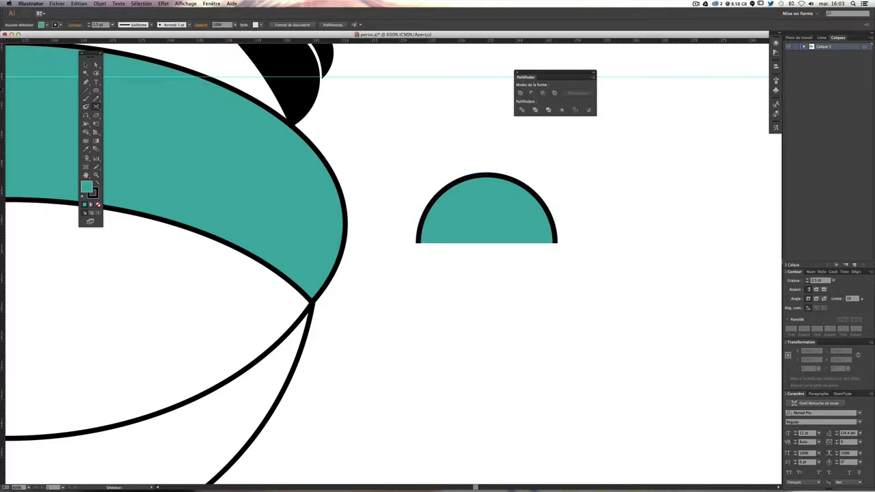
Step: Rotate the teal half-disc 180° and move it into the body just below the band
left_click(85, 65)
left_click_drag(463, 230, 649, 215)
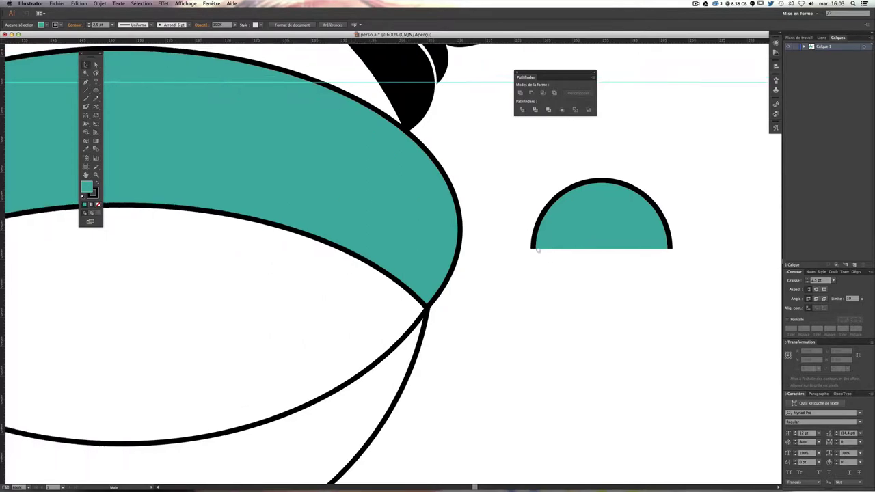
key("ctrl+minus")
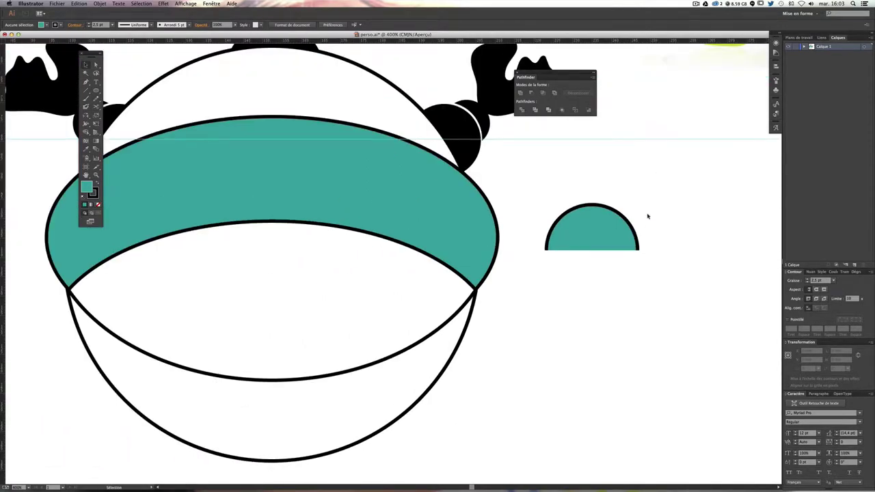
key("ctrl+minus")
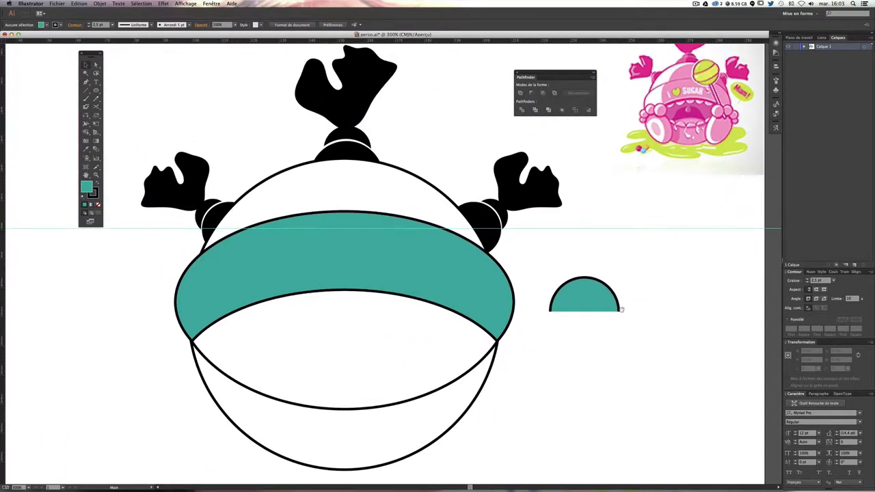
left_click(595, 308)
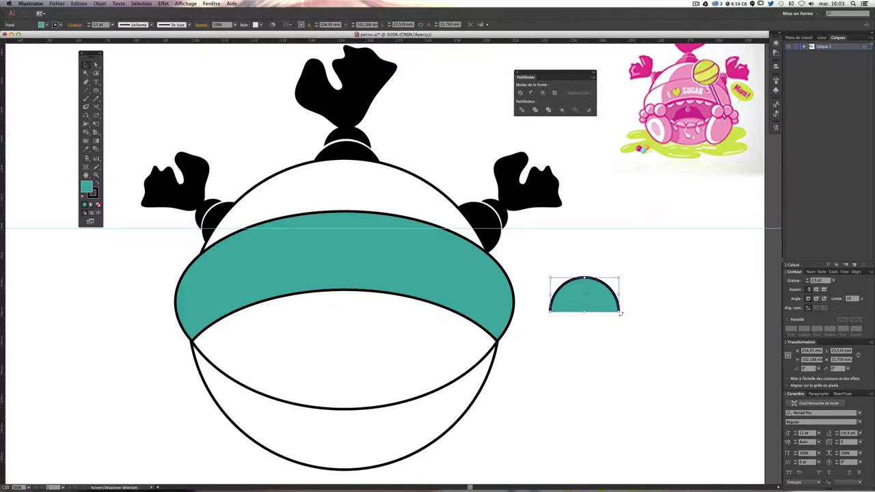
left_click_drag(621, 313, 531, 298)
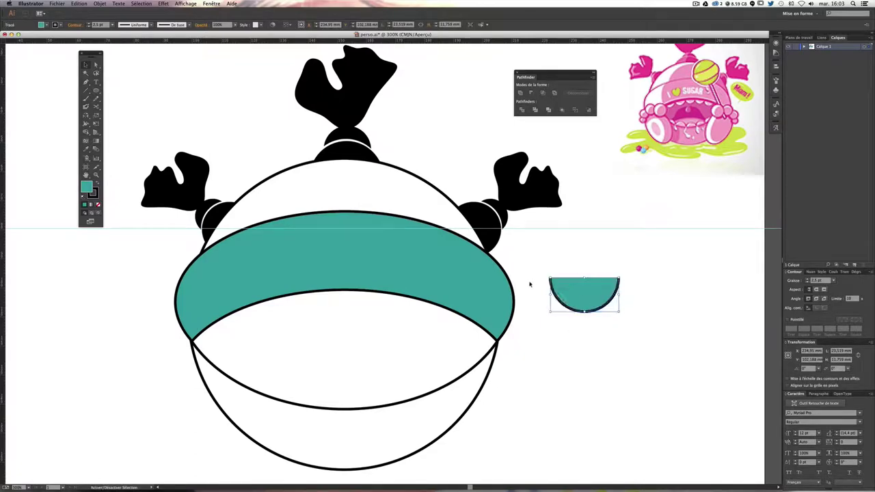
left_click(691, 315)
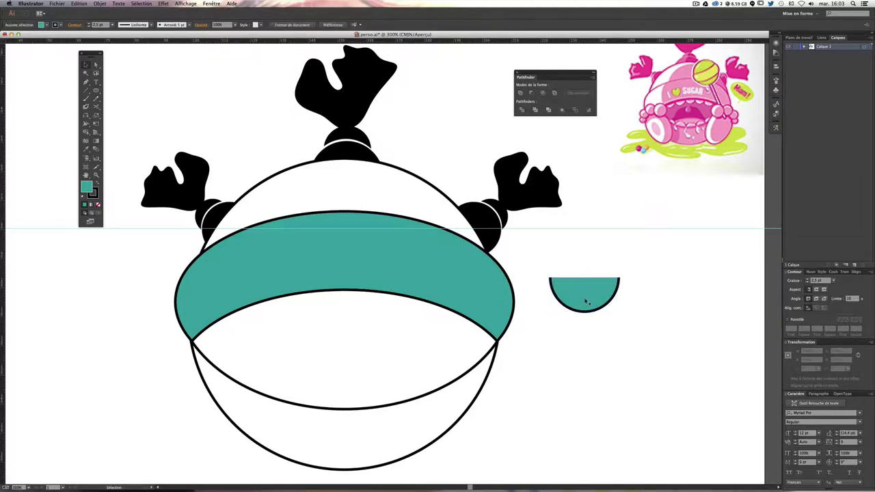
left_click_drag(585, 302, 357, 343)
left_click(280, 278)
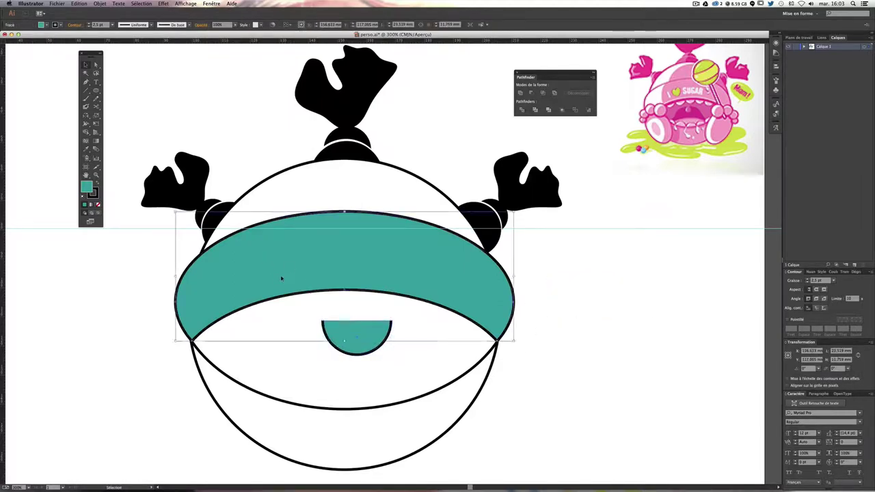
Step: Change the band's fill from teal to a pale pink picked in the Color Picker
double_click(86, 186)
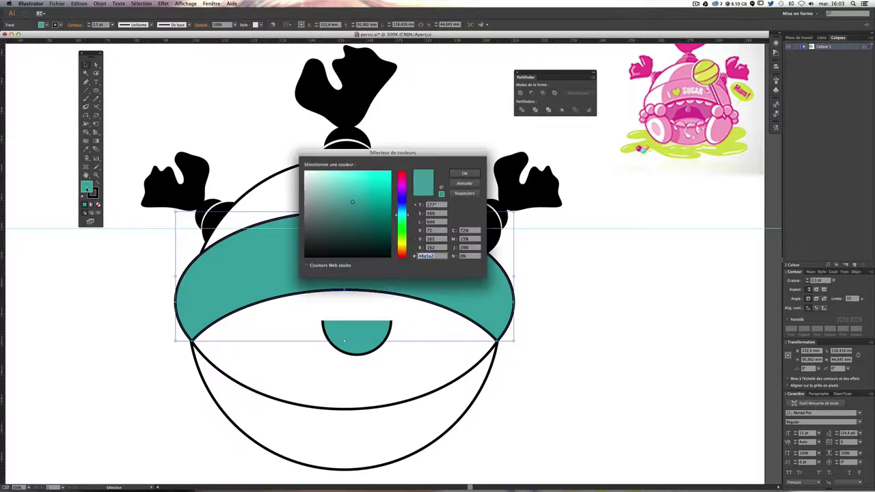
key("Return")
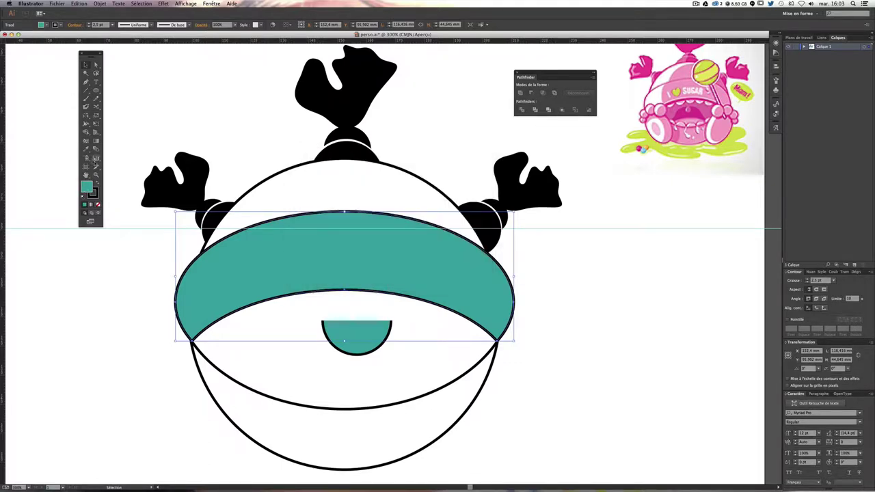
scroll(527, 198, "up", 3)
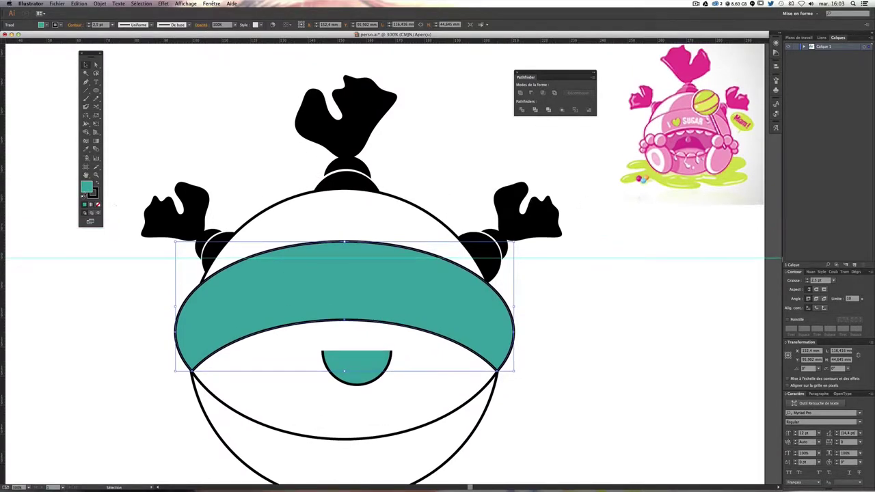
double_click(86, 187)
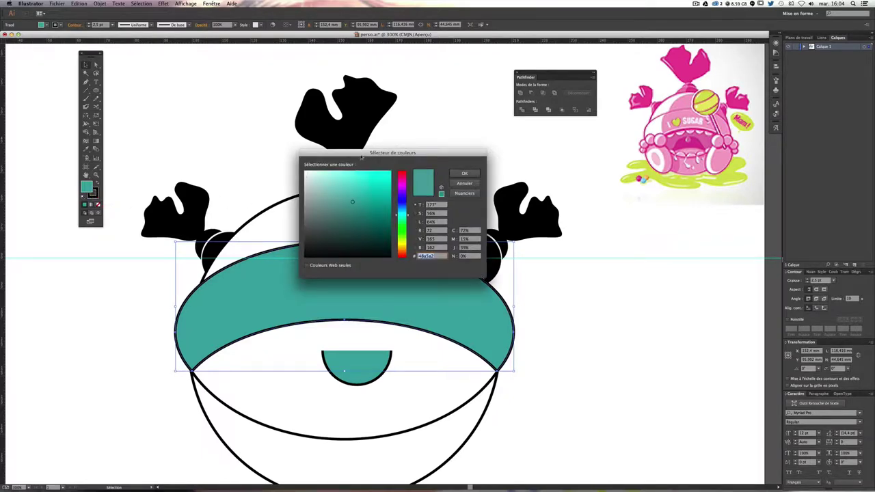
left_click_drag(361, 157, 245, 121)
left_click_drag(285, 156, 285, 149)
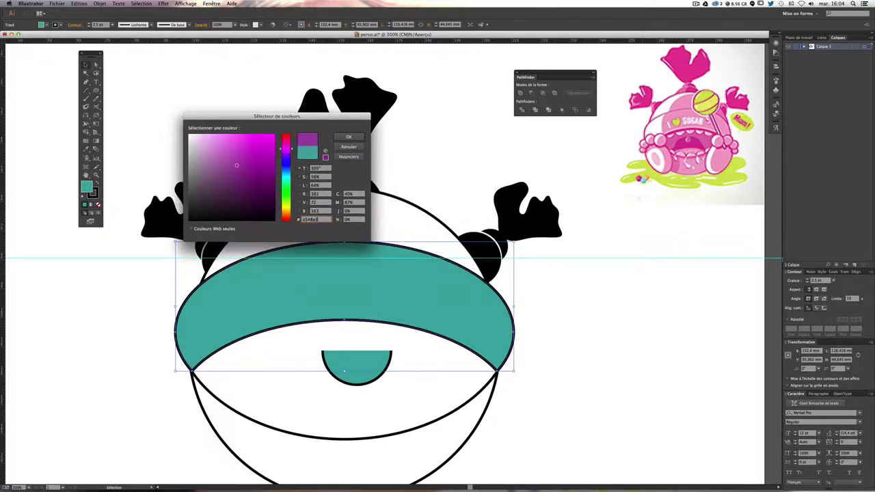
left_click_drag(236, 165, 206, 145)
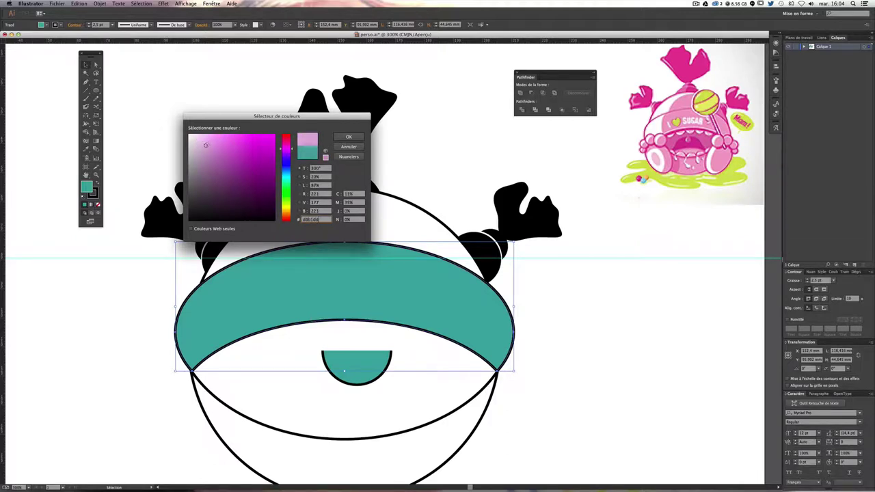
left_click(349, 137)
left_click(589, 284)
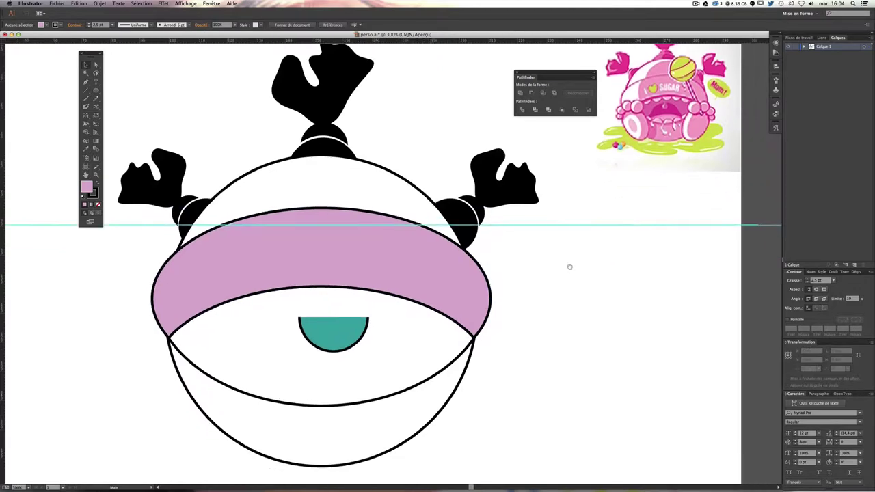
scroll(570, 266, "down", 2)
scroll(570, 266, "right", 1)
left_click(305, 298)
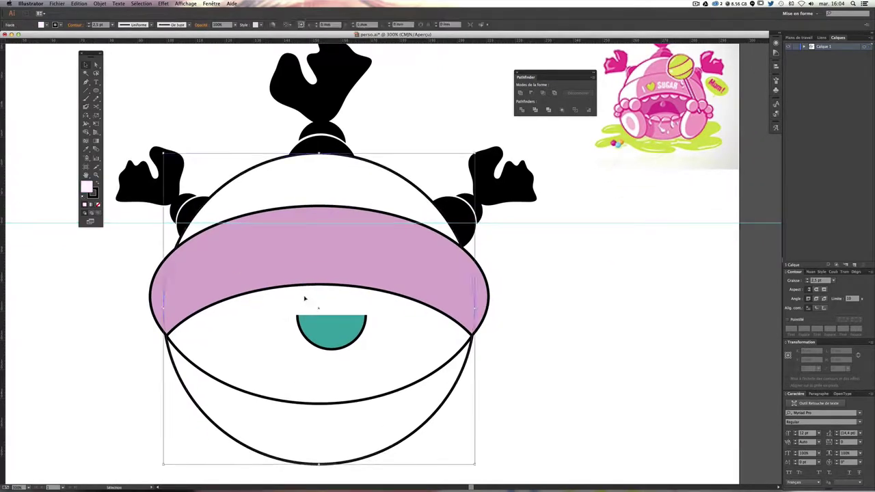
Step: Draw a small square above the artwork and fill it with the sampled magenta wrapper colour
left_click(544, 330)
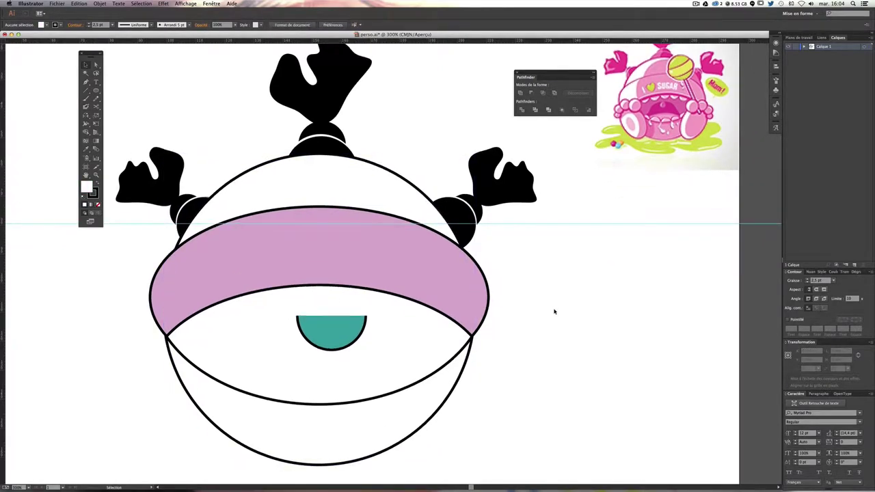
mouse_move(595, 253)
left_mouse_down()
mouse_move(578, 320)
mouse_move(541, 328)
mouse_move(537, 343)
left_mouse_up()
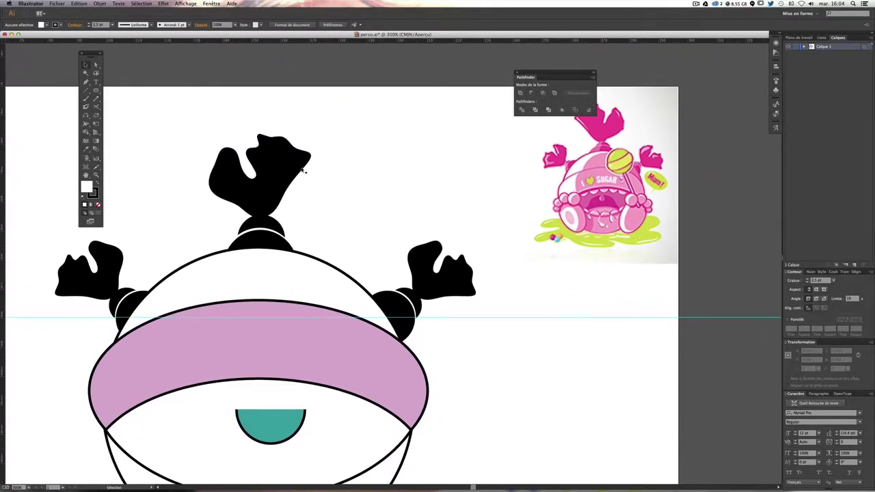
left_click_drag(95, 89, 119, 94)
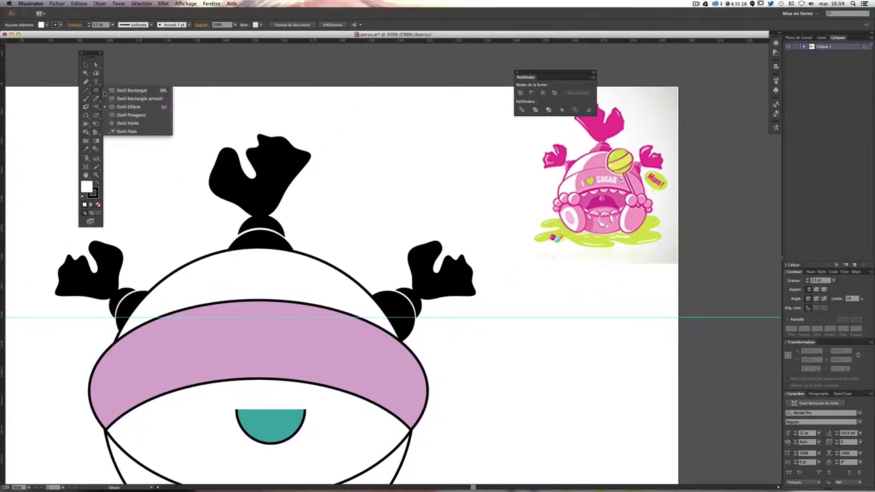
left_click_drag(387, 74, 396, 81)
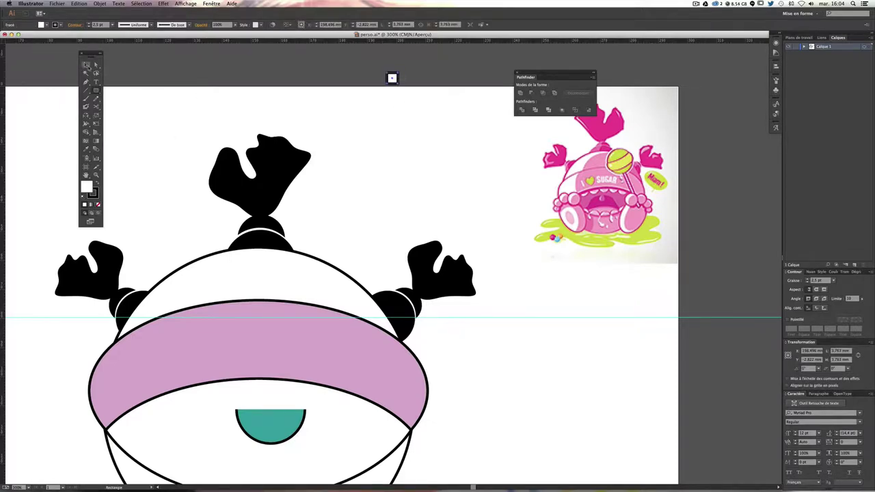
left_click(85, 65)
left_click(94, 194)
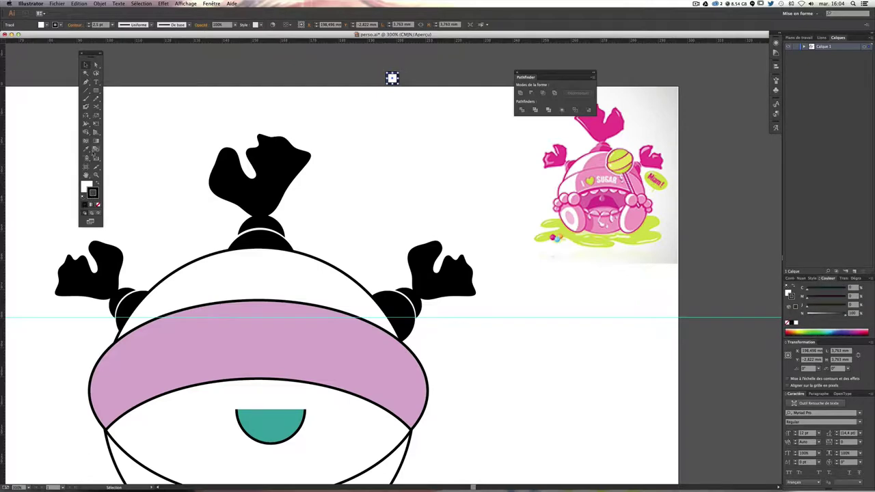
left_click(86, 149)
left_click(594, 115)
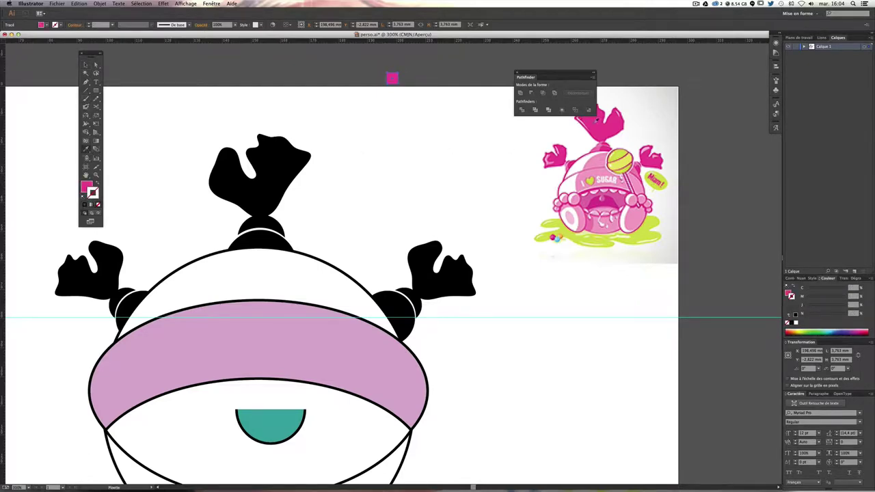
left_click(402, 90)
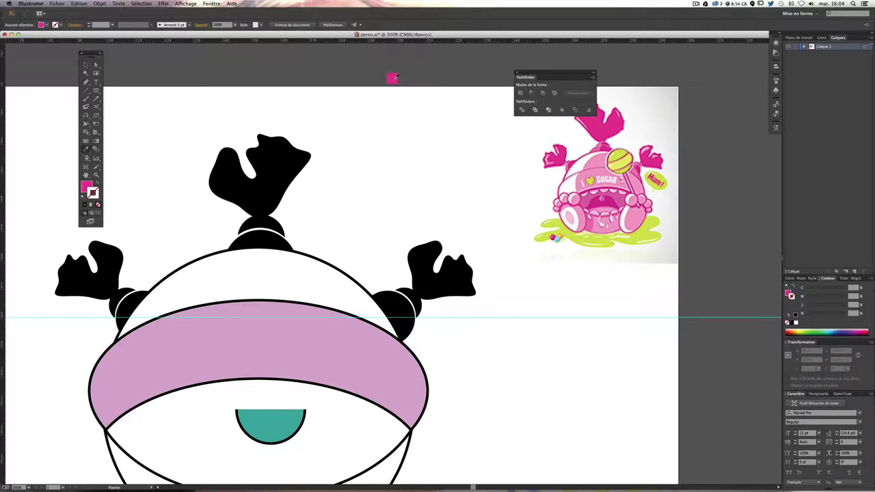
Step: Fill a copied sample square with light pink eyedropped from the reference image
left_click(86, 65)
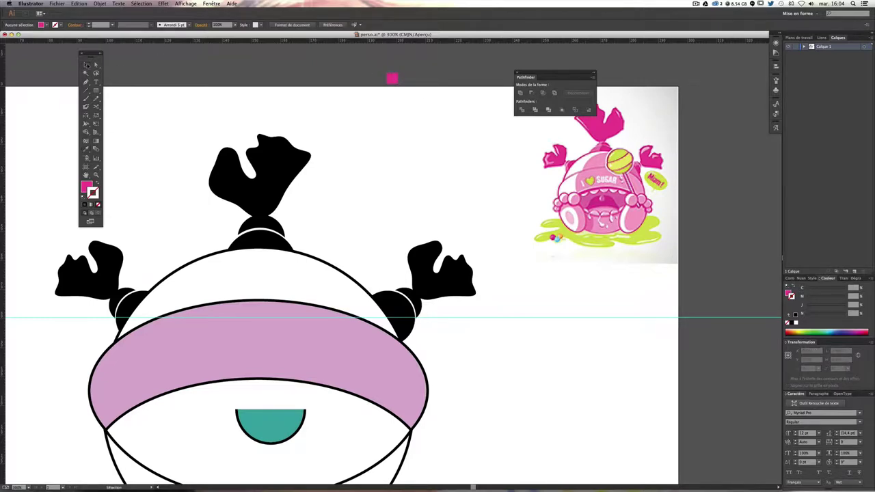
left_click(405, 81)
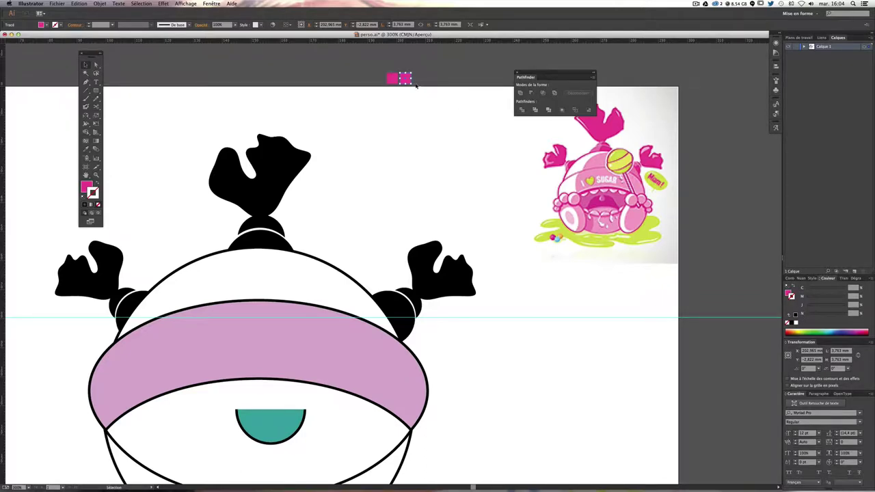
key("i")
left_click(566, 144)
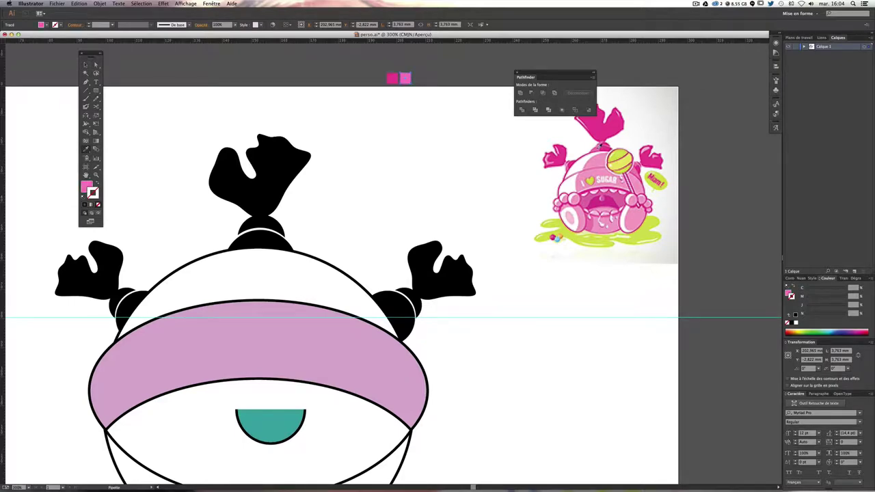
key("v")
key("i")
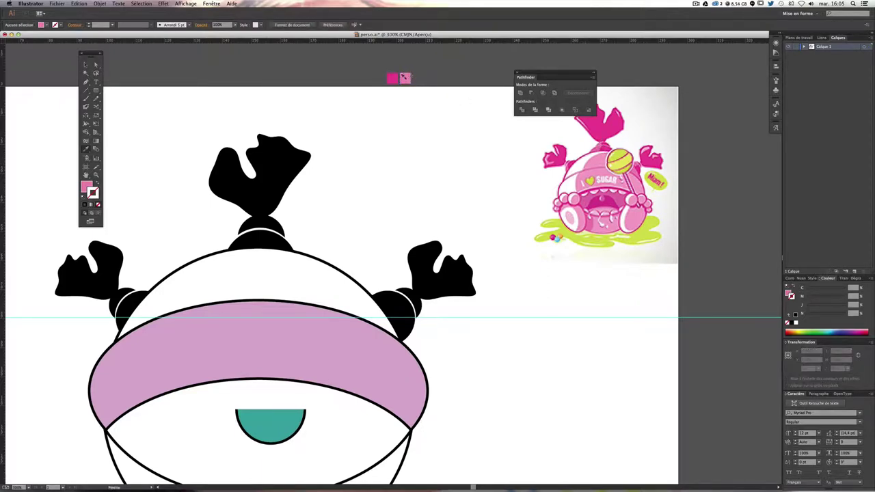
left_click(406, 78)
key("v")
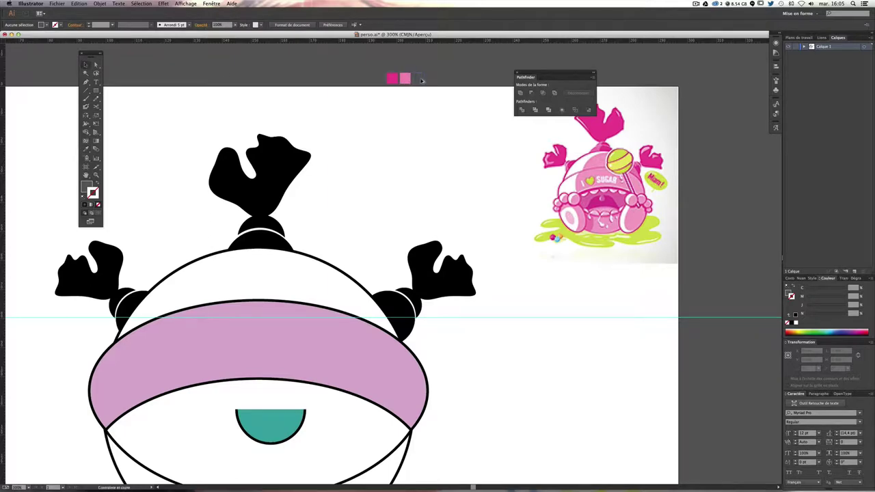
Step: Add two more squares to the row, filling the last with the reference yellow-green
left_click_drag(421, 81, 420, 80)
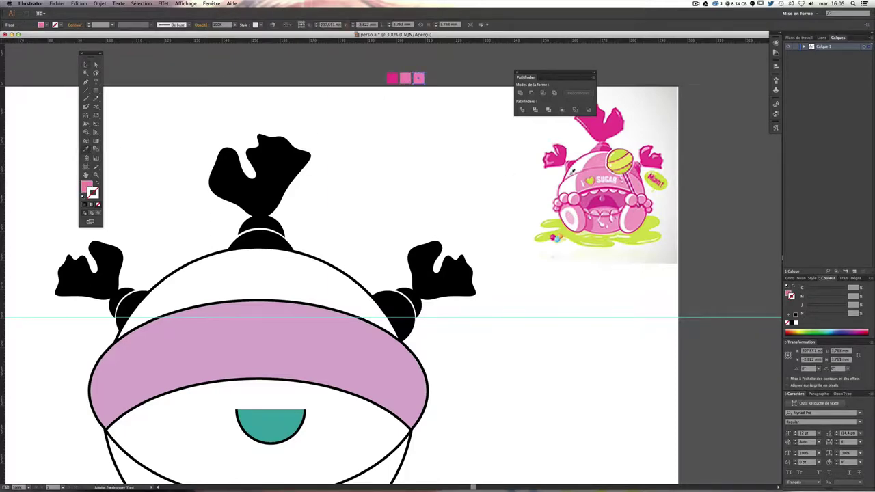
left_click(490, 231)
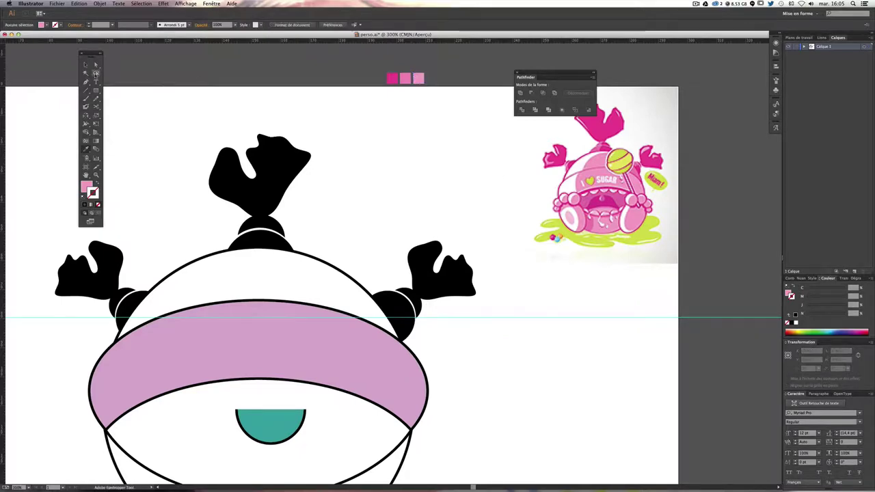
left_click(85, 64)
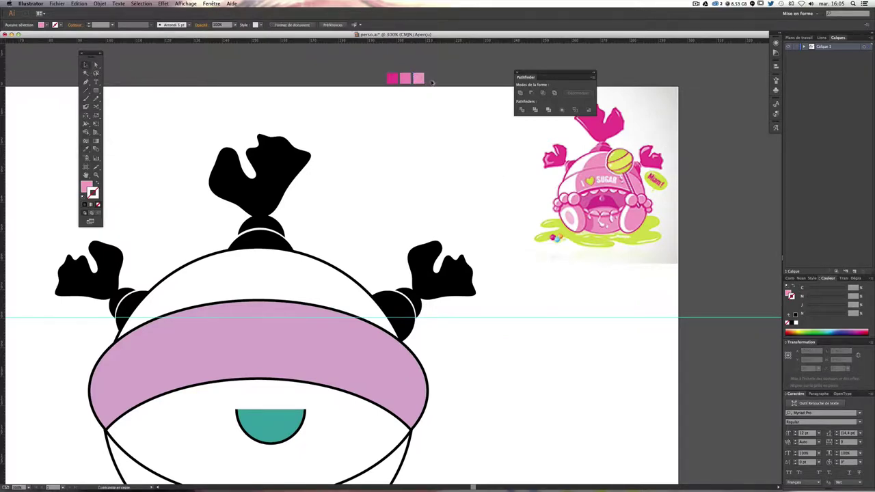
left_click_drag(434, 82, 433, 81)
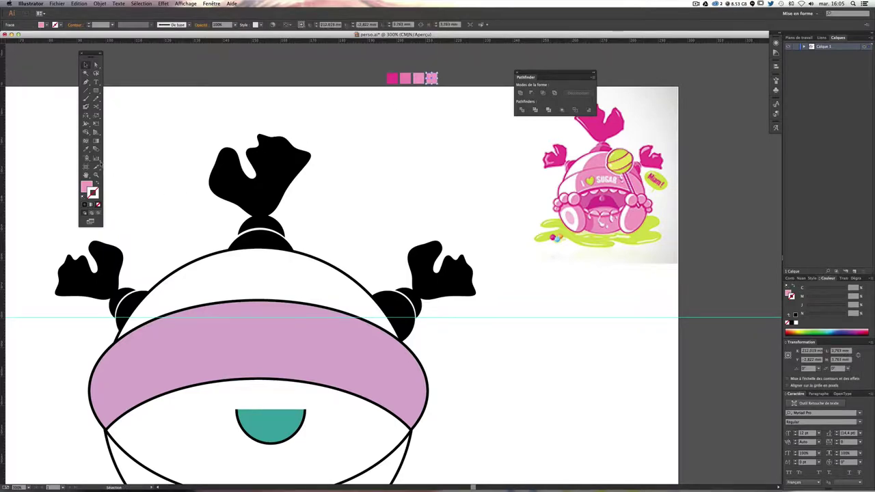
left_click(86, 151)
left_click(619, 159)
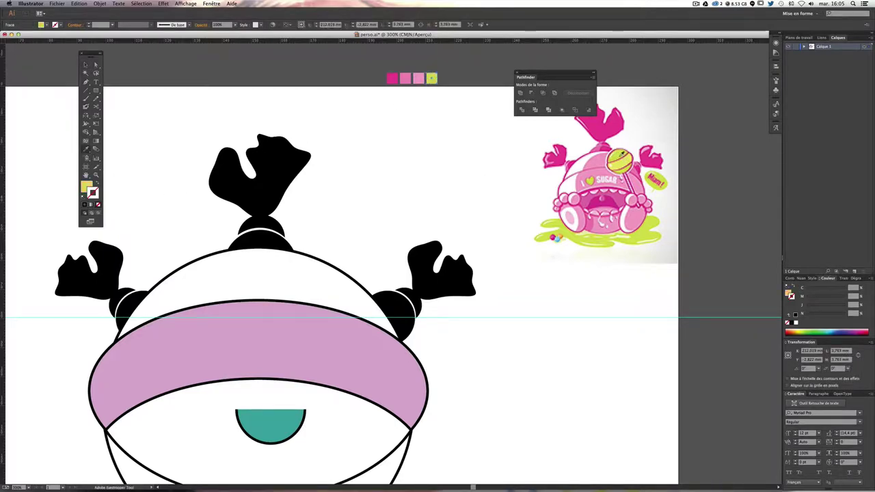
left_click(465, 211)
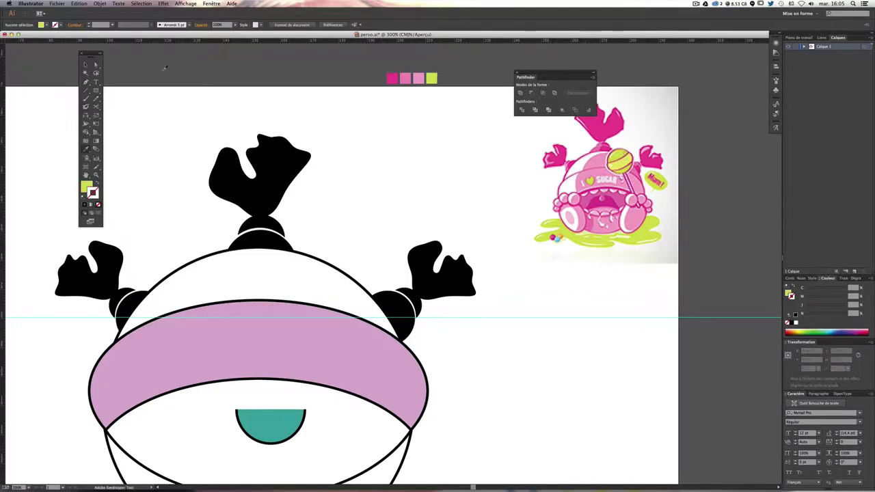
Step: Bring the colour squares into view and select the left and top antler wrappers
key("v")
left_click_drag(343, 303, 396, 223)
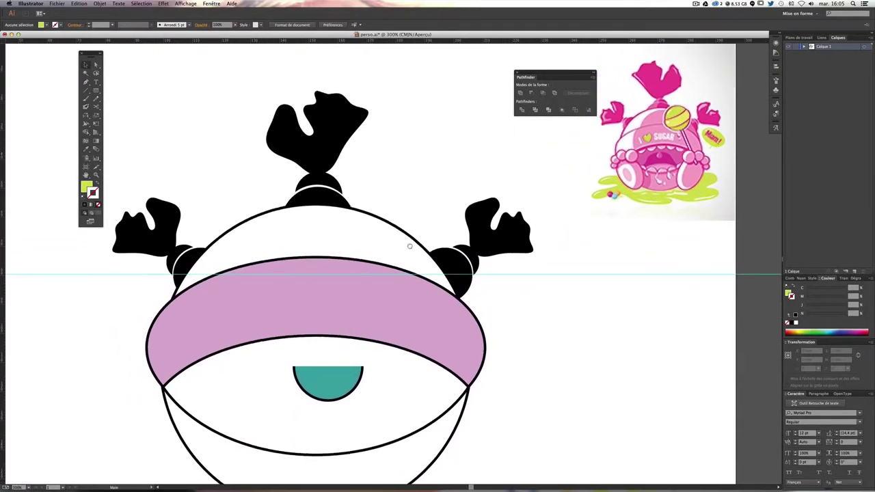
left_click_drag(396, 223, 410, 280)
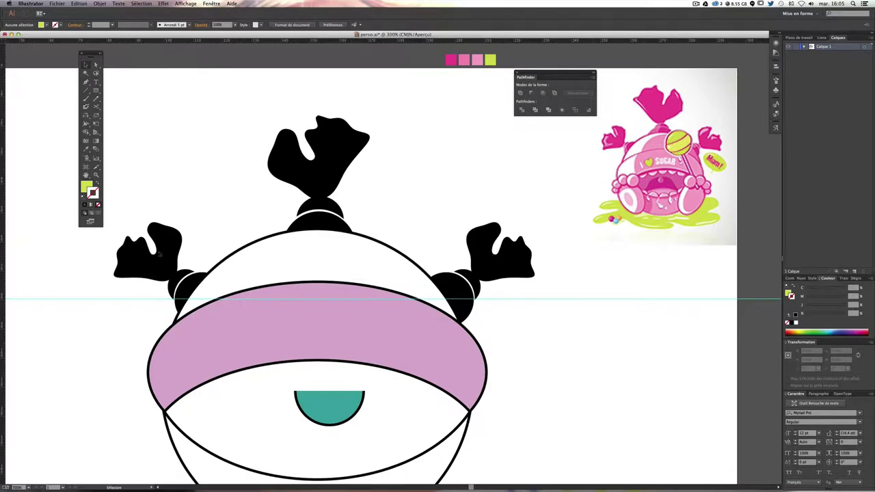
left_click(160, 254)
left_click(324, 162, "shift")
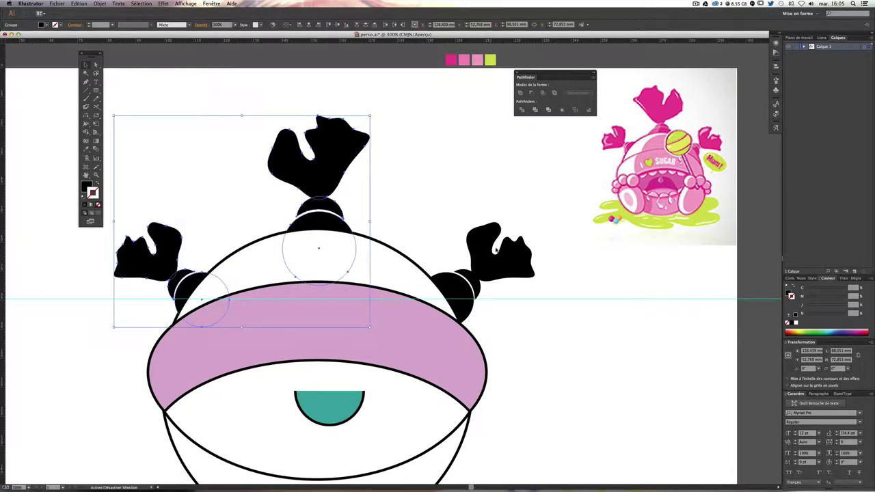
Step: Recolour the three antler wrappers magenta by eyedropping the magenta sample square
left_click(508, 268, "shift")
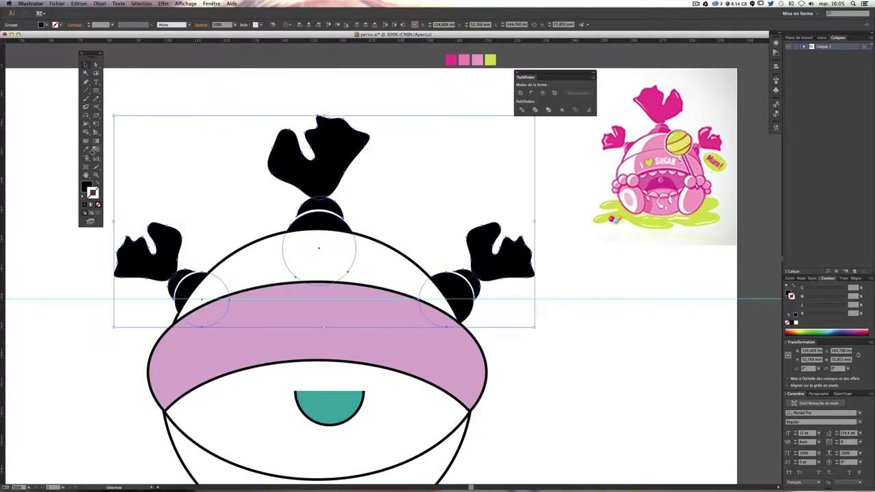
left_click(90, 152)
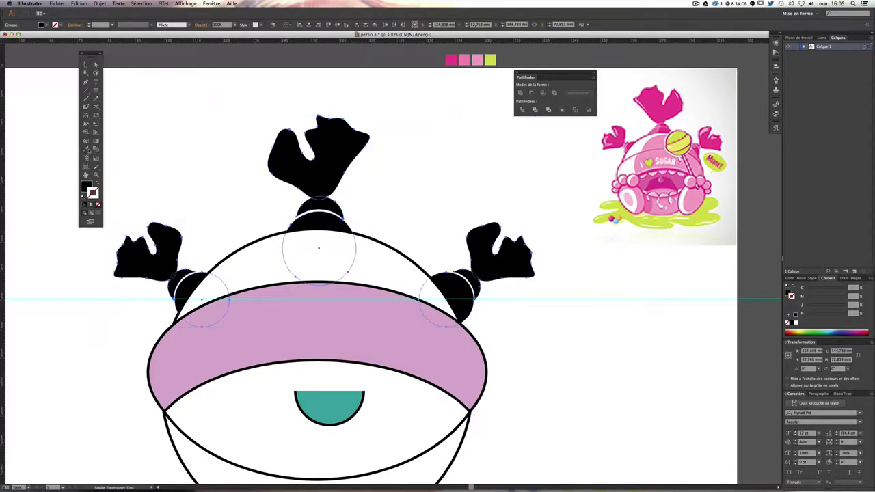
left_click(450, 59)
key("ctrl+shift+a")
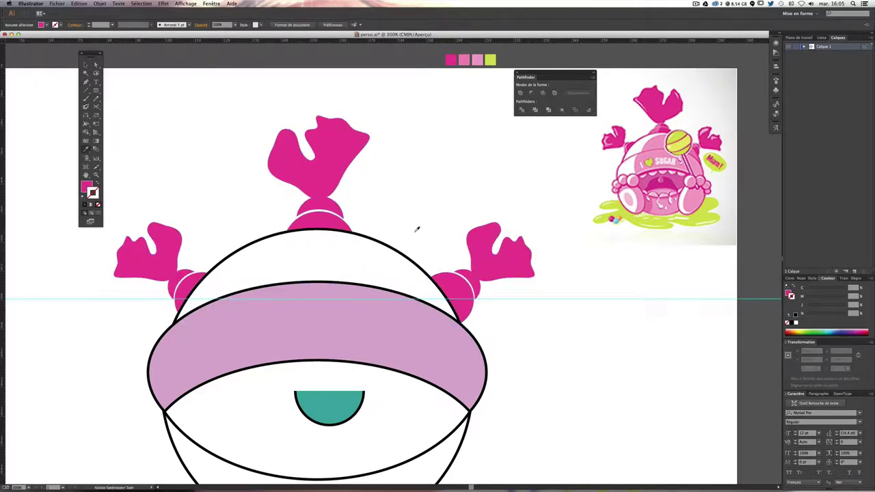
scroll(401, 249, "down", 2)
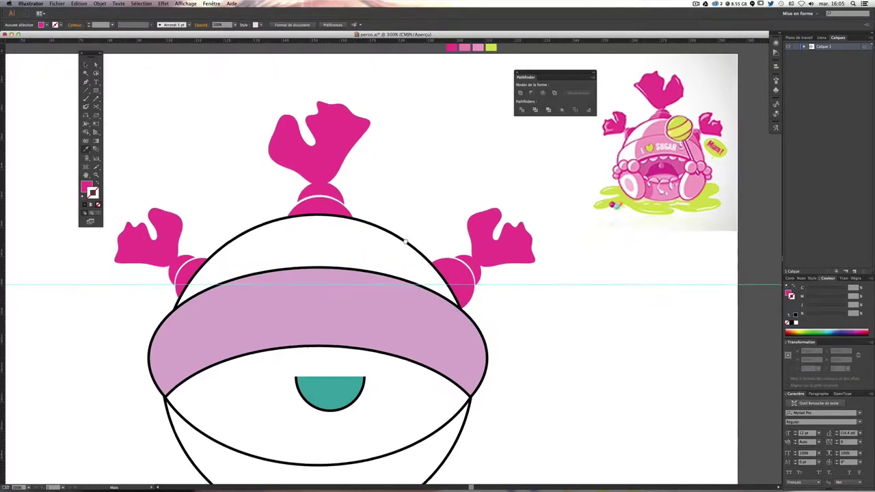
scroll(401, 256, "up", 3)
left_click(453, 69)
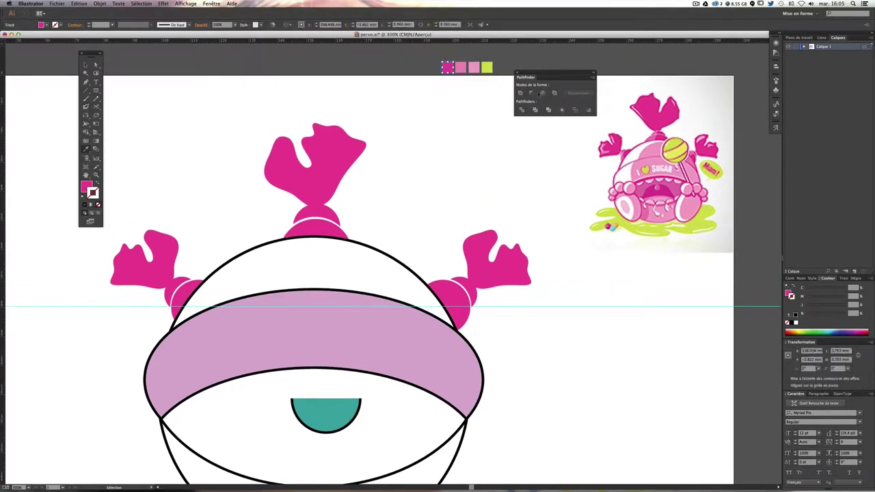
left_click(433, 217)
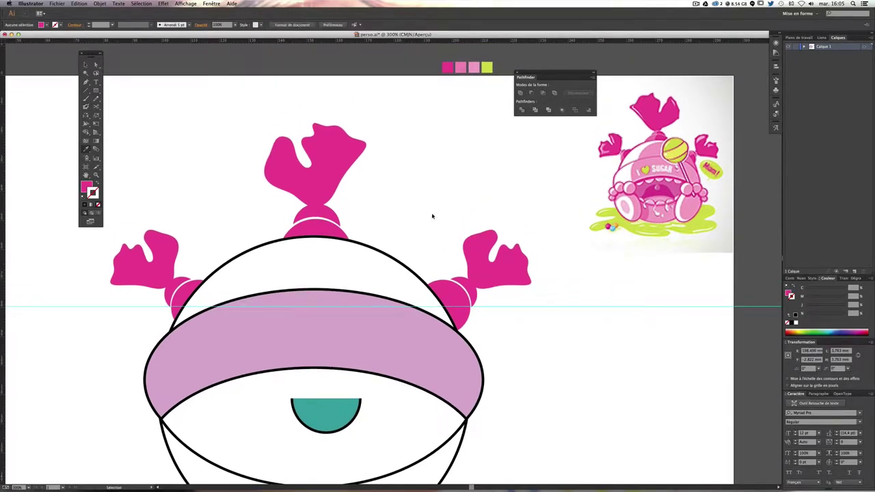
mouse_move(236, 326)
left_mouse_down()
mouse_move(244, 235)
mouse_move(243, 247)
left_mouse_up()
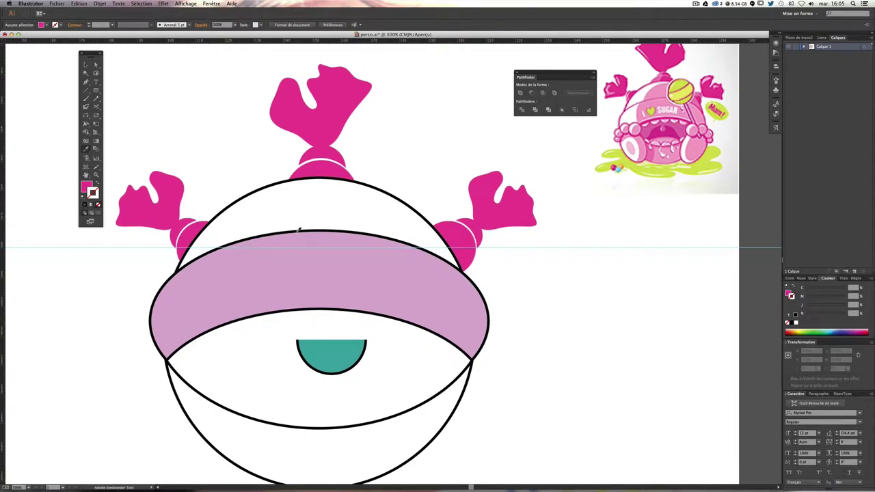
left_click(303, 277)
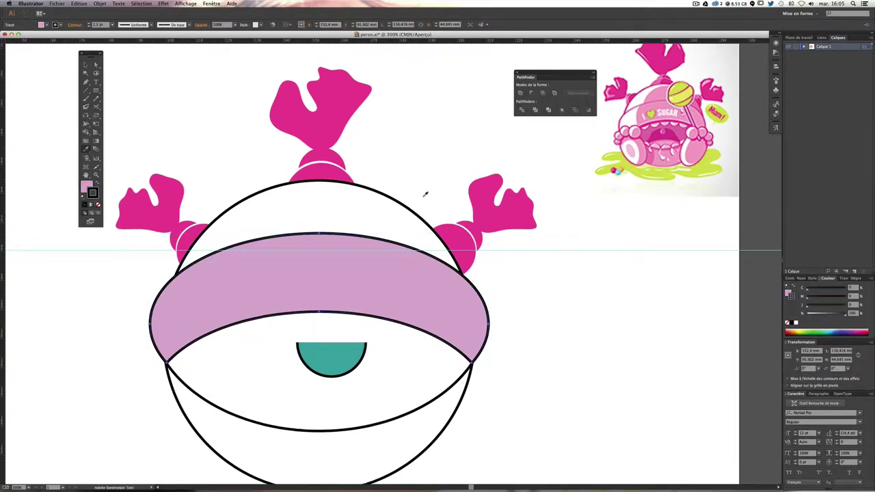
Step: Fill the band with the light pink sample colour
scroll(440, 206, "up", 5)
left_click(483, 147)
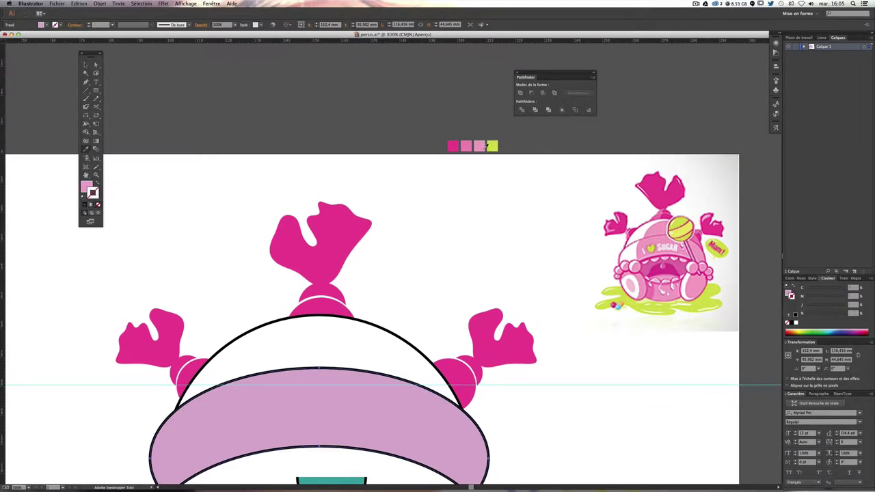
scroll(490, 195, "down", 5)
left_click(555, 298)
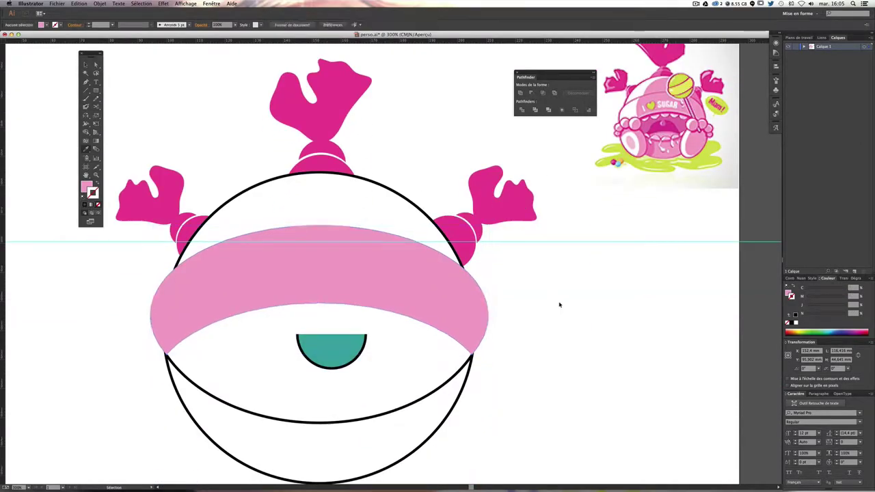
left_click_drag(518, 293, 475, 252)
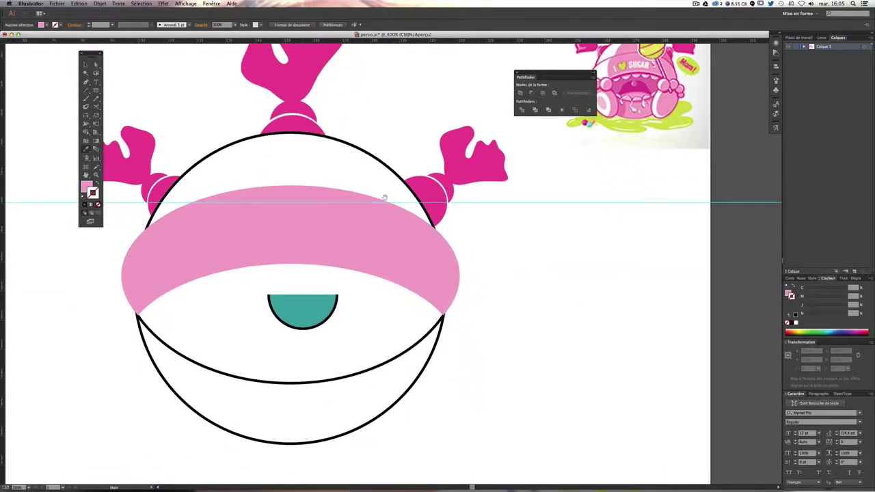
Step: Give the pink band a thick black outline
left_click(228, 239)
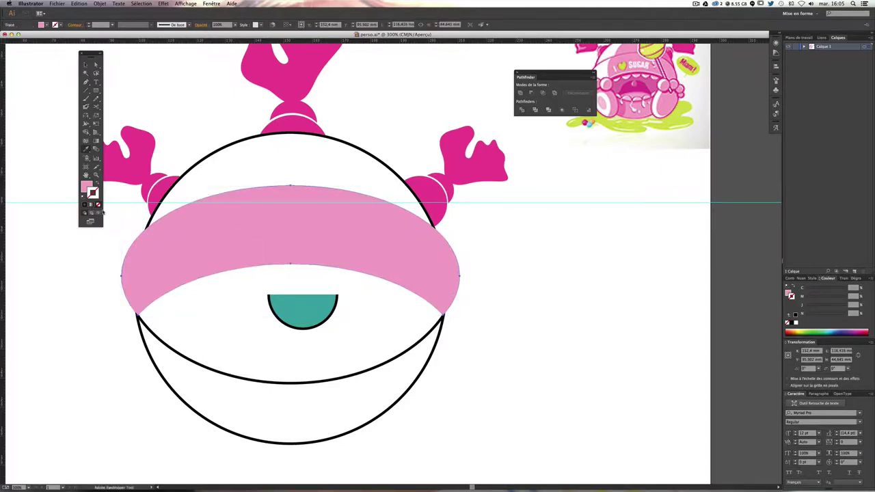
left_click(792, 280)
left_click(808, 280)
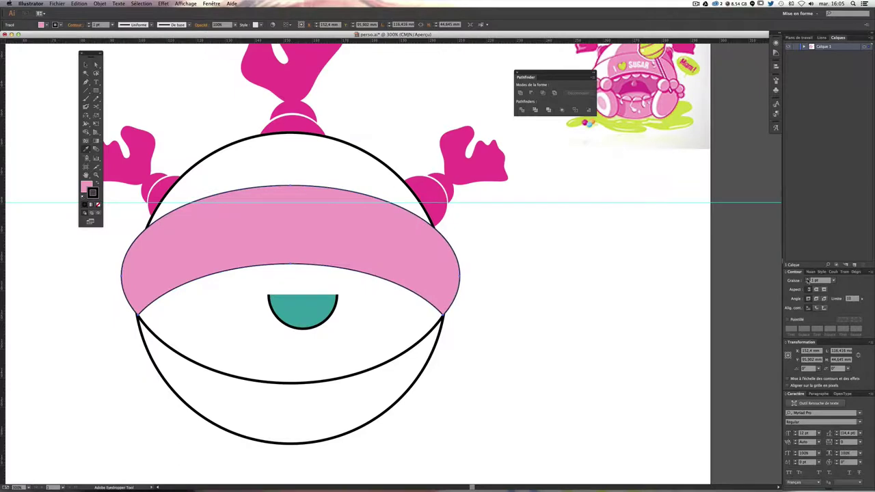
left_click(808, 280)
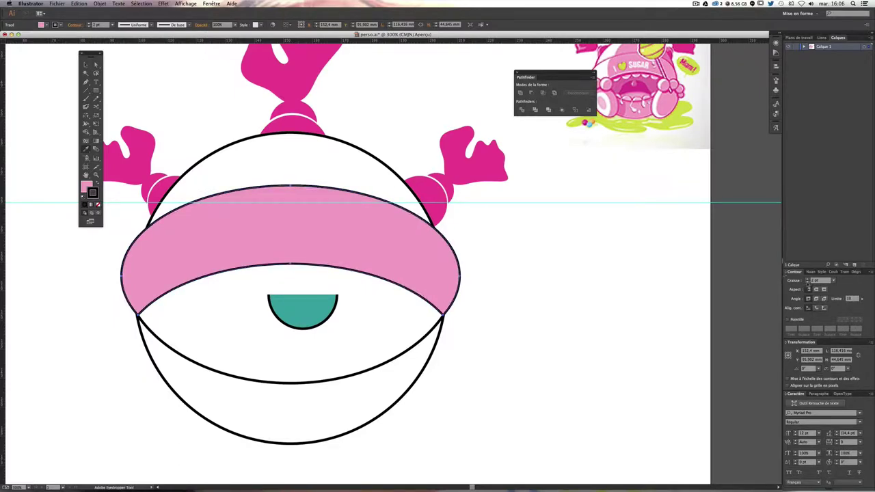
left_click(563, 267)
mouse_move(586, 267)
left_mouse_down()
mouse_move(625, 307)
mouse_move(623, 343)
left_mouse_up()
Step: Eyedrop pink onto the teal half-circle mouth
key("i")
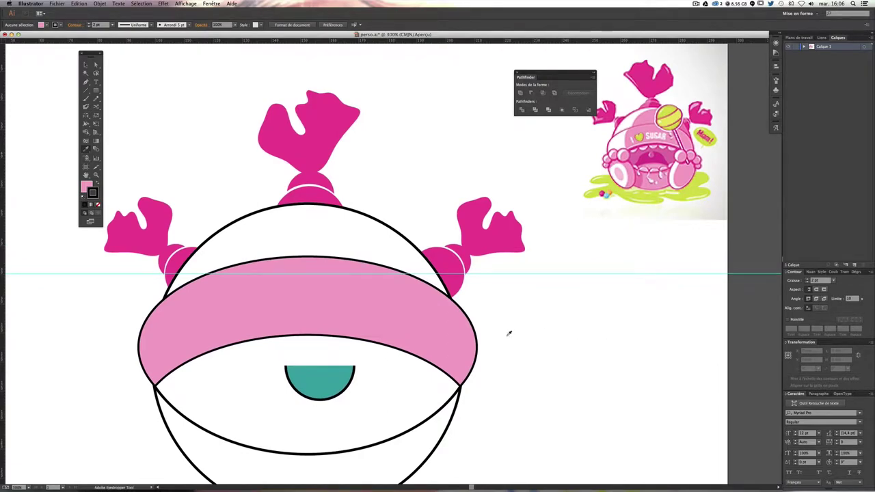
left_click(337, 378)
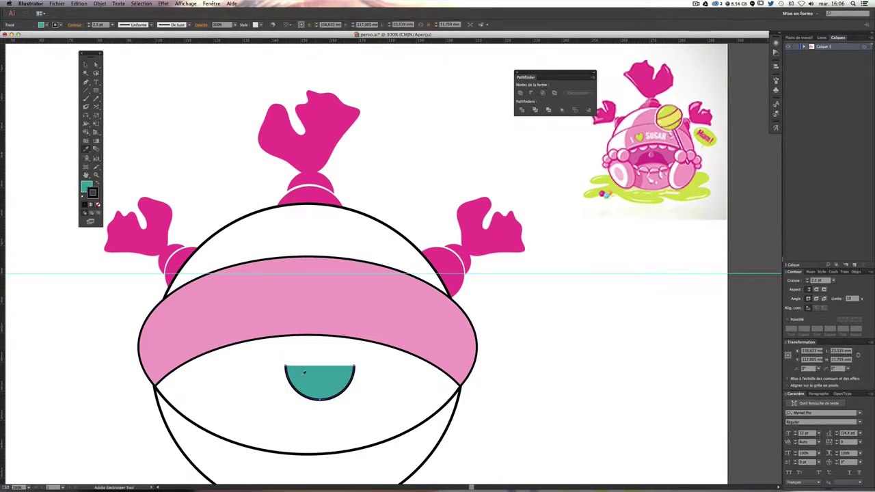
scroll(332, 346, "down", 1)
left_click(327, 307)
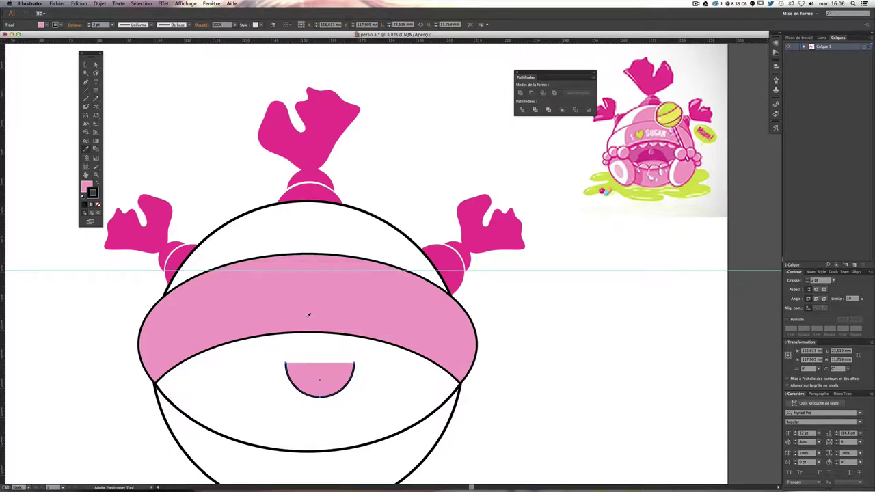
scroll(308, 316, "down", 5)
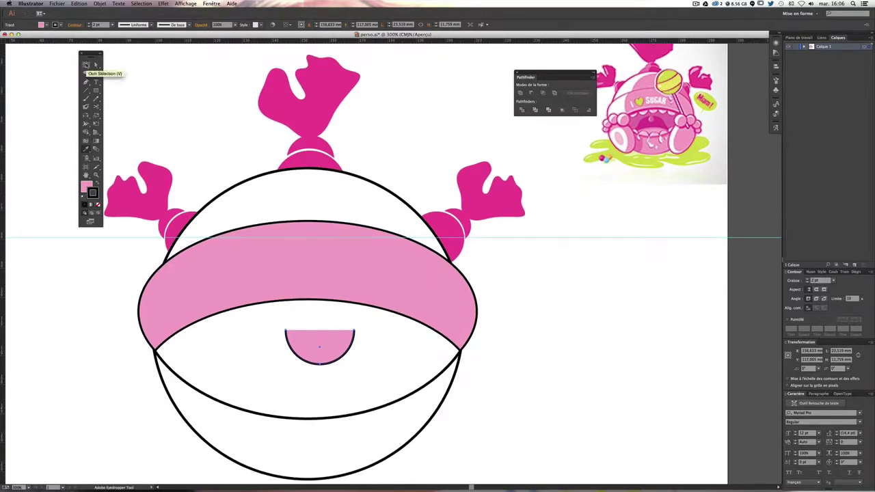
Step: Fill the semicircle white and shrink it to tooth size at the band's left end
double_click(87, 187)
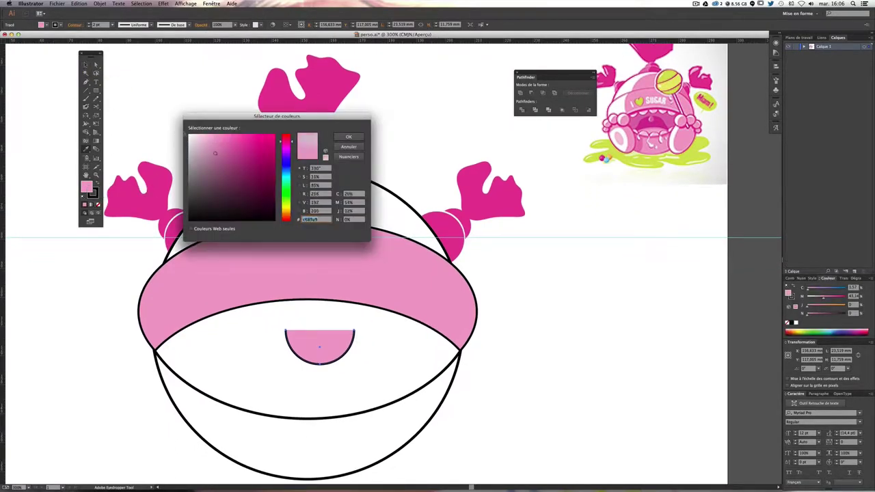
left_click_drag(215, 153, 178, 129)
left_click(353, 137)
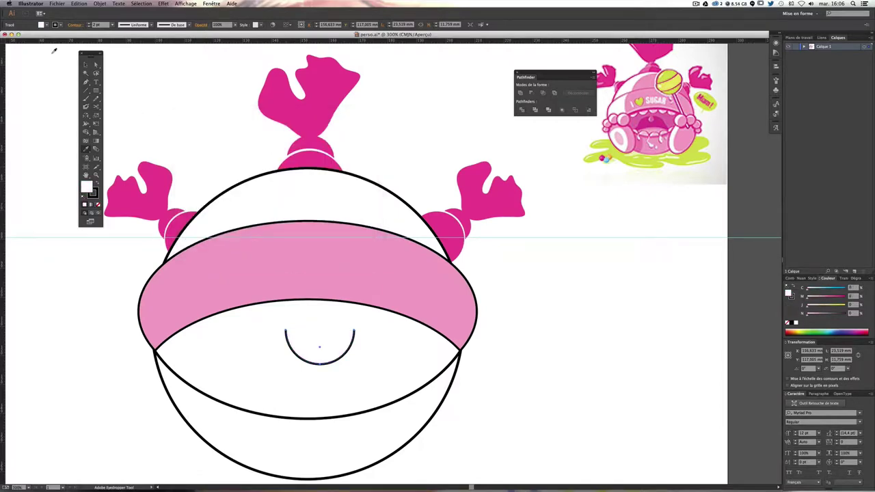
left_click(85, 64)
scroll(322, 272, "down", 3)
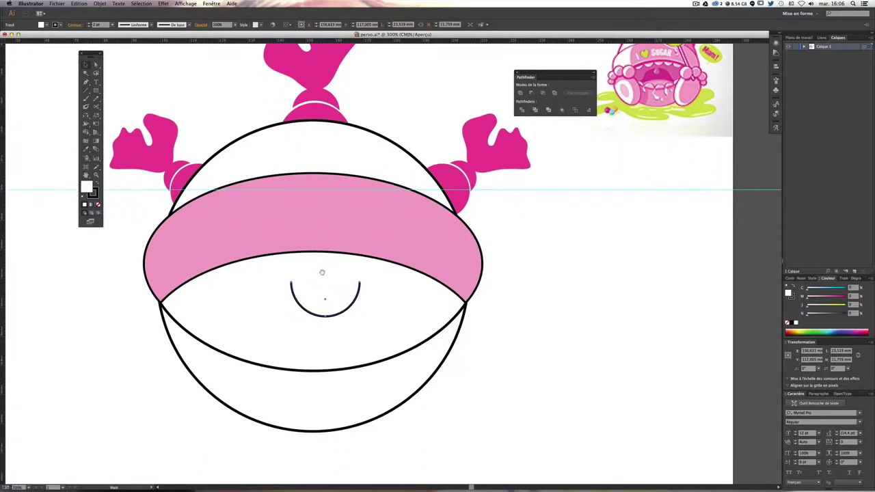
mouse_move(290, 282)
left_mouse_down()
mouse_move(334, 296)
mouse_move(198, 311)
mouse_move(210, 304)
mouse_move(204, 313)
mouse_move(197, 303)
left_mouse_up()
scroll(353, 324, "up", 1)
left_click(492, 354)
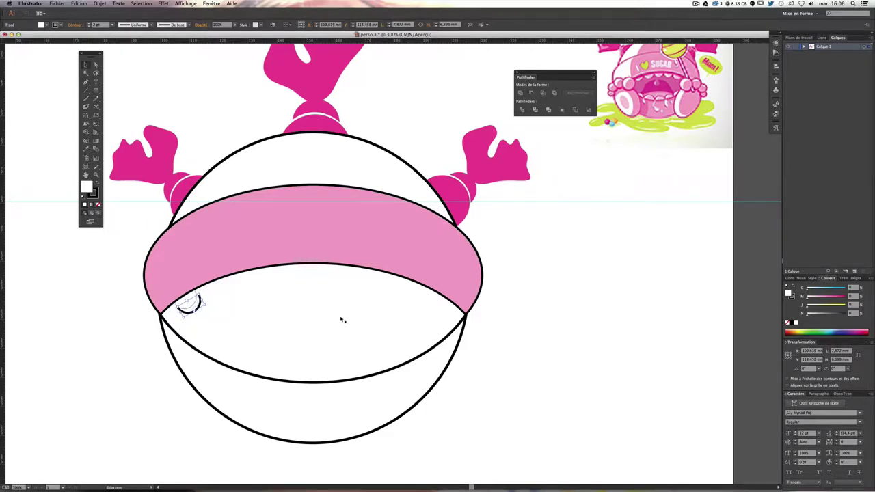
Step: Copy the tooth to the right, tilting it to follow the band's curve
left_click(504, 319)
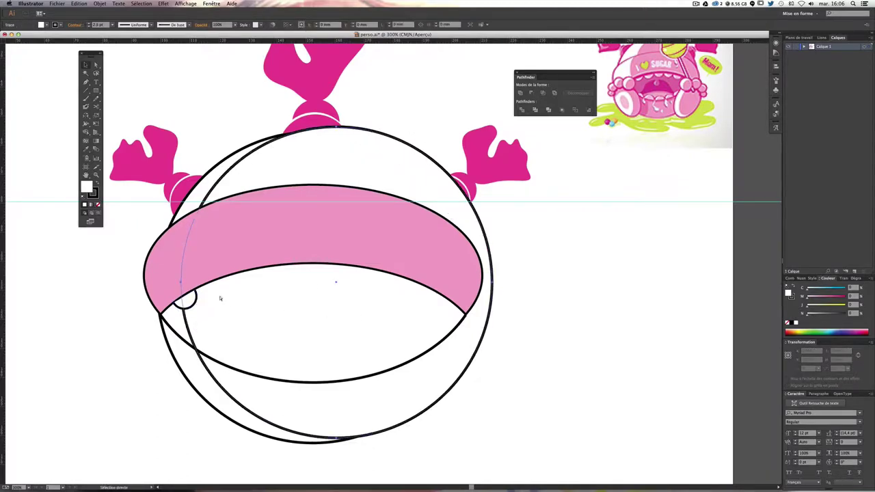
left_click_drag(200, 293, 226, 293)
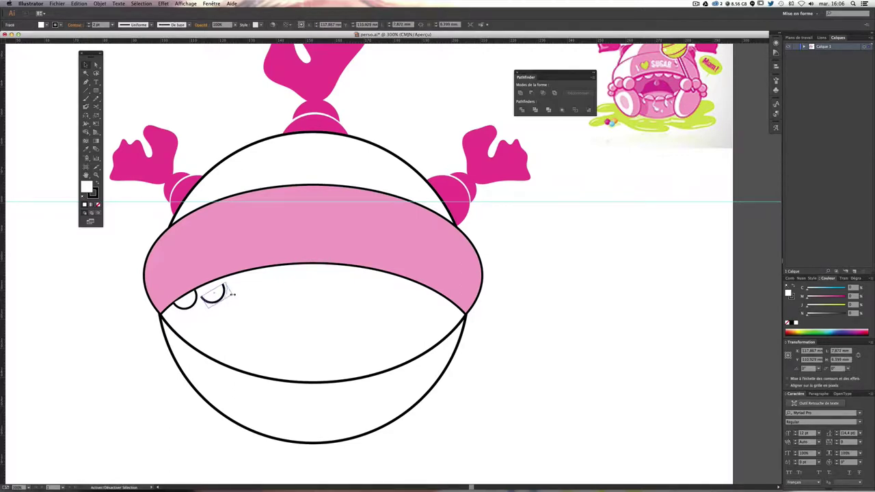
mouse_move(230, 301)
left_mouse_down()
mouse_move(217, 304)
mouse_move(234, 298)
left_mouse_up()
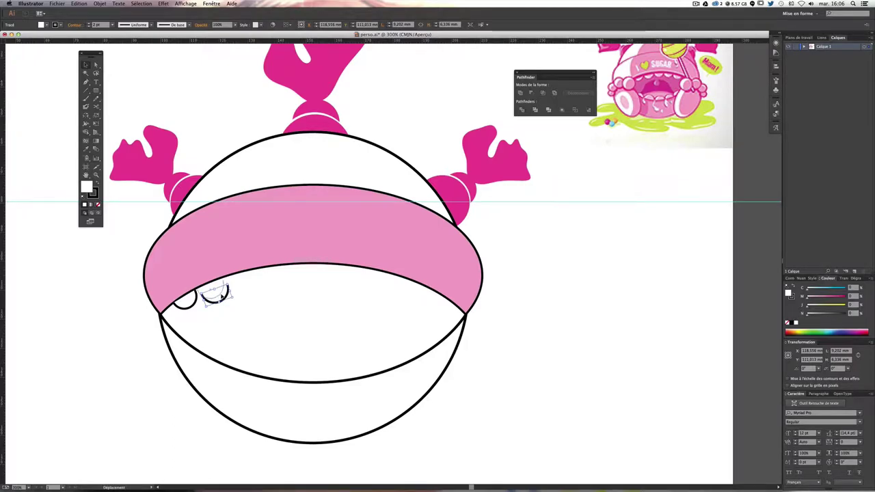
left_click_drag(230, 296, 230, 294)
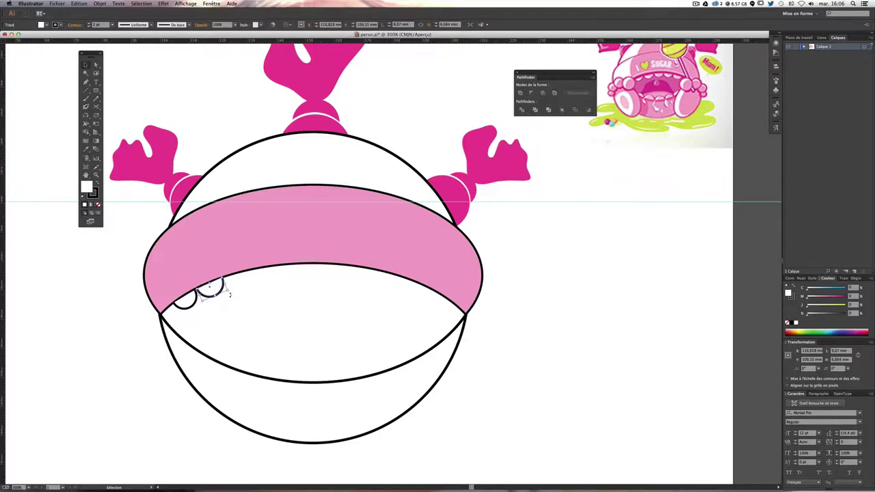
left_click(591, 273)
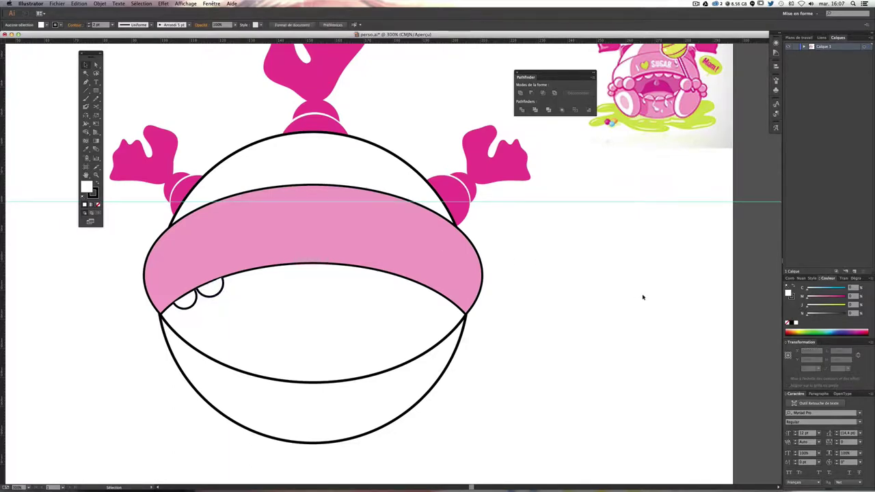
Step: Add a third and a slightly larger fourth tooth along the band's underside
key("super+plus")
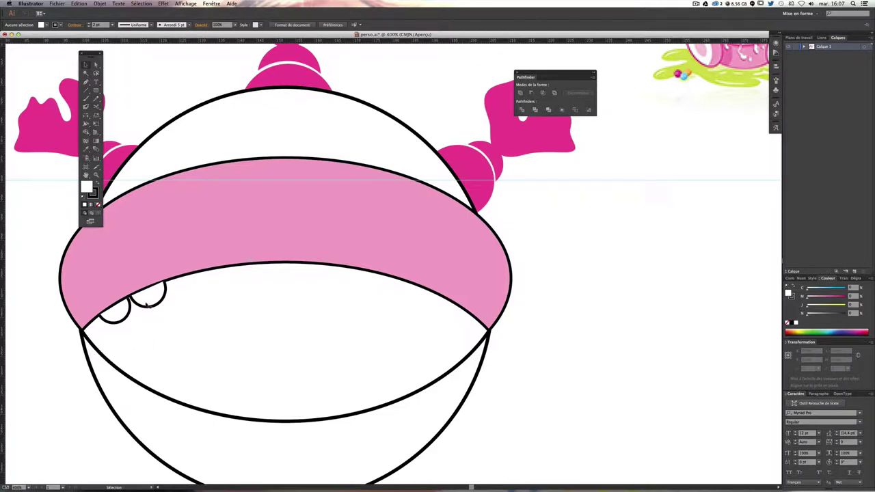
left_click_drag(154, 303, 216, 293)
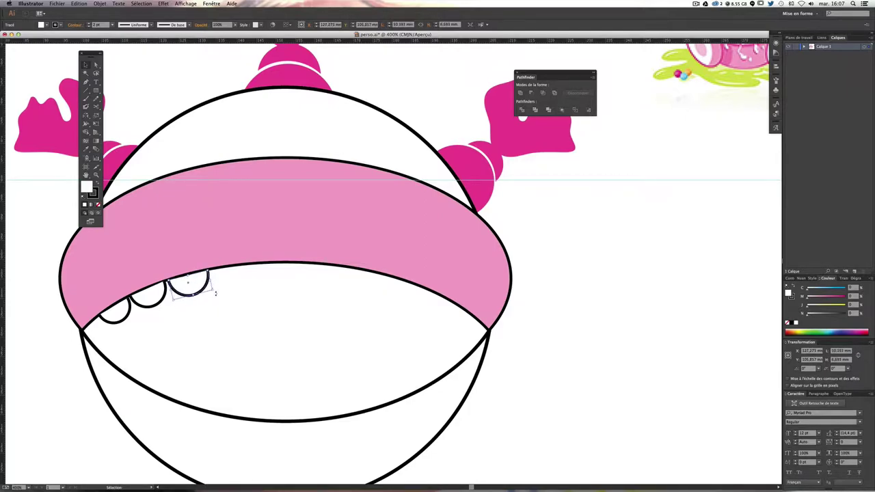
left_click(551, 292)
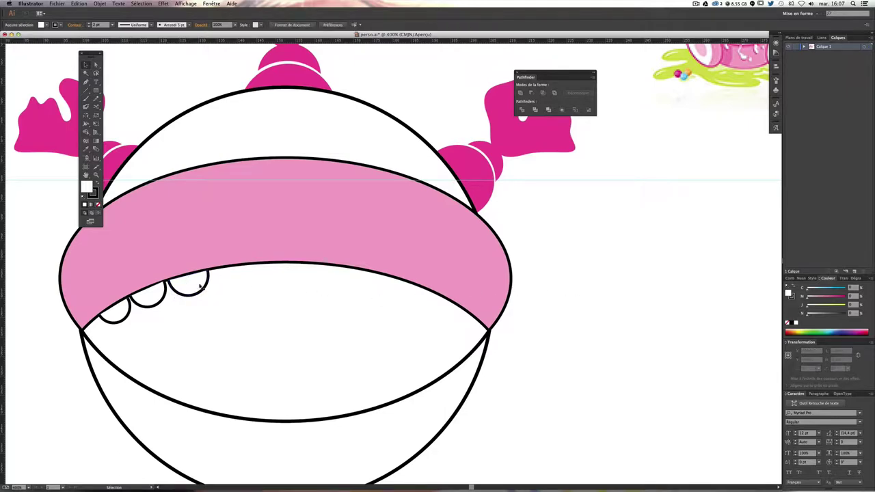
mouse_move(201, 287)
left_mouse_down()
mouse_move(272, 296)
mouse_move(231, 286)
left_mouse_up()
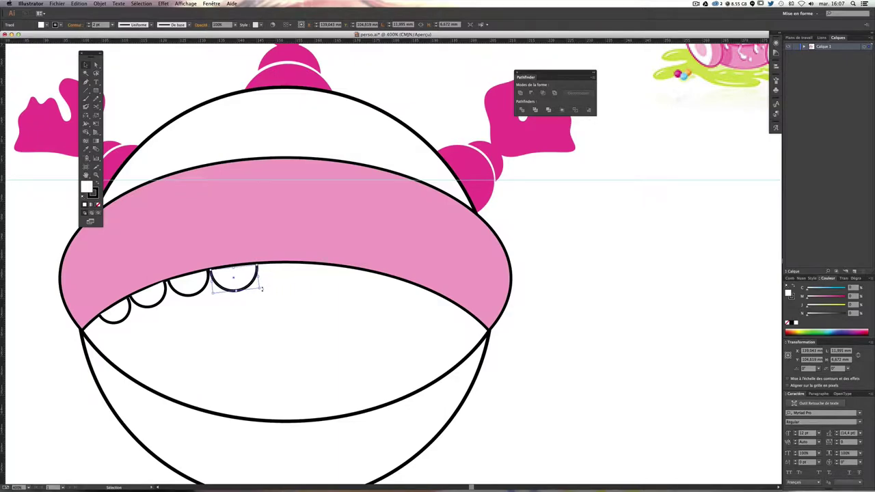
left_click_drag(262, 287, 263, 289)
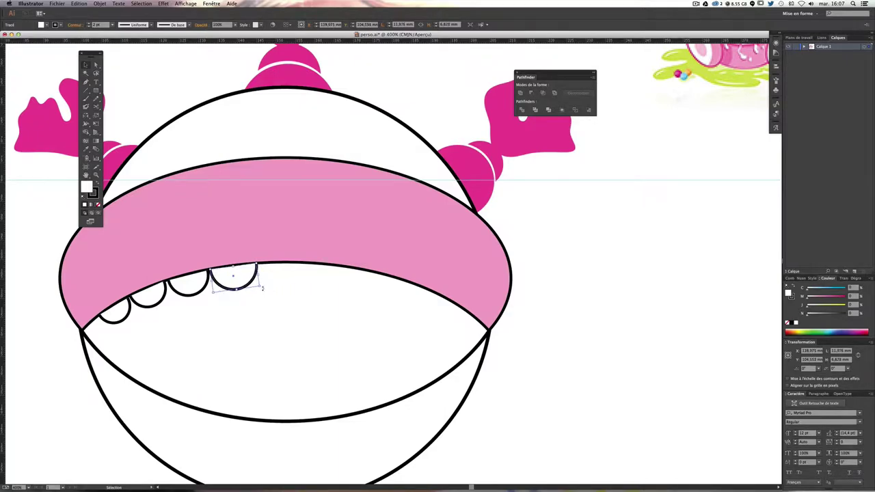
left_click(689, 276)
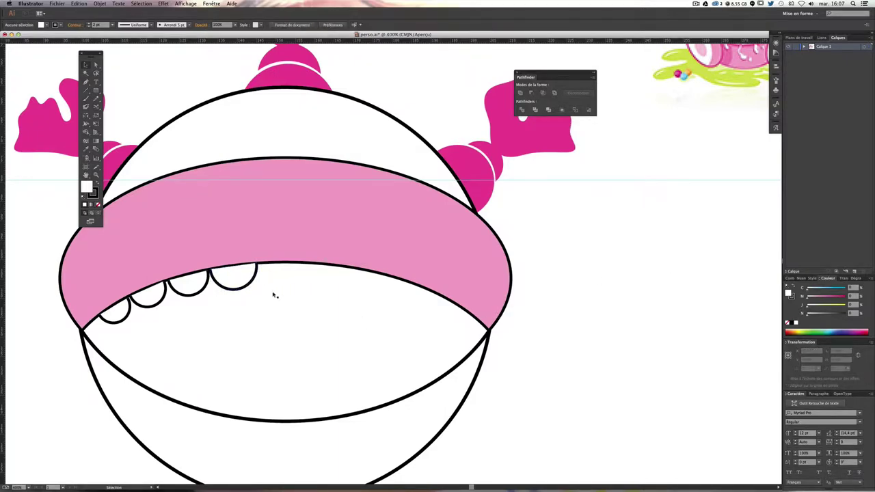
left_click(230, 287)
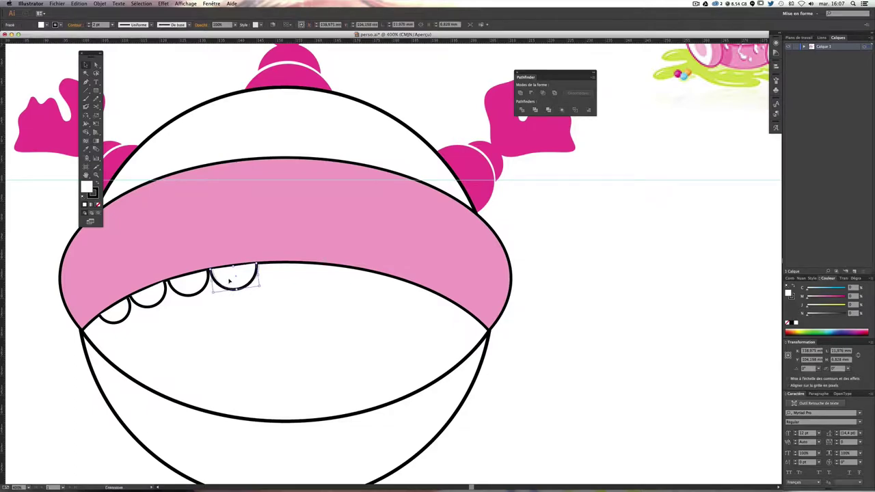
left_click(581, 293)
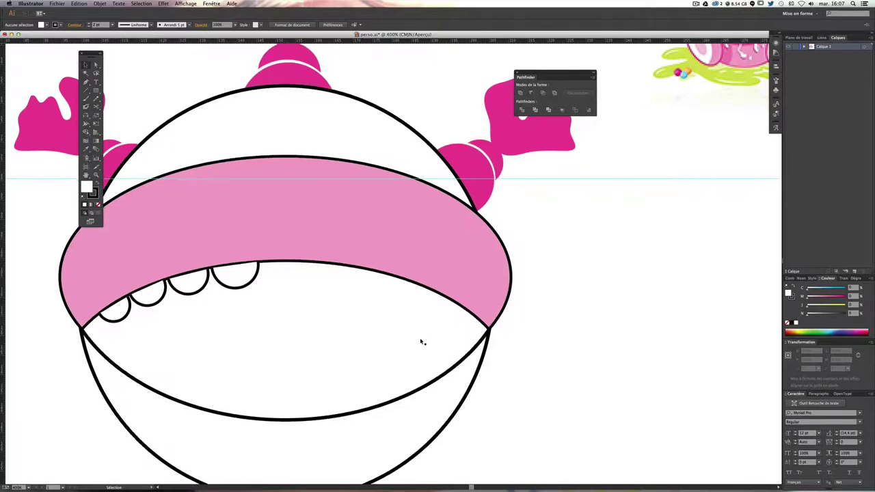
scroll(422, 342, "down", 1)
Step: Select the four teeth and duplicate them lower in the mouth
left_click(127, 313)
left_click(155, 295, "shift")
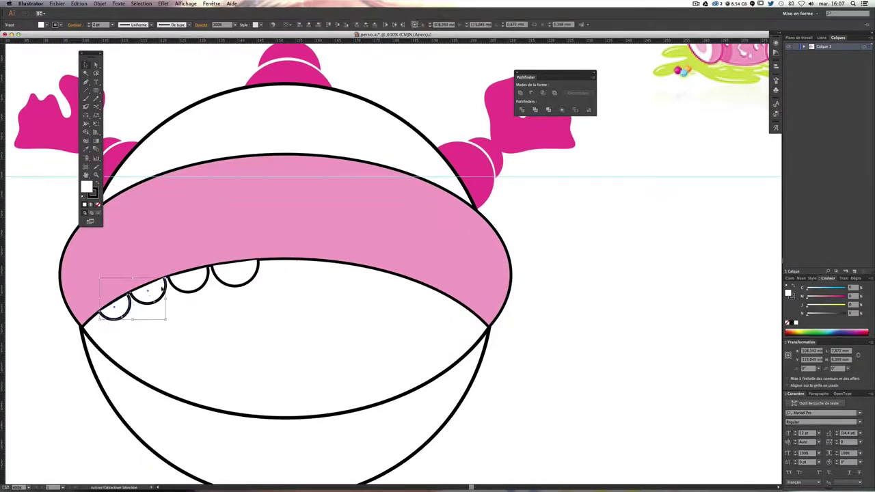
left_click(195, 282, "shift")
left_click(232, 280, "shift")
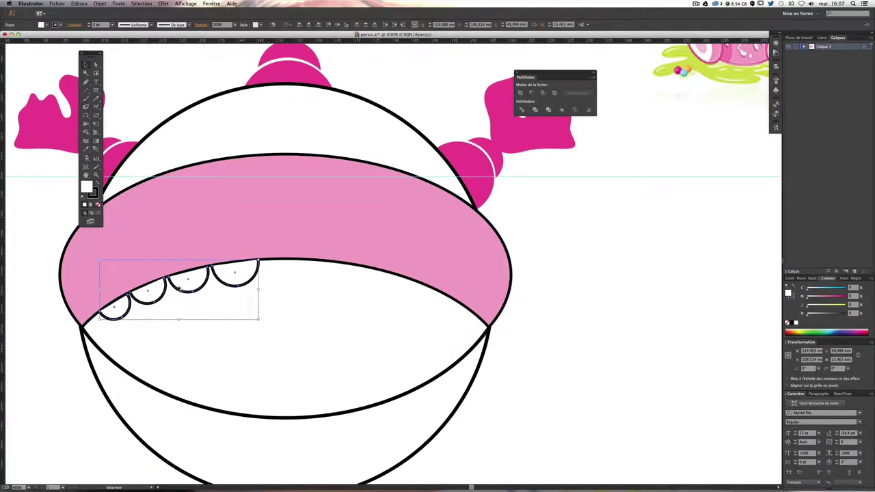
left_click_drag(186, 287, 334, 330, "alt")
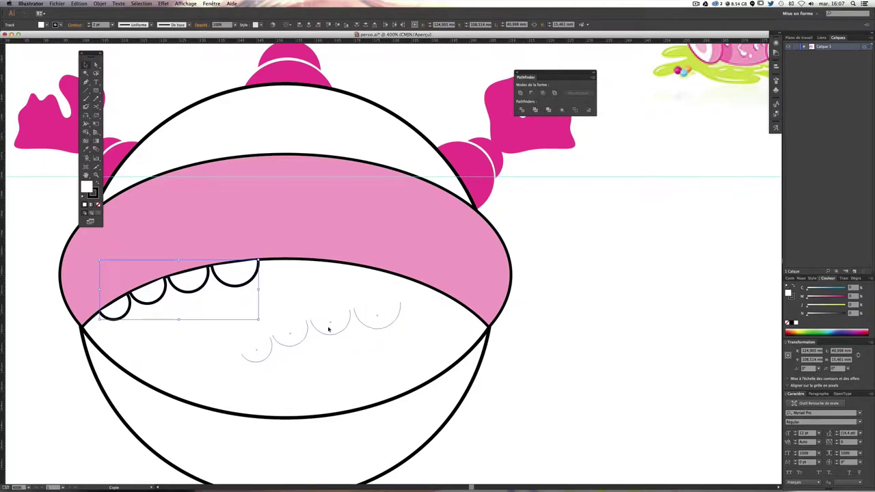
Step: Mirror the copied teeth horizontally and place them under the band's right half
left_click(86, 116)
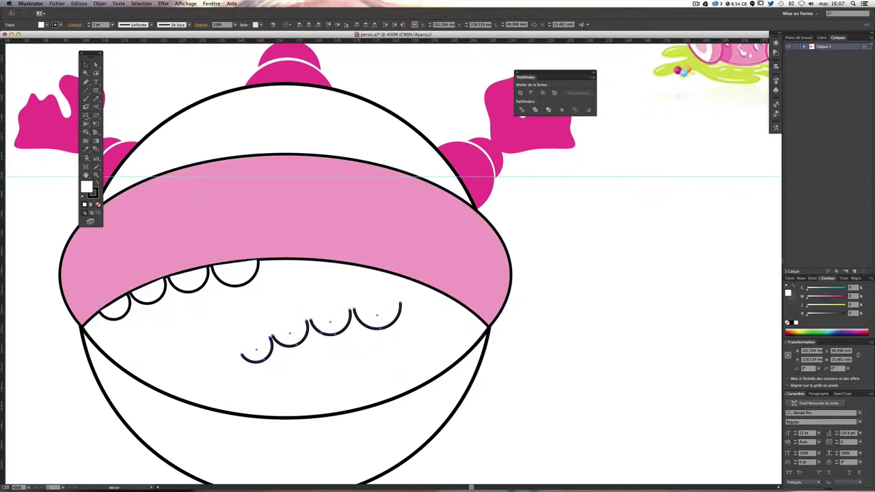
left_click_drag(328, 332, 362, 344)
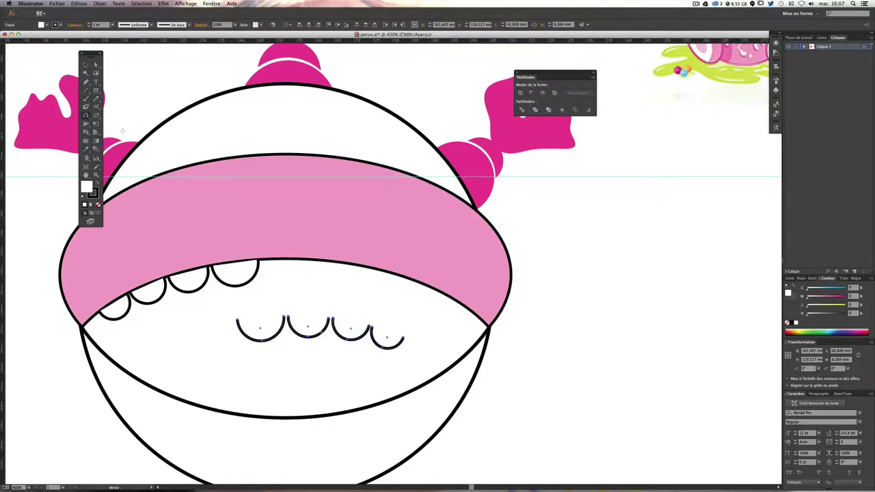
left_click(86, 65)
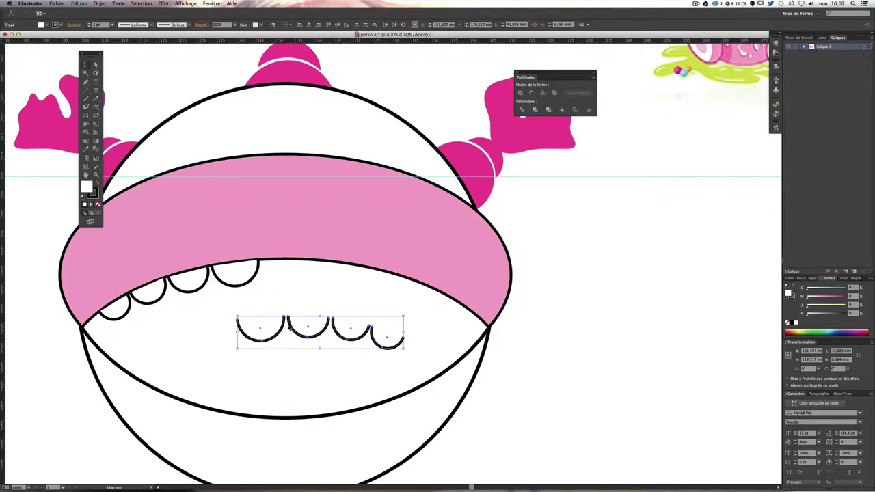
left_click_drag(290, 327, 313, 271)
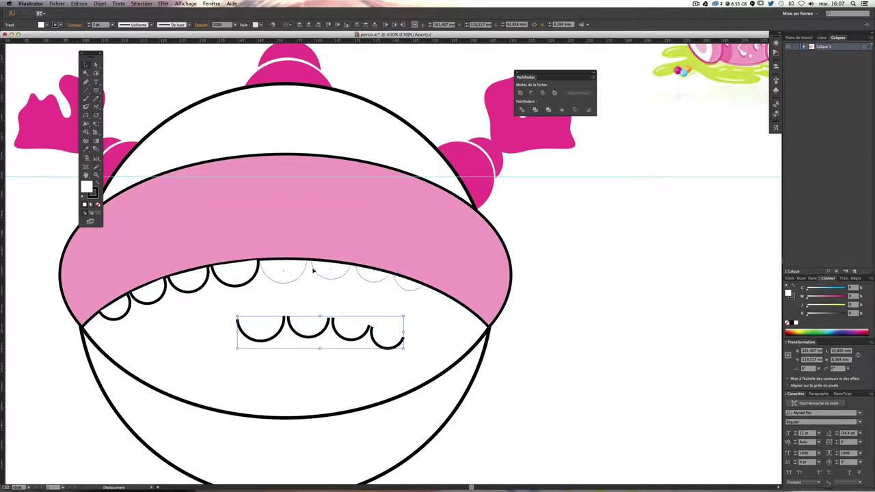
left_click_drag(313, 271, 345, 292)
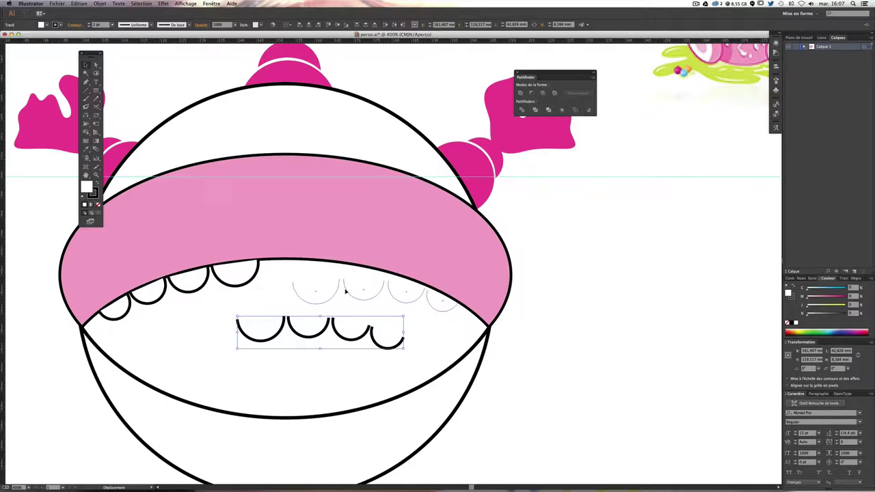
left_click_drag(345, 291, 340, 286)
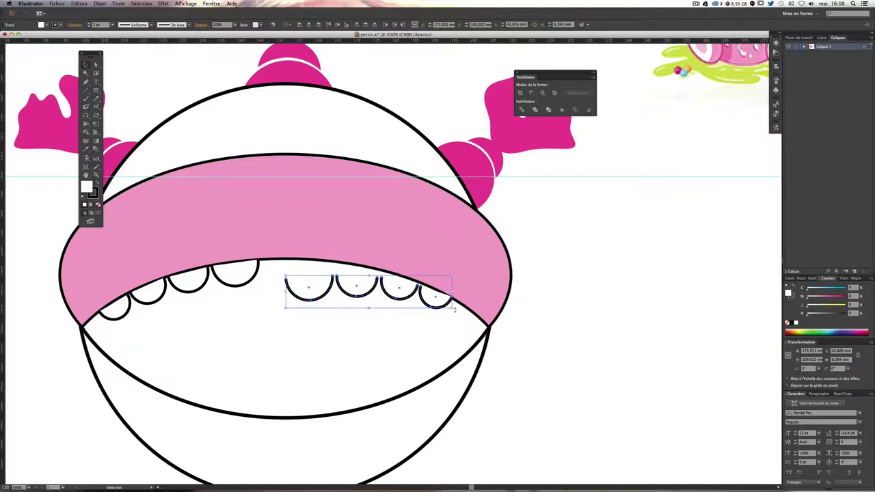
Step: Rotate the right teeth copy, then nudge it up, then right and down against the band
left_click_drag(455, 308, 463, 326)
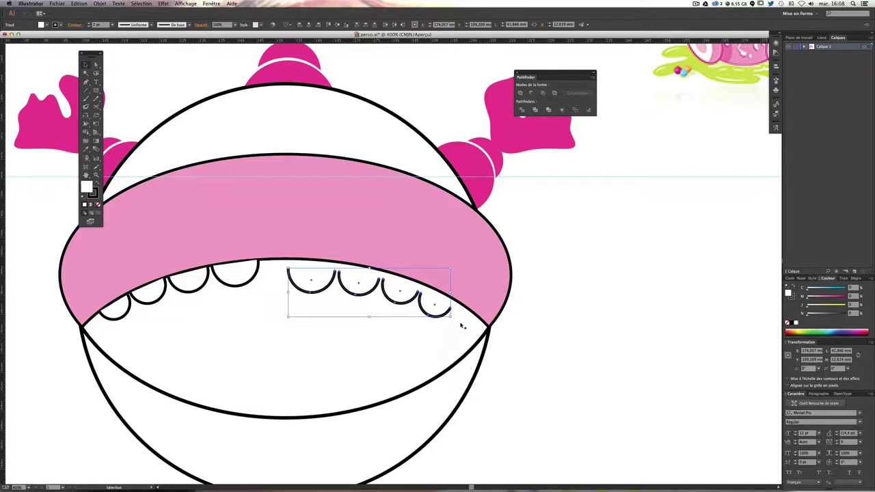
key("Up")
key("Up")
key("Up")
key("Up")
key("Up")
key("Up")
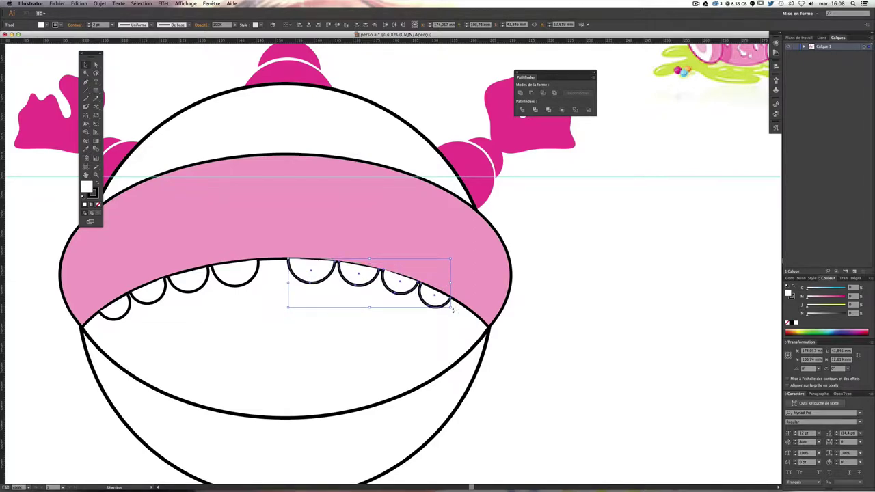
key("Up")
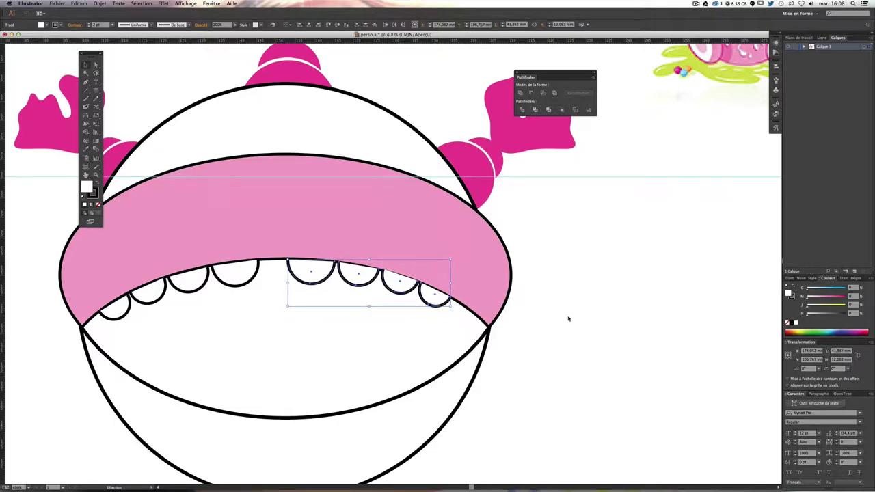
key("Right")
key("Right")
key("Down")
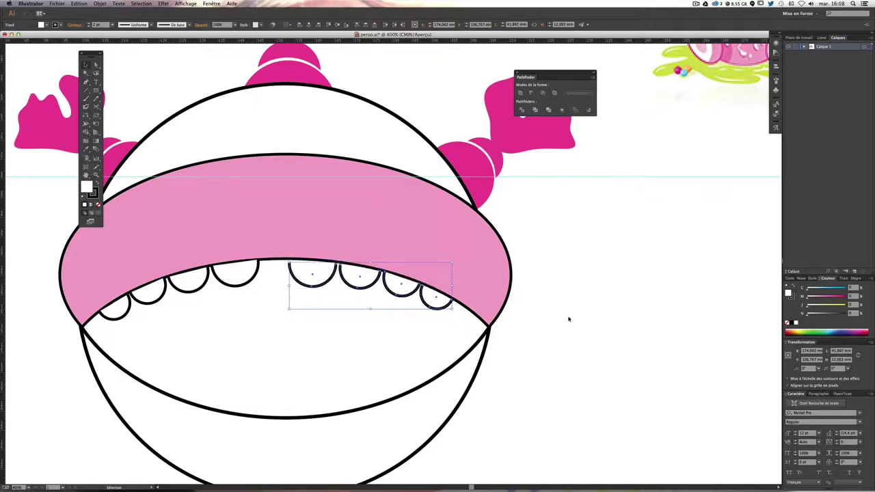
key("Right")
key("Right")
key("Down")
key("Right")
key("Right")
key("Down")
key("Right")
key("Down")
key("Right")
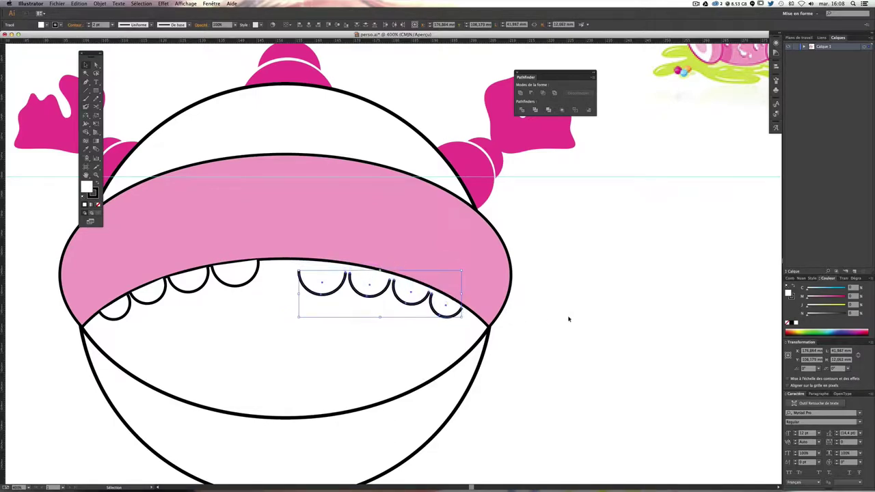
key("Down")
key("Down")
key("Right")
key("Down")
key("Right")
key("Right")
key("Right")
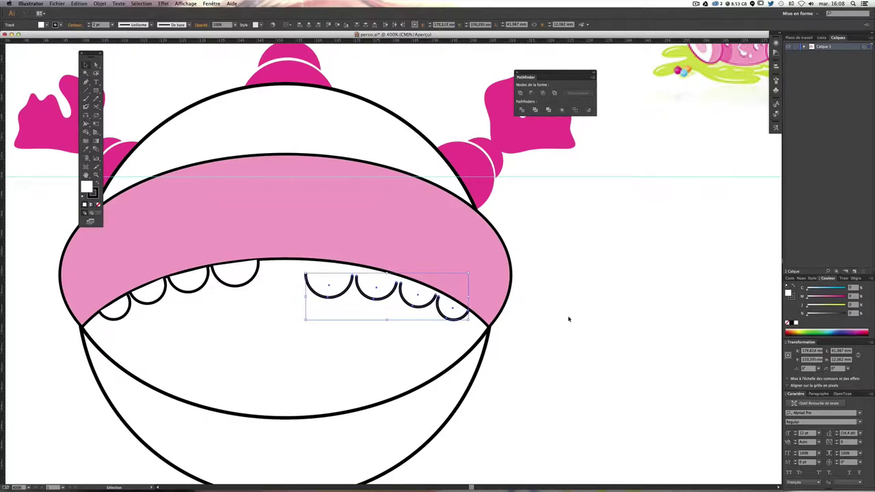
key("Right")
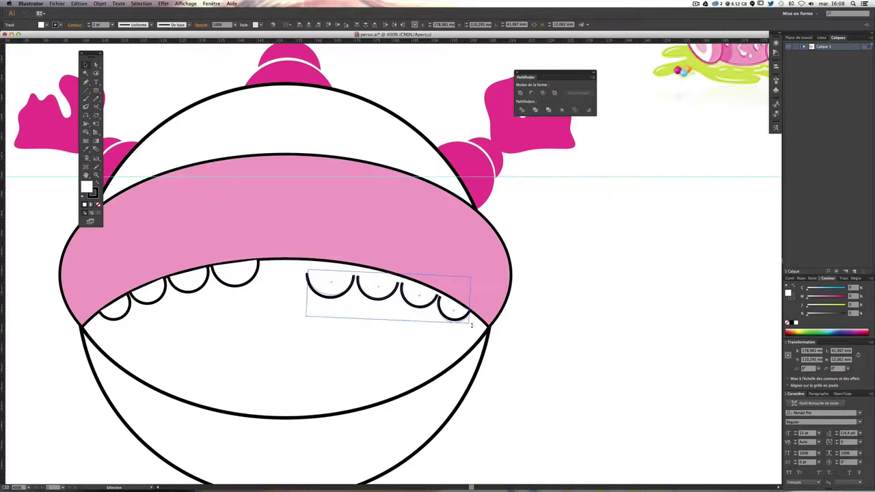
Step: Tilt the right teeth row and re-angle its four right-hand teeth to follow the band's curve
left_click_drag(471, 324, 473, 325)
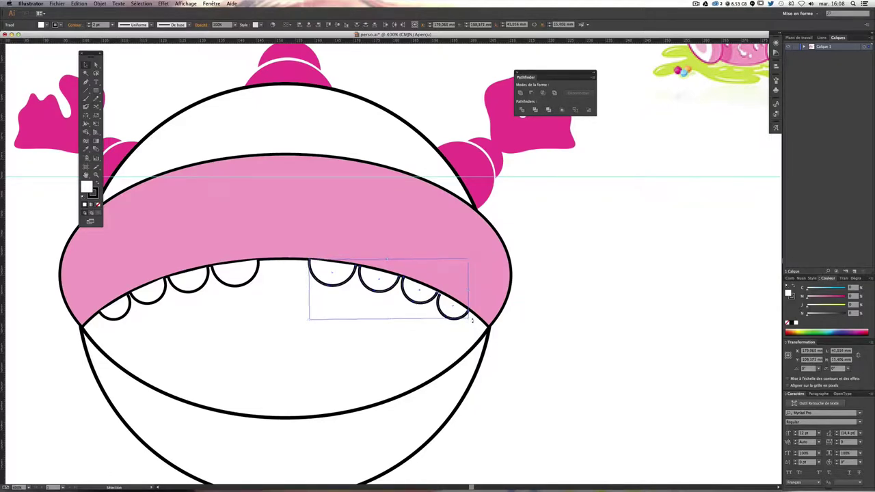
left_click_drag(470, 322, 473, 323)
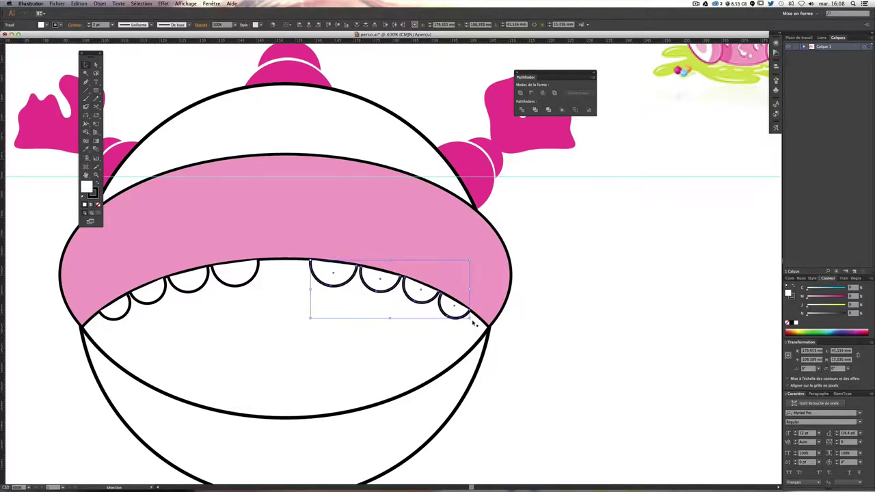
left_click(607, 335)
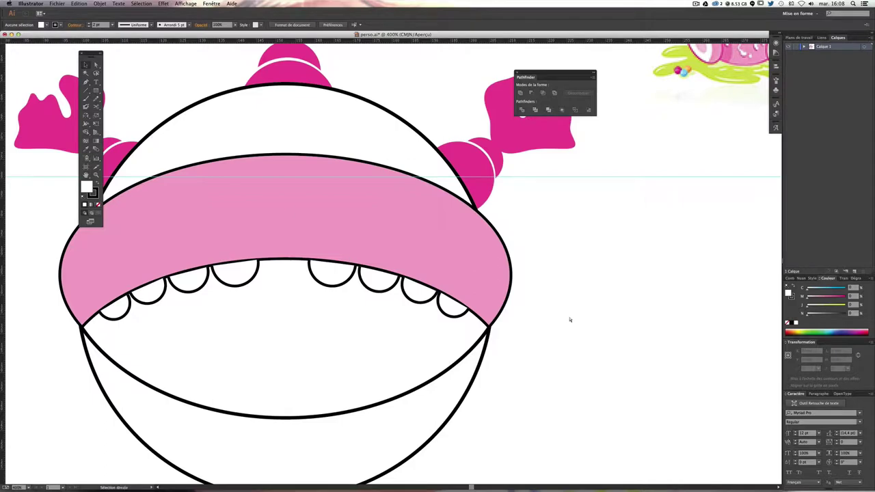
left_click(464, 300)
left_click(335, 280, "shift")
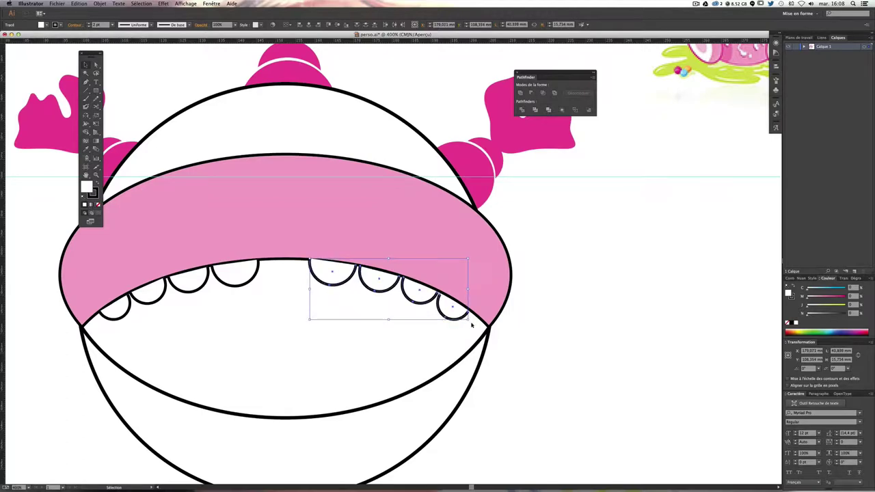
left_click_drag(470, 321, 474, 326)
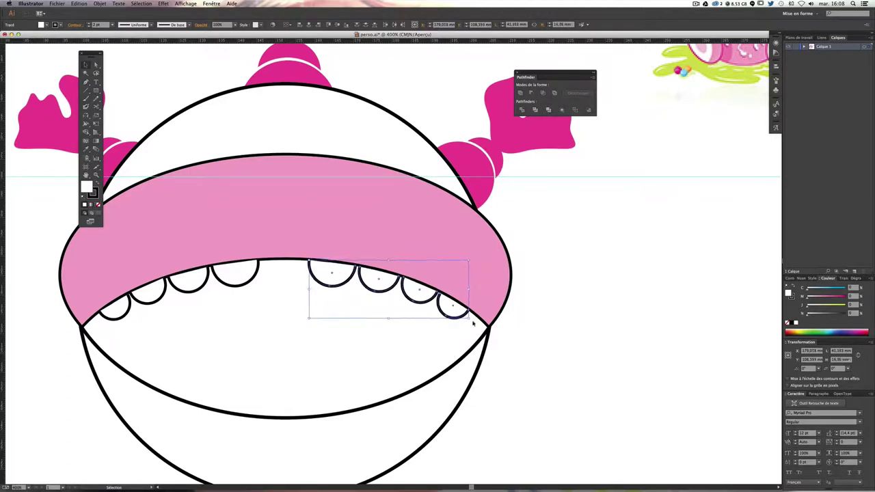
left_click(624, 340)
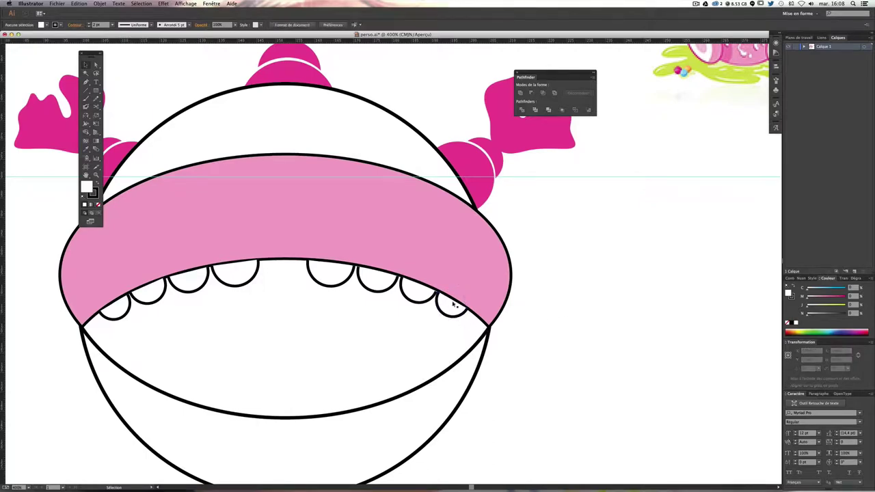
left_click(451, 308)
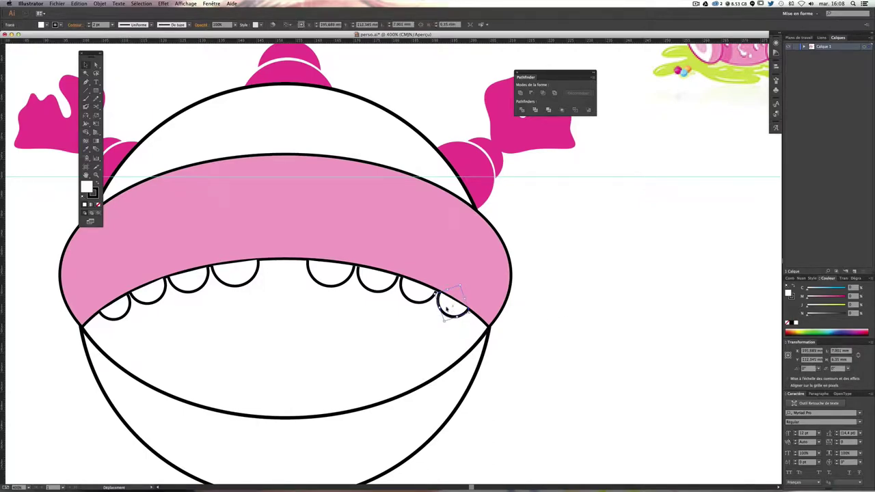
Step: At 1200% zoom, nudge the left-middle tooth snugly against the band, then return to 300%
left_click(552, 312)
key("ctrl+plus")
key("ctrl+plus")
key("ctrl+plus")
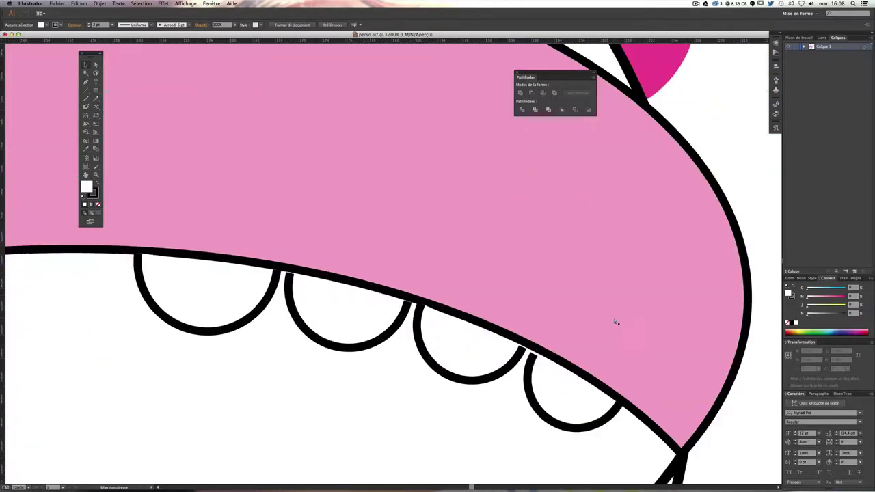
scroll(479, 280, "down", 2)
left_click(601, 287)
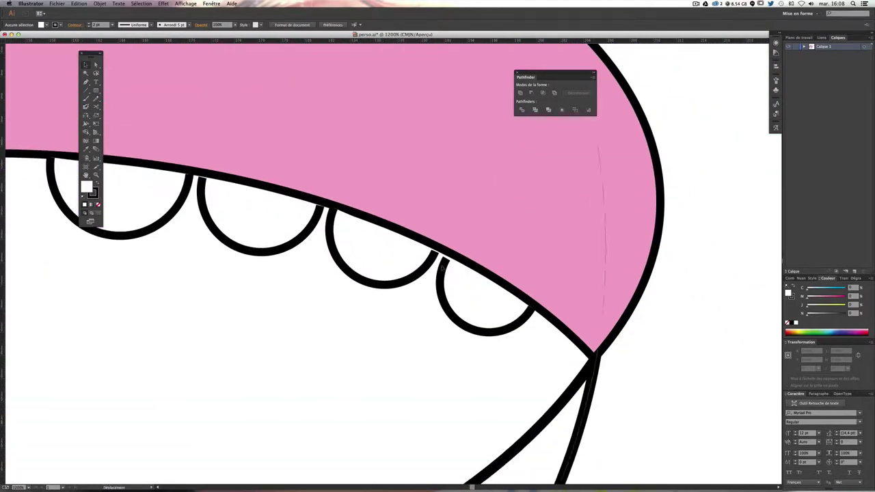
left_click(677, 293)
left_click(440, 276)
left_click(410, 278)
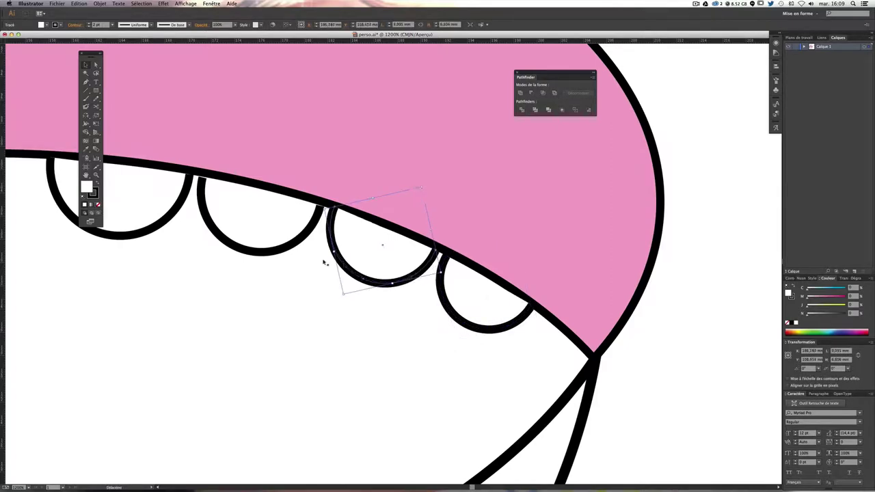
left_click(256, 253)
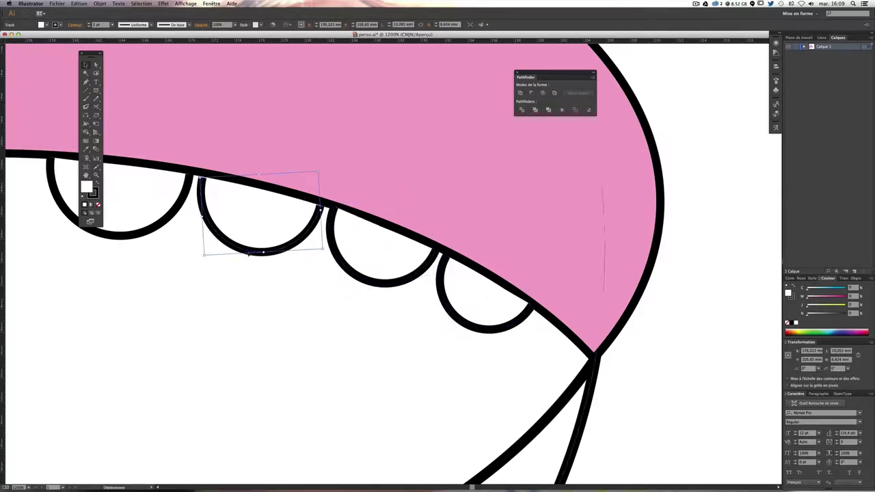
left_click(604, 249)
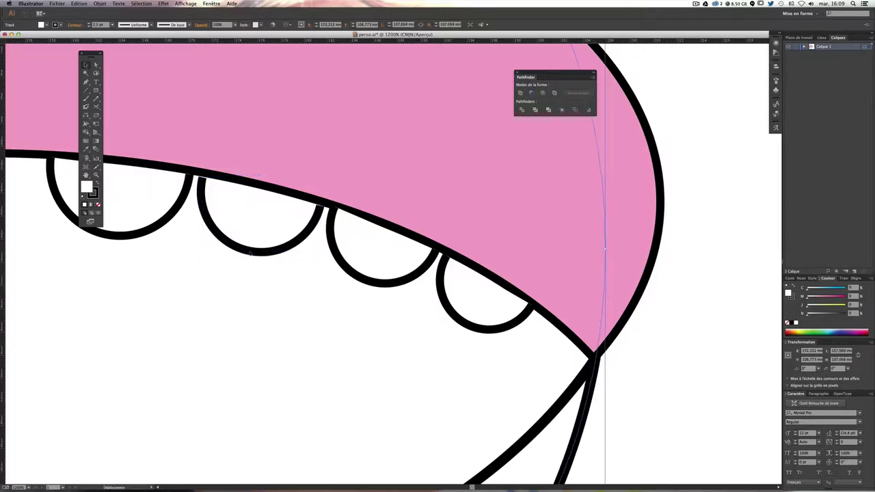
left_click(653, 336)
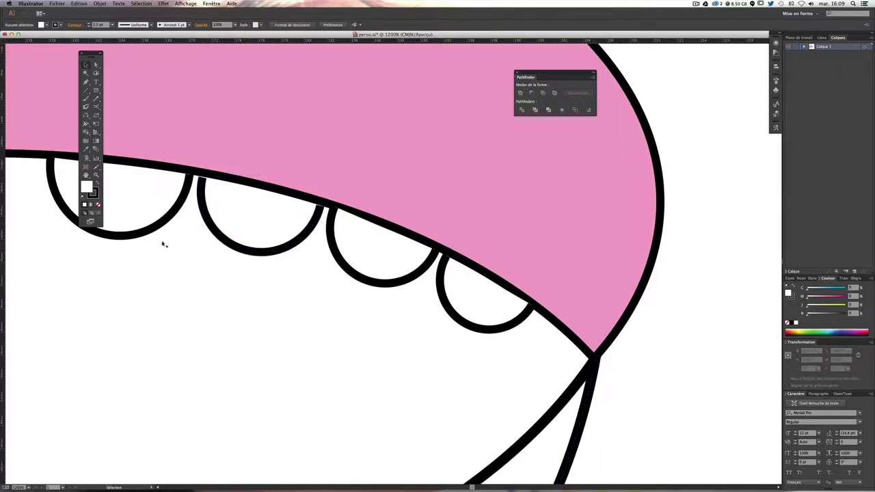
left_click_drag(241, 252, 245, 244)
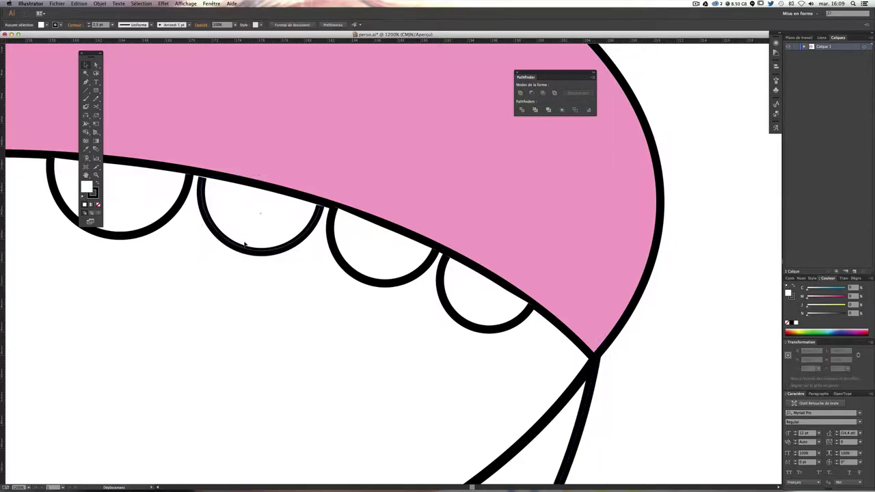
left_click(730, 309)
key("super+minus")
key("super+minus")
key("super+minus")
key("super+minus")
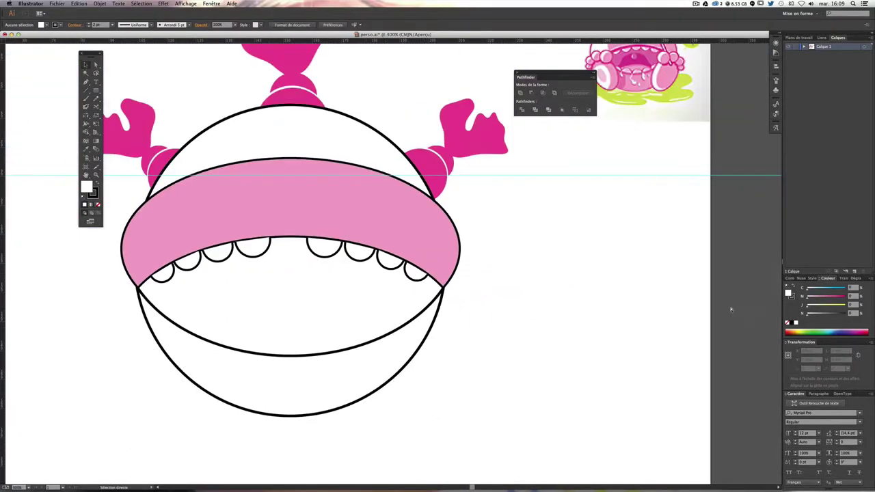
Step: Alt-drag a copy of a tooth into the central gap between the two teeth groups
left_click_drag(255, 254, 288, 253)
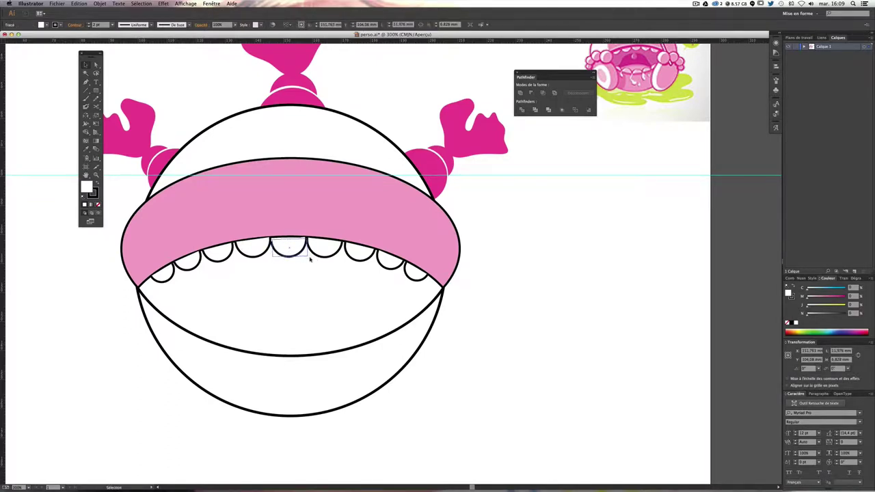
left_click(603, 289)
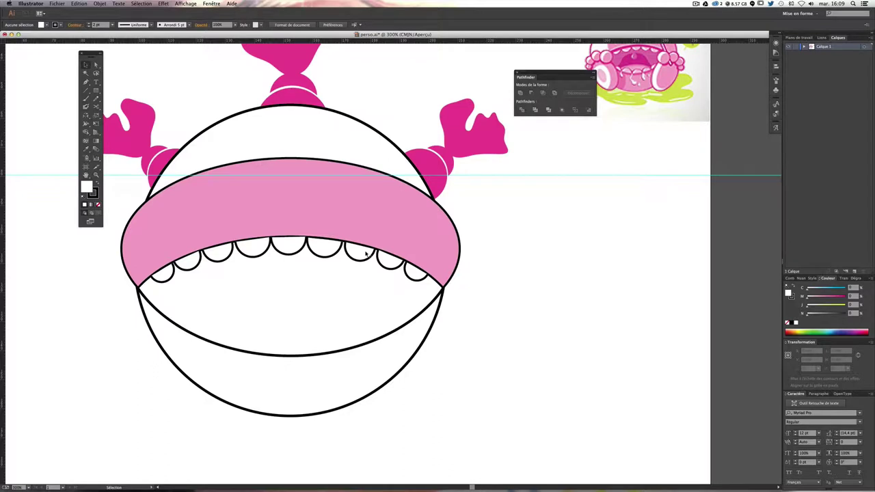
left_click(317, 356)
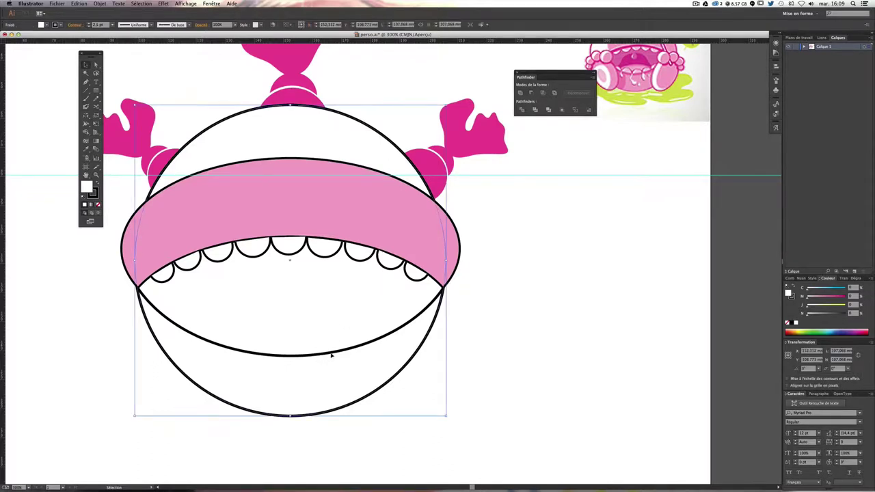
Step: Duplicate the lower mouth line, flip it vertically, and lay it along the teeth tops
left_click(333, 354)
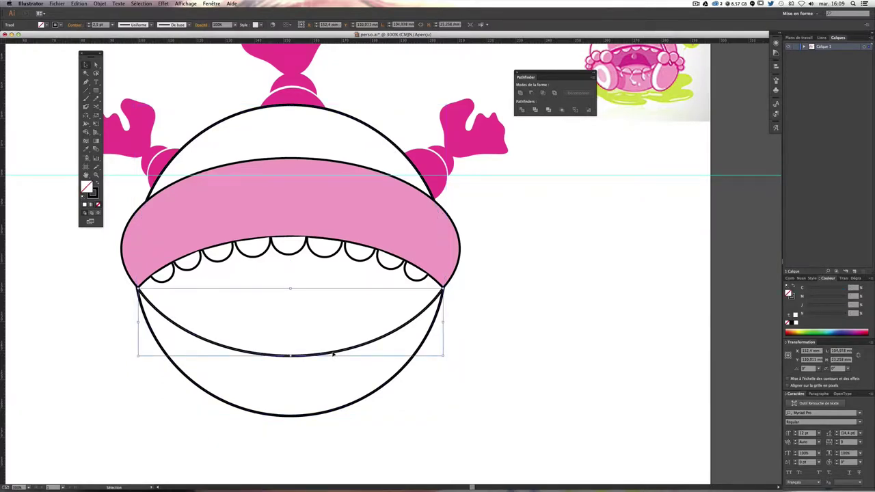
left_click_drag(332, 354, 375, 299)
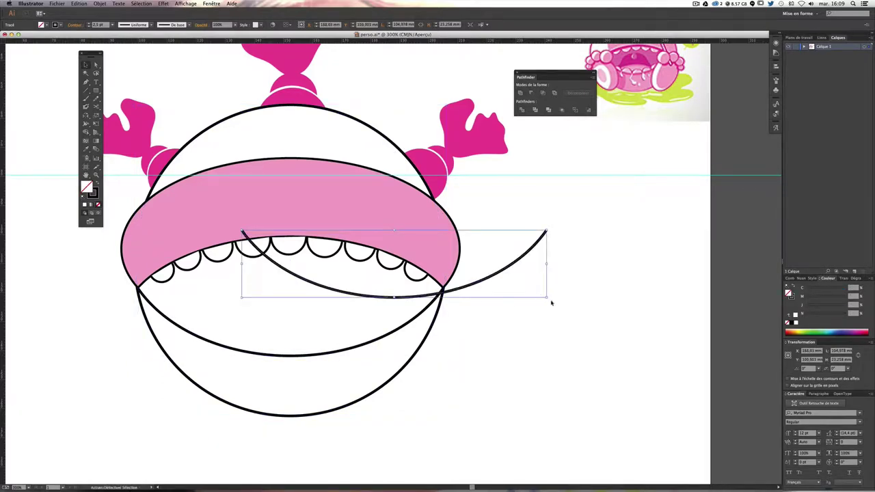
left_click_drag(542, 297, 545, 231)
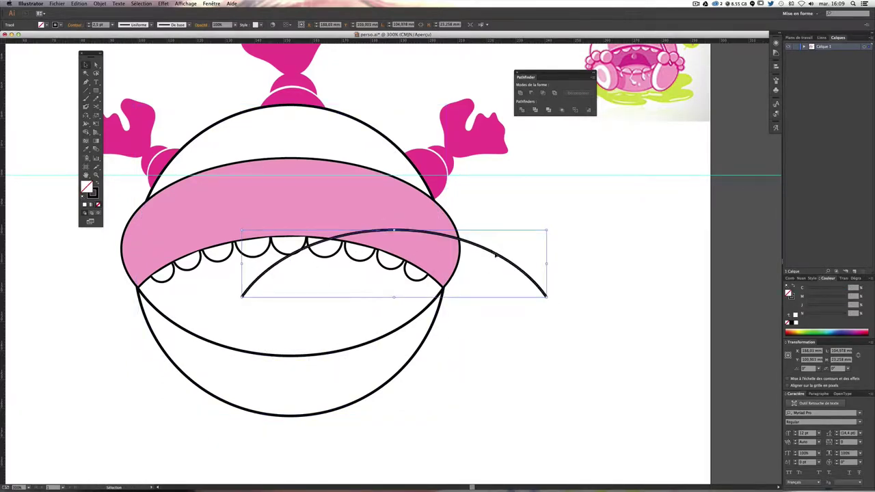
mouse_move(497, 254)
left_mouse_down()
mouse_move(391, 249)
mouse_move(405, 247)
left_mouse_up()
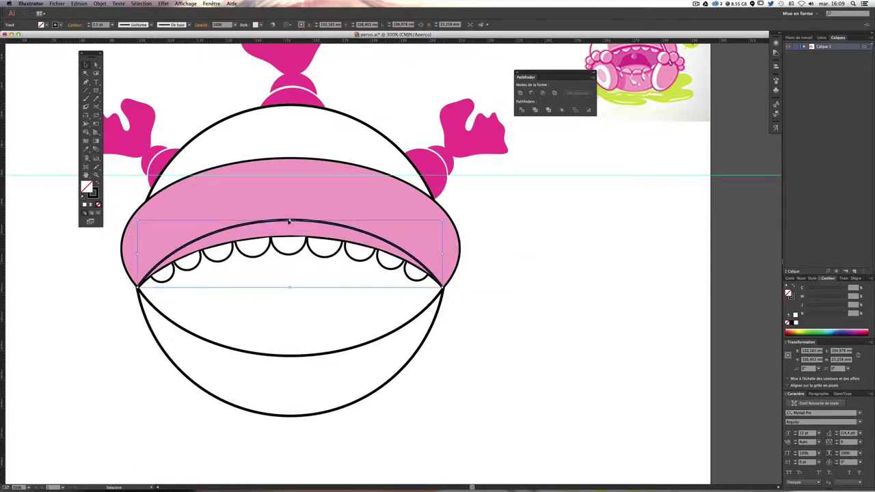
left_click_drag(290, 221, 301, 237)
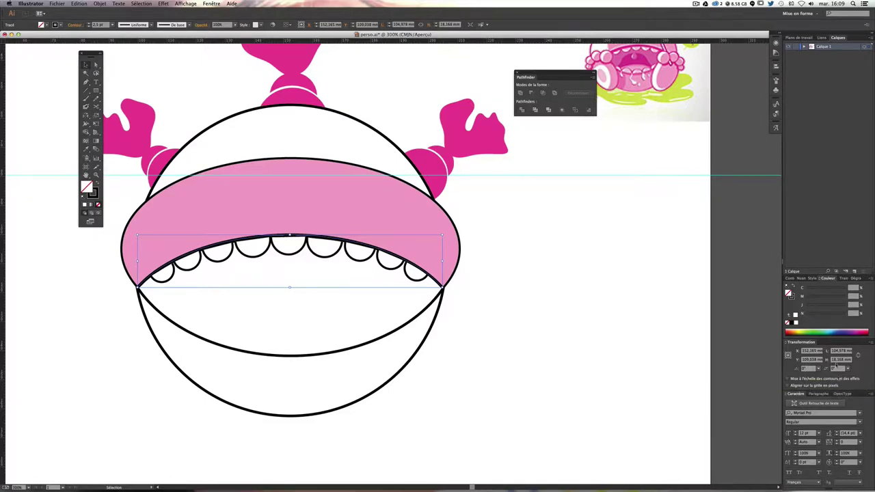
Step: Raise the arched line's stroke weight to make it much thicker
left_click(789, 279)
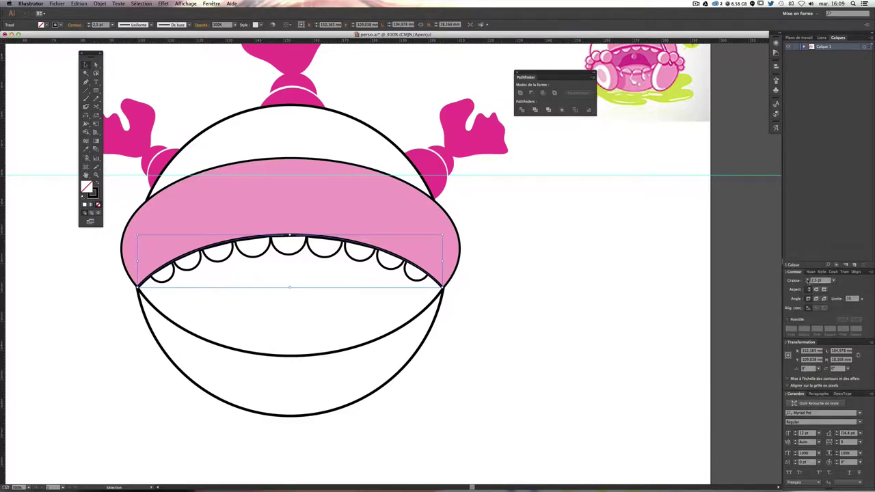
left_click(807, 280)
type("4")
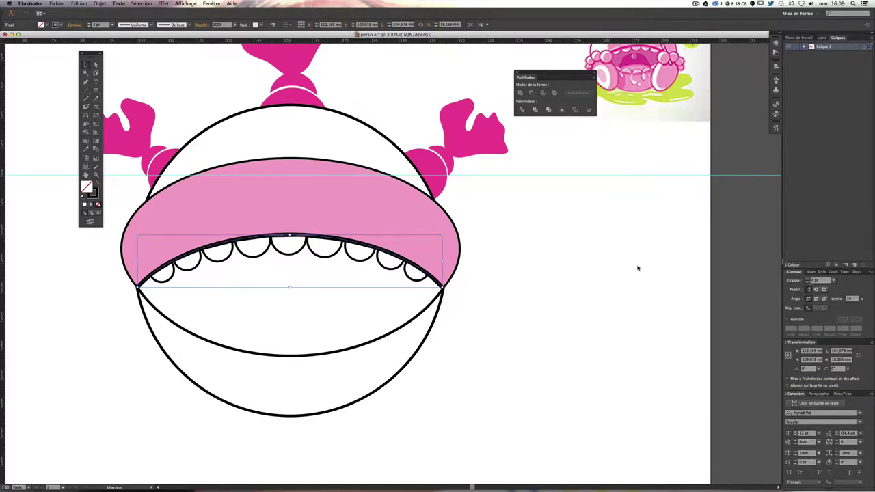
left_click(498, 264)
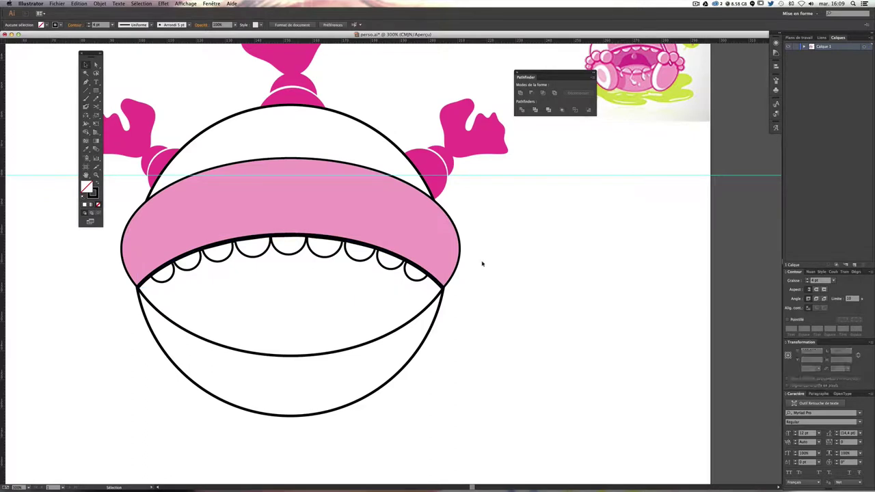
left_click(334, 242)
left_click(618, 303)
key("ctrl+plus")
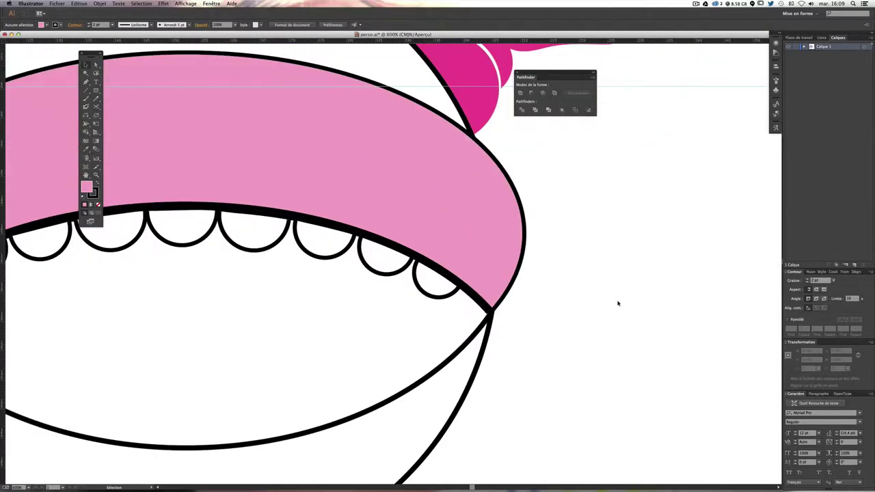
left_click_drag(456, 272, 642, 247)
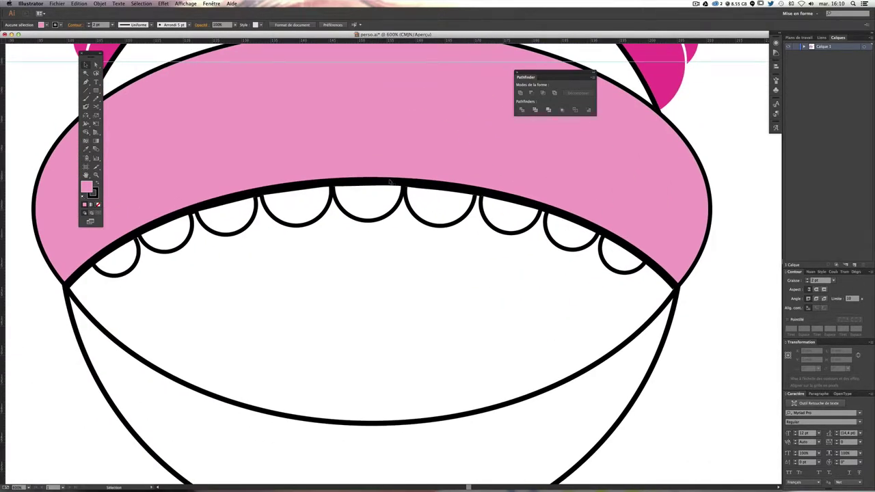
left_click_drag(21, 216, 713, 297)
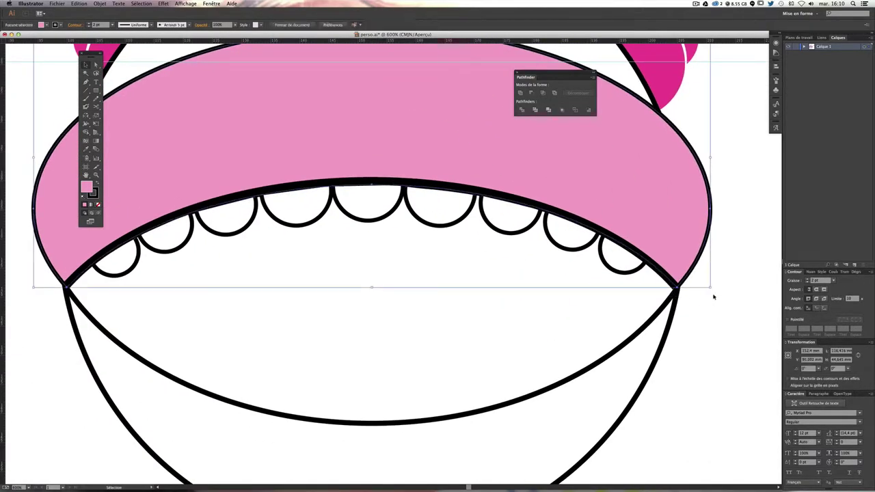
left_click(459, 186)
double_click(458, 186)
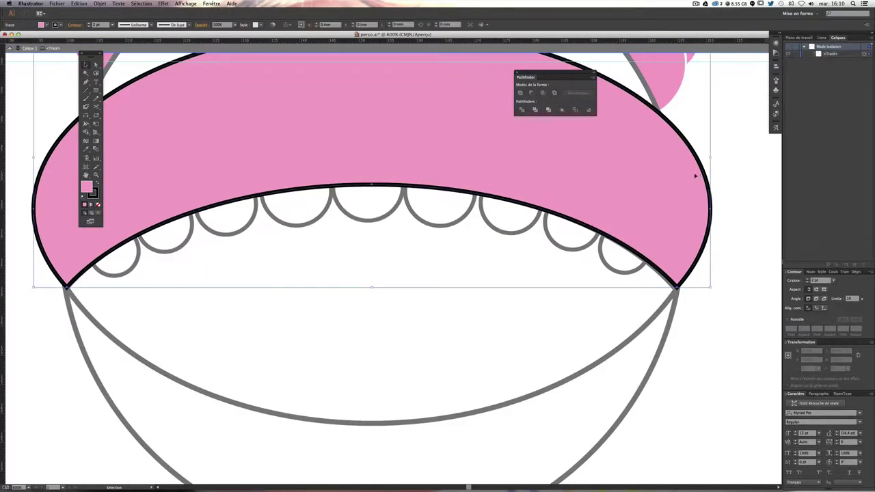
double_click(721, 200)
left_click_drag(676, 213, 644, 189)
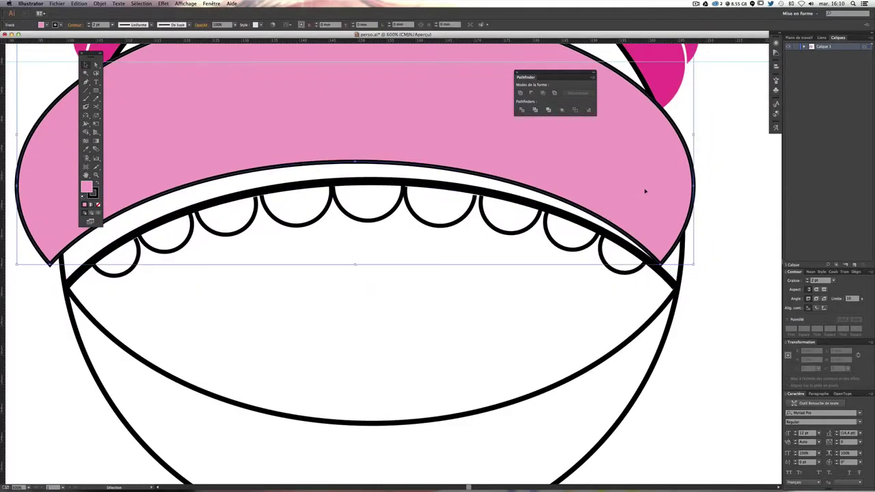
key("ctrl+z")
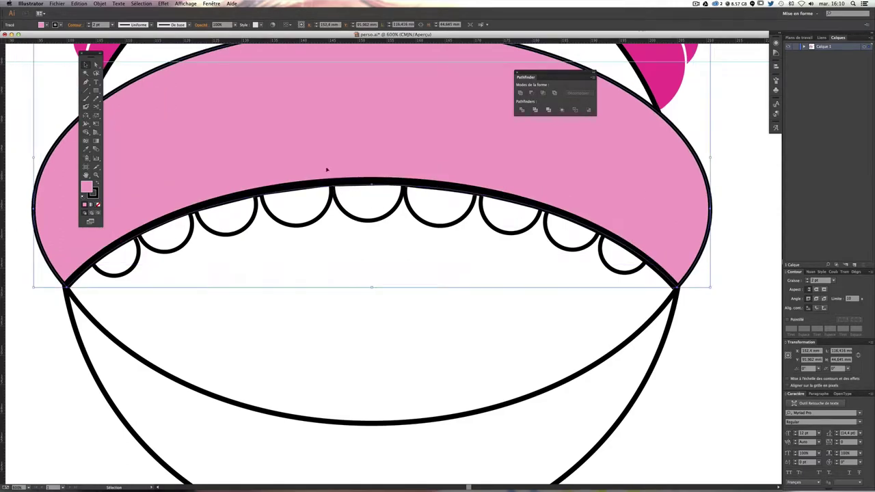
left_click(315, 187)
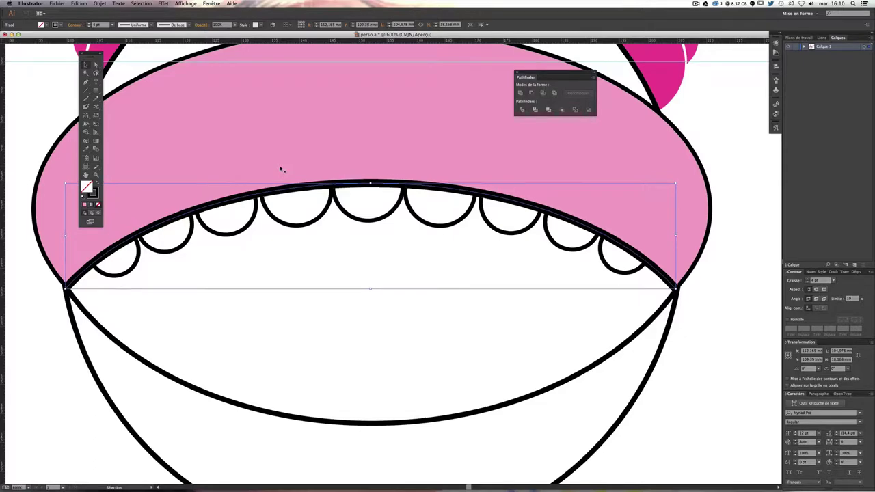
left_click(752, 216)
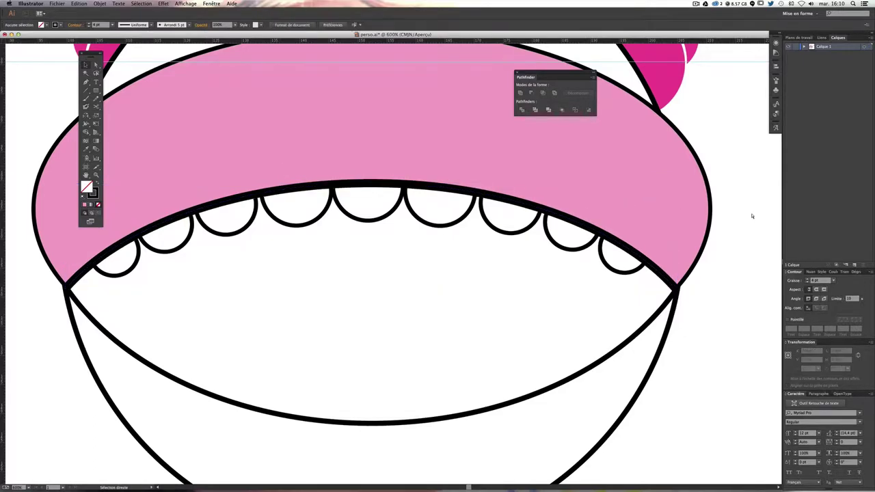
key("ctrl+minus")
key("ctrl+minus")
key("ctrl+minus")
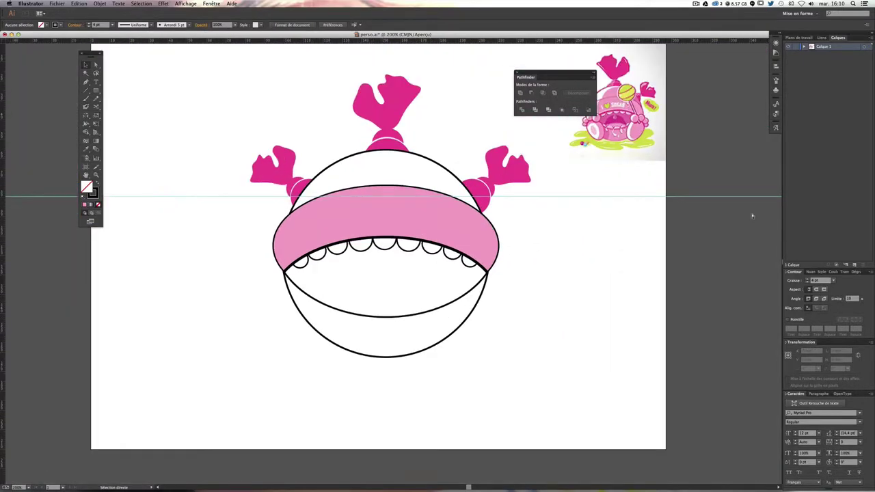
key("ctrl+plus")
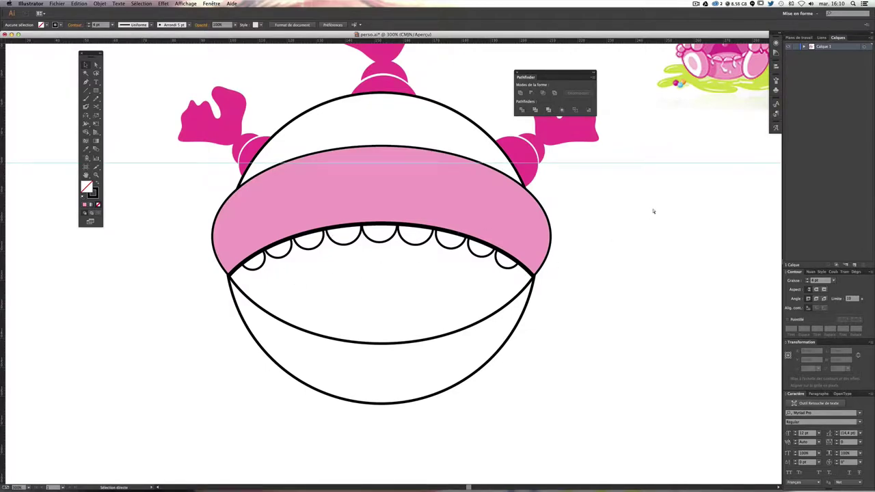
key("ctrl+minus")
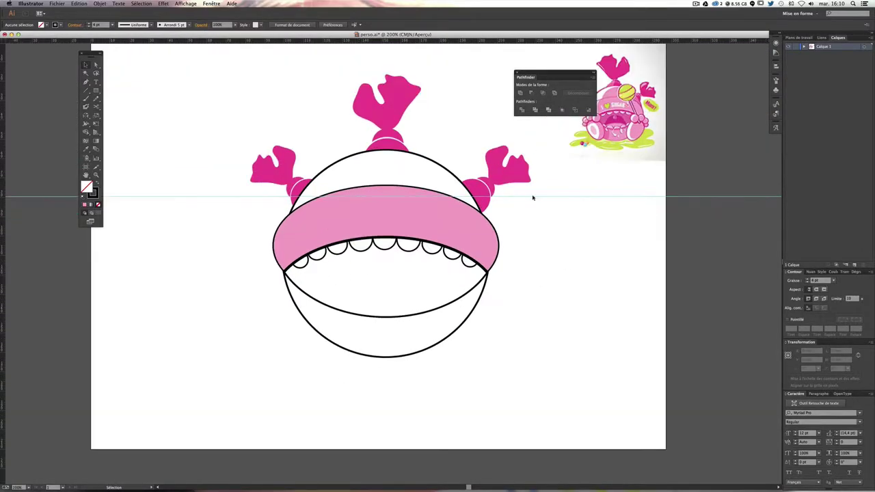
scroll(533, 198, "up", 2)
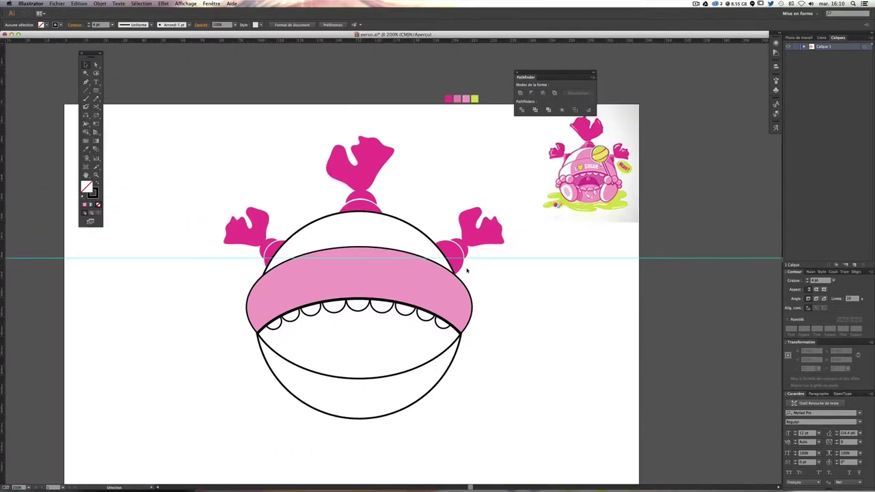
mouse_move(277, 327)
left_mouse_down()
mouse_move(358, 310)
mouse_move(443, 326)
left_mouse_up()
Step: Paste a copy of the teeth row, reflect it vertically, and place it along the lower lip
key("a")
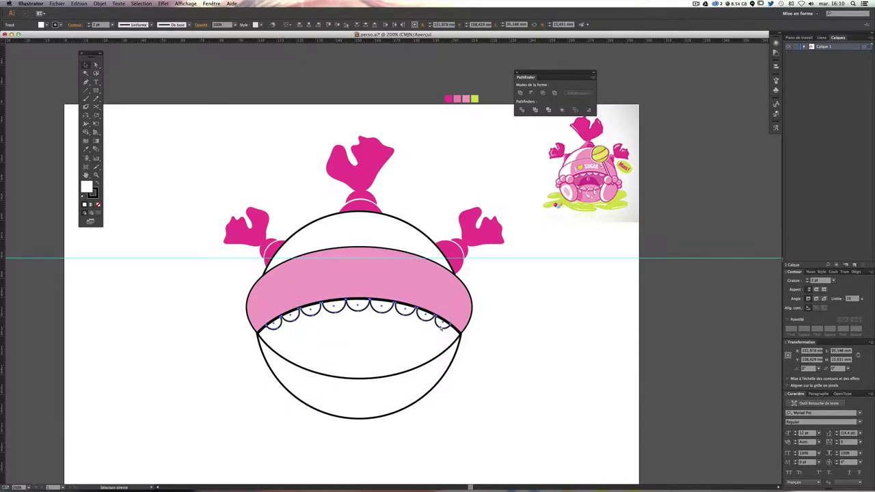
key("ctrl+v")
key("v")
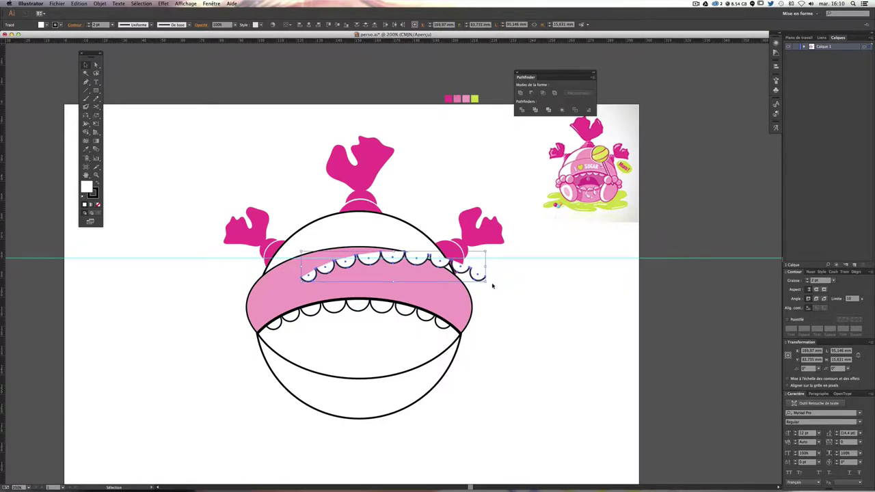
key("o")
mouse_move(489, 281)
left_mouse_down()
mouse_move(348, 272)
mouse_move(332, 366)
left_mouse_up()
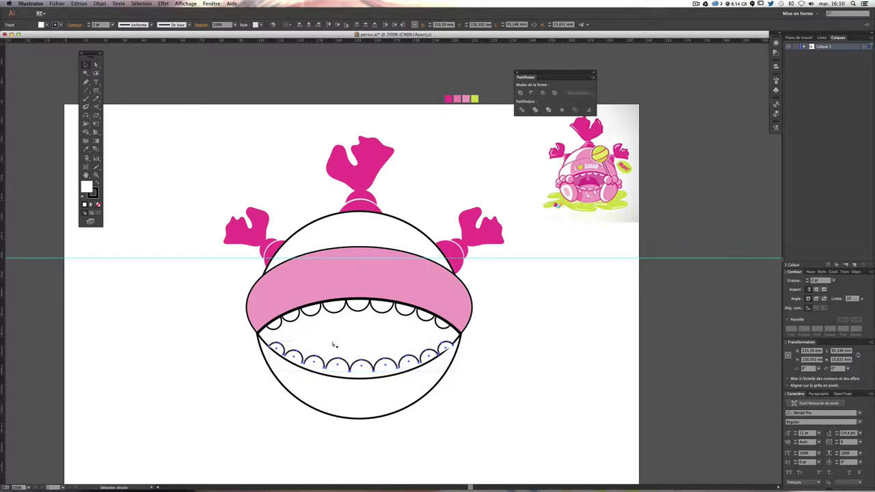
Step: Delete the two small end teeth from the lower row
key("ctrl+plus")
scroll(327, 362, "down", 2)
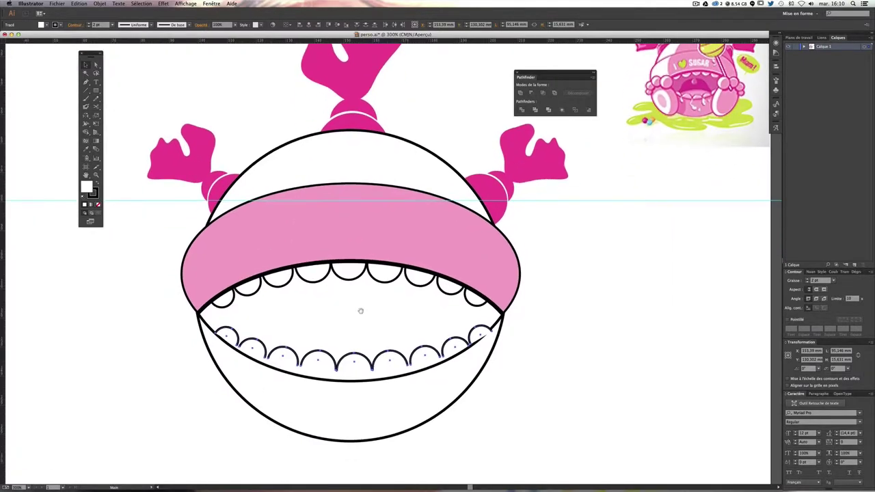
left_click(547, 342)
key("Delete")
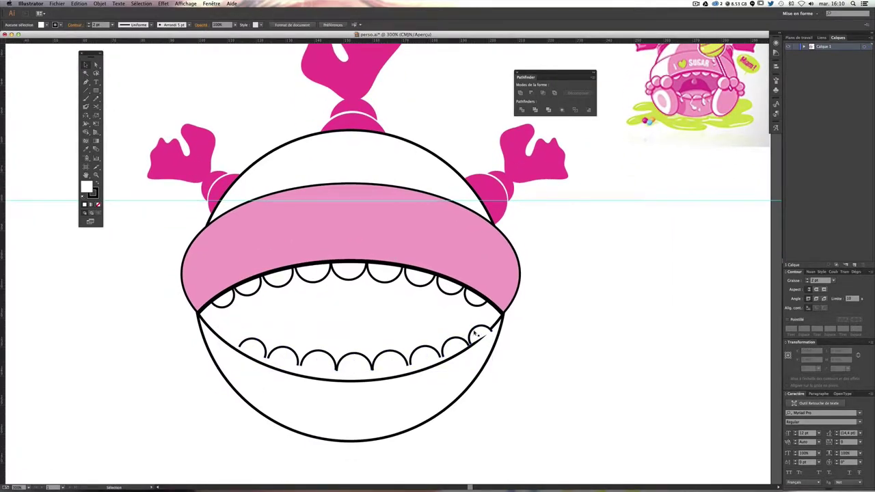
left_click(473, 334)
key("Delete")
Step: Select all seven remaining lower teeth and nudge them slightly down and right
left_click(251, 344)
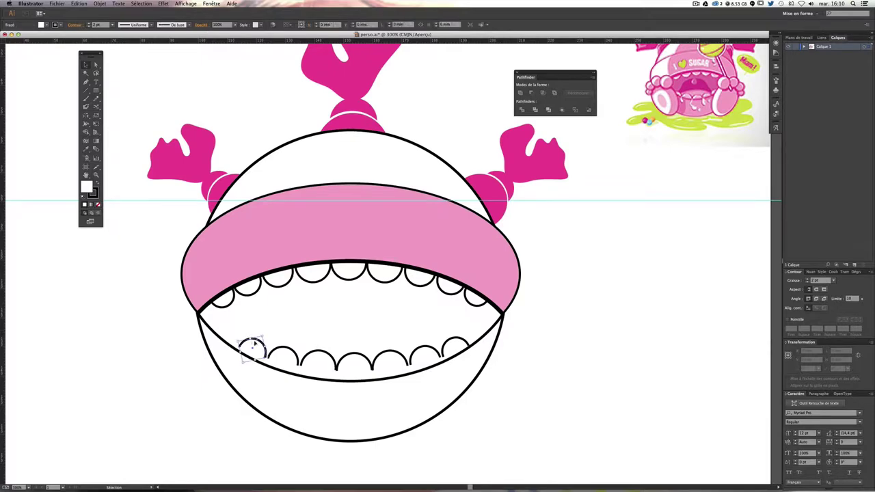
left_click(283, 352, "shift")
left_click(321, 354, "shift")
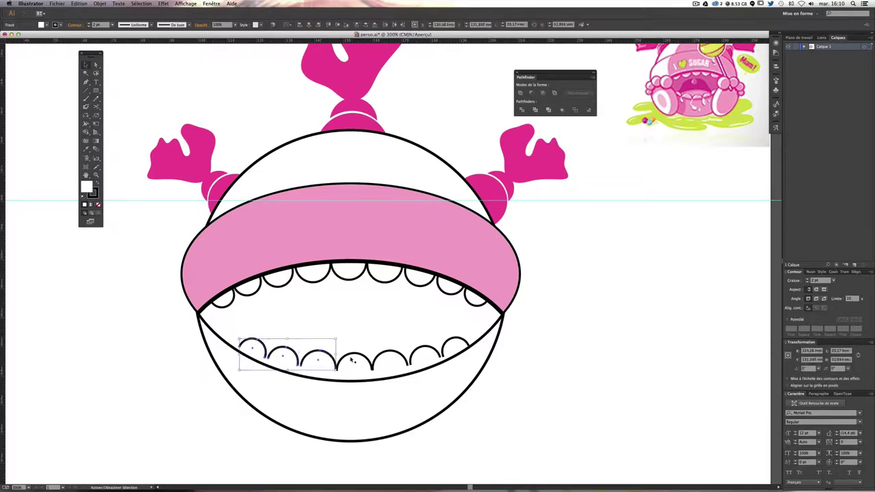
left_click(355, 356, "shift")
left_click(392, 359, "shift")
left_click(425, 356, "shift")
left_click(453, 348, "shift")
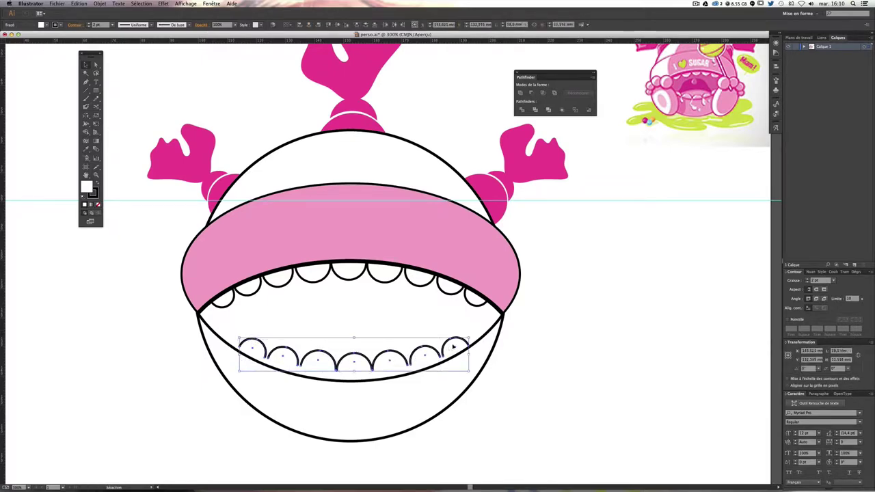
key("Down")
key("Down")
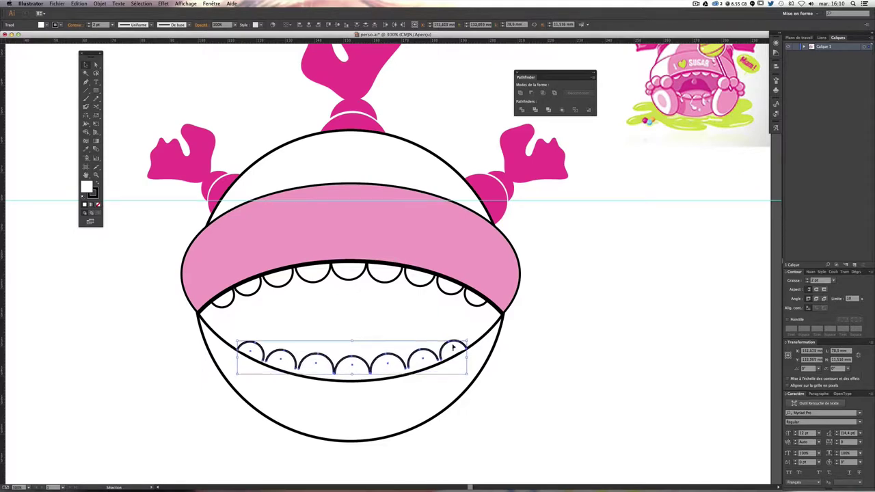
key("Right")
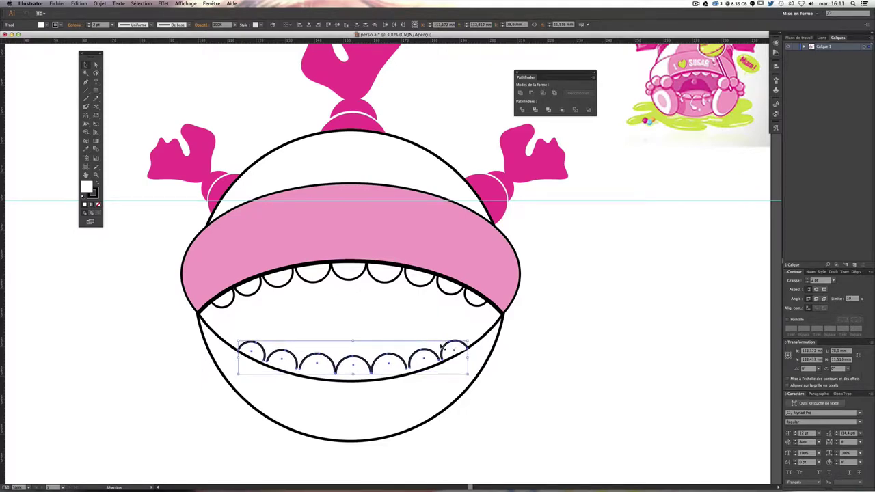
key("Down")
key("Down")
key("Down")
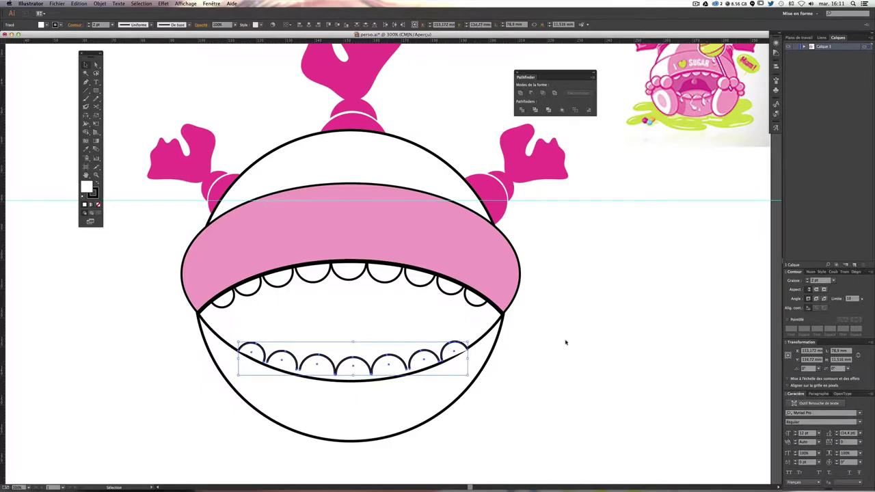
Step: Nudge the second lower tooth down onto the lower lip
left_click(573, 337)
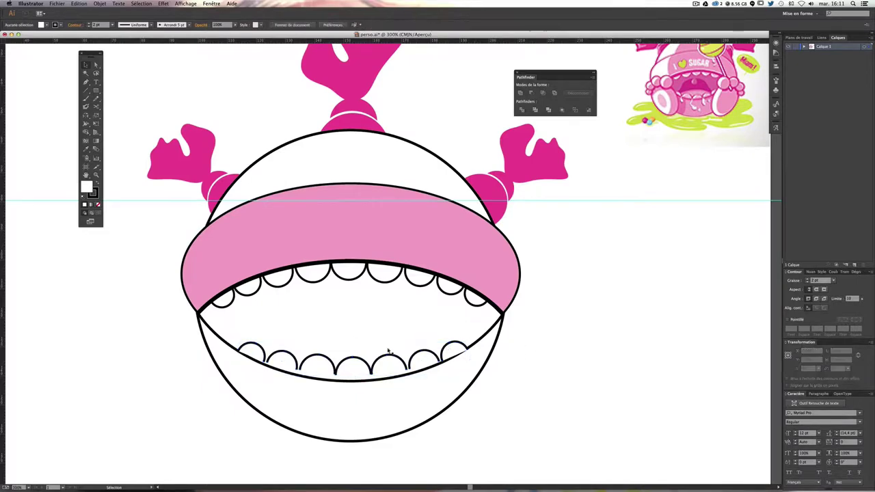
left_click(294, 361)
key("Down")
key("Down")
left_click(335, 359)
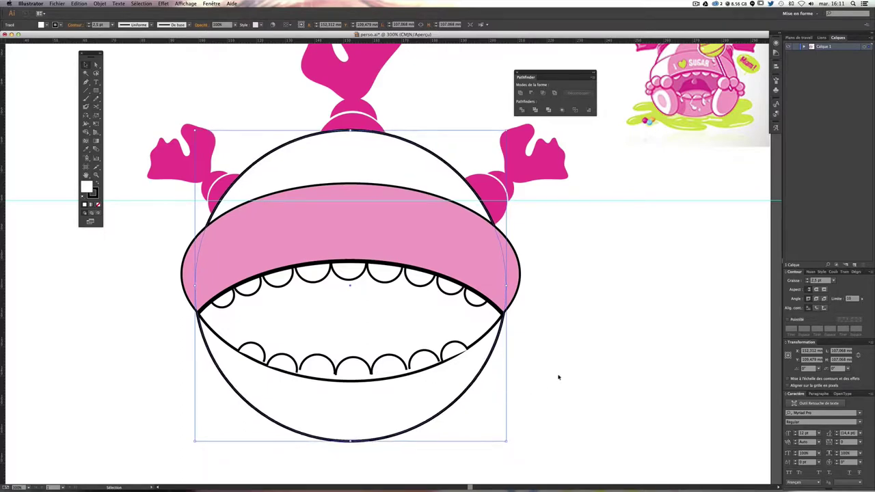
Step: Duplicate a lower tooth one step to the right
left_click(267, 340)
left_click(315, 358)
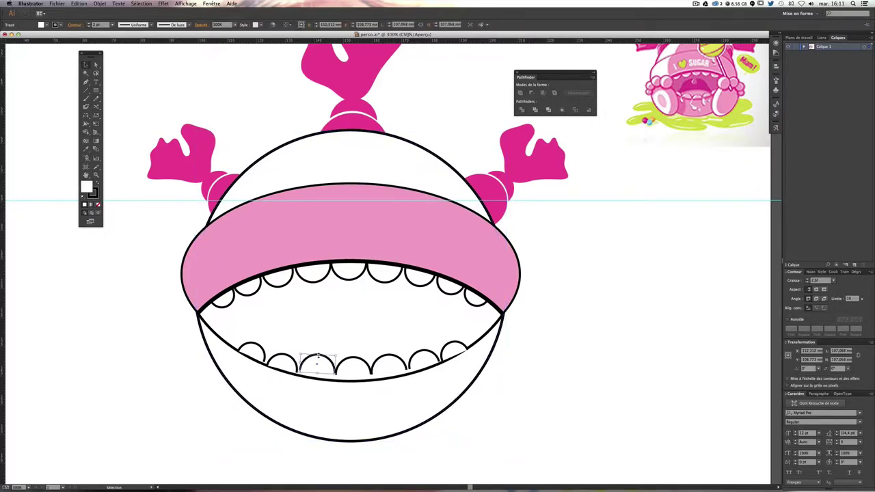
left_click_drag(317, 363, 352, 363)
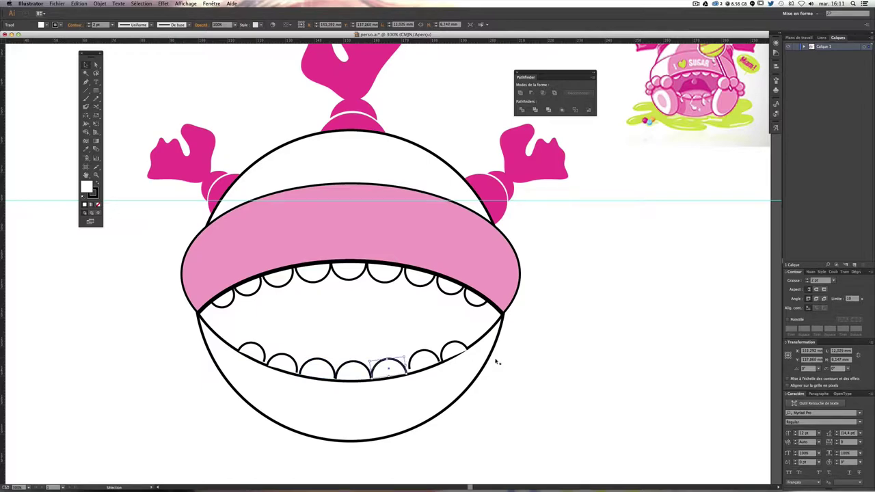
left_click(498, 360)
left_click(422, 354)
left_click(537, 355)
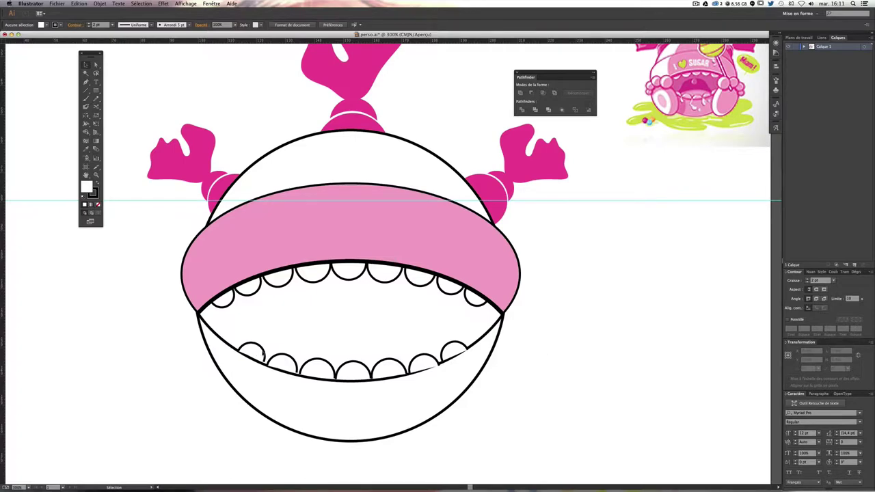
Step: Nudge the middle lower tooth slightly right and down into place
left_click(262, 353)
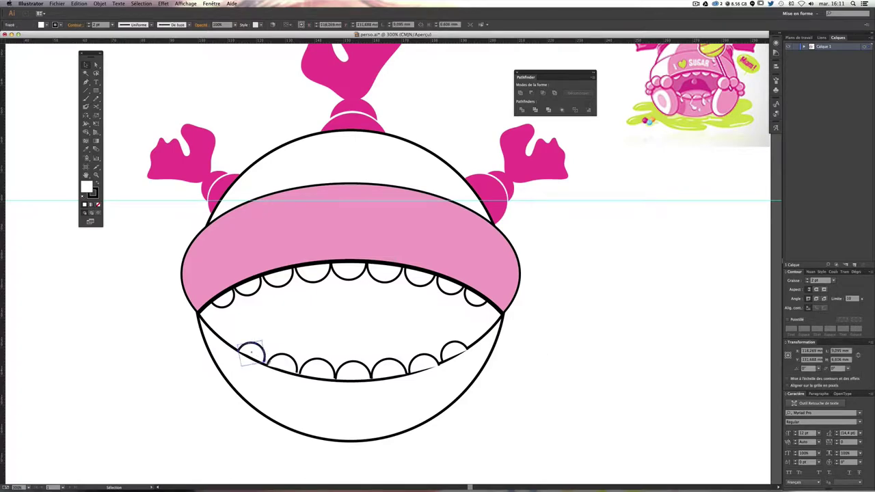
left_click(540, 367)
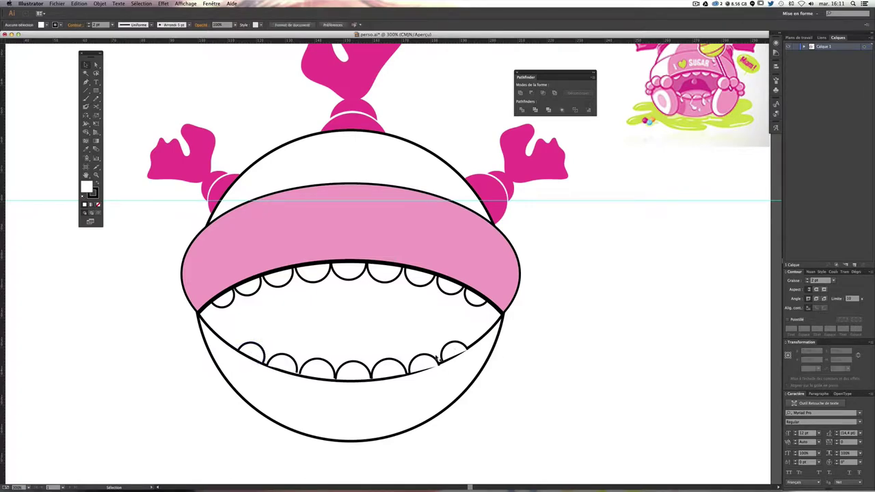
left_click(443, 363)
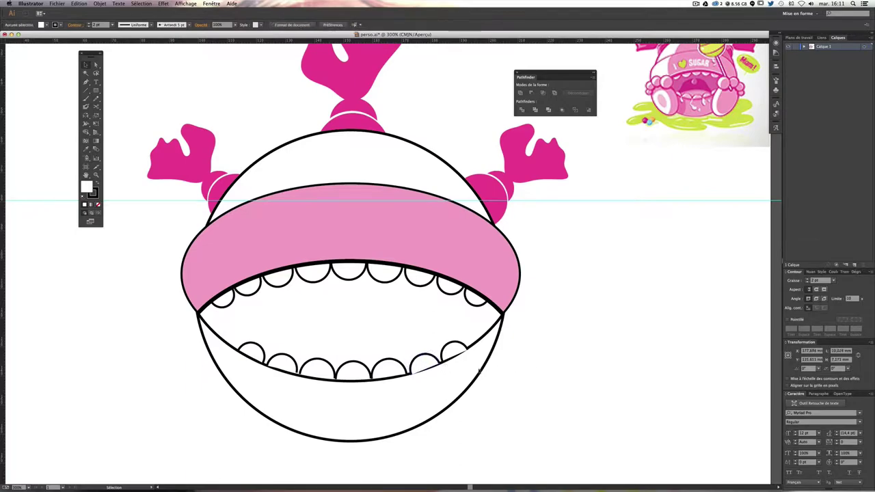
left_click(350, 373)
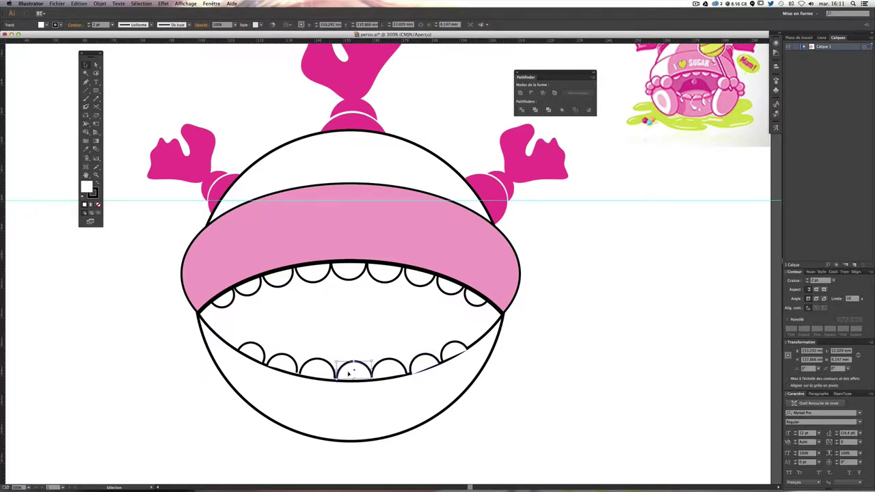
key("Right")
key("Down")
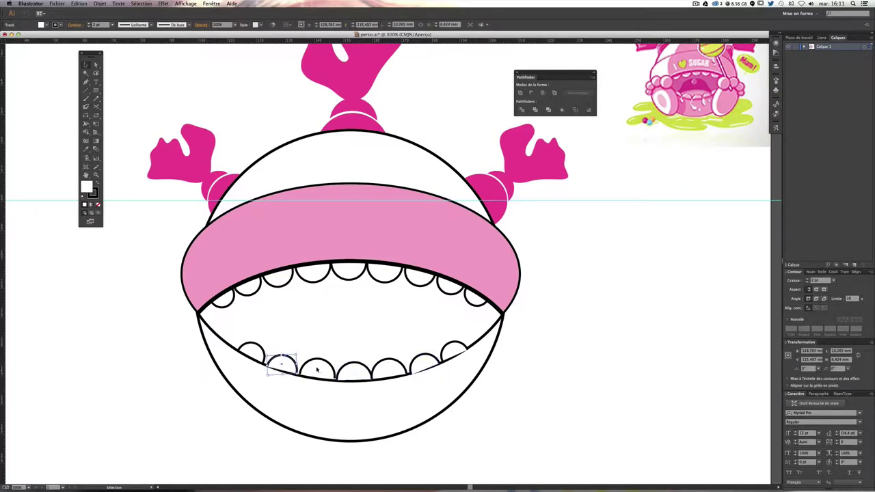
left_click(615, 336)
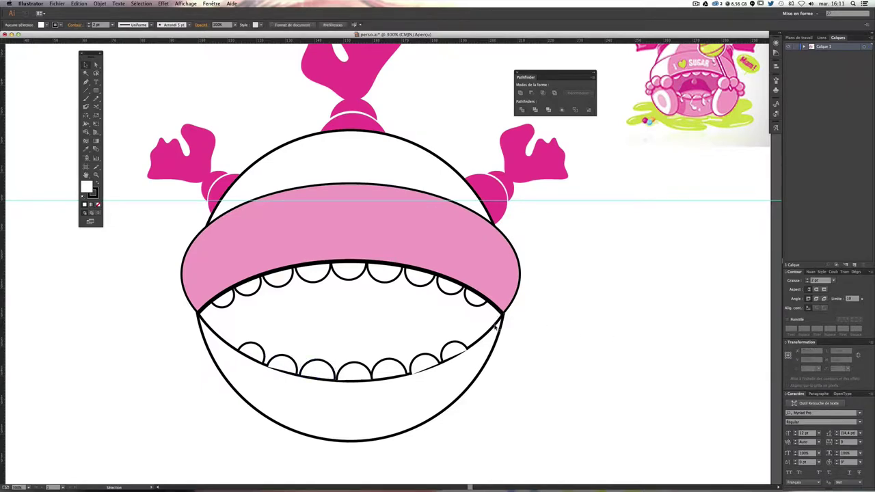
left_click(495, 327)
Step: Paste a copy of the mouth curve, thicken its stroke, and lay it over the lower mouth line
key("a")
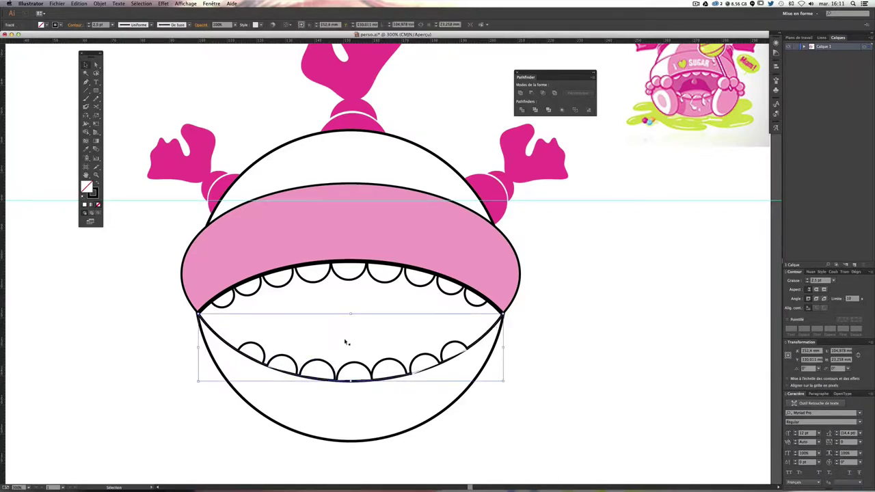
key("ctrl+v")
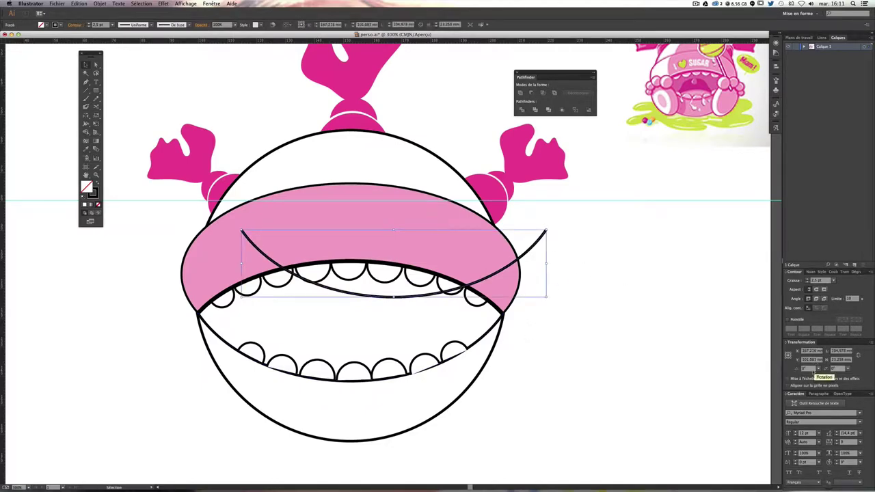
left_click(808, 279)
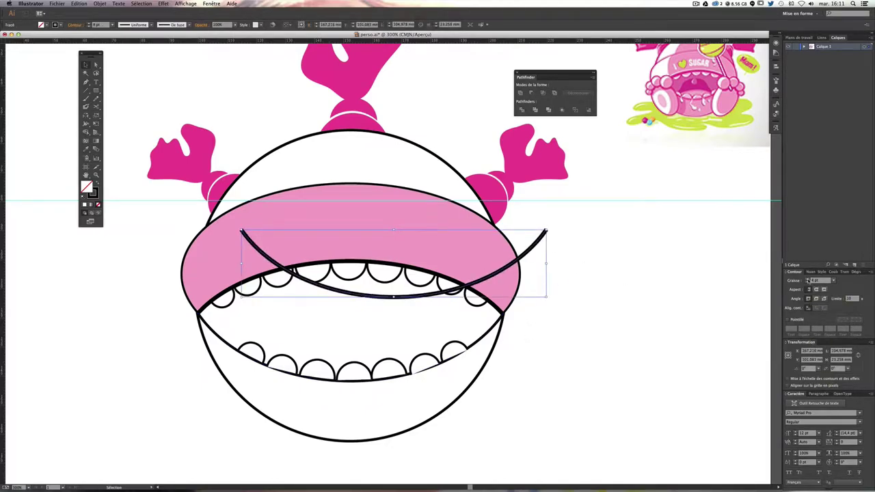
left_click(732, 275)
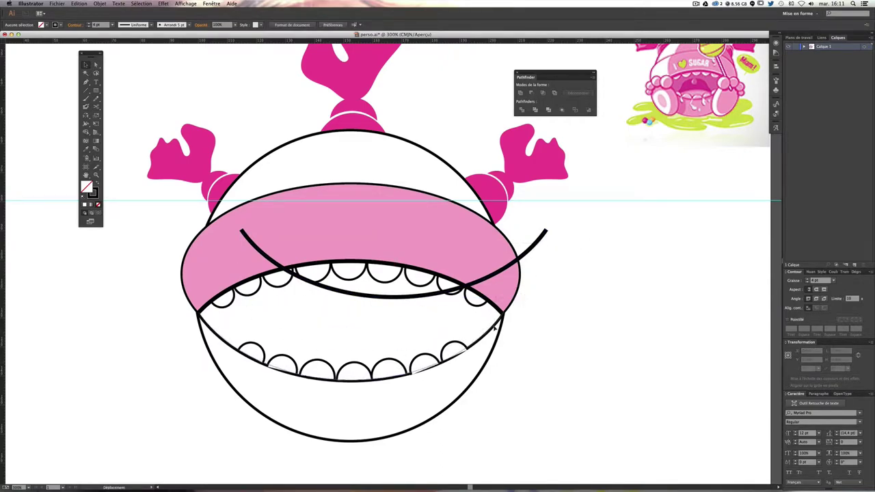
left_click_drag(526, 249, 484, 331)
left_click(611, 328)
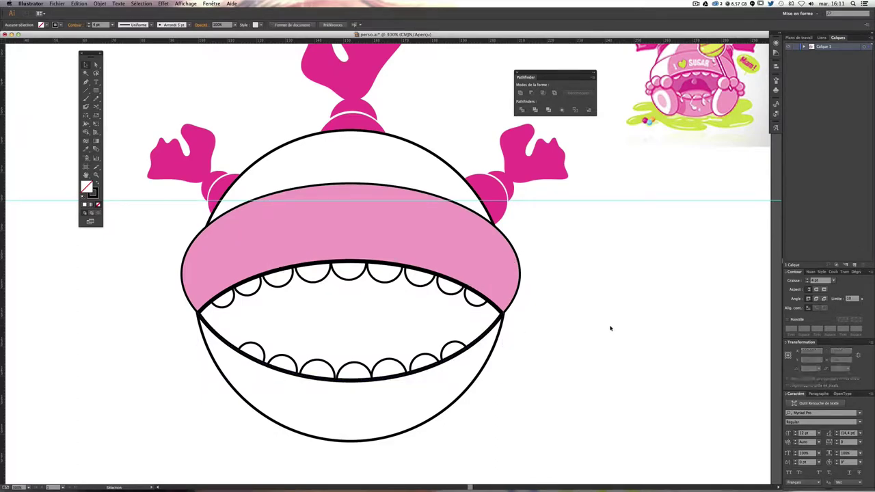
key("ctrl+minus")
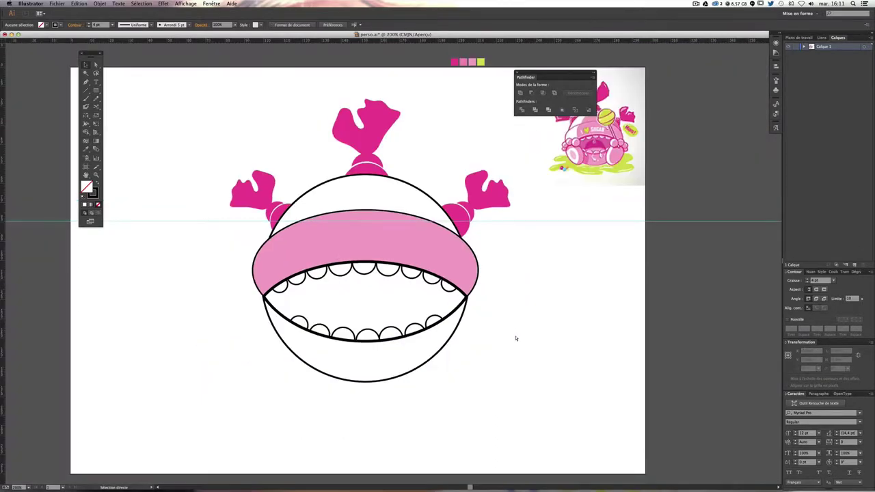
key("ctrl+minus")
key("ctrl+minus")
key("ctrl+plus")
key("ctrl+plus")
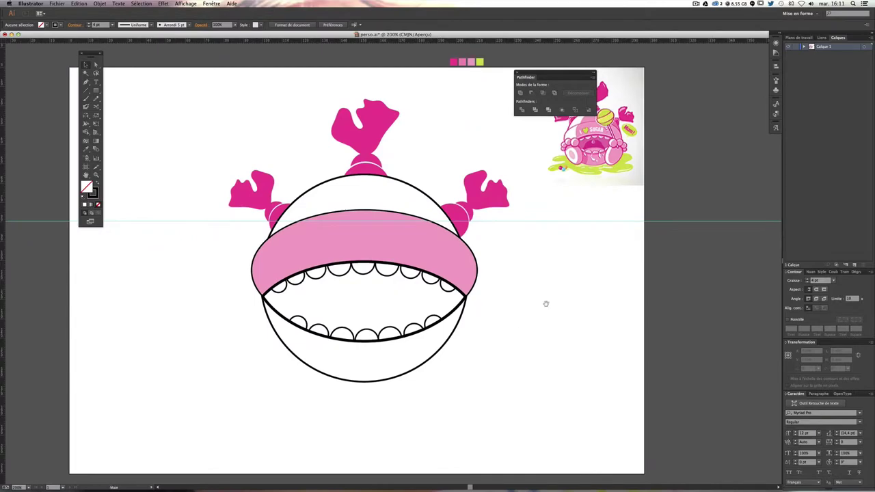
left_click_drag(545, 300, 495, 363)
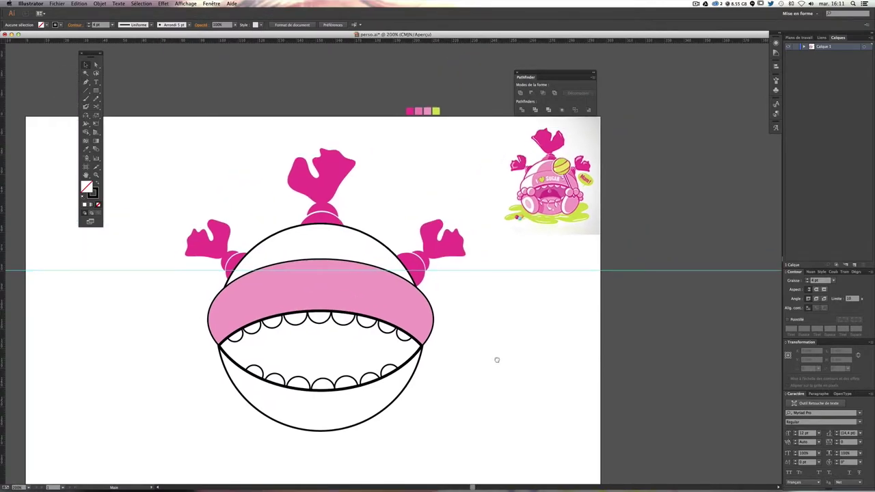
key("ctrl+plus")
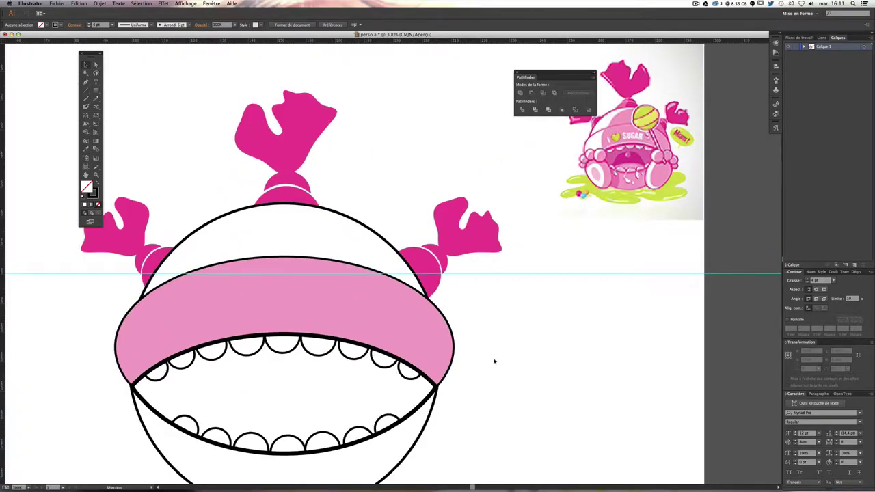
left_click_drag(495, 361, 500, 333)
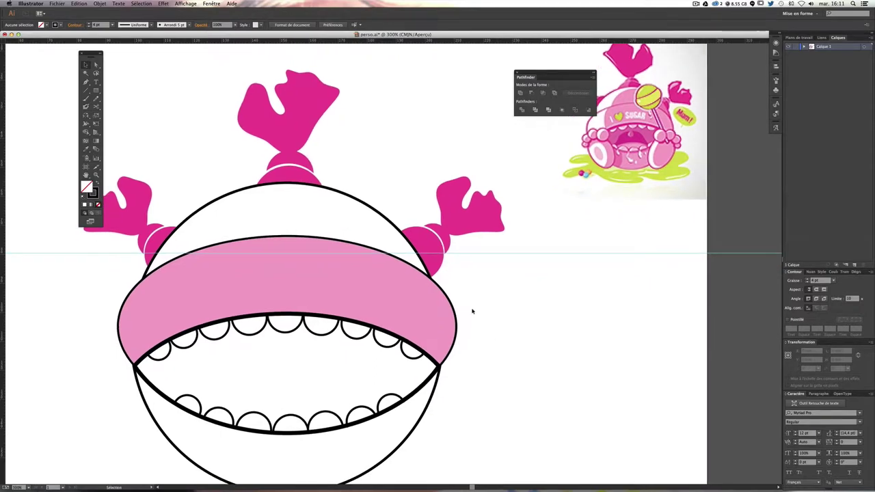
left_click_drag(354, 358, 365, 342)
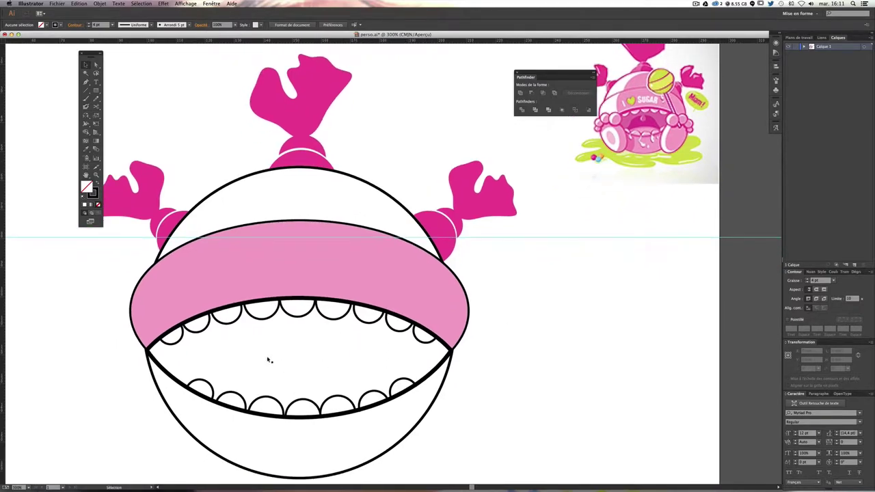
scroll(554, 307, "down", 3)
scroll(555, 307, "left", 3)
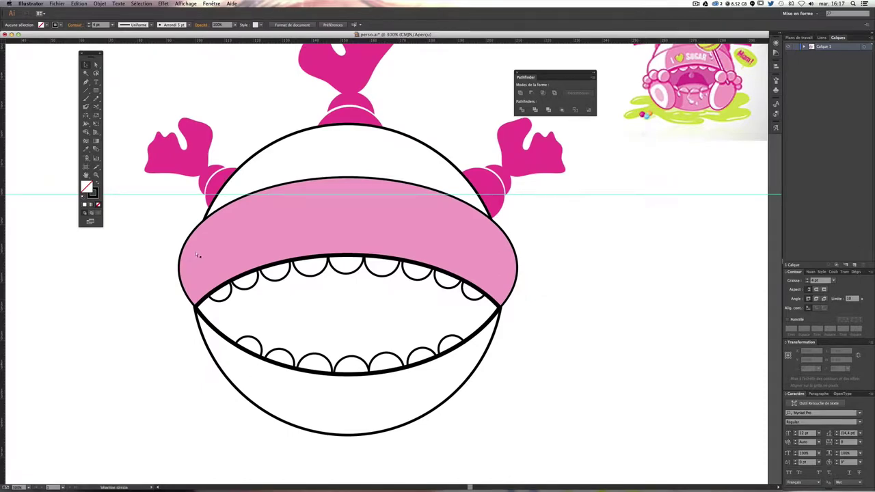
Step: Pick up the pink band's colour as the active fill
left_click(198, 255)
left_click(147, 270)
key("v")
left_click(248, 242)
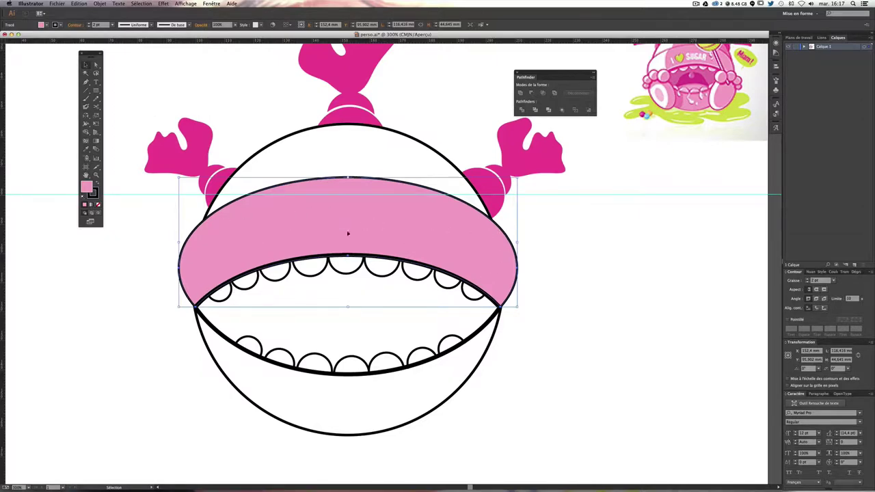
left_click(574, 322)
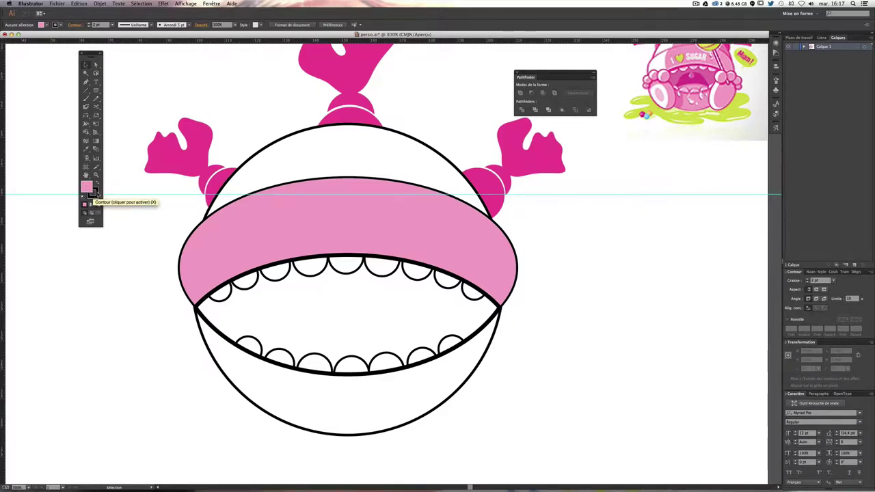
left_click(93, 193)
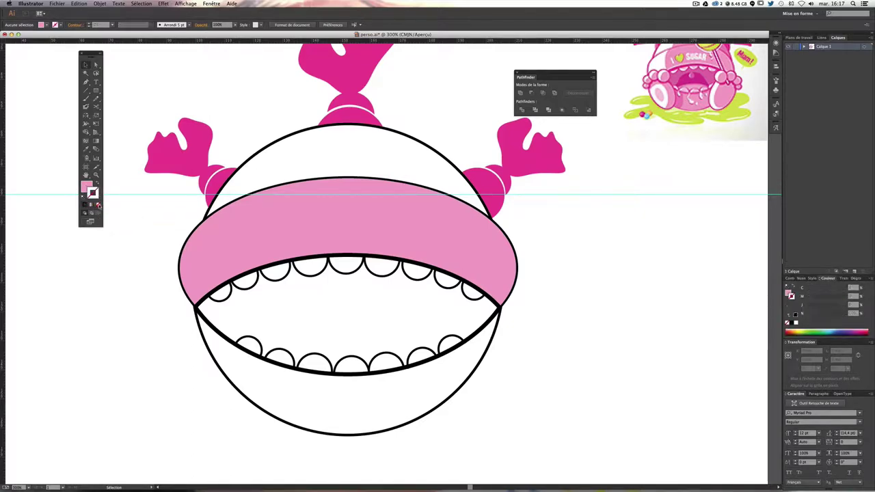
left_click(87, 186)
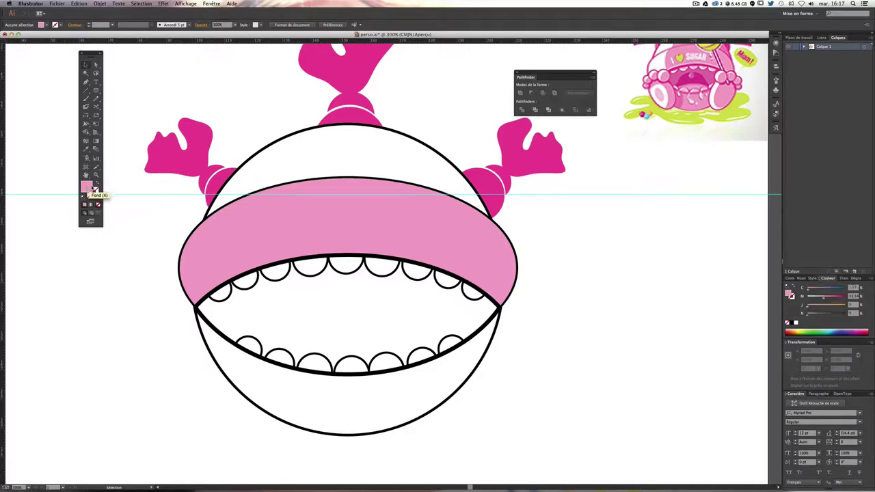
Step: Zoom in on the mouth and start a Pen path at its left corner
left_click(86, 82)
key("v")
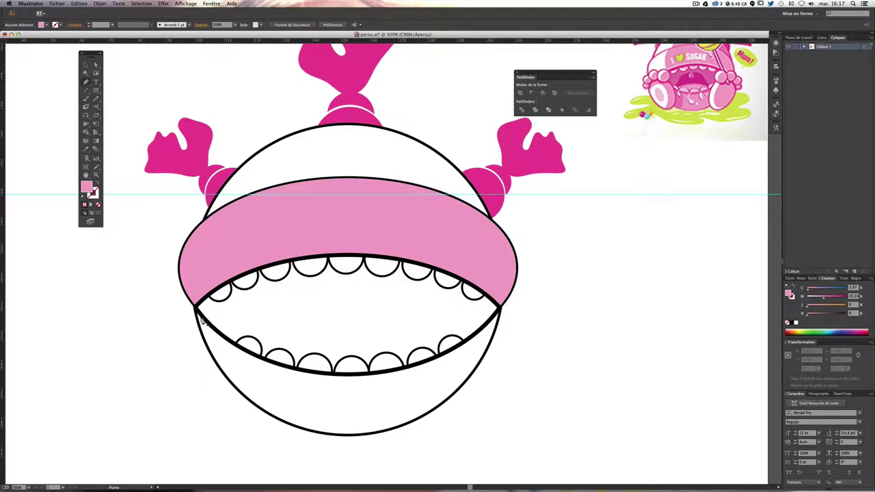
key("ctrl+plus")
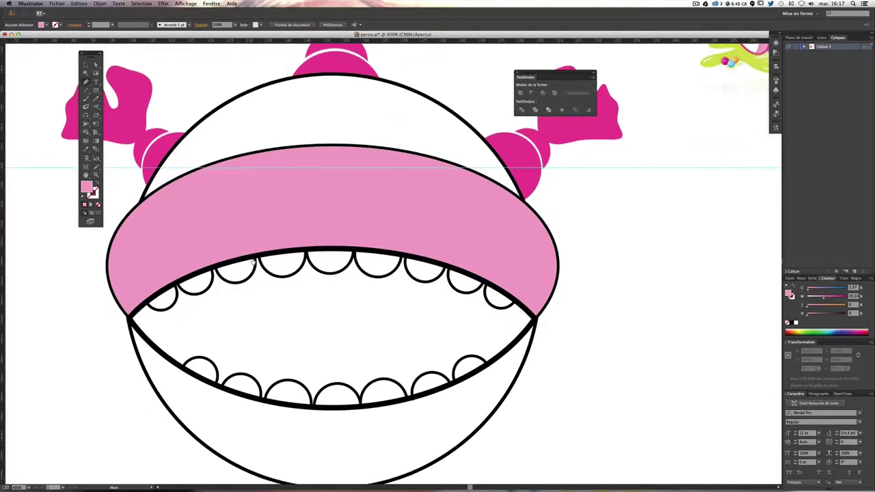
scroll(222, 314, "down", 3)
key("ctrl+plus")
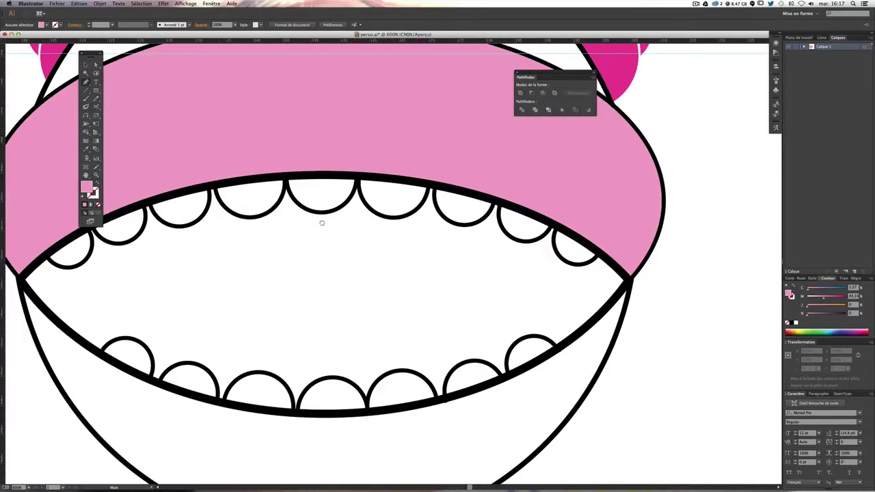
scroll(273, 229, "left", 3)
key("p")
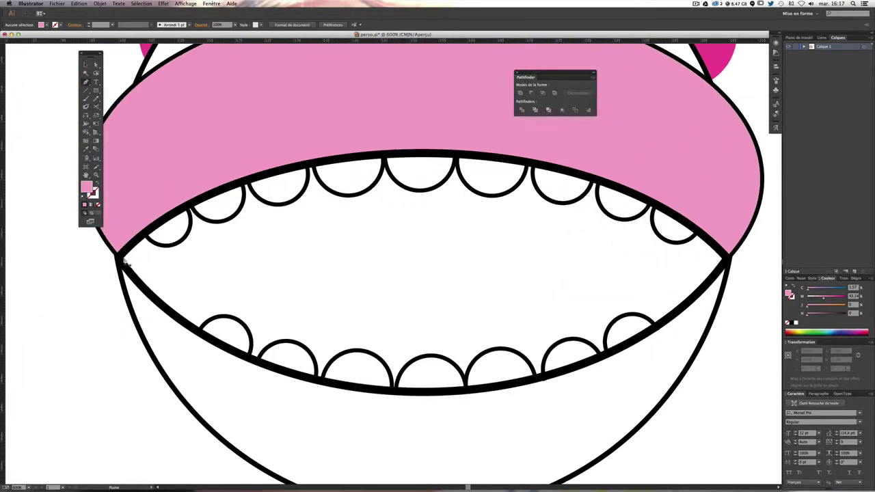
left_click(125, 261, "ctrl")
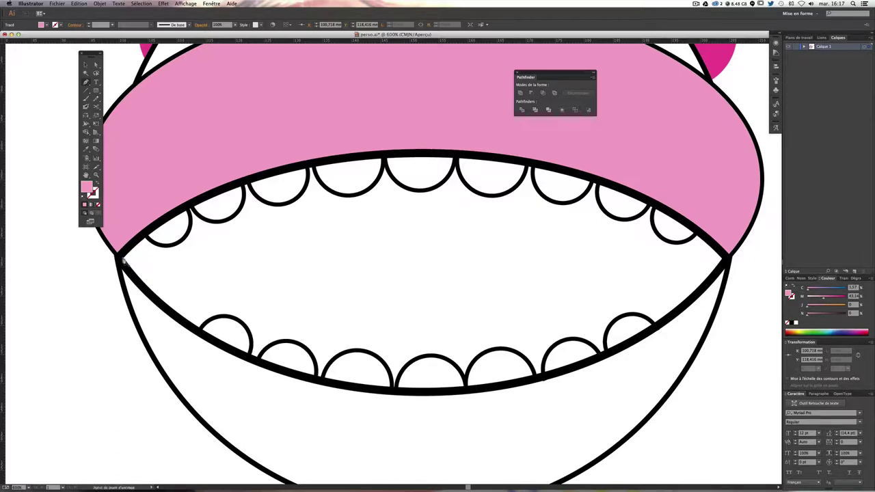
key("ctrl+minus")
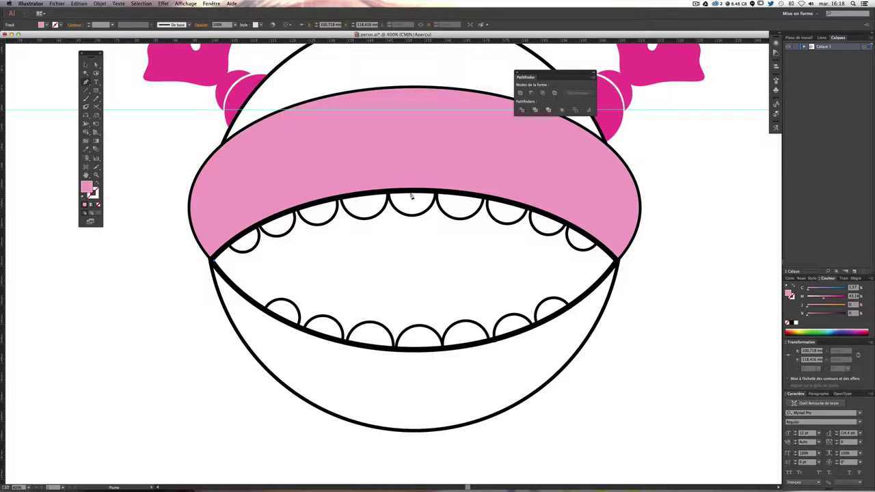
Step: Draw the shape's upper edge along the upper mouth arc to the right corner
left_click(411, 196)
left_click_drag(411, 196, 542, 194)
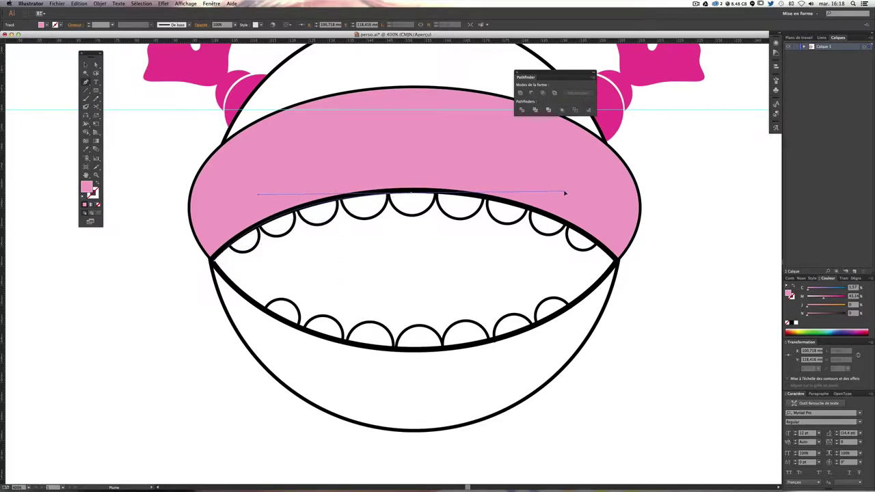
left_click_drag(541, 194, 561, 192)
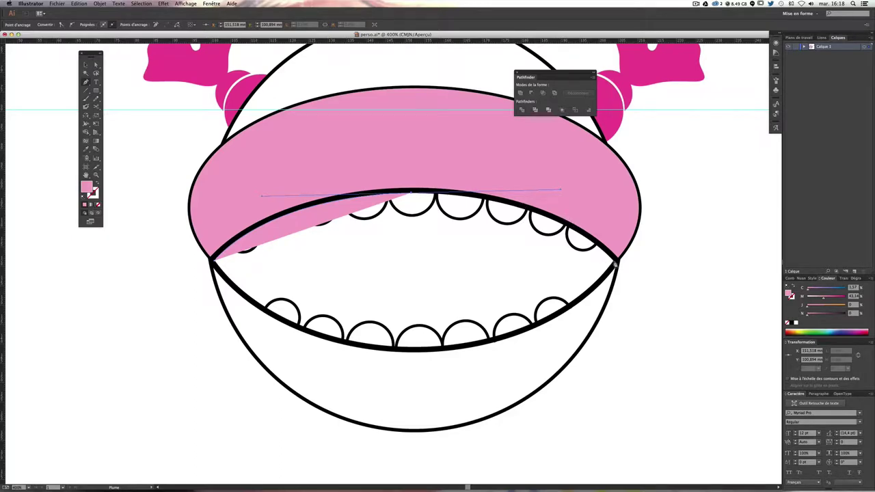
left_click(615, 264)
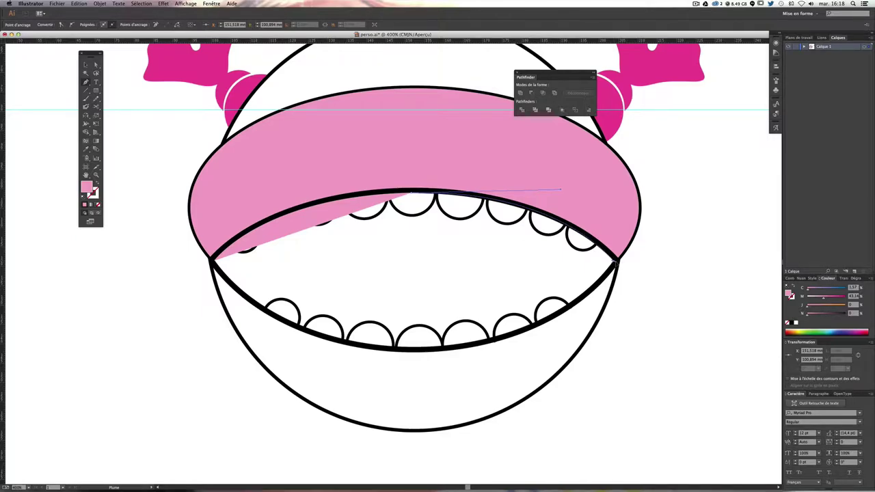
left_click(615, 263)
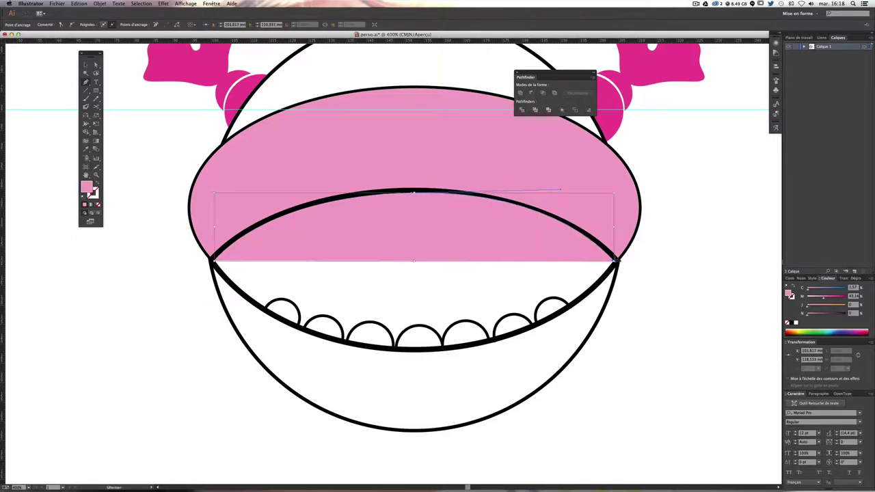
left_click_drag(410, 193, 262, 196)
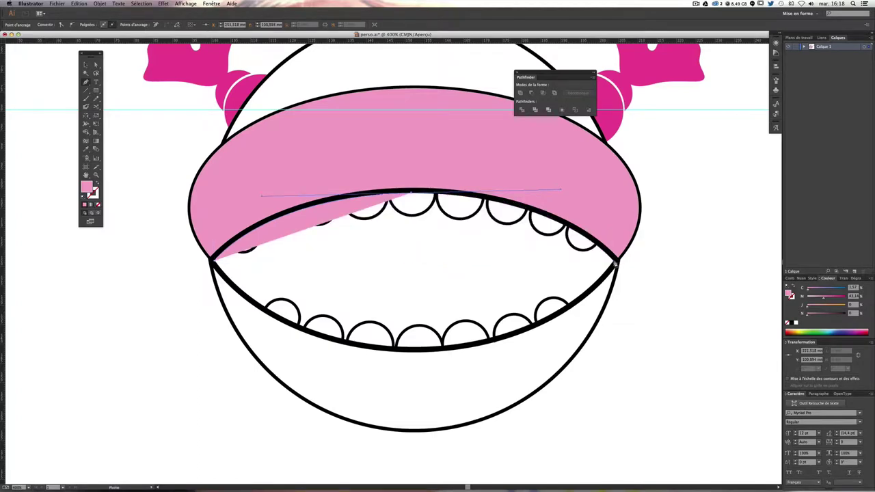
left_click(410, 194)
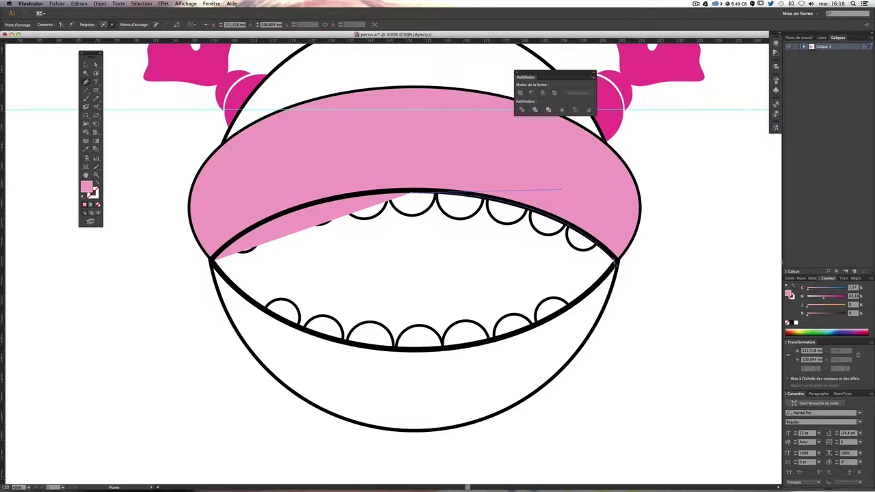
left_click(616, 262)
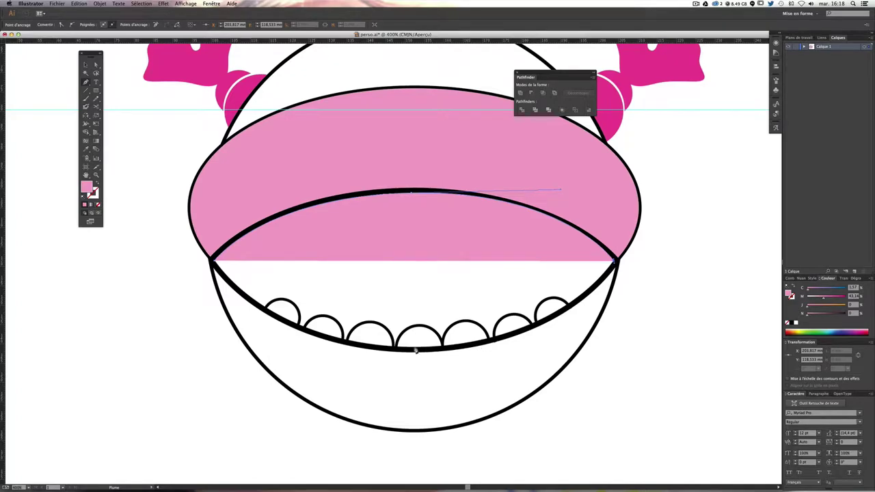
Step: Curve the bottom along the lower lip and close the pink mouth-interior shape
left_click_drag(416, 350, 277, 349)
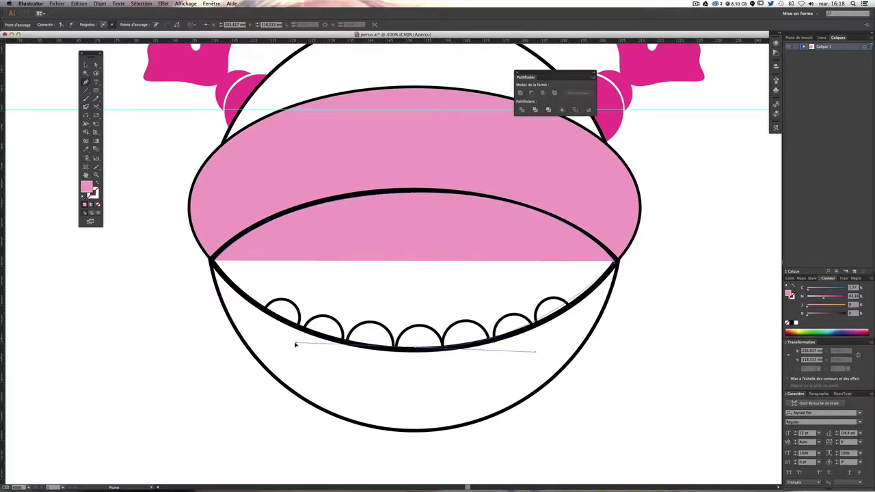
left_click_drag(278, 349, 270, 349)
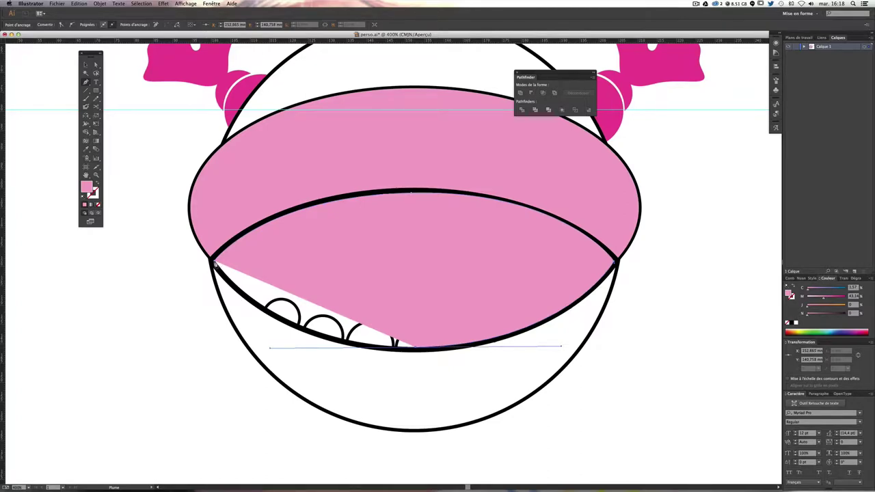
left_click_drag(410, 194, 262, 196)
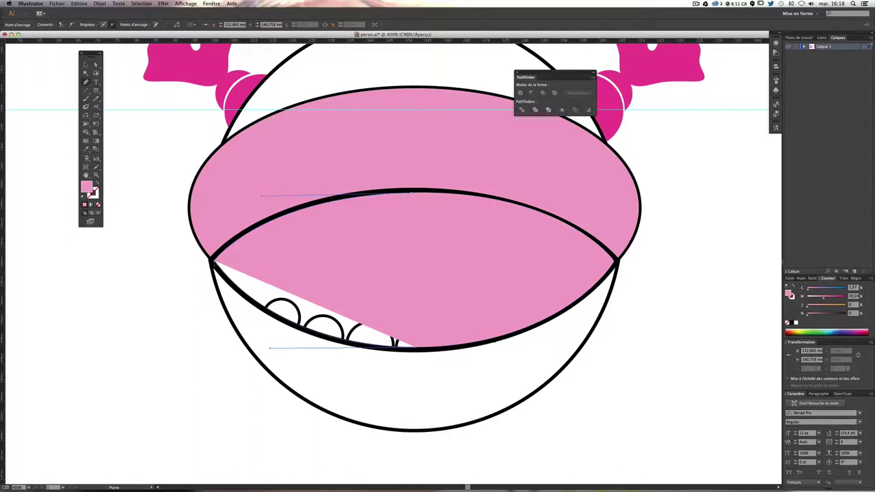
left_click(214, 264)
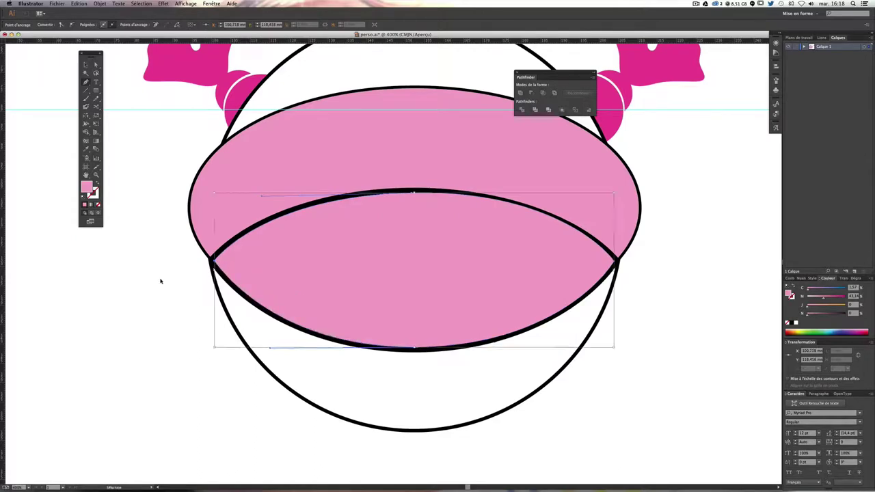
left_click(204, 266, "ctrl")
key("v")
left_click(309, 256)
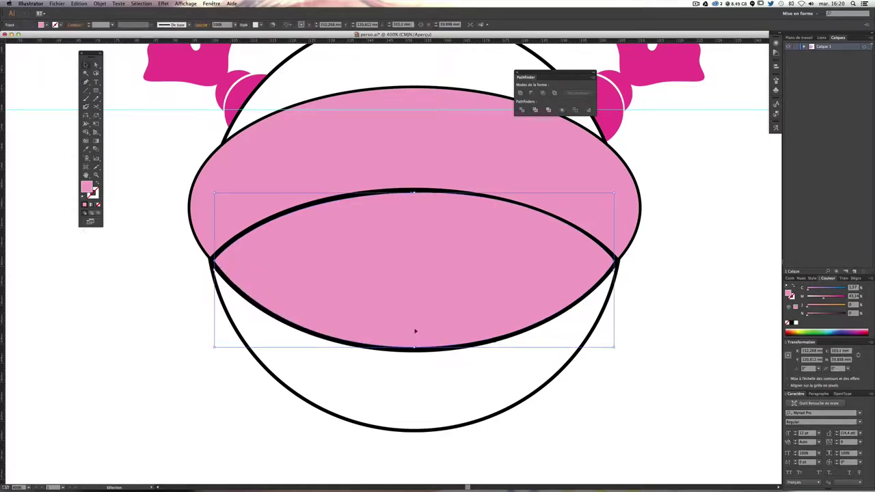
Step: Send the pink mouth-interior shape to the back, behind the teeth rows
left_click(100, 4)
mouse_move(111, 19)
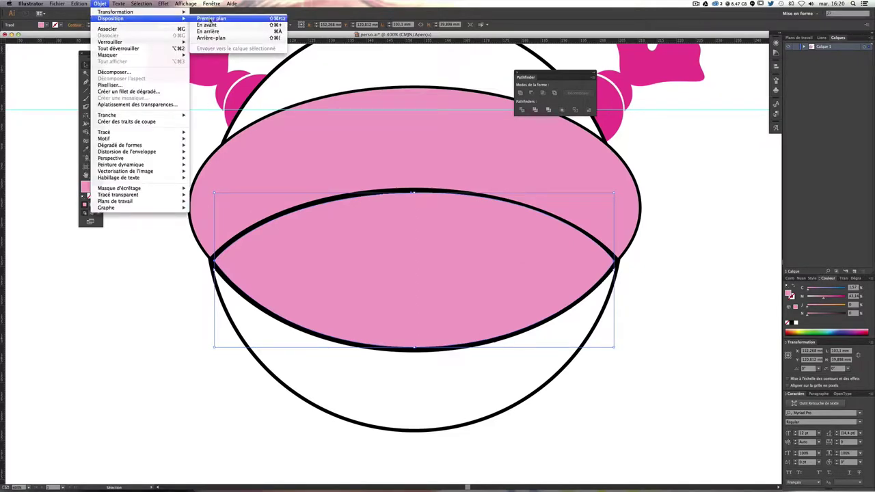
left_click(216, 39)
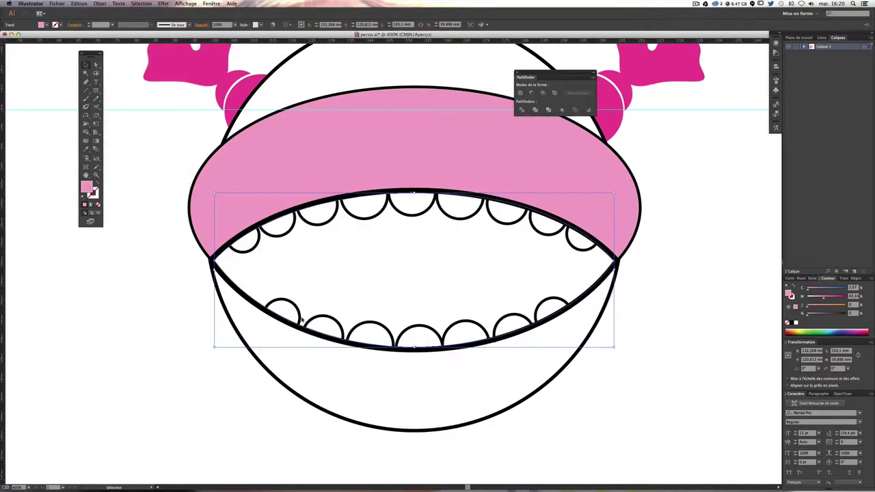
left_click(686, 298)
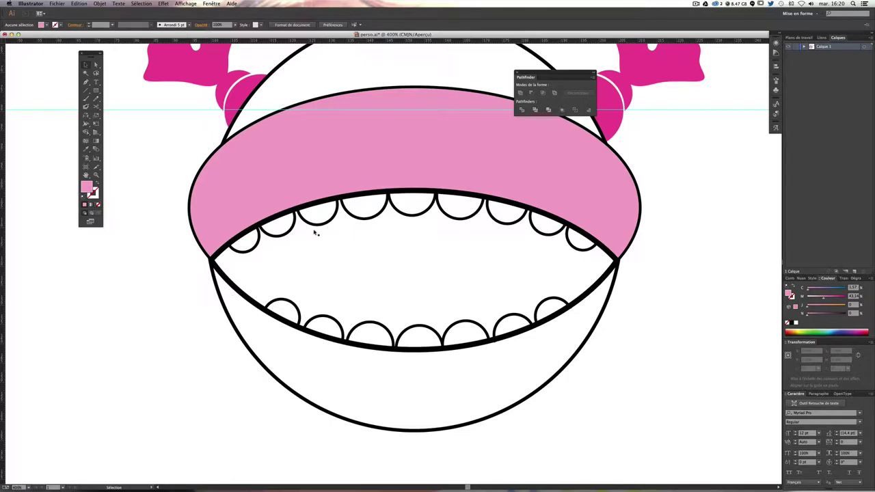
Step: Send the large head circle to the back with Arrière-plan
scroll(317, 235, "up", 1)
scroll(350, 257, "up", 1)
left_click(528, 404)
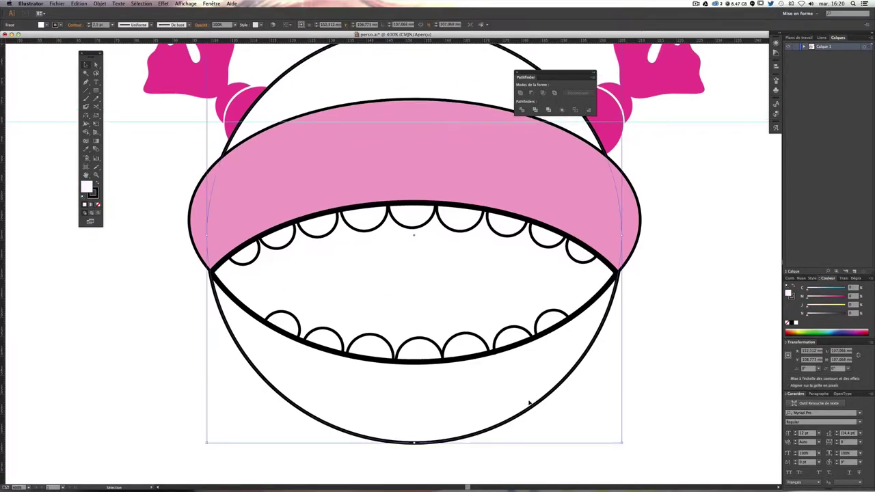
key("ctrl+minus")
scroll(469, 399, "right", 5)
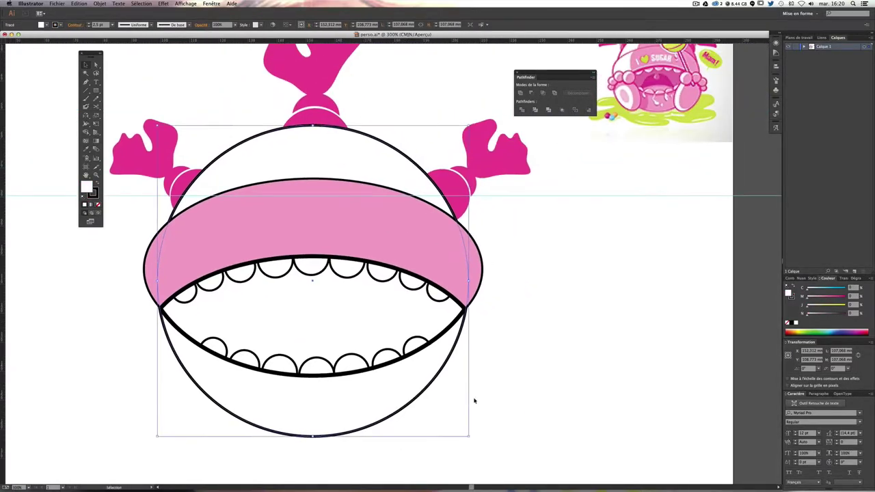
left_click(405, 409)
left_click(98, 3)
mouse_move(109, 19)
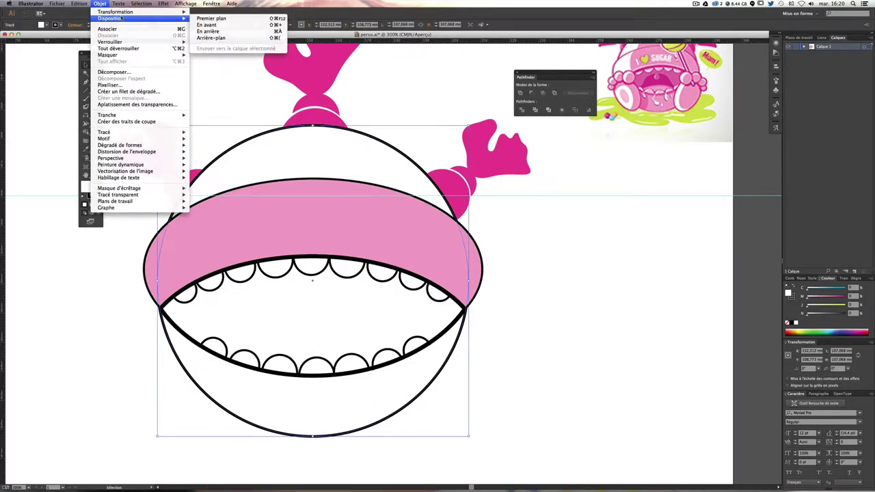
left_click(211, 37)
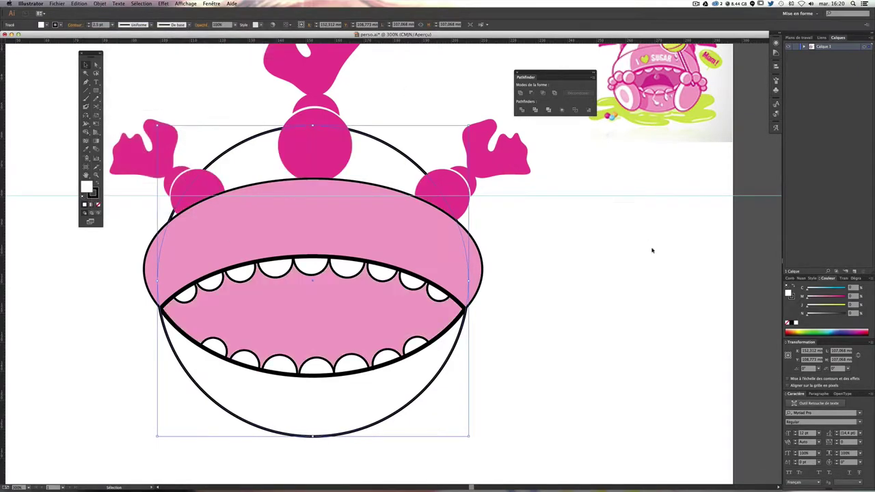
left_click(649, 276)
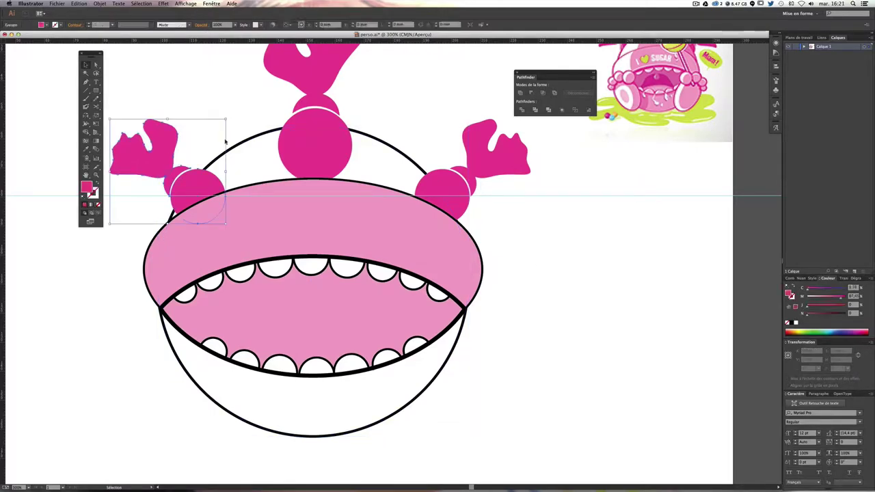
Step: Select the left, top and right wrapper groups and send them behind the head
left_click(157, 158)
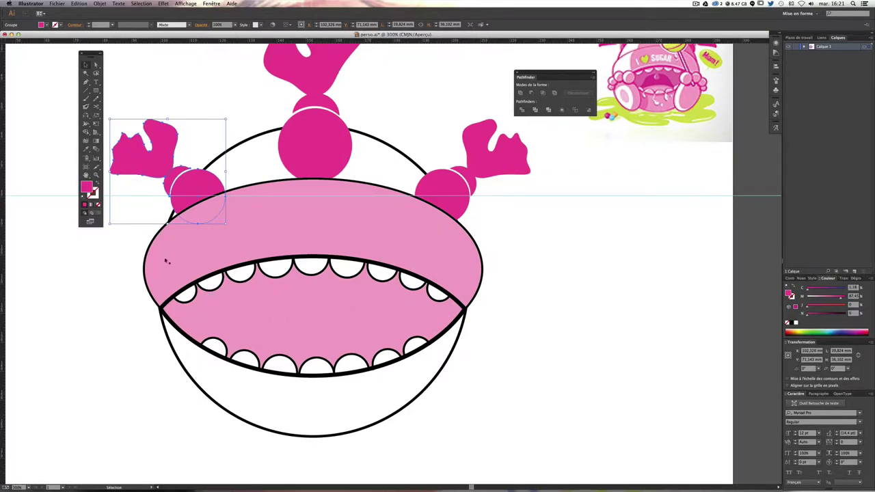
left_click(311, 147, "shift")
left_click(444, 181, "shift")
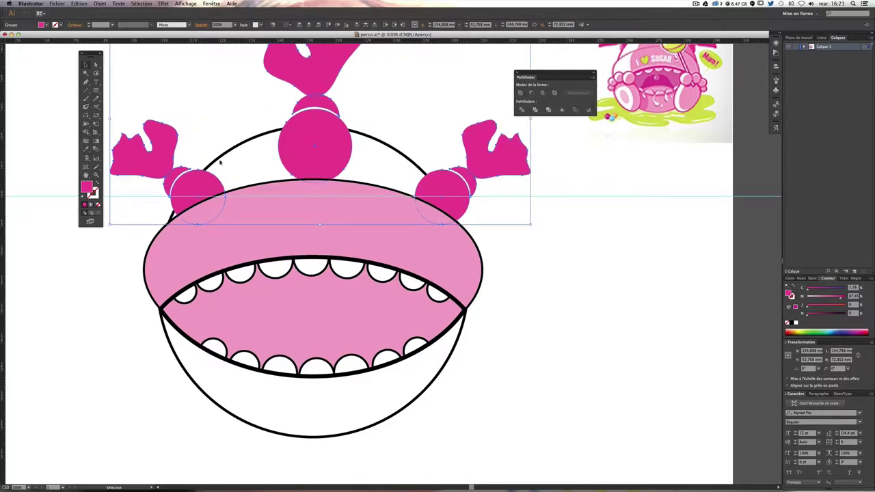
left_click(100, 4)
mouse_move(110, 18)
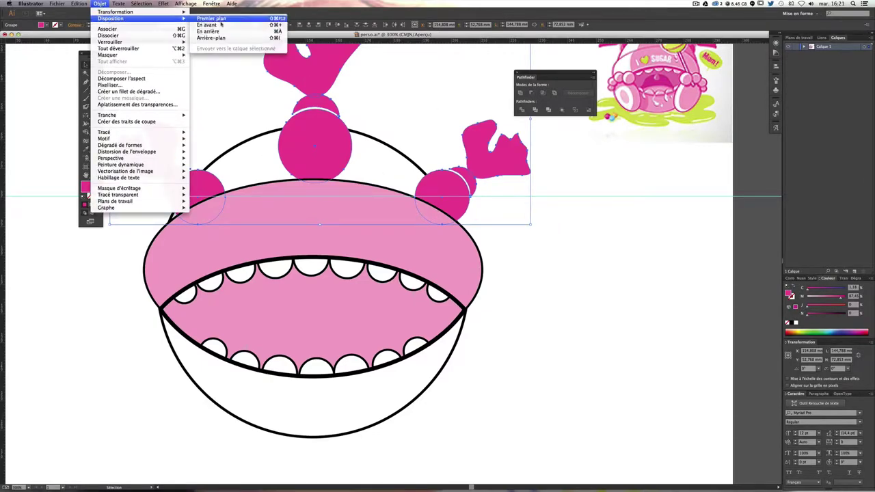
left_click(215, 37)
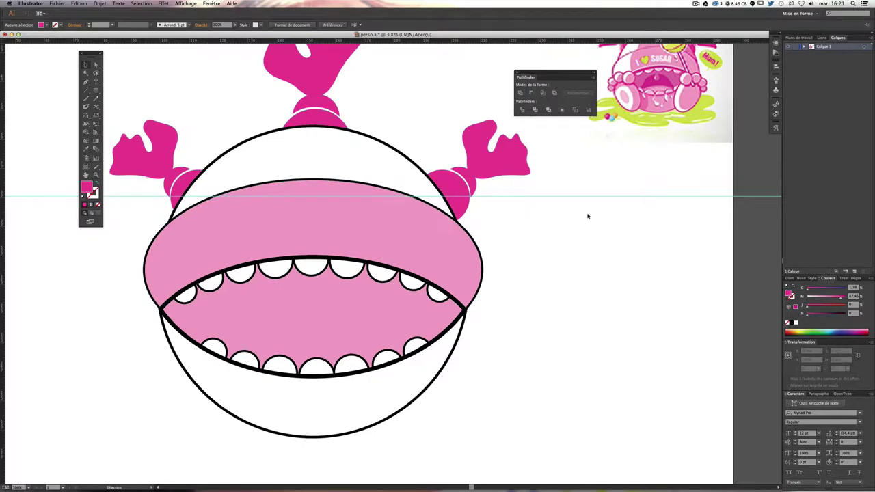
Step: Recolour the mouth interior with the reference mouth's darker saturated pink using the Eyedropper
left_click_drag(587, 216, 615, 234)
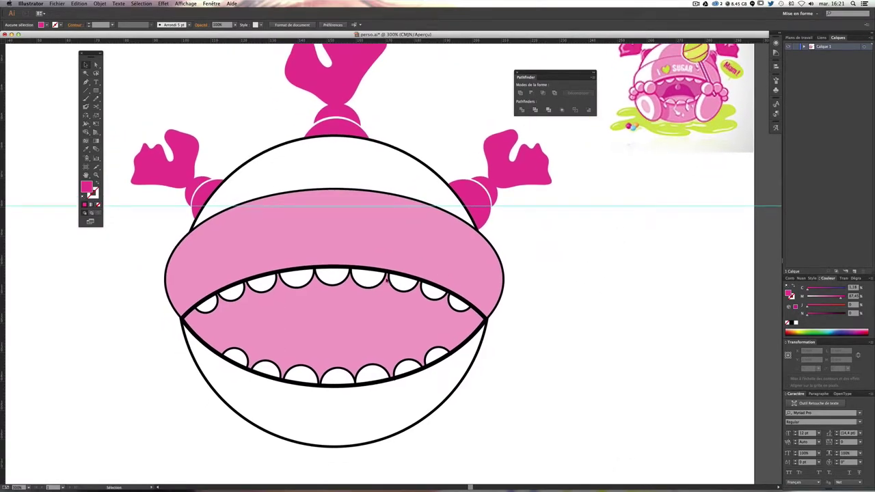
left_click(356, 296)
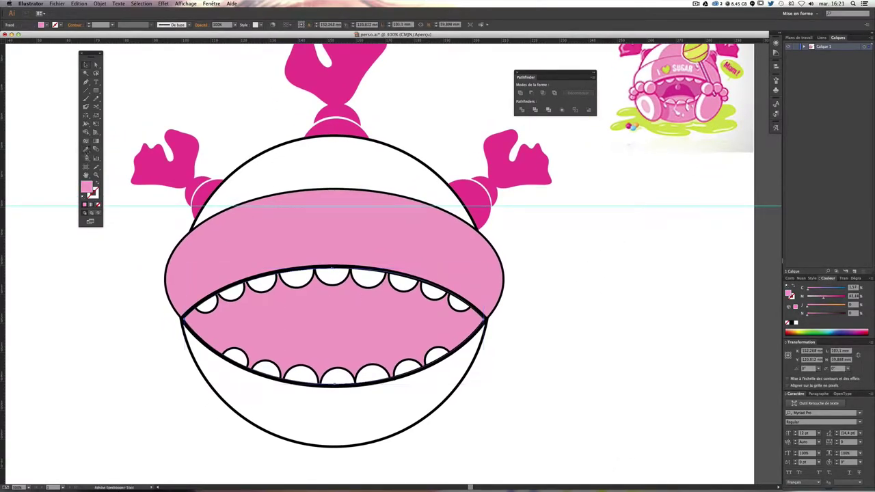
key("i")
left_click(663, 87)
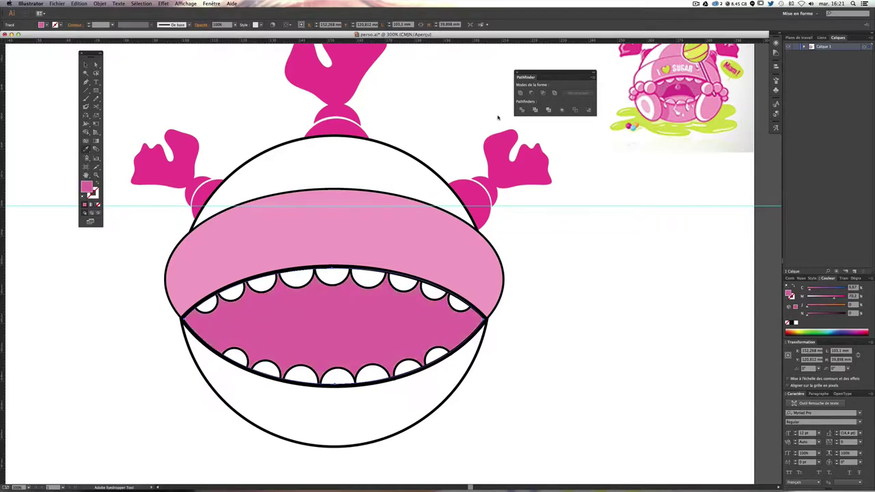
left_click_drag(479, 123, 465, 185)
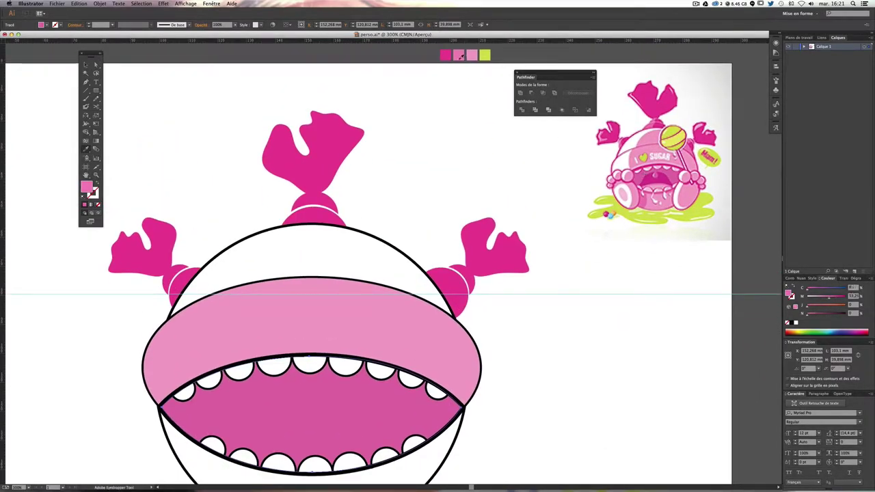
left_click(460, 57)
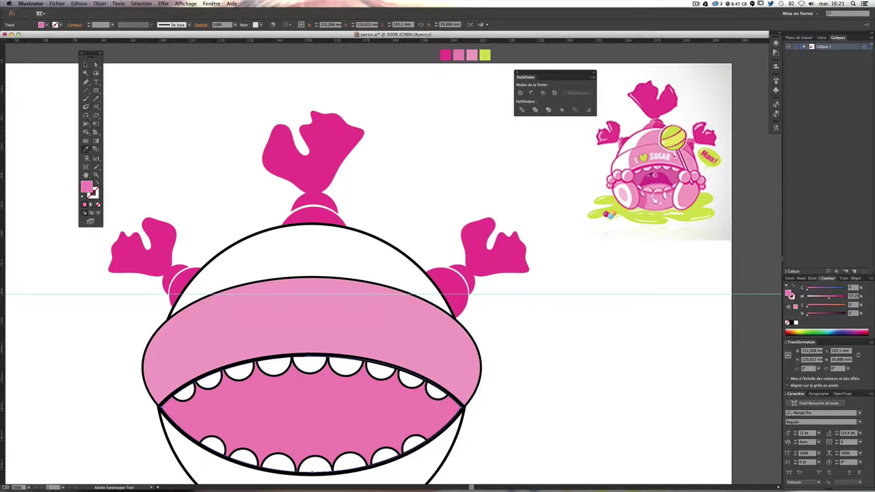
left_click(646, 176)
left_click_drag(639, 211, 634, 164)
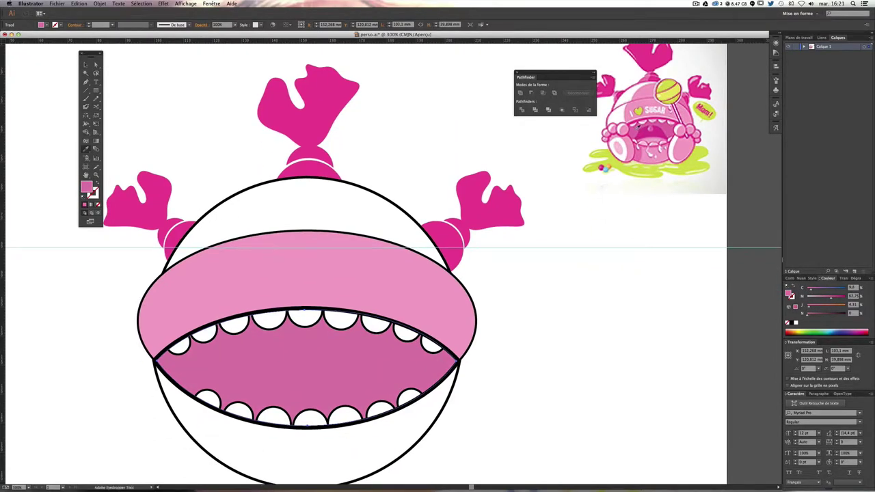
left_click(637, 127)
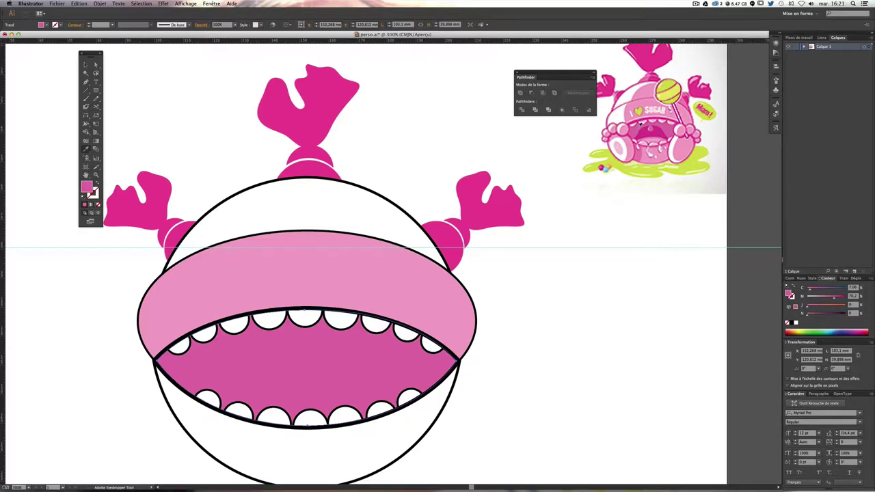
Step: With nothing selected, set Pen drawing colours to no fill and a black stroke
key("v")
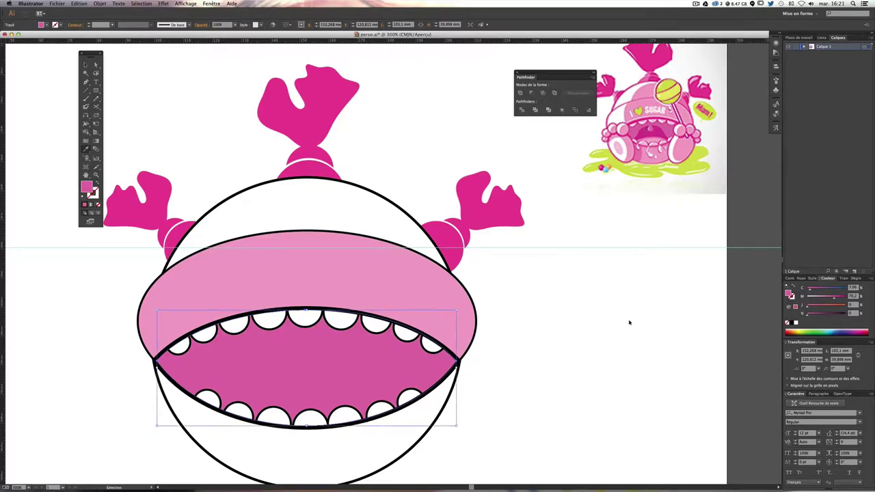
left_click(512, 362)
mouse_move(512, 361)
left_mouse_down()
mouse_move(521, 286)
mouse_move(513, 303)
left_mouse_up()
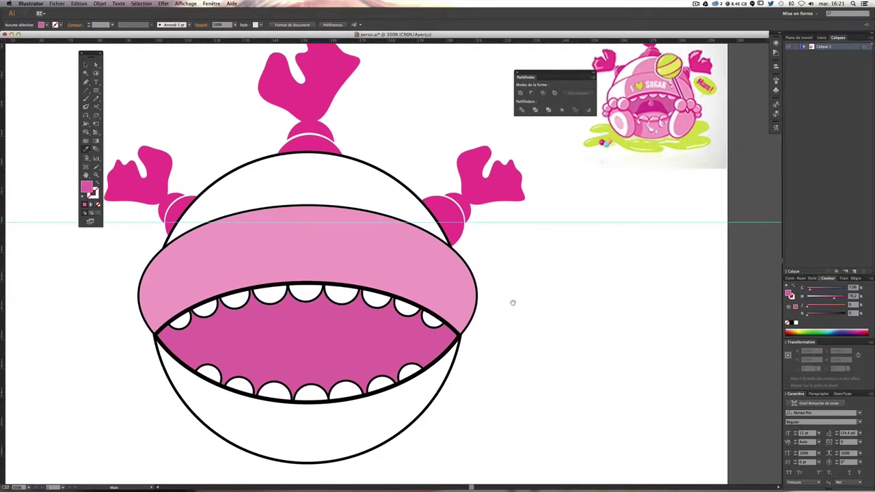
key("i")
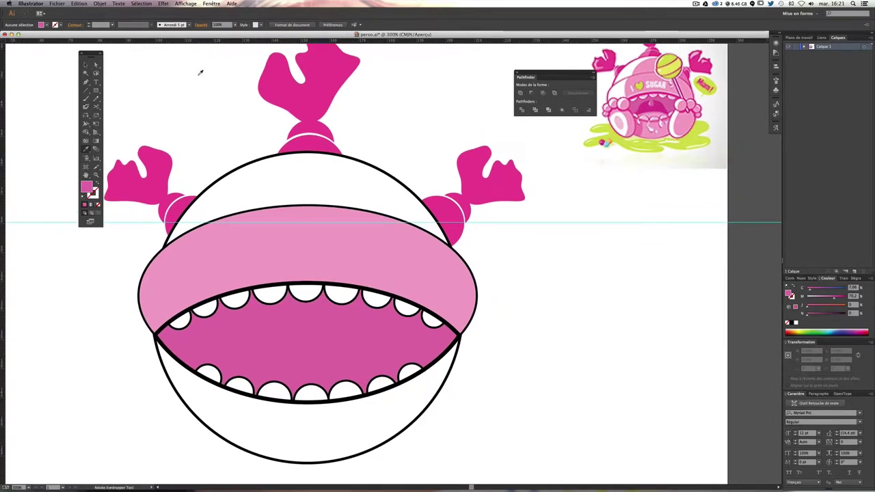
left_click(86, 82)
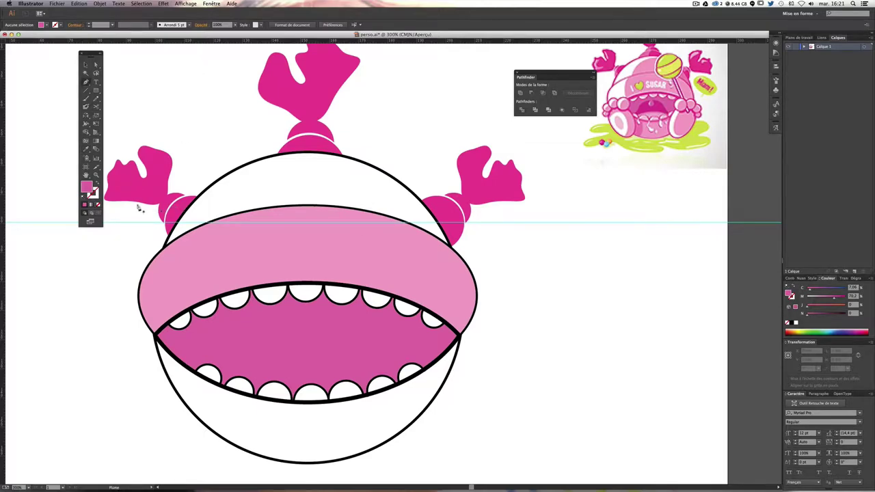
left_click(97, 184)
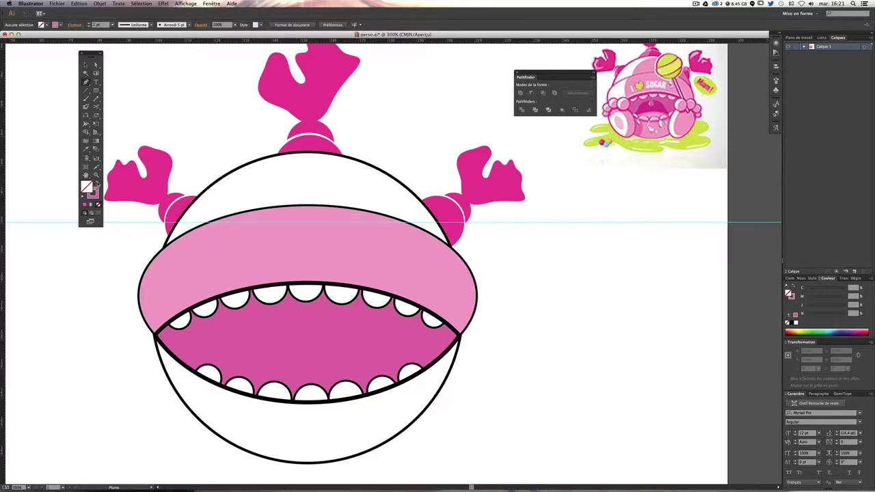
left_click(96, 184)
double_click(93, 195)
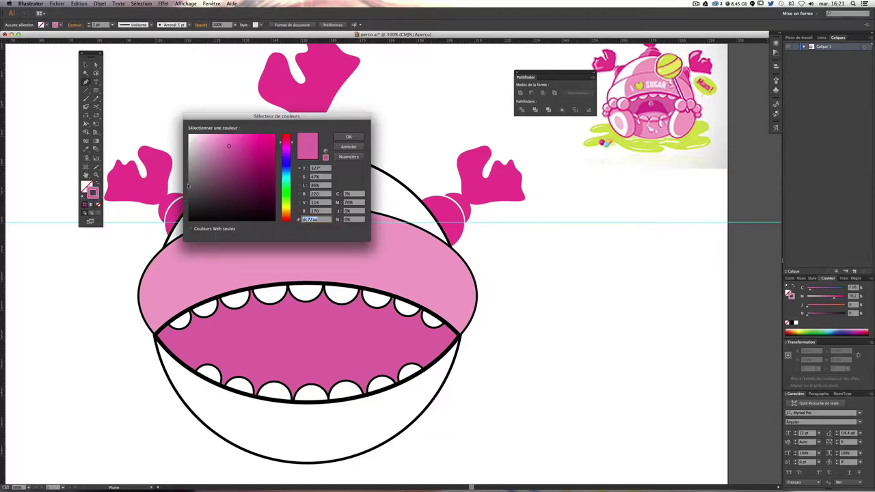
left_click(192, 217)
left_click(348, 137)
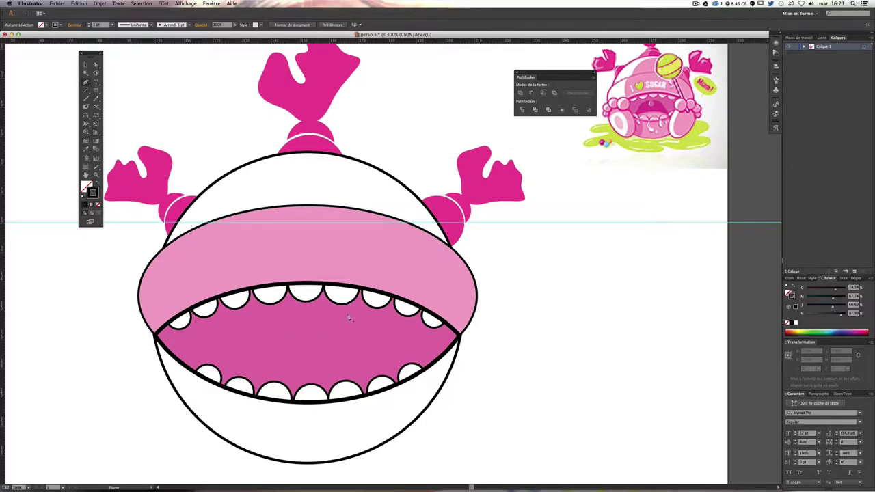
Step: Paint a freehand tongue in the mouth and fill it with magenta sampled from the arms
left_click(85, 99)
mouse_move(241, 376)
left_mouse_down()
mouse_move(273, 335)
mouse_move(328, 318)
mouse_move(379, 374)
mouse_move(367, 387)
mouse_move(286, 396)
mouse_move(246, 388)
mouse_move(239, 375)
left_mouse_up()
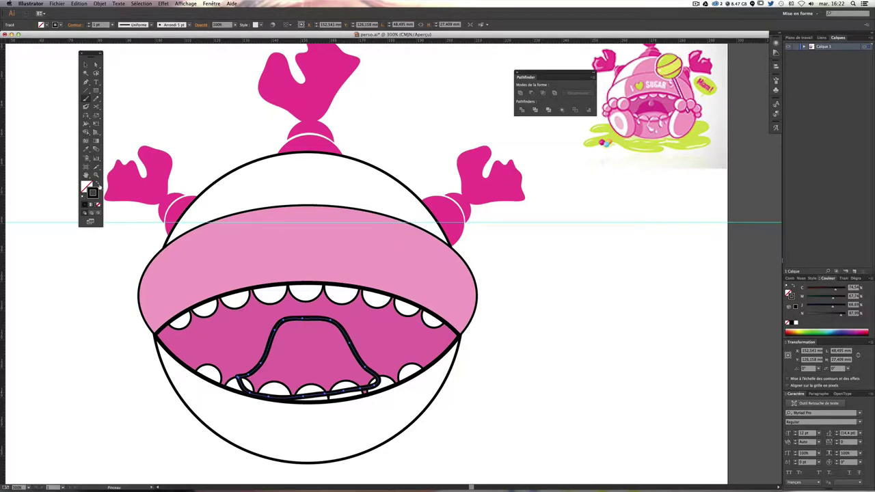
left_click(87, 149)
left_click(646, 105)
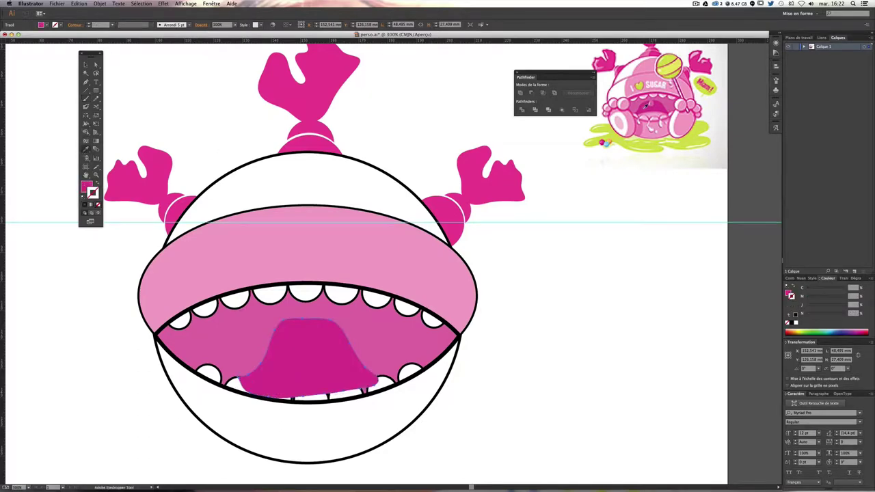
key("a")
left_click(623, 356)
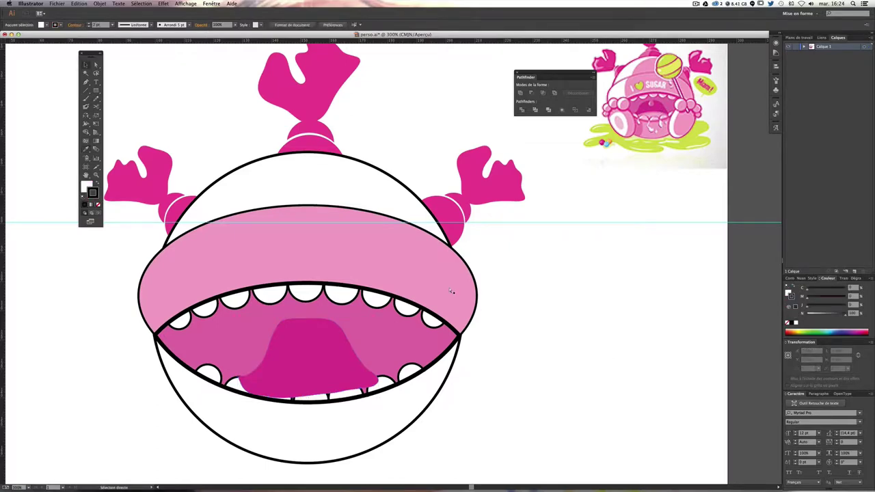
scroll(451, 291, "up", 1)
scroll(398, 322, "down", 2)
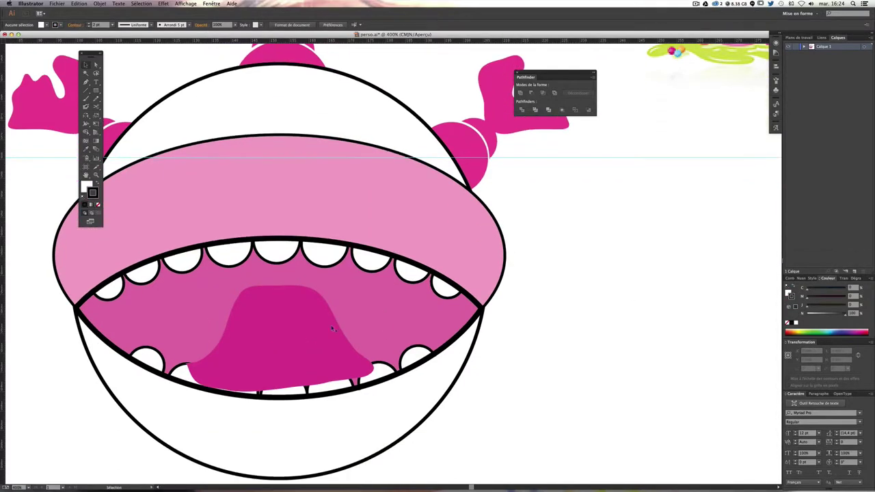
Step: Select the whole lower teeth group without the tongue
left_click(277, 348)
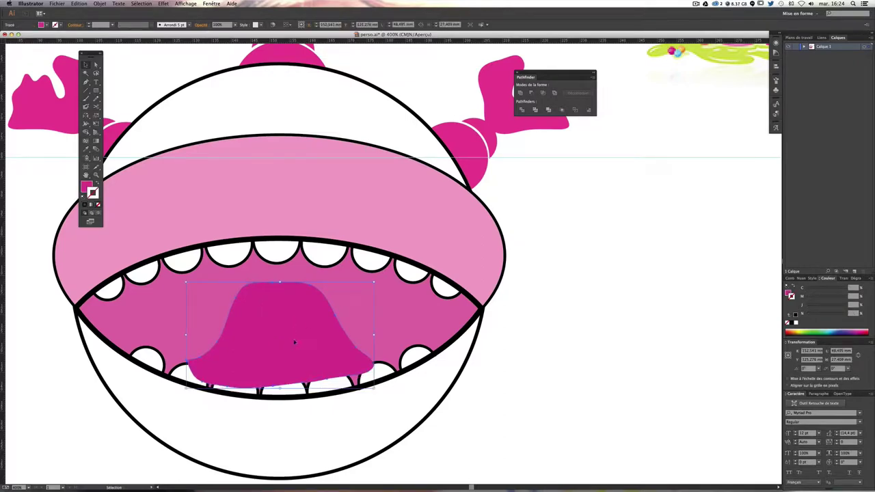
left_click(564, 342)
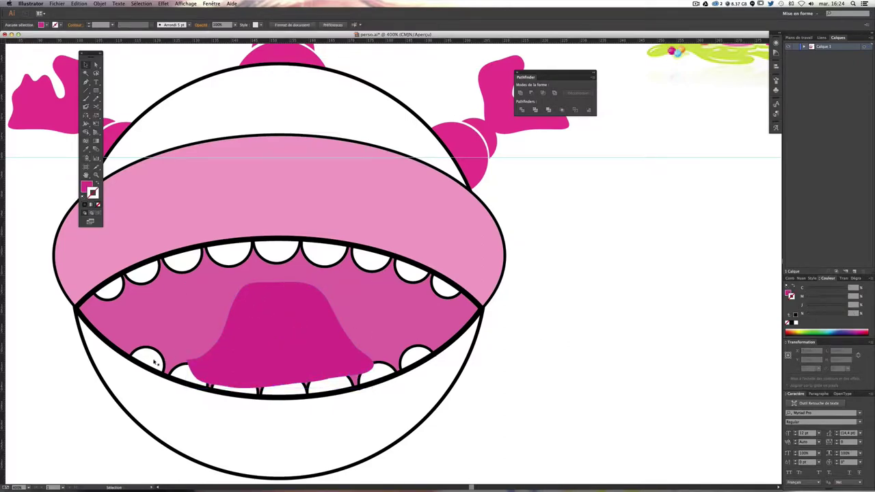
left_click_drag(155, 363, 326, 388)
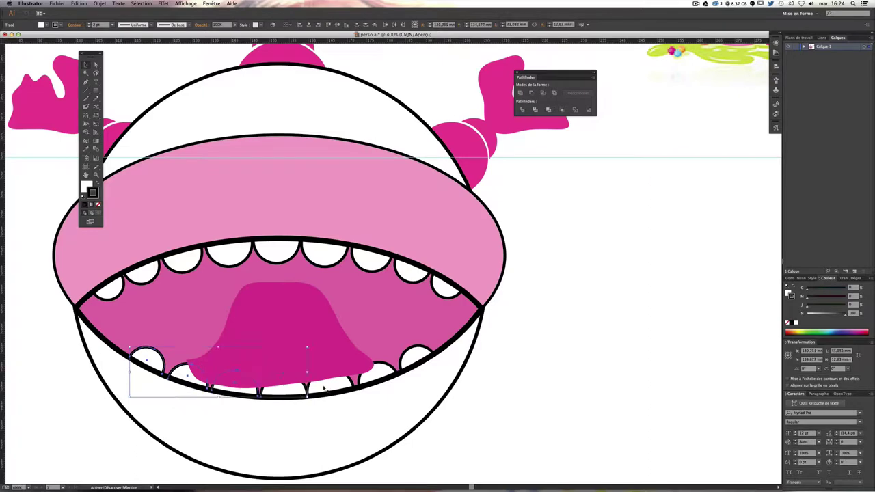
left_click(369, 372, "shift")
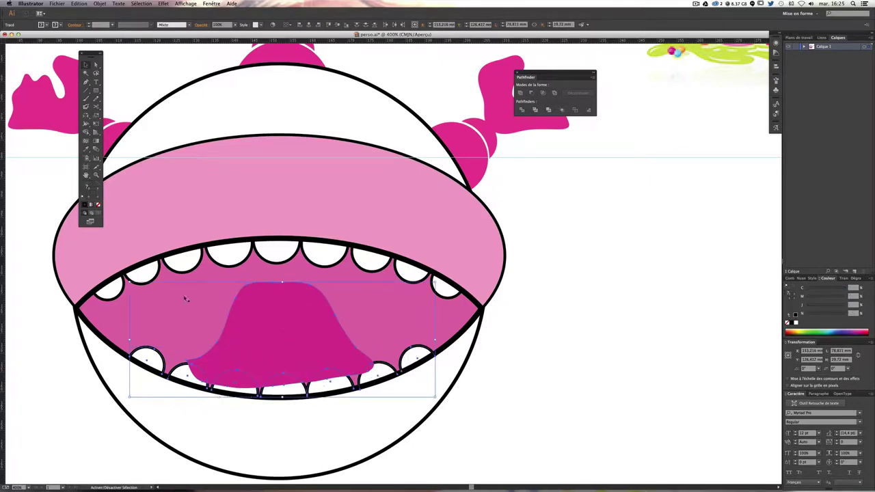
left_click(263, 318, "shift")
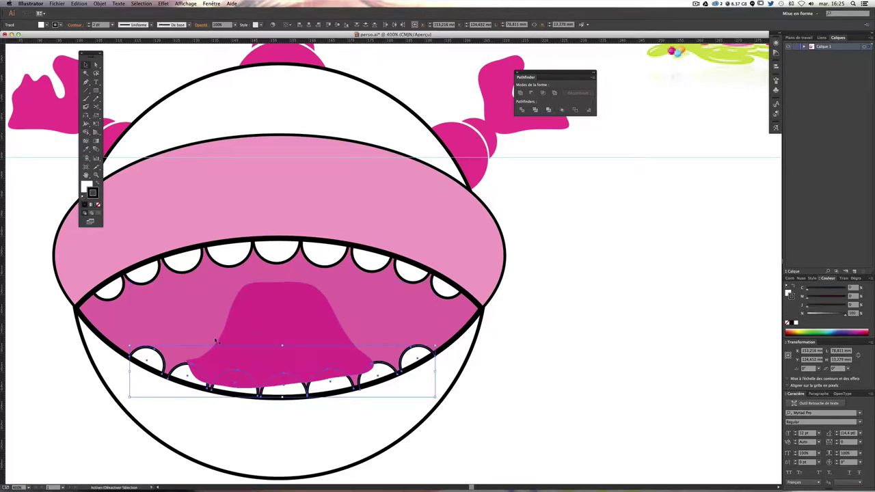
left_click(112, 361, "shift")
key("a")
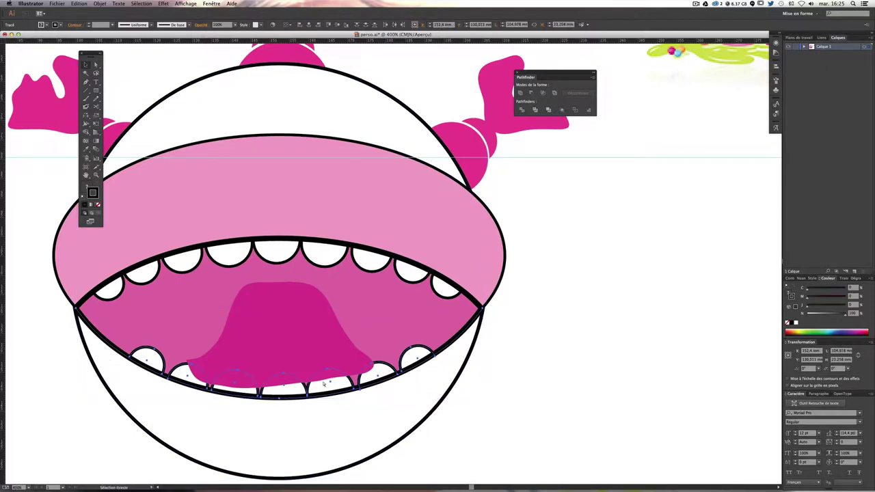
key("v")
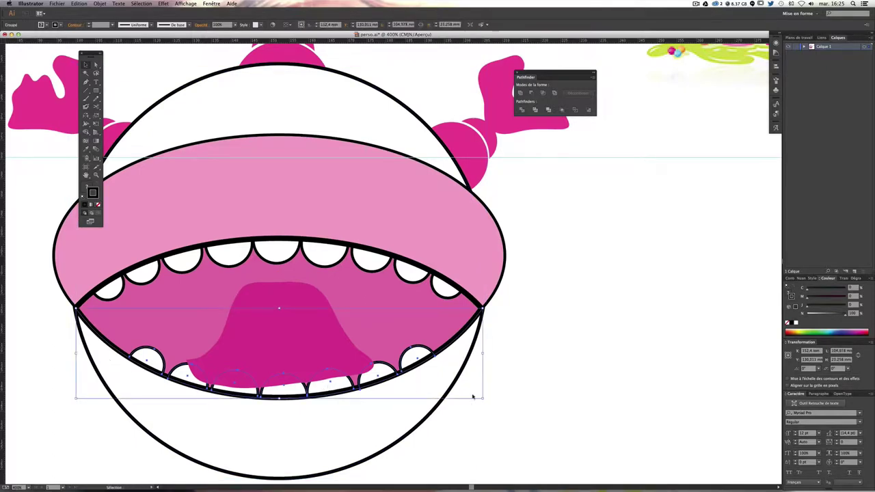
Step: Bring the lower teeth to the front of the tongue and check the stacking
left_click(100, 3)
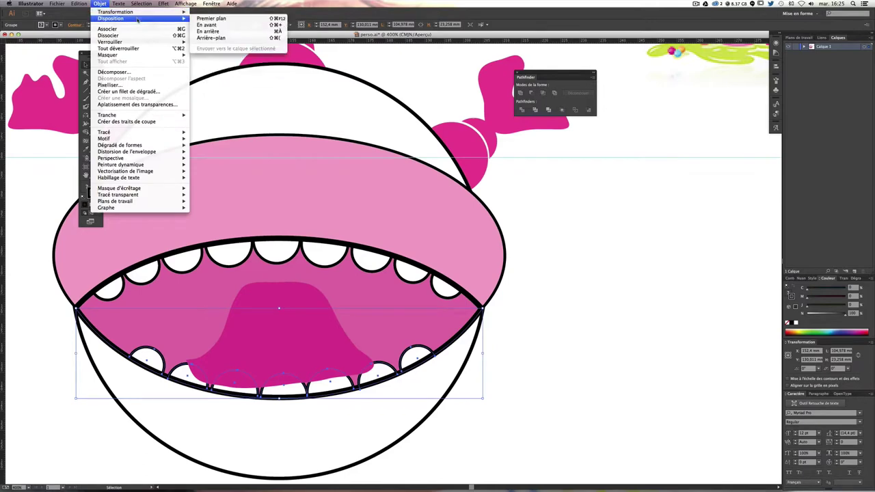
left_click(212, 20)
left_click(512, 343)
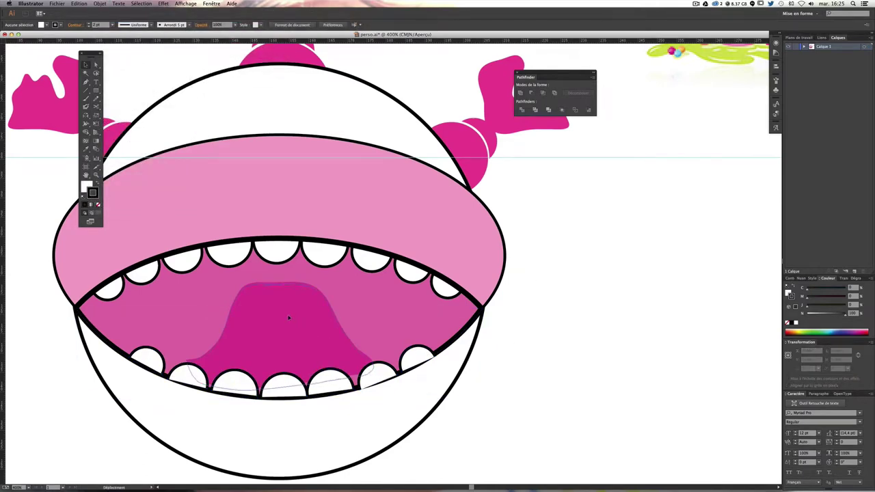
left_click(289, 315)
left_click(481, 343)
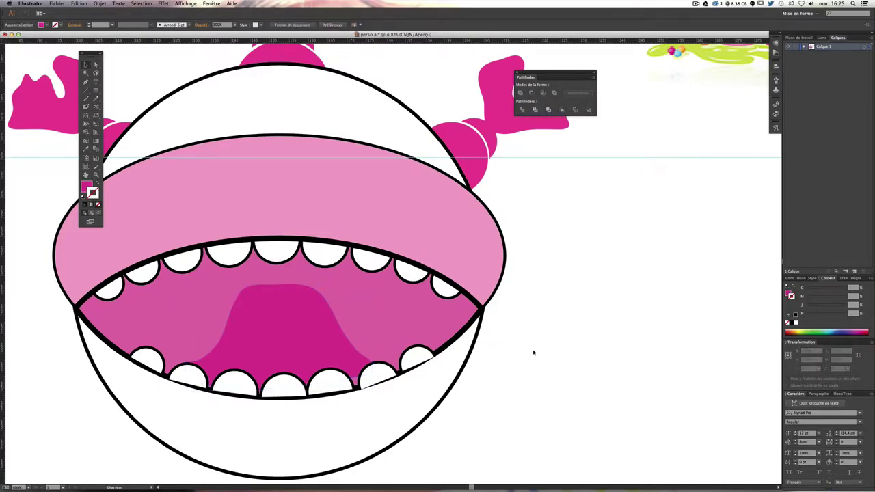
key("ctrl+minus")
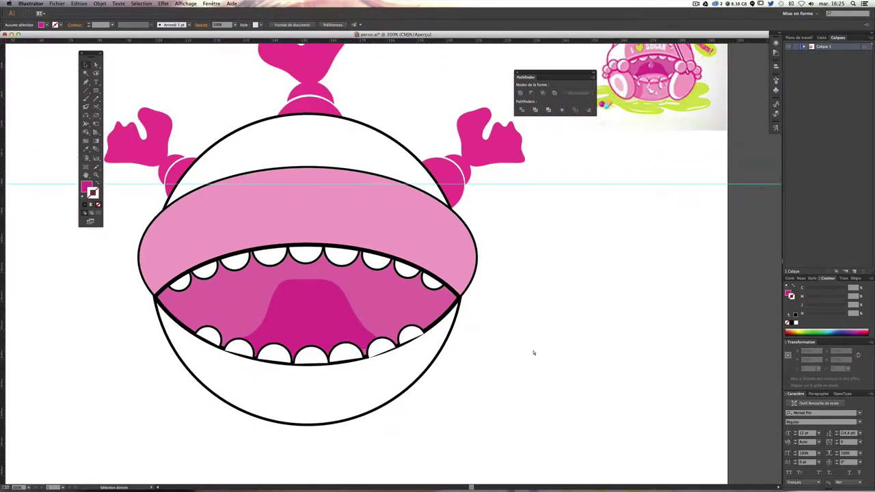
Step: Switch to the Ellipse tool, undoing a stray ellipse
key("ctrl+minus")
key("ctrl+plus")
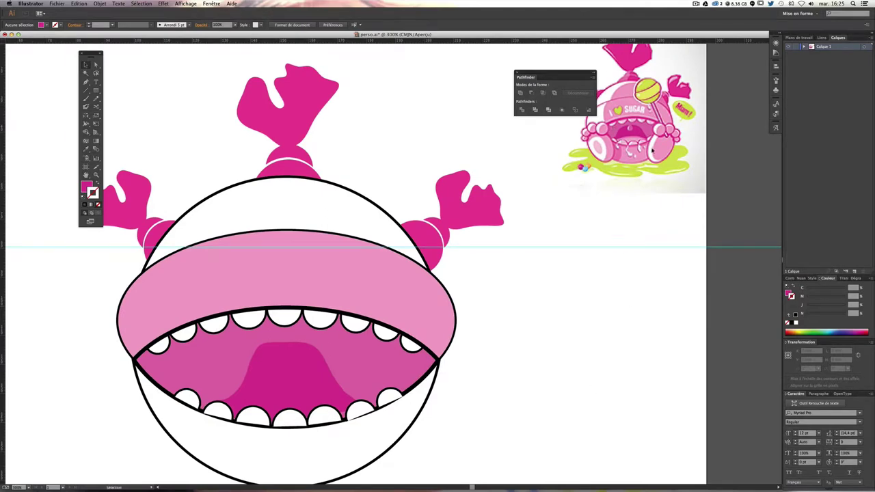
left_click_drag(537, 254, 529, 231)
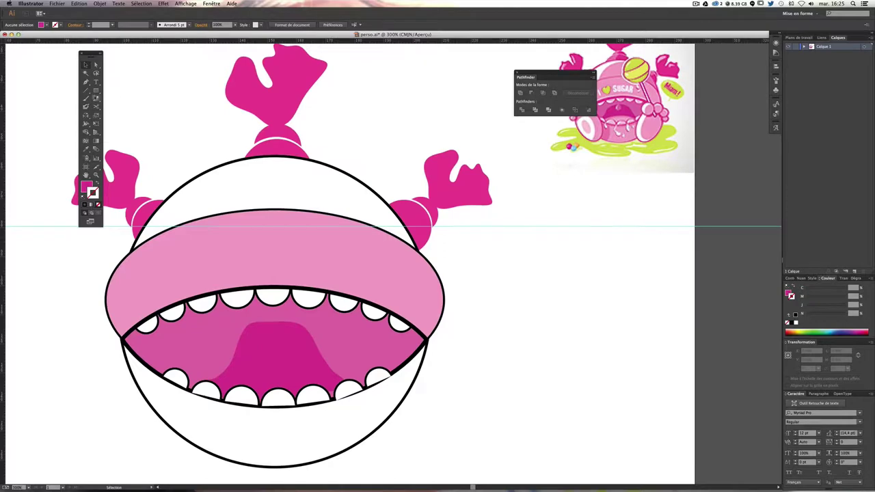
left_click_drag(96, 91, 132, 107)
left_click(130, 107)
left_click_drag(414, 298, 395, 295)
mouse_move(449, 313)
left_mouse_down()
mouse_move(517, 364)
mouse_move(493, 390)
left_mouse_up()
key("ctrl+z")
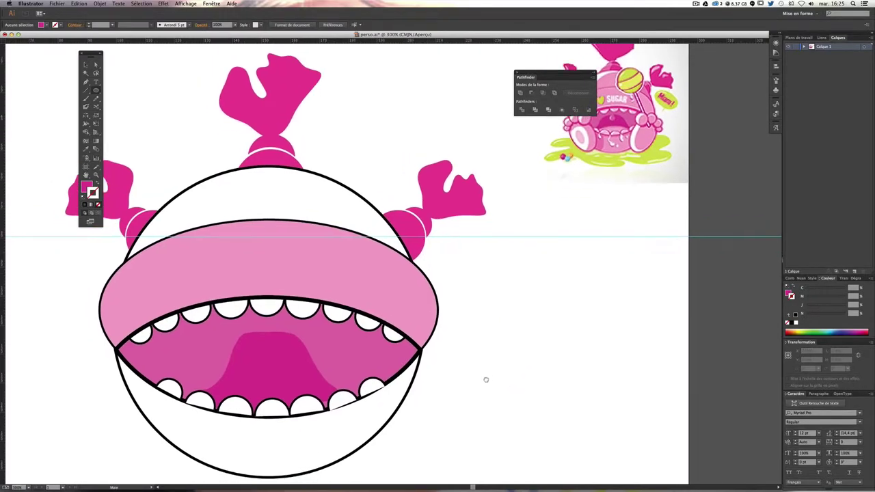
Step: Sample the light pink from the reference image as the fill colour
left_click(87, 150)
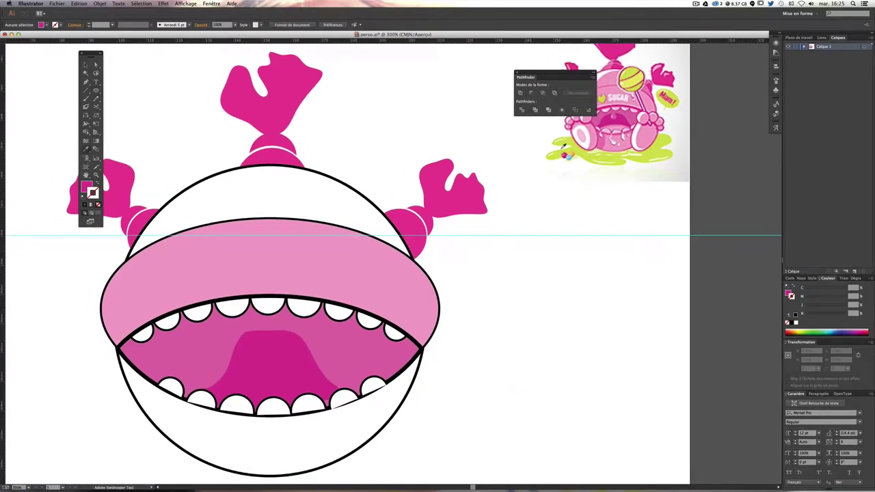
left_click(273, 263)
left_click_drag(439, 353, 446, 322)
key("l")
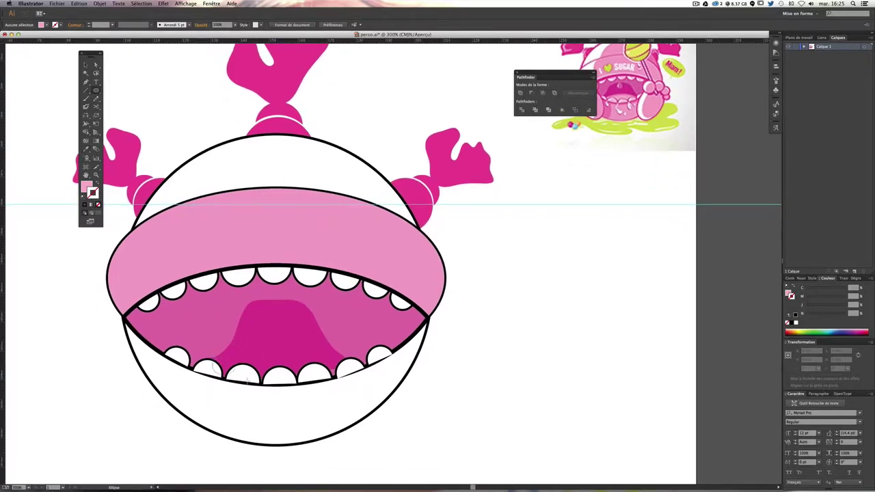
Step: Draw a light pink ellipse below the teeth and move it right of the mouth
left_click_drag(212, 367, 363, 438)
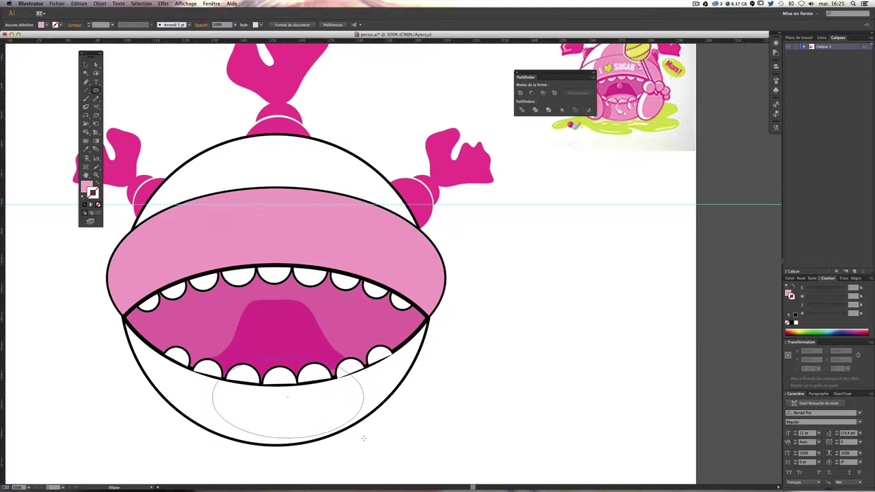
left_click_drag(363, 439, 363, 437)
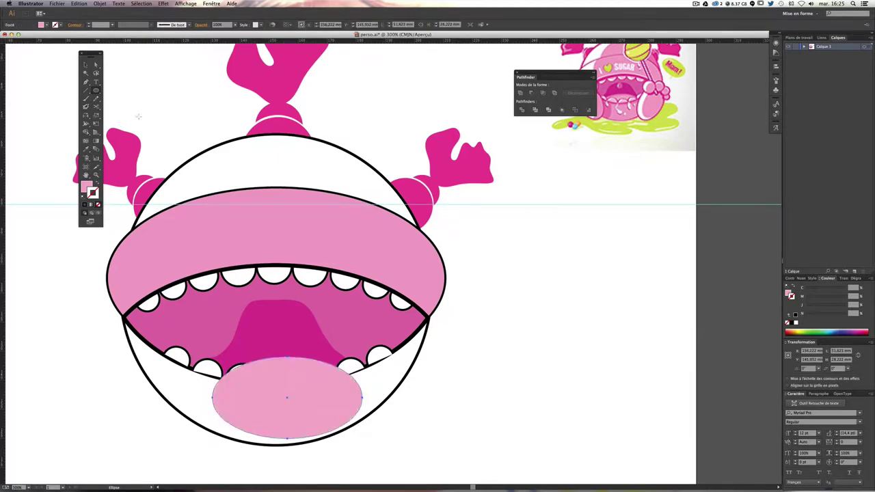
left_click(86, 64)
left_click_drag(302, 383, 510, 328)
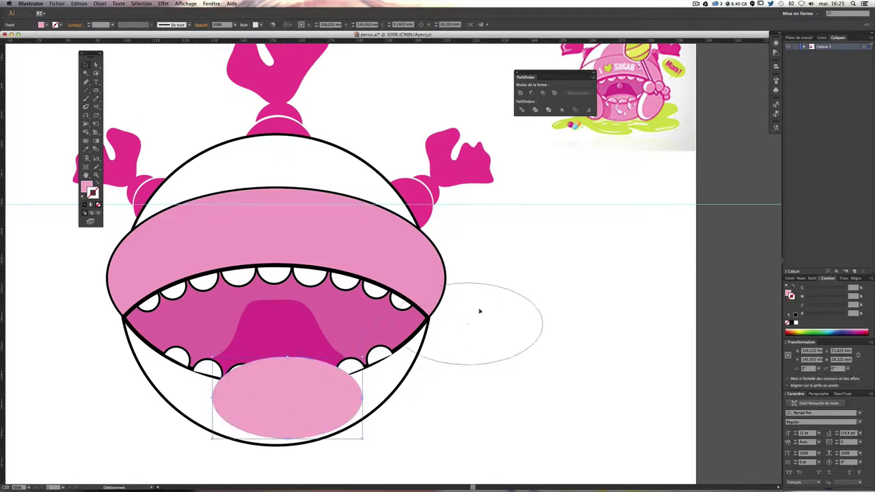
Step: Cut the ellipse at its left and right anchors and delete the lower half
key("c")
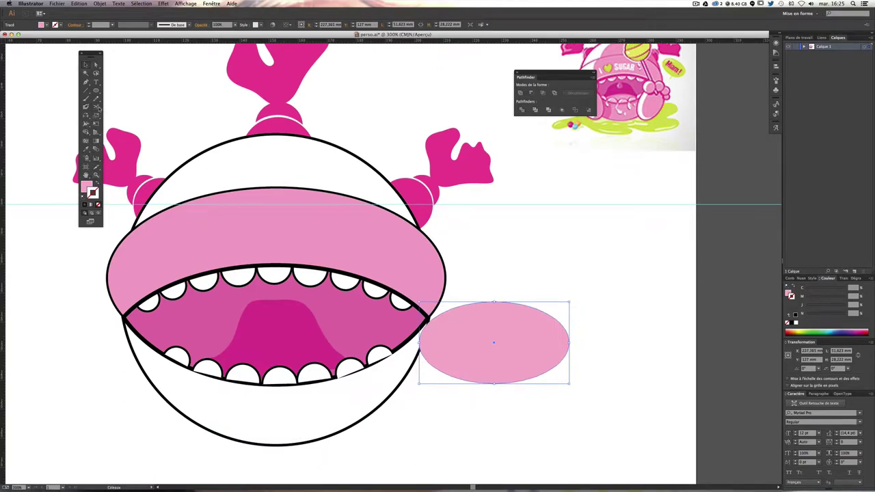
left_click(494, 342)
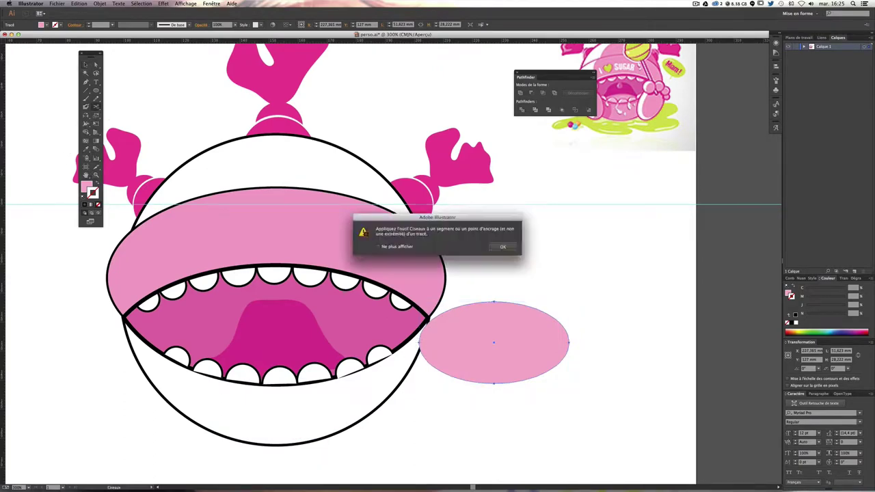
left_click(504, 246)
left_click(494, 342)
left_click(504, 247)
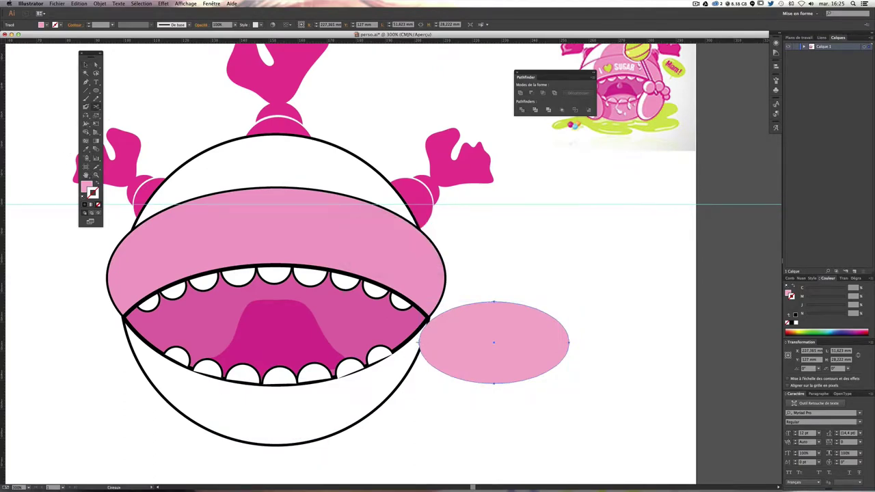
left_click(419, 342)
left_click(569, 342)
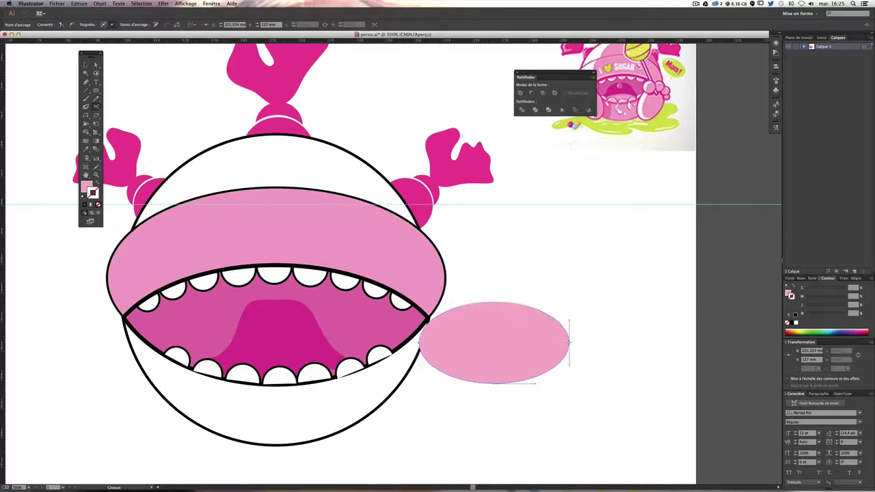
key("Delete")
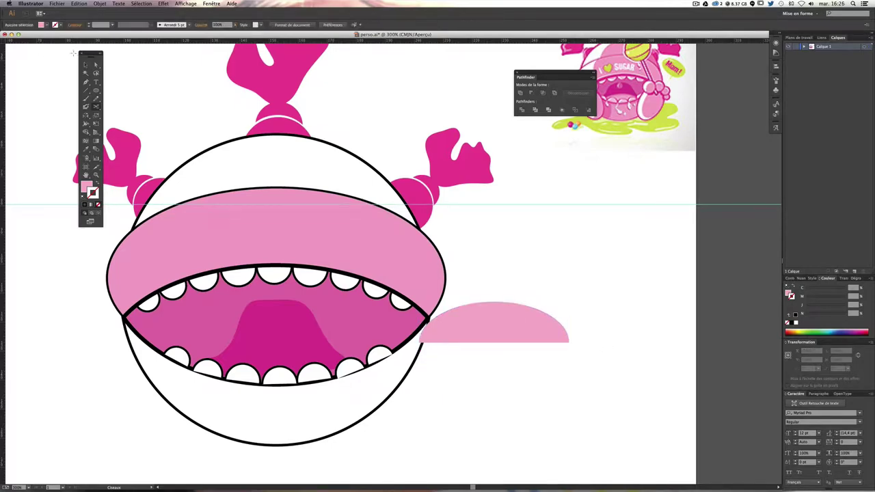
left_click(85, 64)
Step: Place the pink half-disc over the tongue inside the mouth, scaled down and nudged into position
mouse_move(501, 305)
left_mouse_down()
mouse_move(305, 327)
mouse_move(289, 362)
left_mouse_up()
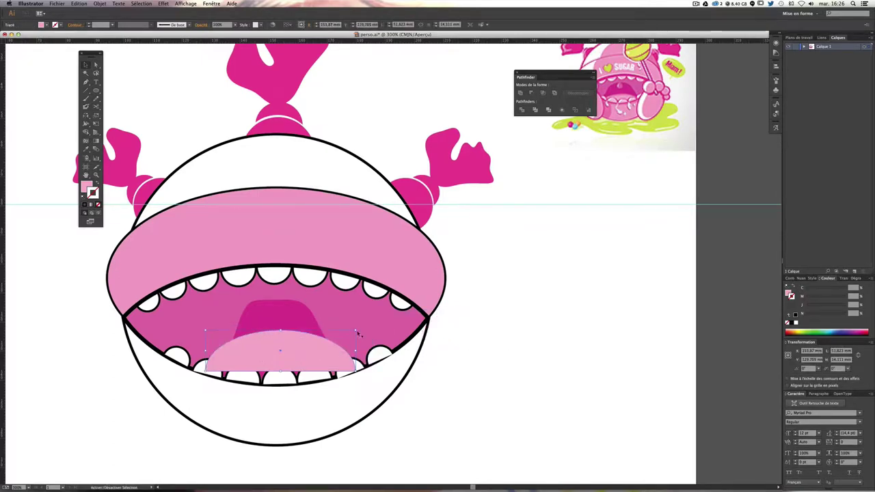
left_click_drag(356, 331, 347, 341)
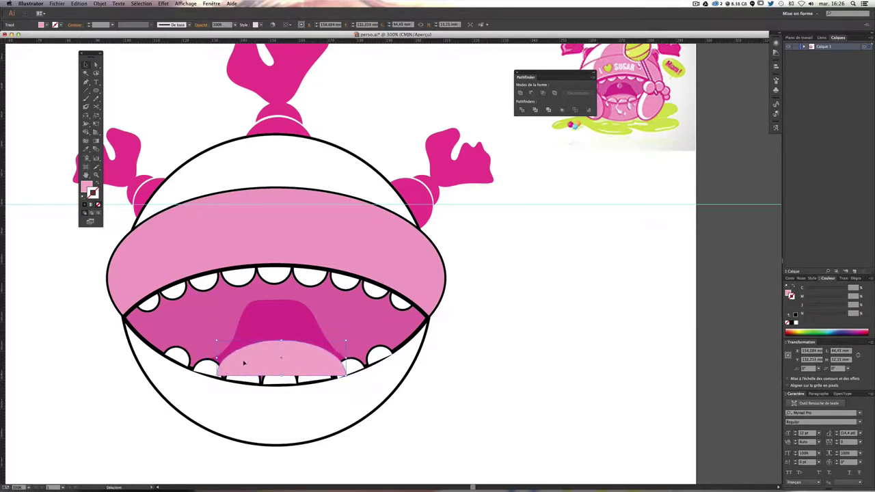
left_click_drag(242, 363, 239, 363)
key("Left")
key("Left")
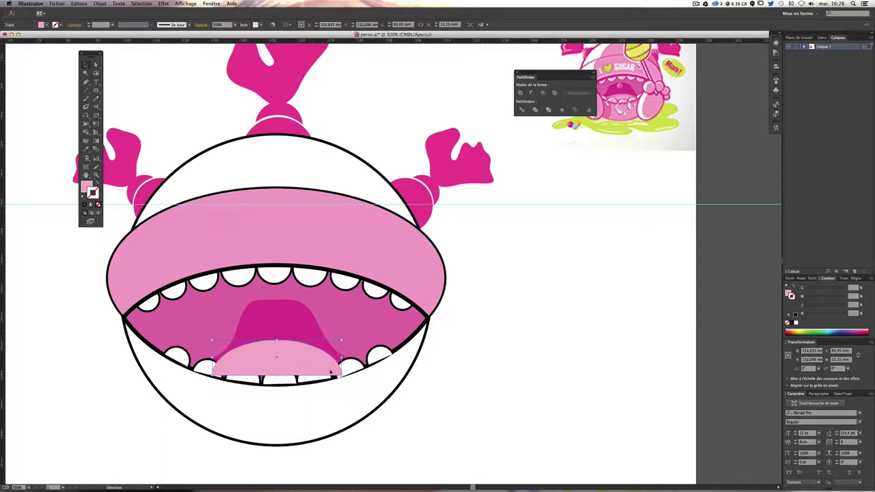
key("Right")
left_click(435, 381)
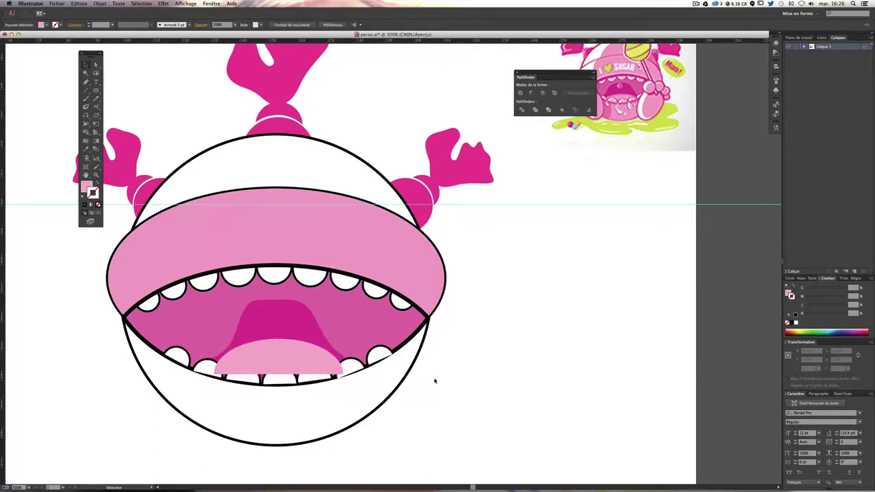
Step: Bring the lower teeth group in front of the pink half-disc
key("super+plus")
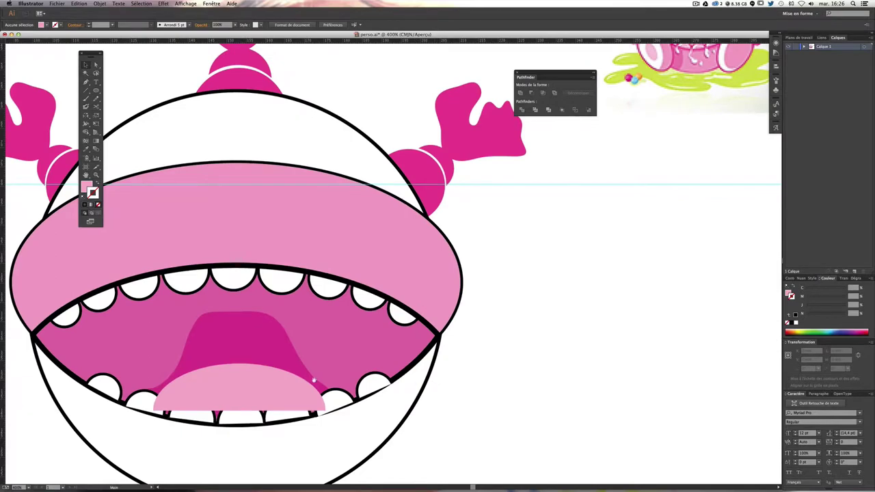
scroll(313, 380, "down", 2)
left_click(344, 369)
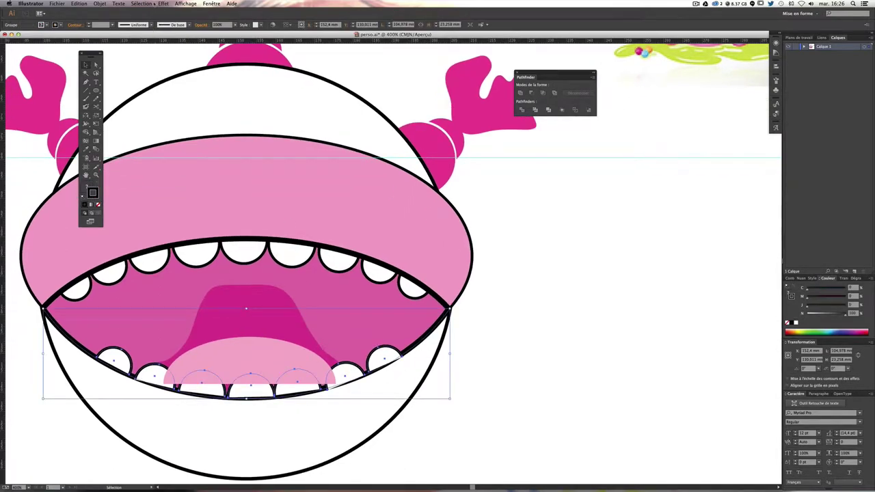
left_click(102, 5)
left_click(225, 19)
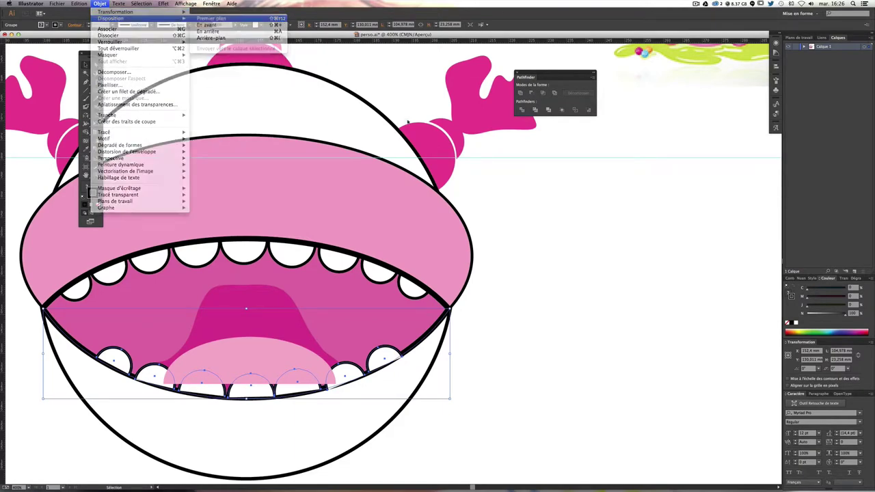
left_click(572, 274)
Step: Zoom around the mouth to inspect the teeth and tongue layering
key("ctrl+plus")
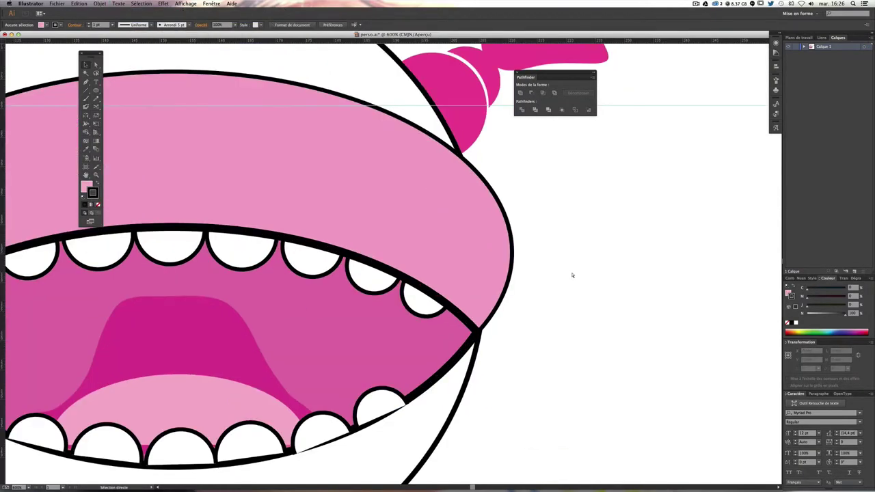
key("ctrl+plus")
key("ctrl+minus")
key("ctrl+minus")
key("ctrl+minus")
key("ctrl+minus")
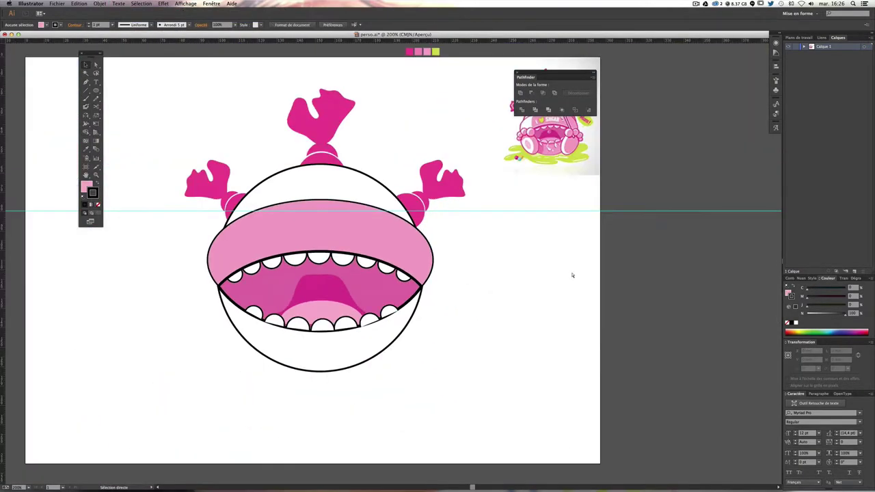
key("ctrl+plus")
scroll(480, 344, "up", 1)
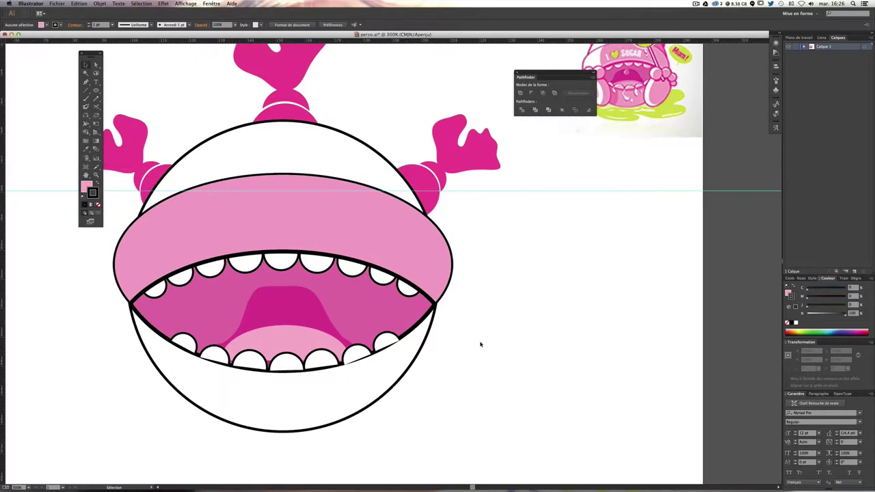
left_click(290, 345)
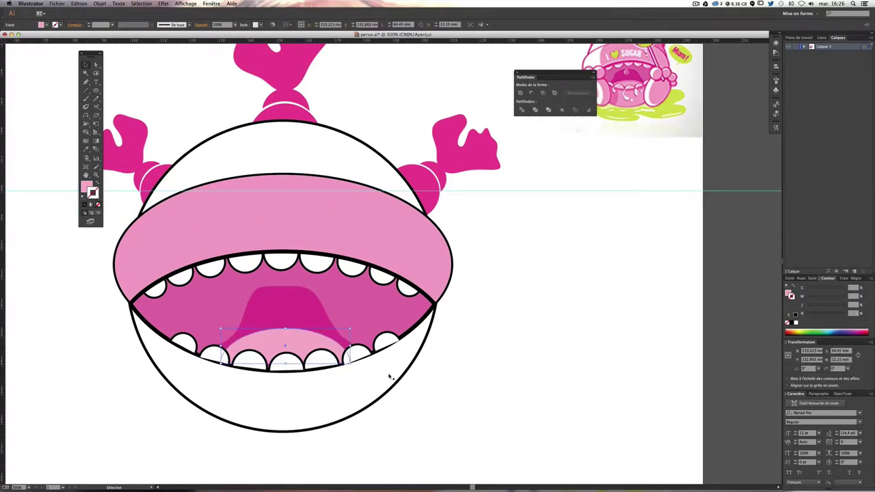
left_click(508, 387)
scroll(506, 384, "up", 1)
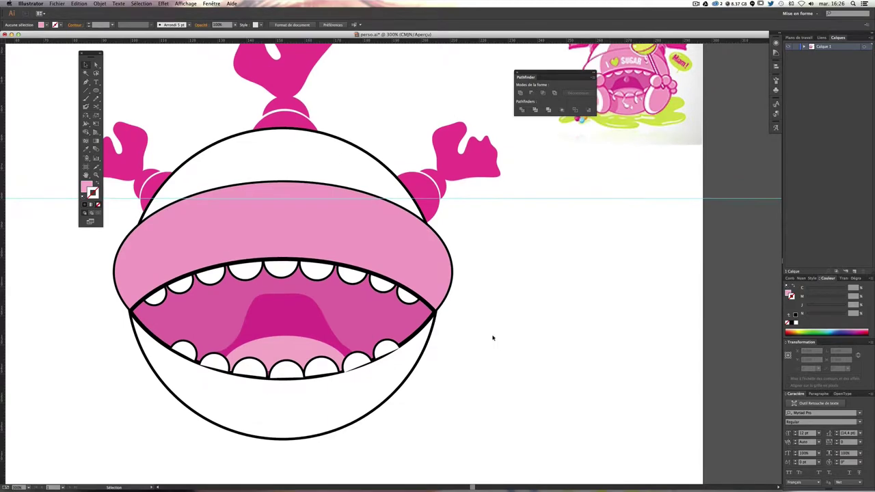
left_click_drag(524, 340, 517, 385)
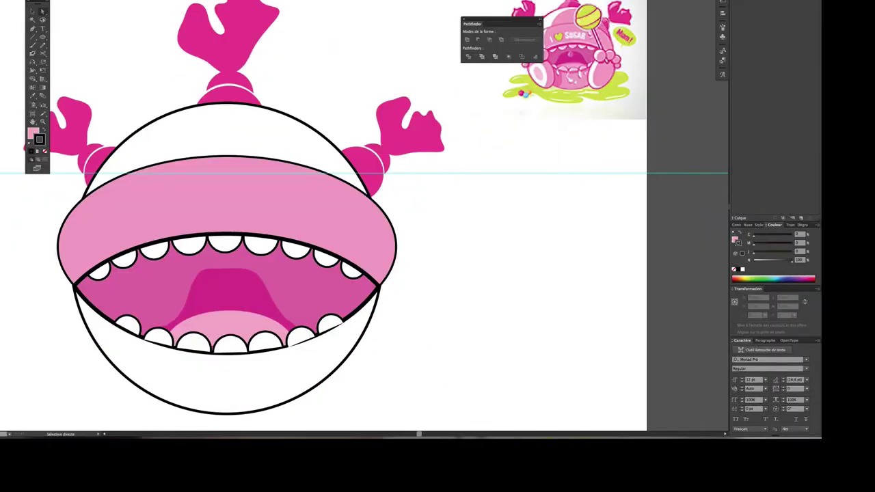
left_click_drag(280, 288, 301, 262)
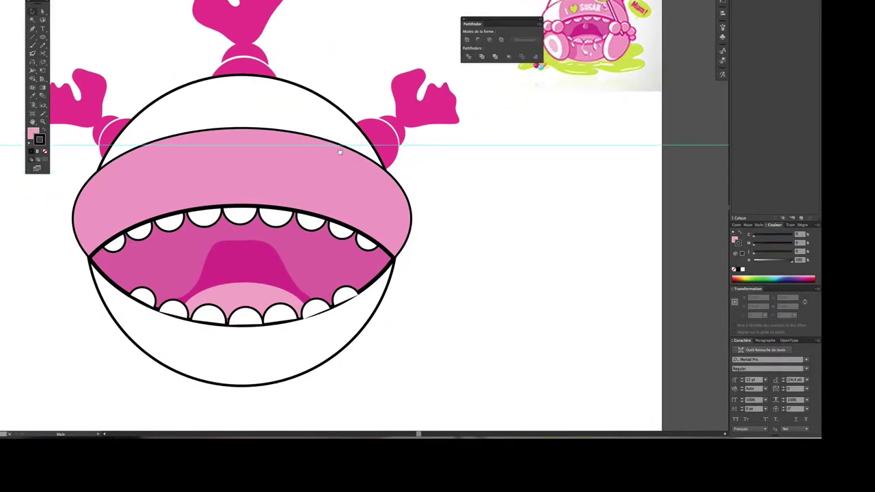
Step: Select the lower lip path and view its object options without changing anything
key("v")
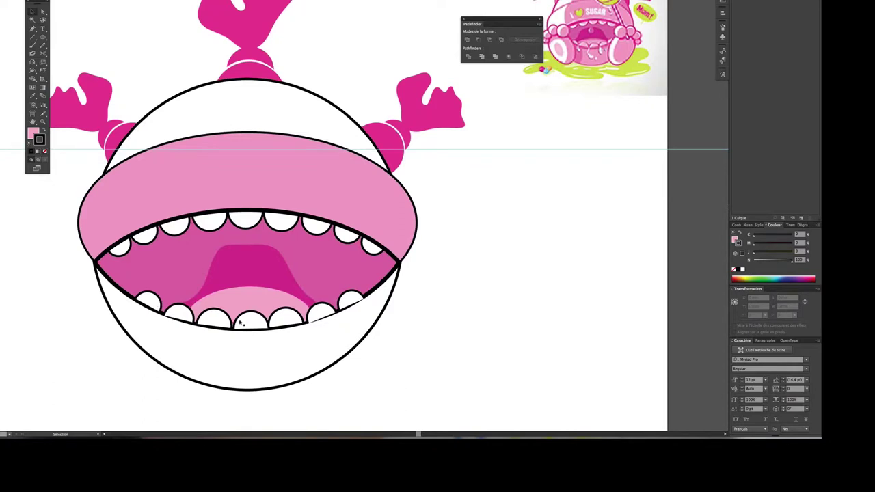
left_click(42, 12)
left_click(129, 299)
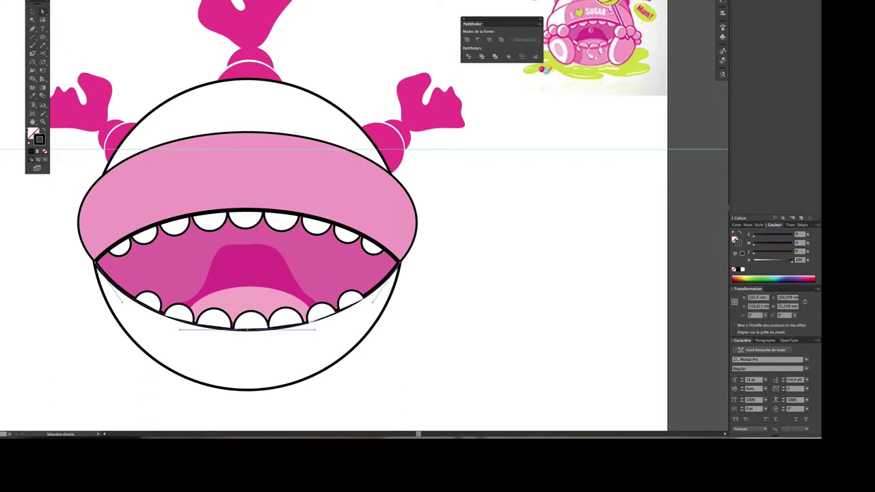
key("ctrl+shift+a")
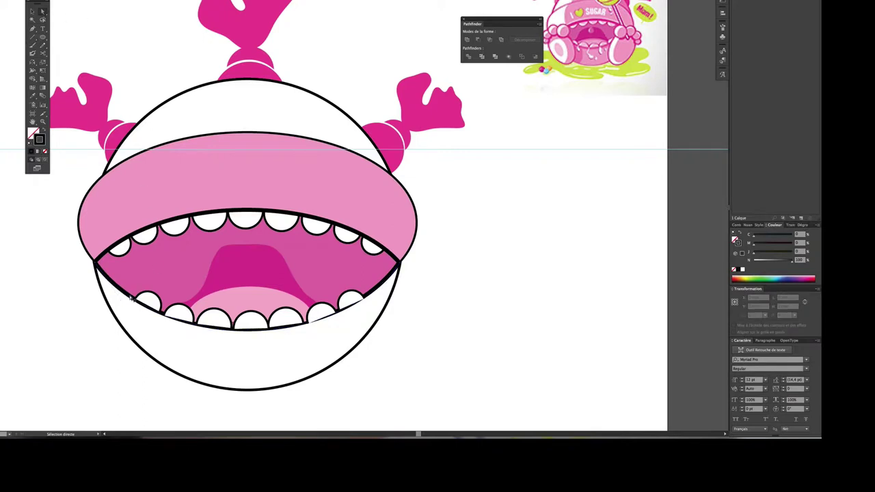
left_click(131, 300)
left_click(48, 0)
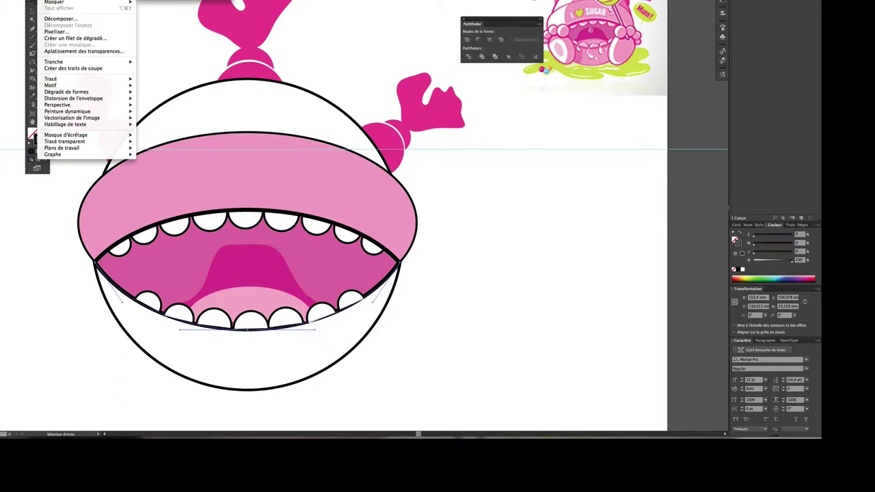
left_click(476, 236)
left_click(546, 229)
left_click_drag(541, 255, 539, 302)
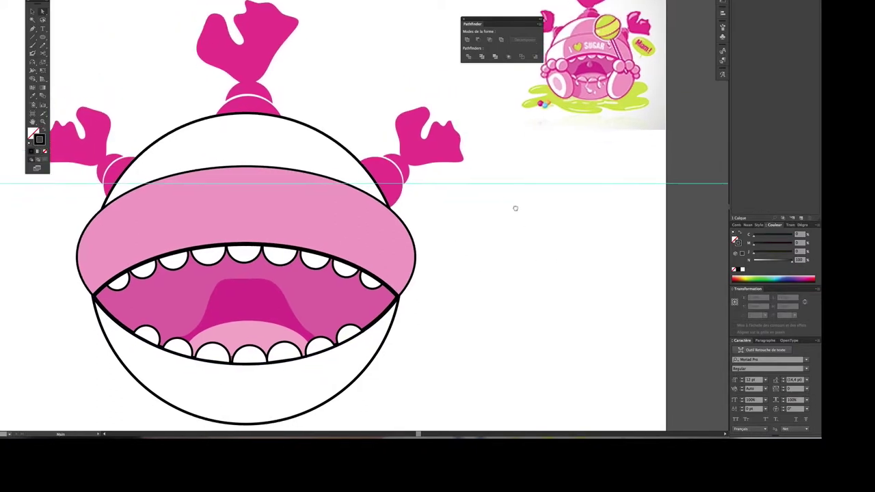
scroll(519, 226, "down", 1)
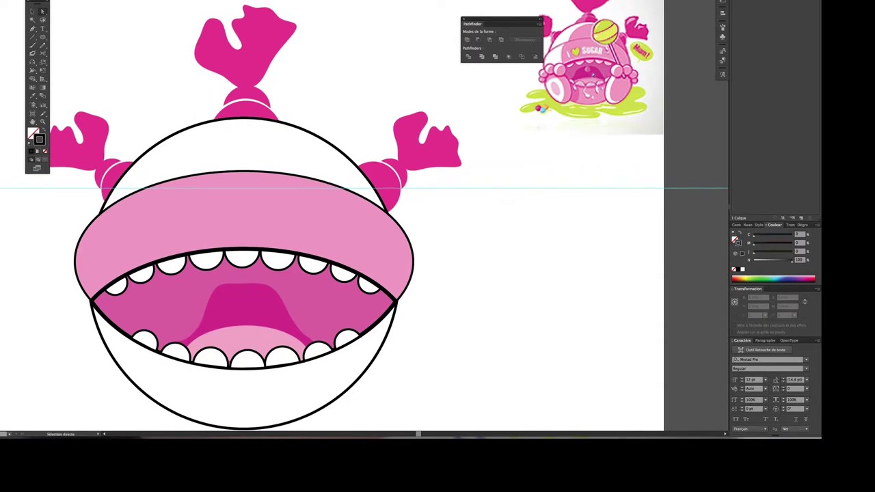
Step: Sample the mouth's pink as the active fill colour
left_click(264, 281)
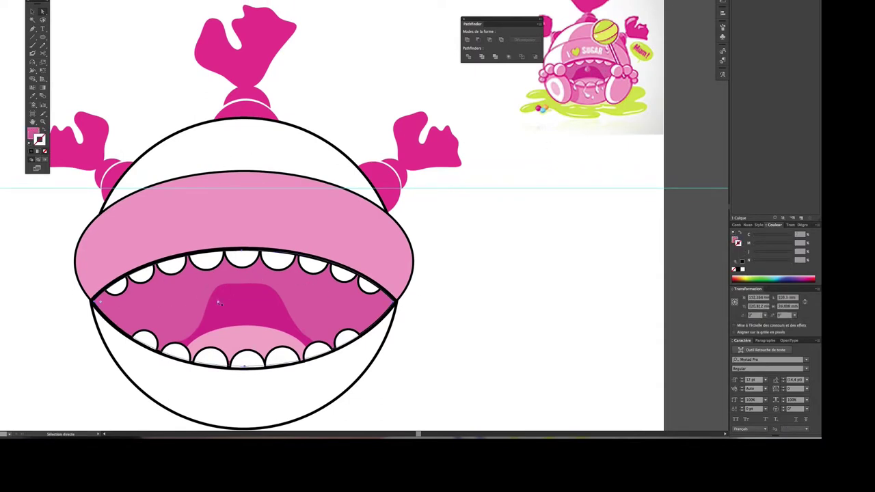
left_click(489, 314)
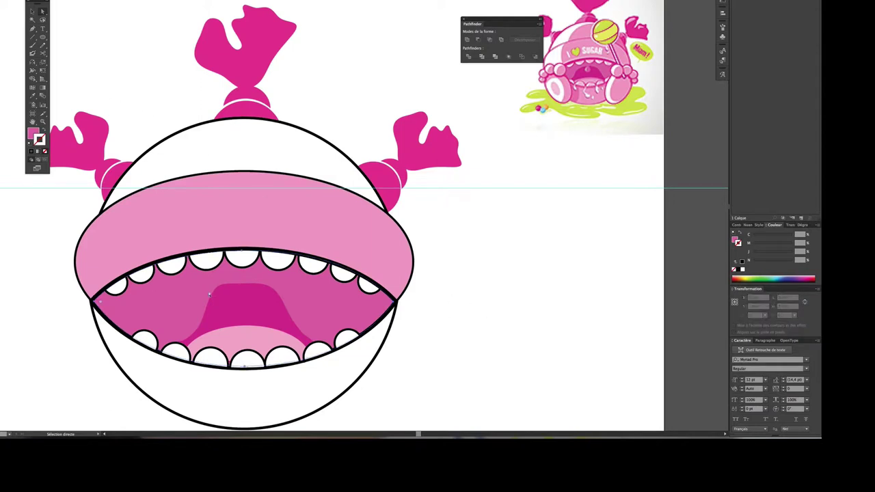
left_click(32, 134)
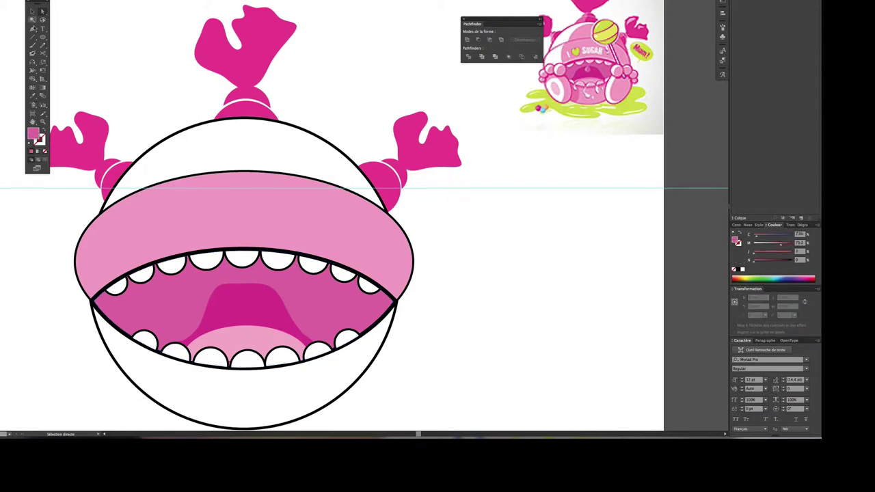
Step: Try drawing a small petal with the Pen tool, then delete it
left_click(32, 29)
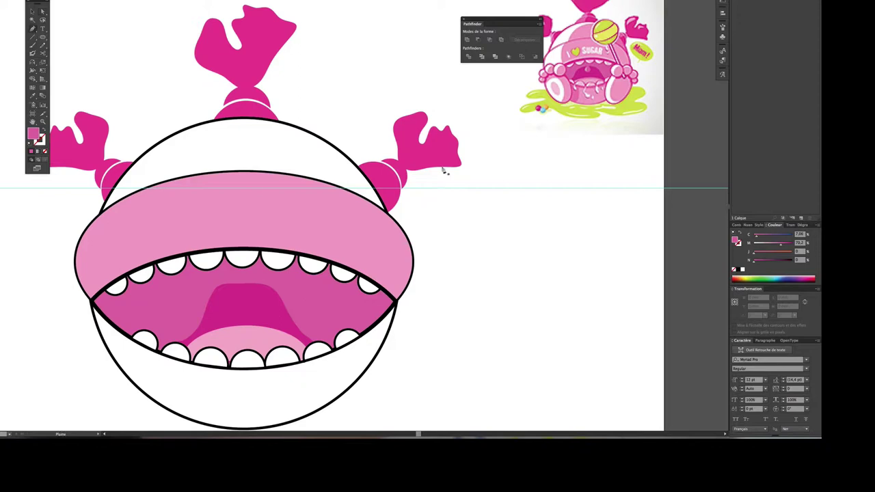
left_click(511, 211)
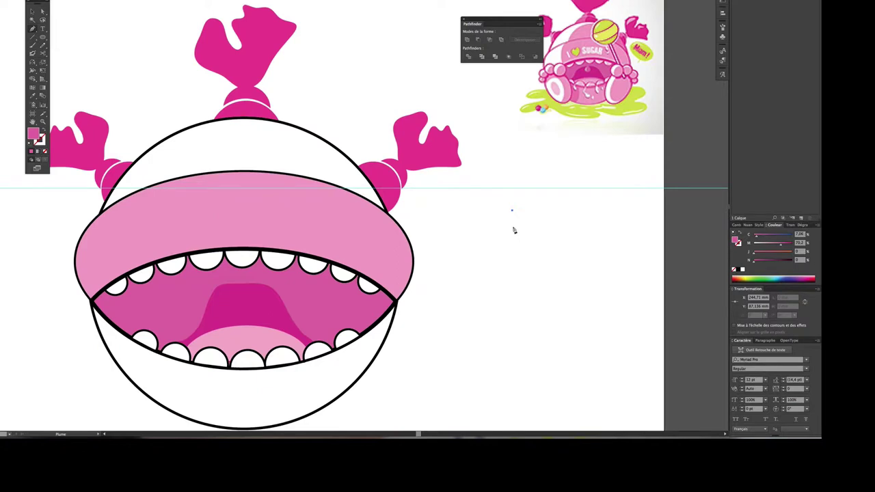
left_click_drag(514, 229, 527, 235)
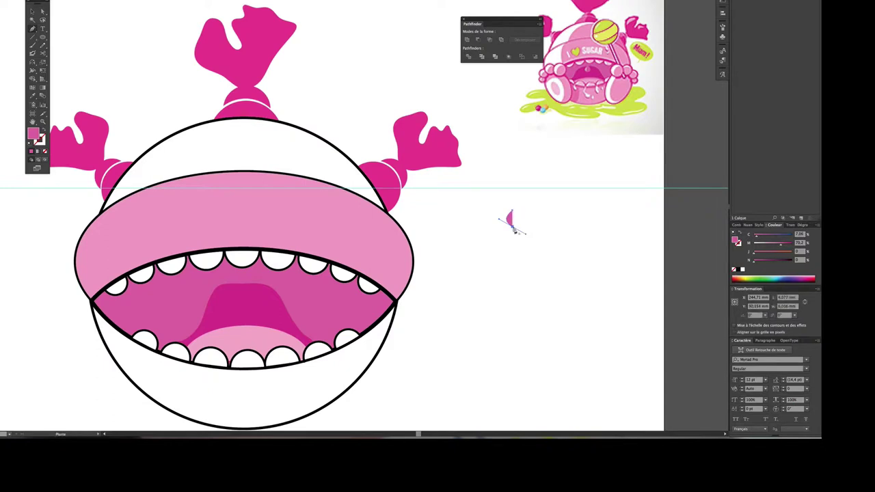
left_click(514, 228)
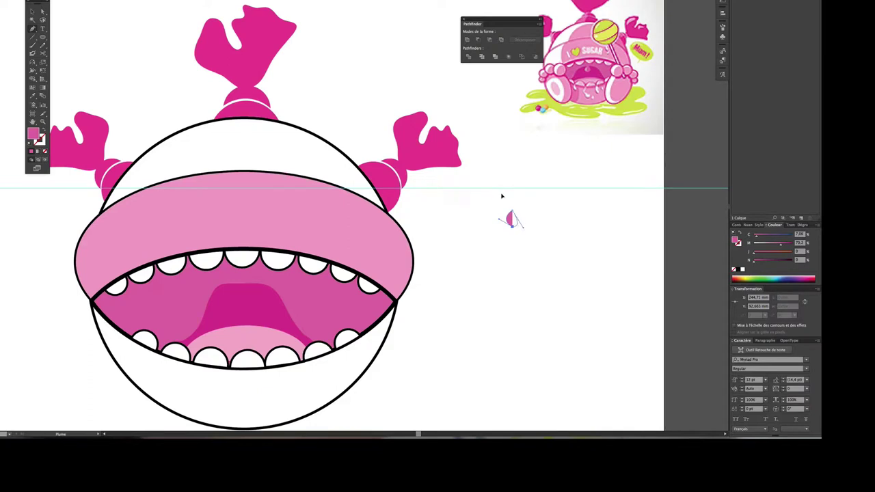
left_click_drag(502, 197, 497, 200)
left_click(557, 219)
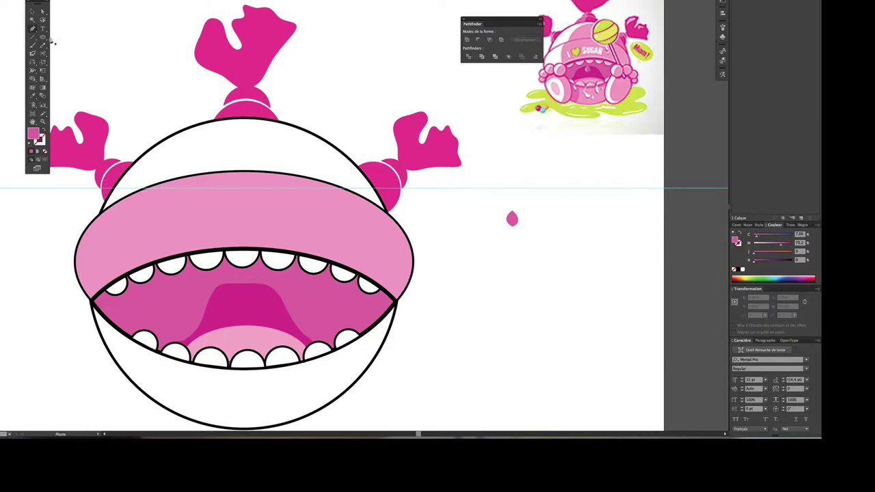
key("v")
left_click(510, 218)
key("Delete")
Step: Paint a small pink drop beside the head, make it a solid fill, and move it down-right
left_click(34, 45)
mouse_move(510, 203)
left_mouse_down()
mouse_move(522, 232)
mouse_move(524, 216)
mouse_move(513, 202)
left_mouse_up()
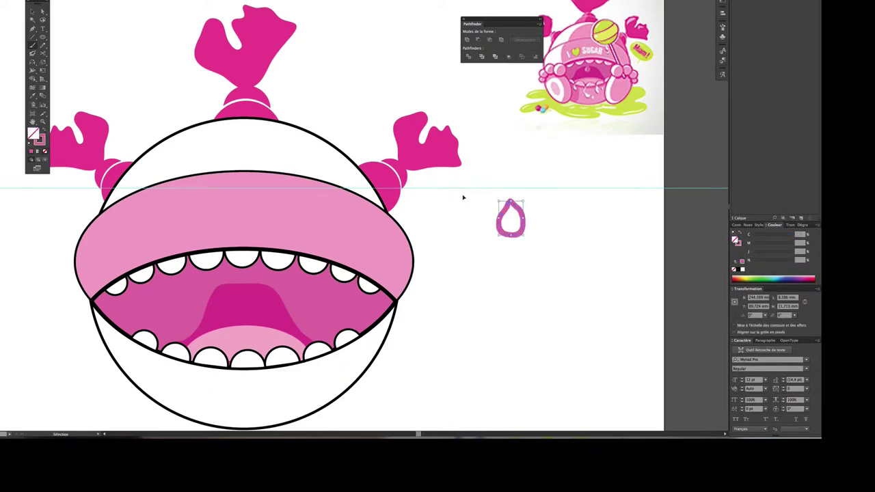
left_click(42, 130)
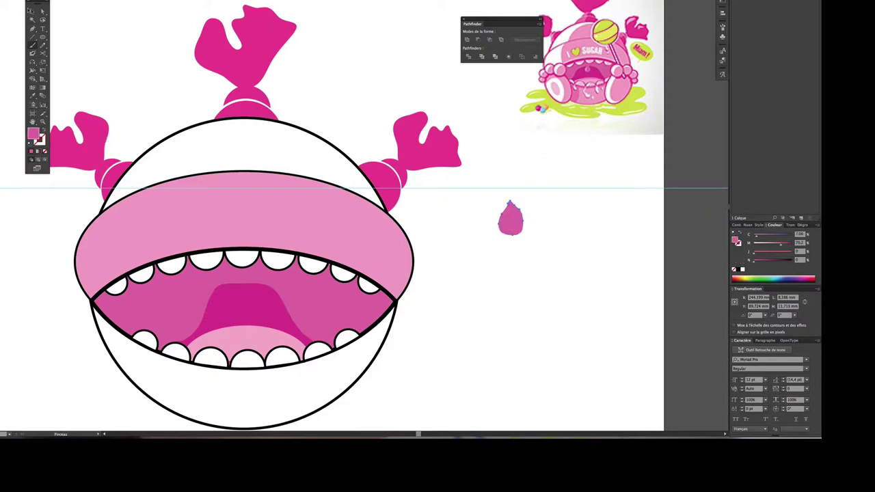
left_click(32, 11)
left_click(534, 259)
left_click(513, 229)
mouse_move(523, 233)
left_mouse_down()
mouse_move(533, 266)
mouse_move(522, 251)
left_mouse_up()
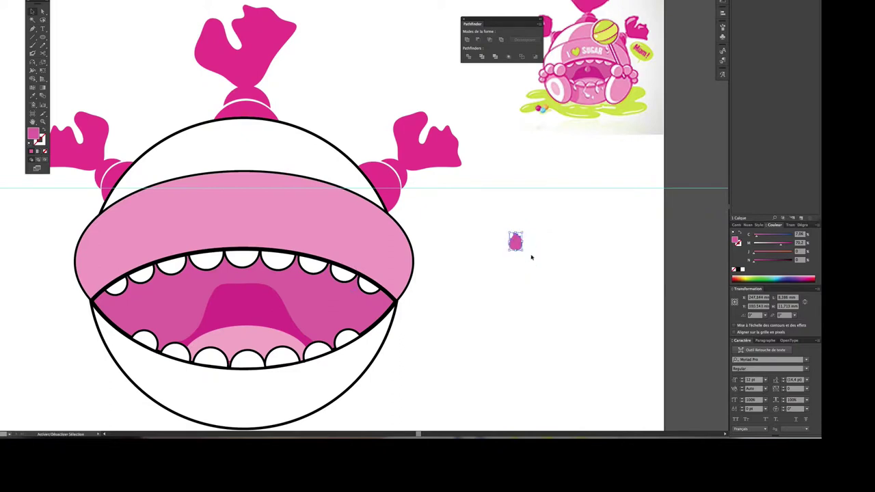
Step: Shrink the pink drop to about half size and place it at the top of the tongue
left_click(533, 255)
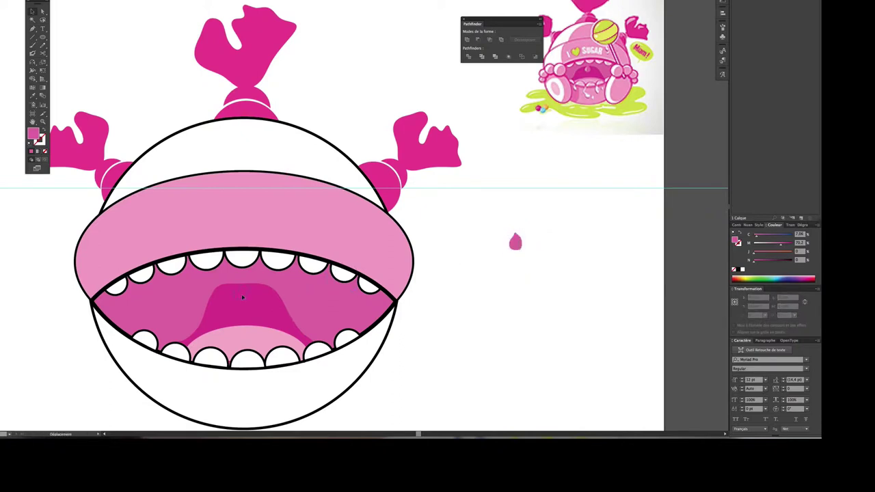
left_click_drag(246, 298, 245, 298)
left_click(244, 298)
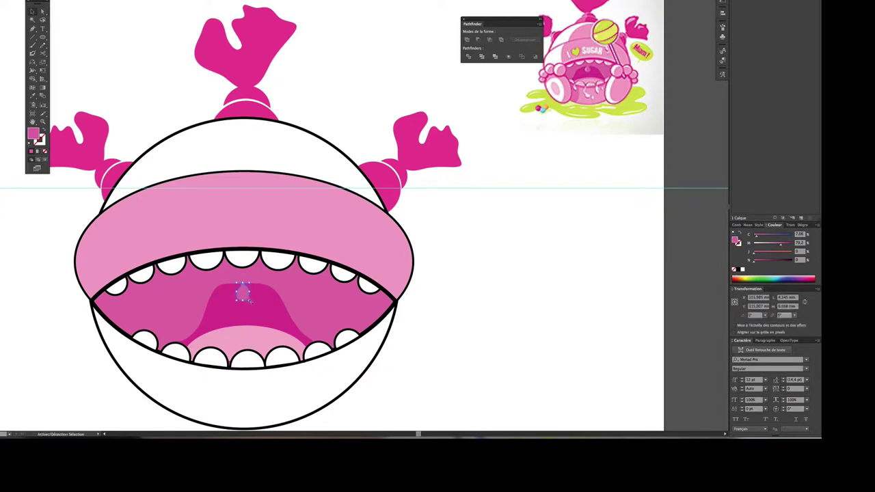
left_click(250, 299)
left_click(490, 308)
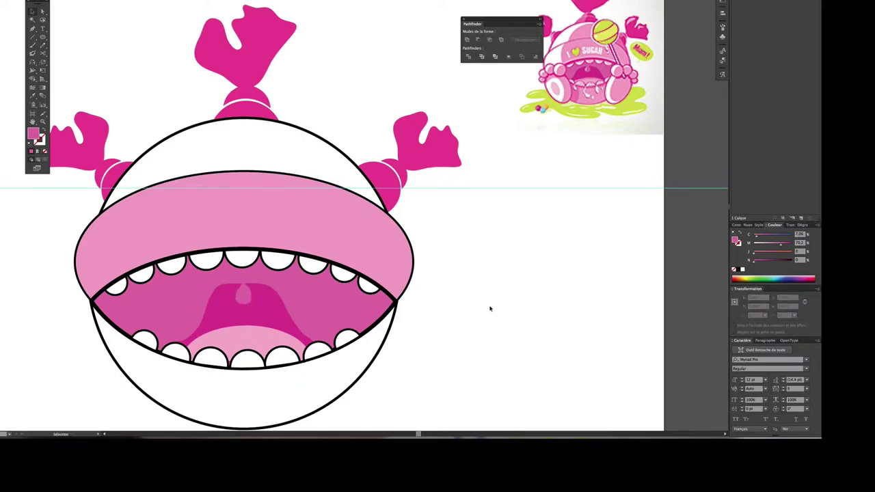
Step: Lower the tongue's bottom edge slightly and recolour the uvula a lighter pink
left_click(244, 294)
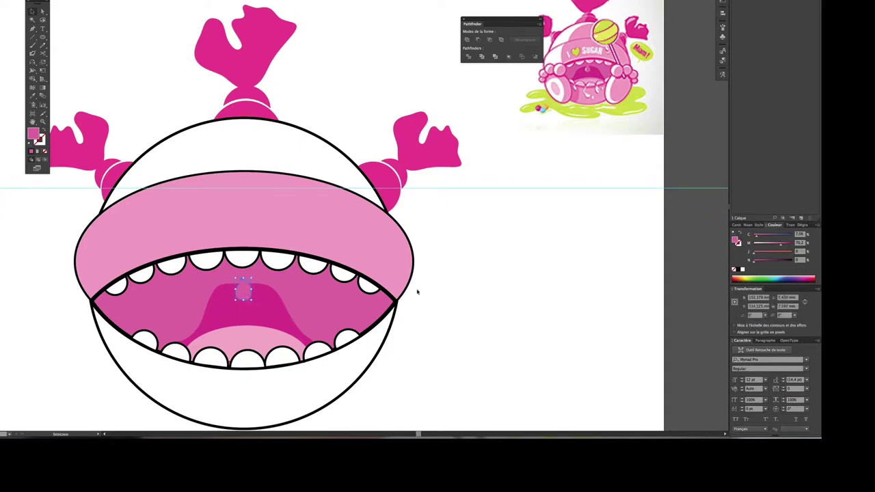
left_click(258, 293)
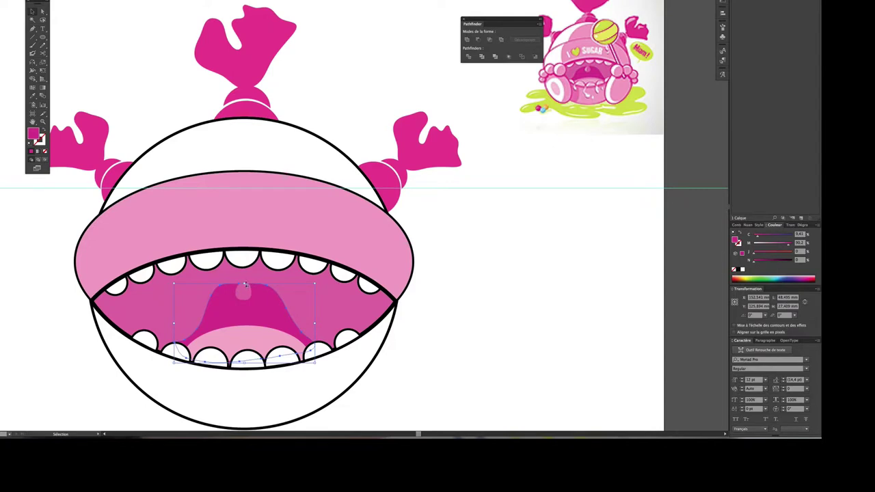
left_click(245, 279)
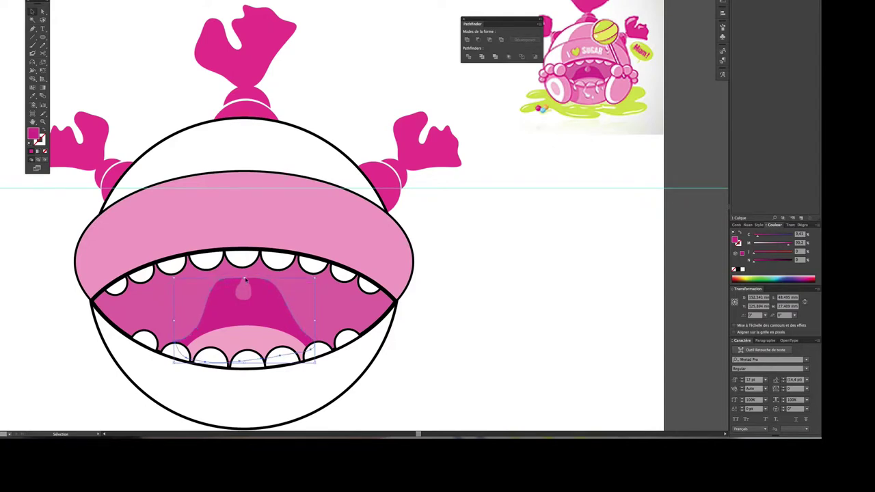
left_click_drag(244, 362, 244, 368)
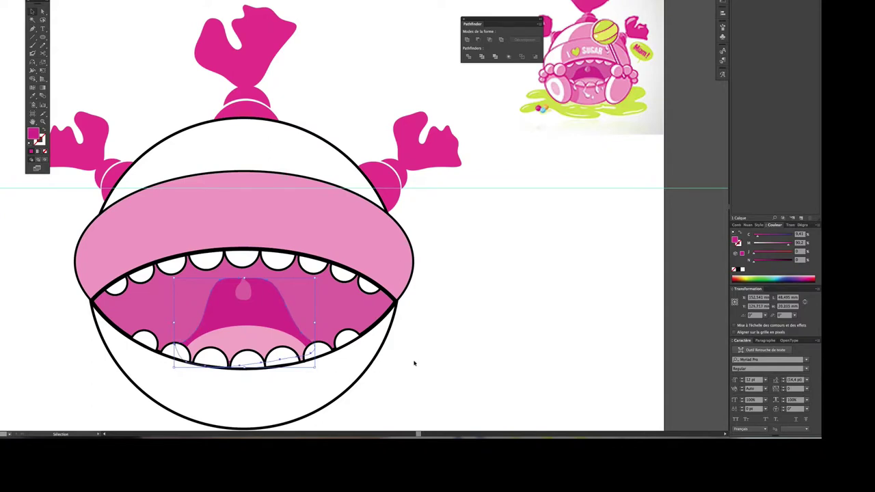
left_click(449, 363)
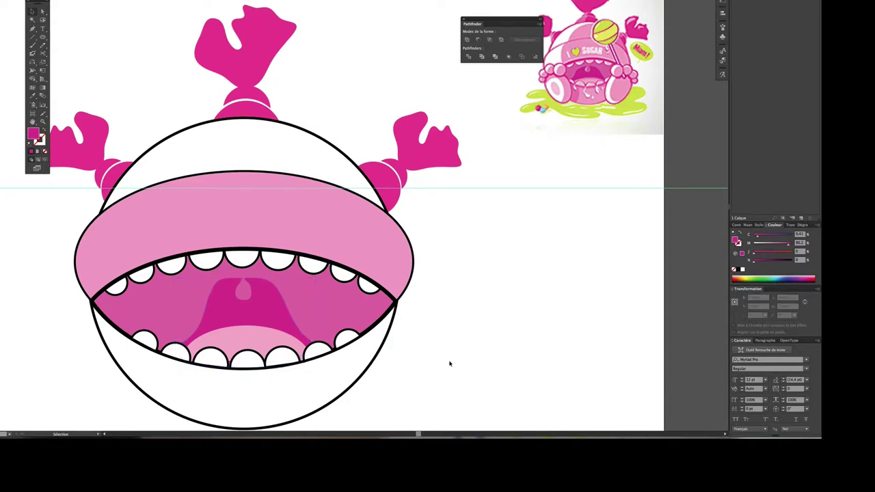
left_click(247, 292)
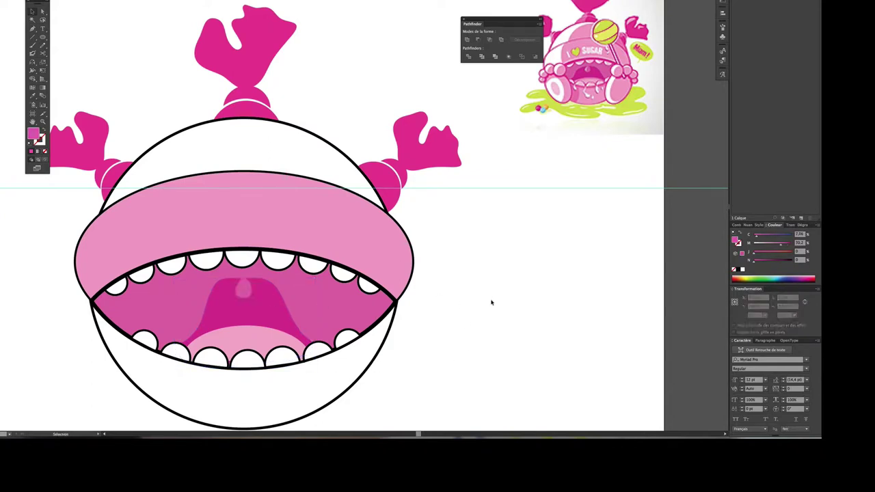
key("ctrl+minus")
key("ctrl+minus")
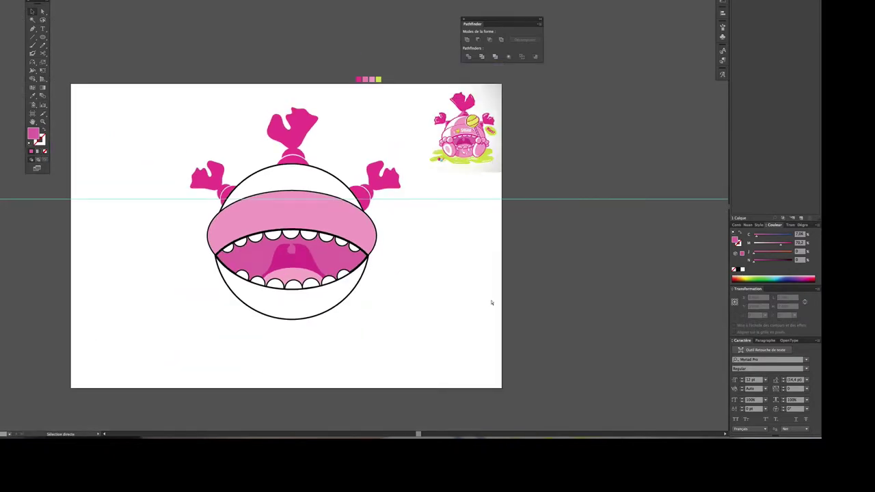
Step: Draw a tall oval to the right of the monster's head
key("ctrl+plus")
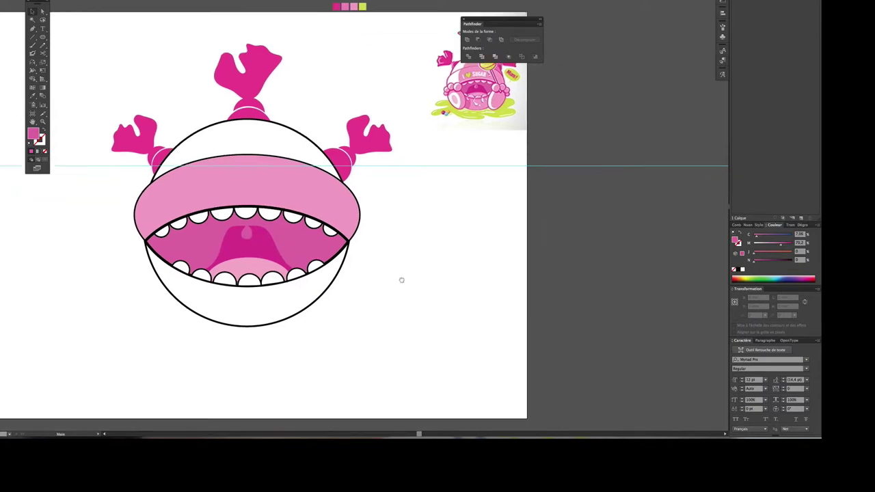
scroll(410, 293, "down", 2)
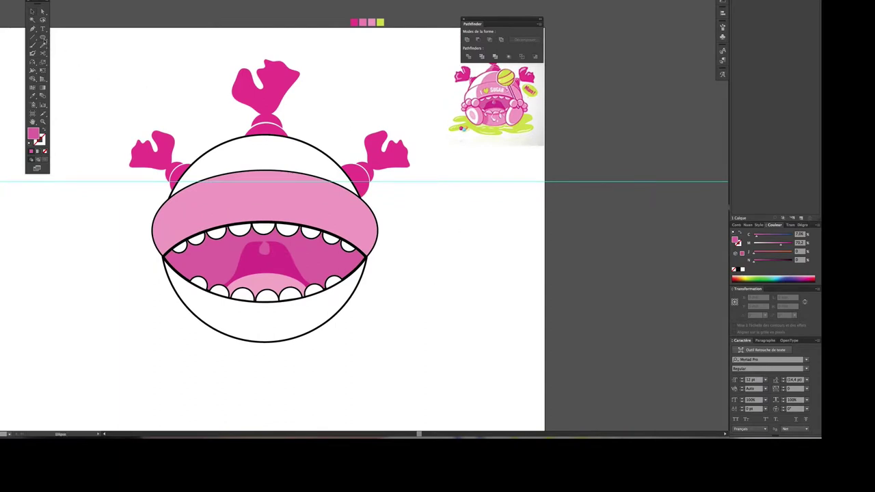
left_click_drag(43, 37, 72, 55)
left_click(72, 55)
left_click_drag(429, 227, 478, 295)
left_click_drag(479, 294, 481, 302)
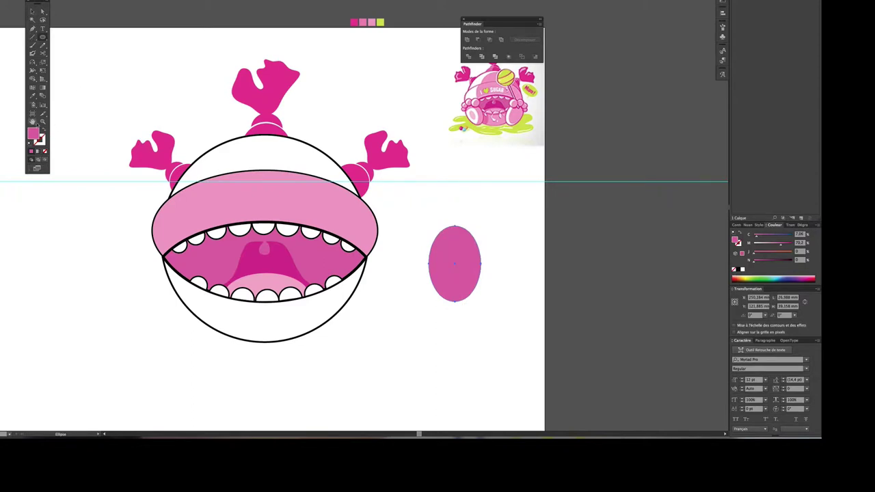
Step: Give the oval the head's white fill and black outline using the Eyedropper
left_click(33, 96)
left_click(261, 159)
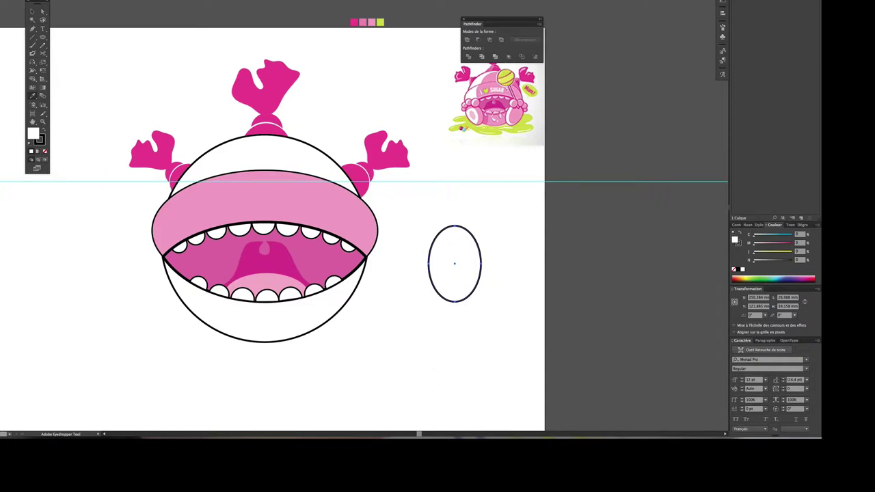
key("v")
key("ctrl+shift+a")
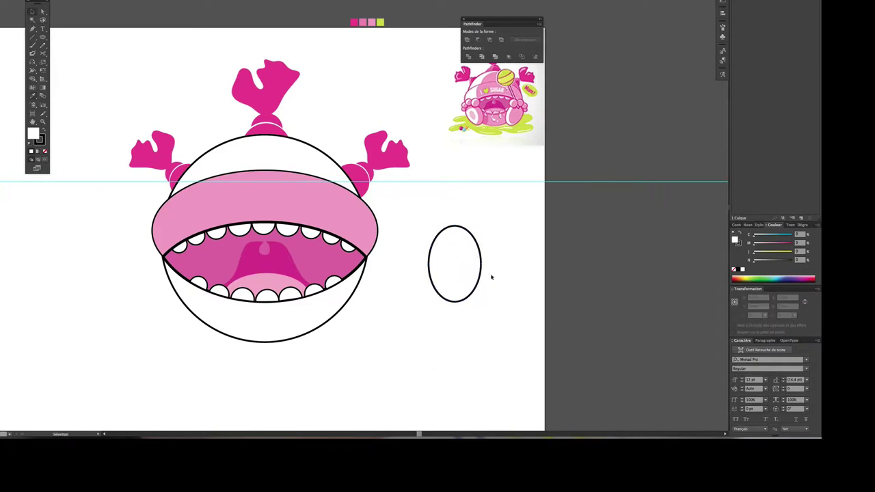
left_click(480, 283)
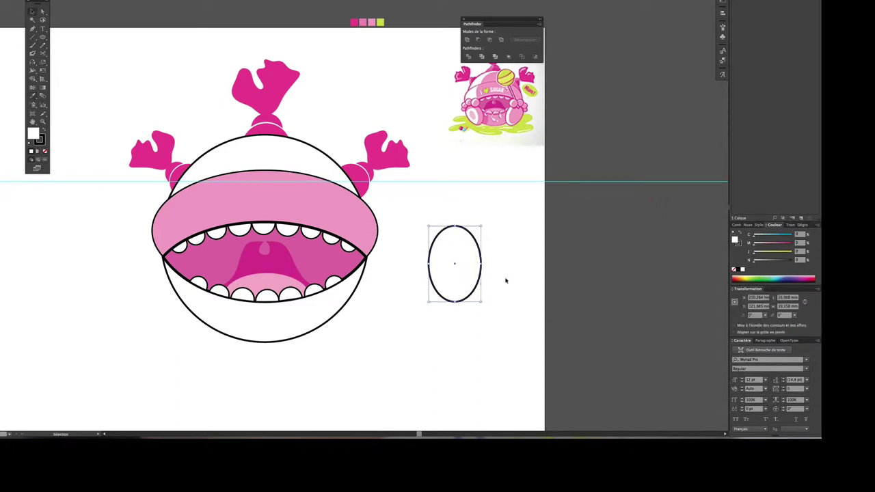
left_click(506, 279)
left_click(43, 38)
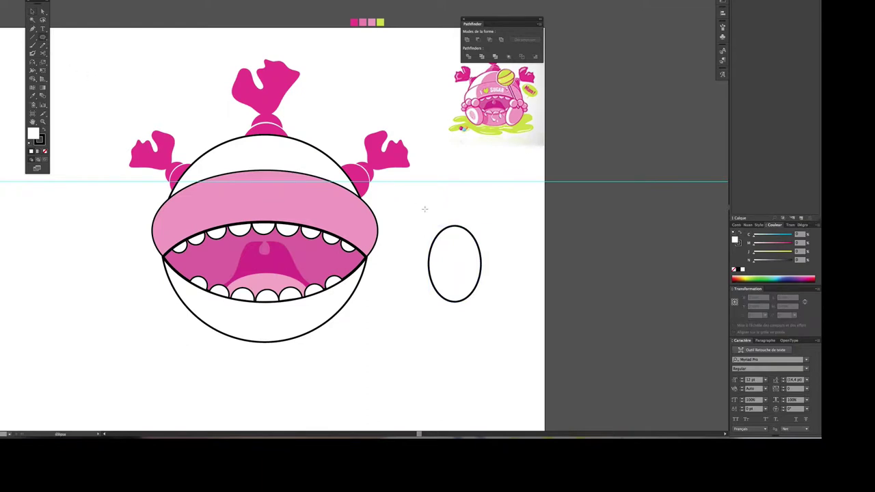
Step: Draw a small toe circle on the oval's top and Alt-drag a copy beside it
left_click_drag(468, 227, 495, 253)
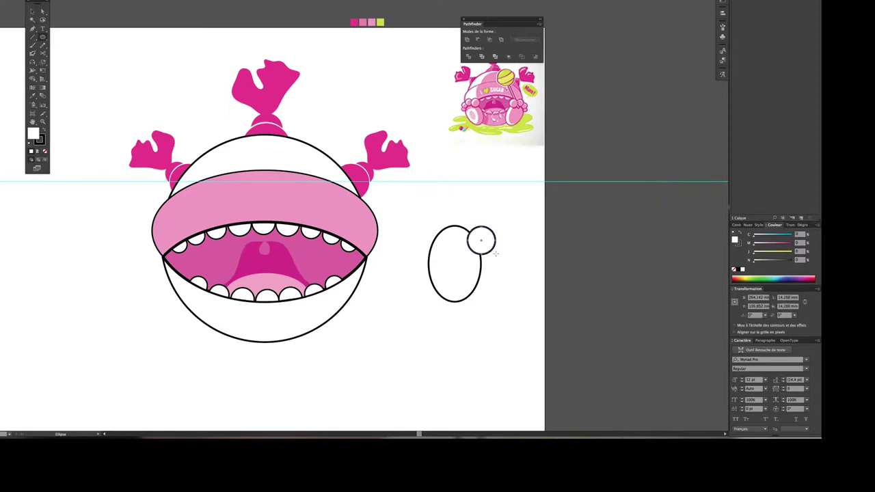
key("v")
left_click_drag(483, 238, 469, 235)
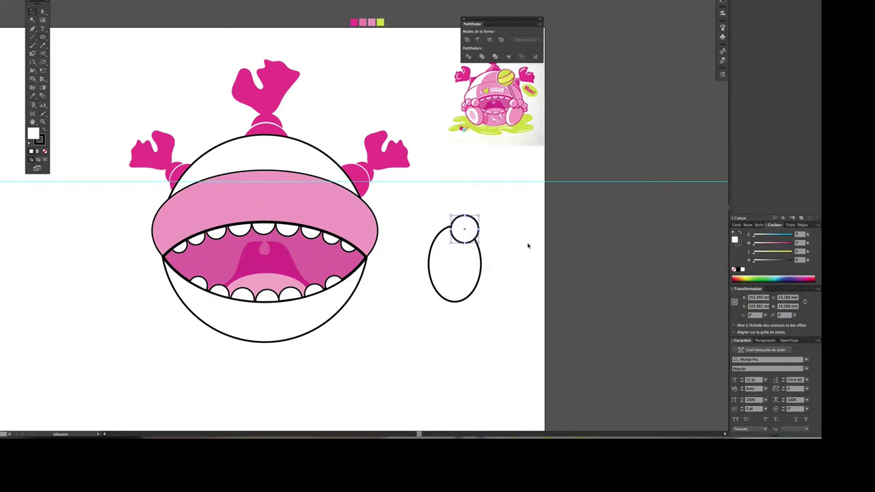
left_click(454, 217, "shift")
left_click(486, 226)
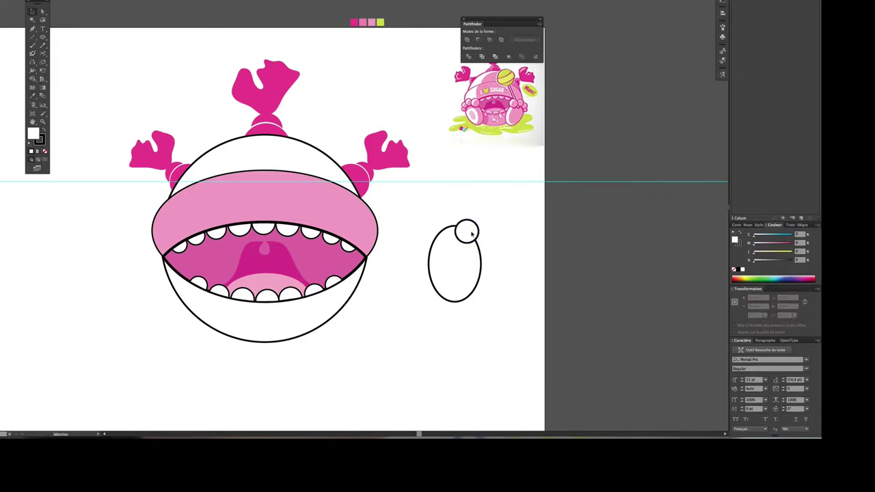
left_click(470, 233)
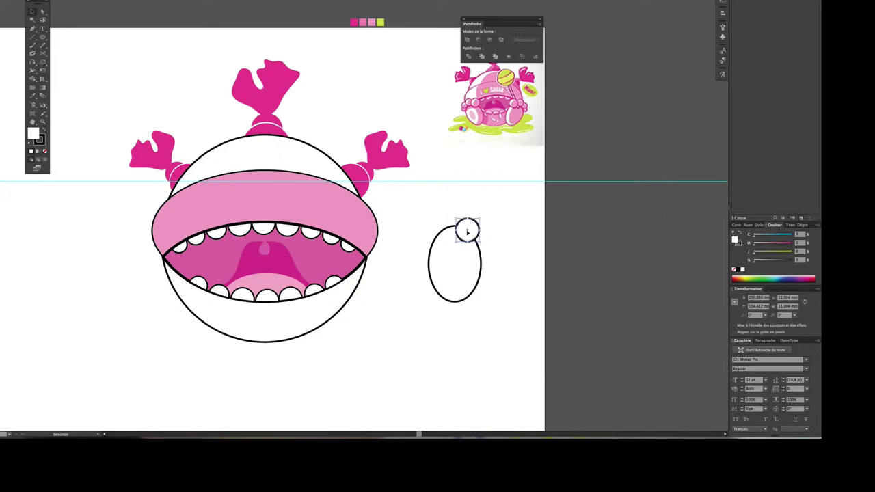
left_click_drag(470, 231, 459, 230)
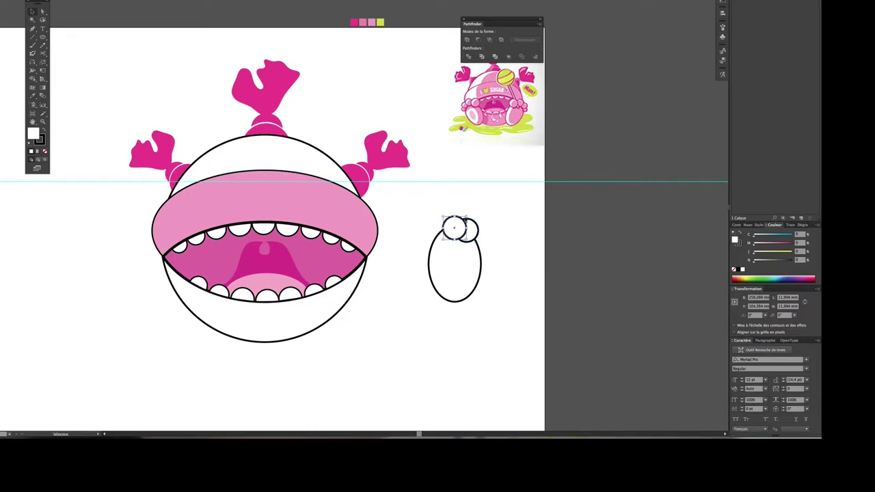
left_click_drag(454, 228, 451, 231)
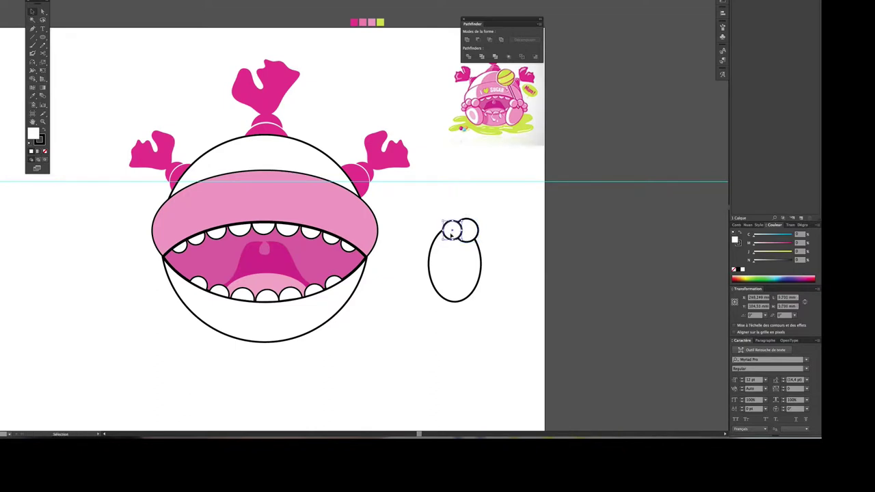
left_click(521, 233)
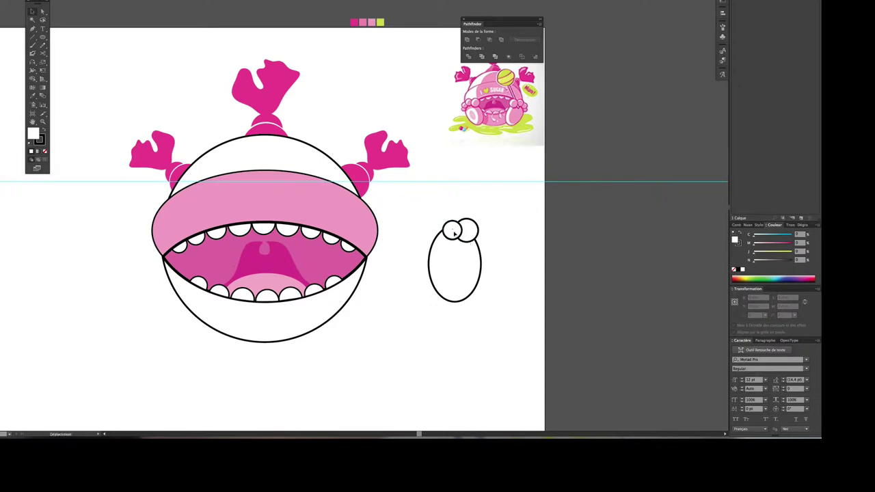
Step: Change the stacking order of the right toe, then of both toe circles
left_click(463, 231)
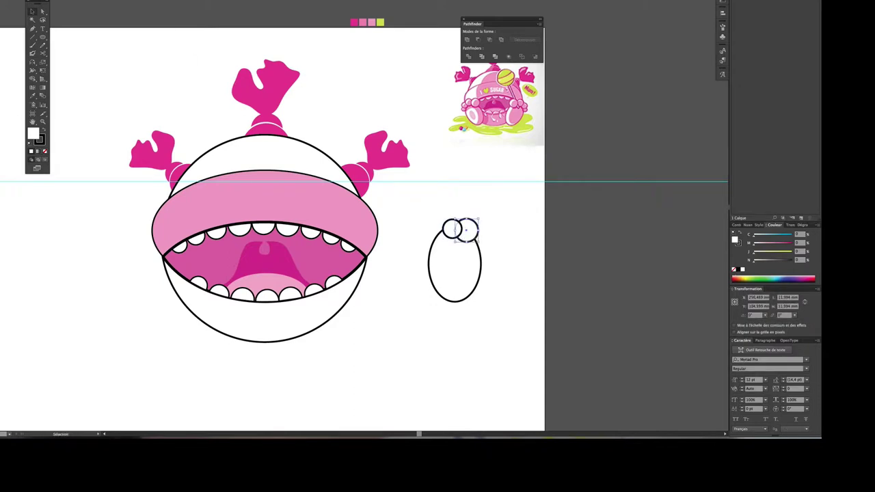
left_click(55, 1)
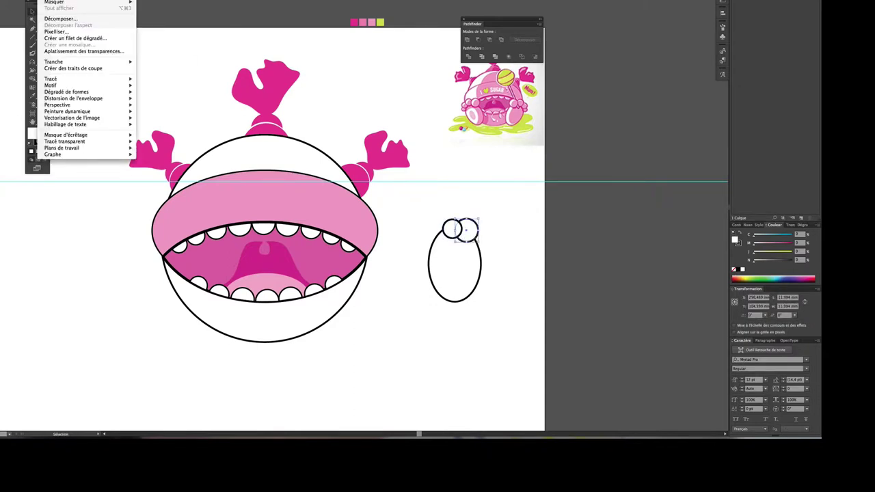
left_click(463, 189)
left_click(518, 253)
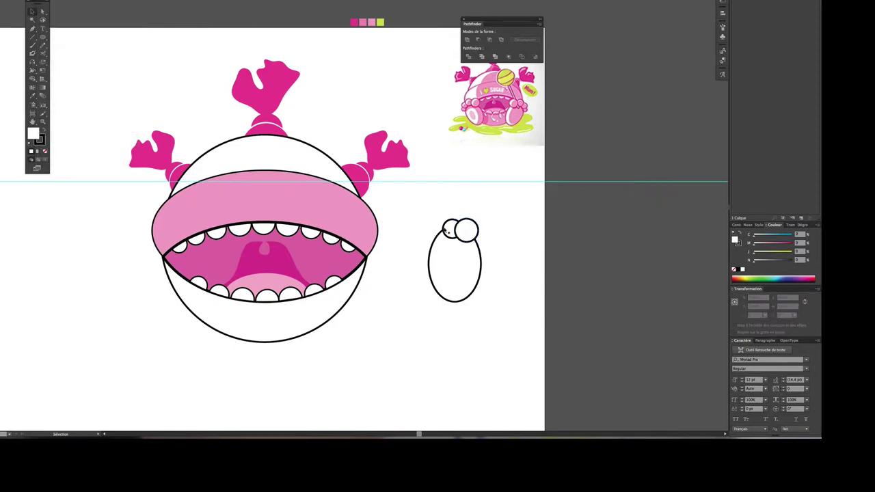
left_click(441, 232, "shift")
left_click(525, 235)
left_click(443, 233)
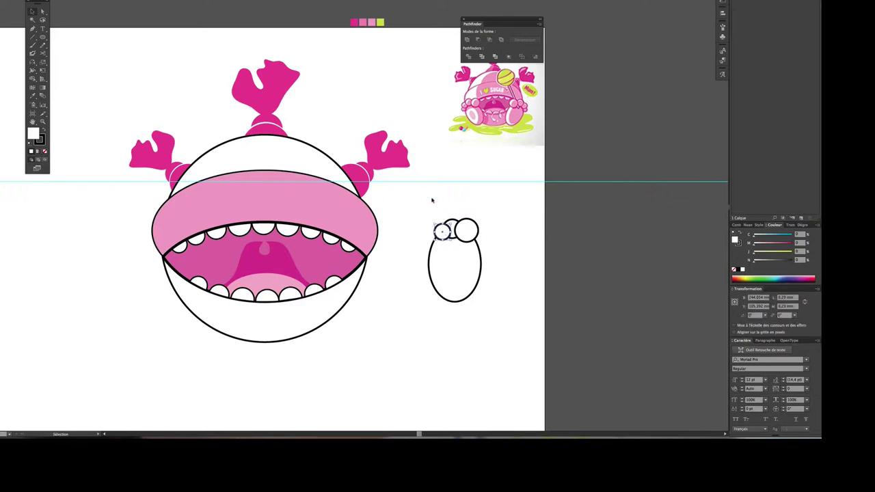
left_click(472, 231, "shift")
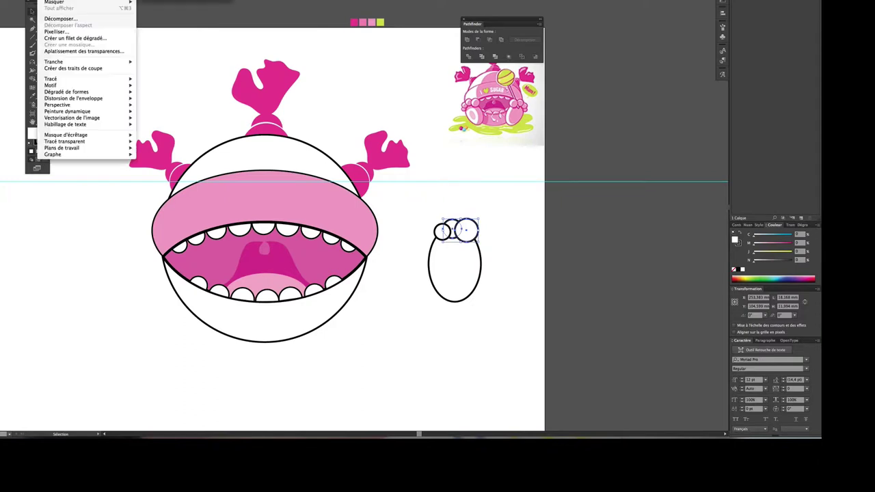
left_click(460, 207)
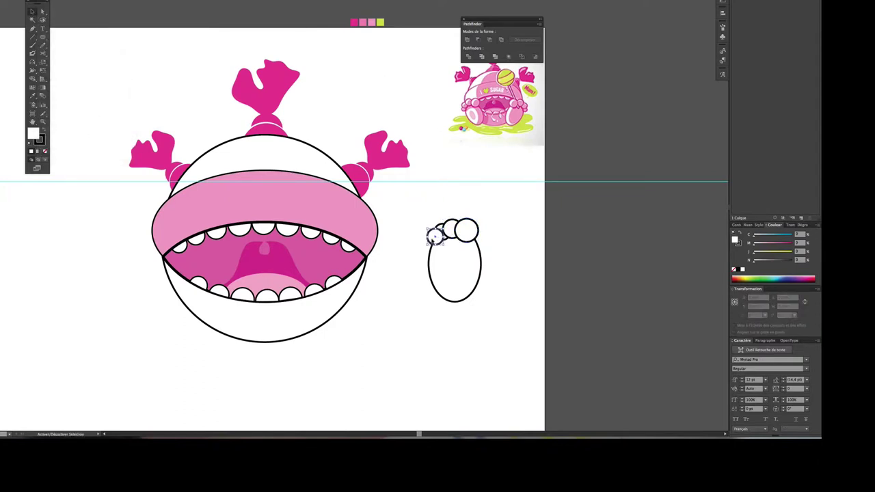
Step: Restack the smallest toe together with the other toe circles
left_click(433, 236)
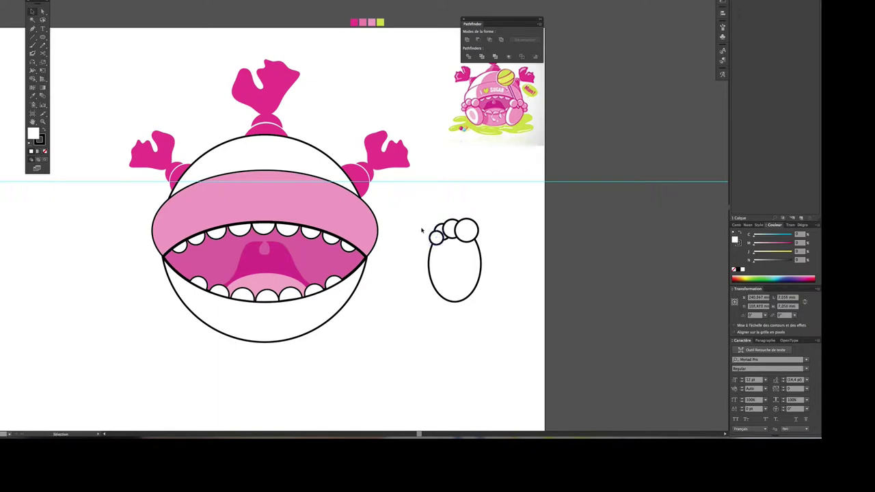
left_click(422, 229)
left_click(435, 236)
left_click(471, 229, "shift")
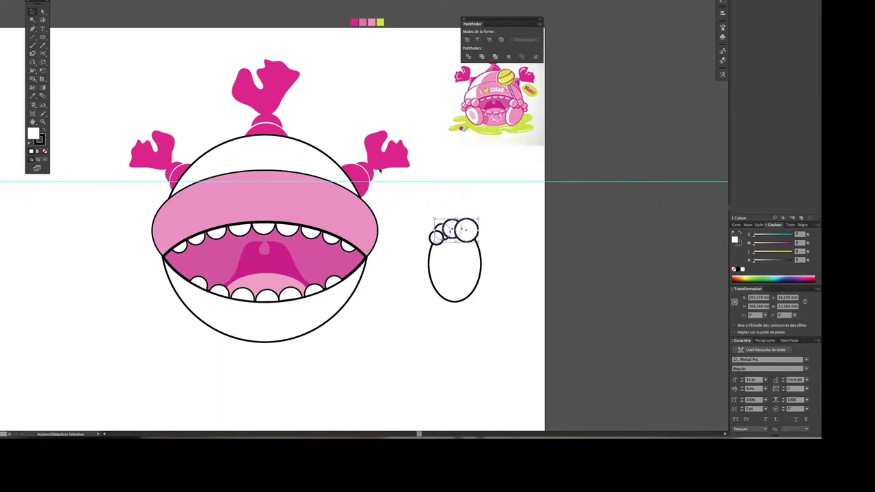
left_click(55, 0)
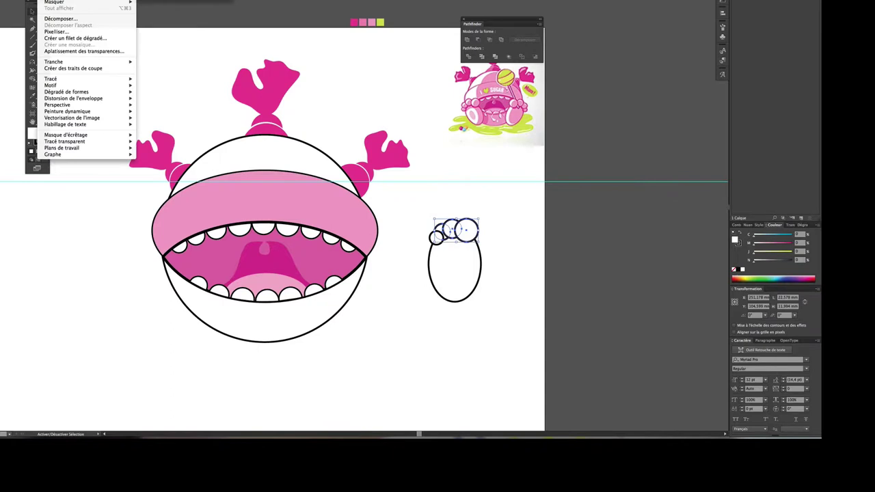
left_click(494, 141)
left_click(529, 200)
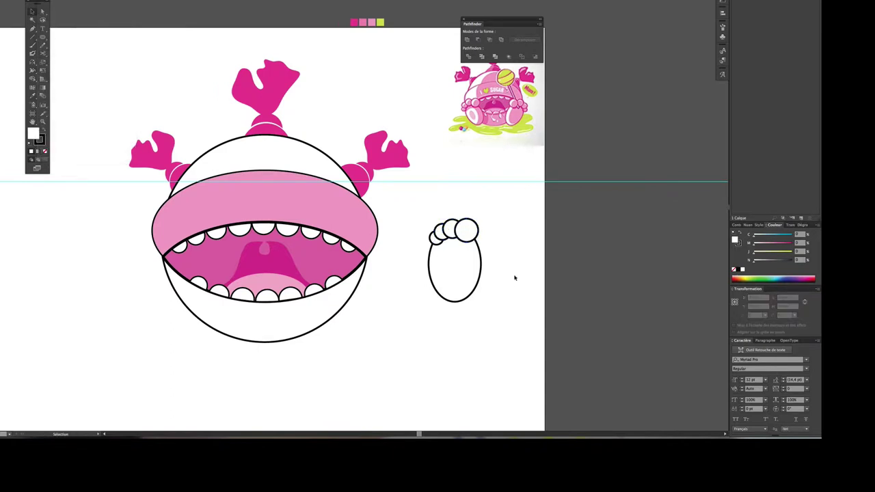
Step: Narrow the oval, then tilt the whole foot clockwise and place it beside the head
left_click(477, 274)
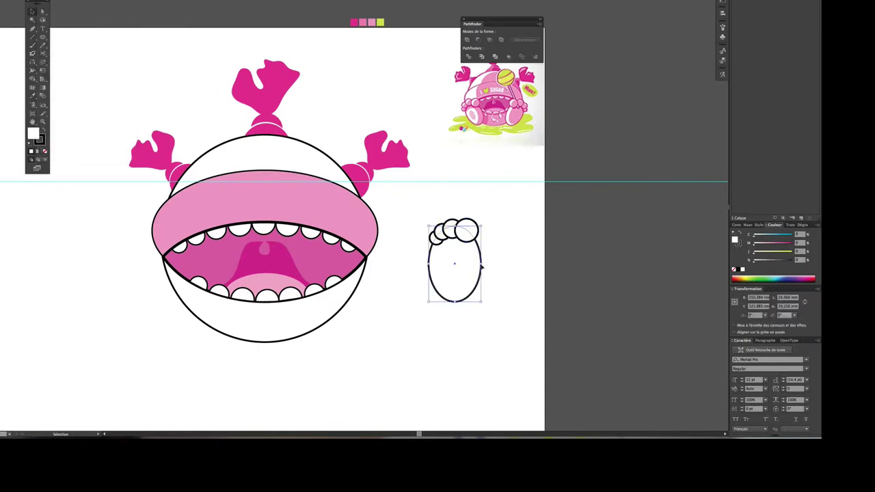
left_click_drag(479, 275, 434, 265)
left_click(496, 272)
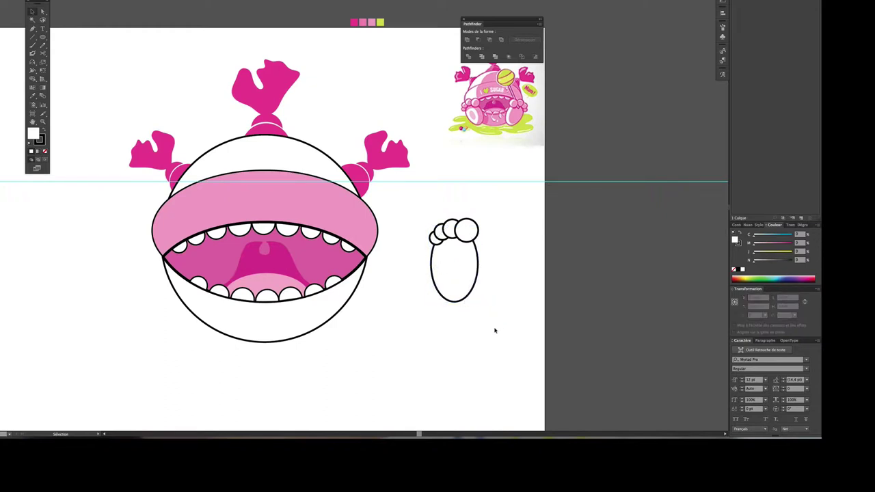
left_click_drag(491, 329, 418, 202)
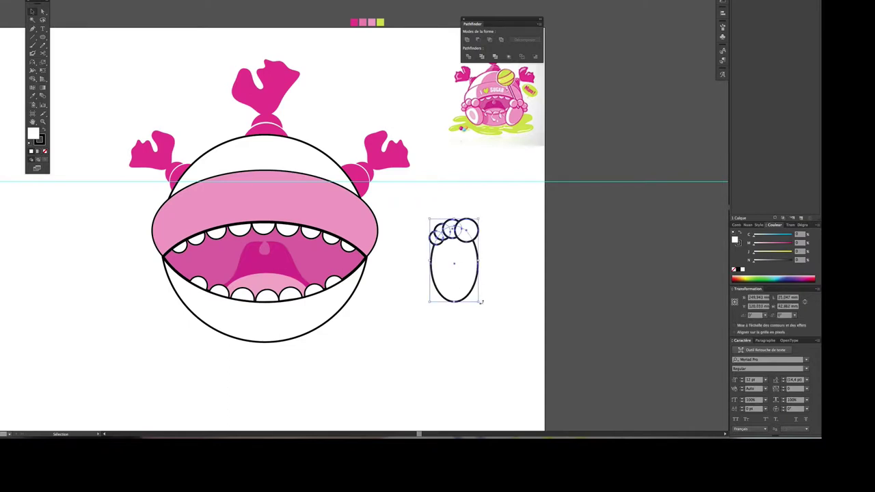
mouse_move(481, 301)
left_mouse_down()
mouse_move(499, 289)
mouse_move(442, 236)
mouse_move(159, 277)
mouse_move(152, 266)
mouse_move(180, 276)
left_mouse_up()
left_click(517, 289)
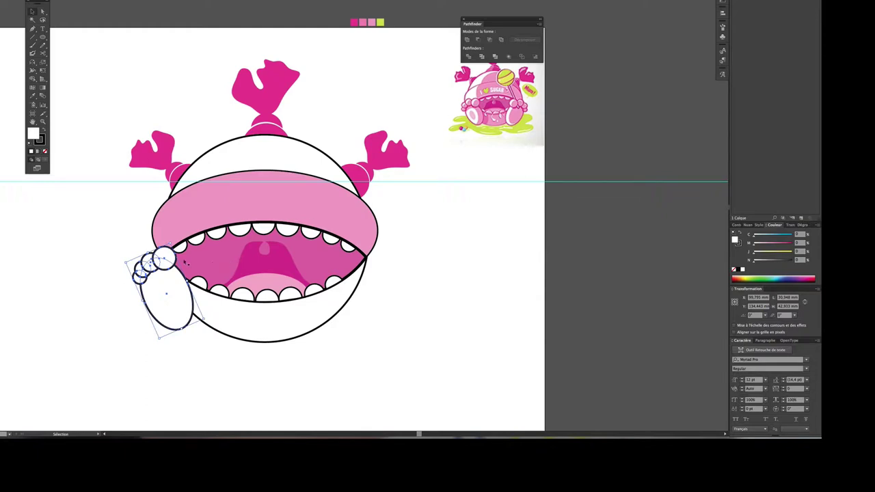
Step: Stretch the fist taller from its bottom edge and add a guide at the head's bottom
left_click_drag(185, 262, 186, 256)
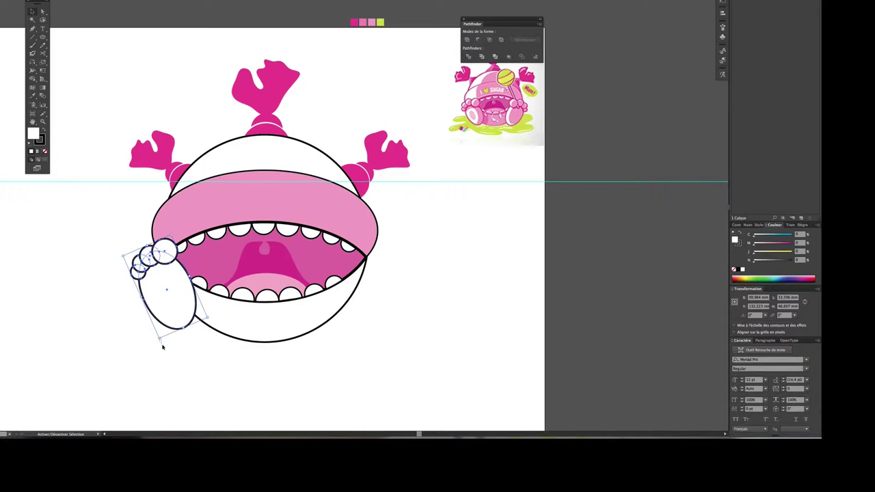
mouse_move(160, 339)
left_mouse_down()
mouse_move(181, 367)
mouse_move(212, 281)
mouse_move(57, 347)
left_mouse_up()
mouse_move(159, 339)
left_mouse_down()
mouse_move(156, 367)
mouse_move(157, 357)
left_mouse_up()
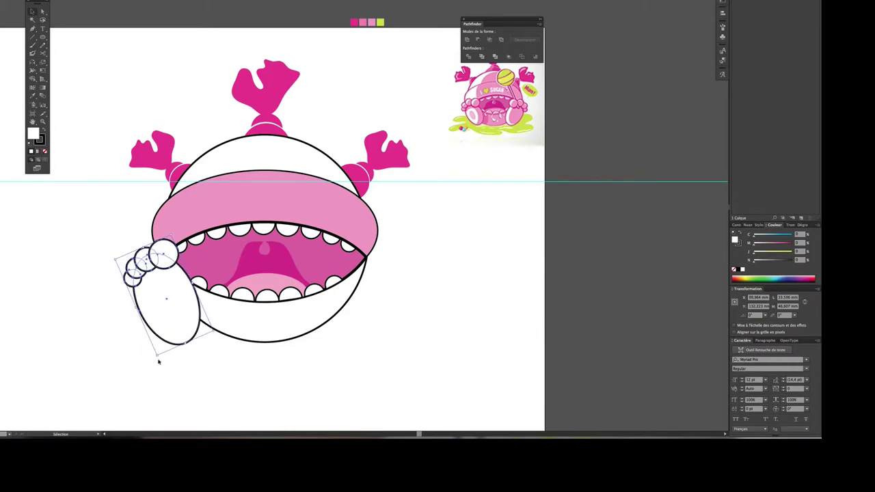
left_click(353, 322)
left_click_drag(276, 20, 277, 346)
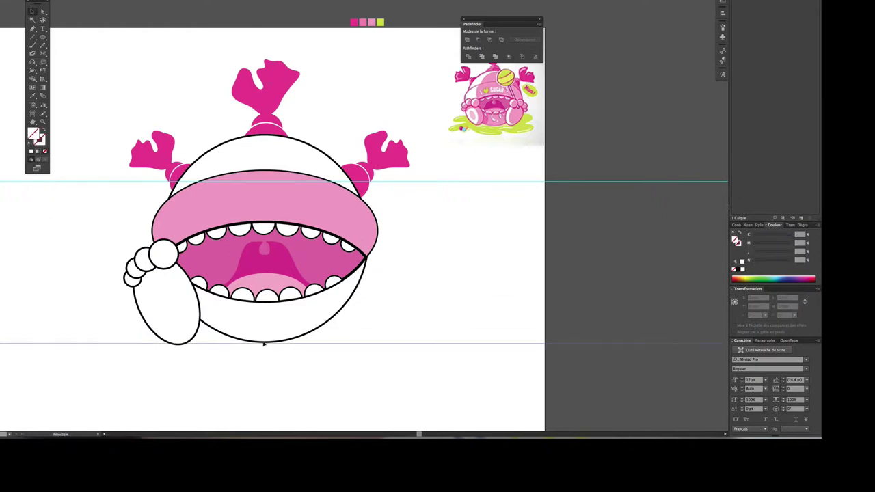
Step: Move the fist right toward the mouth and tilt it over the mouth's left edge
left_click(162, 254)
left_click(133, 273, "shift")
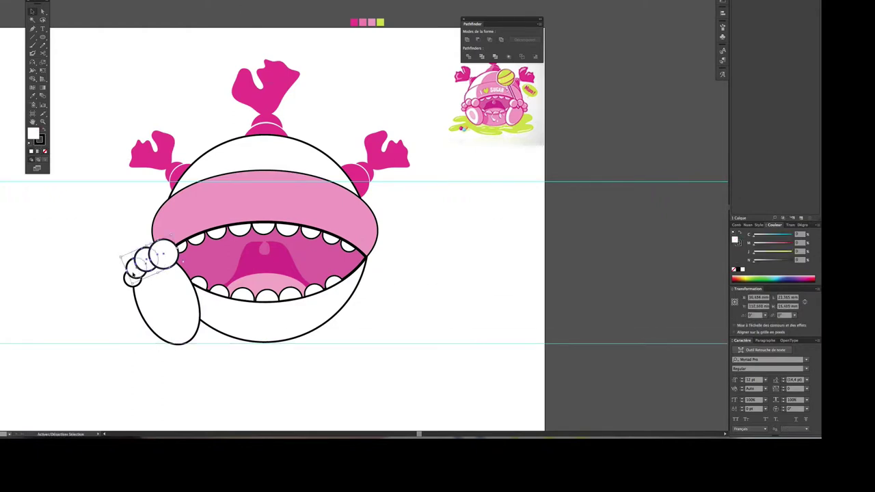
left_click(164, 328, "shift")
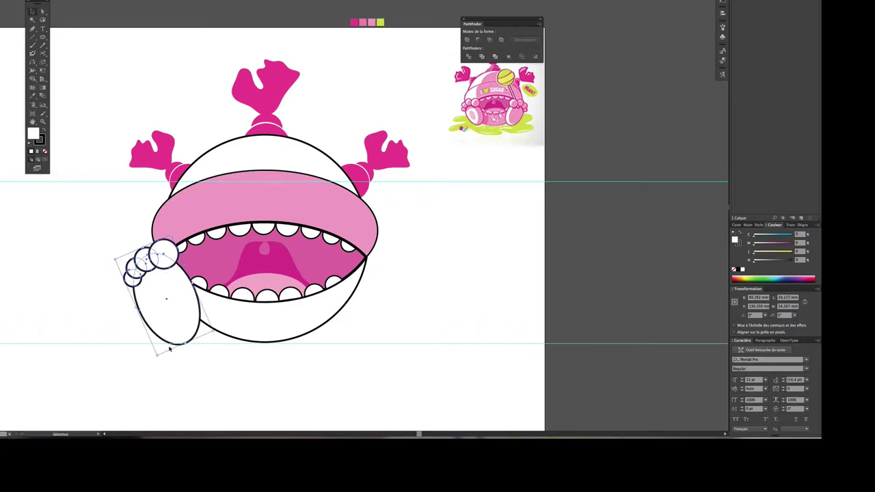
left_click_drag(170, 319, 173, 321)
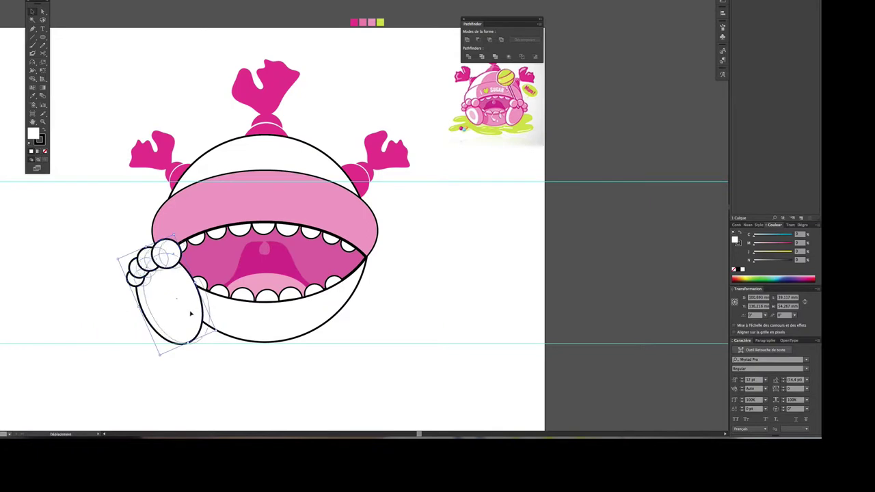
left_click_drag(173, 320, 189, 313)
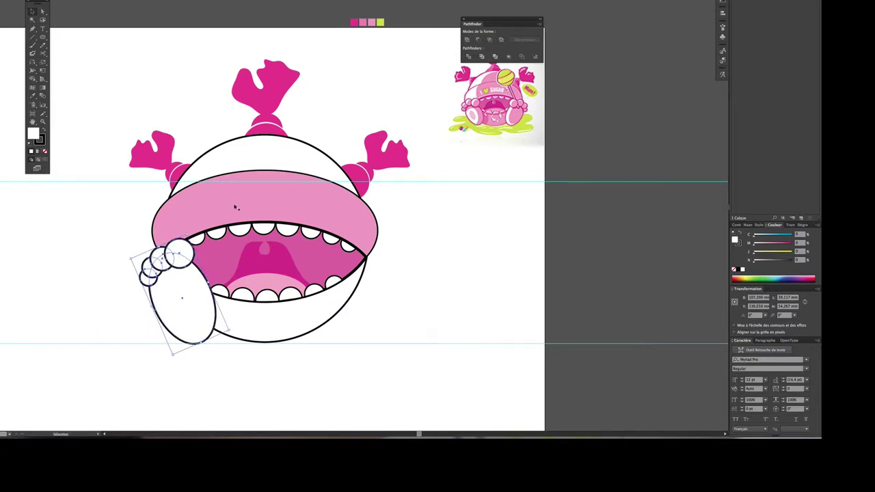
left_click_drag(172, 279, 176, 294)
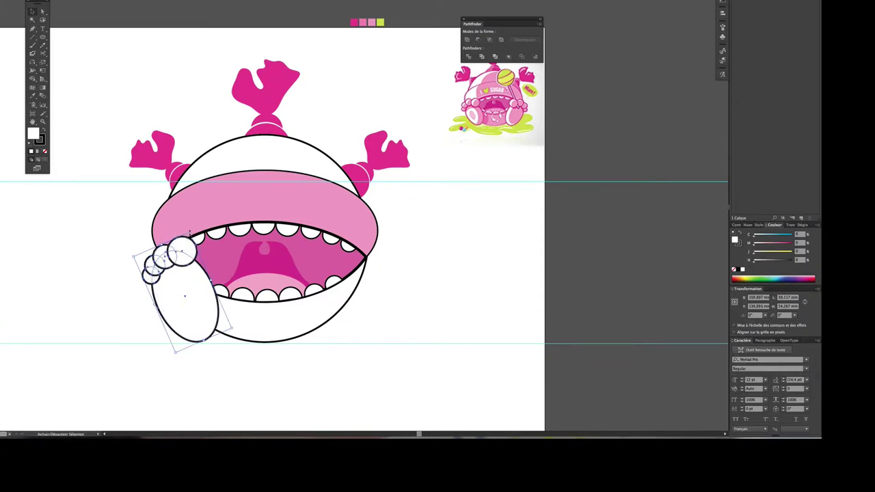
left_click_drag(192, 236, 190, 217)
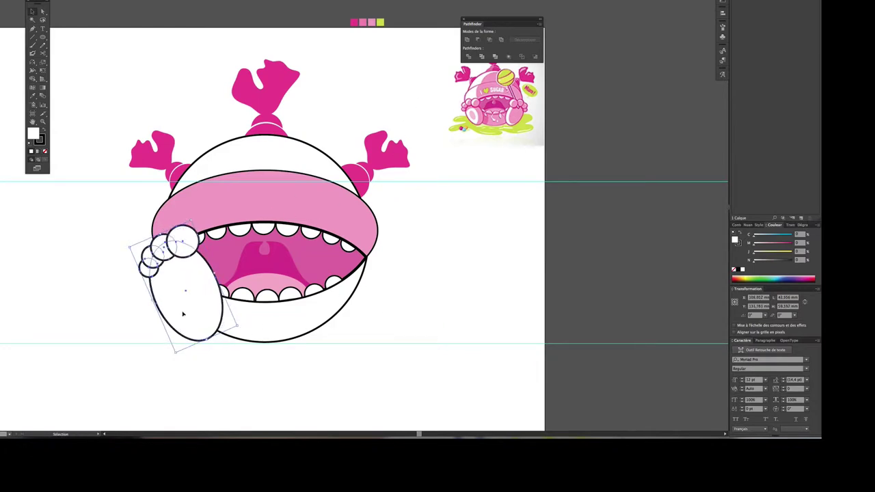
left_click_drag(194, 228, 196, 230)
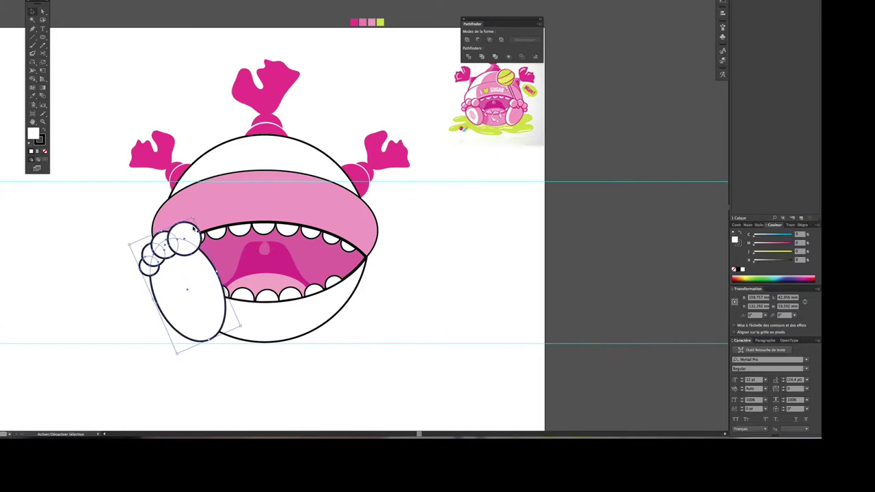
left_click_drag(187, 301, 189, 305)
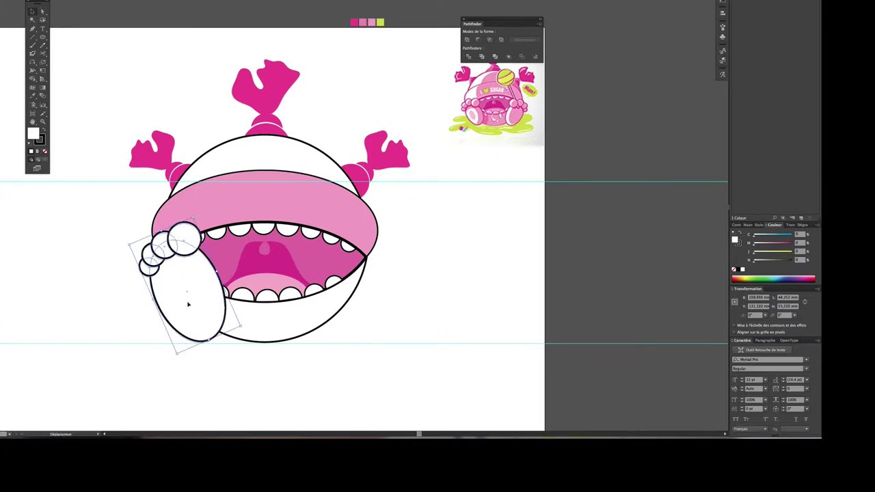
left_click(458, 260)
Step: Select the whole left hand group and rotate it slightly
key("ctrl+minus")
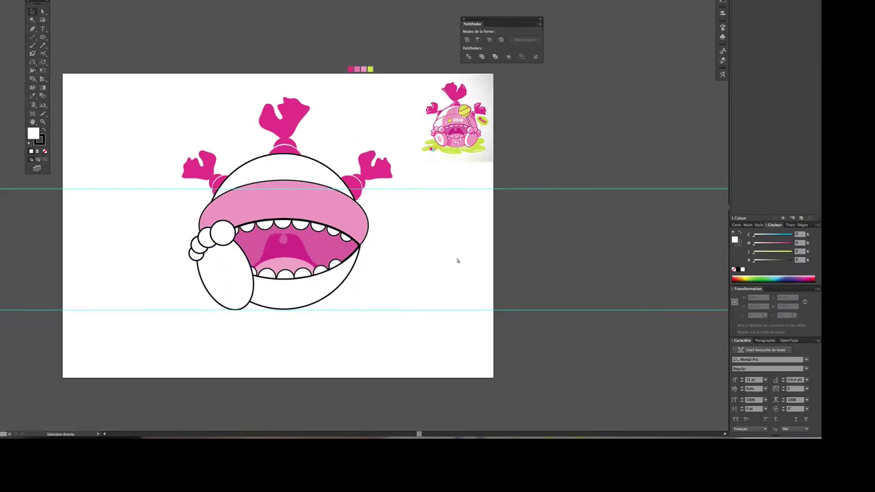
key("ctrl+plus")
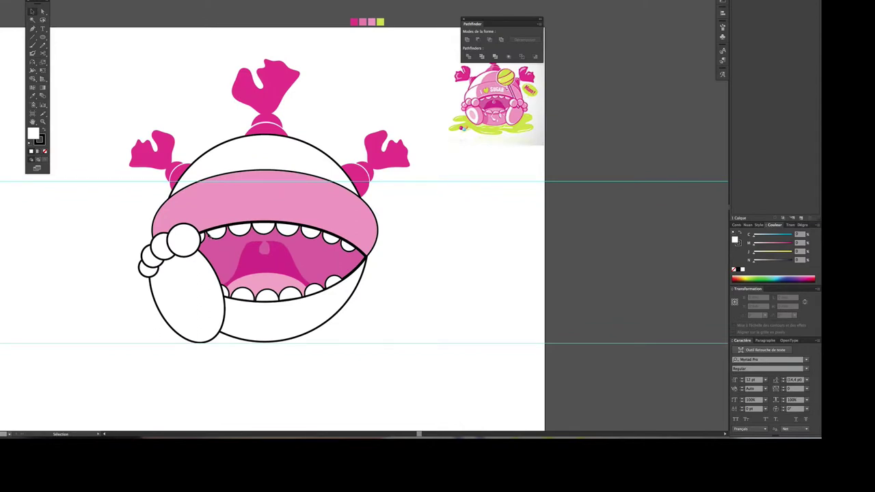
left_click(191, 250)
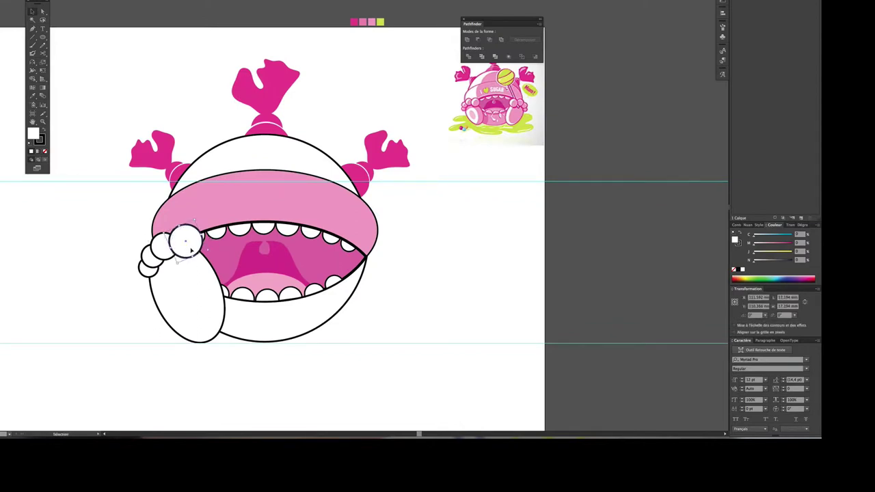
left_click(390, 295)
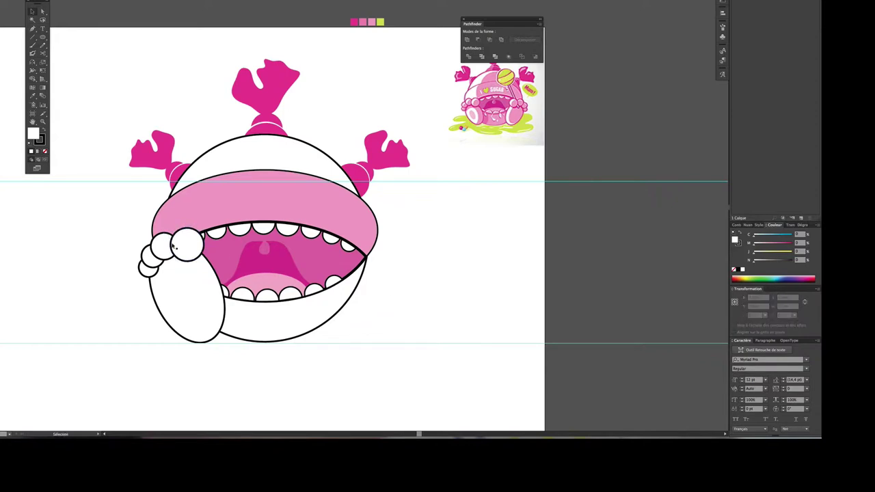
left_click(164, 244)
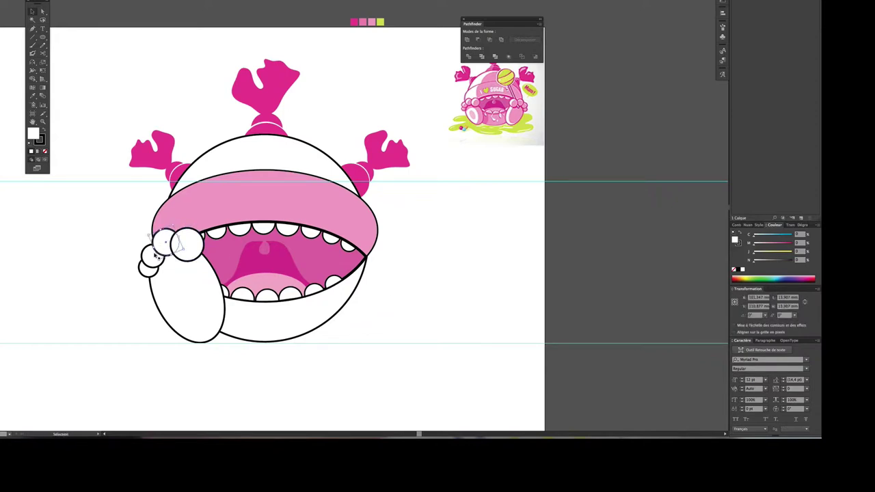
left_click(153, 256)
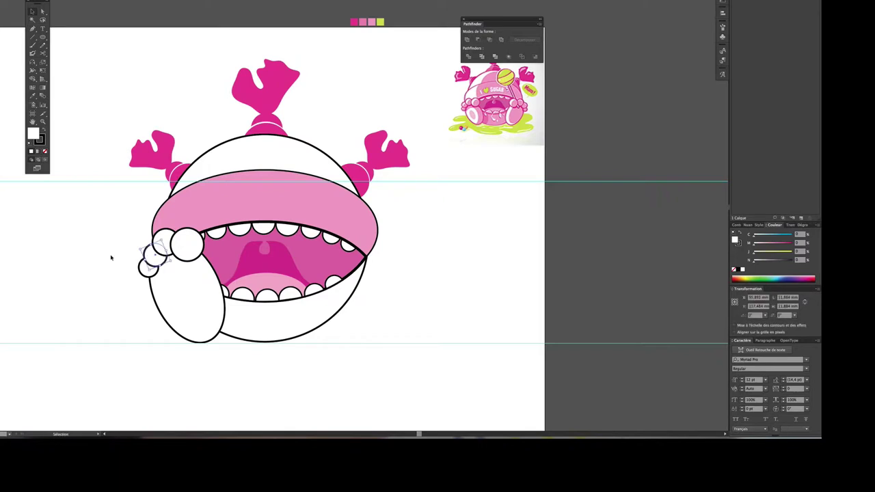
left_click(110, 258)
left_click(149, 269)
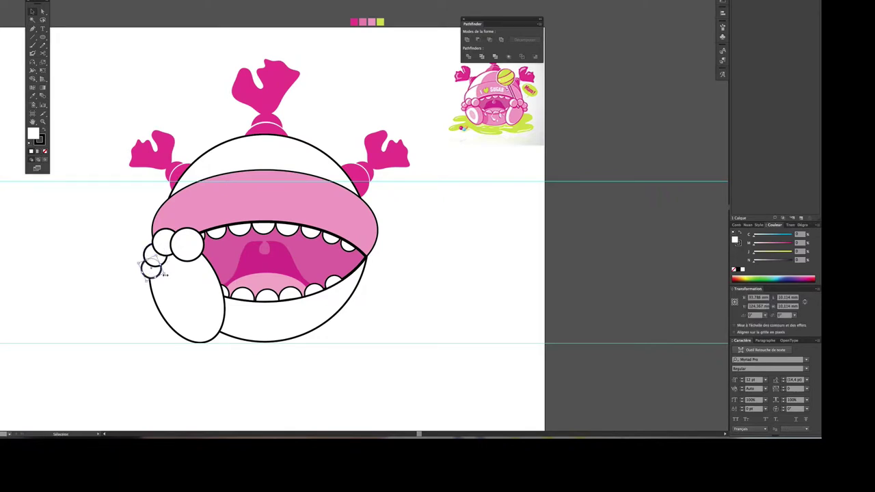
left_click(134, 287)
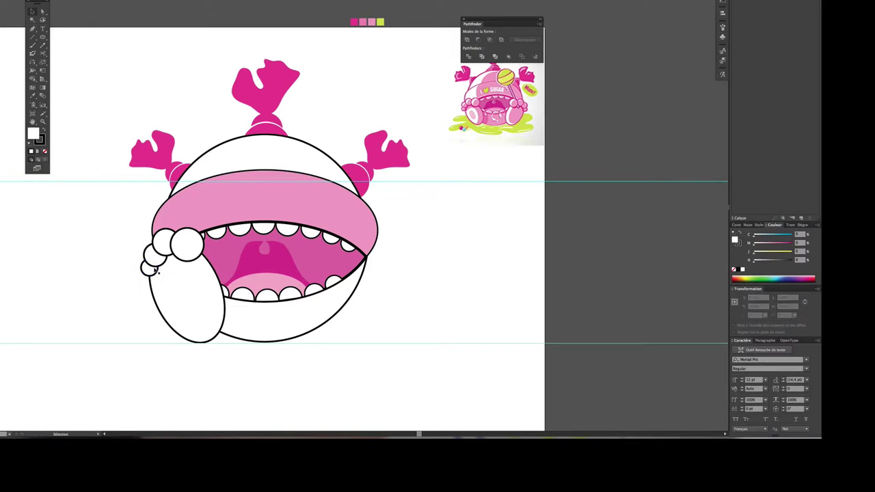
left_click(150, 269)
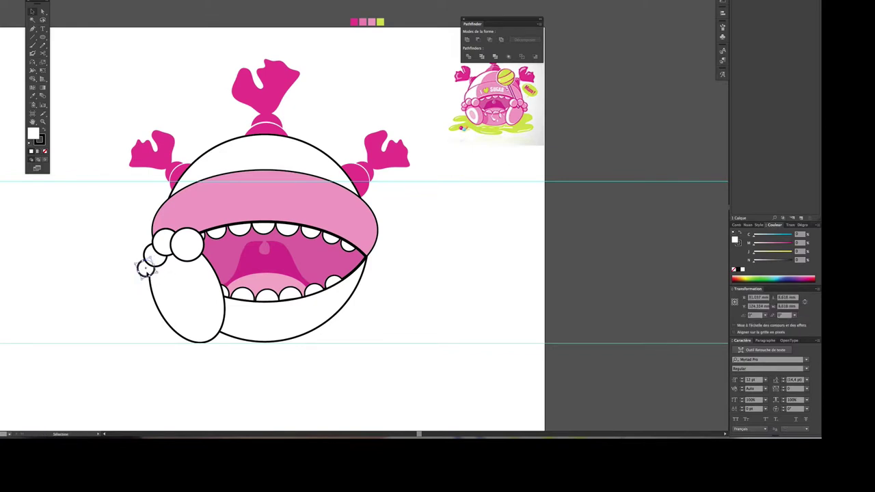
left_click(166, 293)
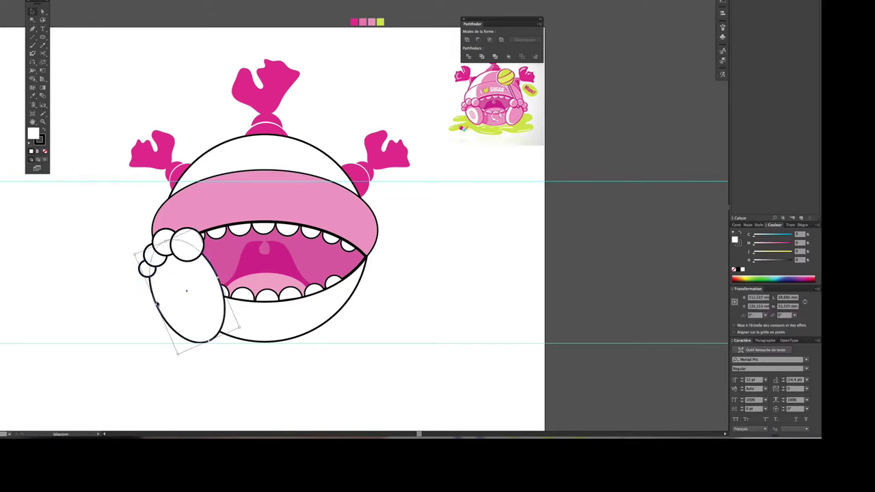
left_click_drag(177, 355, 182, 353)
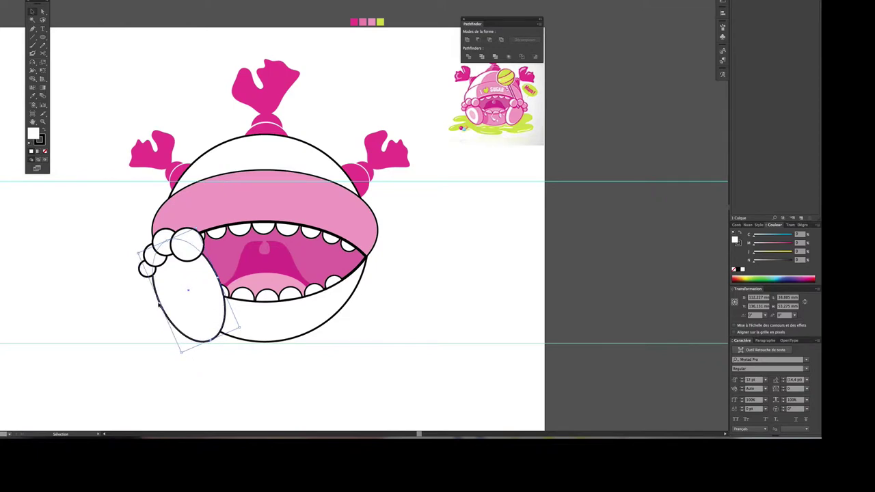
left_click_drag(241, 329, 244, 331)
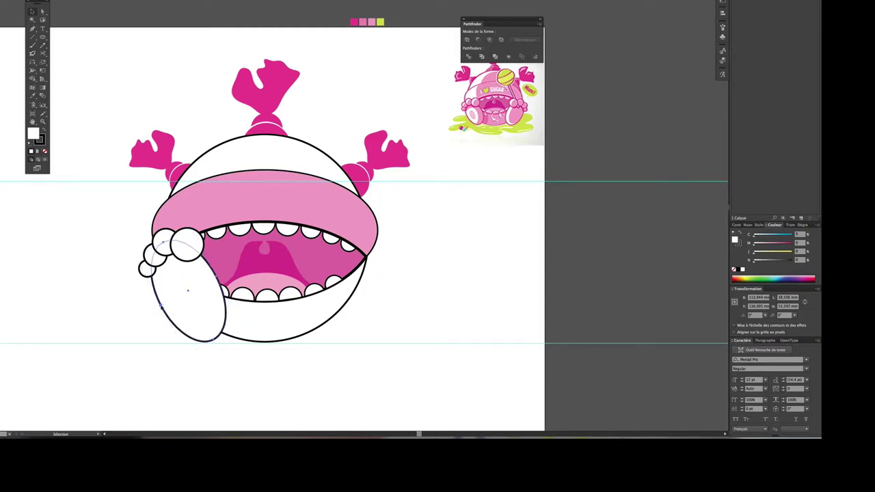
Step: Enlarge the hand oval and finger circles slightly and nudge them left against the mouth
left_click(139, 309)
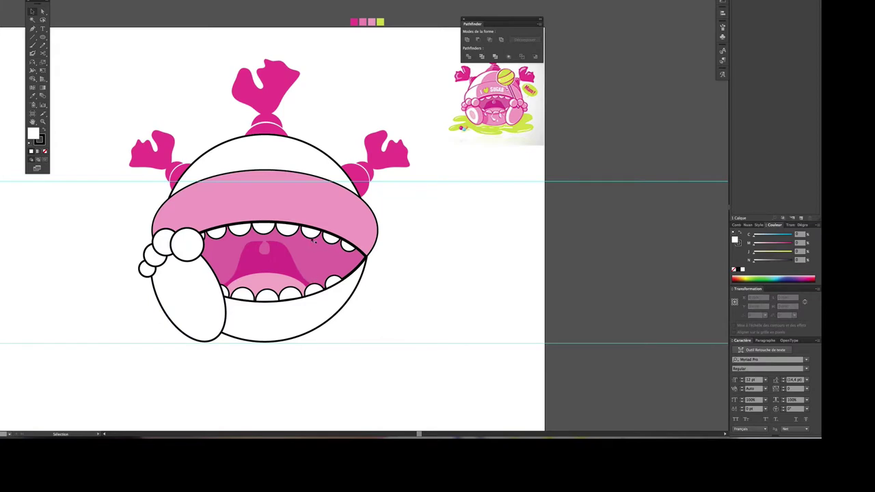
left_click(192, 250)
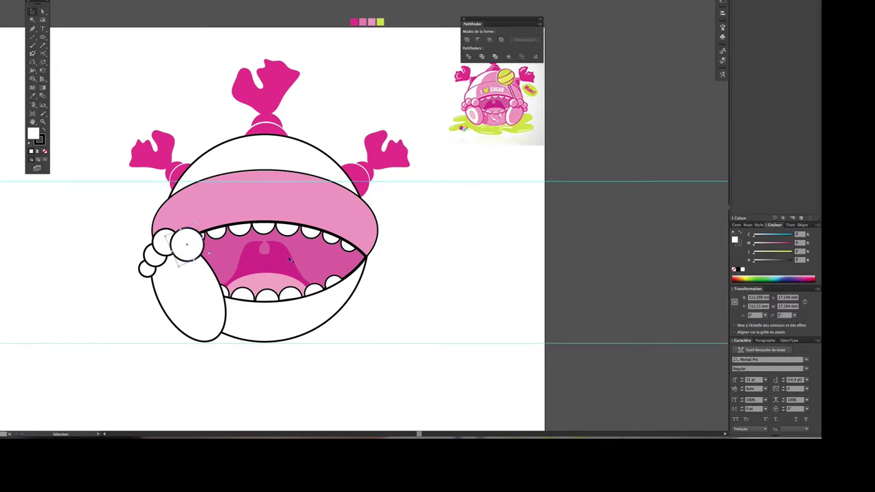
left_click(381, 283)
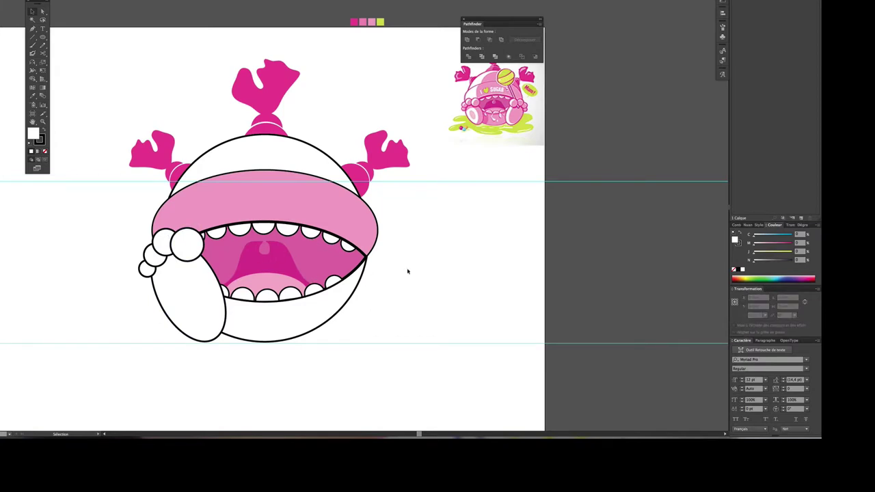
left_click(143, 268)
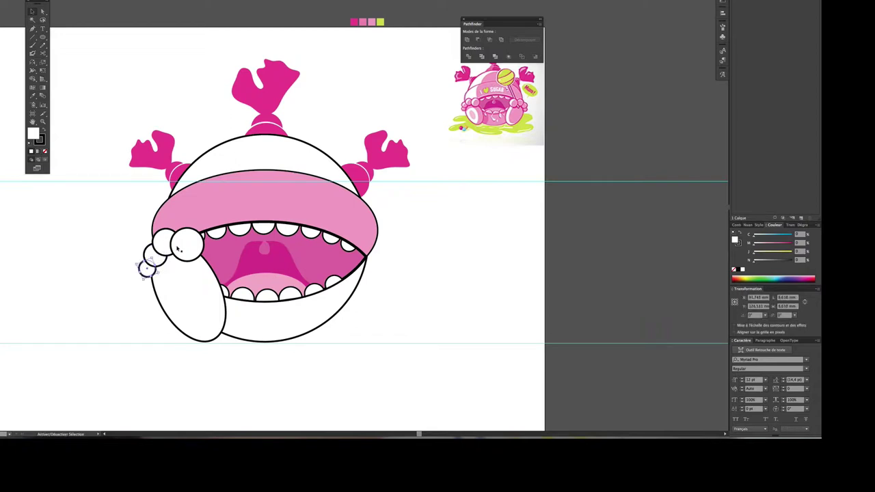
left_click(162, 251, "shift")
left_click(186, 284, "shift")
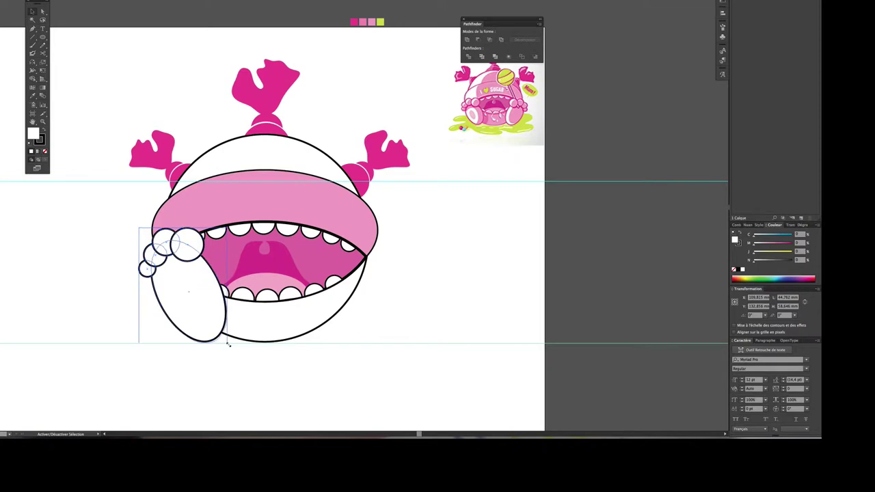
left_click_drag(225, 343, 229, 345)
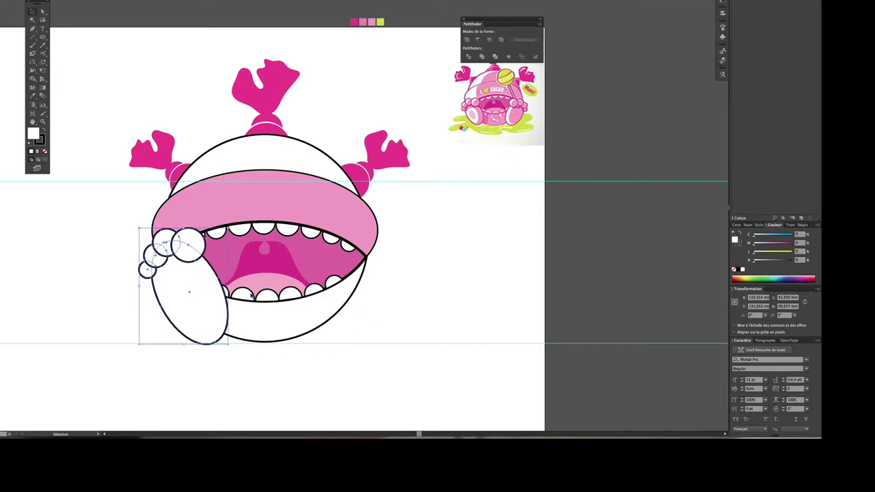
key("Left")
key("Left")
key("Left")
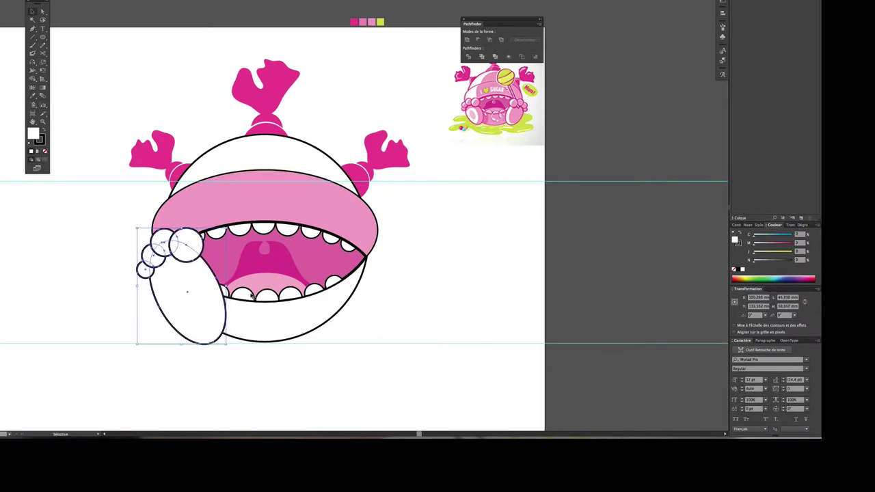
left_click(333, 283)
Step: Reflect a copy of the left hand and position it on the mouth's right edge
left_click(421, 288)
scroll(410, 313, "up", 1)
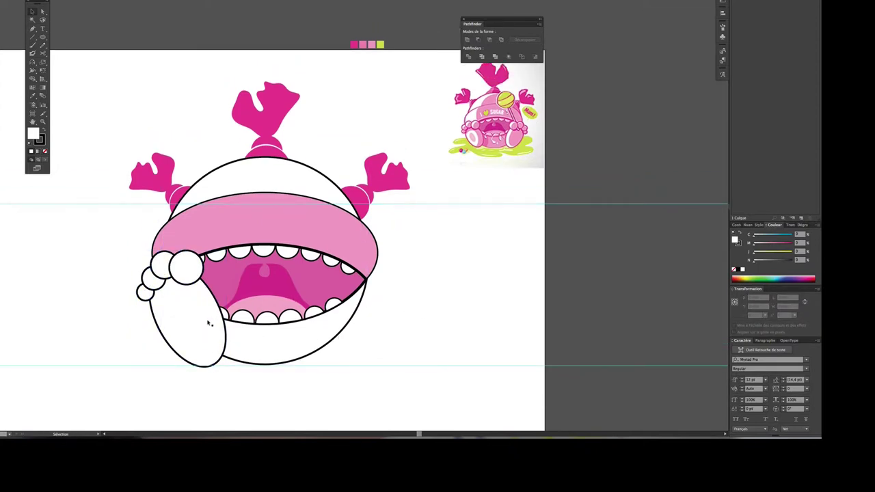
left_click_drag(190, 316, 355, 313)
key("o")
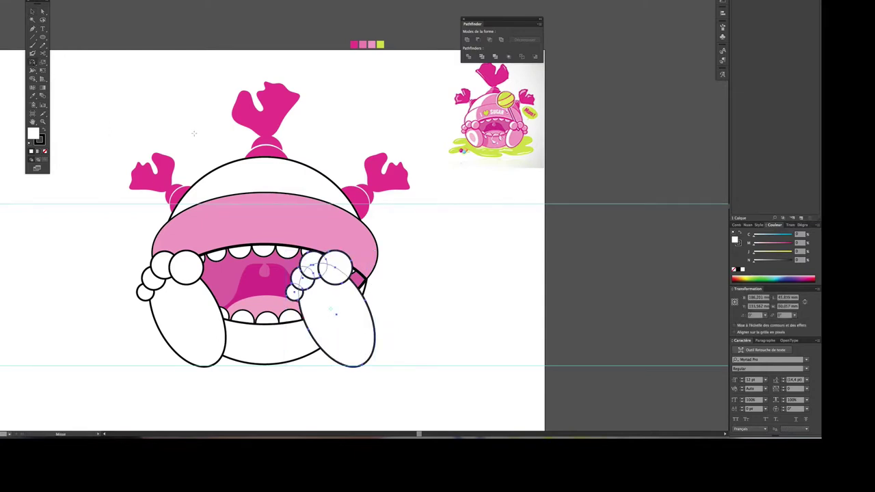
left_click(32, 62)
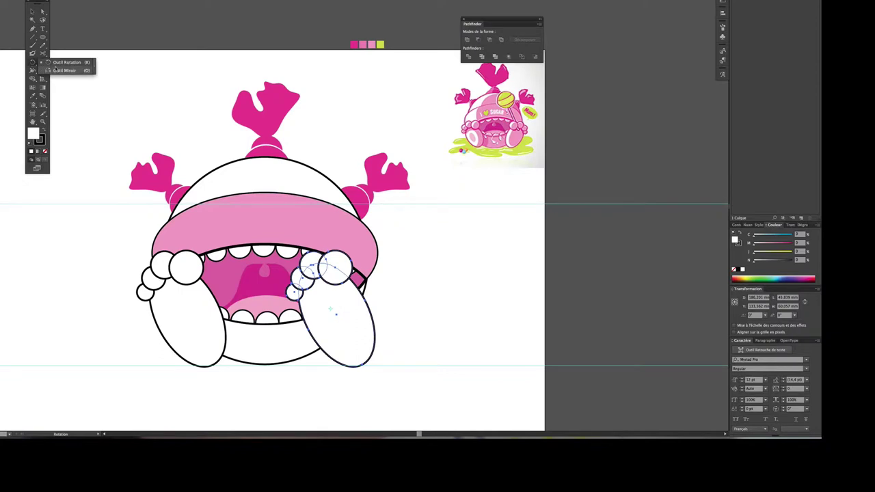
left_click(62, 70)
left_click_drag(402, 303, 330, 287)
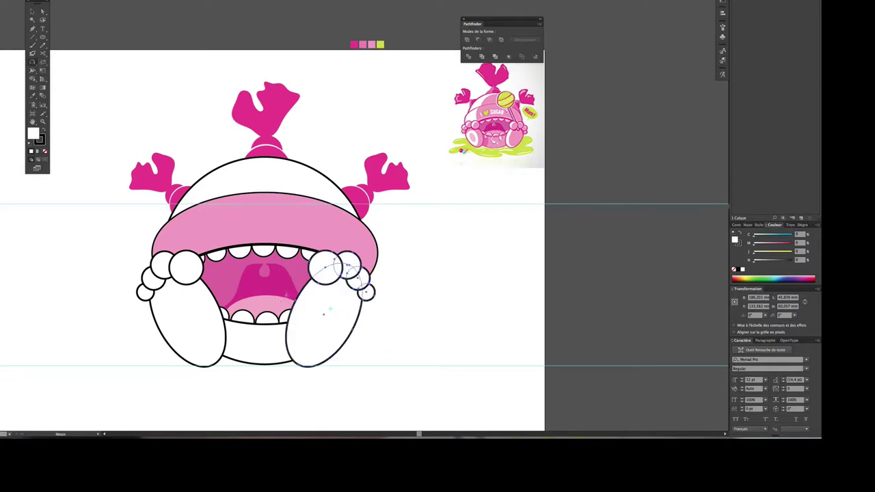
key("v")
left_click(424, 265)
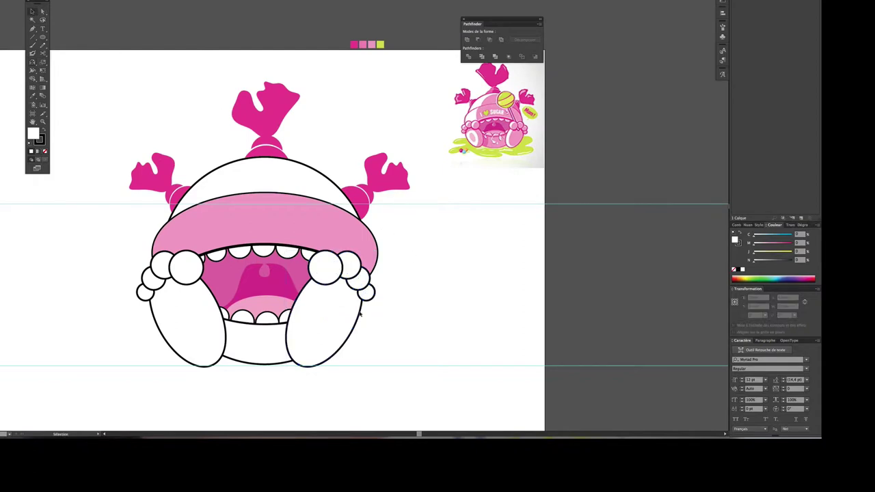
left_click_drag(331, 317, 354, 316)
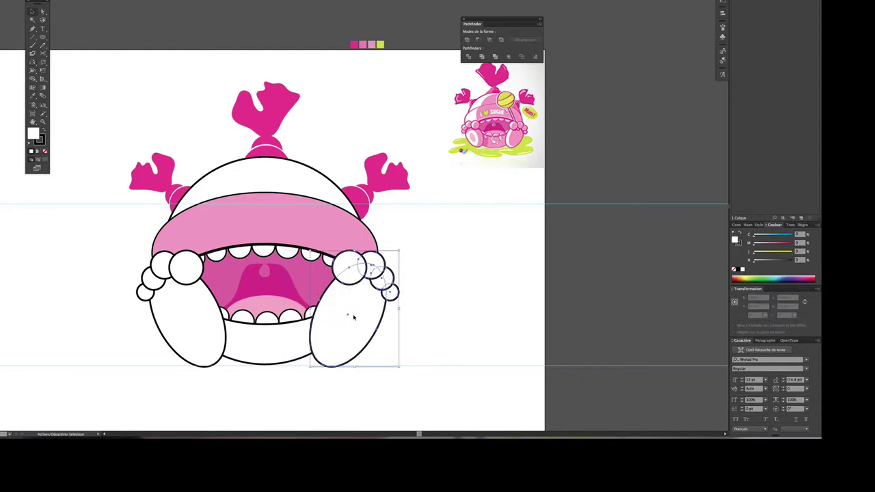
left_click(403, 315)
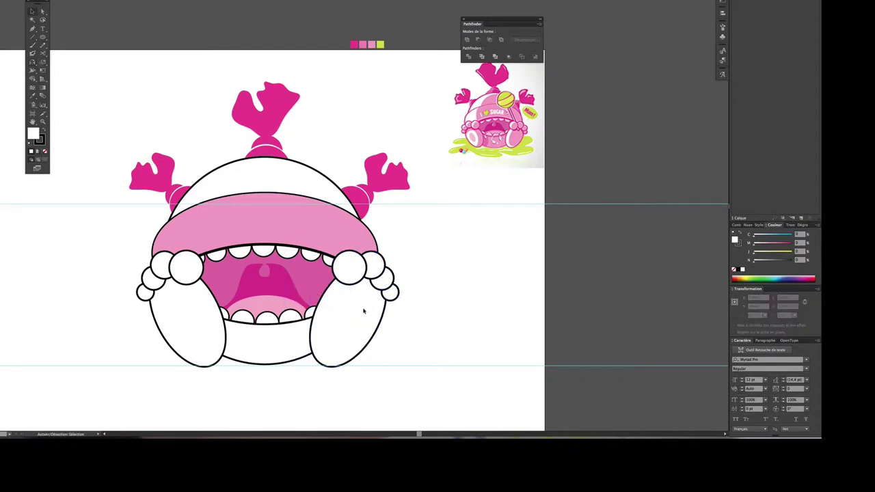
Step: Shift the right hand slightly left and pan the view to make room on the right
left_click_drag(363, 311, 359, 311)
left_click(443, 305)
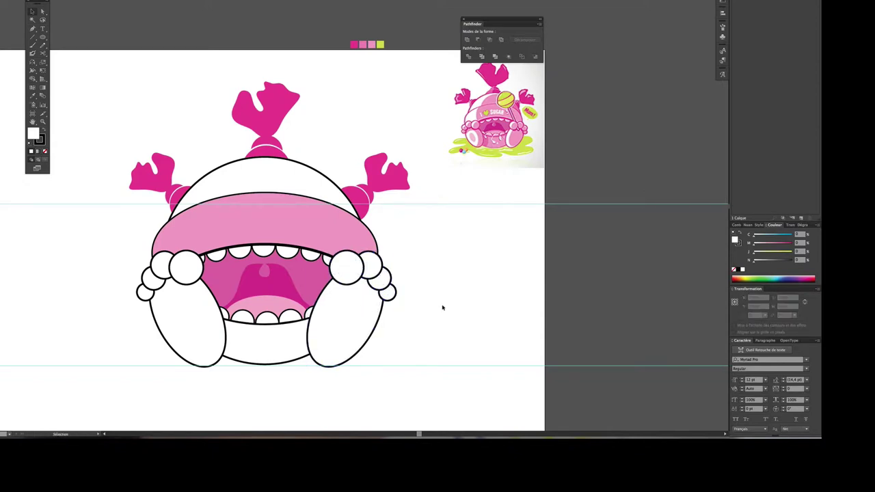
scroll(442, 307, "down", 2)
scroll(442, 309, "up", 3)
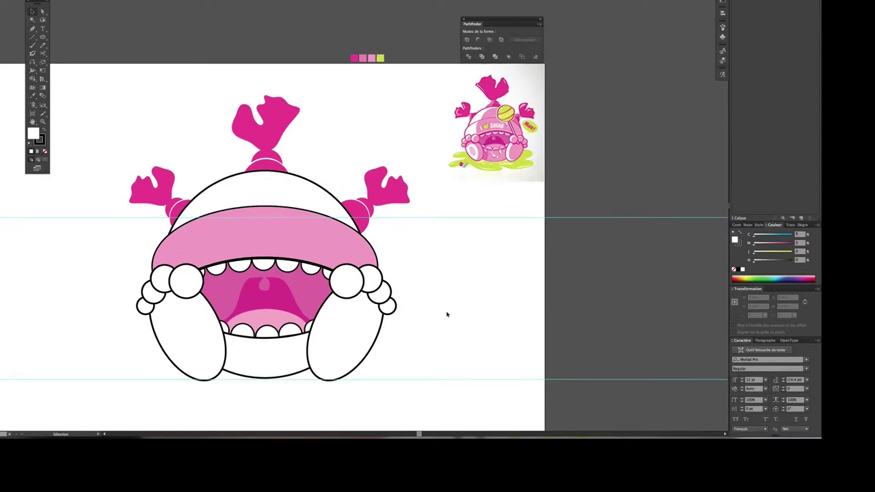
left_click_drag(451, 308, 414, 279)
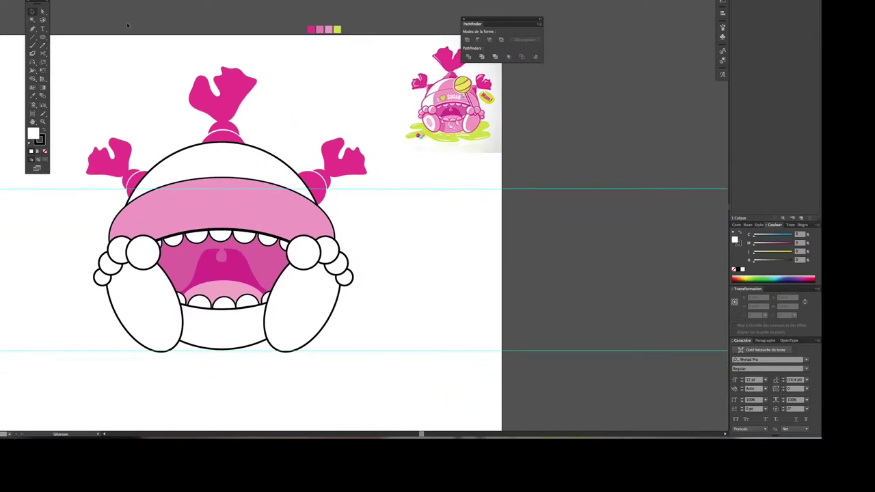
Step: Draw a tall thin rectangle as the lollipop stick right of the monster
left_click(42, 36)
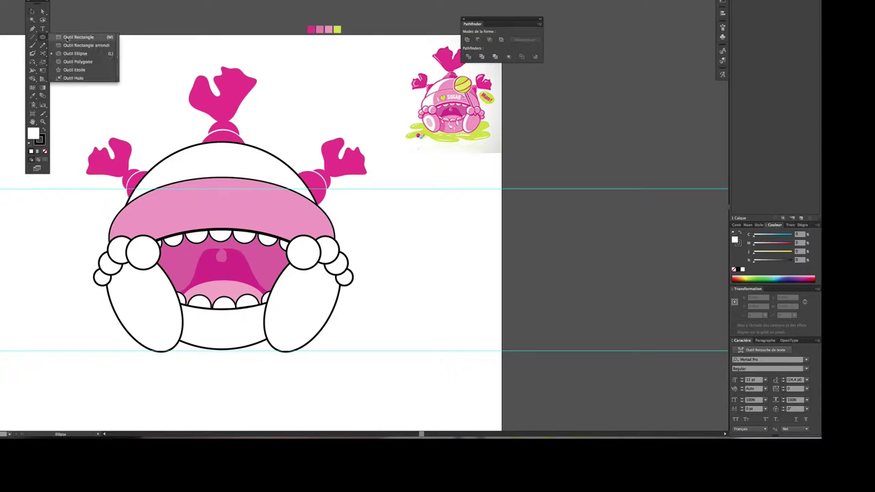
left_click(79, 37)
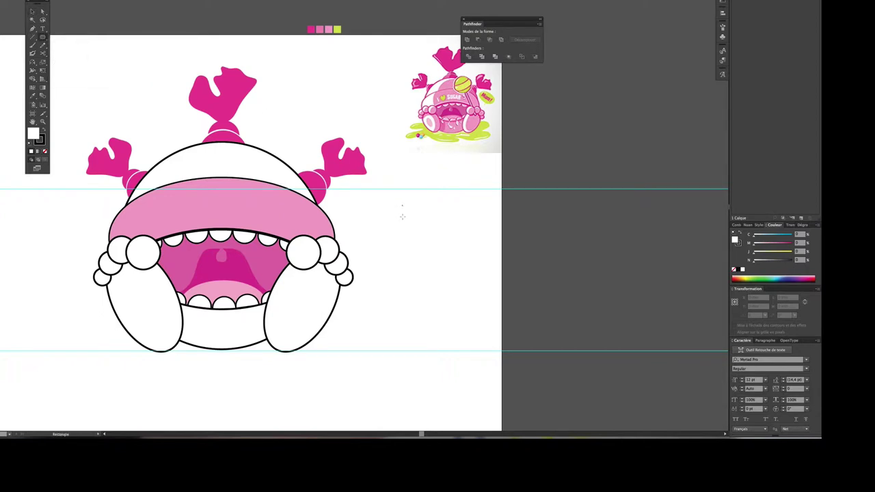
left_click_drag(403, 205, 404, 329)
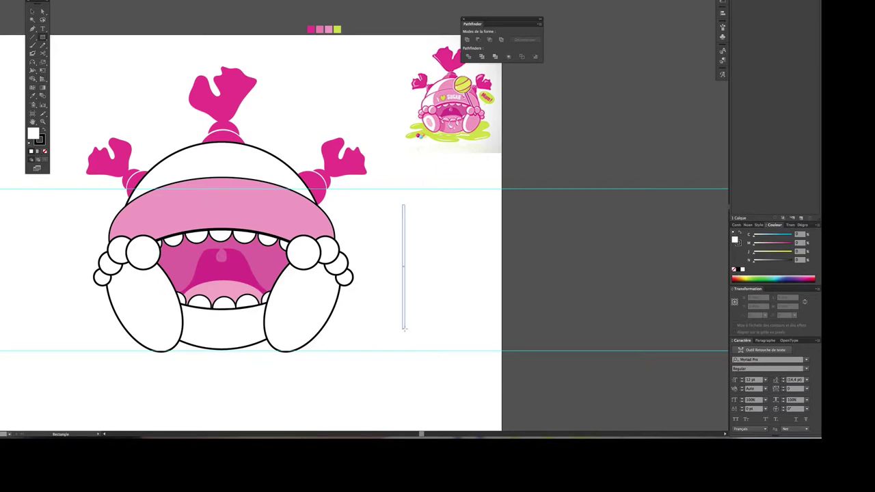
left_click_drag(404, 329, 404, 329)
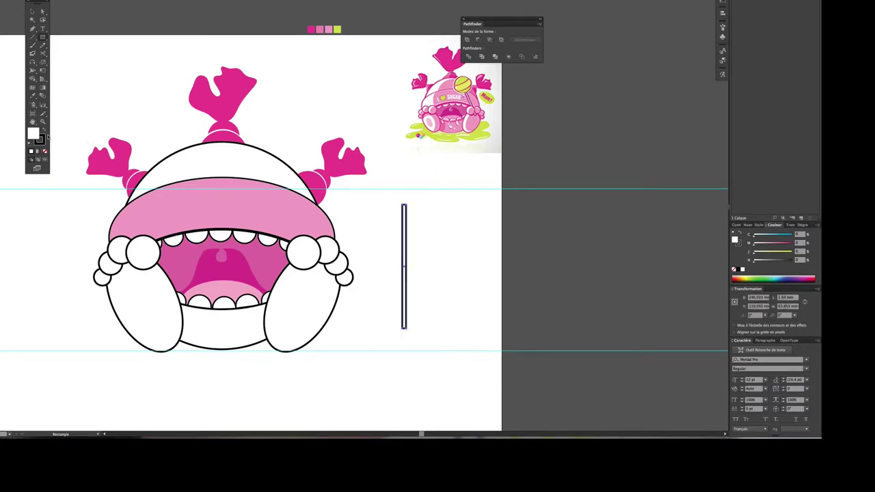
key("v")
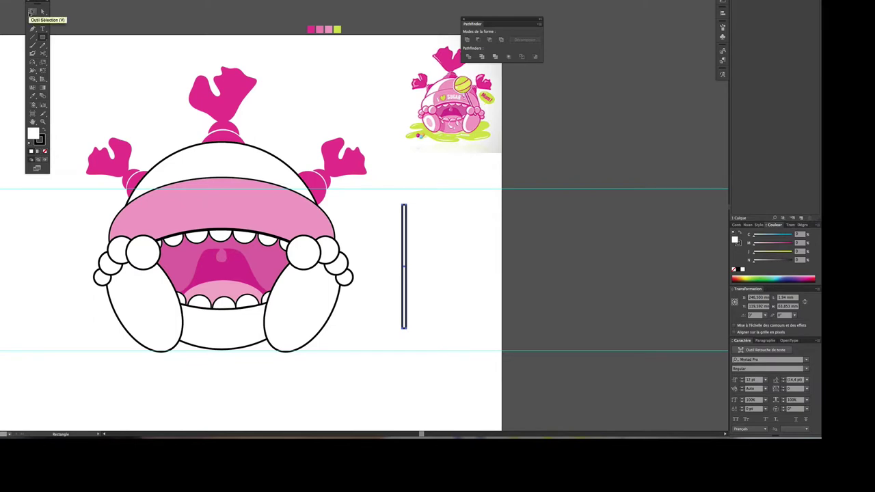
Step: Draw a circle above the stick as the lollipop head
left_click_drag(43, 36, 75, 54)
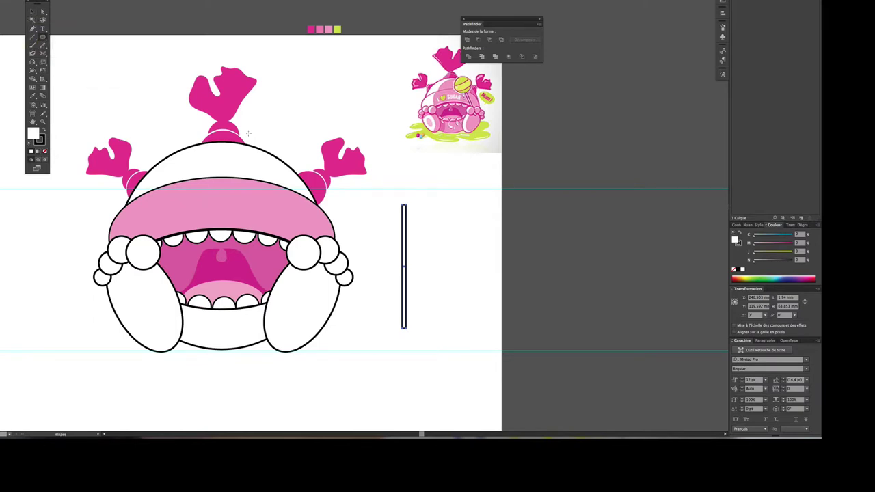
left_click_drag(380, 171, 438, 219)
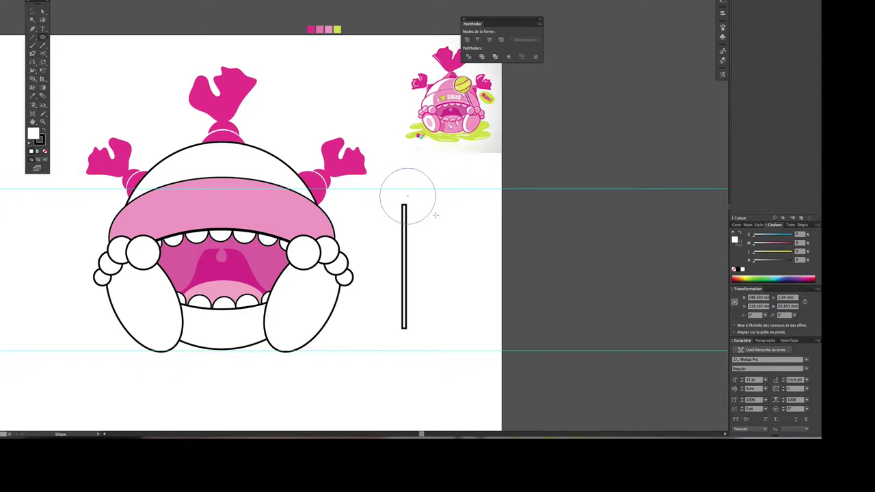
left_click_drag(438, 219, 408, 238)
key("v")
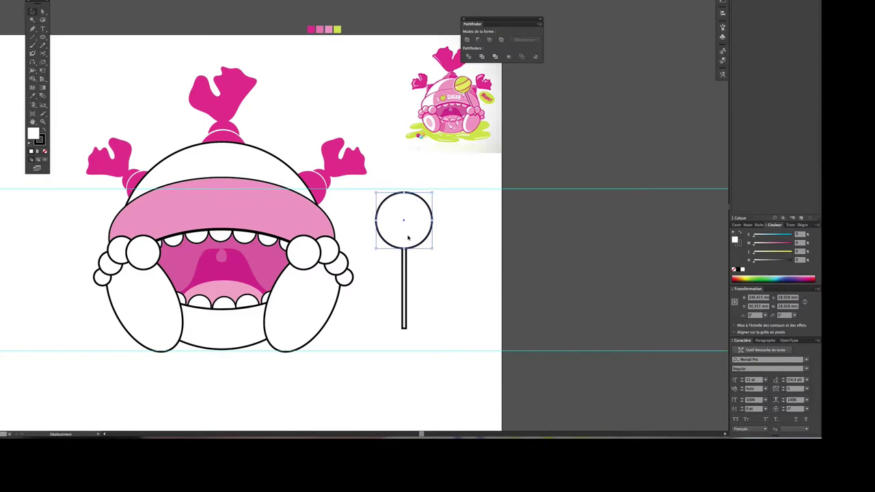
left_click(426, 248)
left_click(403, 281)
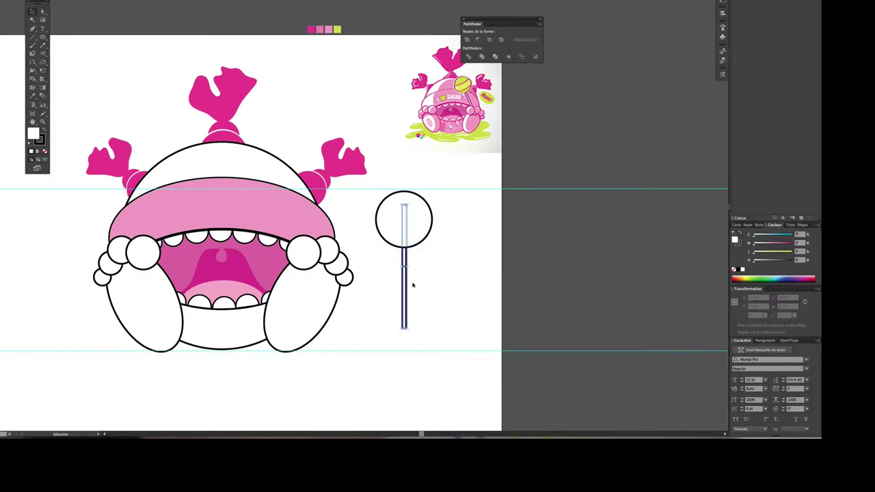
left_click(399, 220)
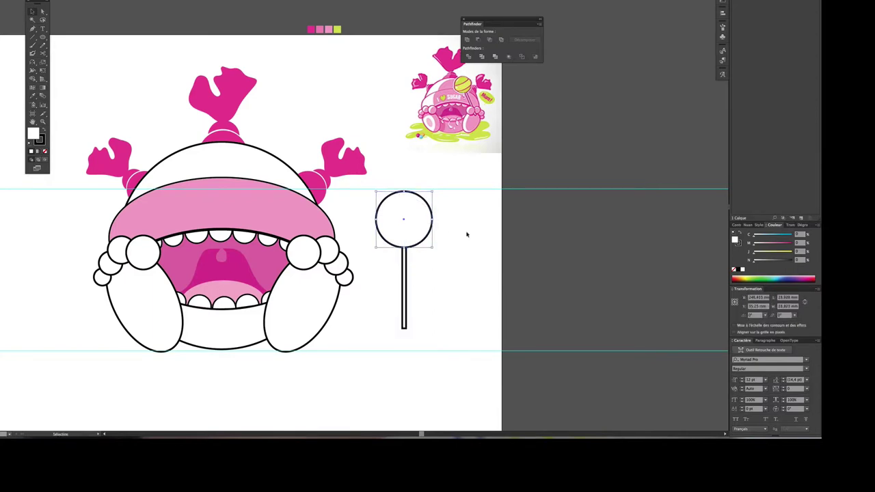
left_click(431, 254)
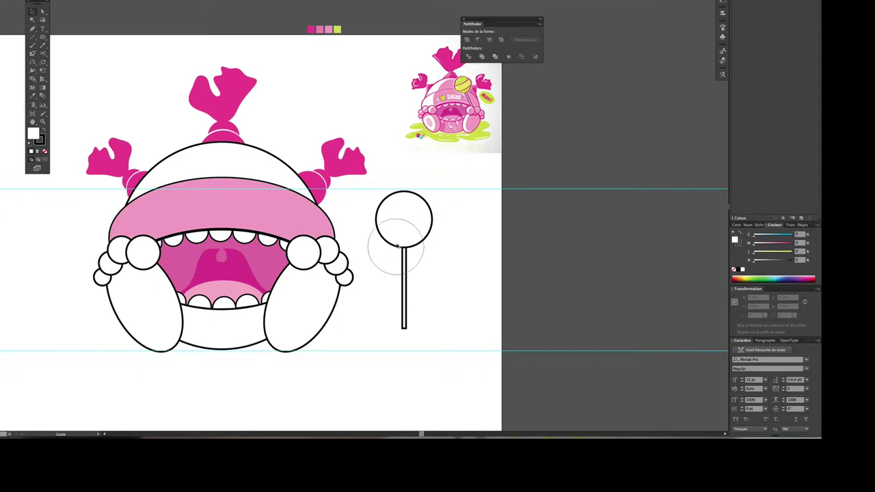
Step: Duplicate the lollipop circle and apply Pathfinder Minus Back to make a crescent
left_click_drag(404, 209, 391, 306)
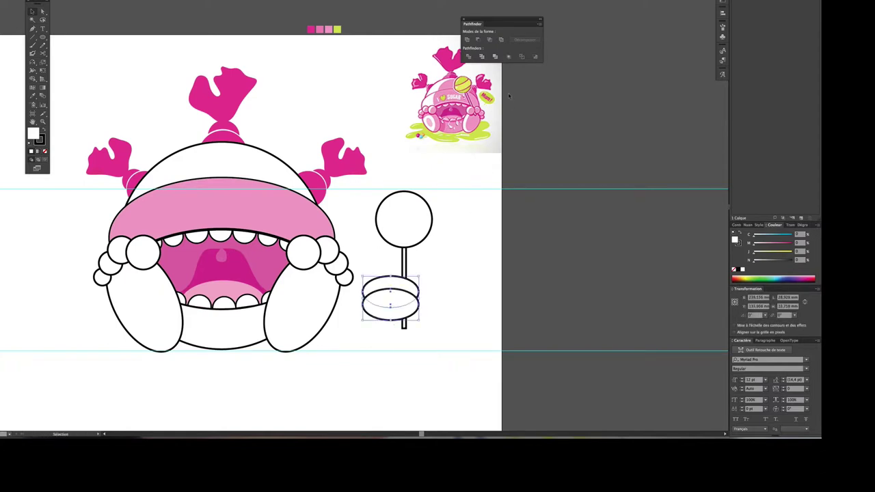
left_click(536, 57)
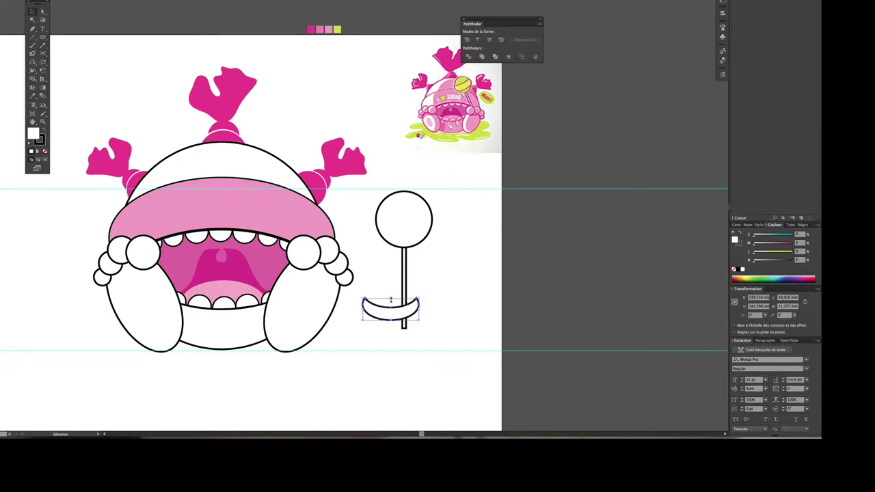
left_click_drag(392, 301, 391, 294)
left_click(457, 300)
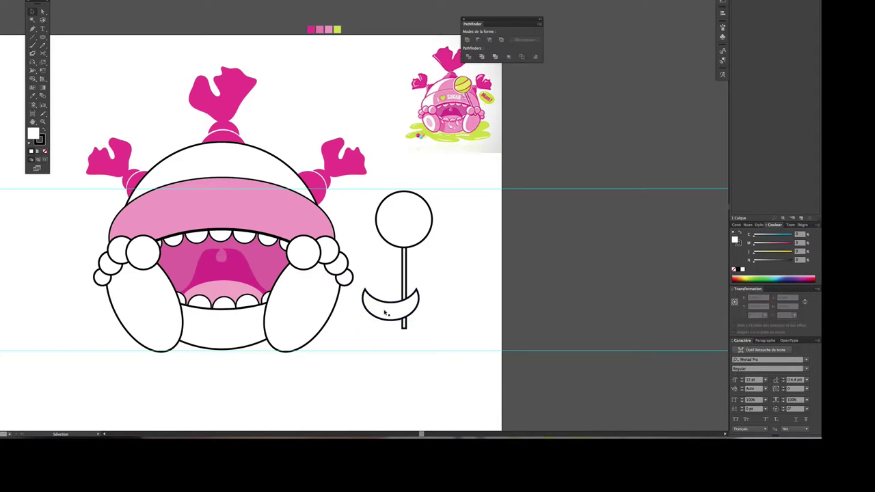
Step: Move the crescent into the lollipop head, then reshape and thin it to fit
mouse_move(400, 255)
left_mouse_down()
mouse_move(396, 224)
mouse_move(436, 208)
left_mouse_up()
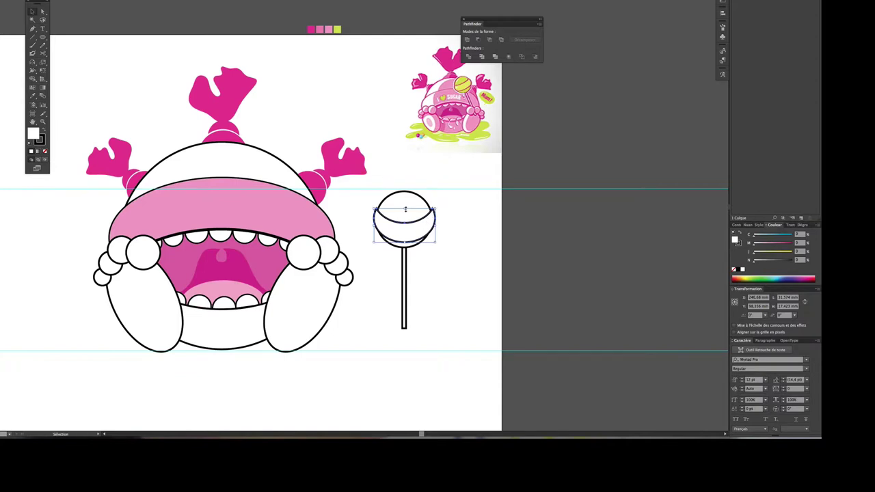
mouse_move(405, 210)
left_mouse_down()
mouse_move(408, 228)
mouse_move(405, 208)
mouse_move(377, 222)
left_mouse_up()
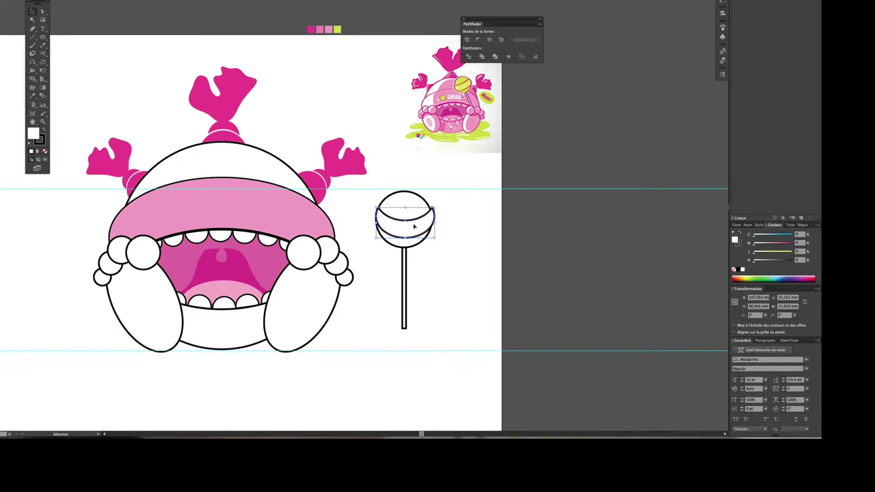
key("Left")
key("Left")
key("Left")
left_click(444, 227)
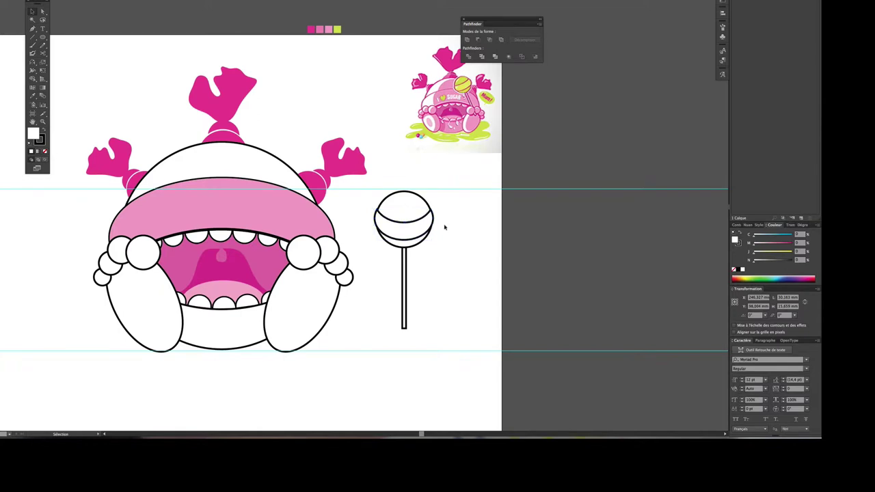
left_click(410, 238)
left_click_drag(404, 241, 405, 216)
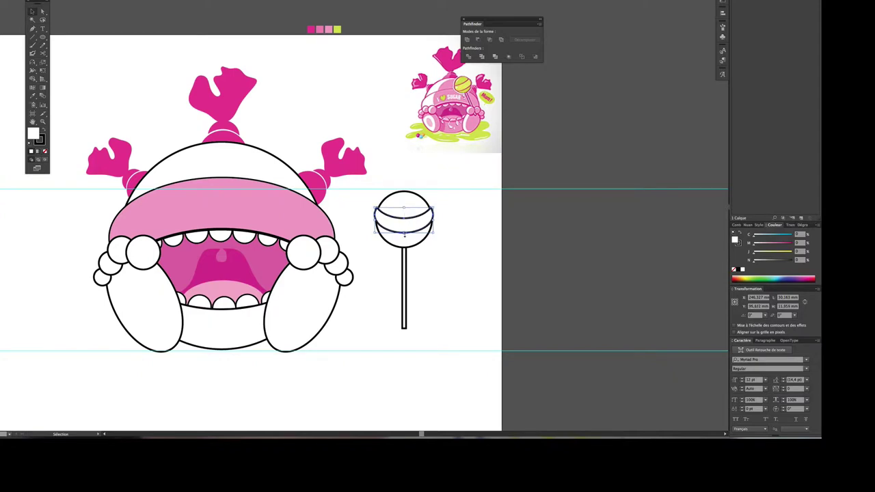
left_click(472, 237)
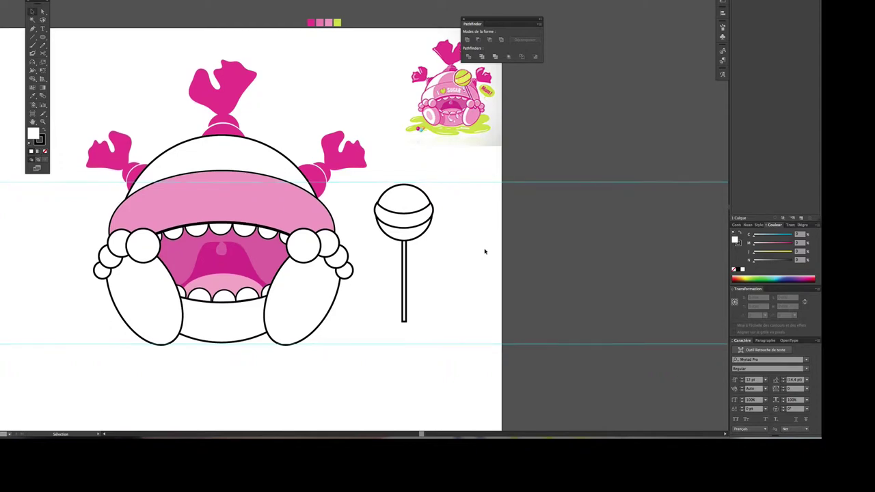
Step: Move the whole lollipop up beside the monster's right hand and tilt it
scroll(482, 251, "up", 1)
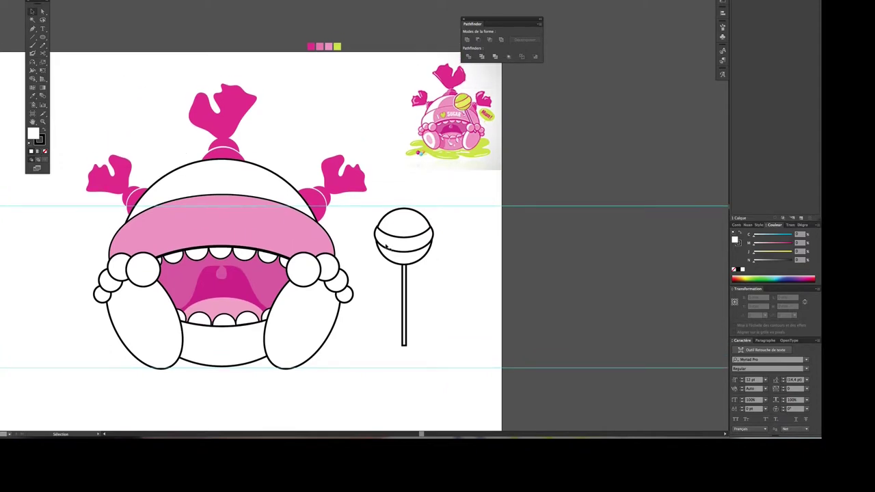
left_click_drag(372, 224, 425, 274)
key("a")
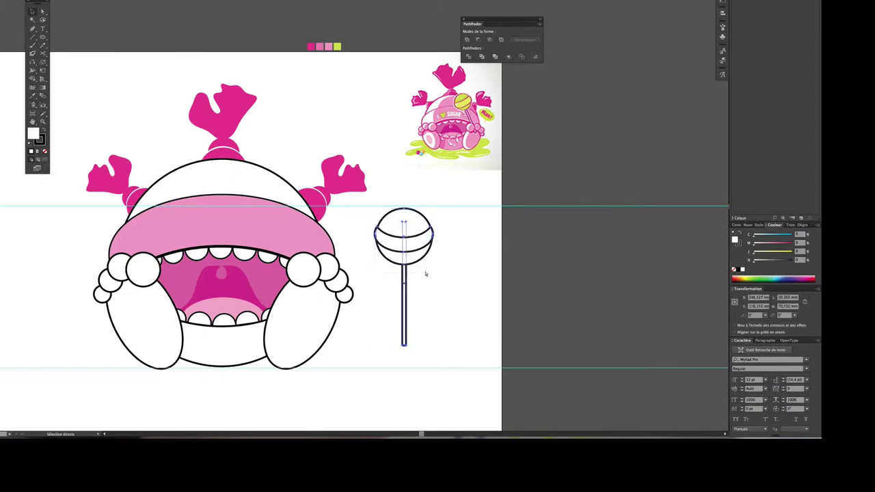
key("v")
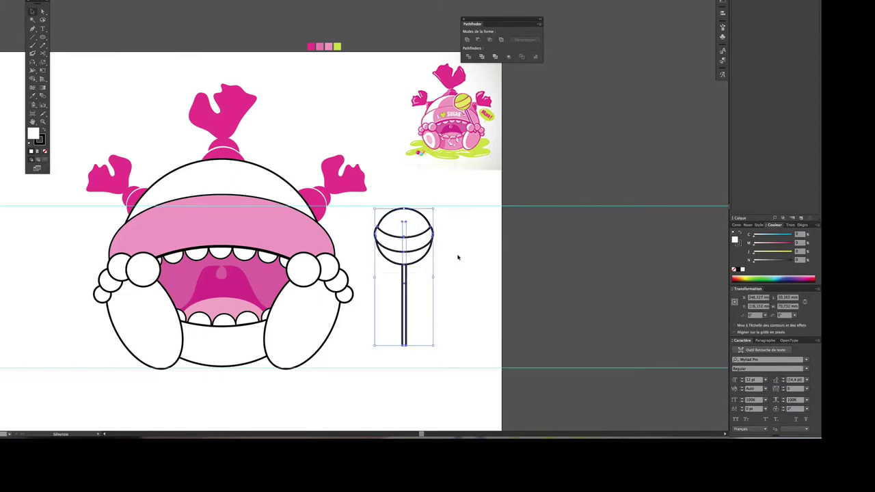
left_click(458, 253)
left_click(414, 250)
left_click_drag(409, 252, 324, 194)
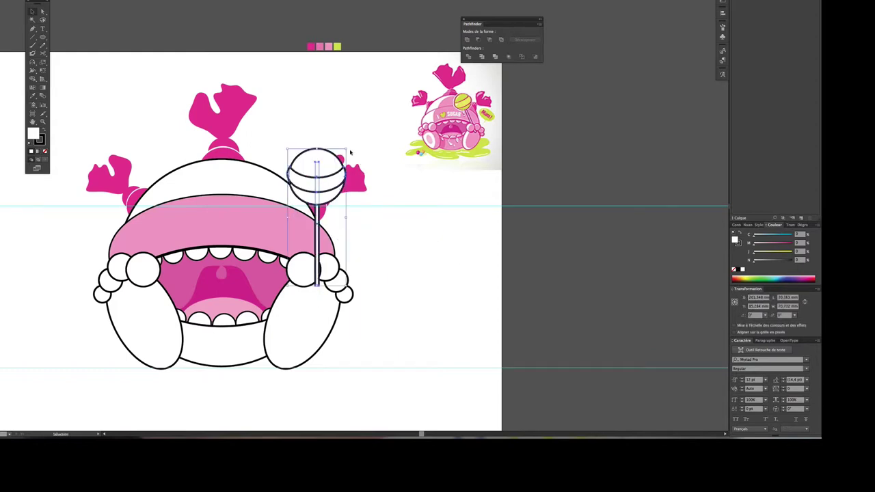
left_click_drag(349, 149, 337, 137)
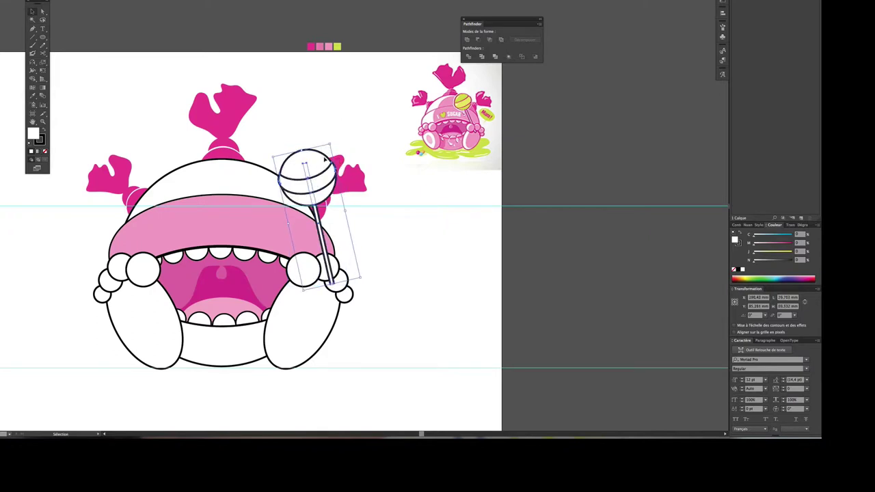
left_click_drag(334, 143, 321, 152)
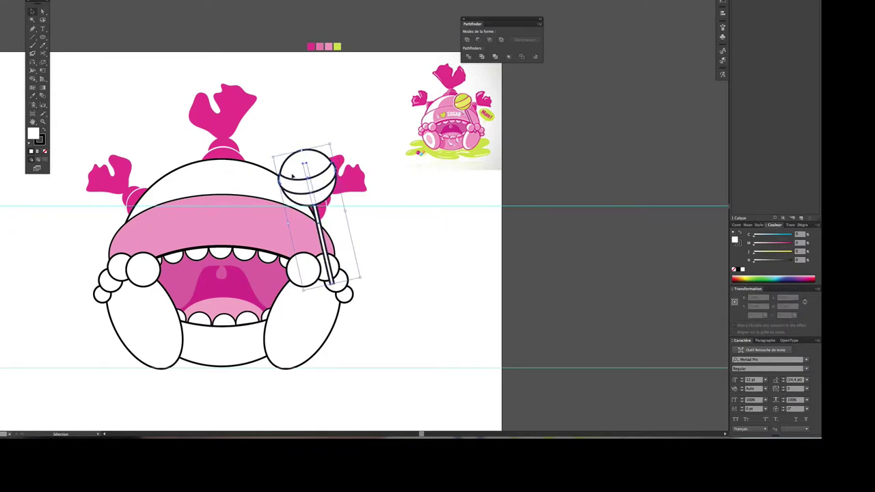
left_click_drag(269, 159, 261, 174)
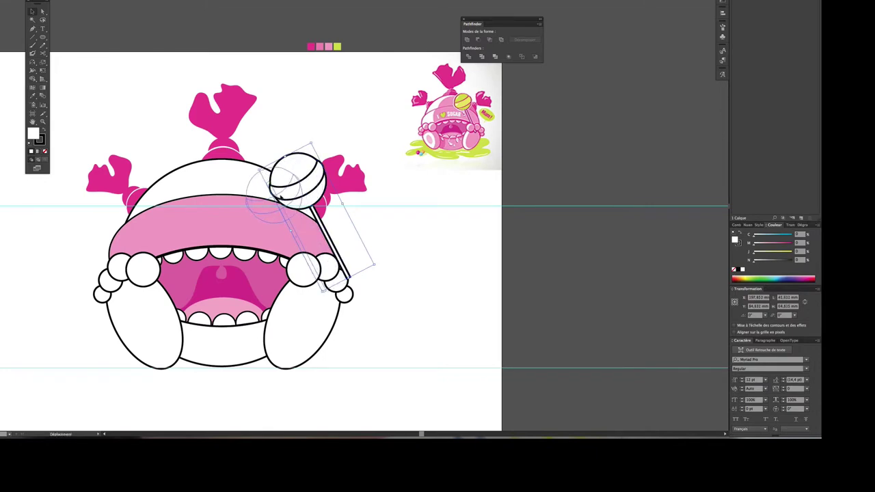
left_click_drag(336, 212, 312, 222)
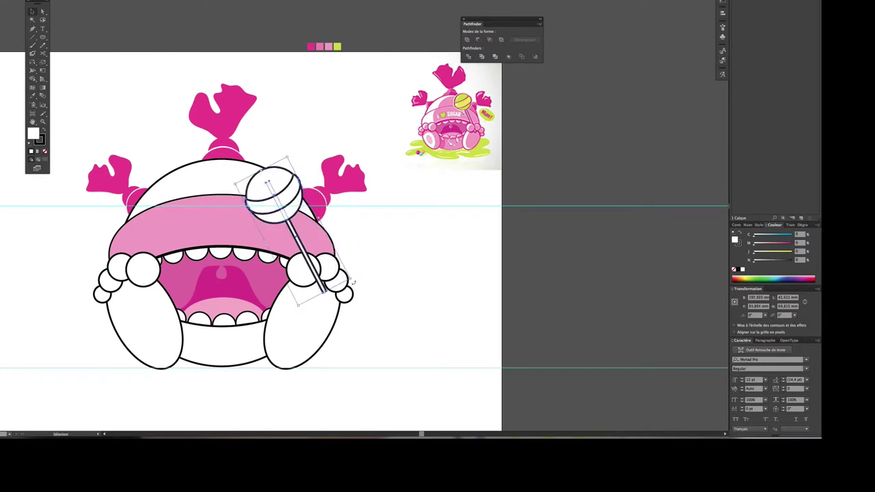
Step: Rotate the lollipop nearly upright and fine-tune its position in the right paw
left_click_drag(353, 281, 333, 263)
left_click_drag(288, 204, 301, 196)
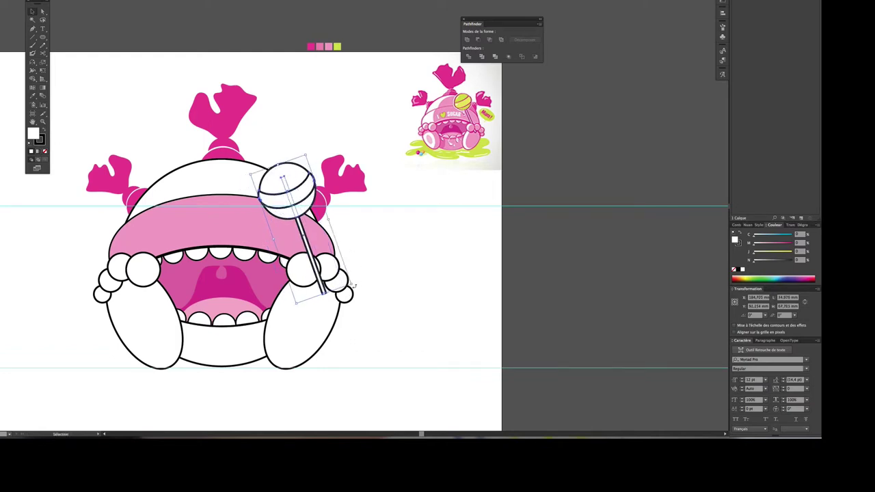
left_click_drag(353, 286, 337, 256)
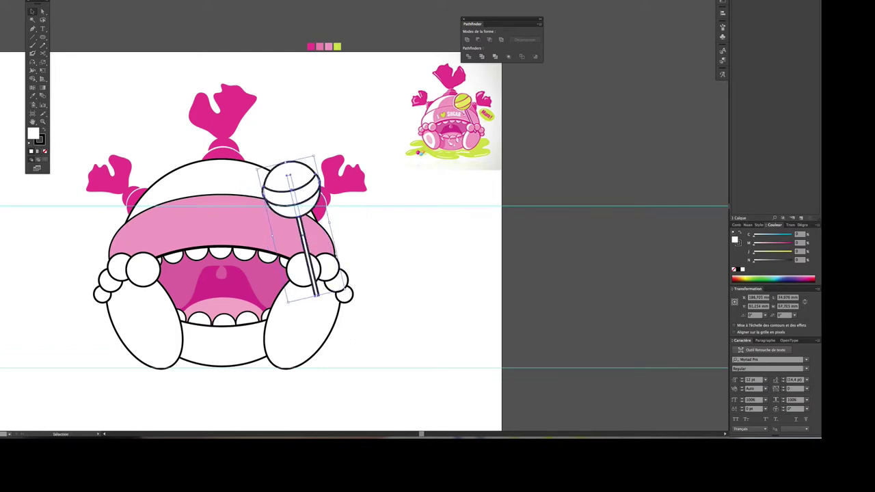
left_click_drag(301, 194, 308, 193)
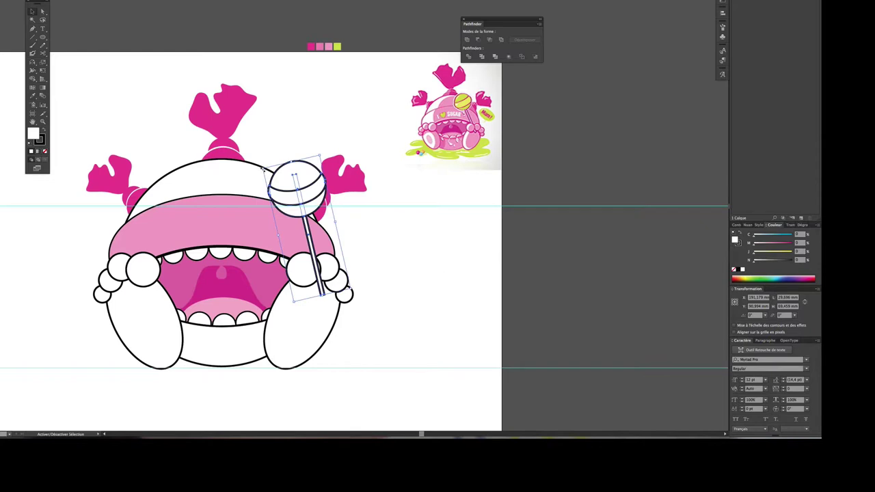
mouse_move(278, 176)
left_mouse_down()
mouse_move(268, 159)
mouse_move(304, 179)
left_mouse_up()
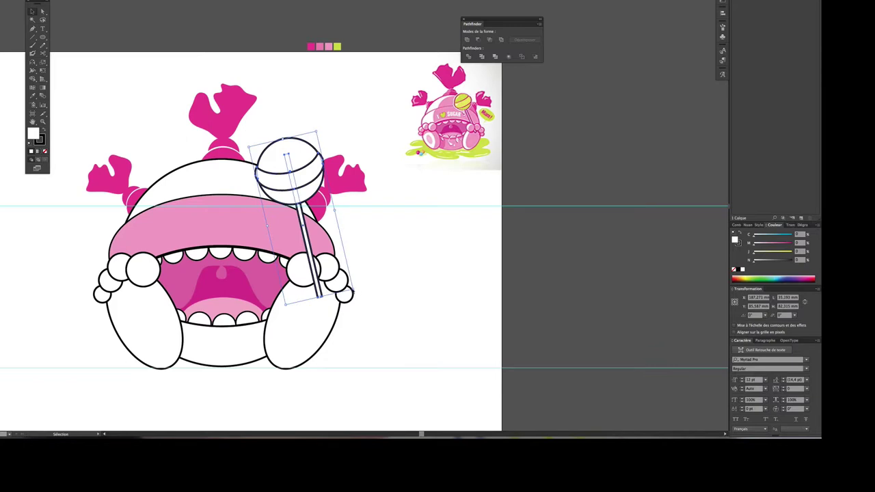
left_click_drag(355, 292, 357, 292)
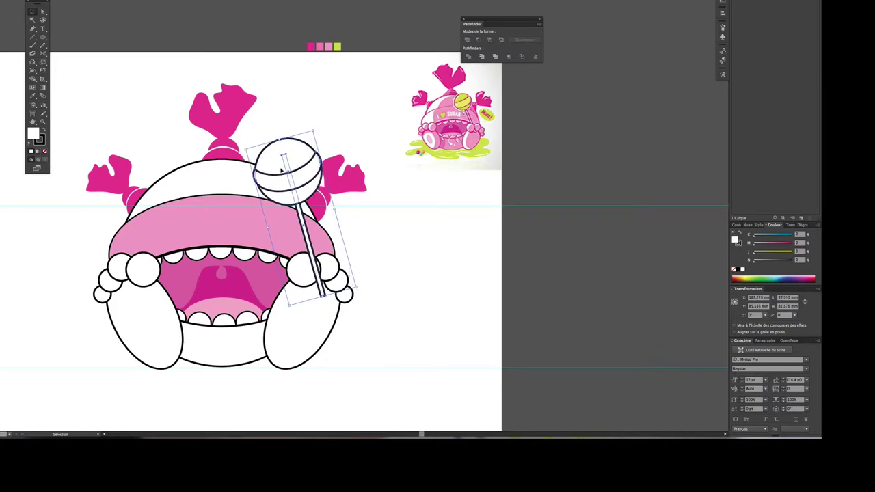
left_click_drag(281, 169, 280, 165)
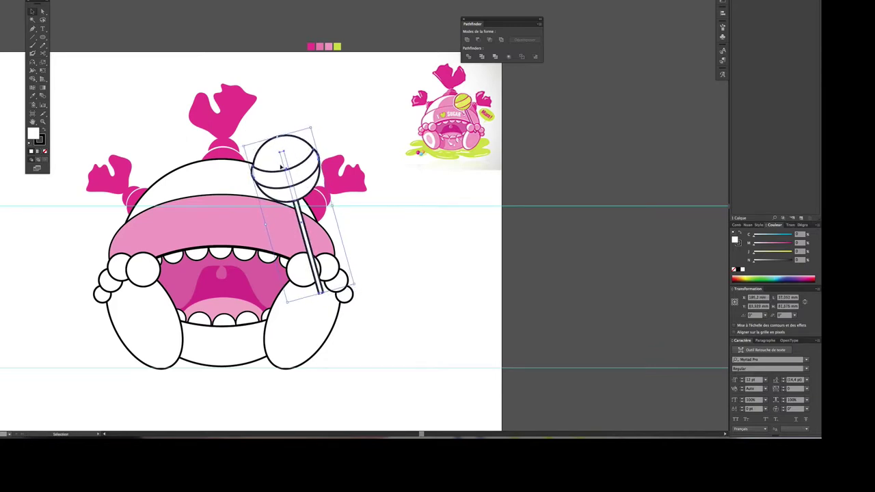
left_click_drag(284, 164, 284, 162)
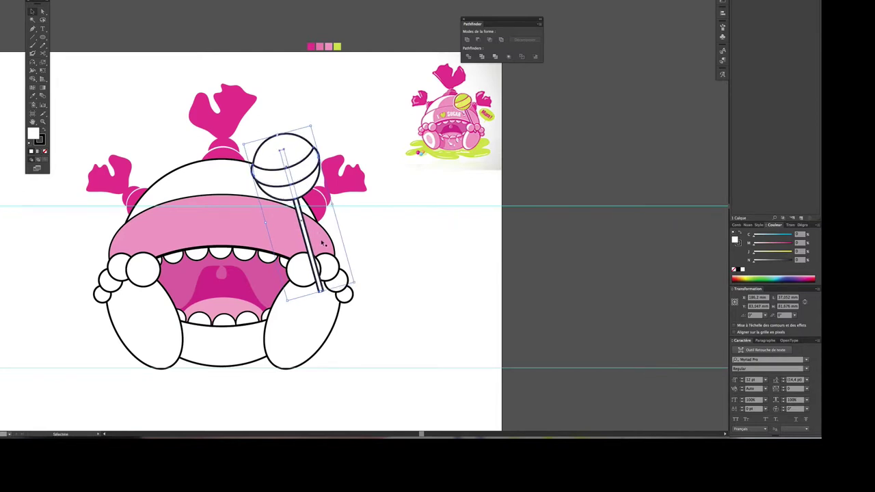
left_click(323, 114)
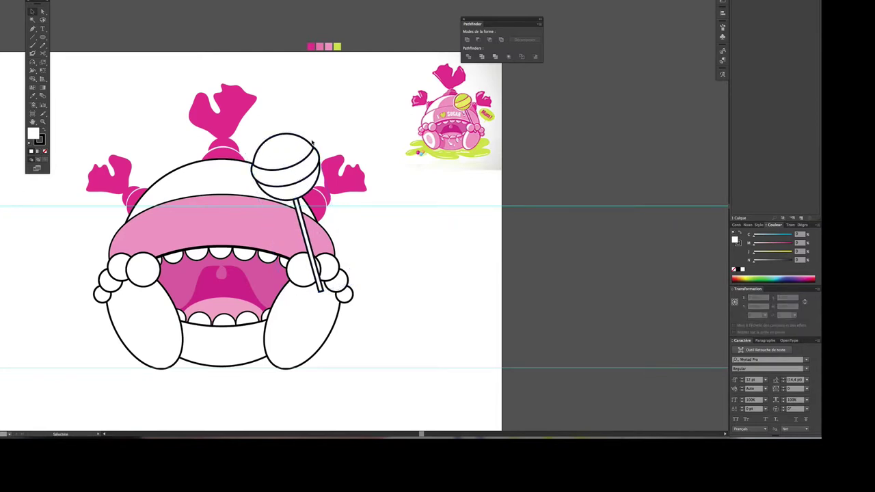
scroll(355, 216, "down", 1)
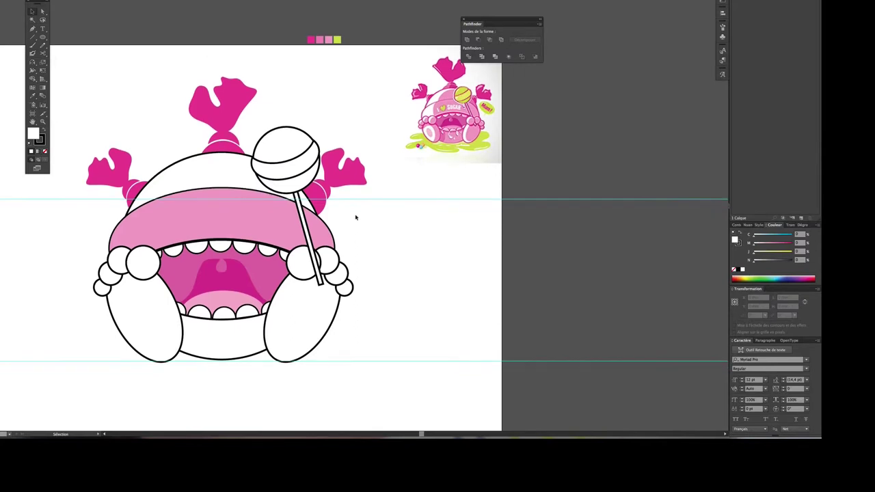
scroll(355, 217, "up", 3)
left_click_drag(331, 175, 348, 175)
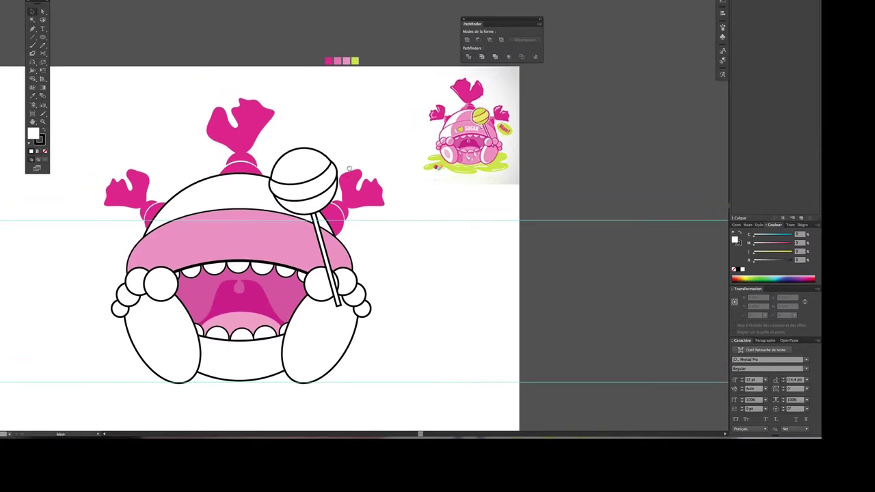
scroll(348, 164, "down", 1)
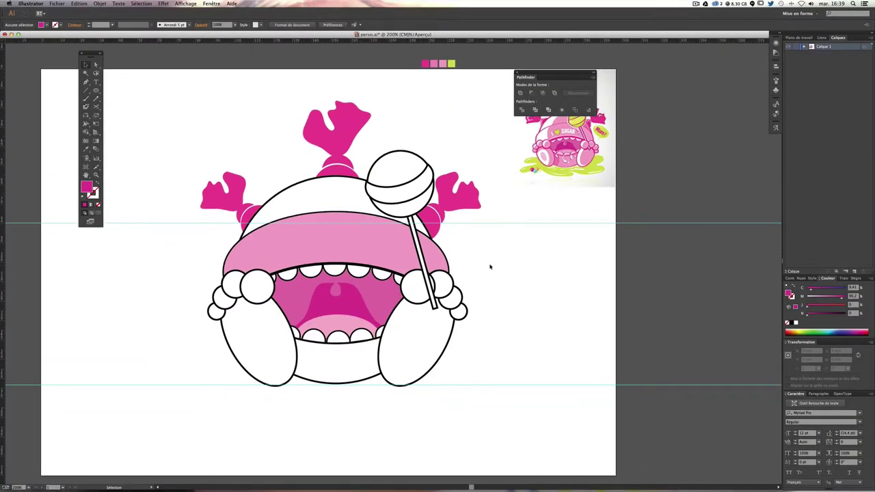
key("ctrl+plus")
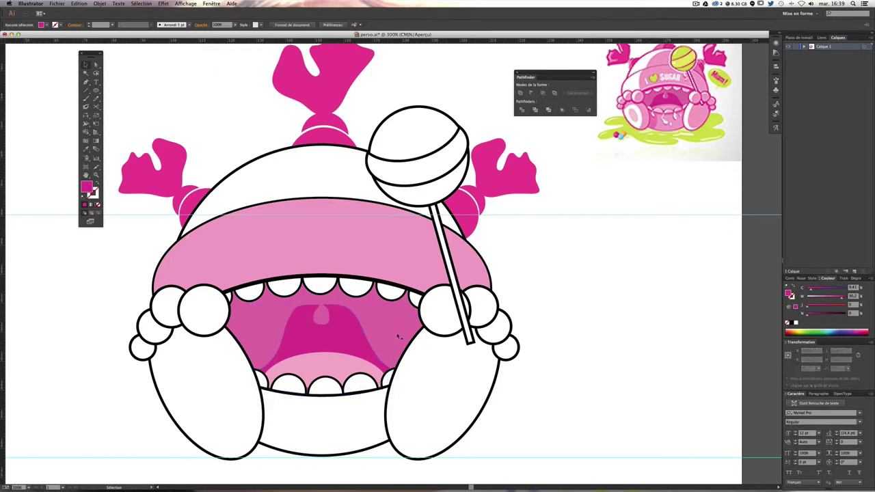
left_click(288, 316)
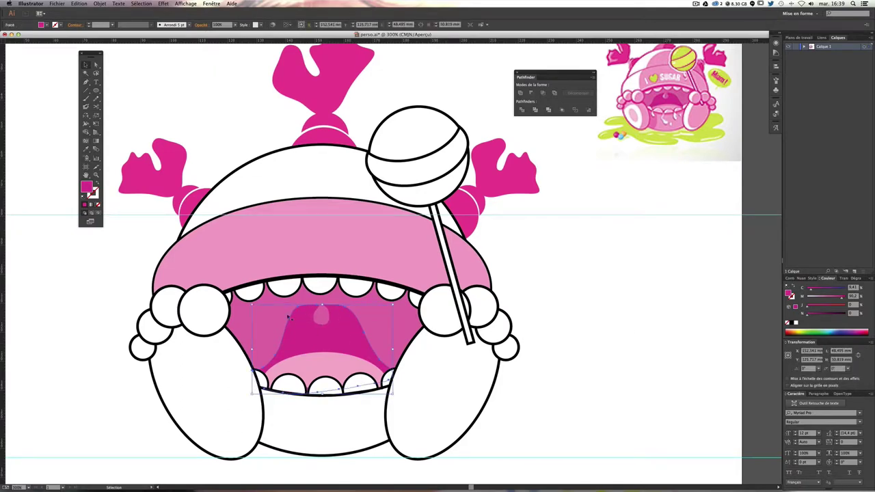
left_click(209, 151)
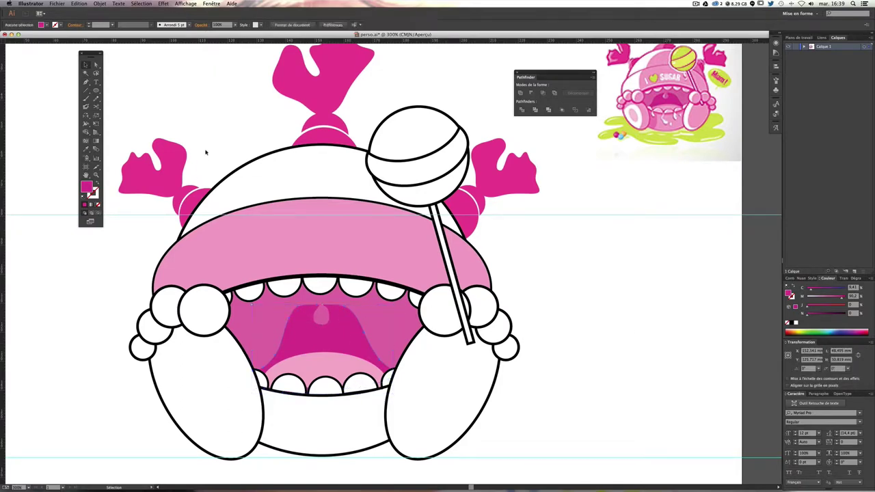
left_click(297, 316)
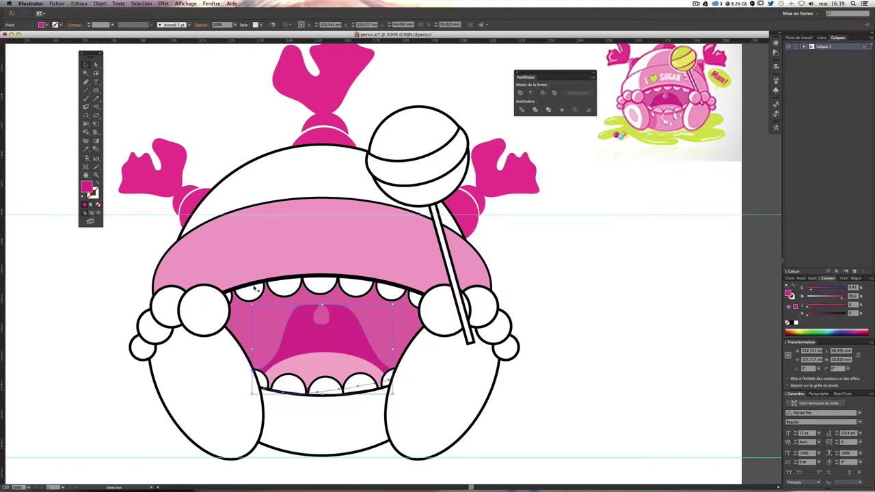
key("b")
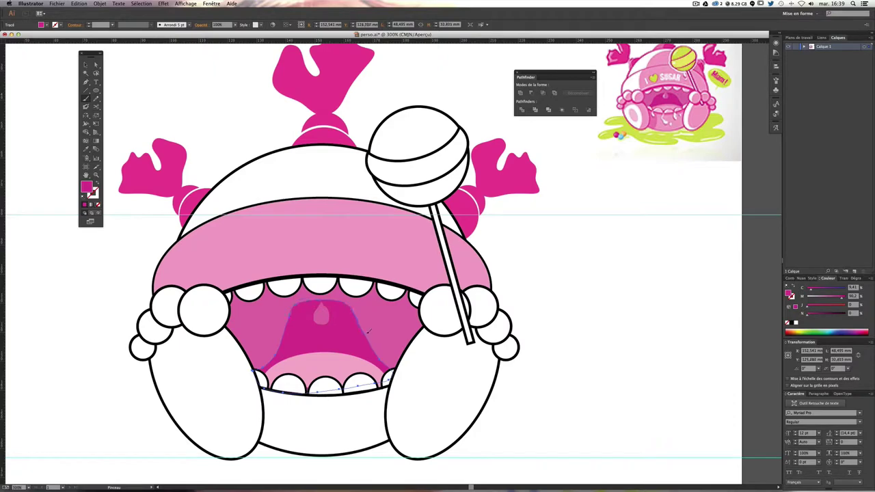
key("ctrl+shift+a")
key("v")
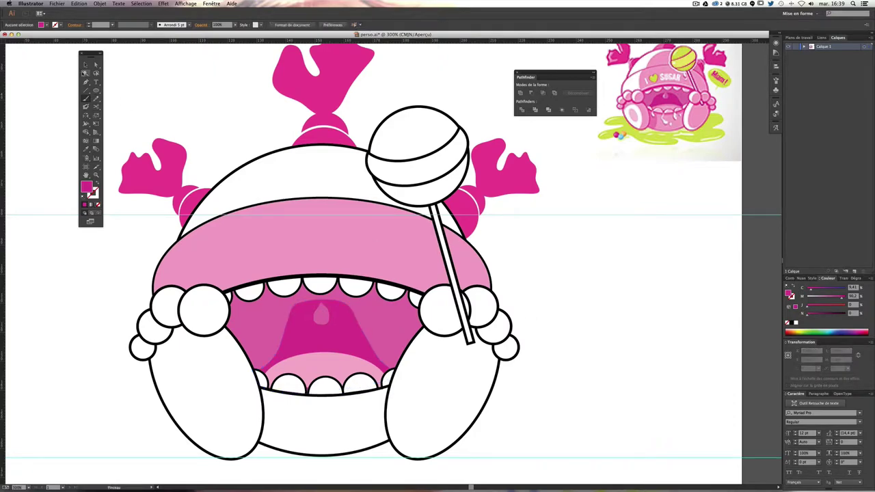
left_click(343, 312)
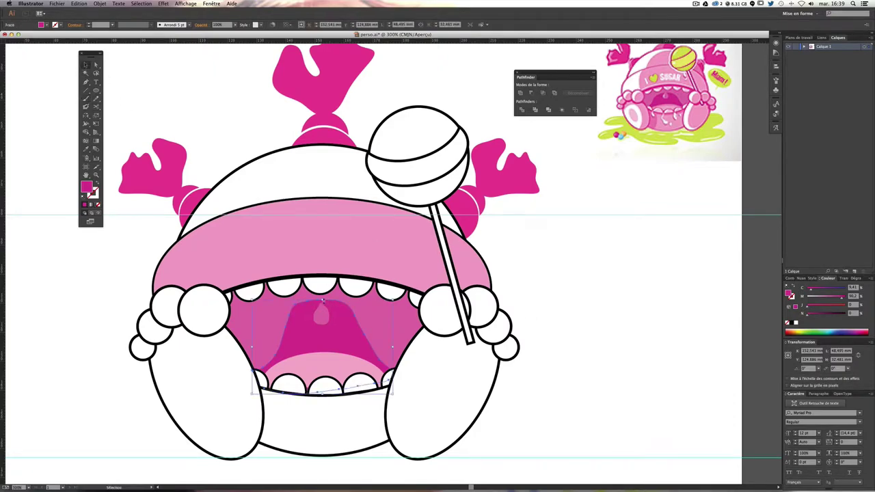
left_click(287, 330)
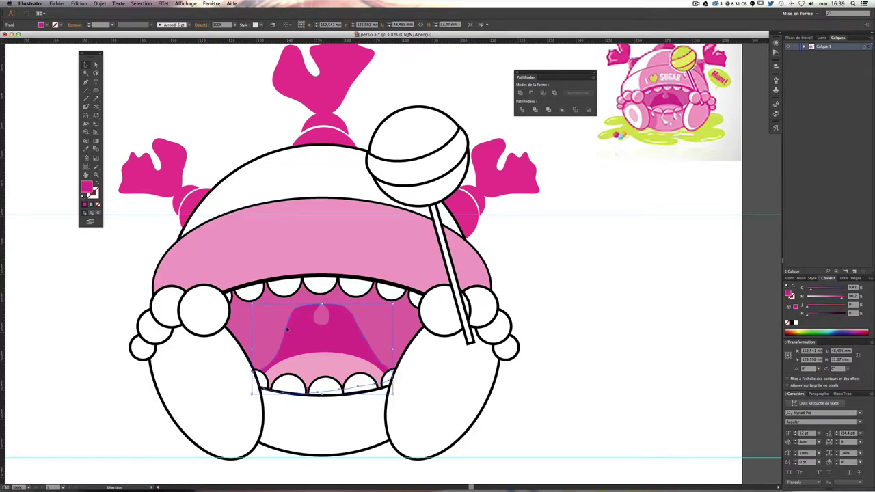
left_click(565, 315)
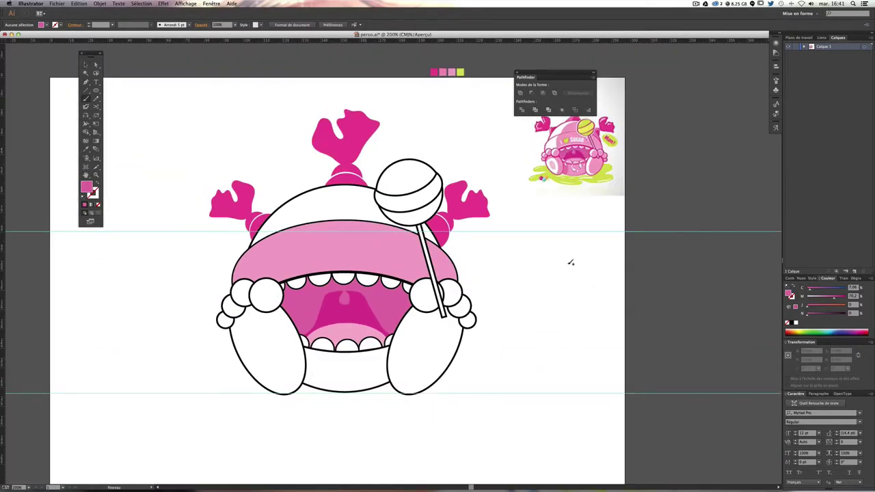
Step: Zoom to 300% on the monster and select the big white head shape
left_click_drag(495, 258, 494, 291)
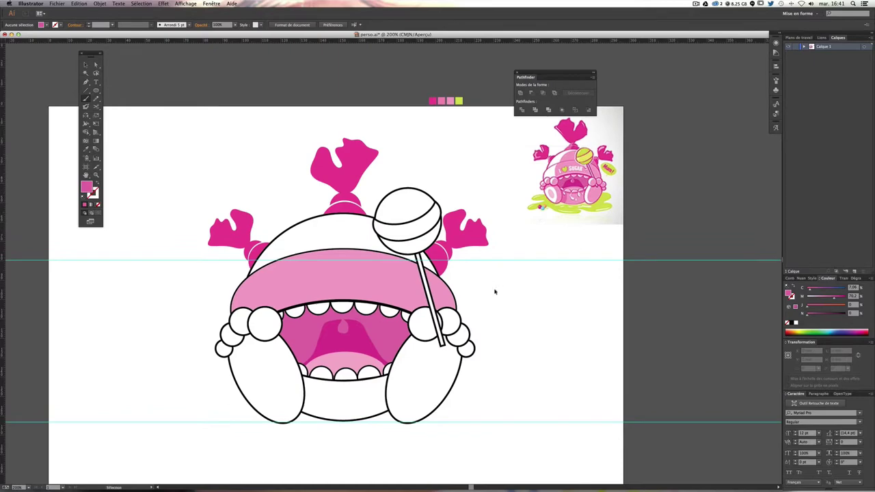
key("super+plus")
mouse_move(374, 287)
left_mouse_down()
mouse_move(393, 285)
mouse_move(383, 320)
left_mouse_up()
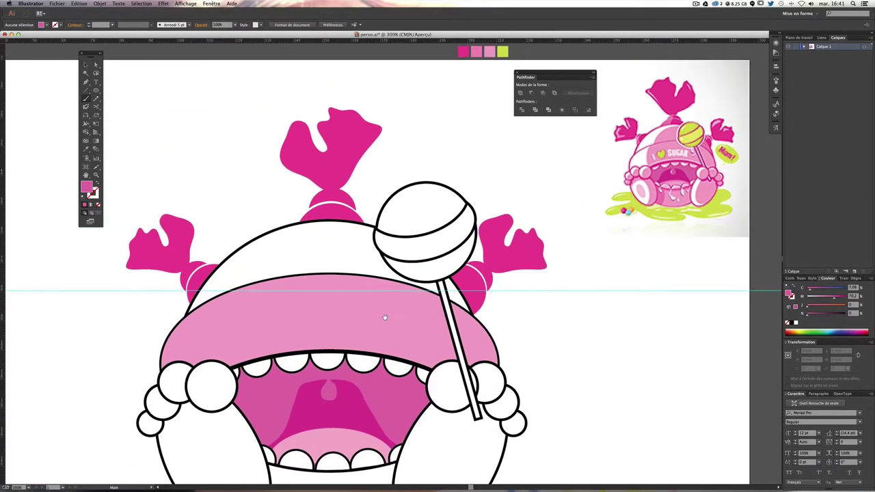
left_click(327, 233)
scroll(326, 233, "down", 4)
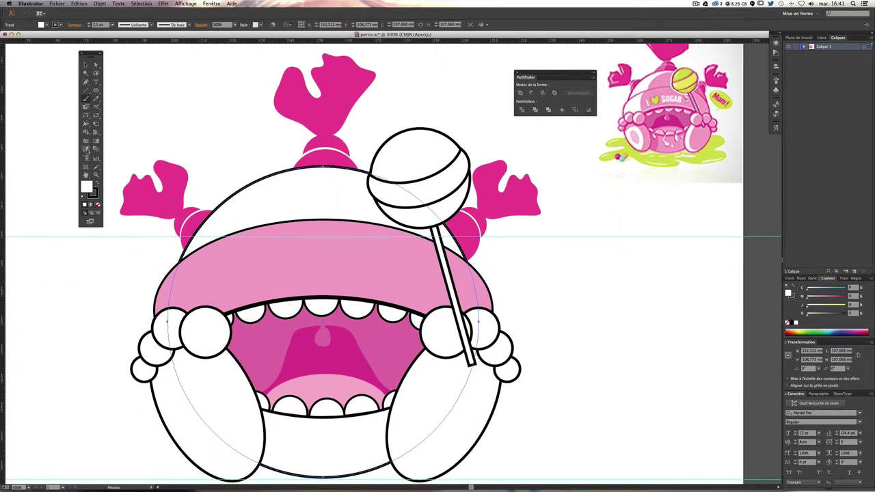
Step: Use the Eyedropper to fill the head with the light pink swatch above the artboard
left_click(86, 149)
left_click_drag(516, 158, 512, 213)
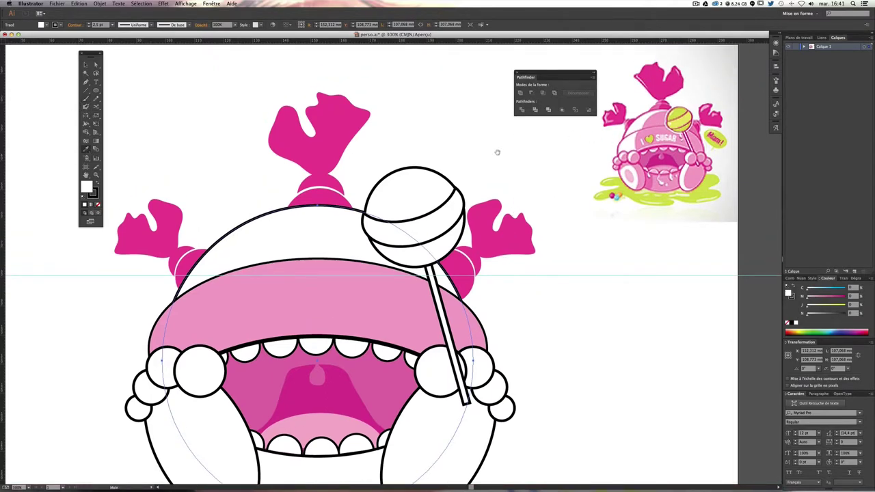
mouse_move(497, 152)
left_mouse_down()
mouse_move(493, 254)
mouse_move(522, 110)
left_mouse_up()
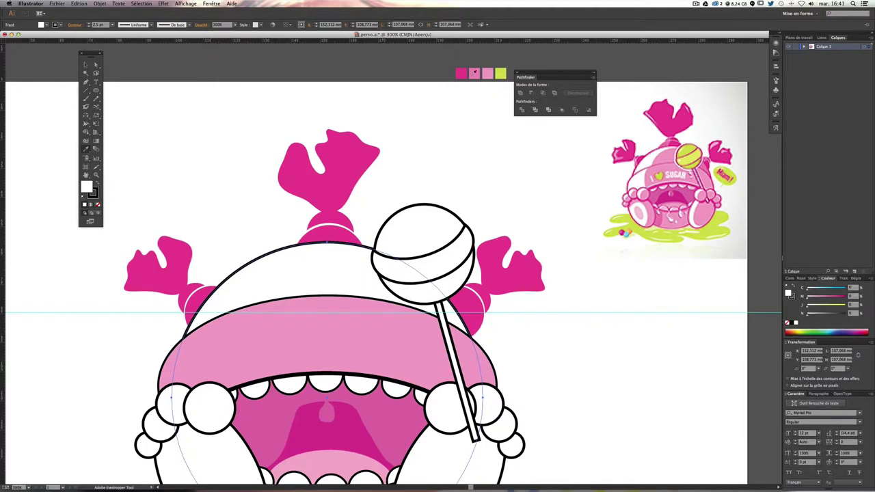
left_click(490, 72)
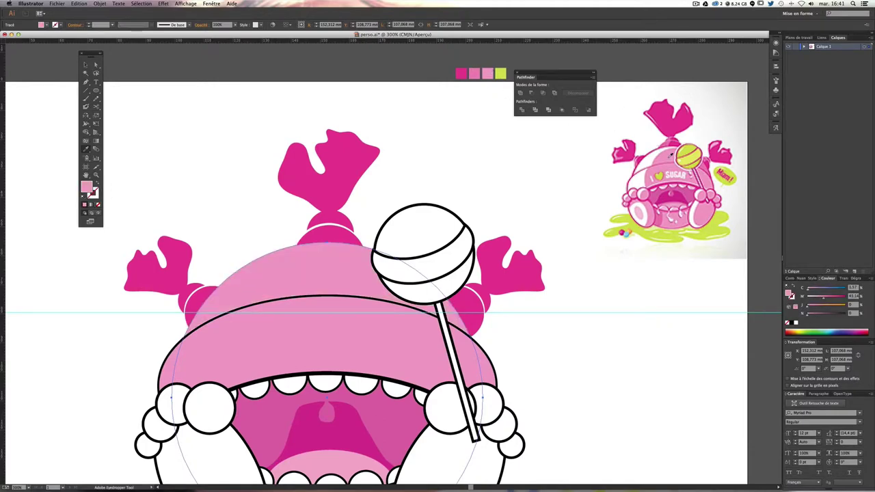
scroll(513, 164, "down", 5)
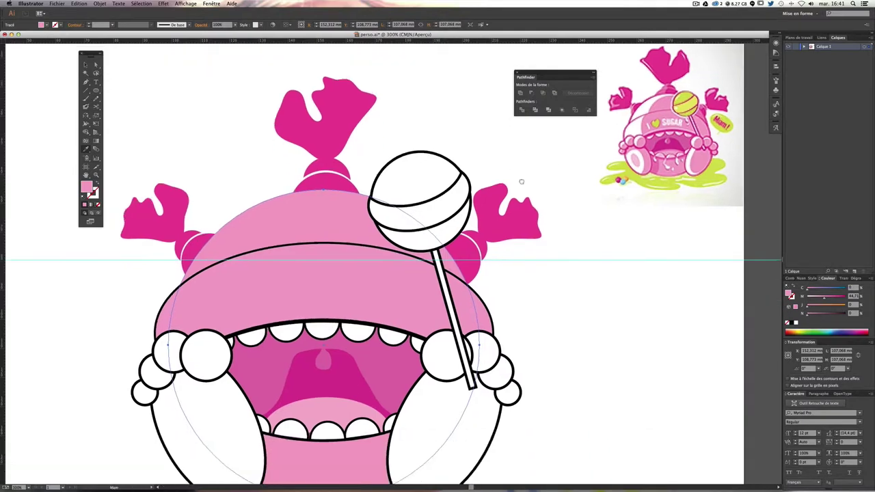
scroll(517, 185, "up", 3)
scroll(475, 177, "down", 5)
scroll(477, 142, "up", 1)
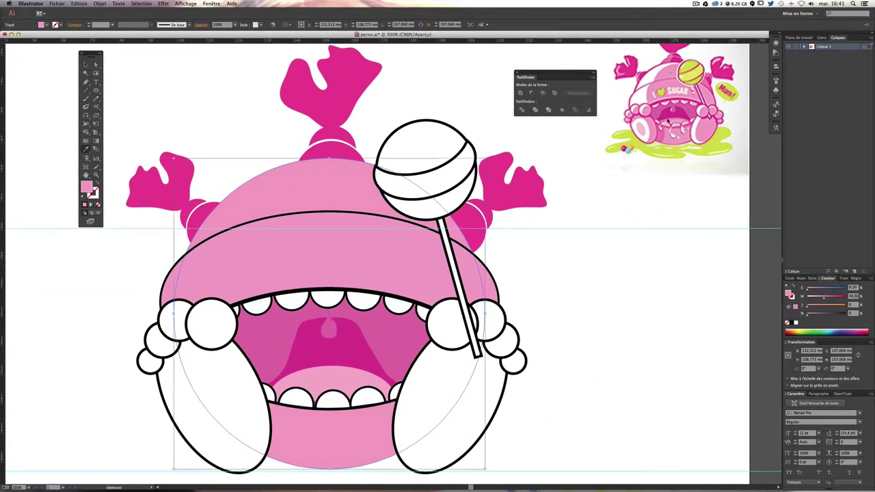
Step: Give the hat dome an outline and raise its stroke weight twice
key("v")
left_click(635, 193)
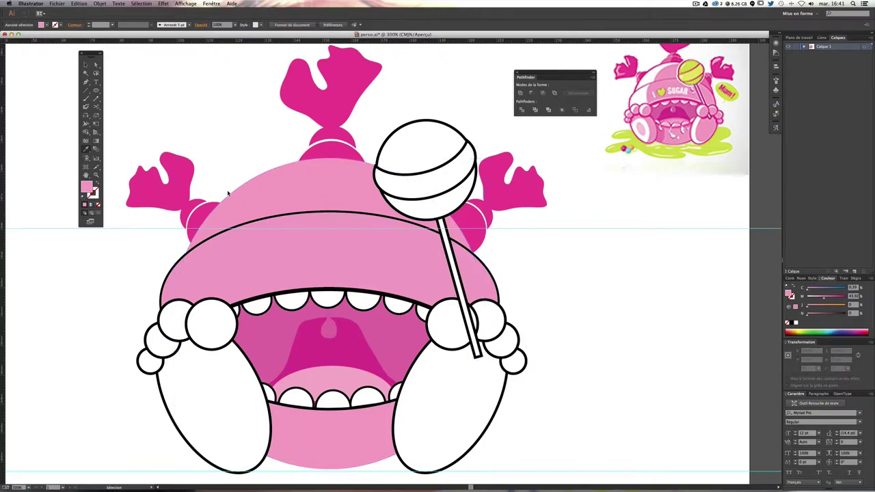
left_click(254, 195)
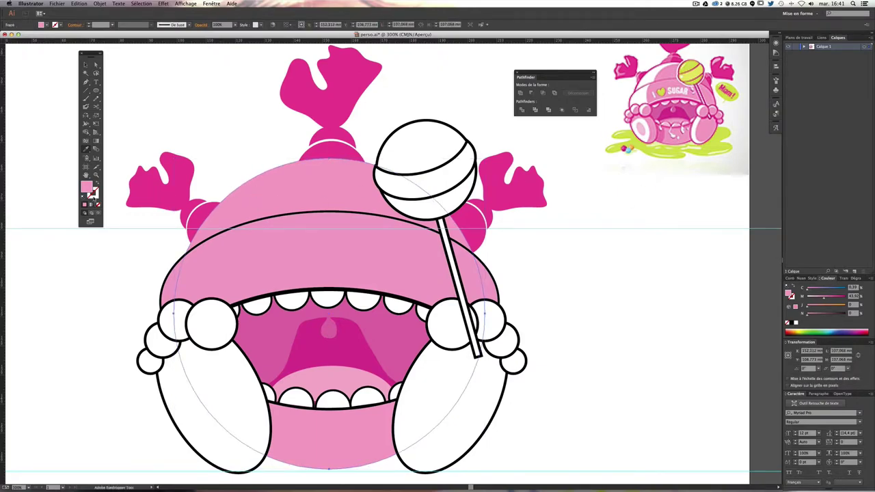
key("x")
left_click(790, 281)
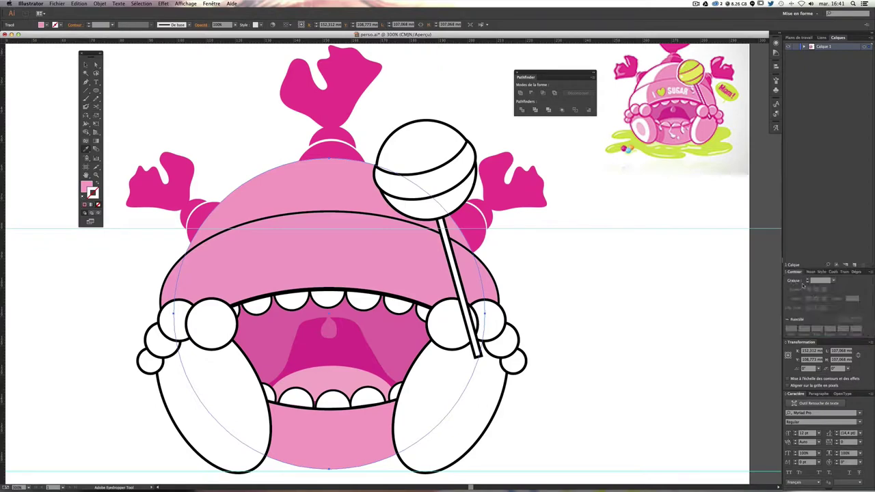
left_click(808, 279)
left_click(807, 279)
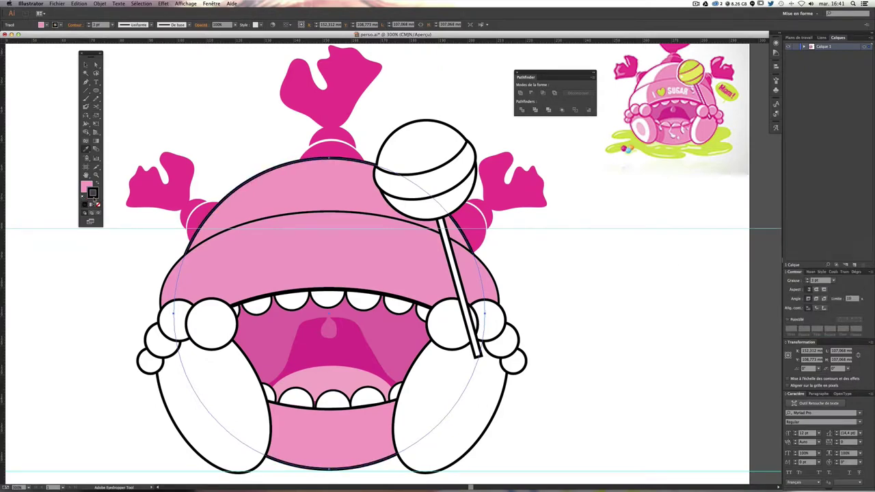
Step: Fill the left candy with pink through the Color Picker
double_click(93, 194)
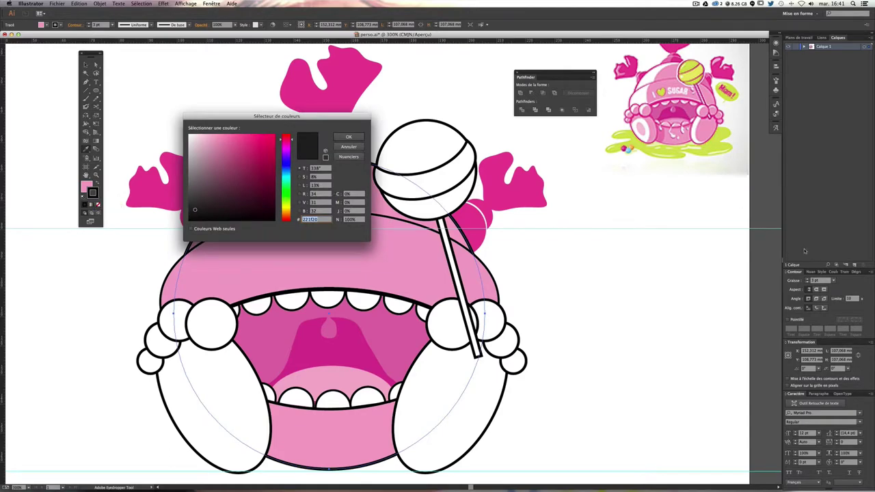
key("Return")
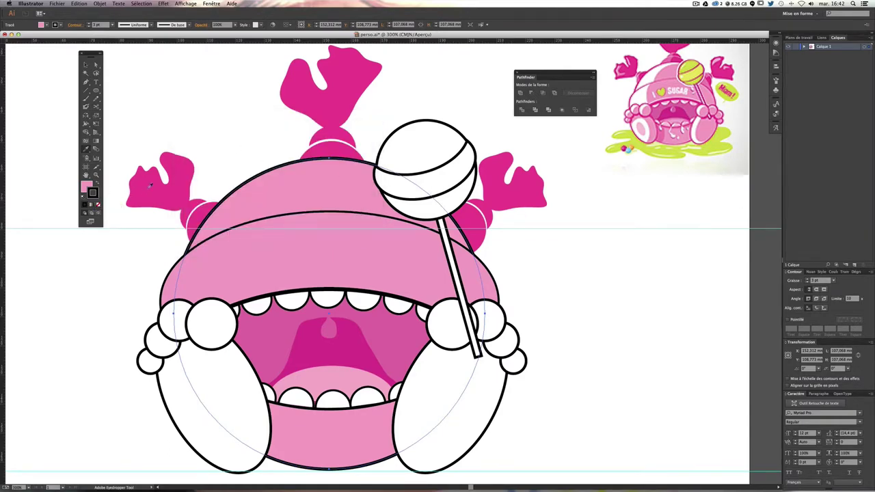
left_click(85, 65)
left_click(173, 159)
double_click(87, 186)
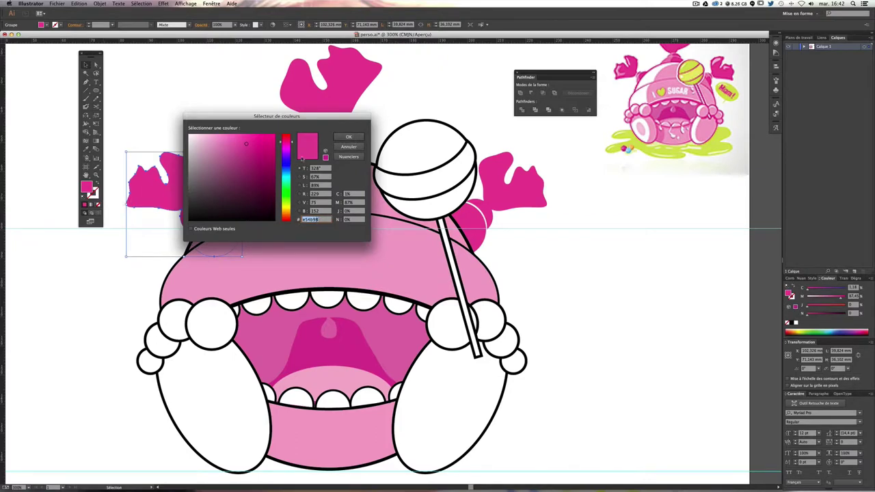
left_click(349, 137)
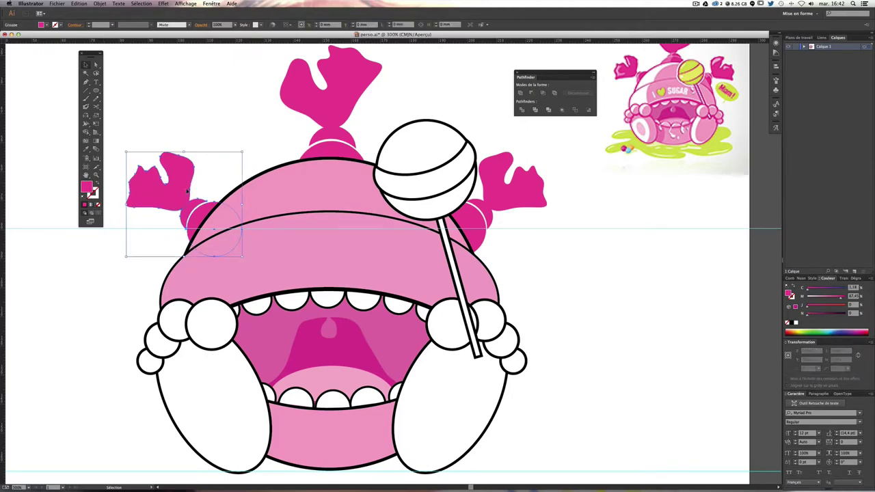
Step: Set the hat dome's outline colour to magenta #e54b98
left_click(264, 198)
double_click(93, 194)
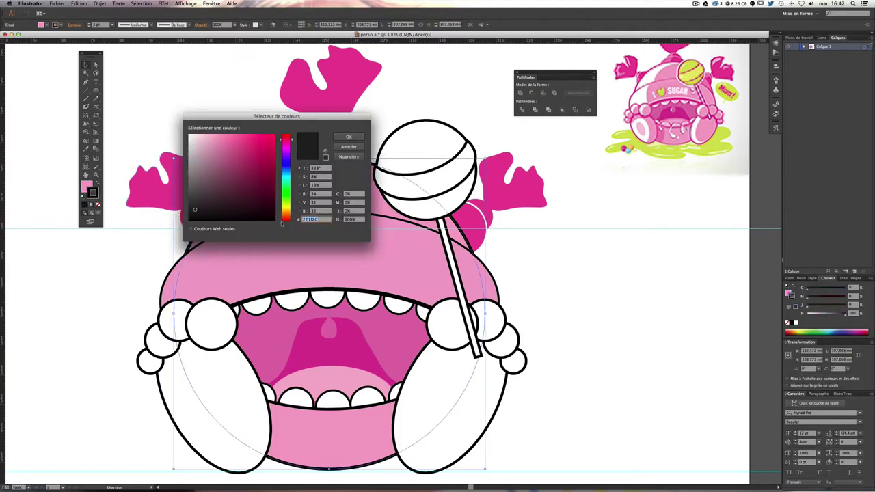
type("e54b98")
double_click(320, 221)
left_click(349, 138)
left_click(606, 210)
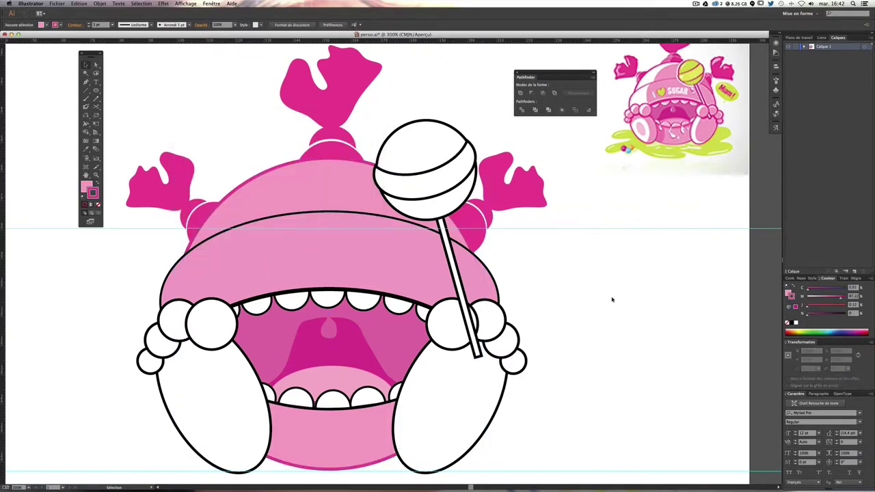
scroll(527, 195, "up", 2)
scroll(506, 201, "up", 2)
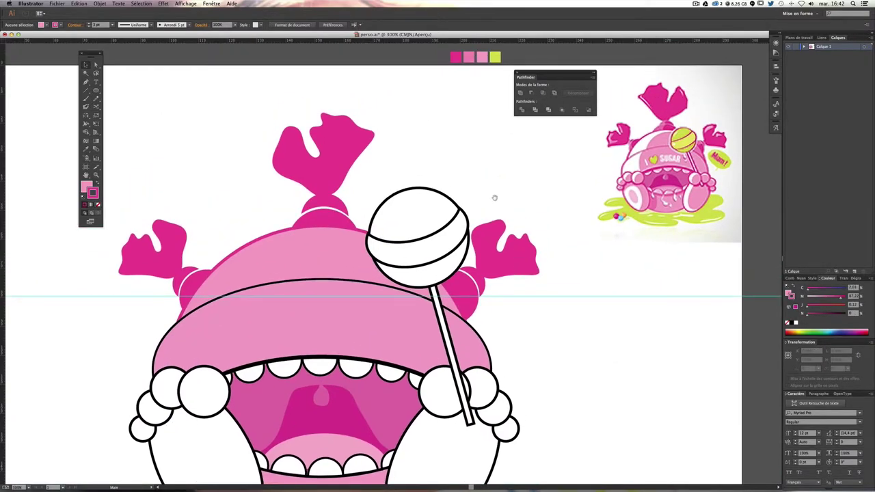
scroll(493, 216, "down", 2)
scroll(262, 227, "down", 1)
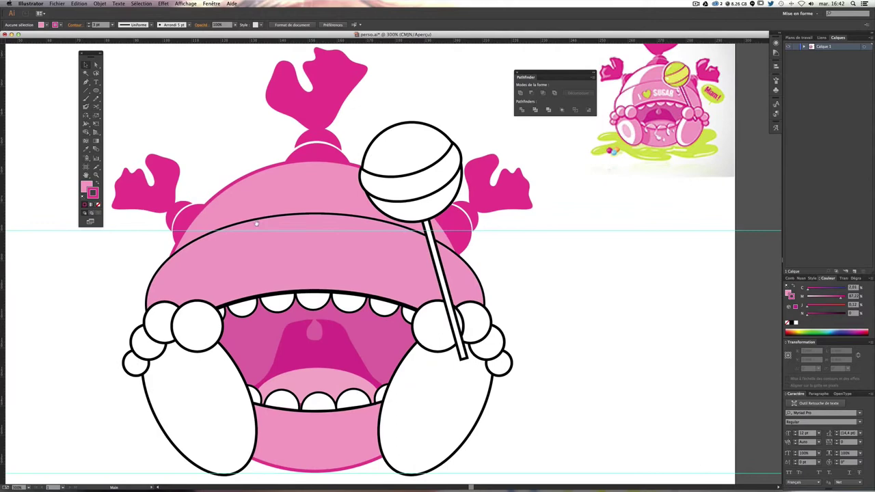
Step: Copy the hat dome's pink fill and magenta outline onto the hat band
left_click(280, 250)
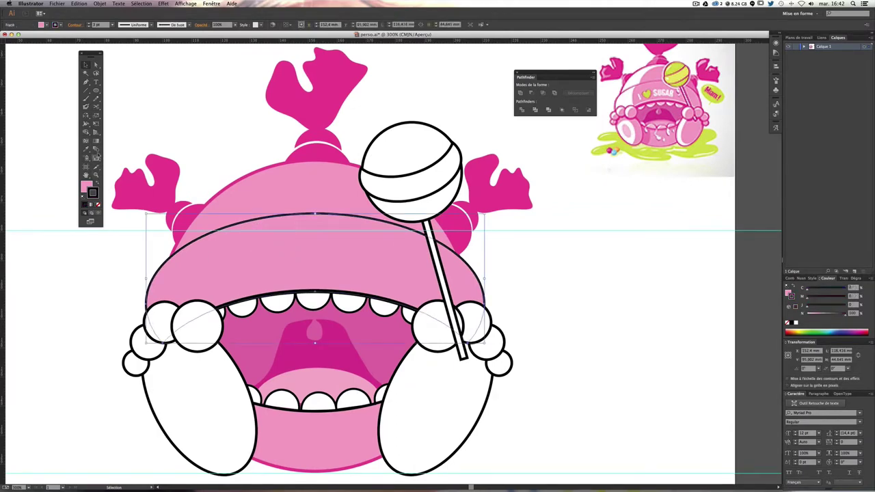
left_click(86, 150)
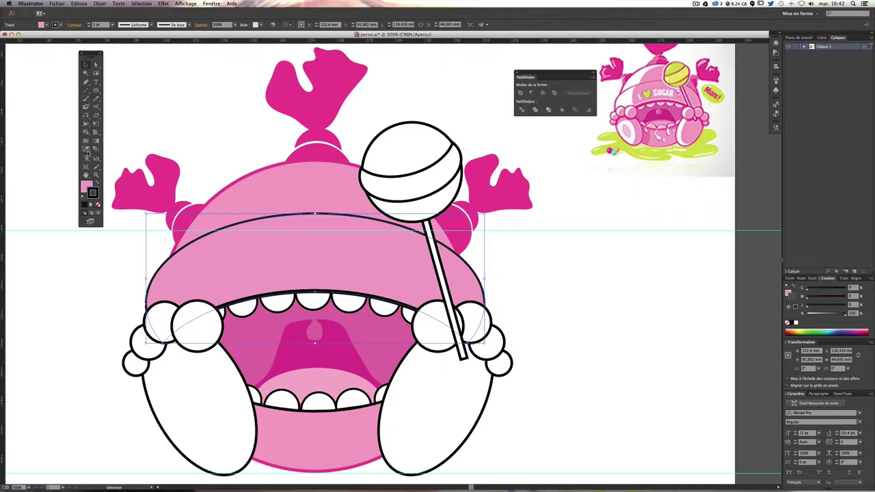
left_click(275, 172)
left_click(592, 285)
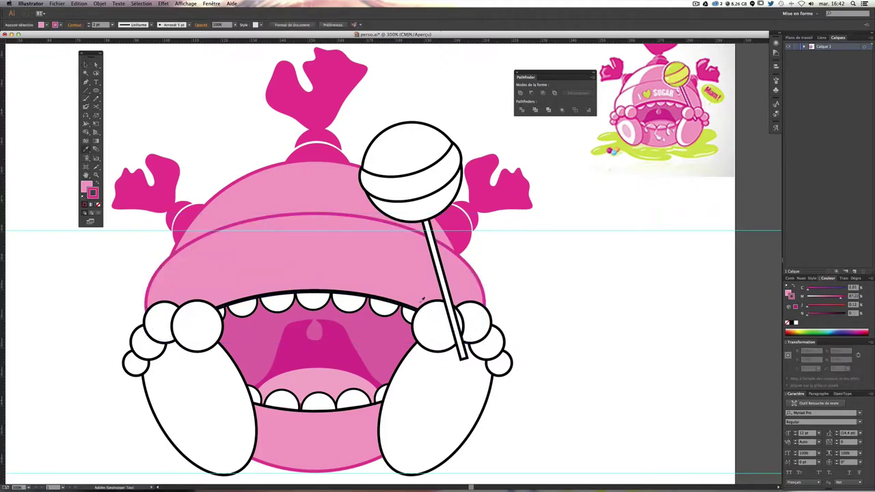
Step: Apply the same pink fill and magenta outline to both hand groups
mouse_move(425, 298)
left_mouse_down()
mouse_move(430, 290)
mouse_move(407, 304)
left_mouse_up()
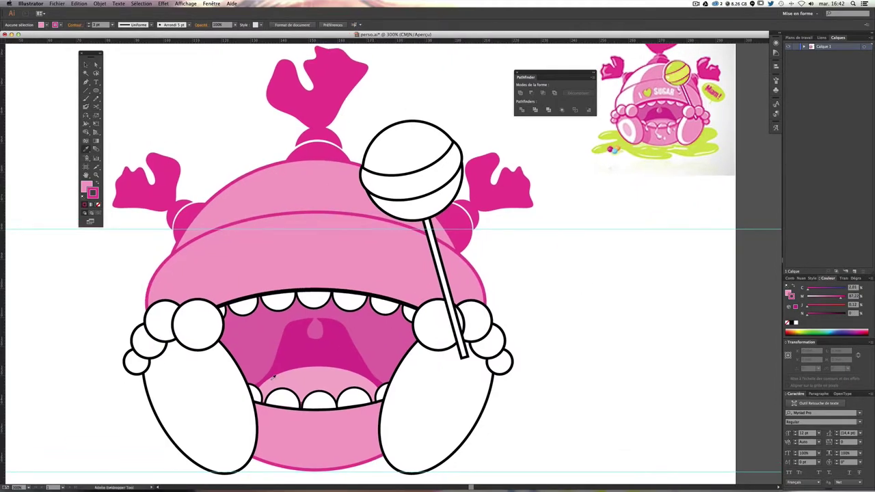
left_click(432, 378)
left_click(351, 229)
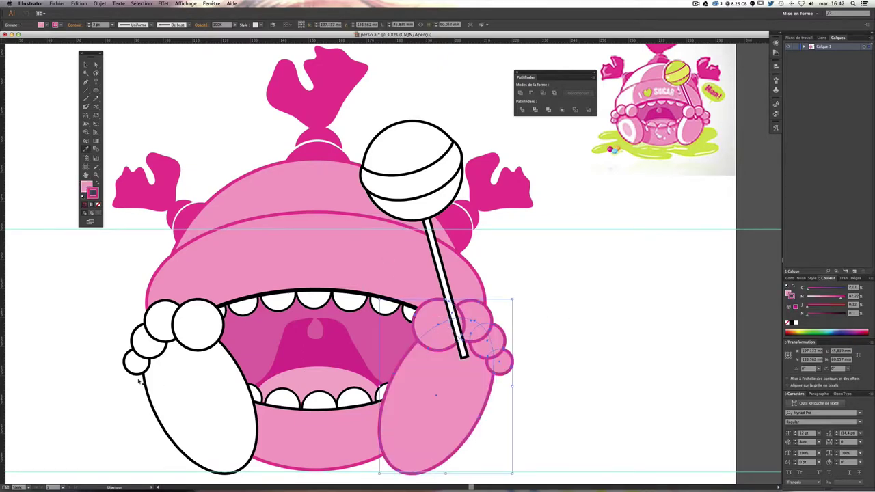
left_click(195, 328, "ctrl")
left_click(221, 265)
left_click(570, 312)
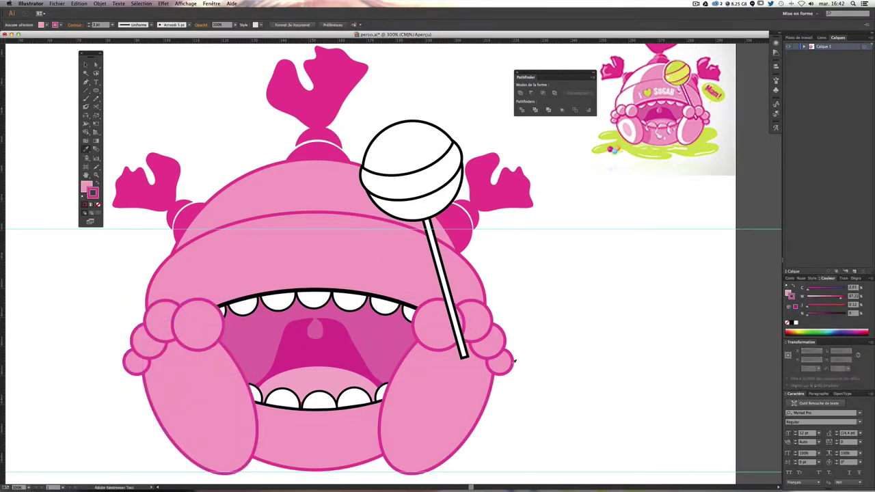
left_click_drag(553, 283, 555, 329)
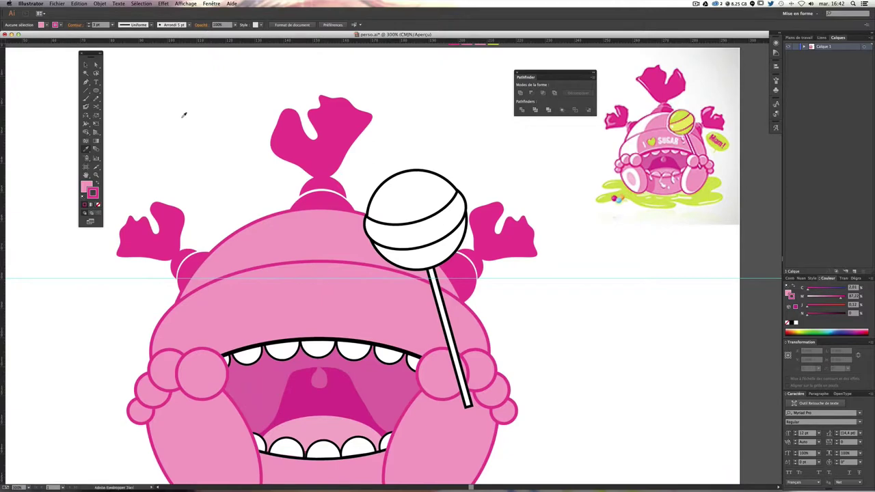
Step: Zoom to 400% on the hat and set fill to white with no stroke
key("ctrl+plus")
scroll(191, 127, "left", 3)
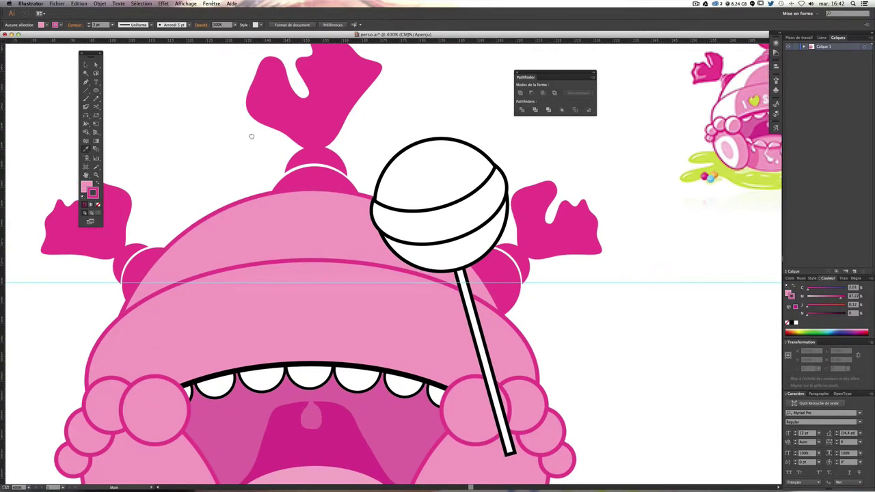
left_click_drag(415, 161, 363, 176)
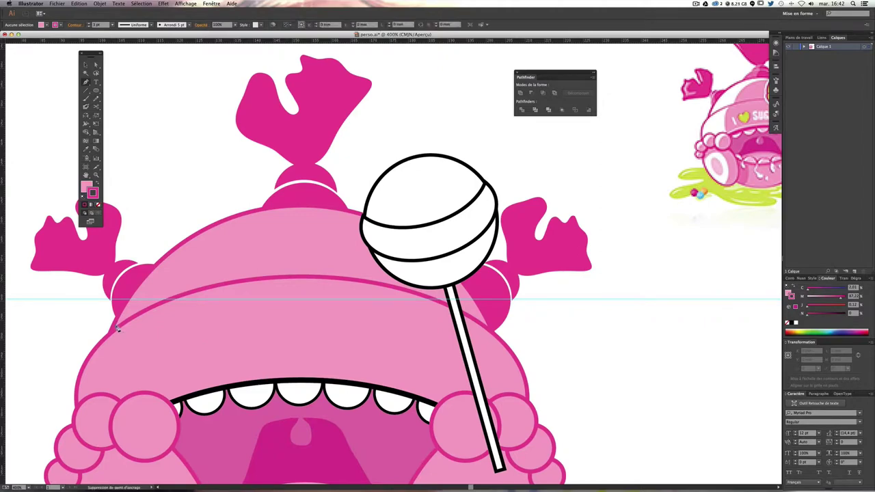
left_click(87, 186)
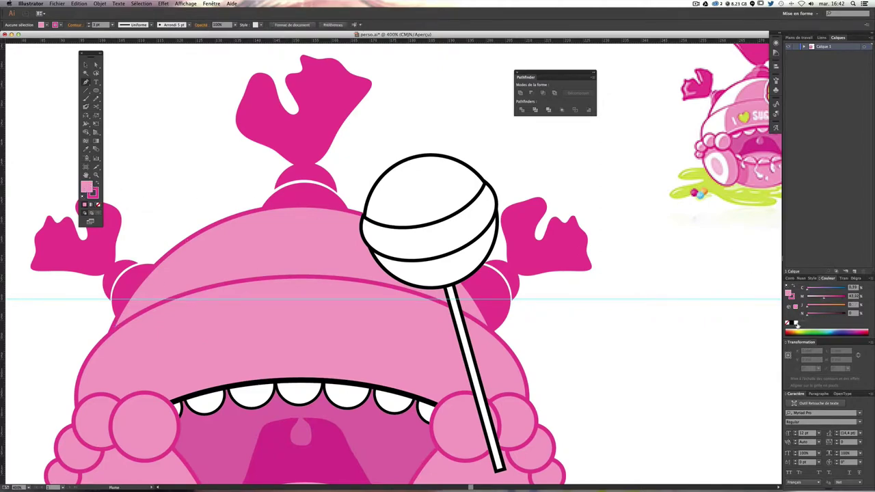
left_click(796, 324)
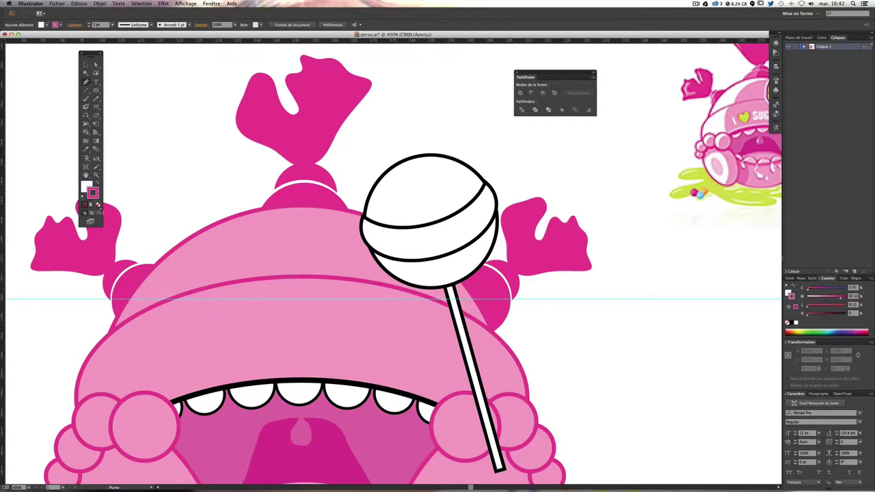
left_click(98, 205)
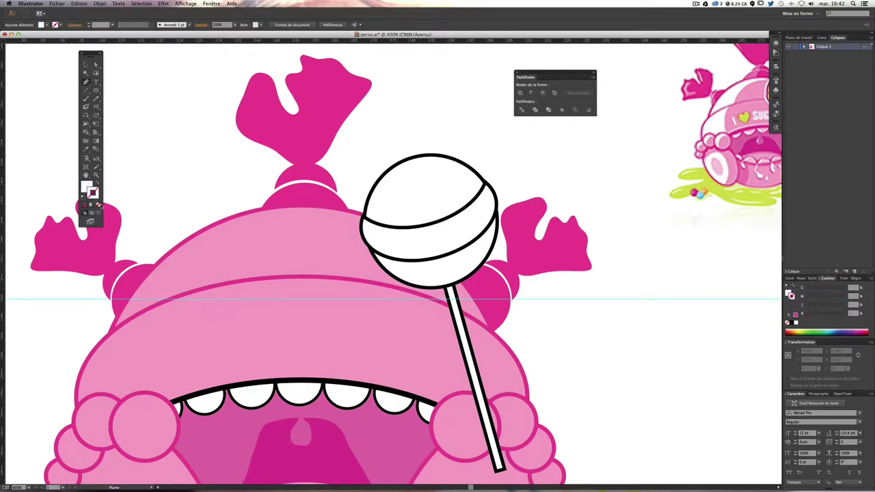
Step: Begin a Pen highlight shape with curved points along the hat dome's upper left edge
left_click(118, 331)
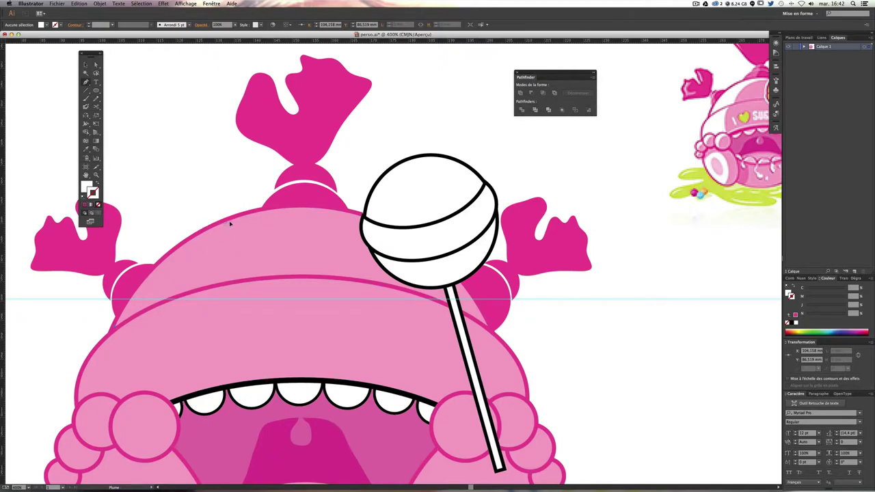
left_click_drag(230, 224, 303, 197)
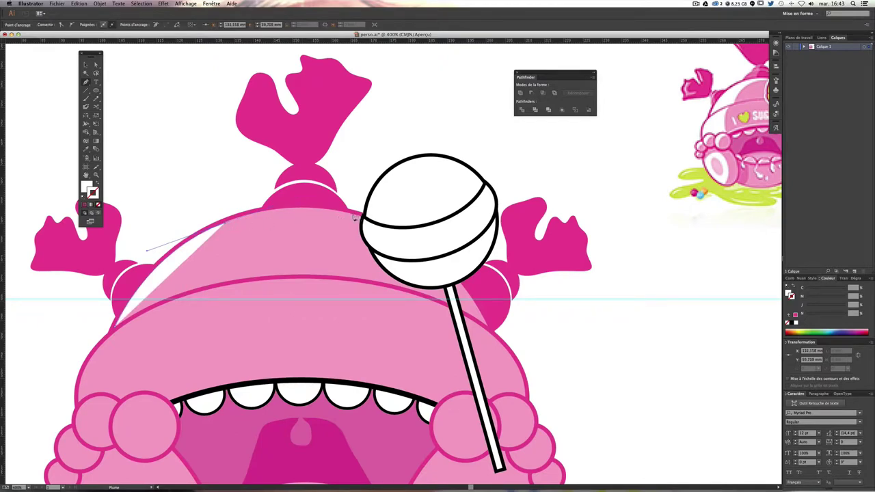
left_click_drag(361, 218, 419, 234)
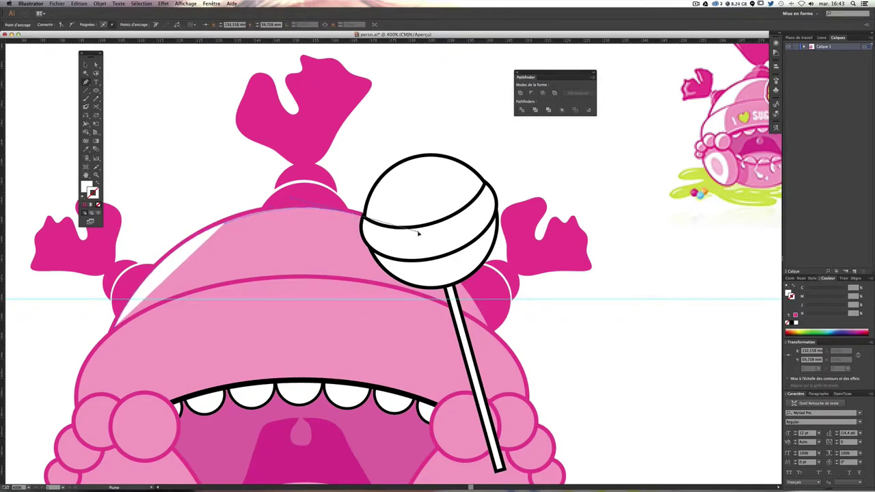
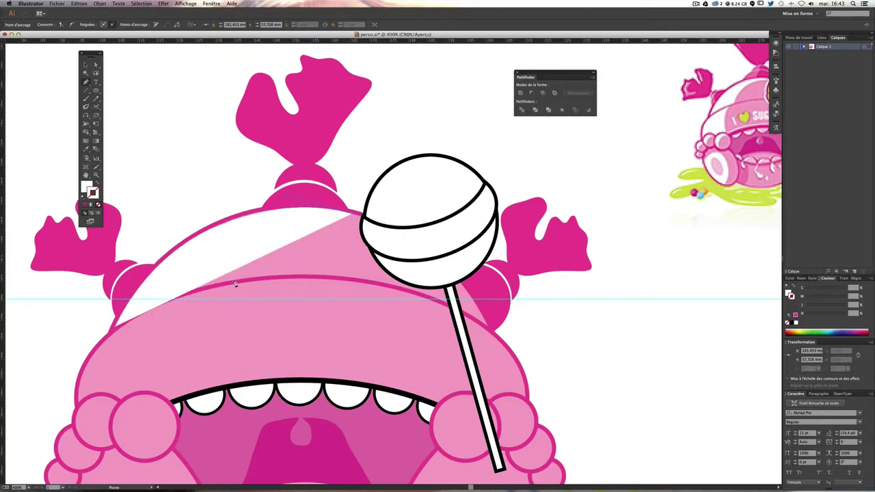
Step: Add the last curved point to the highlight path and close it at its start anchor
left_click_drag(235, 282, 200, 349)
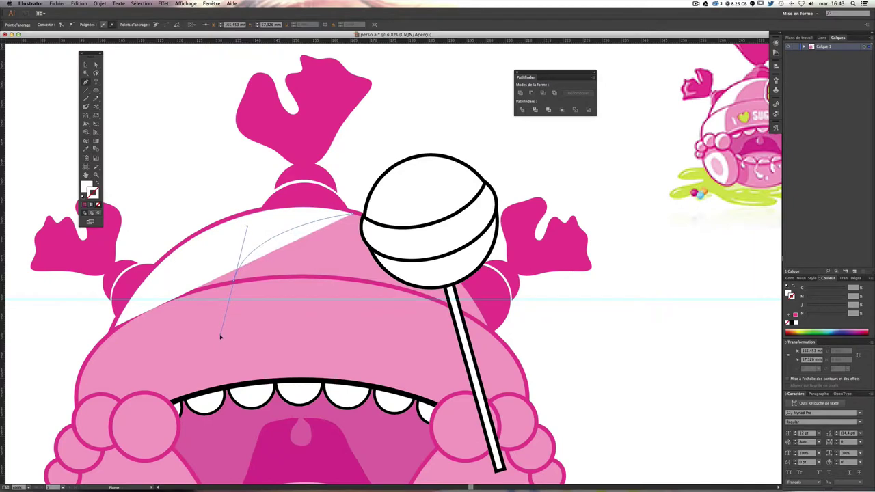
left_click(234, 281)
mouse_move(118, 329)
left_mouse_down()
mouse_move(78, 343)
mouse_move(41, 381)
mouse_move(54, 369)
left_mouse_up()
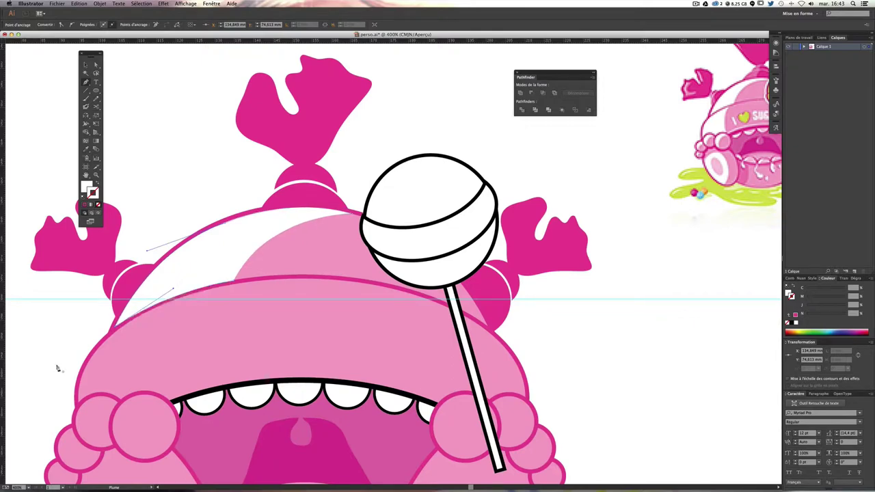
Step: Deselect the finished highlight and zoom in to check it on the head
left_click(686, 321, "super")
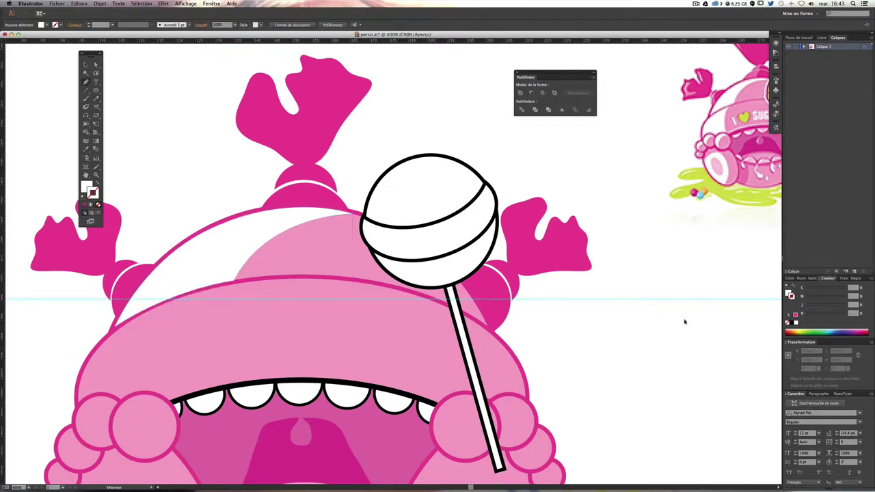
key("super+plus")
key("super+plus")
key("super+plus")
key("super+plus")
key("super+plus")
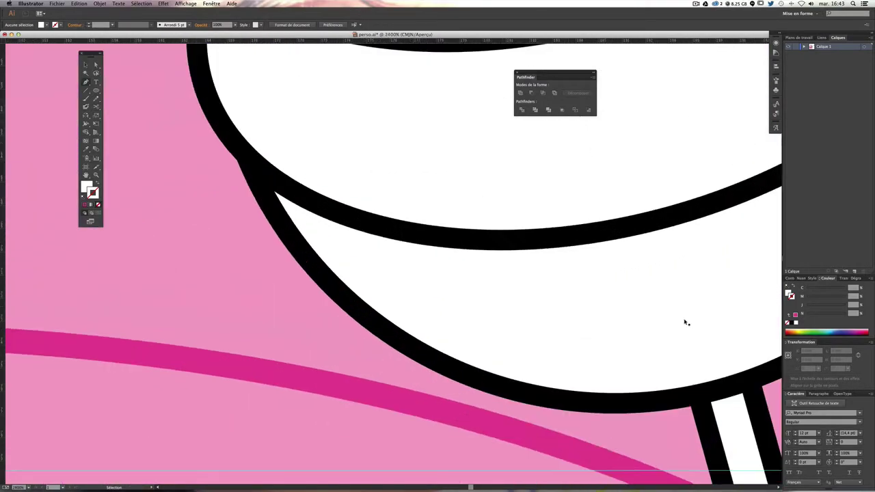
key("super+minus")
key("super+minus")
key("super+minus")
key("super+minus")
key("super+minus")
key("super+minus")
key("super+minus")
key("super+minus")
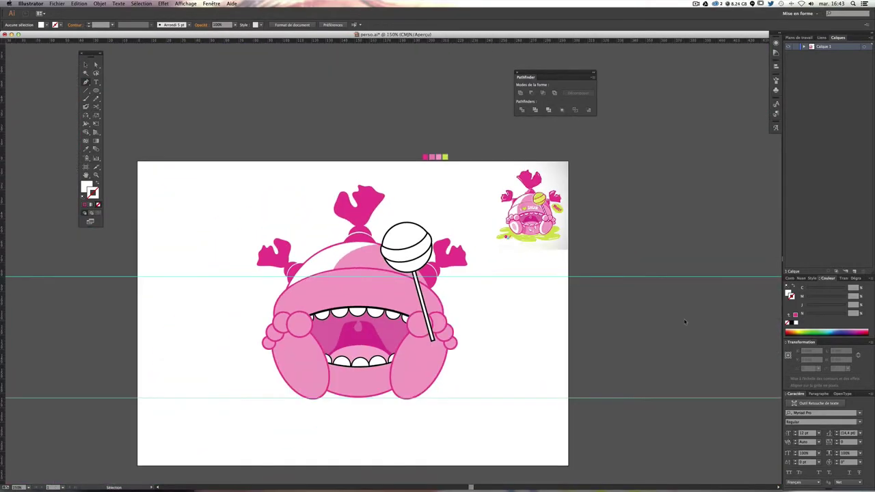
key("super+plus")
scroll(565, 308, "right", 3)
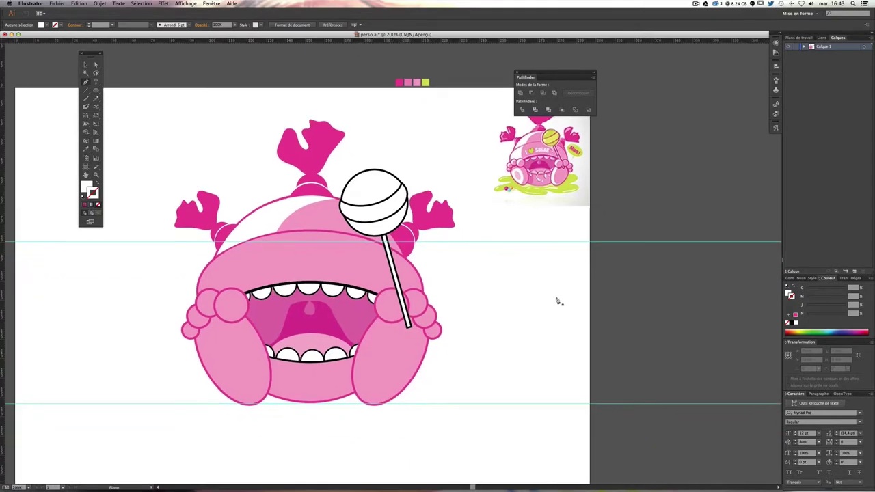
scroll(552, 299, "up", 1)
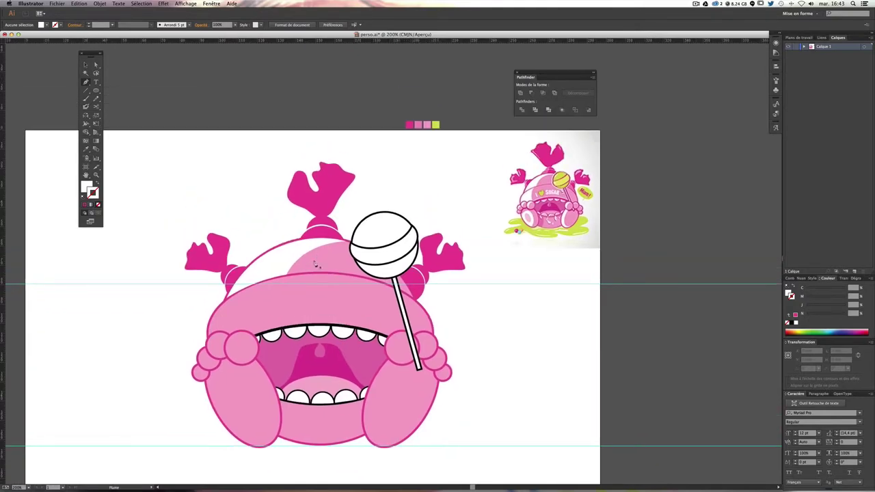
Step: Lower the head highlight's opacity to 73% in the Transparency panel, then deselect
left_click(87, 63)
left_click(283, 261)
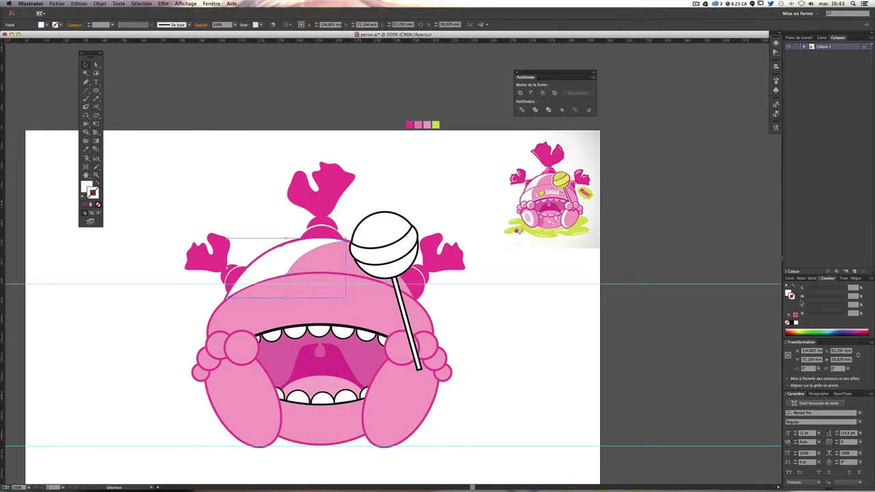
left_click(842, 279)
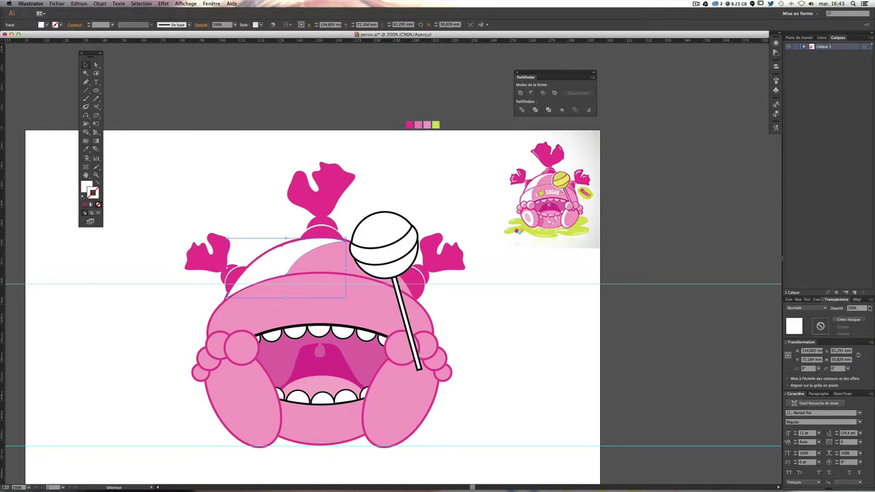
left_click(869, 309)
left_click_drag(867, 313, 862, 316)
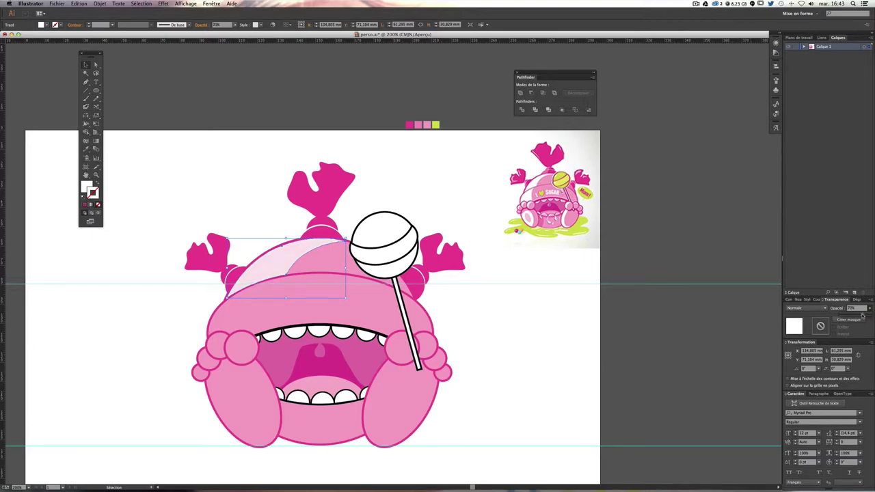
left_click(478, 353)
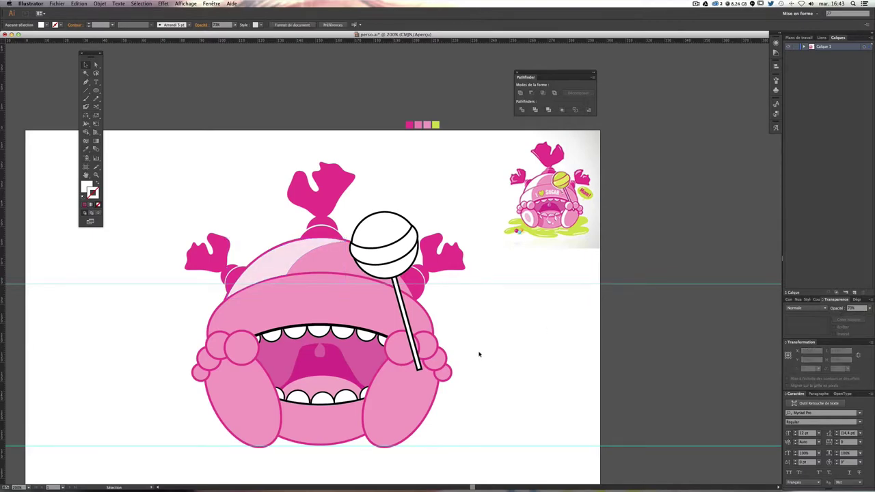
scroll(509, 328, "down", 2)
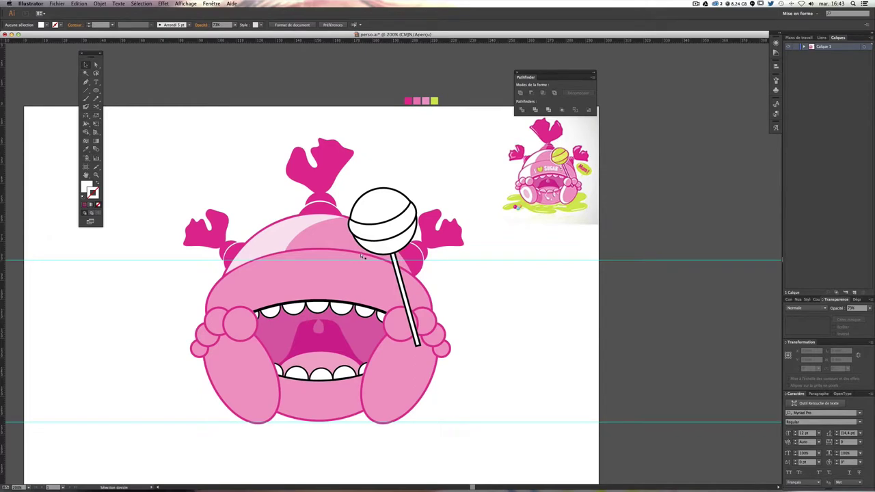
key("super+plus")
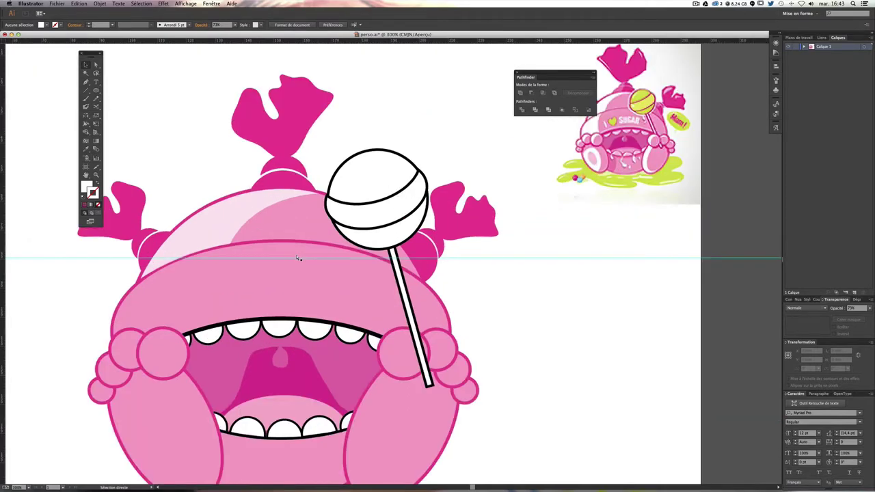
key("super+minus")
Step: Change the upper teeth outlines from black to pink #d4237e
key("v")
left_click(270, 311)
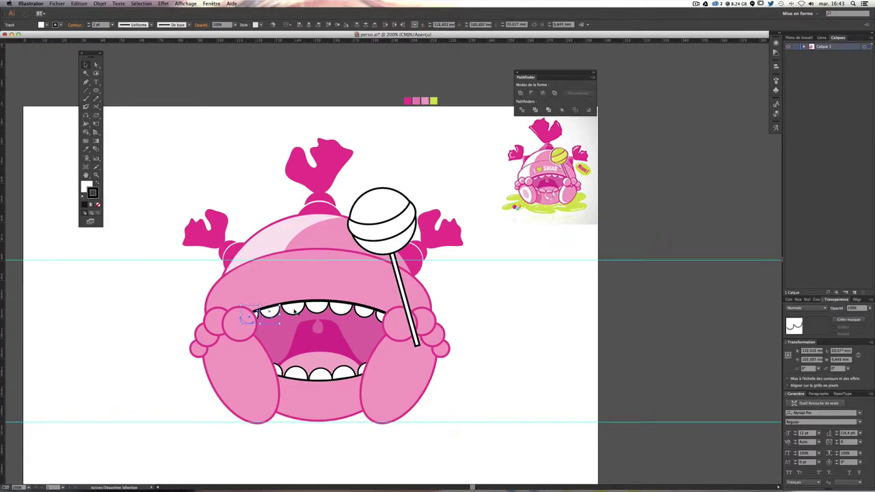
left_click(294, 309, "shift")
left_click(336, 309, "shift")
left_click(368, 312, "shift")
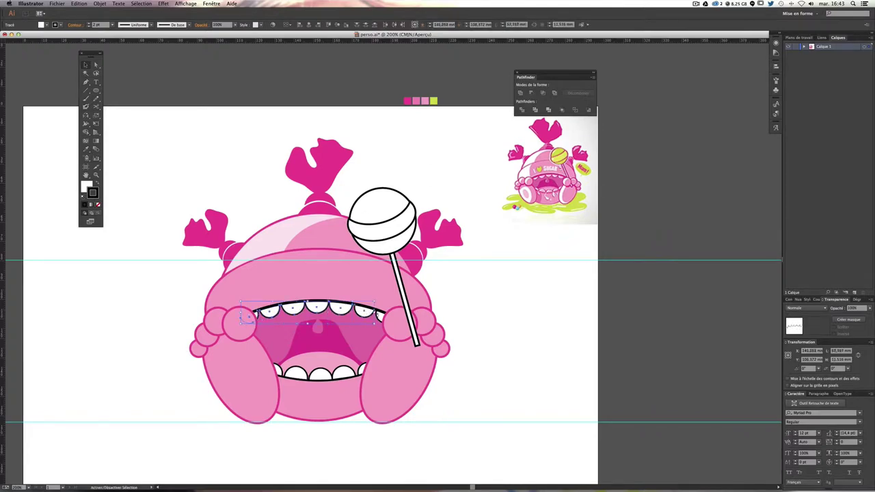
left_click(380, 314, "shift")
double_click(93, 194)
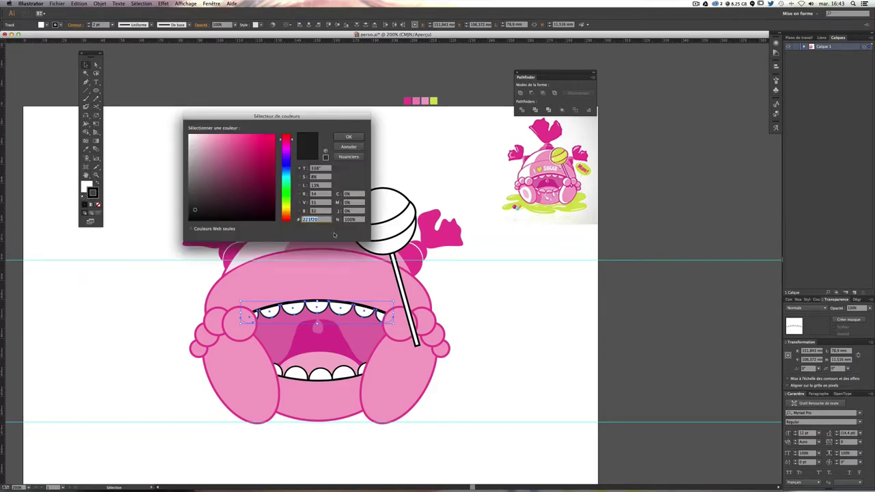
type("d4237e")
key("Return")
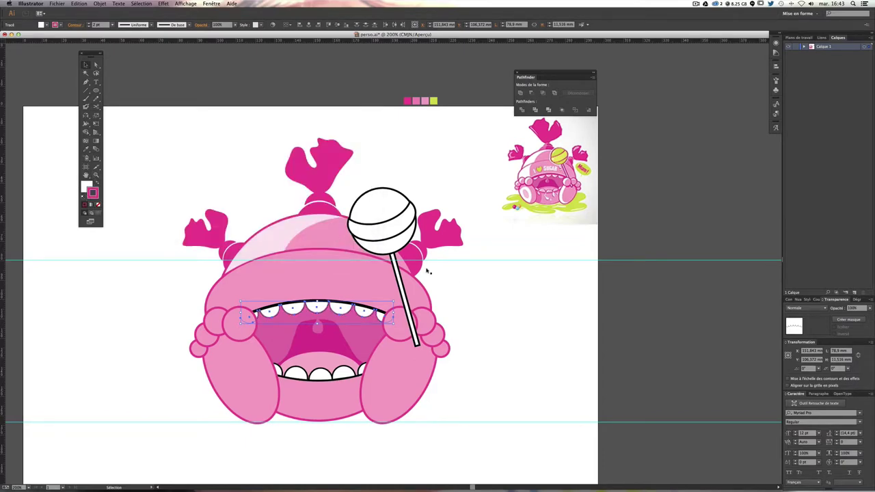
left_click(431, 273)
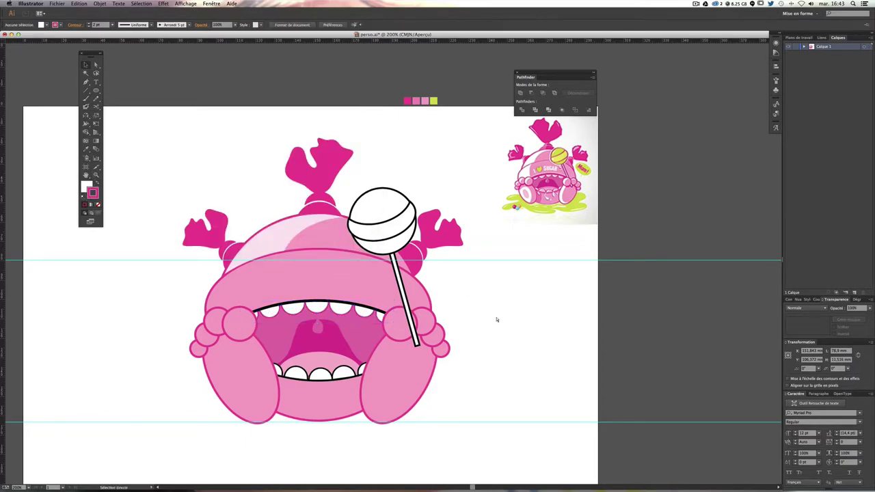
Step: Make the upper lip outline pink and increase its stroke weight
left_click(325, 304)
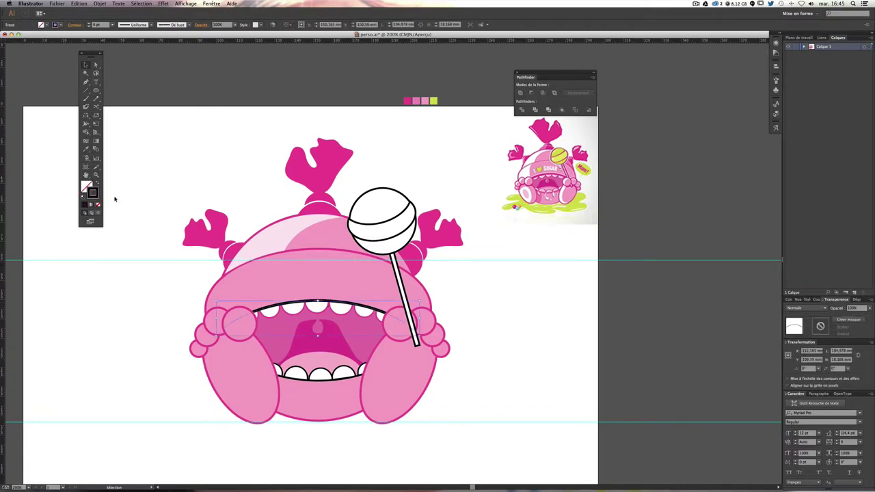
double_click(93, 192)
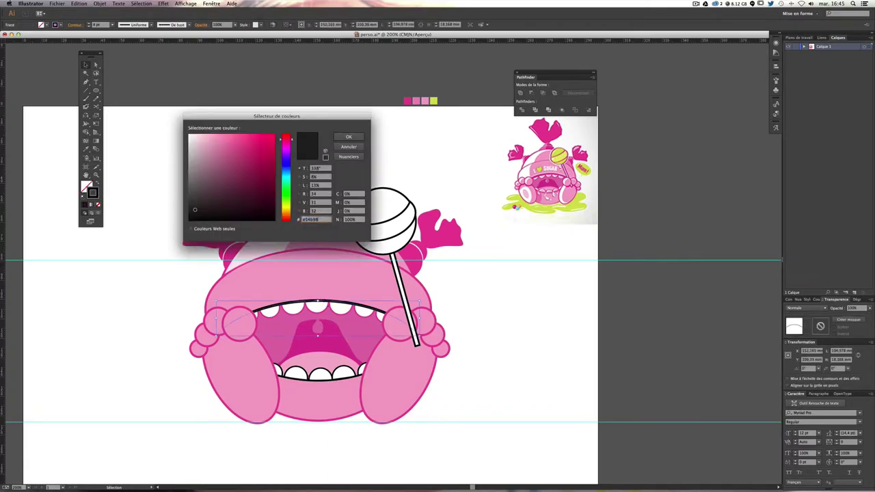
key("Return")
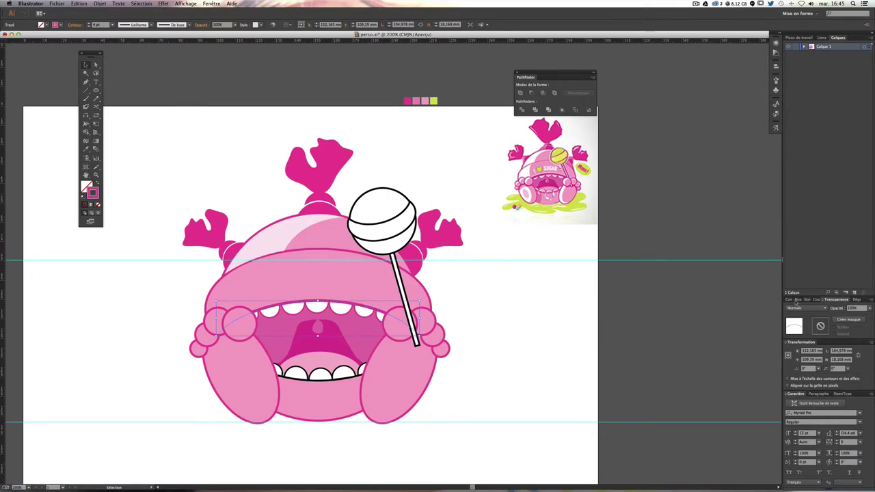
left_click(793, 301)
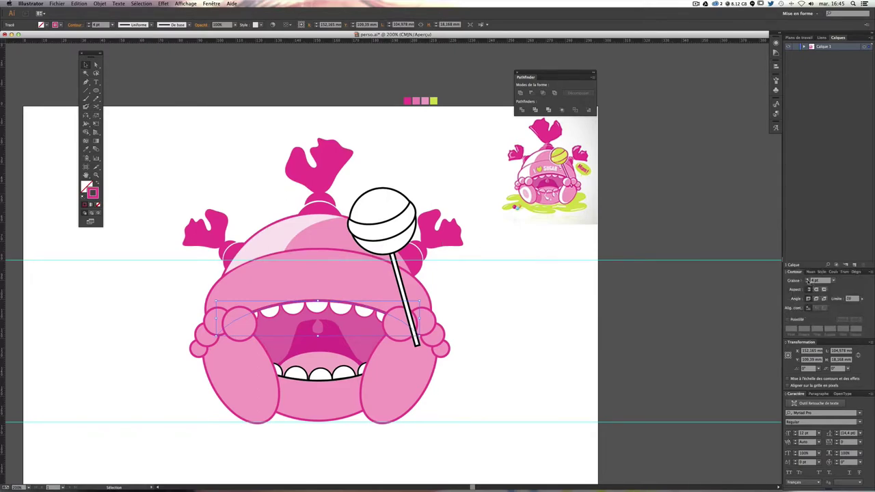
left_click(808, 279)
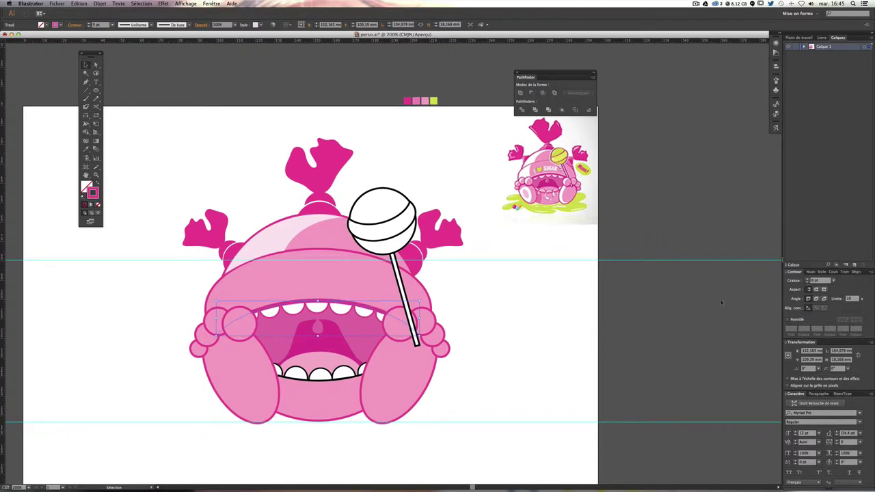
left_click(573, 326)
left_click(307, 379)
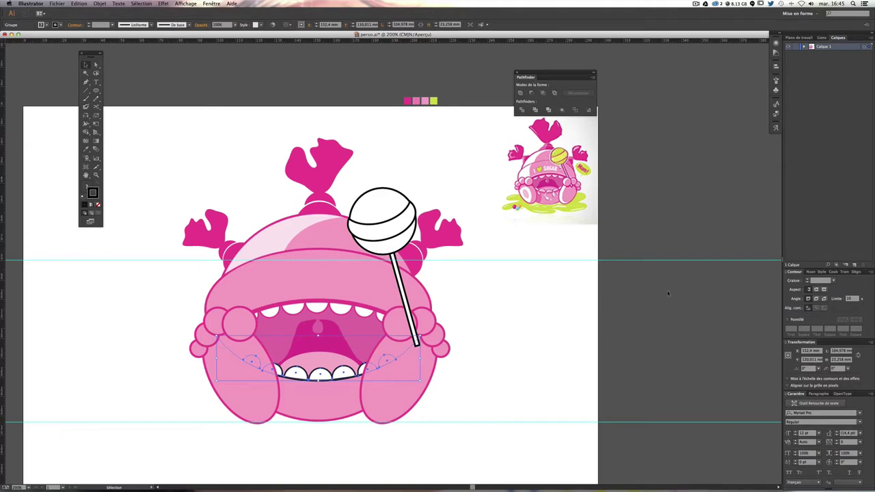
Step: Make the lower lip outline pink and reshape an anchor point on its path
double_click(93, 193)
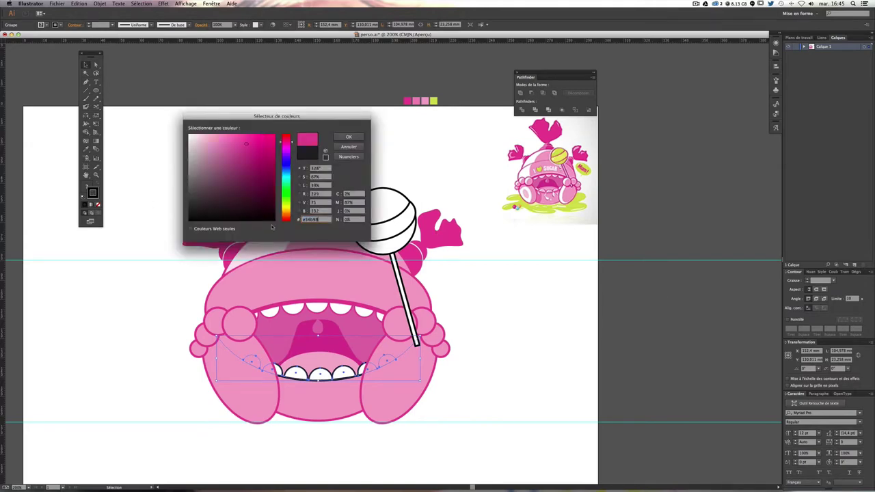
key("Return")
key("a")
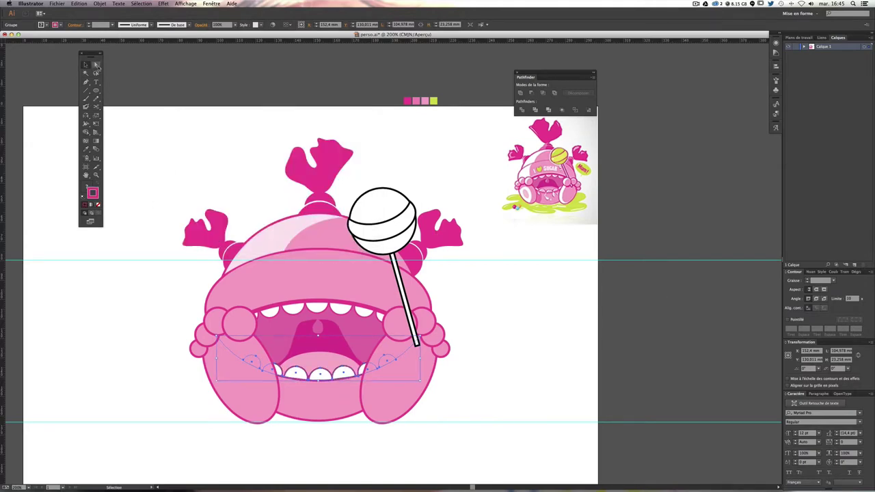
left_click(145, 279)
left_click(324, 385)
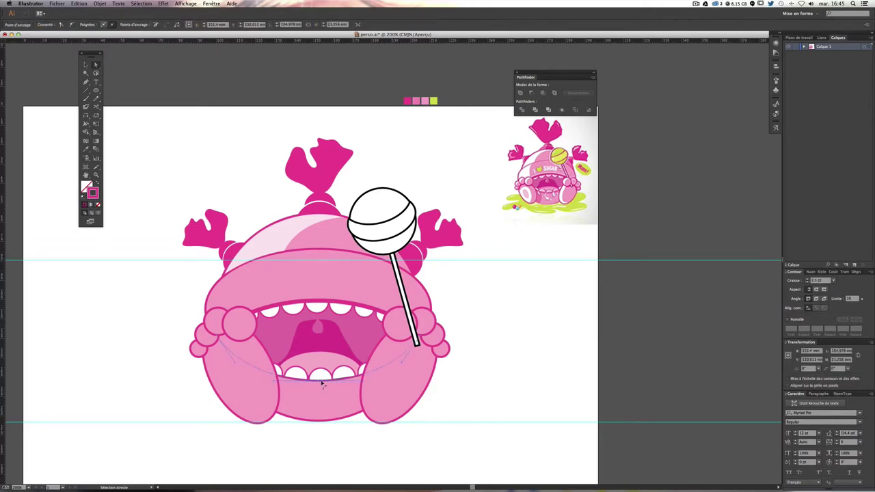
left_click(143, 343)
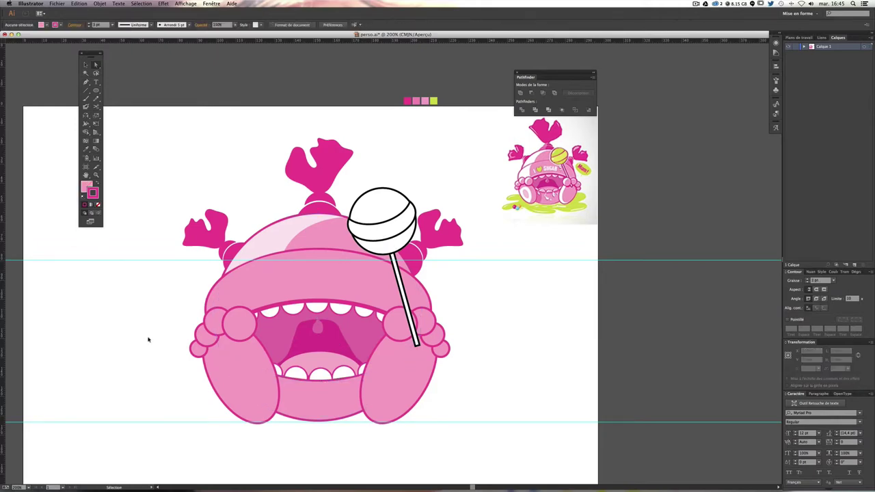
key("ctrl+plus")
key("ctrl+plus")
scroll(226, 354, "down", 3)
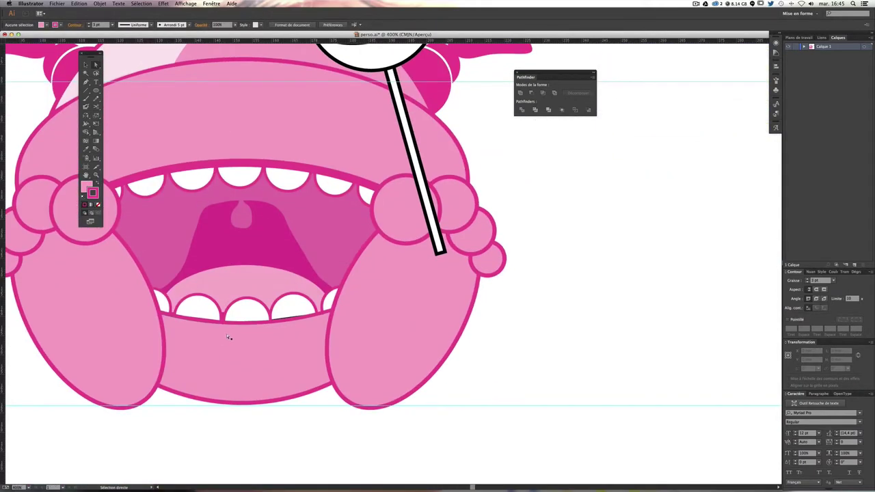
left_click(286, 320)
left_click_drag(286, 321, 283, 338)
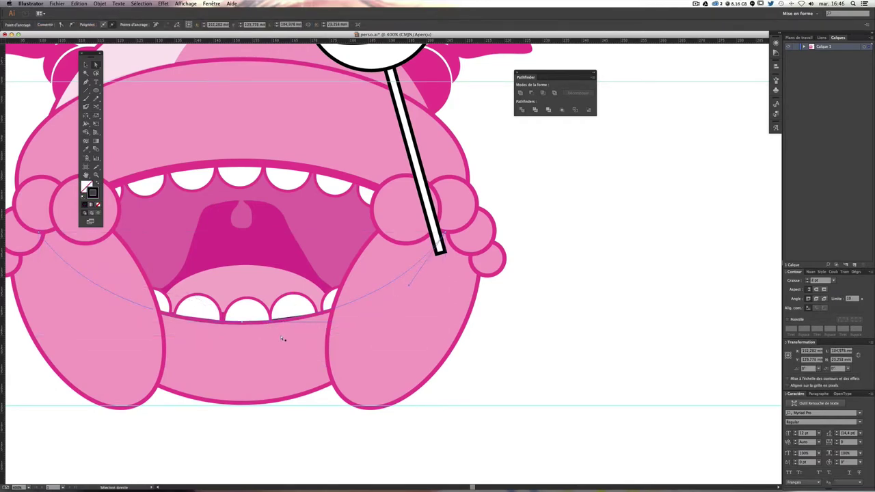
scroll(254, 349, "left", 5)
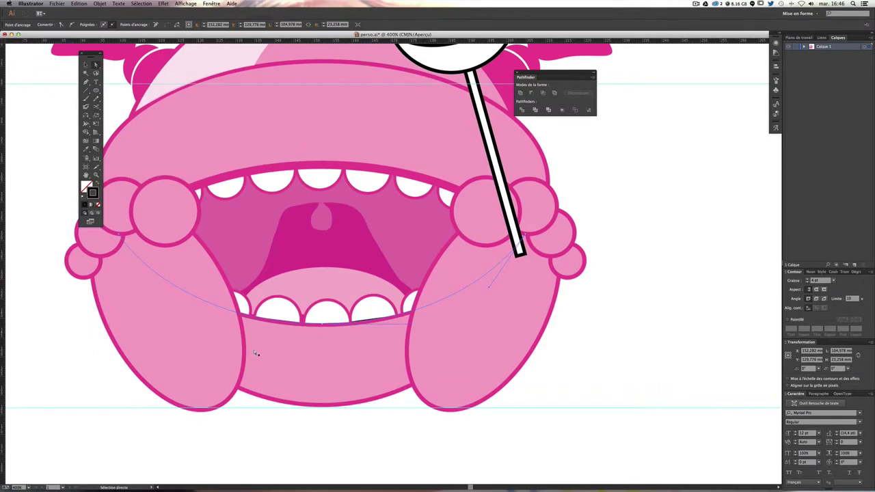
key("Return")
key("Escape")
Step: Thicken the stroke of the lower-lip line beneath the teeth, then deselect and zoom out
left_click(254, 351)
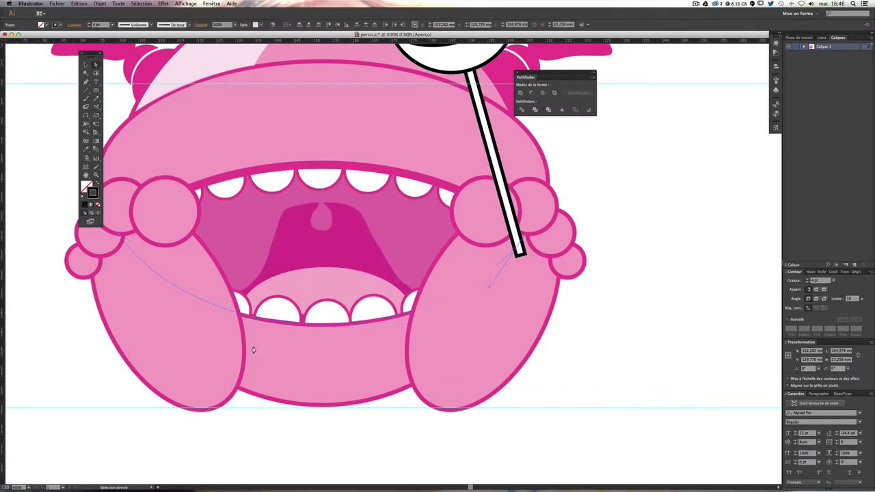
key("ctrl+shift+a")
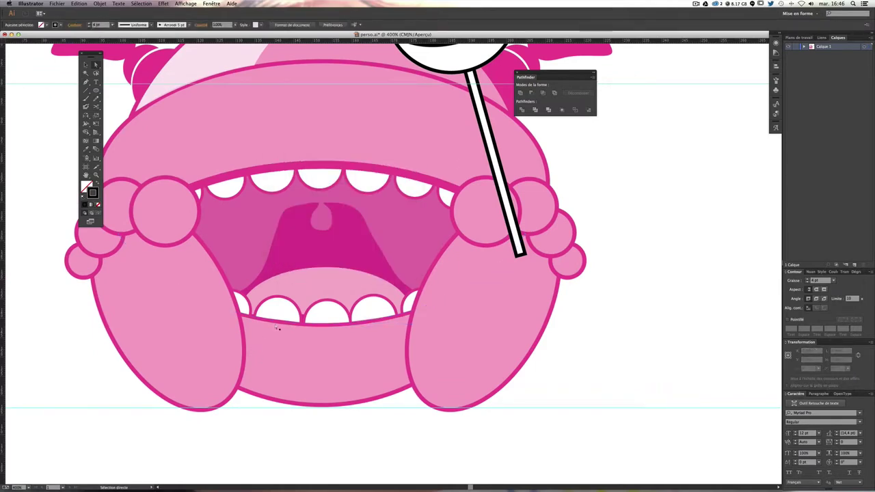
left_click(279, 326)
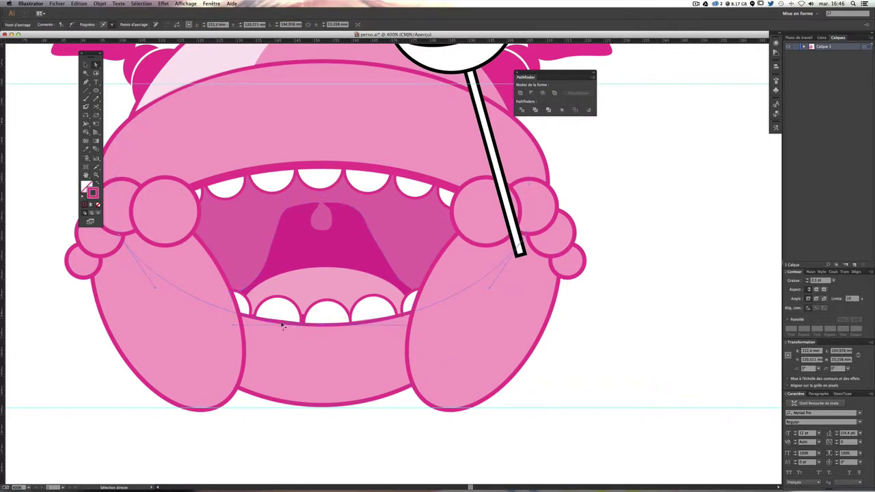
left_click(810, 280)
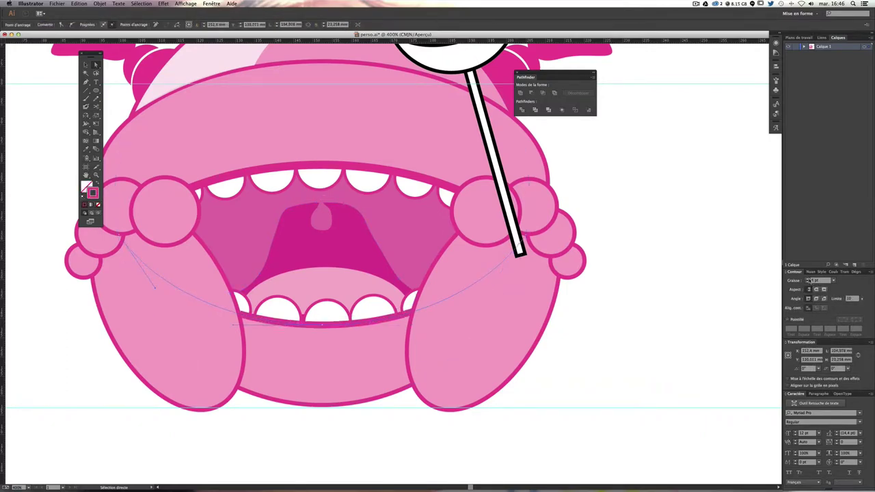
left_click(767, 270)
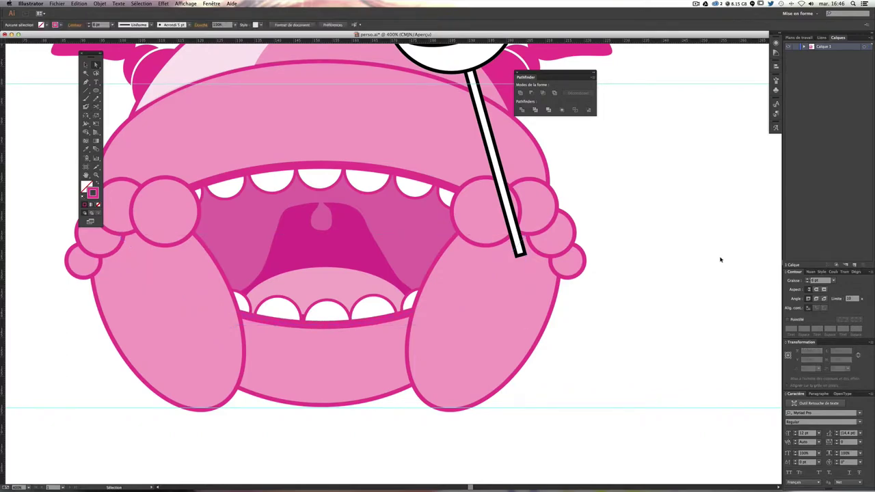
key("ctrl+minus")
key("ctrl+minus")
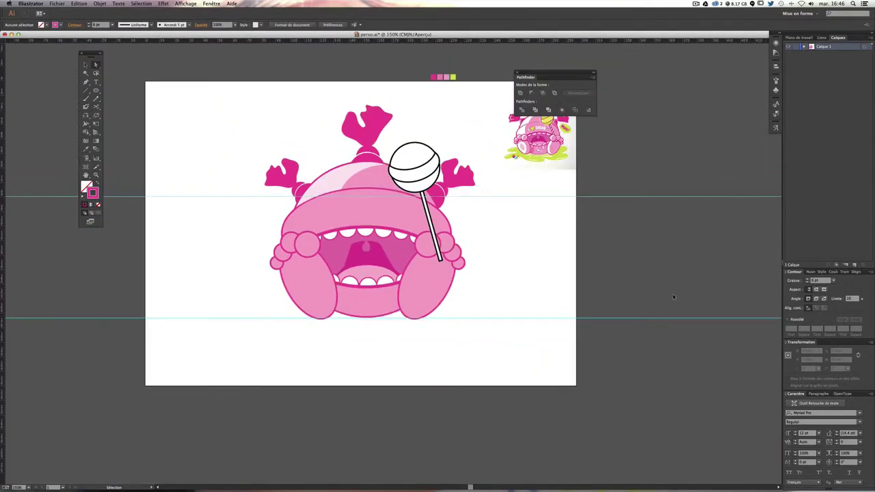
Step: Zoom in closely on the monster's face and mouth
scroll(673, 297, "up", 5)
scroll(596, 312, "right", 3)
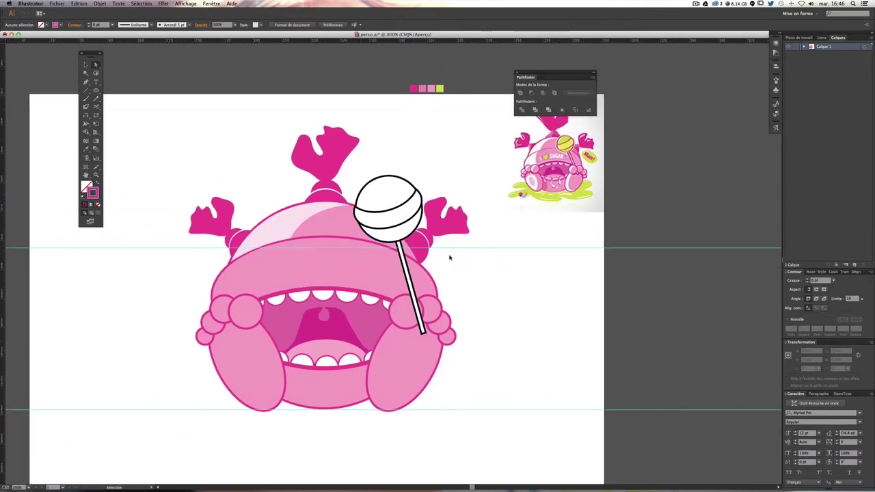
key("ctrl+plus")
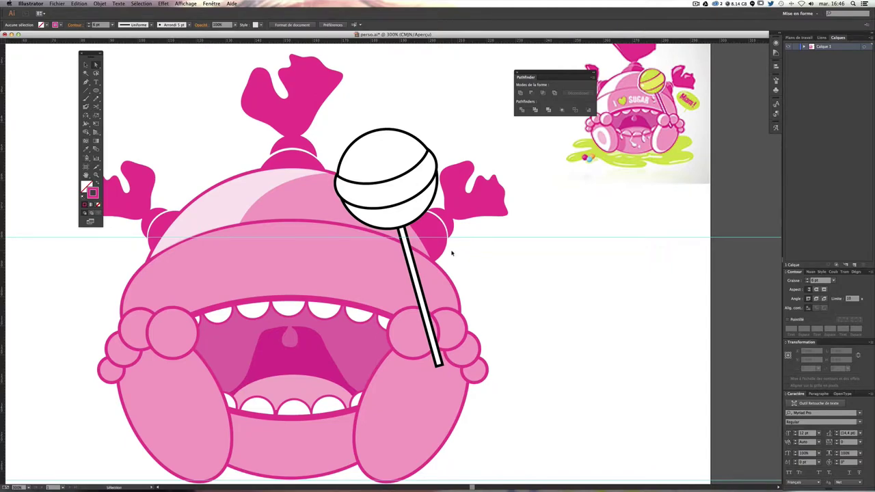
key("ctrl+plus")
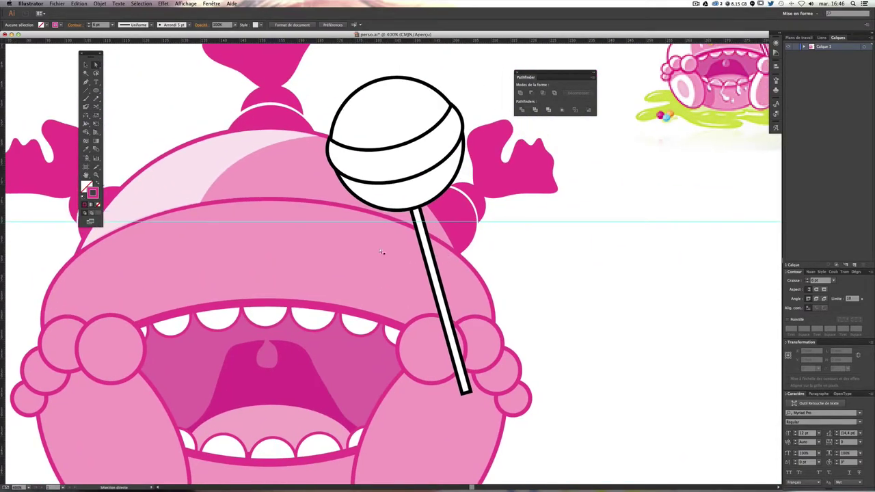
key("ctrl+plus")
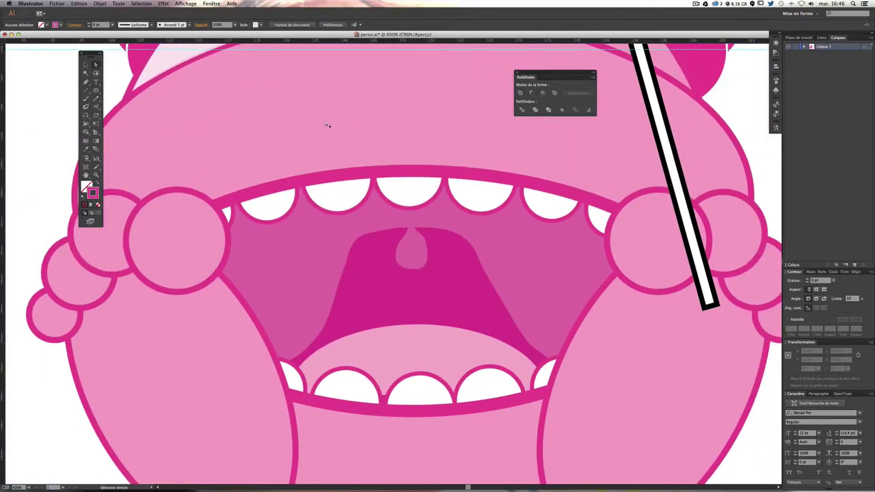
left_click_drag(326, 124, 313, 317)
Step: Clear the selection and set the stroke colour to None
left_click(385, 123)
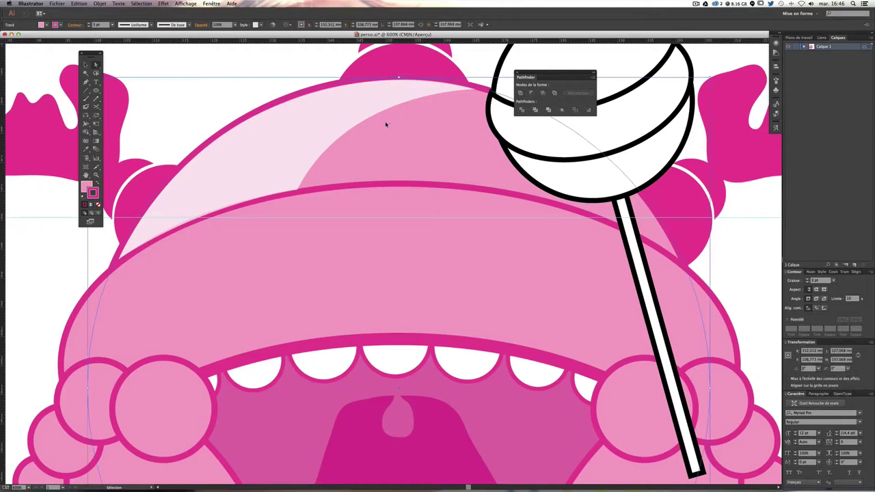
left_click(271, 59)
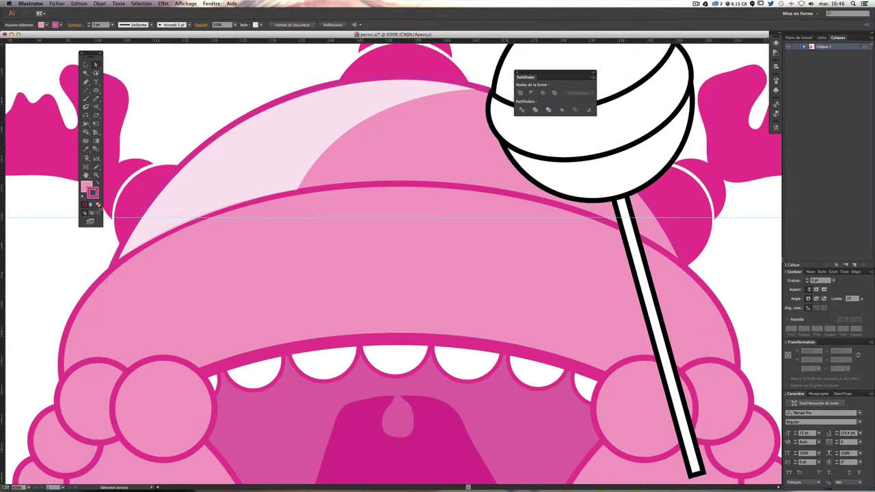
left_click(98, 205)
scroll(216, 240, "down", 5)
left_click(86, 82)
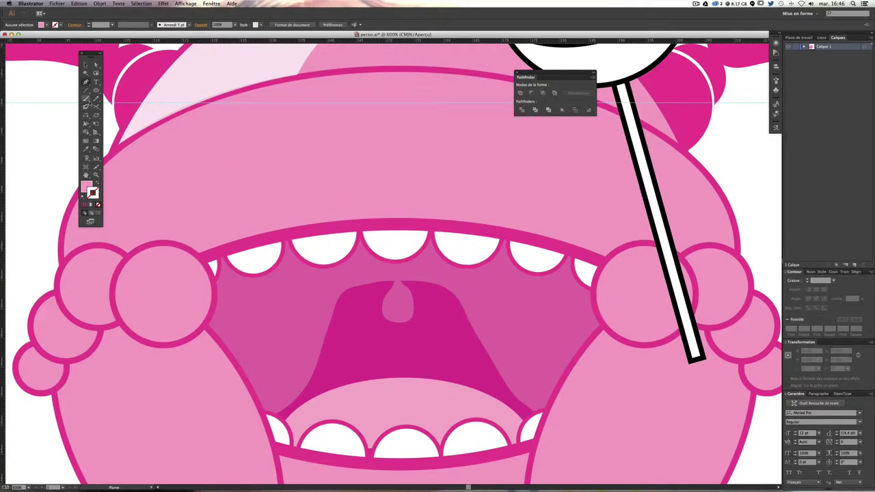
Step: Try a brushed highlight on the first upper tooth, then undo and delete it
left_click(86, 99)
mouse_move(233, 254)
left_mouse_down()
mouse_move(275, 245)
mouse_move(243, 263)
mouse_move(237, 254)
left_mouse_up()
key("ctrl+shift+a")
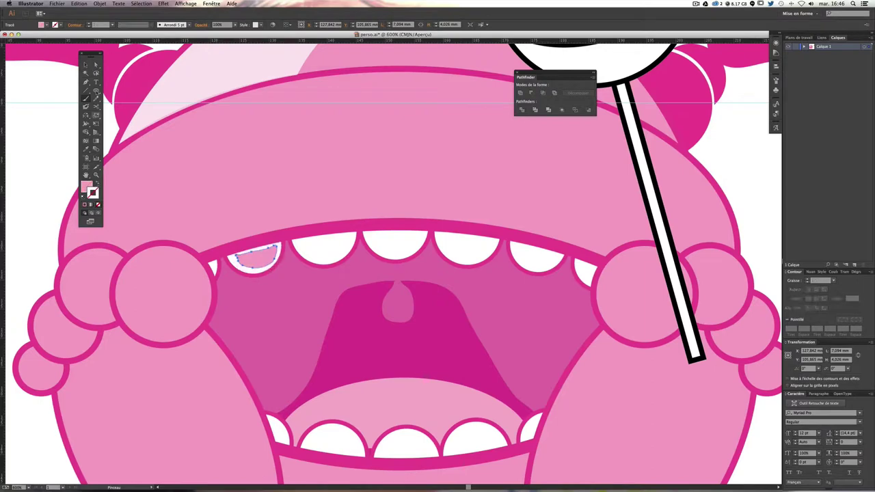
key("v")
key("ctrl+minus")
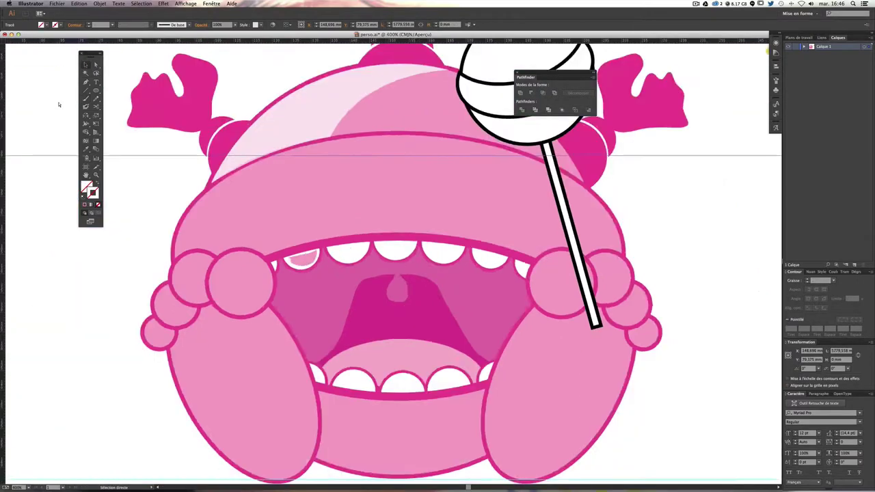
key("ctrl+minus")
key("ctrl+minus")
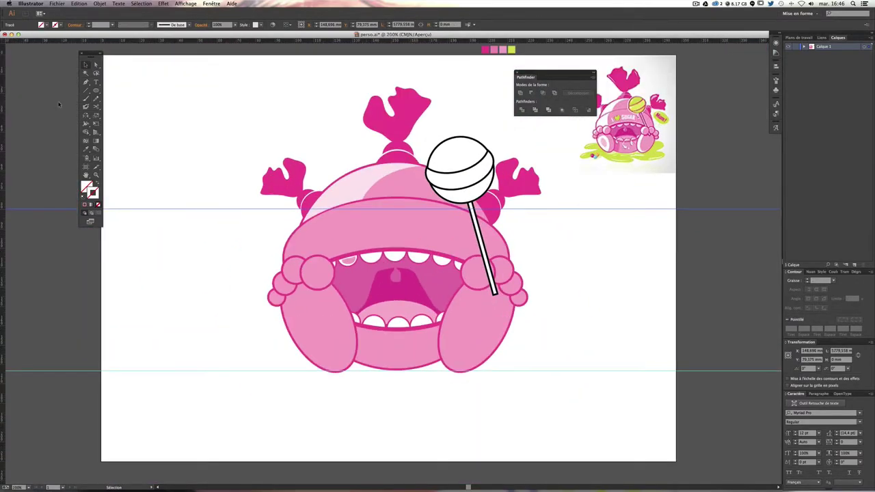
key("ctrl+plus")
key("ctrl+plus")
key("ctrl+plus")
key("ctrl+plus")
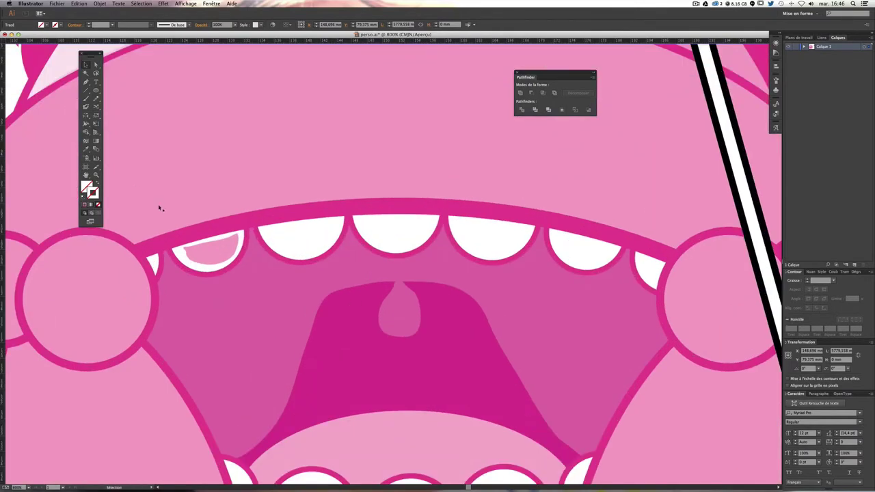
key("ctrl+z")
key("Delete")
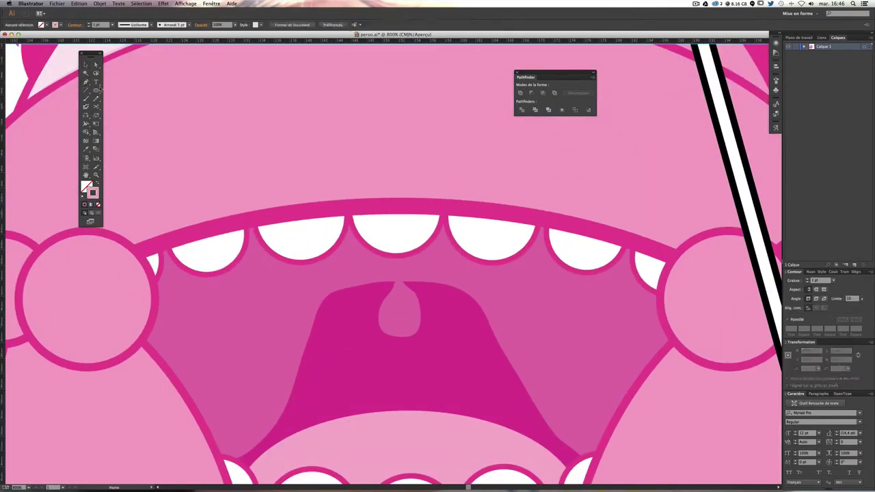
Step: Pen-draw a pink highlight shape on the left upper tooth and drag a copy to the next tooth
left_click(85, 81)
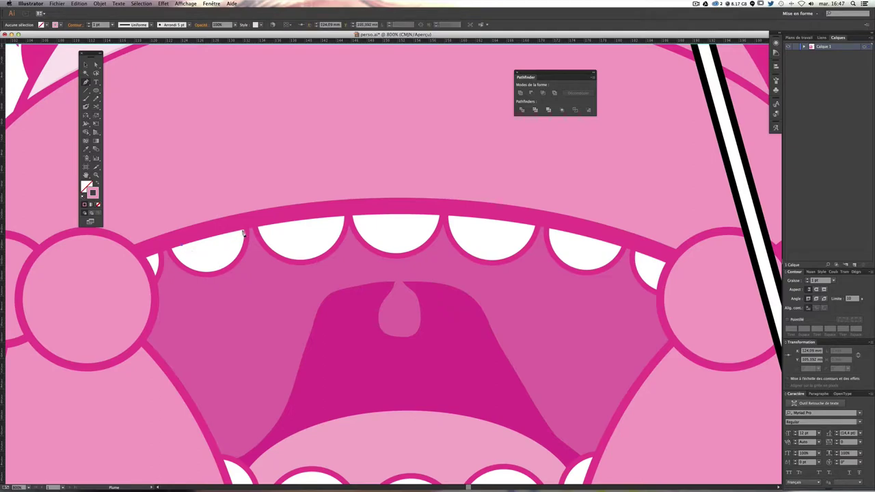
mouse_move(242, 232)
left_mouse_down()
mouse_move(263, 184)
mouse_move(250, 178)
left_mouse_up()
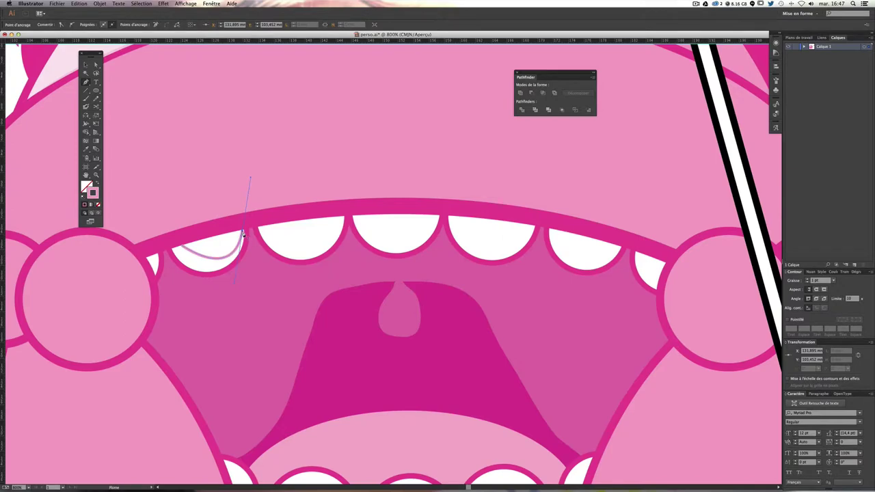
left_click(179, 247)
left_click(97, 184)
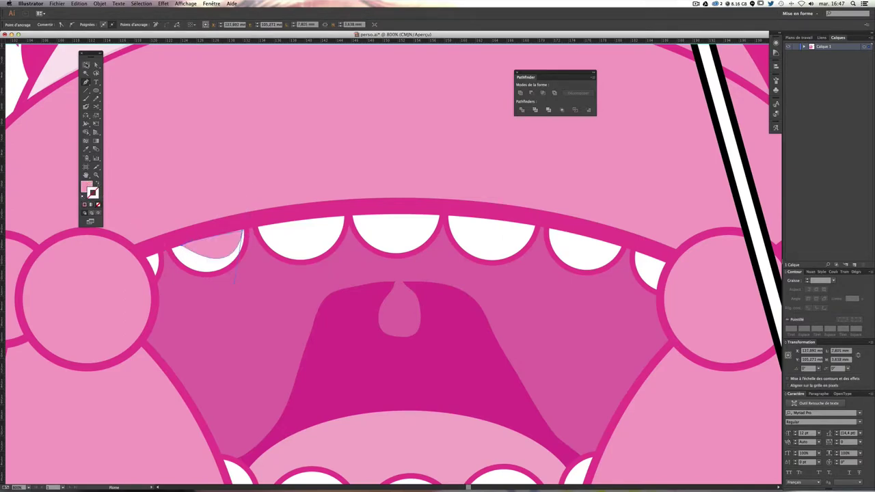
left_click(86, 65)
left_click(231, 239)
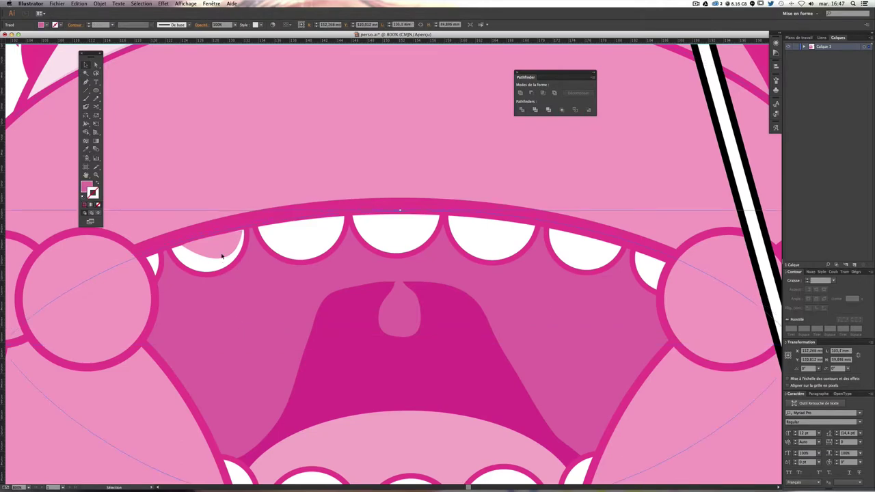
mouse_move(221, 252)
left_mouse_down()
mouse_move(313, 230)
mouse_move(332, 230)
mouse_move(339, 243)
mouse_move(292, 244)
mouse_move(308, 237)
mouse_move(284, 247)
mouse_move(317, 236)
left_mouse_up()
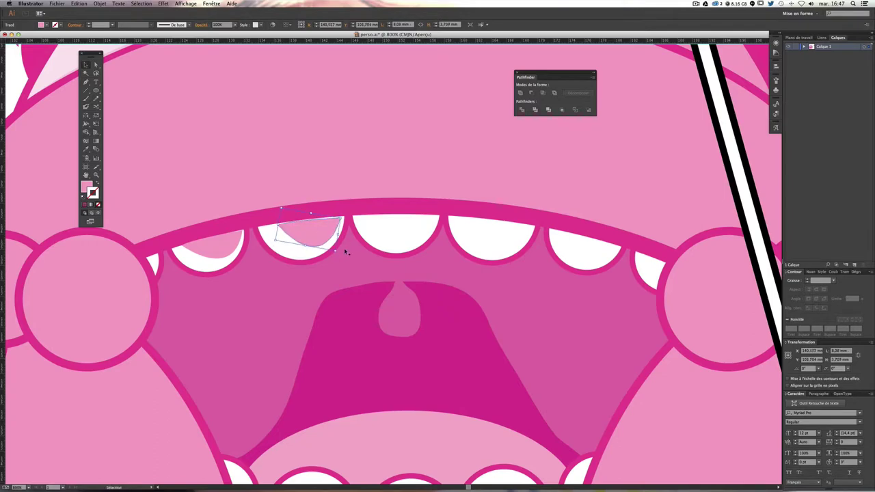
Step: Lower both tooth highlights' opacity to about 80%, then deselect
left_click(222, 255, "shift")
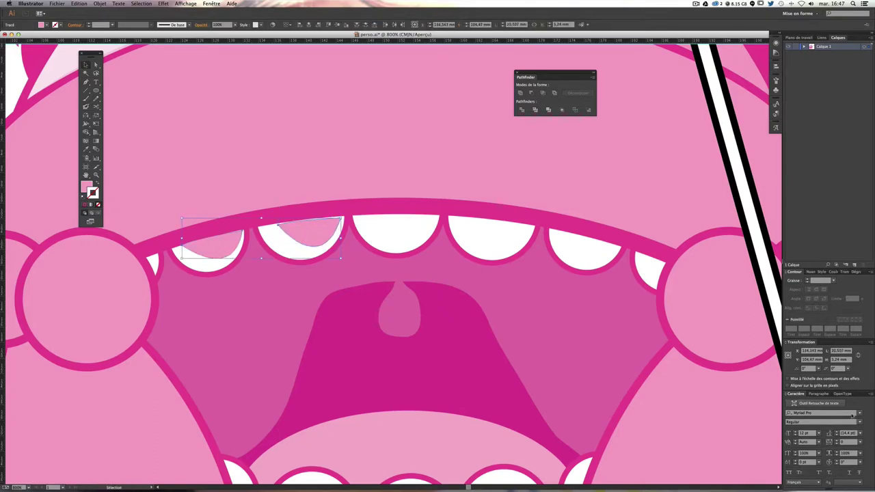
left_click(813, 272)
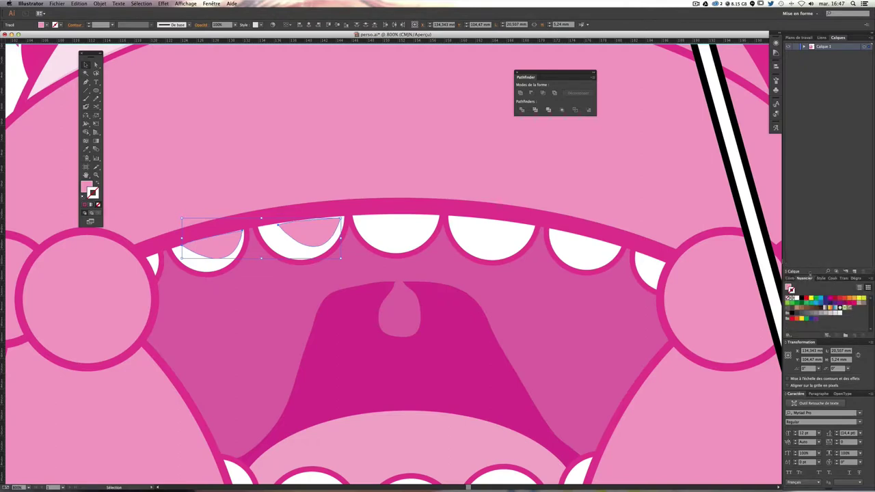
left_click(844, 279)
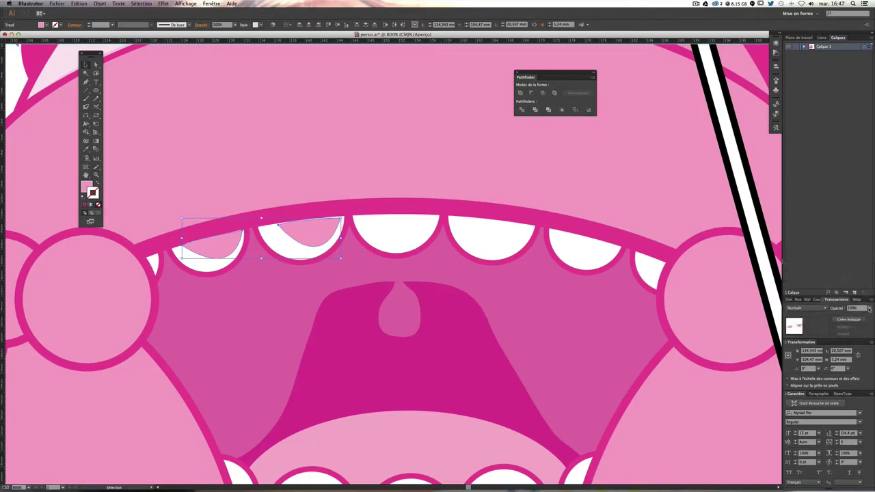
left_click_drag(863, 314, 862, 314)
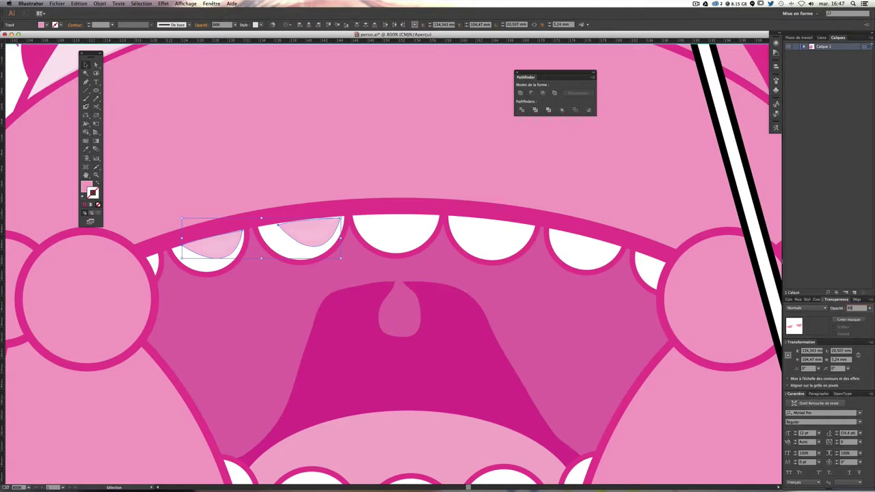
key("super+minus")
key("super+minus")
key("super+minus")
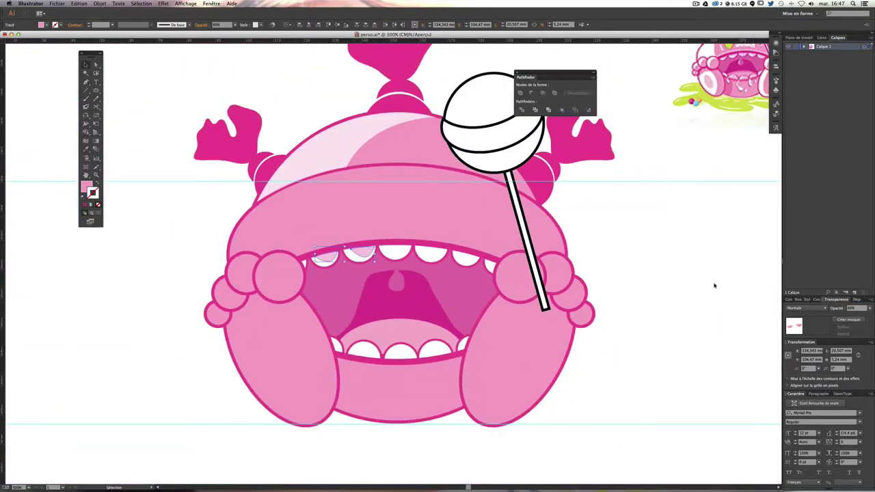
left_click(678, 274)
scroll(608, 295, "up", 3)
scroll(608, 295, "right", 2)
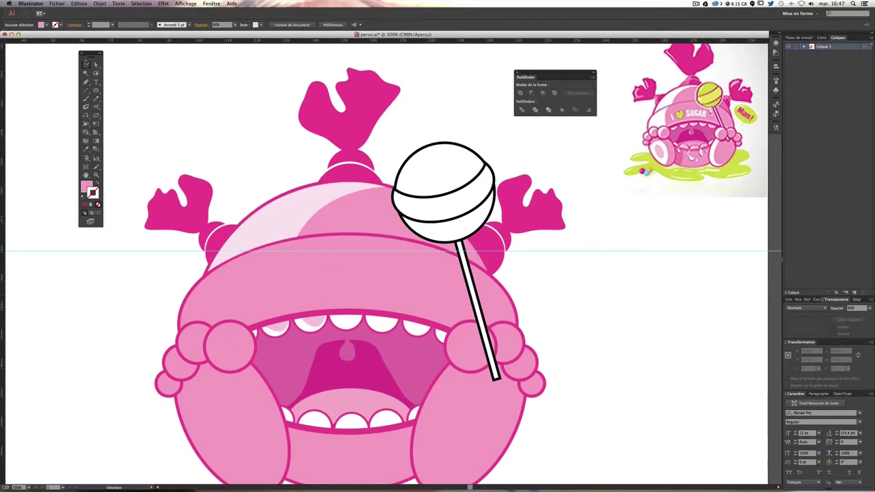
Step: Delete the second tooth's highlight and paste a copy of the tooth shape
left_click(86, 64)
scroll(384, 282, "up", 2)
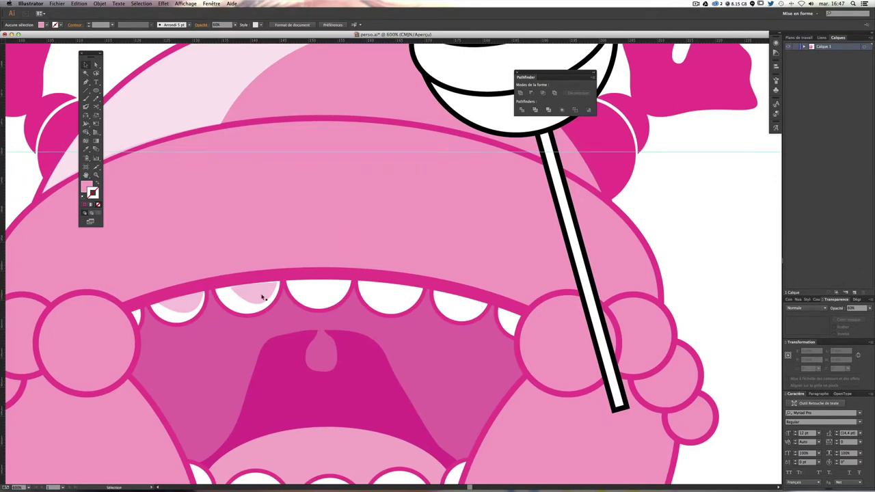
left_click(263, 296)
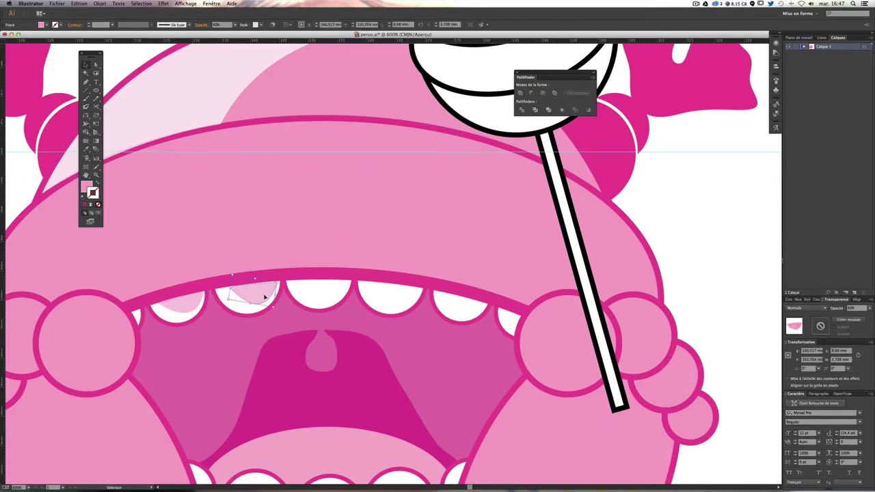
key("Delete")
left_click(250, 307)
key("a")
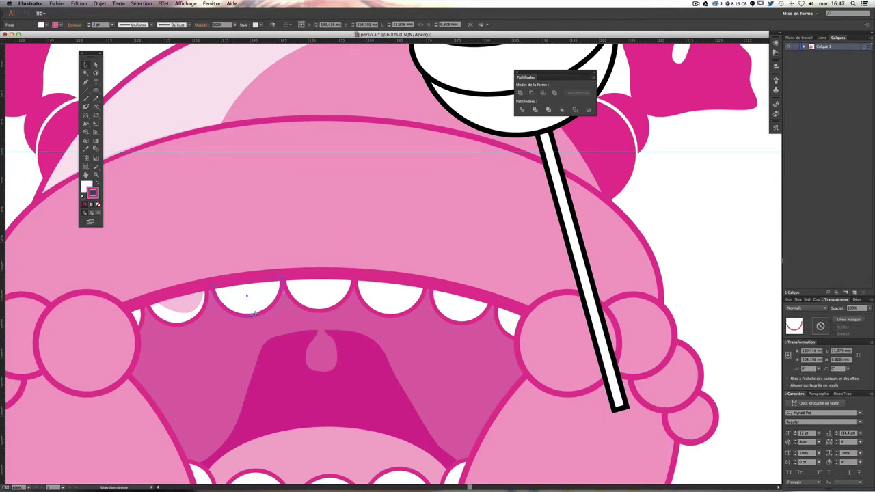
key("ctrl+v")
left_click_drag(393, 279, 304, 299)
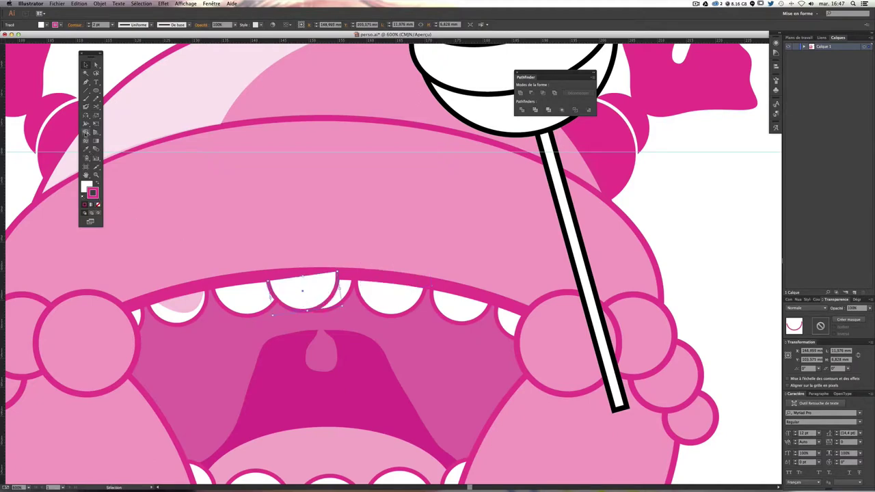
Step: Eyedropper the translucent pink look onto the copy and place it over the second upper tooth
left_click(88, 151)
left_click(184, 302)
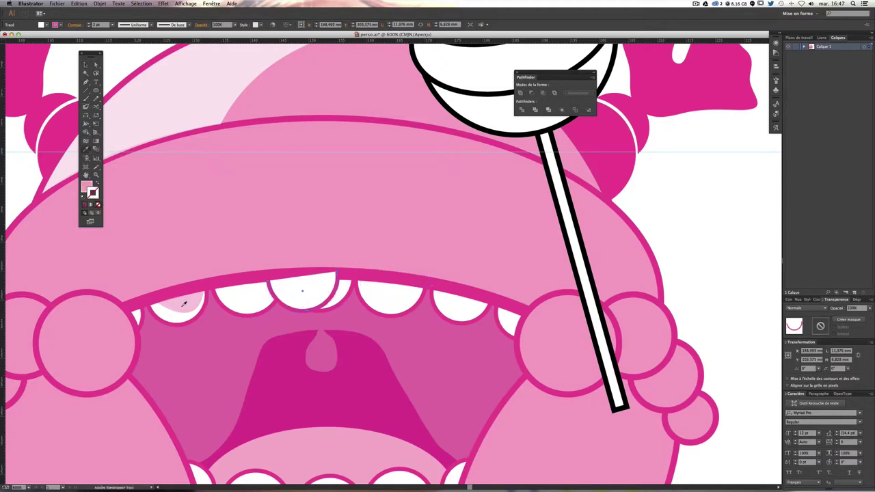
left_click(85, 64)
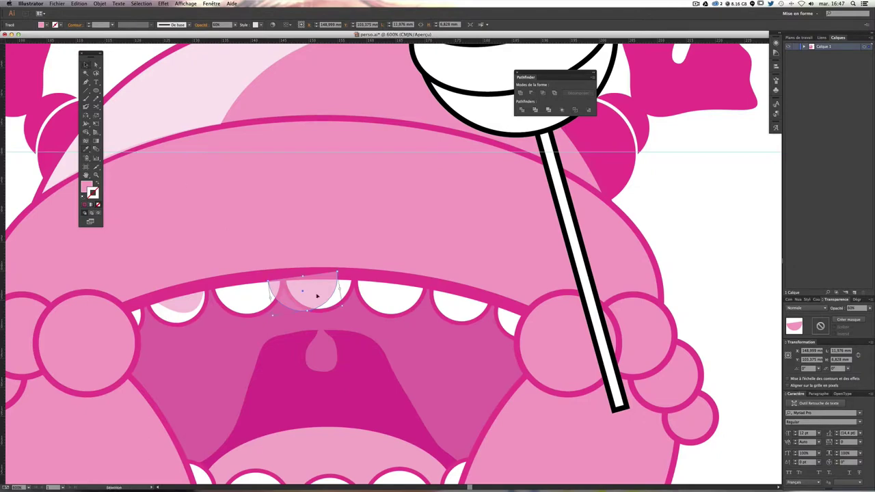
mouse_move(342, 307)
left_mouse_down()
mouse_move(292, 317)
mouse_move(249, 291)
left_mouse_up()
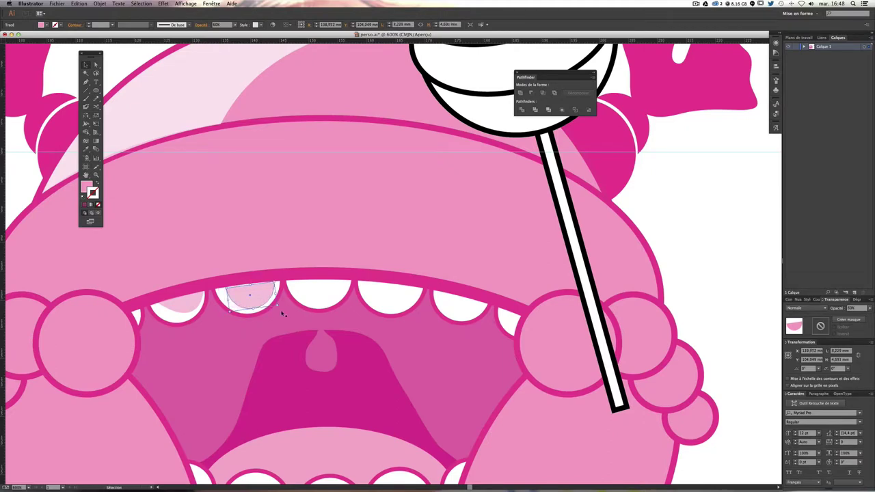
left_click(229, 291, "shift")
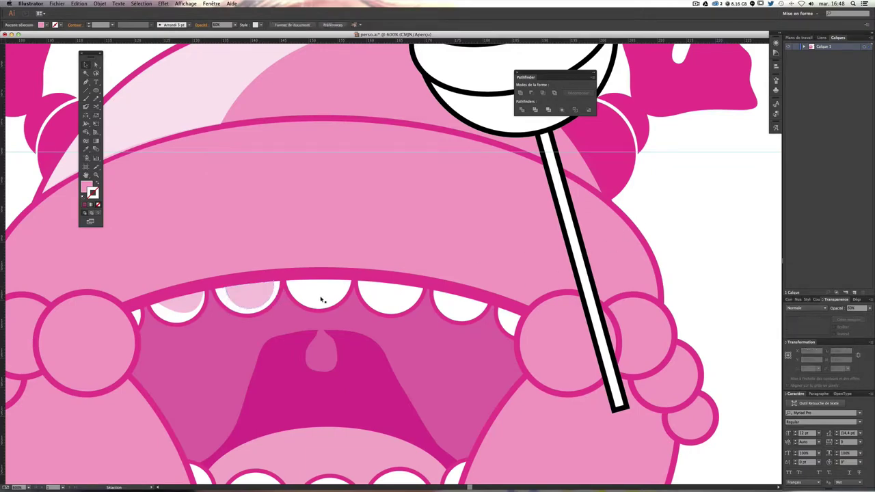
scroll(324, 296, "down", 3)
left_click(328, 253)
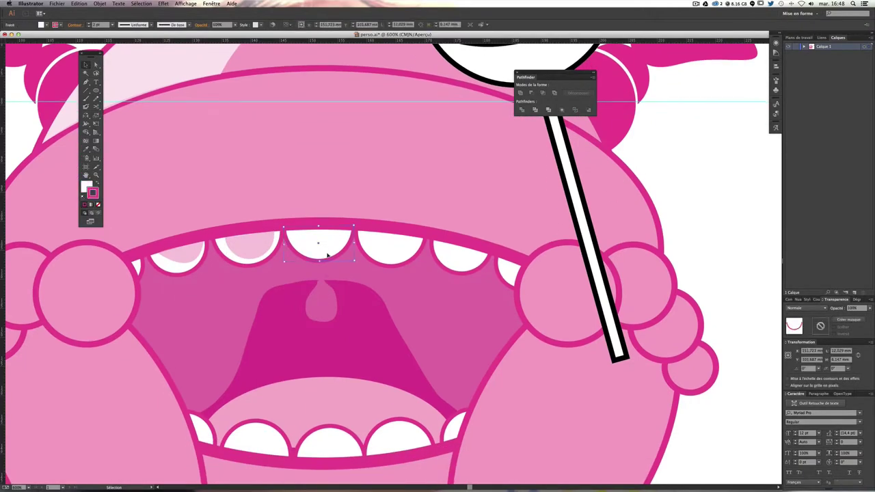
Step: Duplicate three upper teeth and give the copies the translucent pink highlight appearance
left_click(386, 254, "shift")
left_click(448, 259, "shift")
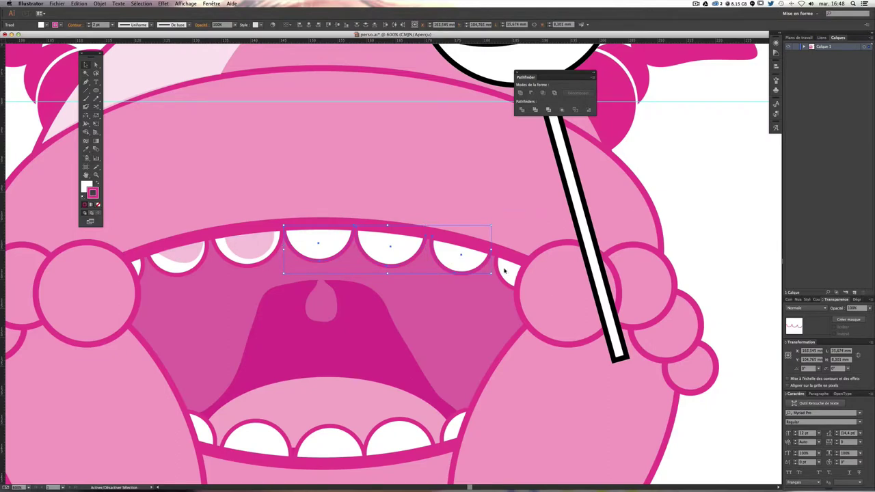
left_click_drag(393, 253, 395, 284)
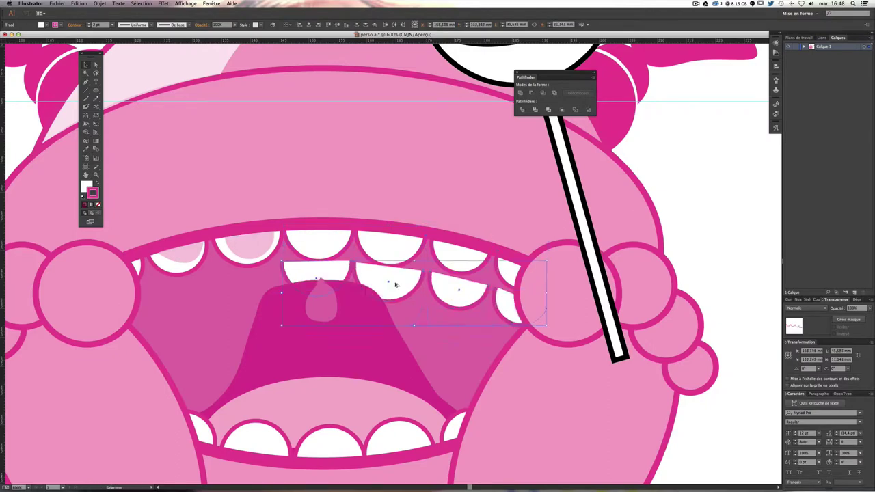
left_click(85, 149)
left_click(265, 242)
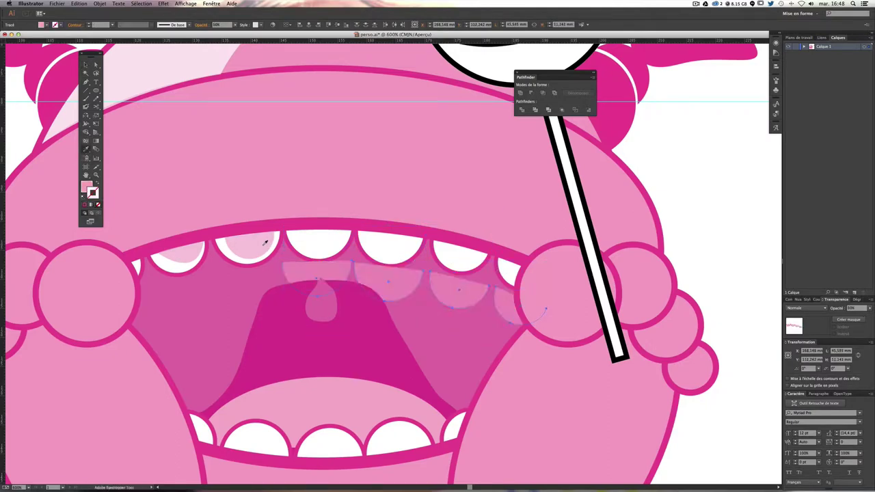
left_click(86, 65)
Step: Move and scale the translucent copies over the upper teeth
left_click_drag(295, 273, 306, 249)
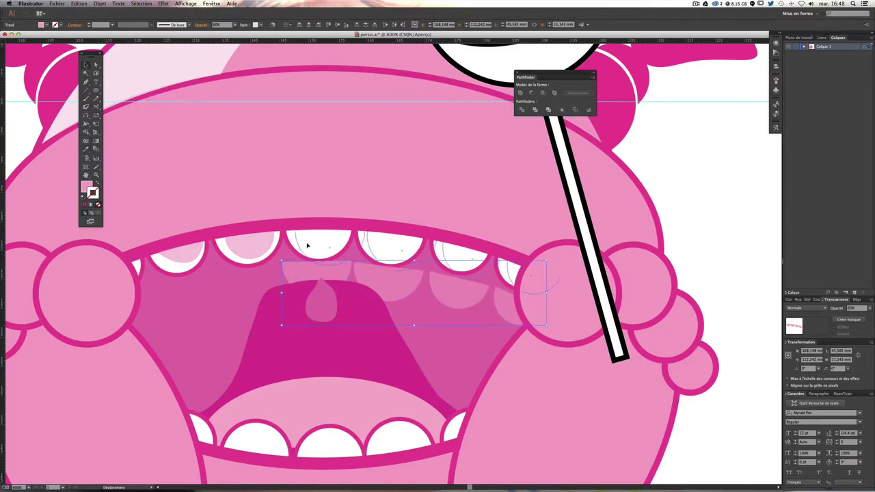
left_click_drag(542, 326, 555, 296)
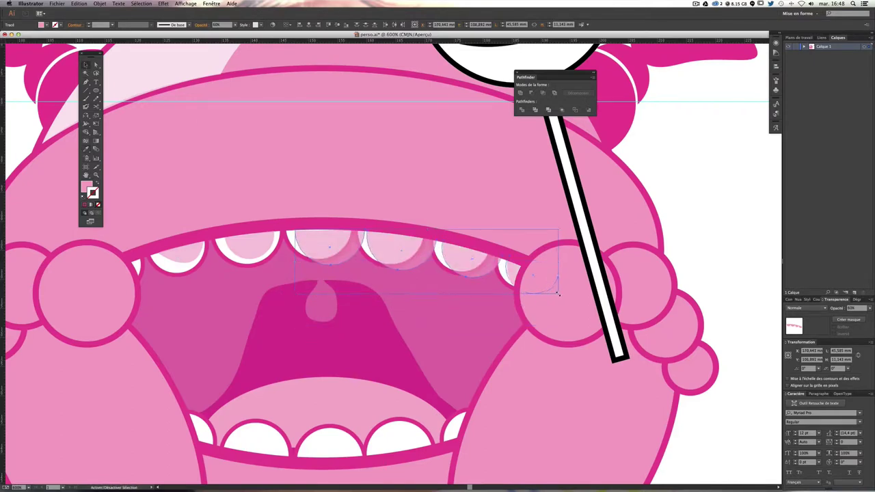
left_click_drag(560, 297, 480, 276)
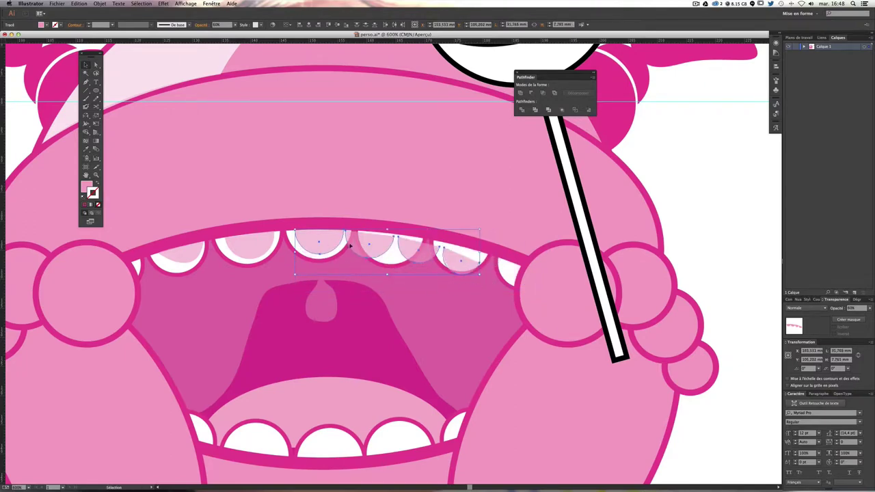
key("Right")
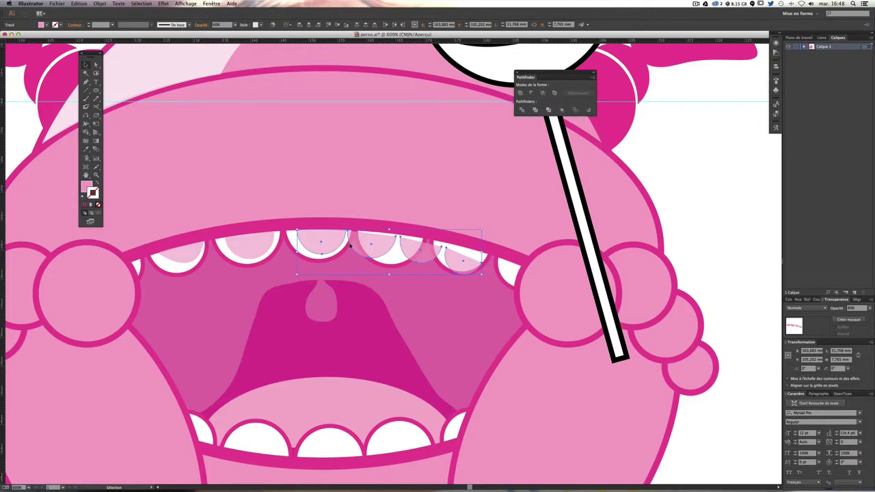
left_click_drag(298, 275, 292, 276)
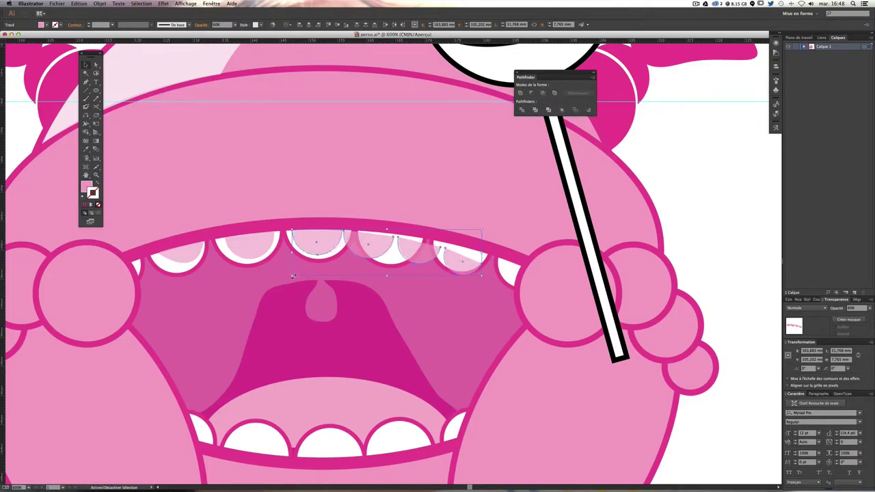
key("Right")
key("Right")
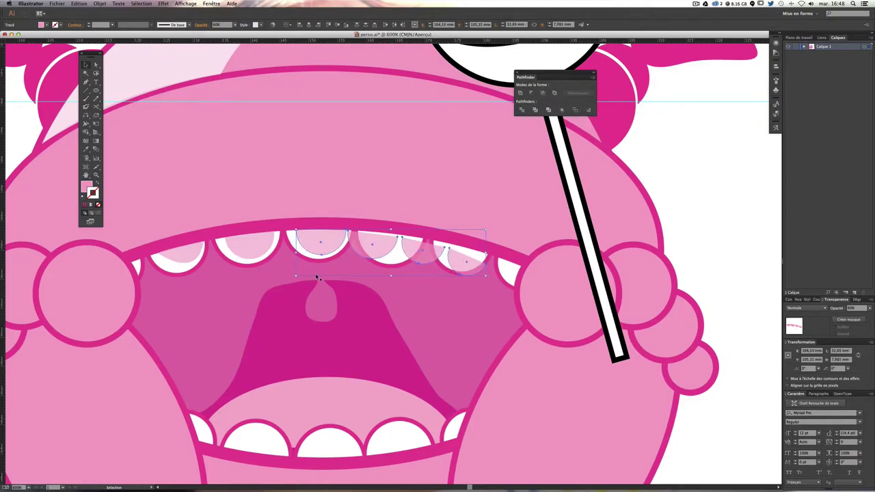
Step: Align the remaining highlight copies individually onto their teeth
left_click(444, 247)
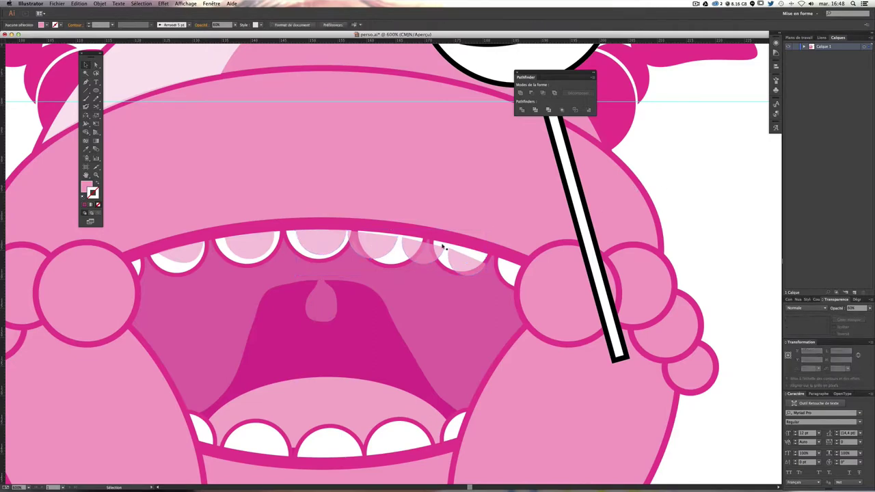
left_click(393, 250, "shift")
left_click_drag(377, 249, 389, 248)
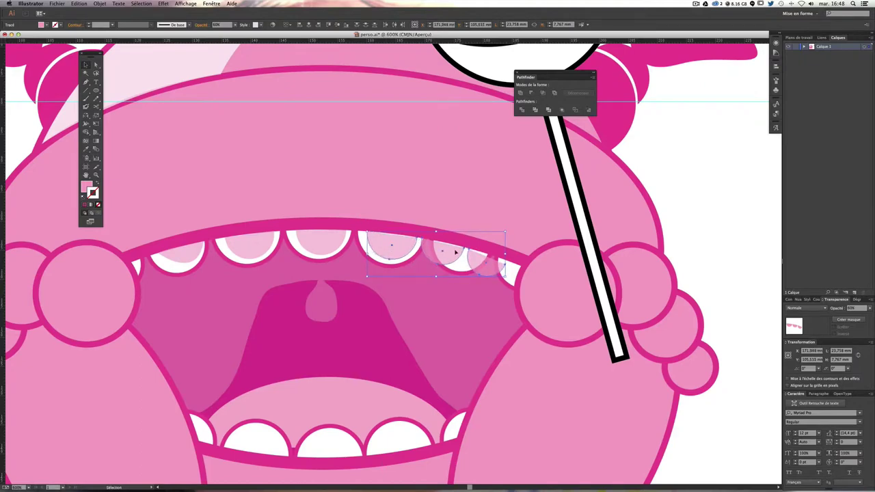
left_click_drag(467, 256, 515, 272)
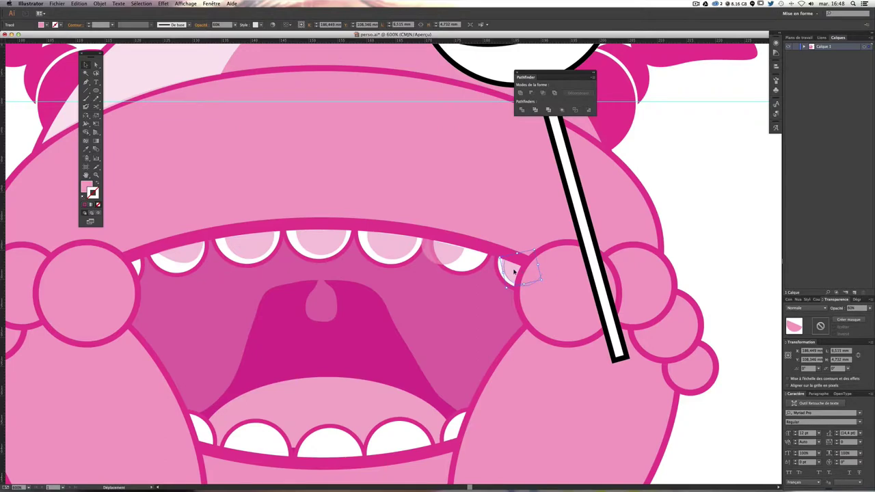
left_click(443, 254)
left_click_drag(449, 253, 467, 255)
Step: Zoom in on the mouth and select the lower row of teeth
left_click(669, 212)
key("ctrl+minus")
key("ctrl+minus")
key("ctrl+minus")
key("ctrl+minus")
key("ctrl+minus")
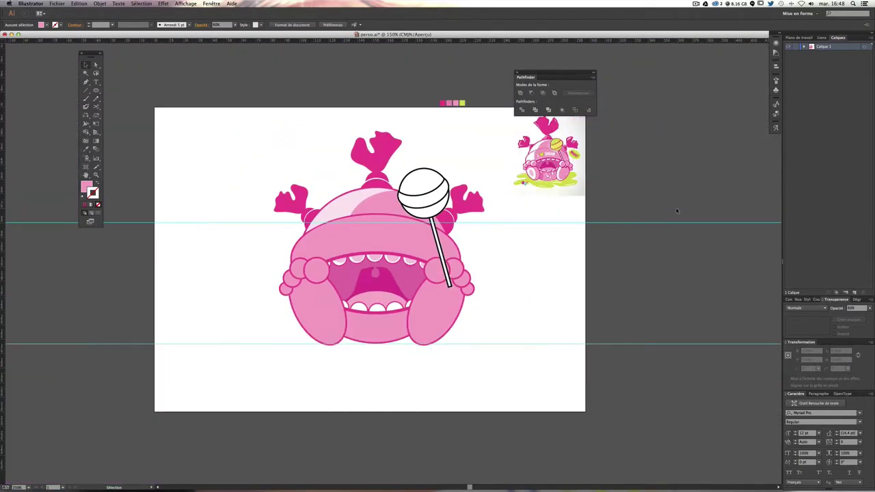
key("ctrl+plus")
key("ctrl+plus")
key("ctrl+plus")
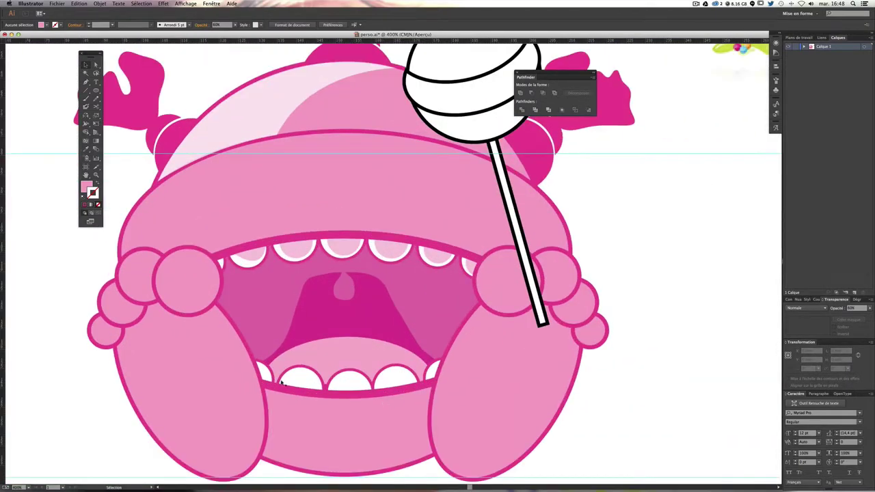
left_click(287, 377)
left_click(305, 383)
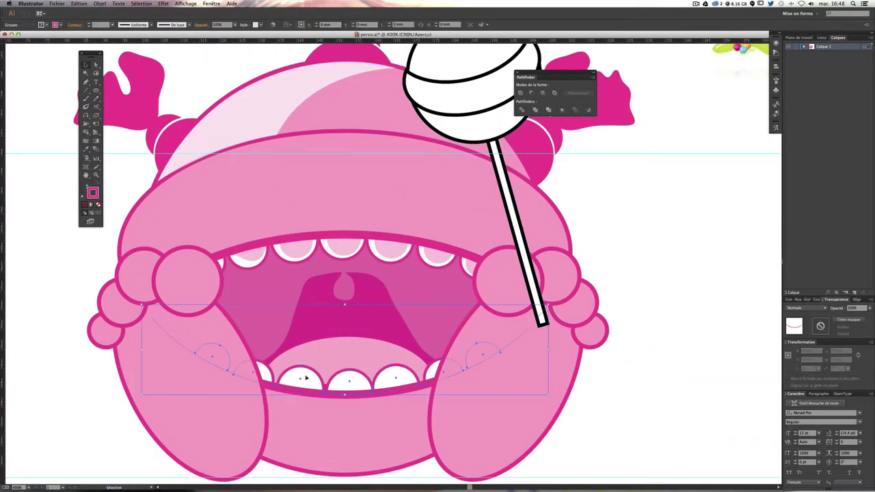
left_click(697, 371)
left_click(270, 375)
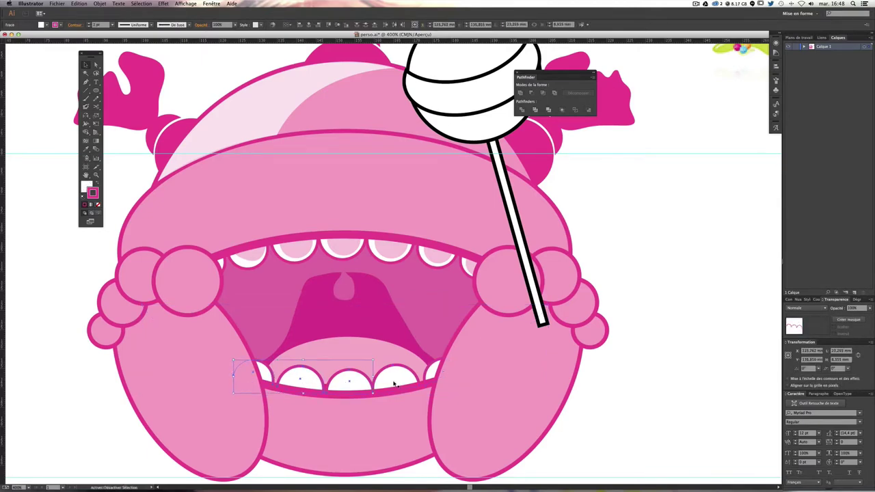
left_click(429, 372)
Step: Paste a translucent pink copy of the teeth row and place it over the lower teeth
key("ctrl+v")
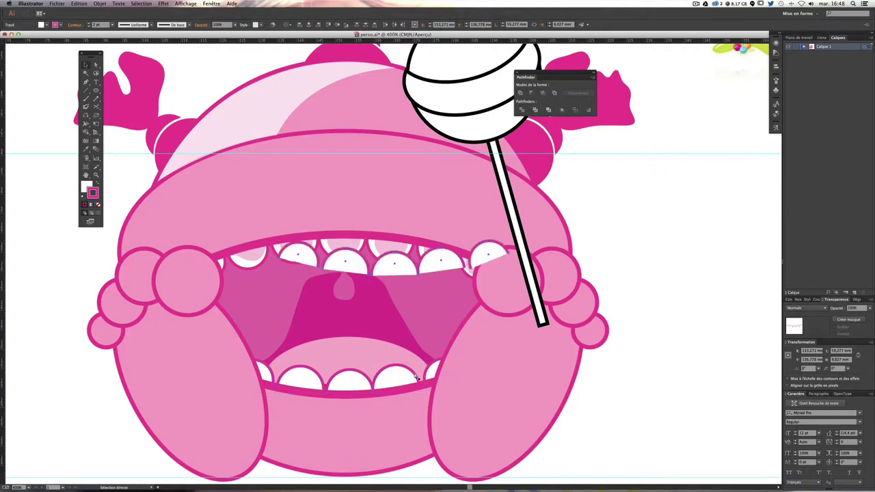
left_click(86, 148)
left_click(245, 252)
left_click(86, 66)
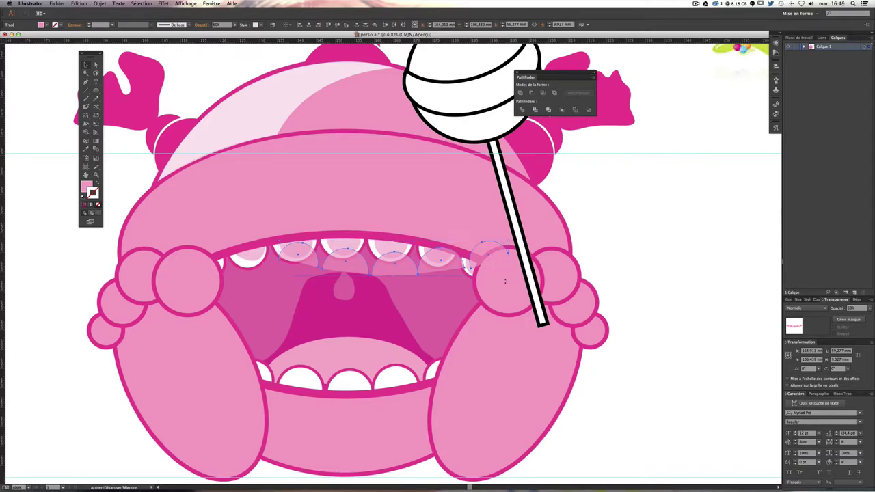
mouse_move(356, 260)
left_mouse_down()
mouse_move(342, 258)
mouse_move(331, 373)
mouse_move(319, 374)
left_mouse_up()
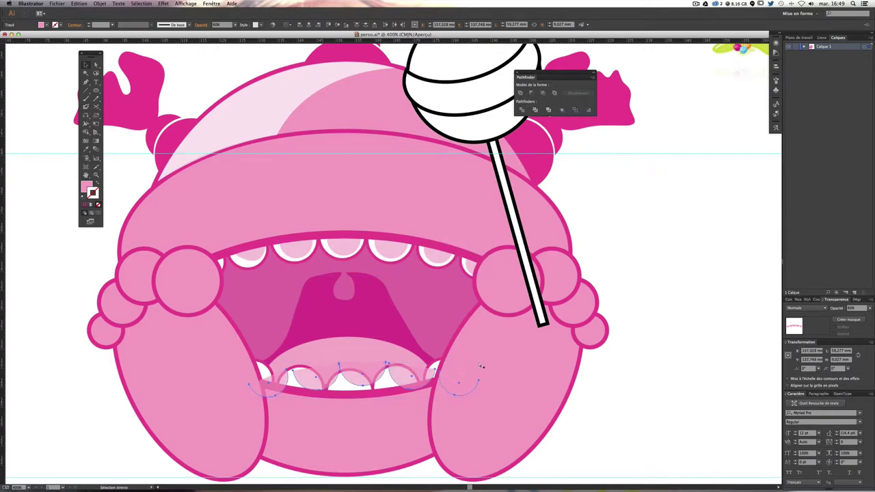
key("ctrl+z")
key("ctrl+z")
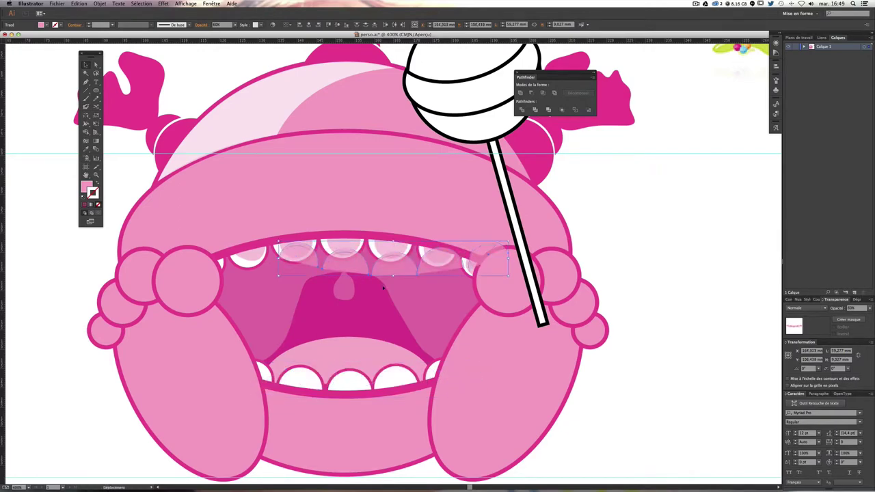
key("ctrl+shift+z")
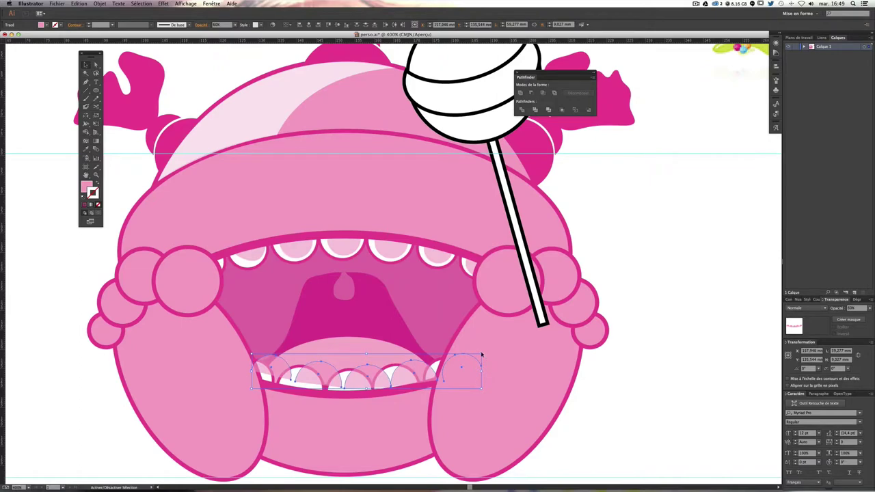
key("ctrl+z")
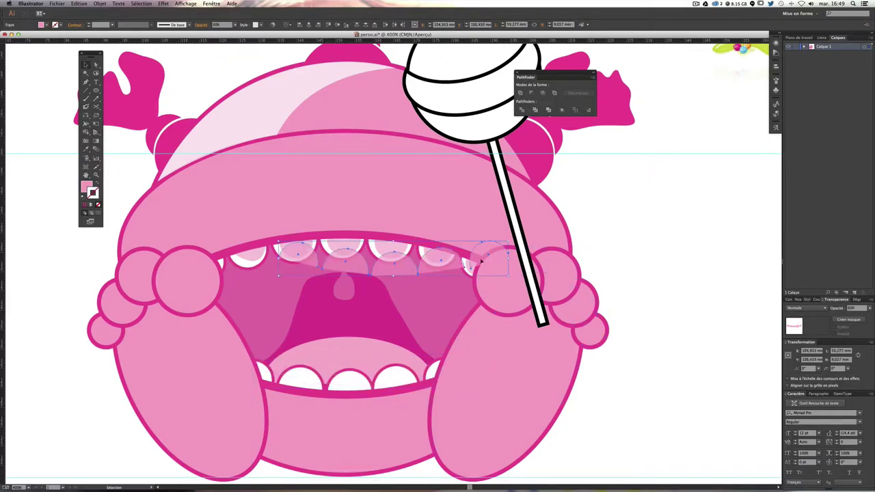
key("ctrl+shift+z")
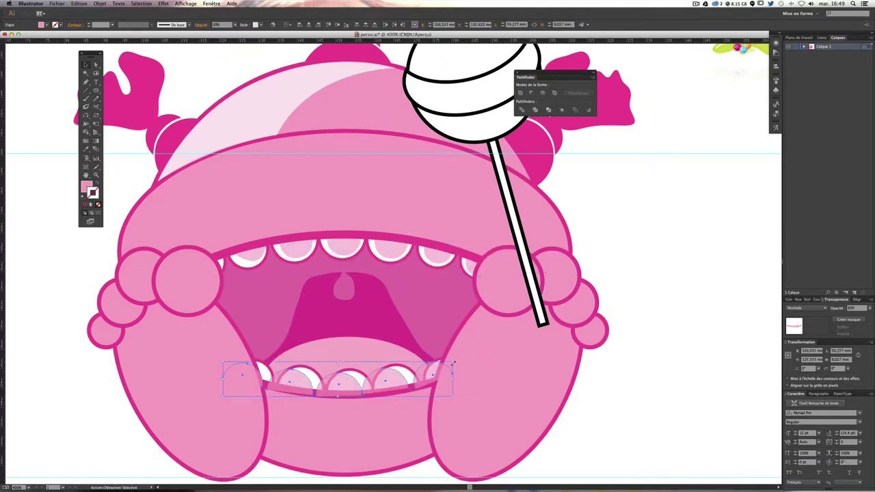
Step: Shrink the highlight row to fit the lower teeth and reposition the rightmost lower tooth
left_click_drag(453, 362, 370, 380)
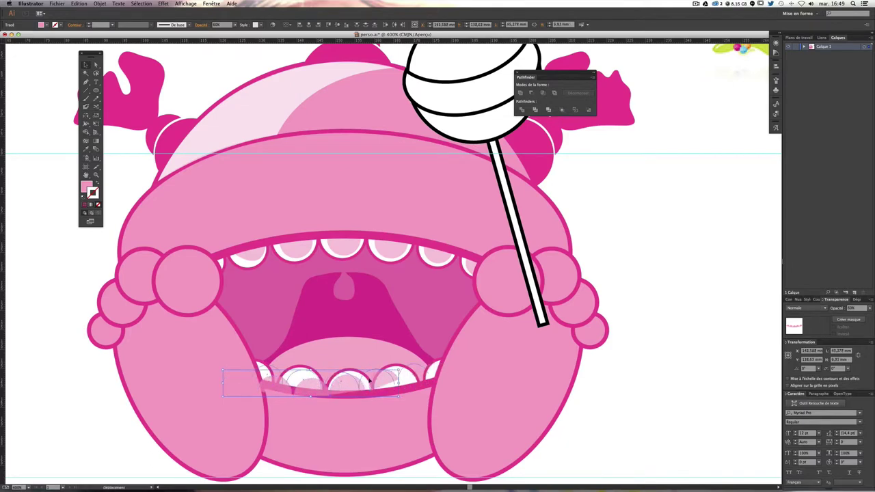
left_click_drag(370, 380, 371, 383)
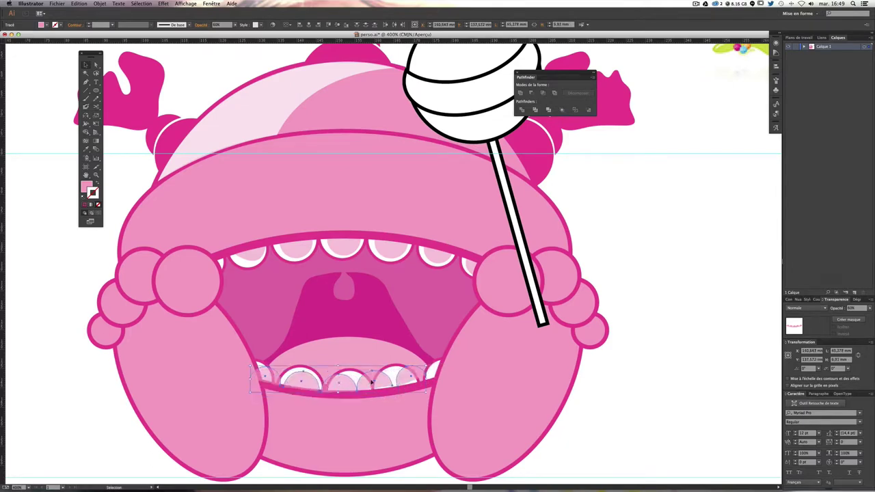
left_click(665, 367)
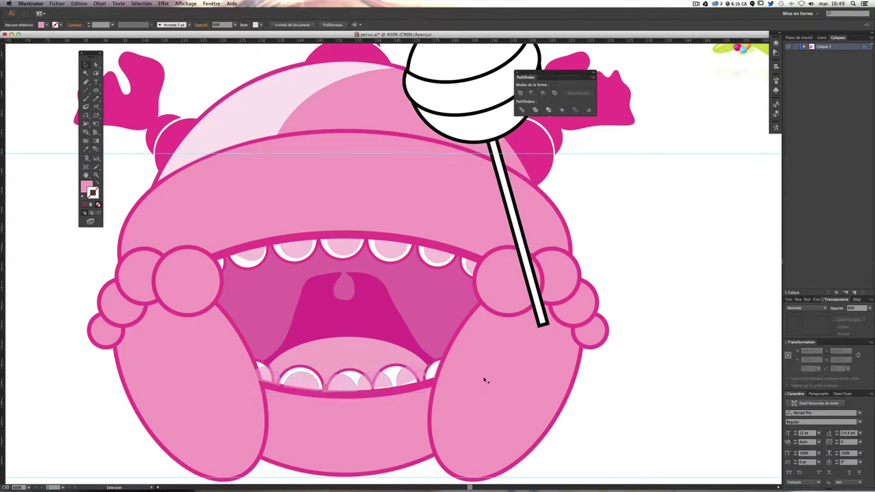
left_click(394, 380)
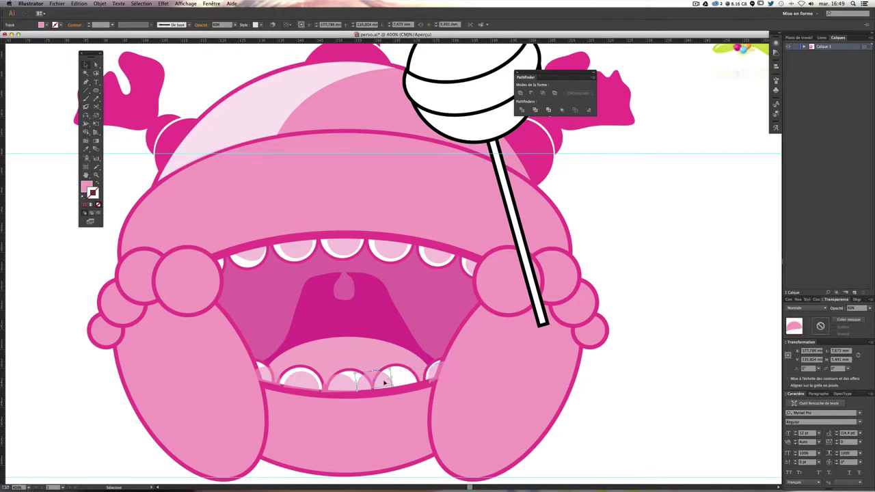
left_click_drag(385, 384, 447, 366)
left_click(437, 373)
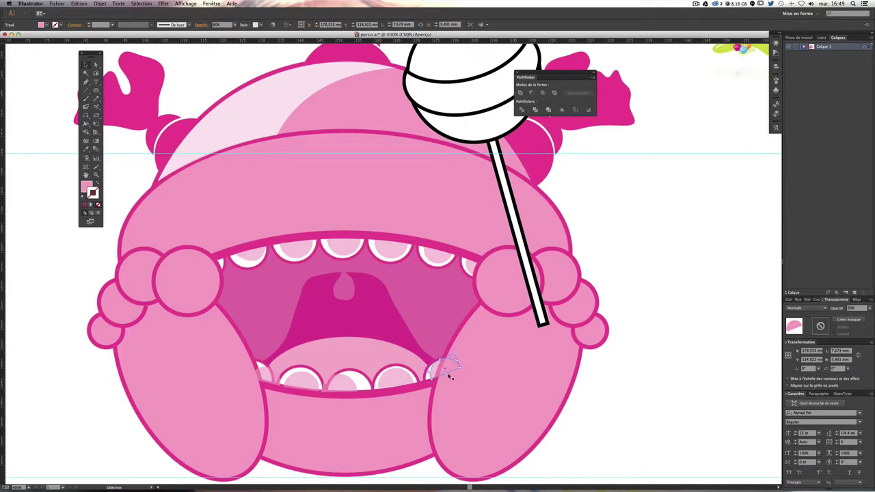
left_click_drag(460, 373, 422, 378)
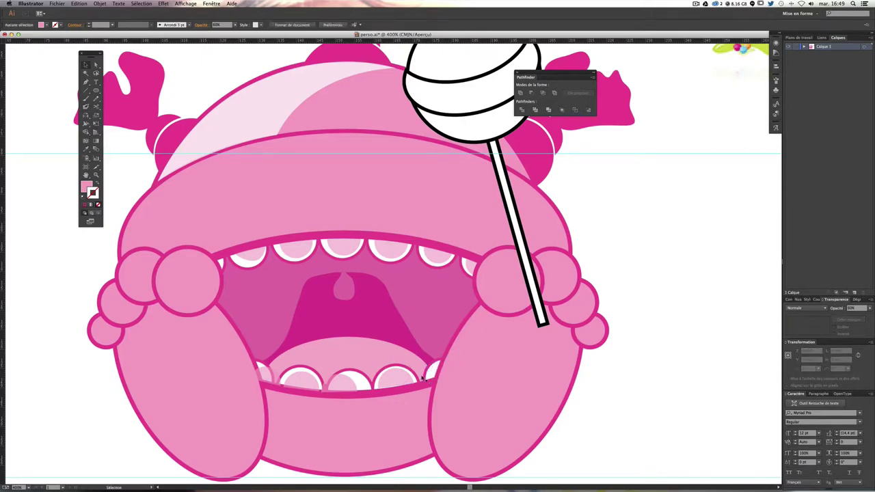
Step: Select the monster's right hand
left_click(422, 381)
left_click(621, 385)
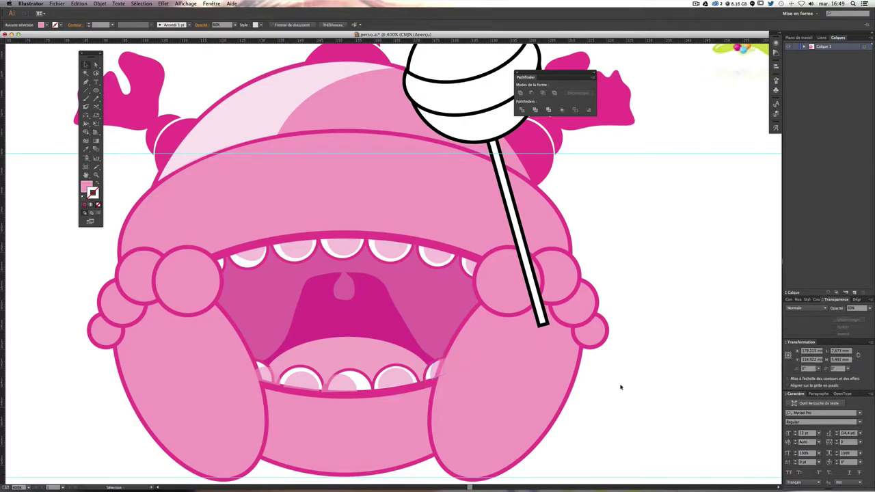
left_click(459, 383)
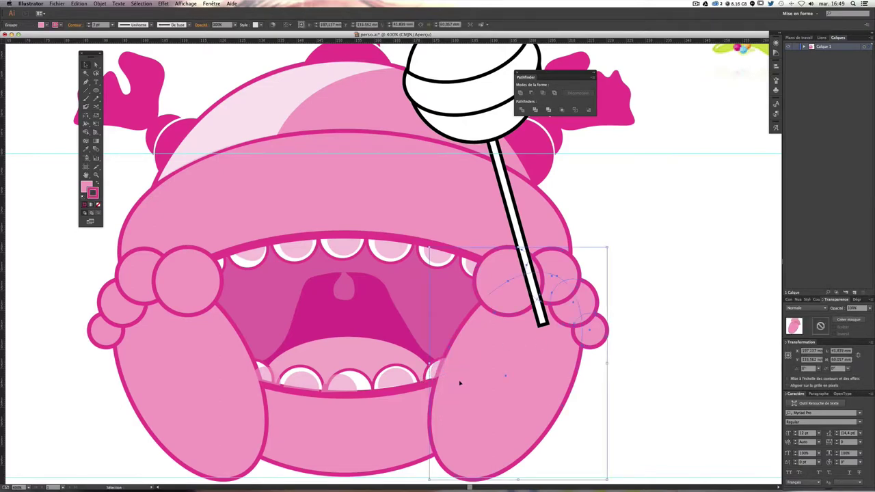
Step: Add the lollipop to the hand selection and bring both to the front
left_click(508, 225, "shift")
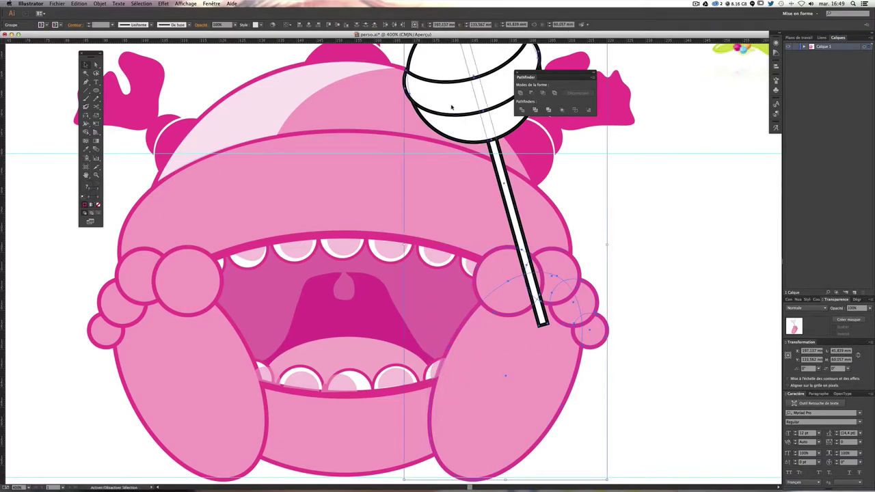
left_click(418, 387, "shift")
left_click(123, 4)
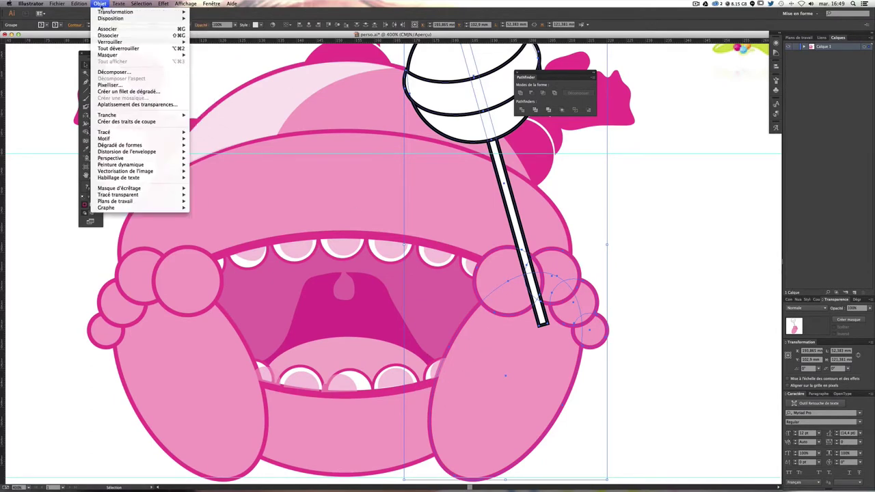
mouse_move(111, 19)
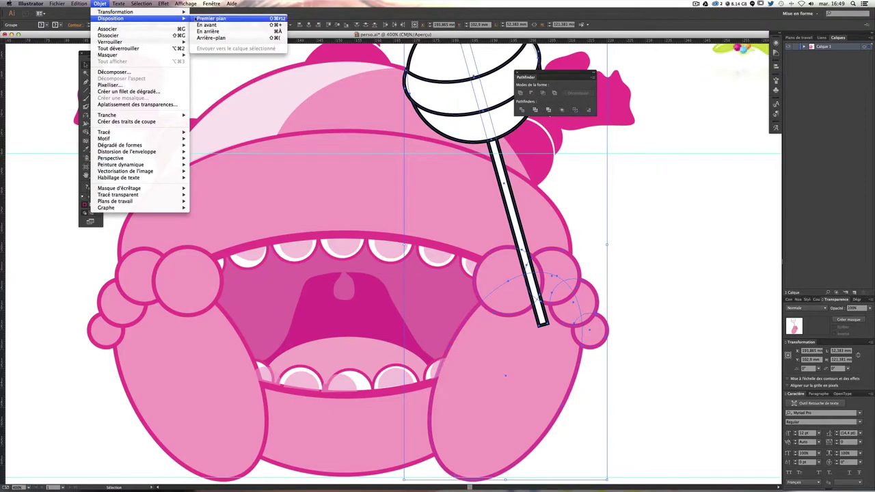
left_click(219, 18)
Step: Click through the lower teeth to check them, ending on the small right end tooth
left_click(615, 243)
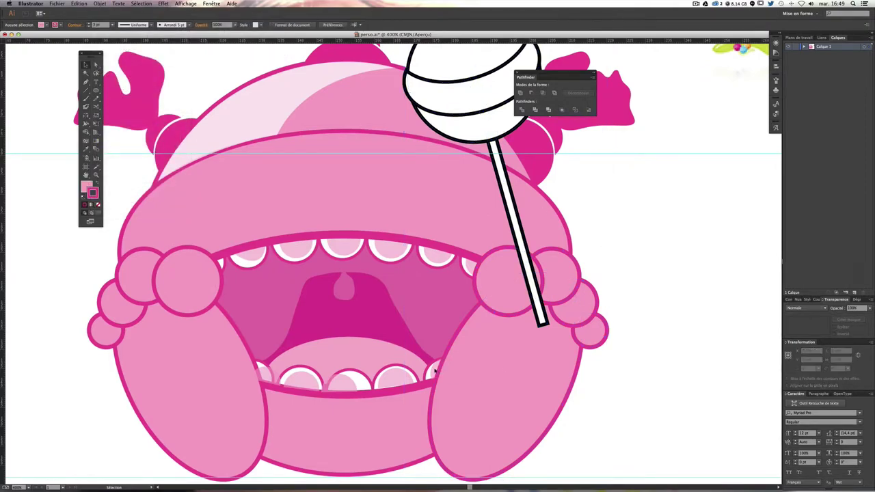
left_click(436, 371)
left_click(651, 345)
left_click(391, 380)
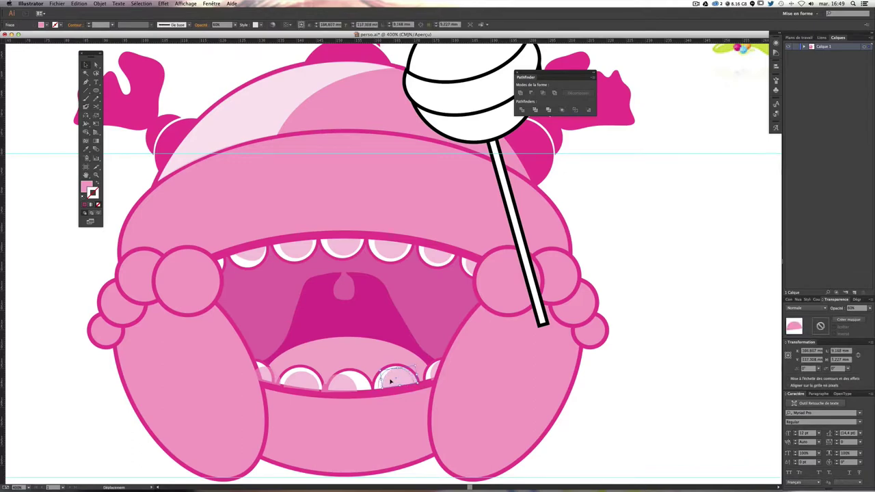
left_click(356, 383)
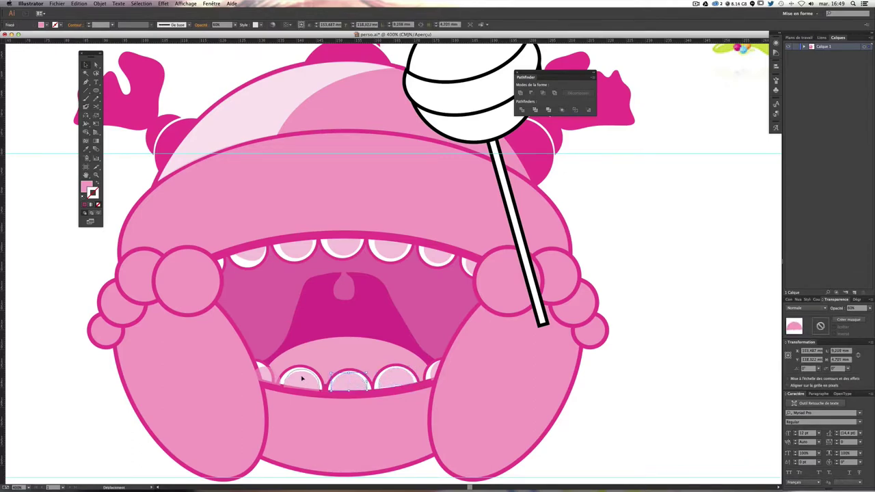
left_click(302, 375)
left_click(267, 377)
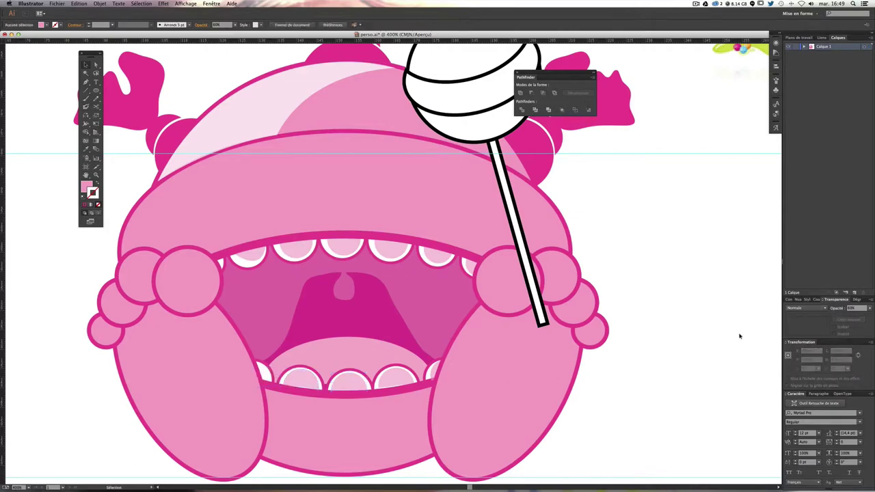
left_click(432, 375)
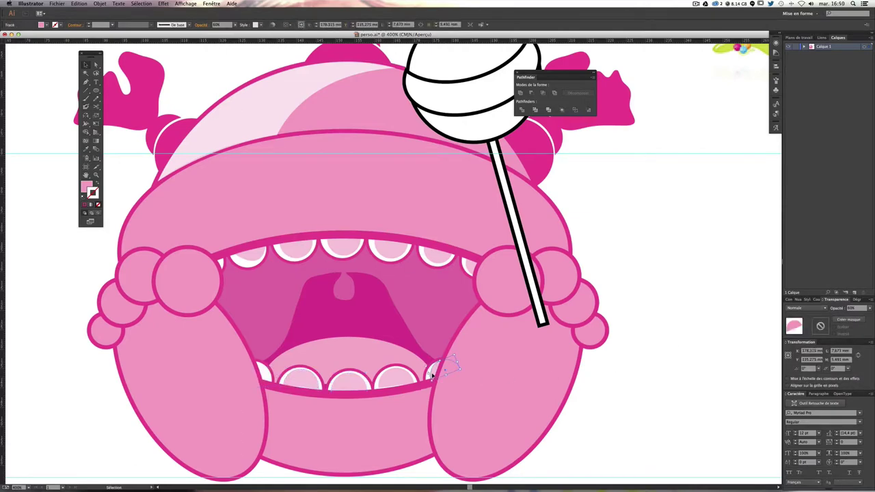
Step: Zoom out to view the artboard, zoom back in on the mouth, and clear the selection
key("ctrl+minus")
key("ctrl+minus")
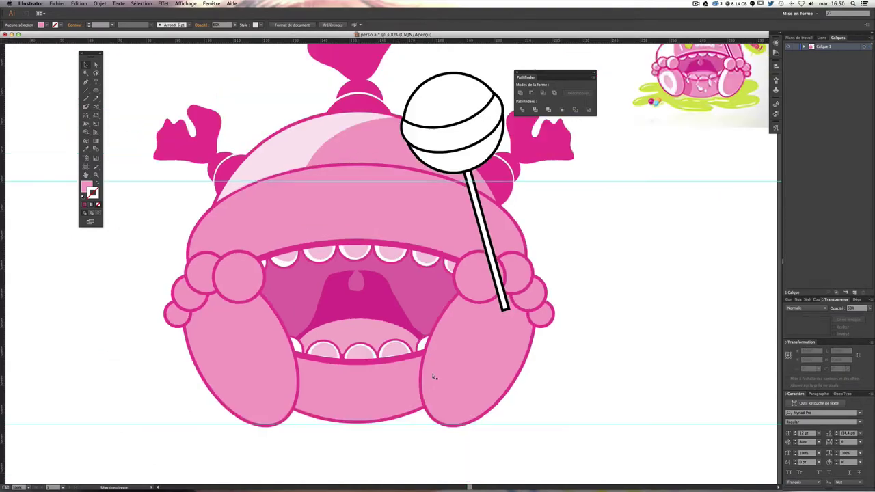
key("ctrl+minus")
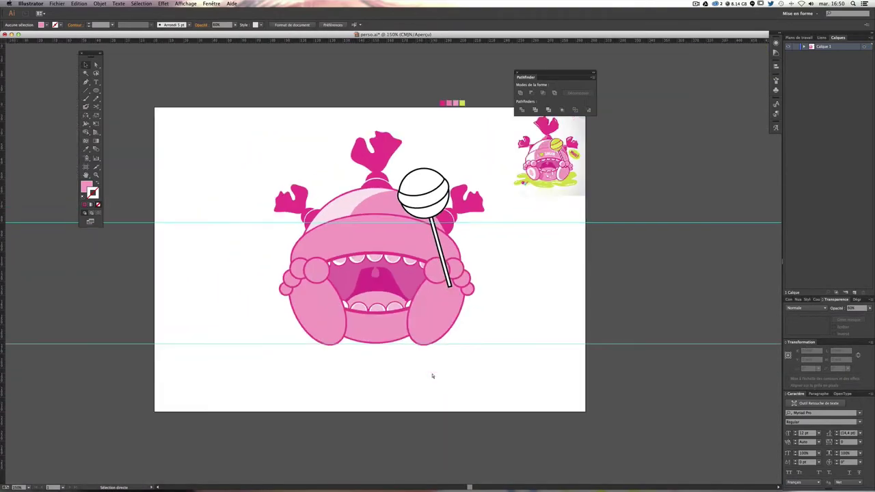
key("ctrl+z")
key("ctrl+plus")
key("ctrl+plus")
key("ctrl+plus")
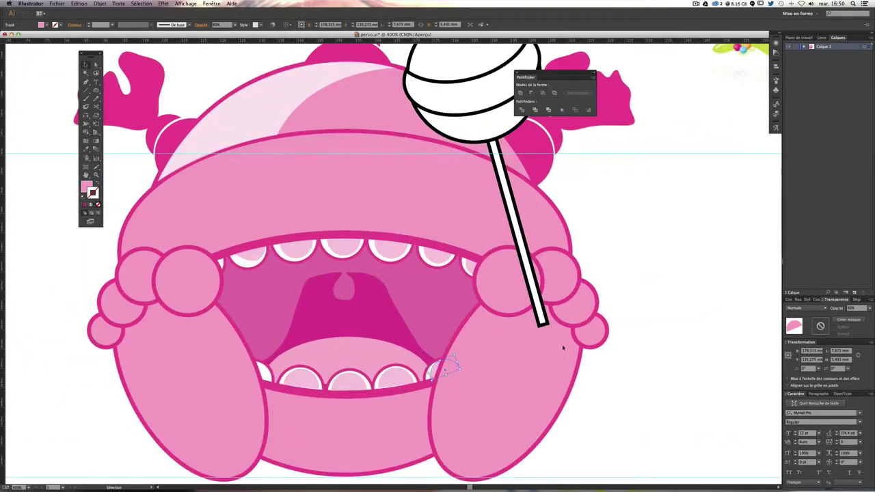
key("ctrl+plus")
key("ctrl+plus")
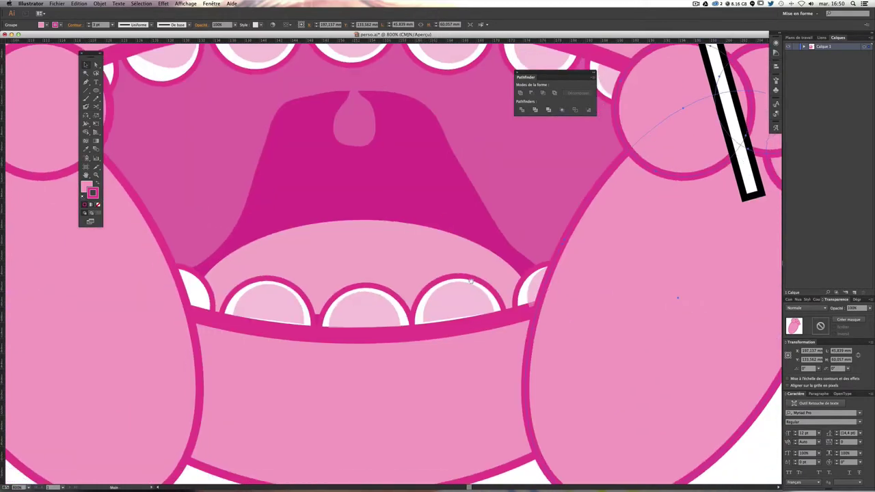
key("ctrl+shift+a")
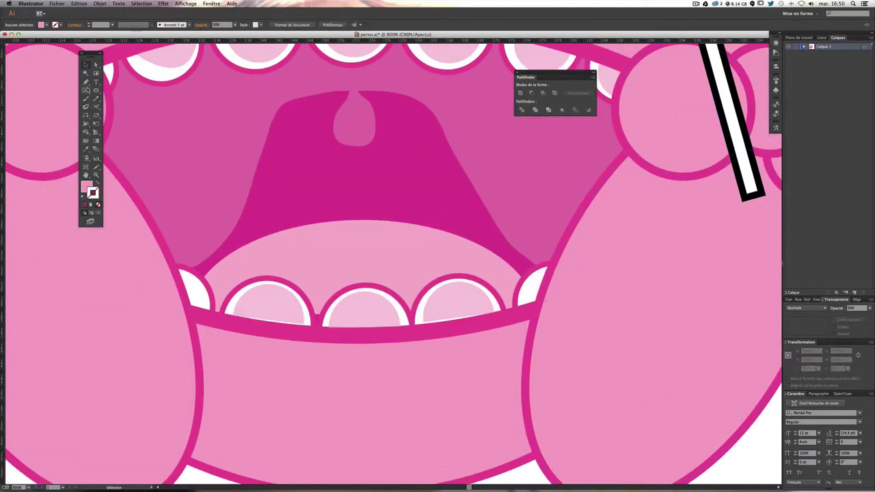
Step: Brush a pink-filled highlight loop onto the left end tooth and nudge it into place
left_click(86, 98)
left_click_drag(190, 277, 176, 280)
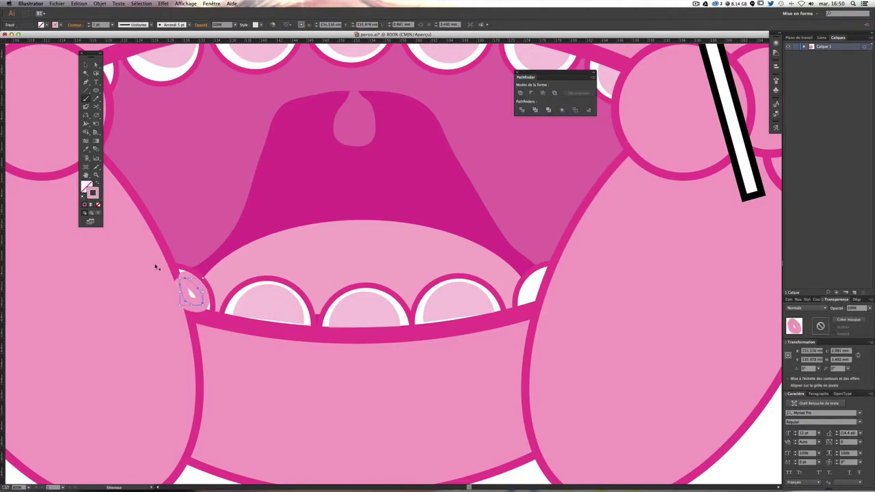
key("ctrl+z")
left_click_drag(193, 293, 185, 290)
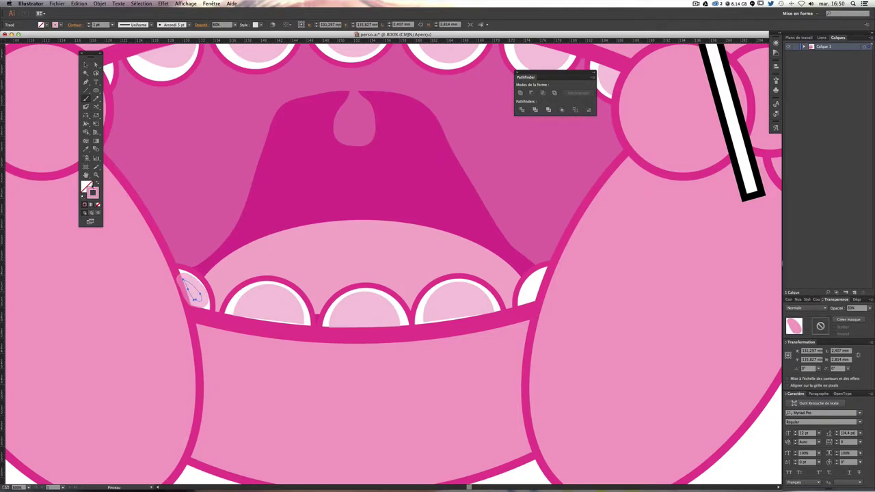
left_click(97, 185)
key("v")
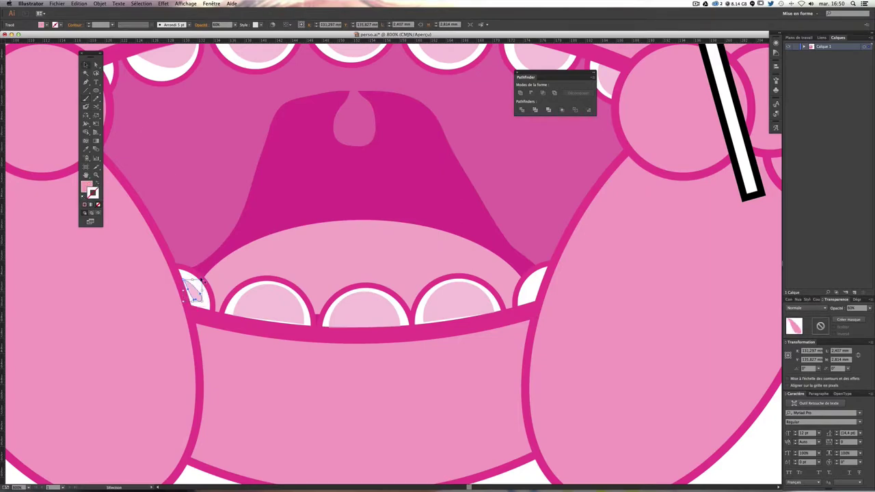
left_click_drag(195, 286, 207, 306)
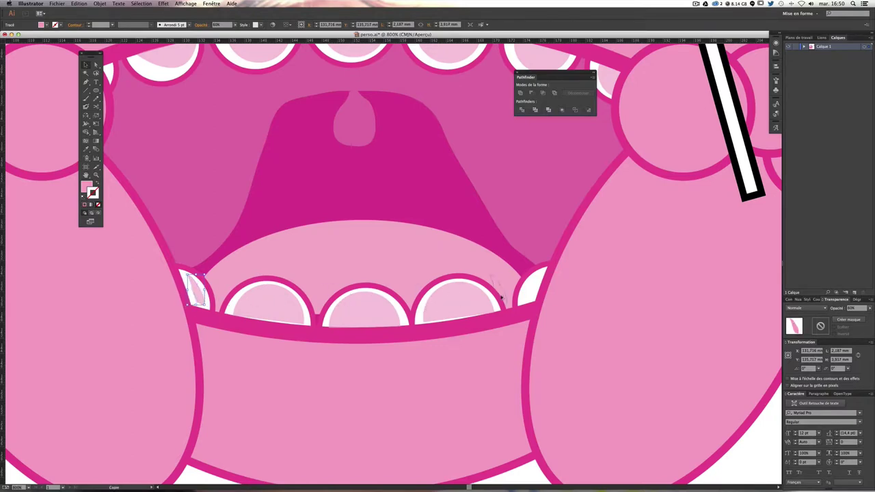
Step: Alt-drag a copy of the pink shape onto the right end tooth, then zoom out
mouse_move(199, 297)
left_mouse_down()
mouse_move(527, 295)
mouse_move(535, 287)
left_mouse_up()
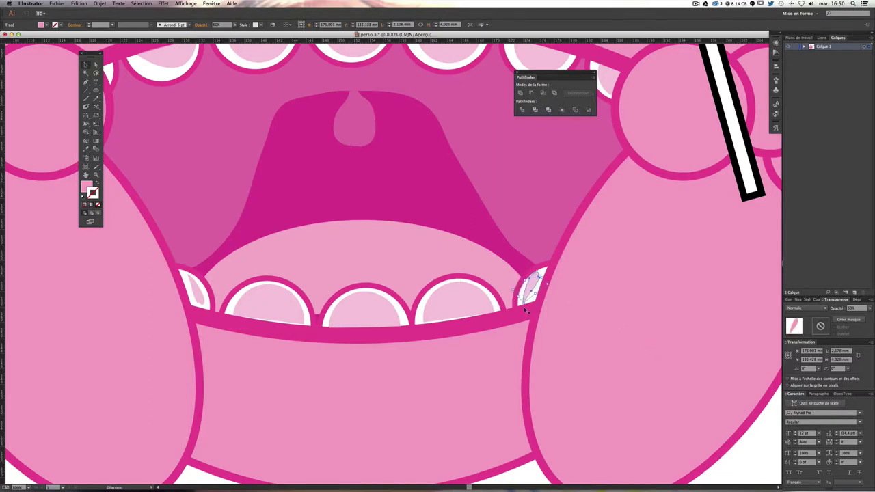
left_click(760, 444)
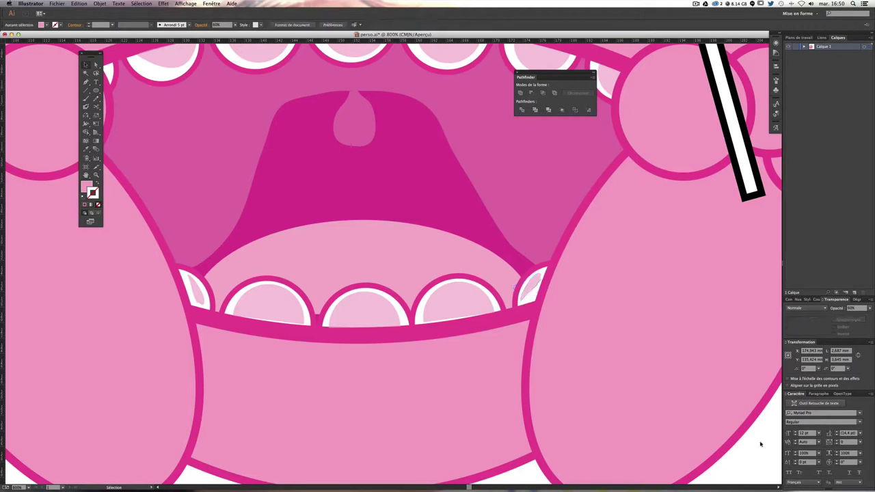
key("super+minus")
key("super+minus")
key("super+minus")
key("super+minus")
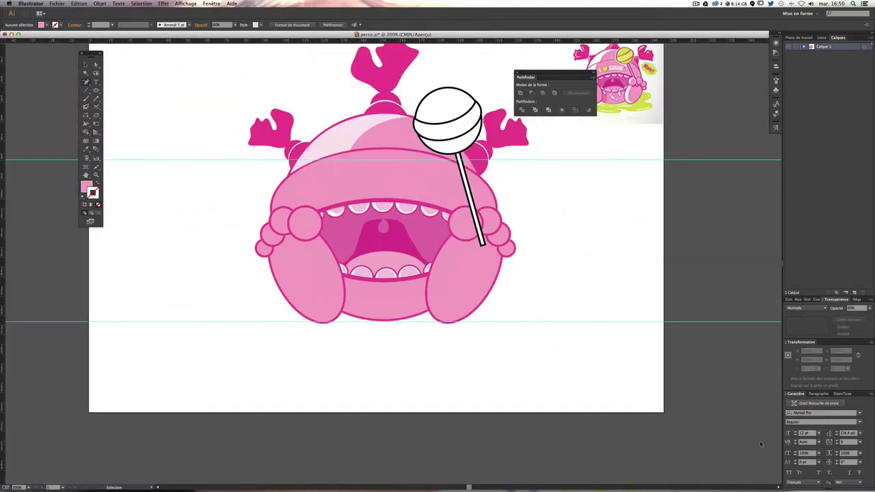
key("super+plus")
key("super+minus")
key("super+plus")
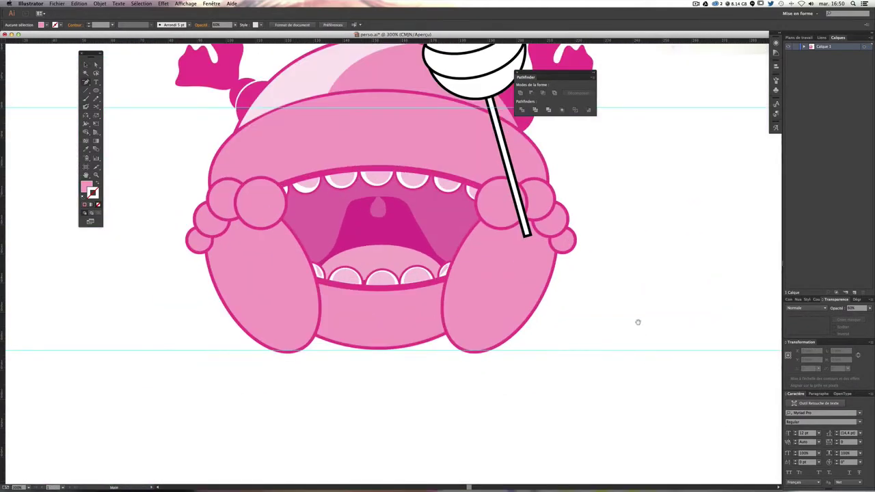
scroll(540, 298, "up", 5)
left_click_drag(486, 328, 497, 322)
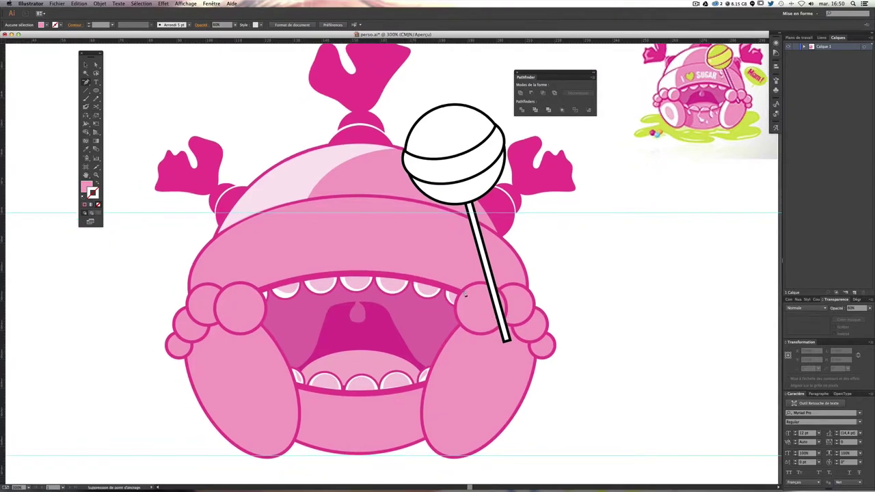
scroll(363, 270, "down", 2)
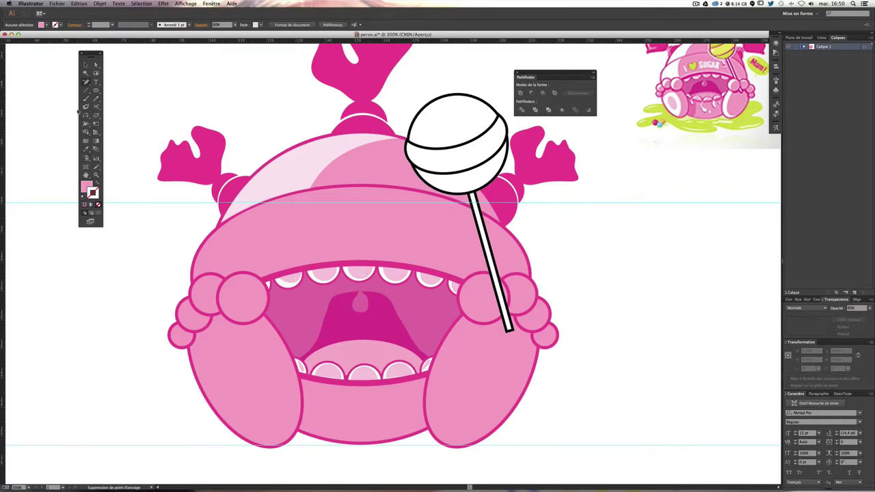
left_click(86, 65)
Step: Set the fill to white and draw a Pen highlight on the outer left finger
key("ctrl+plus")
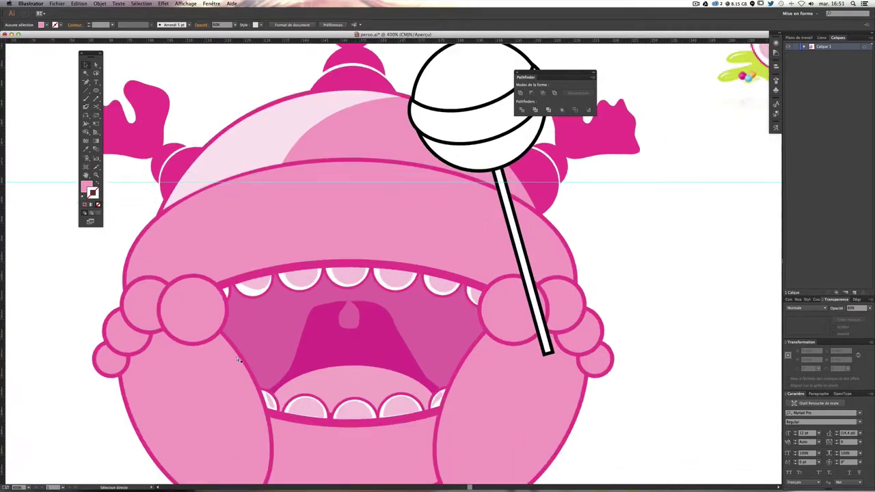
left_click(86, 186)
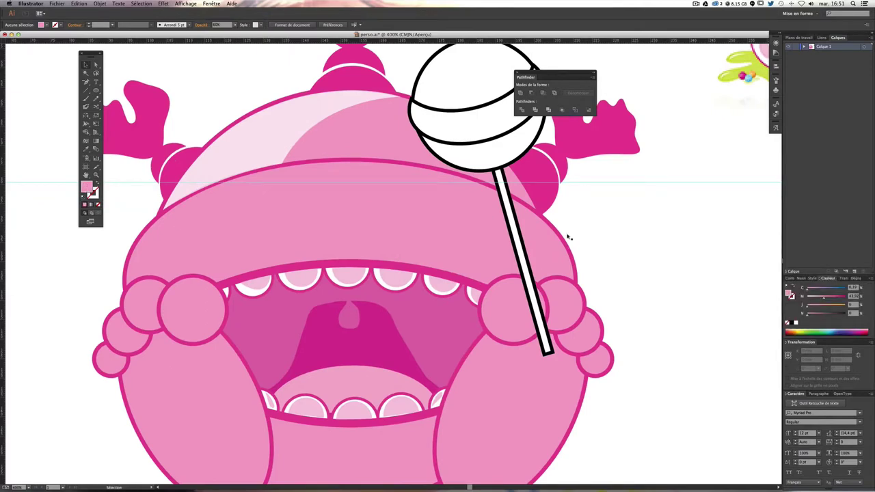
left_click(794, 323)
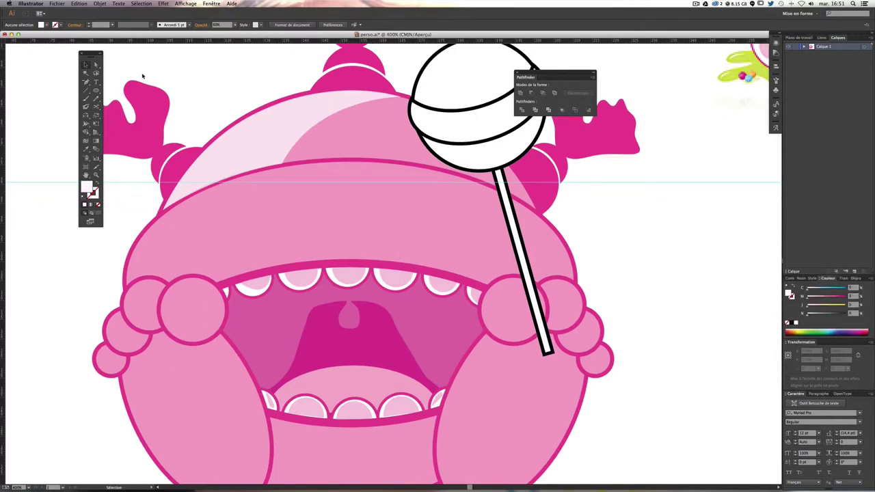
left_click(86, 81)
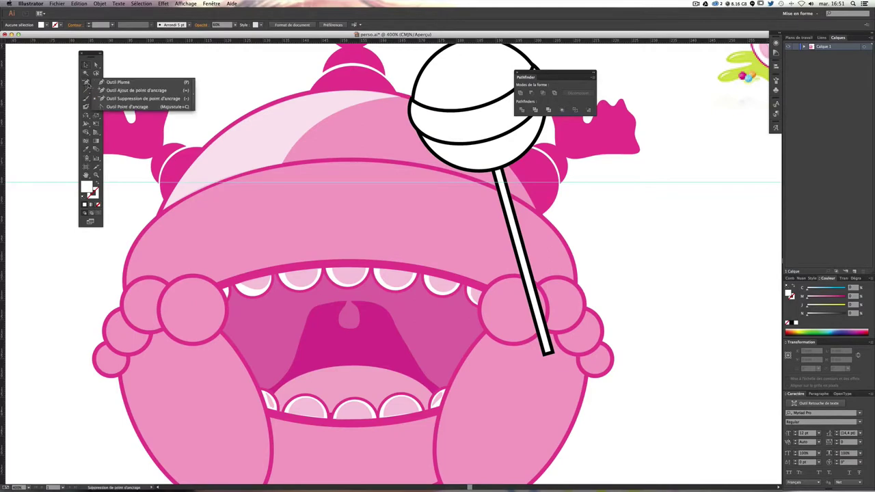
left_click(118, 82)
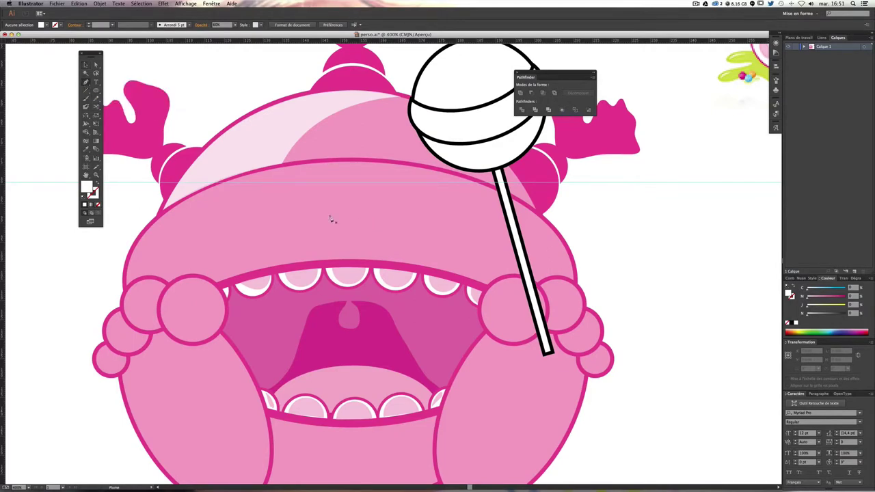
left_click_drag(496, 237, 417, 250)
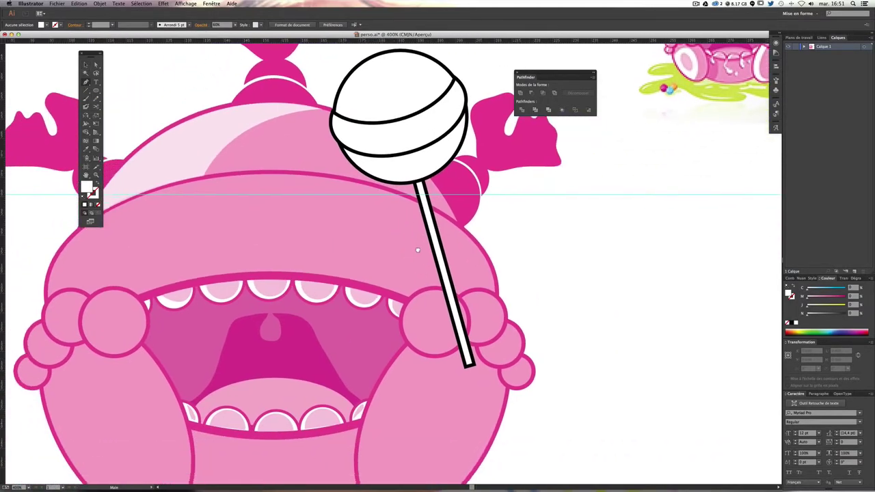
scroll(417, 250, "down", 1)
scroll(426, 248, "down", 1)
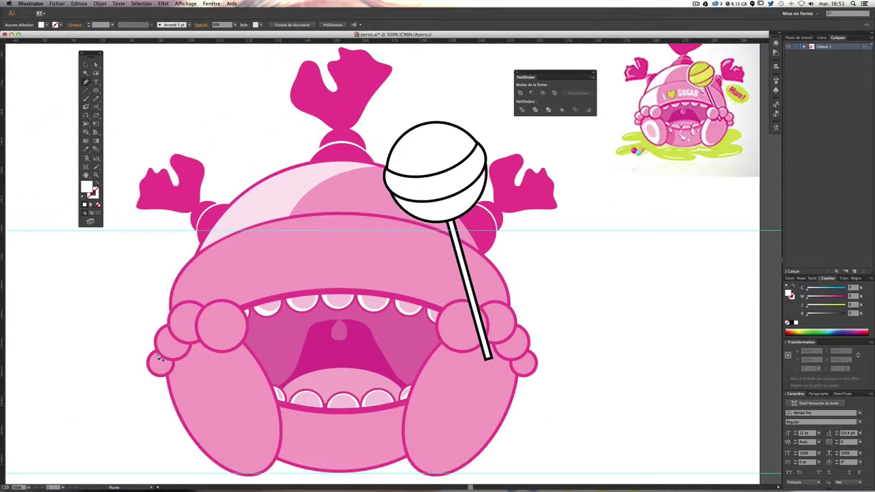
left_click(157, 363)
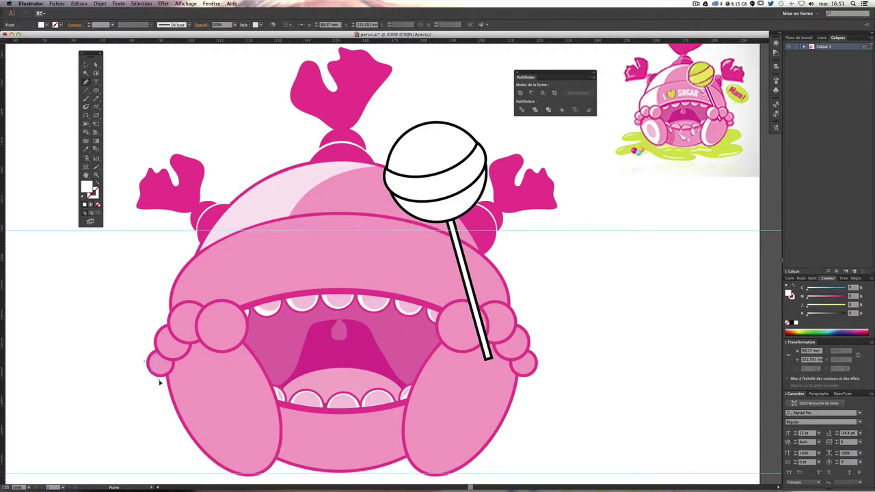
left_click(155, 375)
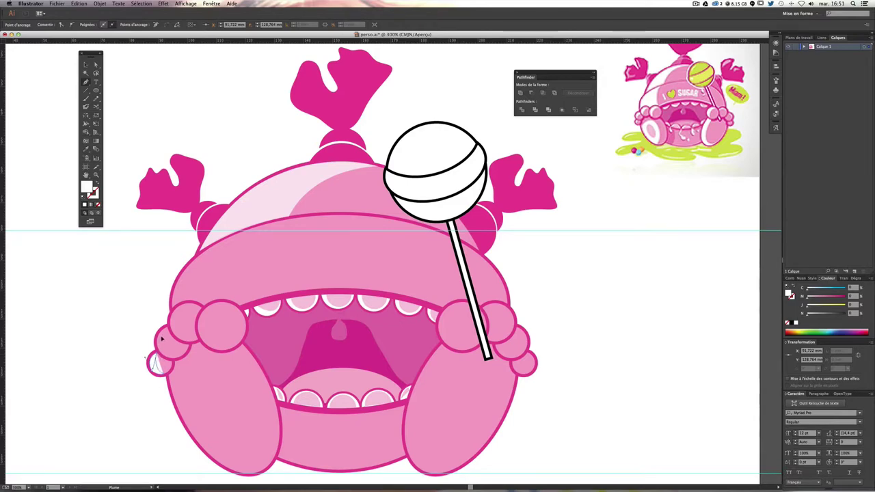
left_click(96, 342, "ctrl")
Step: Draw a curved white highlight on the next finger circle
scroll(209, 356, "left", 2)
scroll(209, 357, "left", 3)
scroll(210, 356, "up", 2)
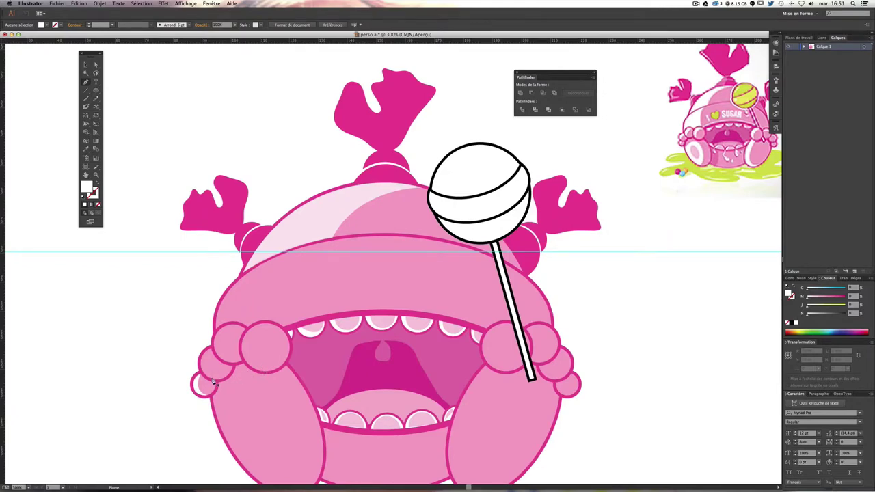
left_click(211, 380)
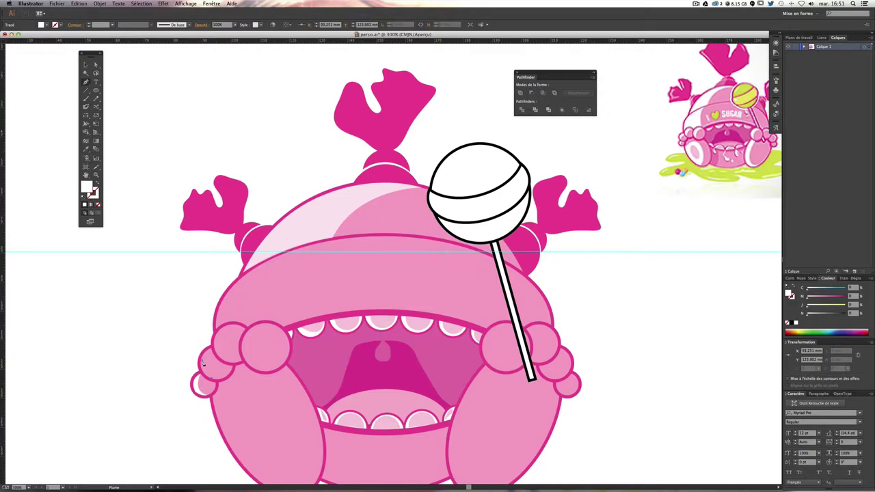
left_click(206, 343)
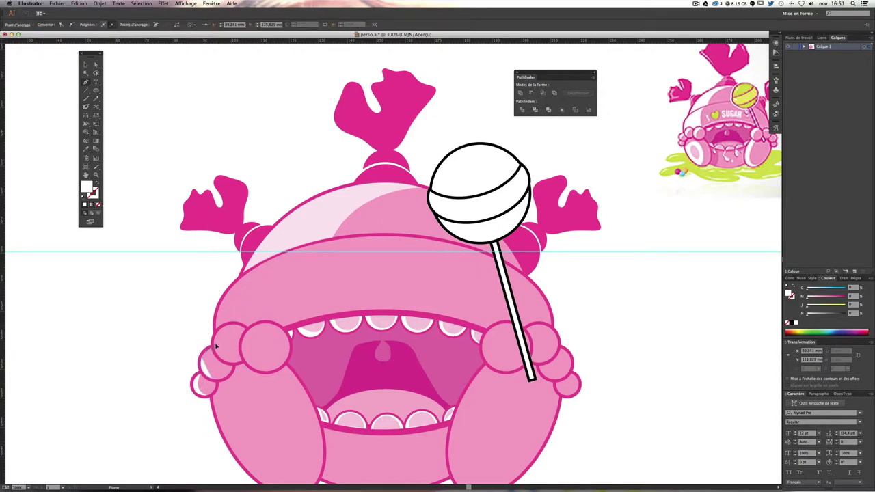
left_click(215, 349)
left_click(133, 358, "ctrl")
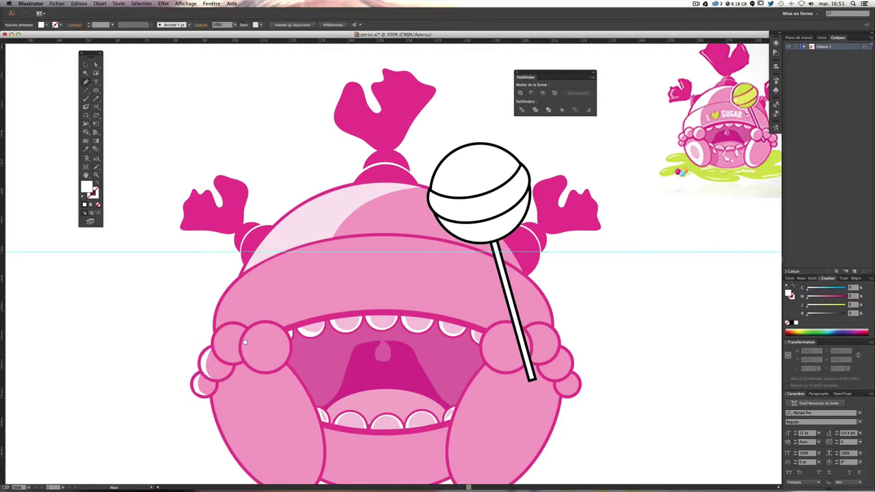
Step: Draw a white crescent highlight on the following hand circle
left_click_drag(245, 342, 242, 356)
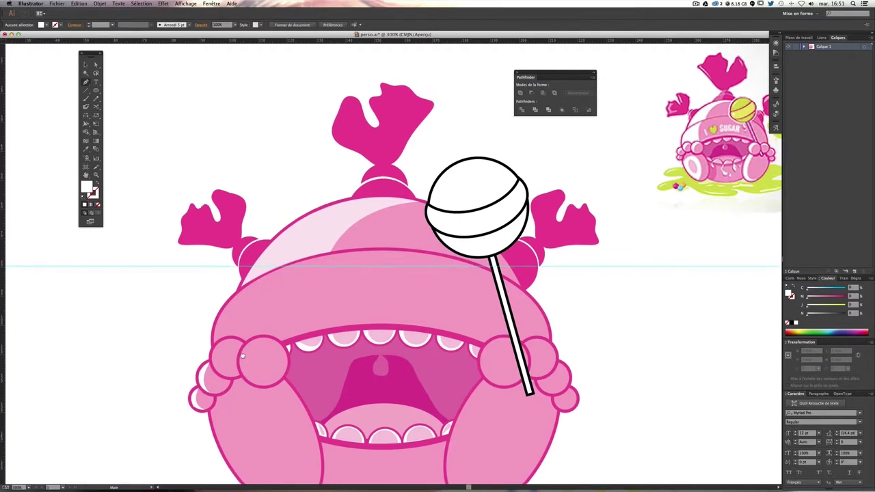
left_click(242, 345)
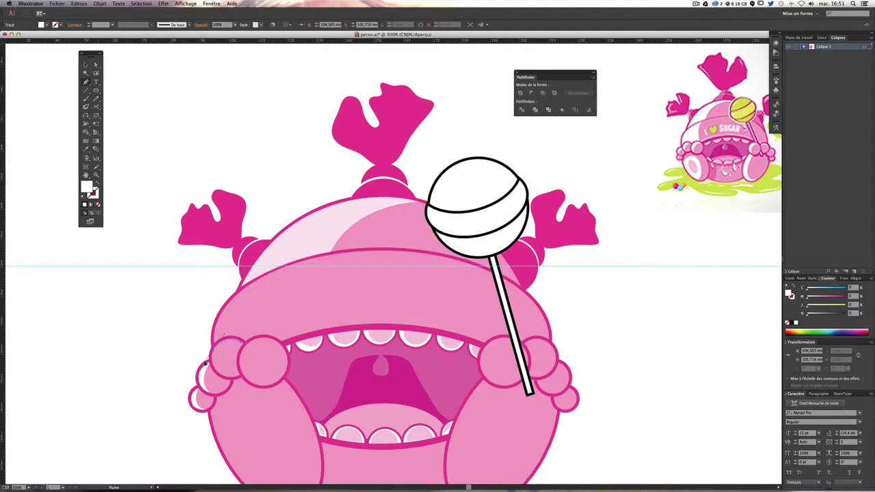
left_click_drag(198, 367, 224, 356)
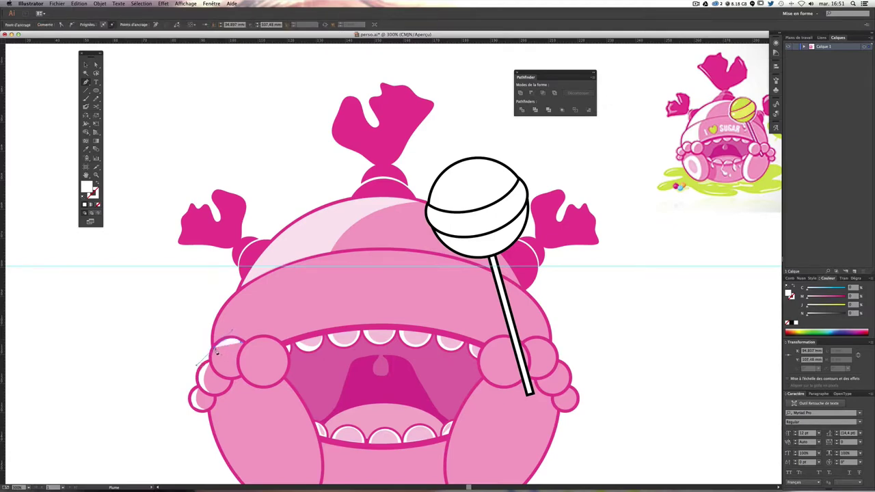
left_click(223, 376, "super")
left_click(241, 344)
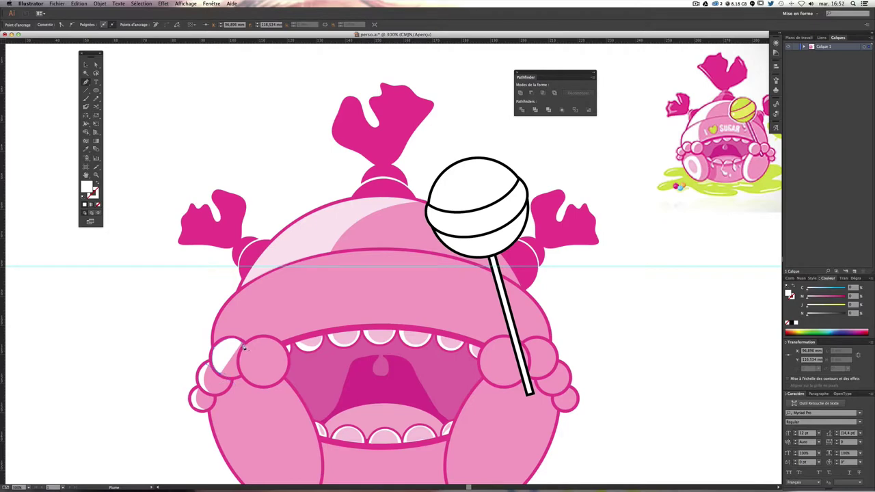
left_click(156, 322, "super")
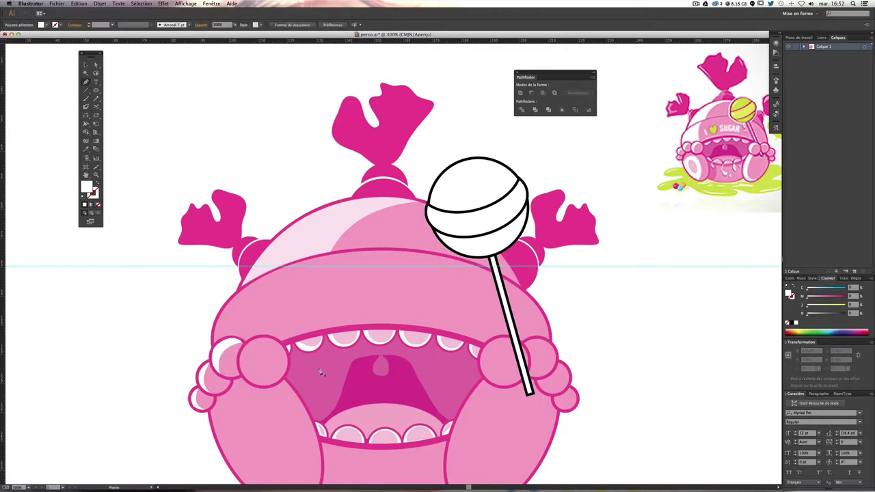
Step: Draw a white crescent highlight on the large knuckle circle
scroll(320, 373, "down", 3)
scroll(320, 373, "right", 2)
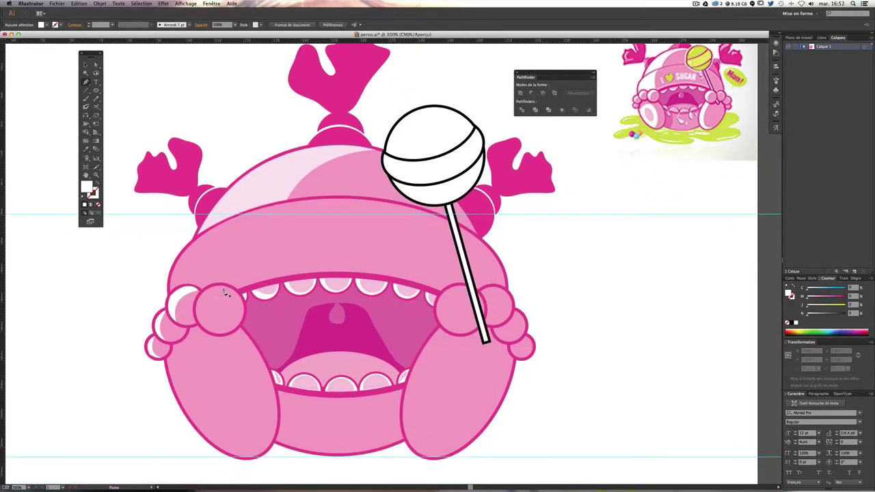
left_click(198, 309)
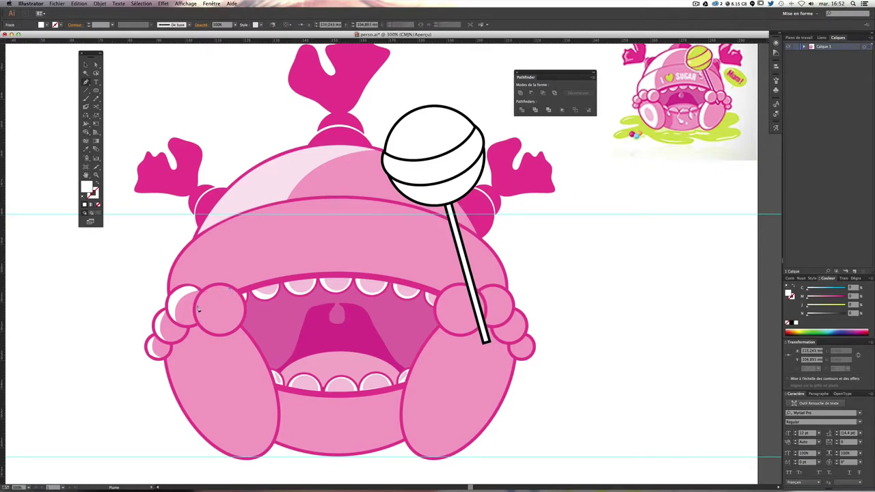
left_click(197, 320)
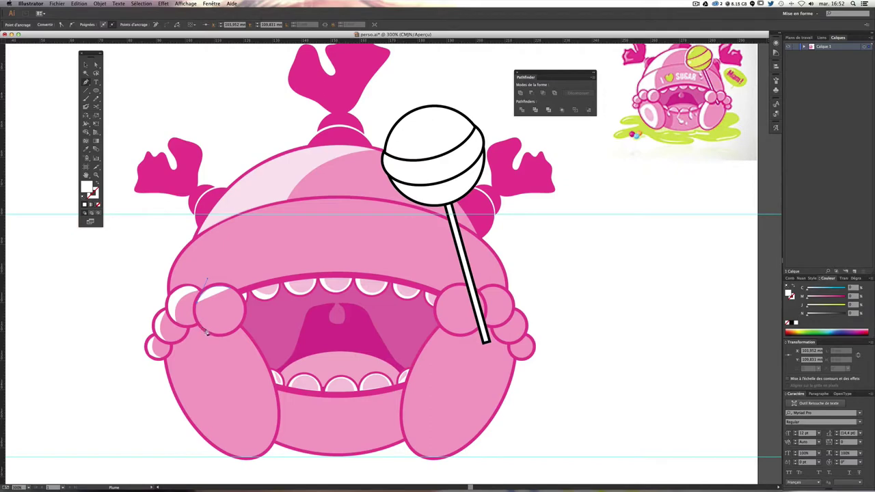
left_click(207, 332)
left_click(211, 335)
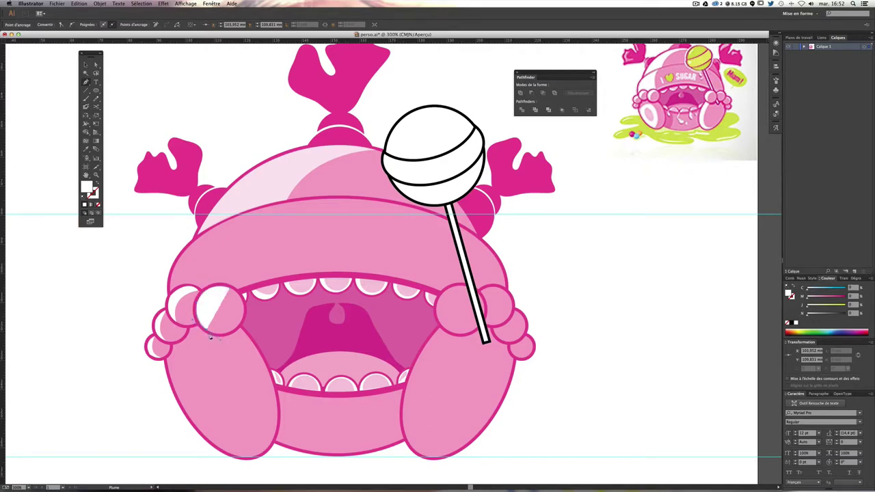
left_click(233, 293)
left_click(527, 250, "super")
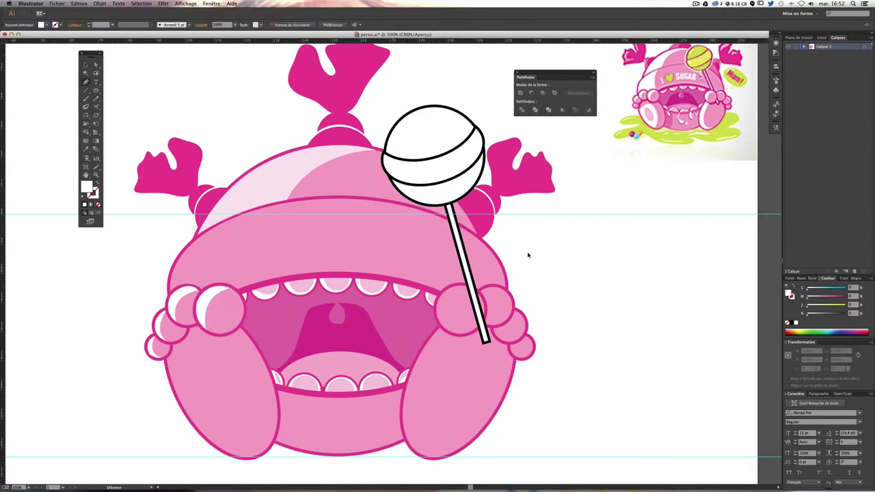
Step: Zoom out to check the whole character, then back in on the monster
key("super+minus")
key("super+minus")
scroll(410, 308, "up", 2)
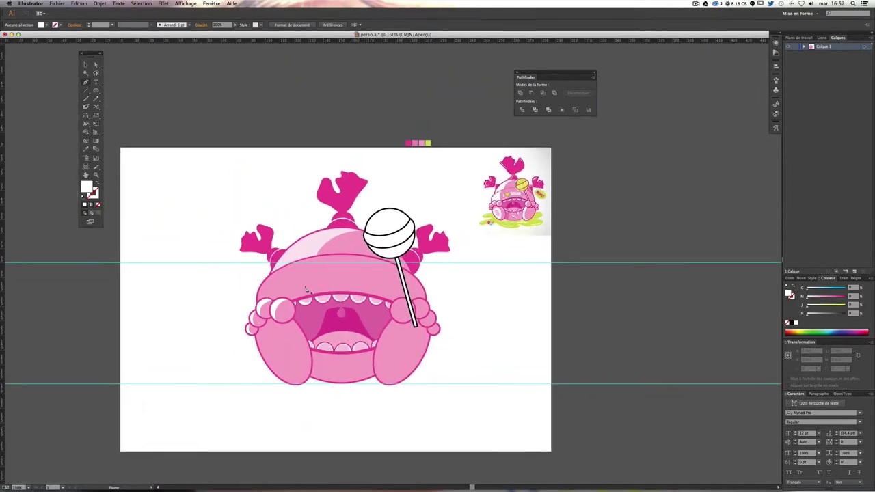
key("super+plus")
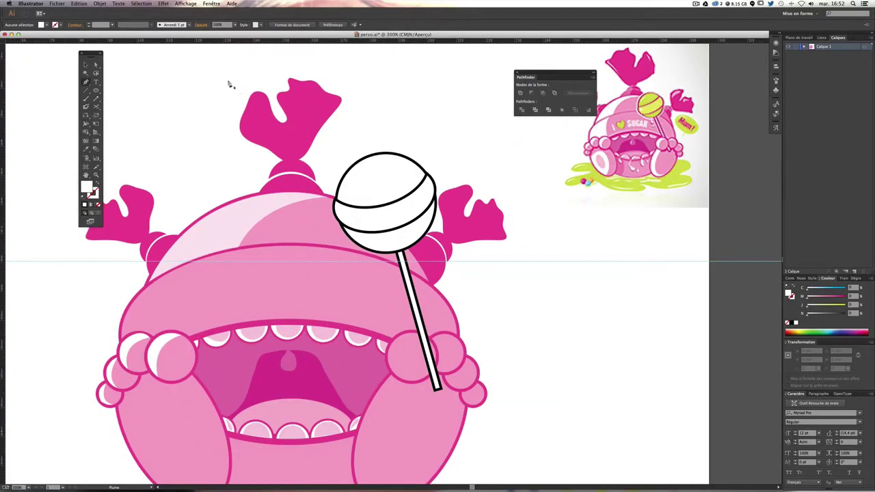
left_click(85, 65)
scroll(345, 272, "down", 3)
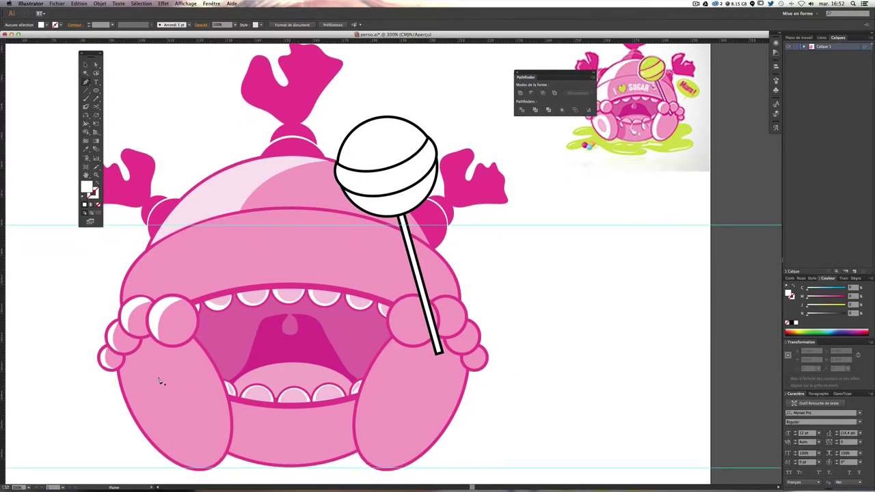
scroll(222, 386, "up", 2)
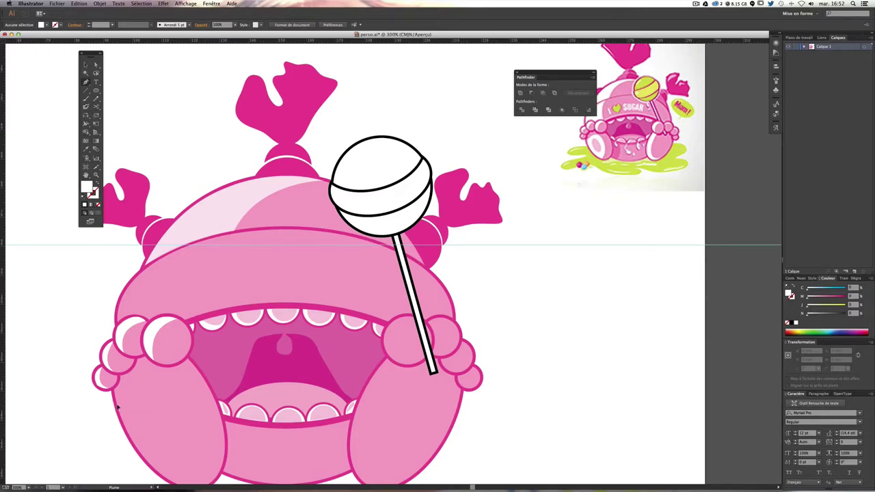
Step: Draw a large closed white curved highlight along the left leg's lower-left edge
left_click(160, 381)
left_click_drag(188, 378, 193, 375)
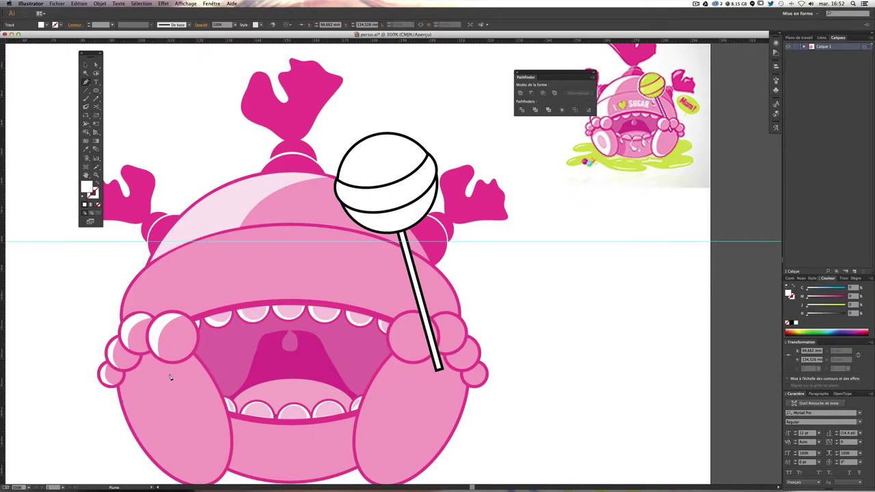
left_click_drag(166, 380, 161, 382)
scroll(193, 391, "down", 3)
left_click_drag(207, 450, 190, 475)
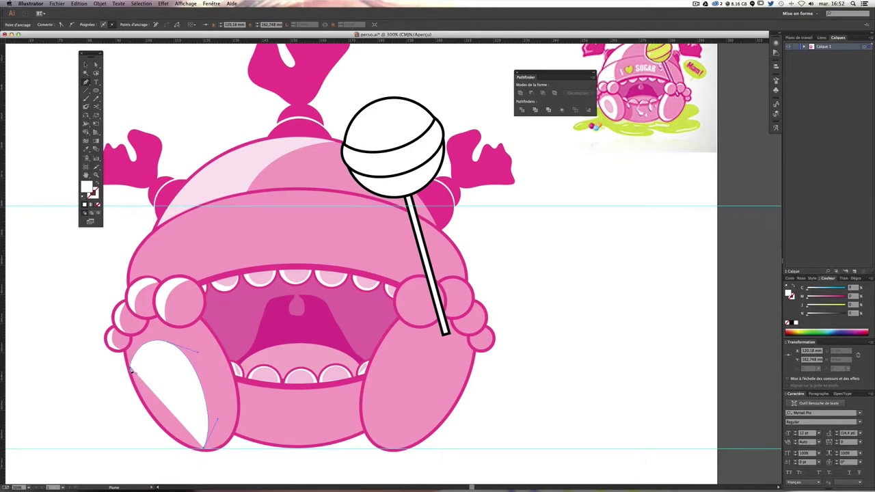
left_click_drag(130, 368, 107, 287)
key("v")
left_click(88, 332)
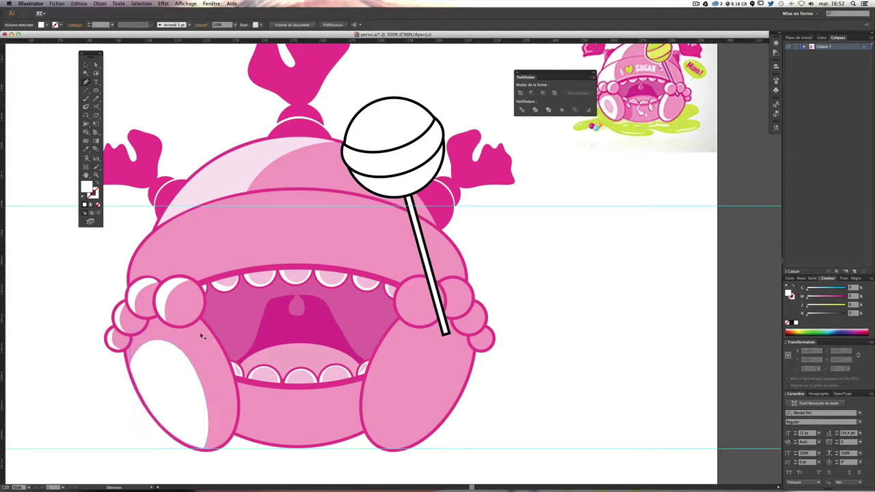
scroll(342, 338, "up", 2)
key("p")
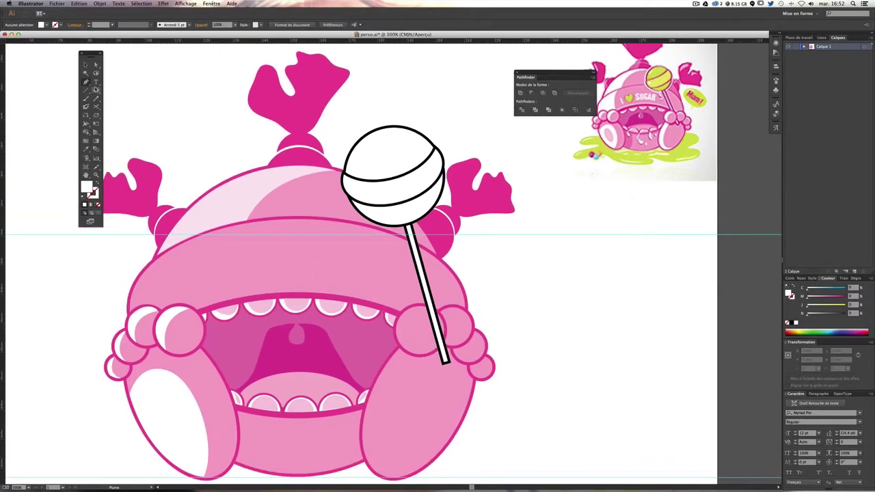
left_click(96, 90)
Step: Draw a small body-pink oval on the leg's white patch, with no outline and tilted diagonally
left_click_drag(164, 410, 172, 431)
key("i")
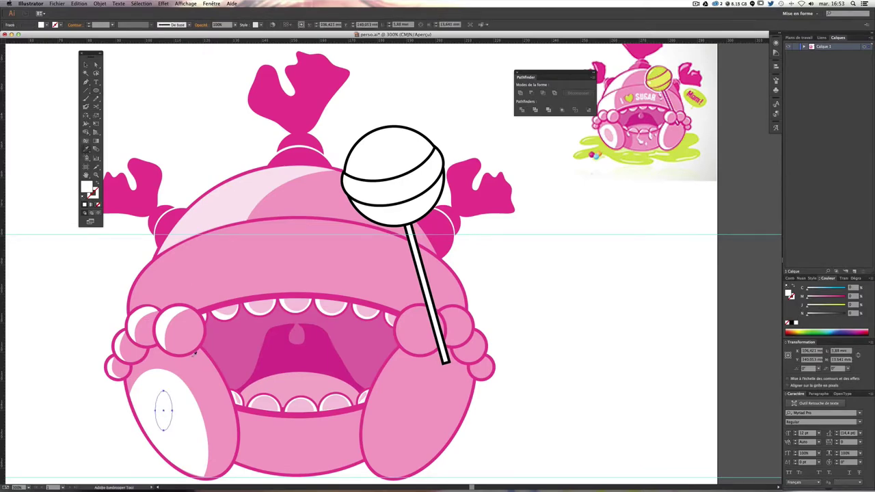
left_click(195, 380)
left_click(93, 194)
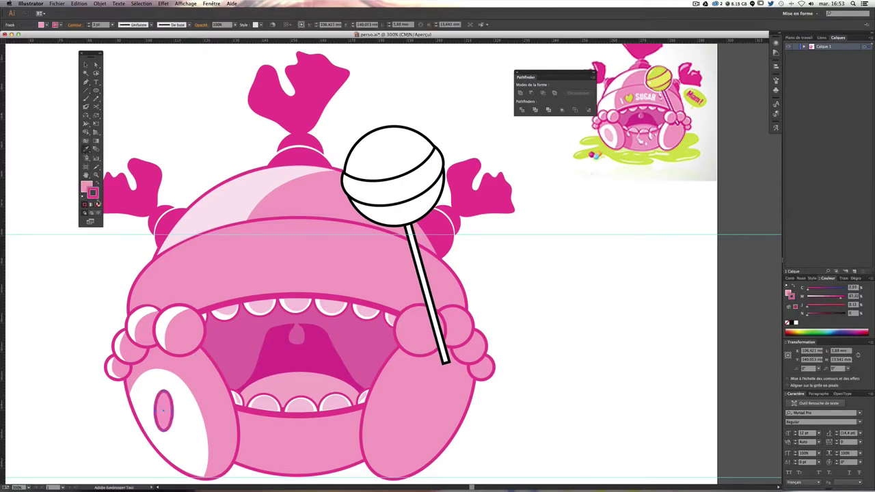
left_click(85, 65)
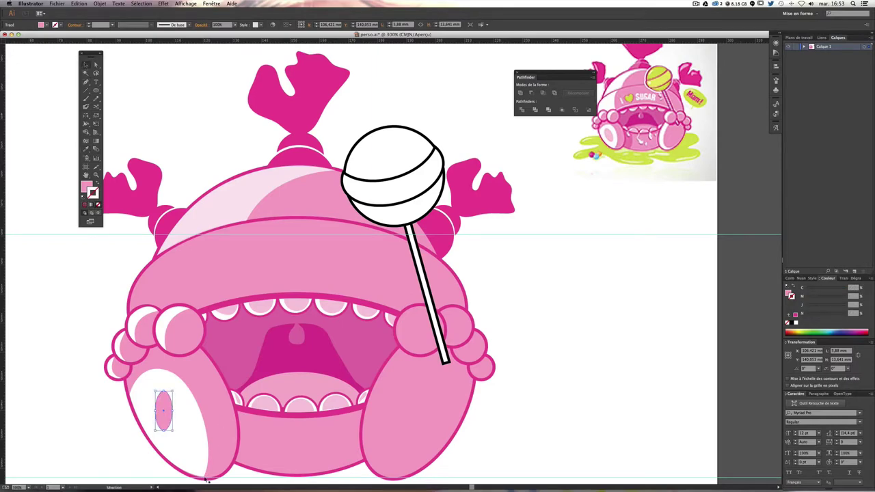
left_click_drag(175, 430, 172, 419)
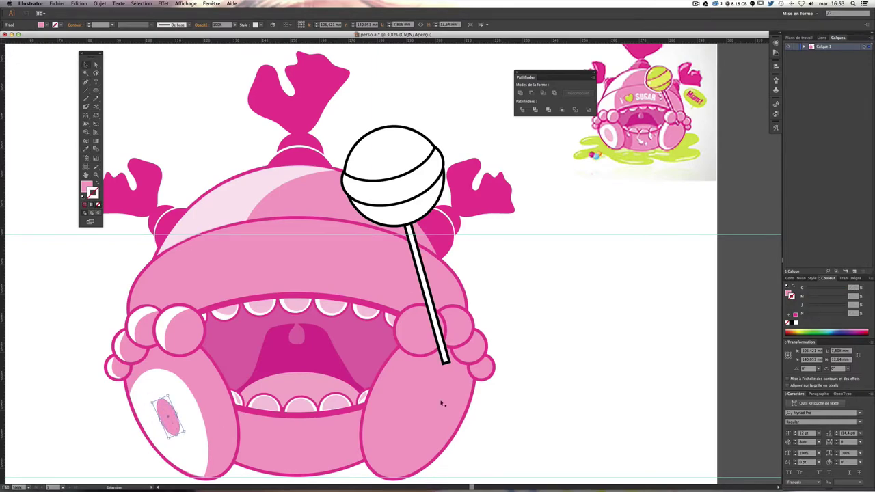
left_click(530, 393)
Step: Zoom out to see the whole artboard, then back in to 300%
key("ctrl+minus")
key("ctrl+minus")
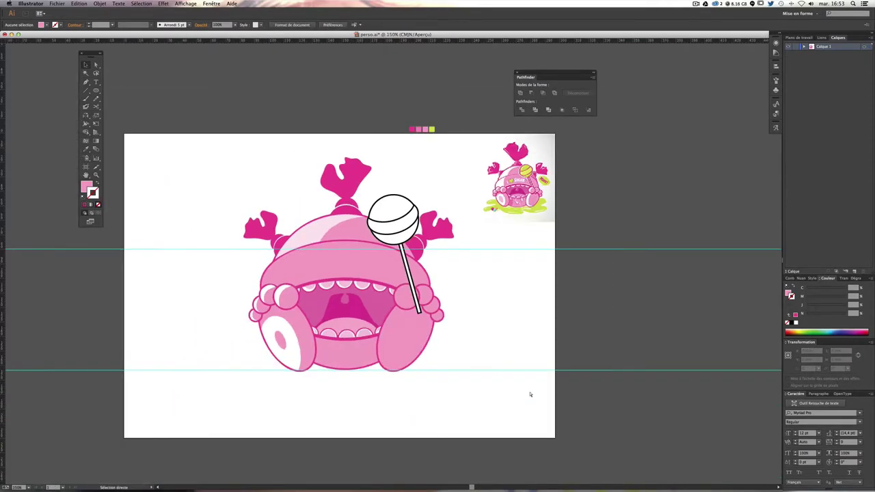
key("ctrl+minus")
key("ctrl+plus")
key("ctrl+plus")
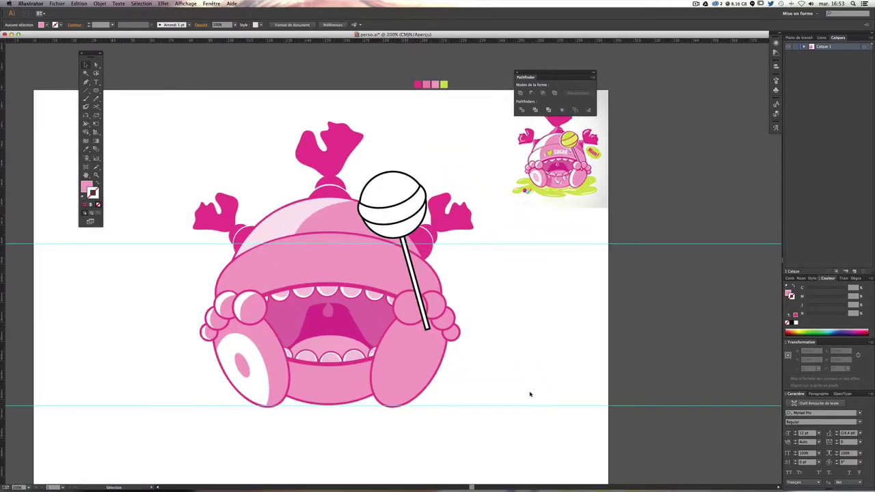
key("ctrl+plus")
key("v")
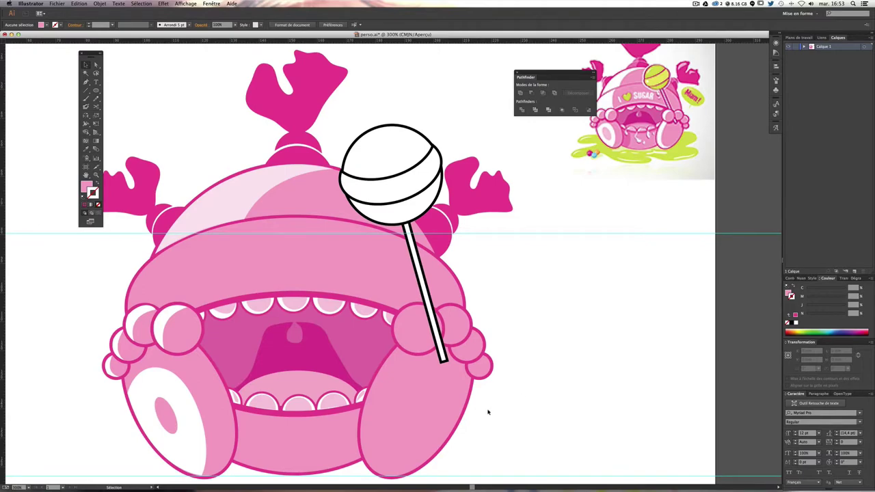
Step: Select the left white patch, finger highlights and pink oval, then copy and paste them
left_click(168, 383)
left_click(108, 367, "shift")
left_click(121, 342, "shift")
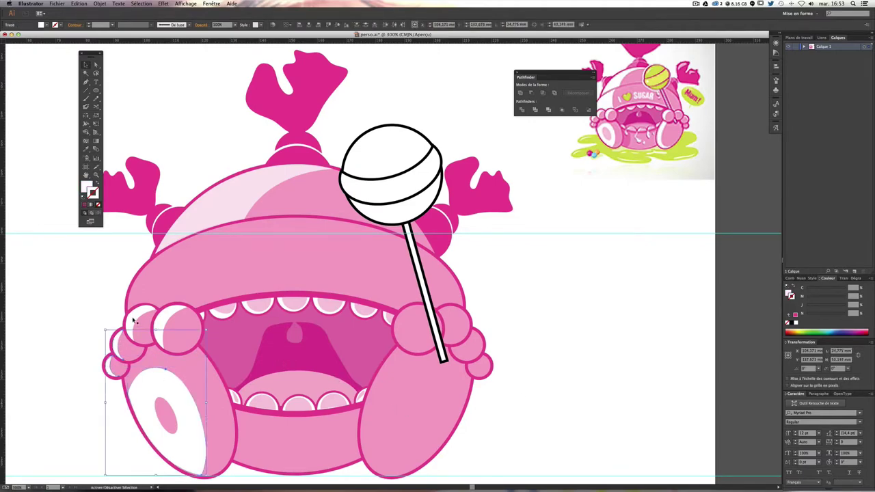
left_click(135, 321, "shift")
left_click(172, 320, "shift")
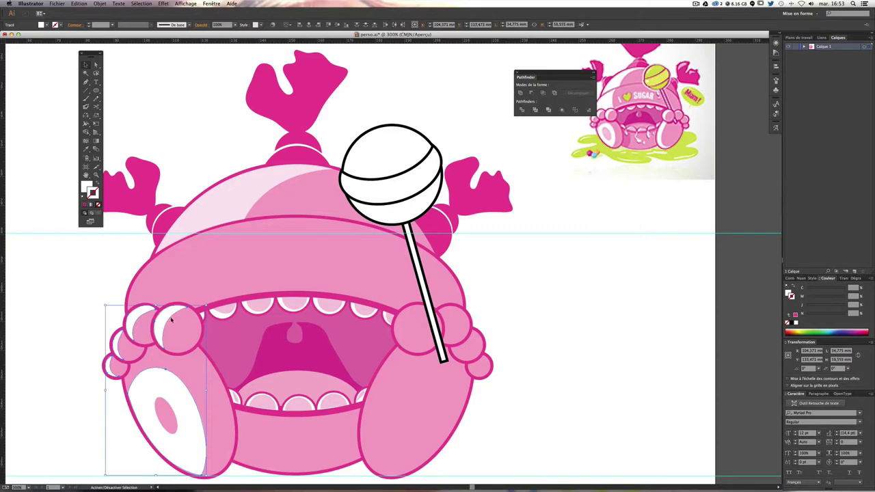
left_click(166, 410, "shift")
key("ctrl+c")
key("ctrl+v")
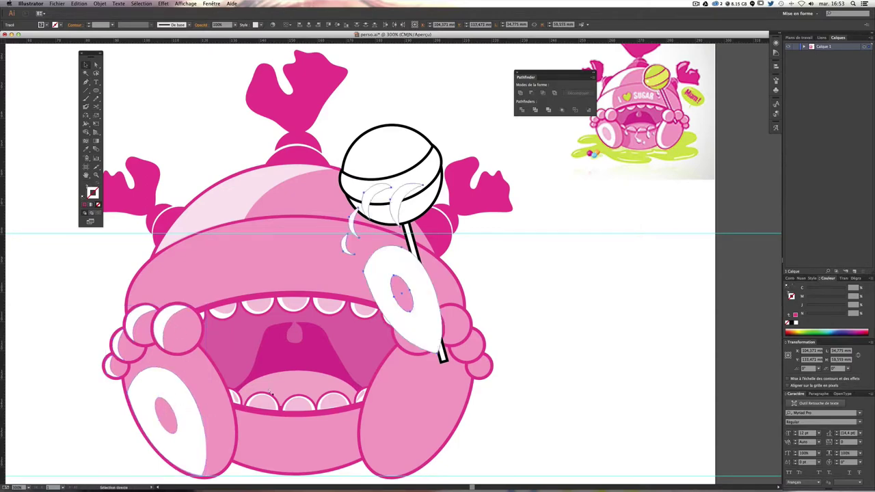
Step: Fit the copied highlights onto the lower-right hand and select the stray piece by the lollipop stick
left_click_drag(383, 272, 398, 382)
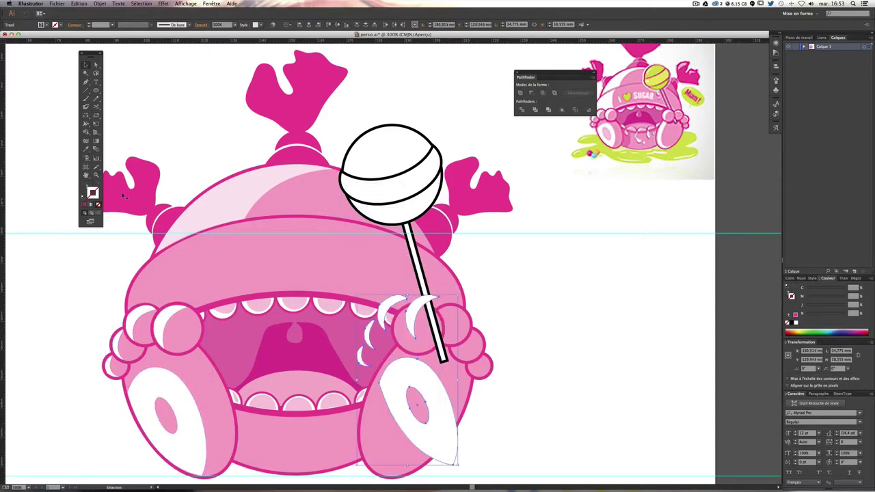
left_click_drag(456, 465, 363, 468)
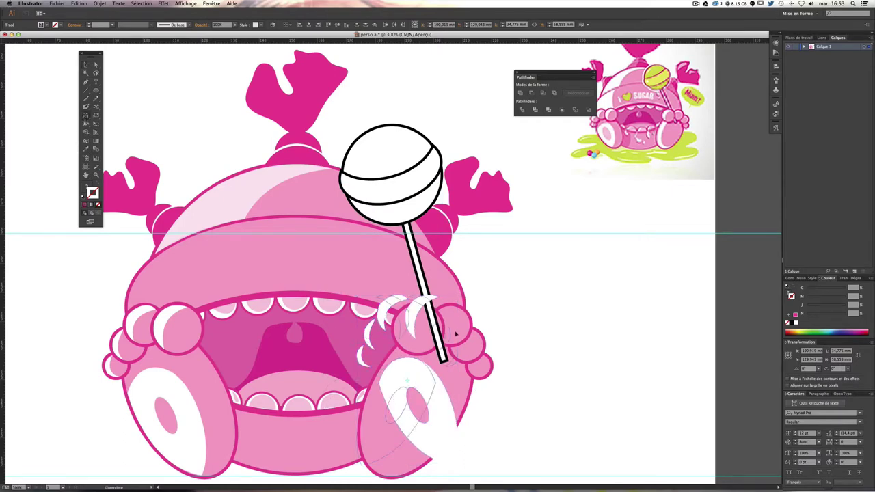
left_click(86, 64)
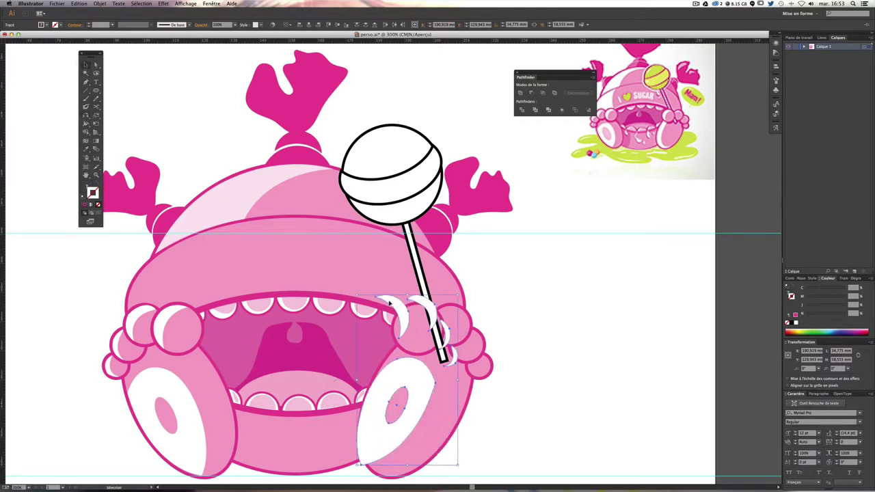
mouse_move(396, 410)
left_mouse_down()
mouse_move(427, 420)
mouse_move(430, 413)
left_mouse_up()
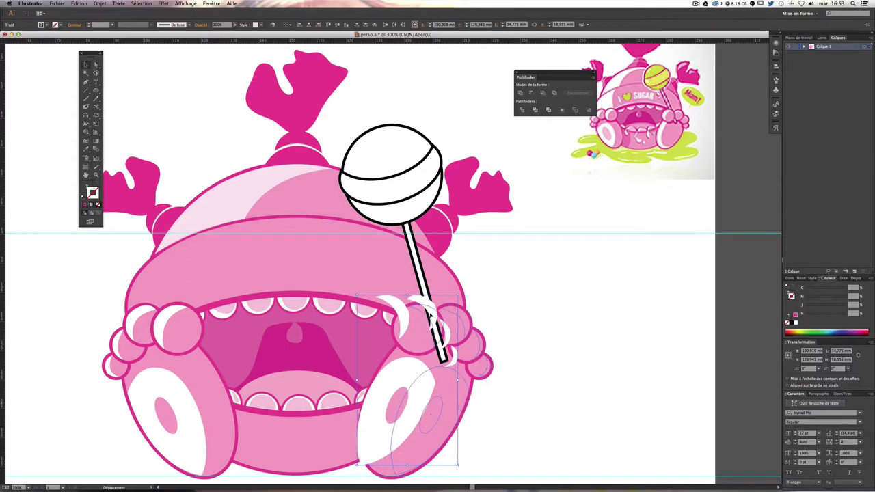
left_click_drag(429, 316, 430, 317)
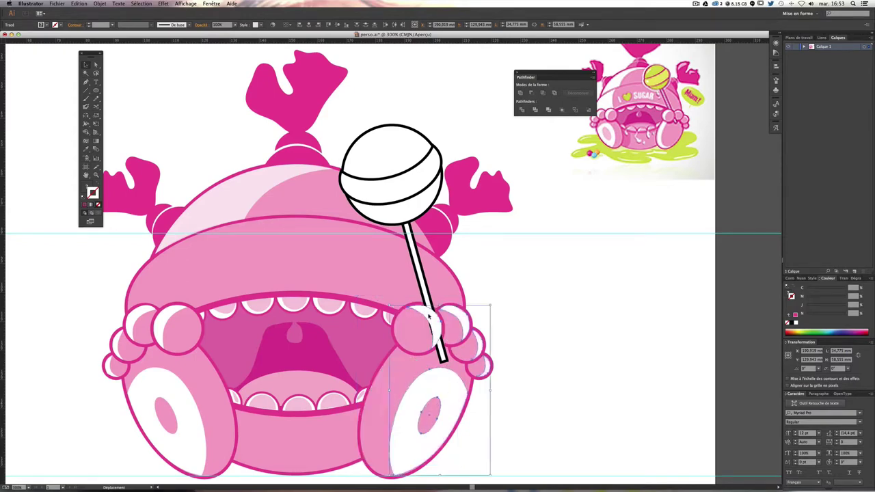
left_click(598, 308)
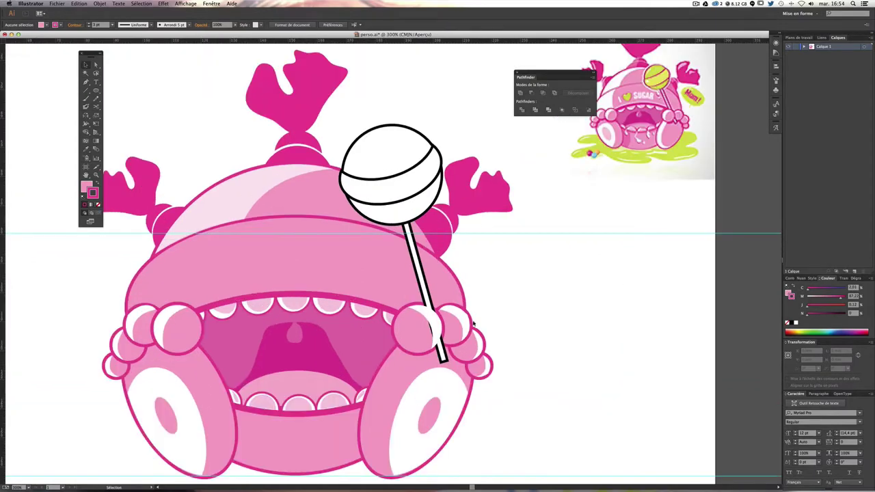
left_click(431, 315)
key("Delete")
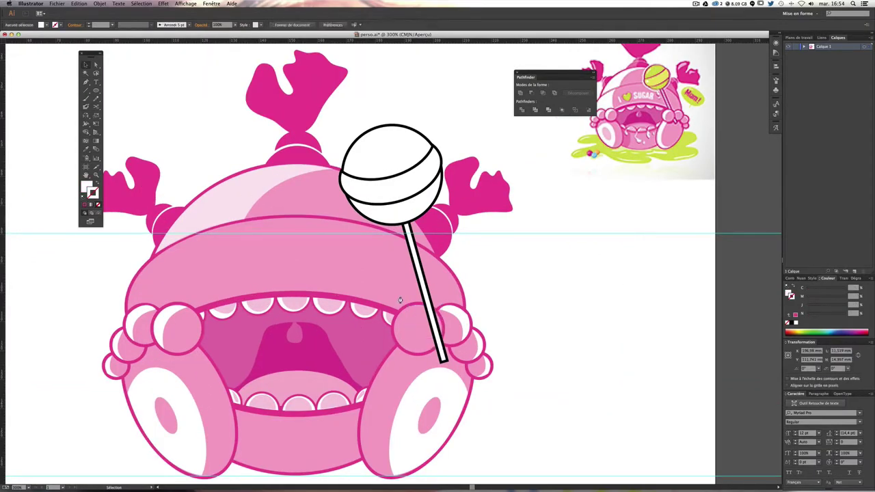
key("a")
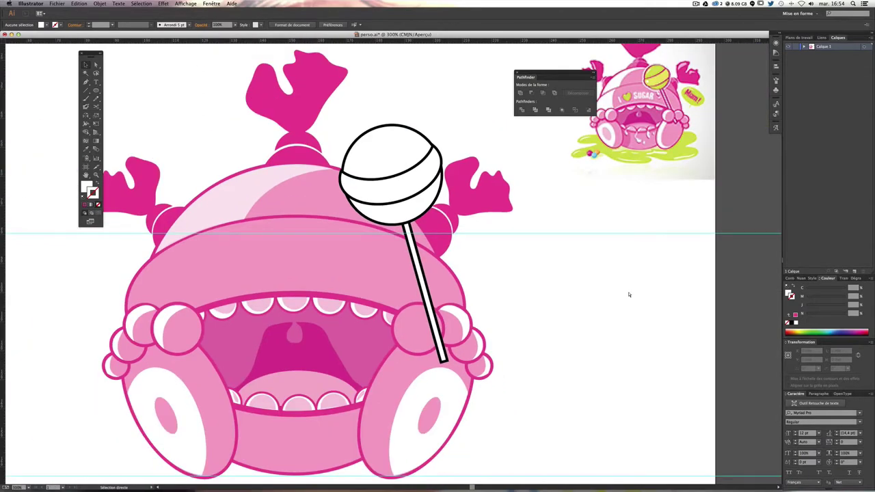
scroll(629, 294, "down", 2)
key("ctrl+plus")
key("ctrl+plus")
mouse_move(636, 291)
left_mouse_down()
mouse_move(504, 250)
mouse_move(436, 196)
left_mouse_up()
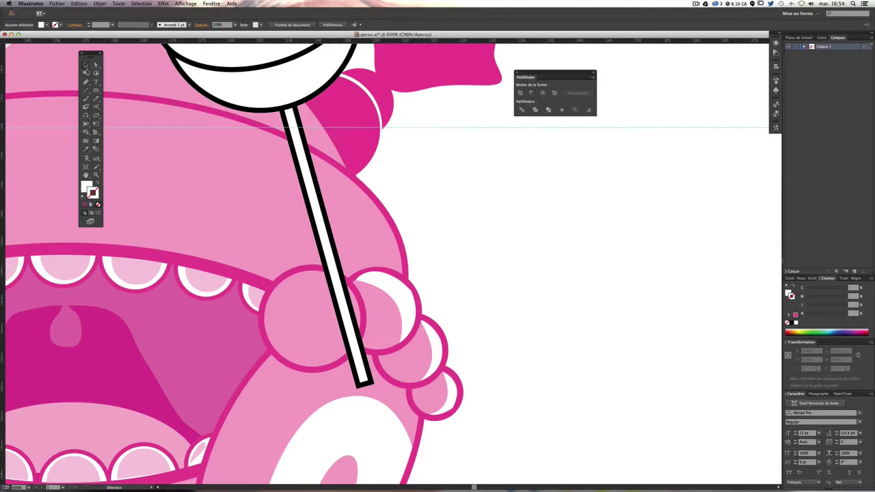
left_click(85, 82)
key("ctrl+plus")
key("ctrl+minus")
key("ctrl+minus")
key("ctrl+minus")
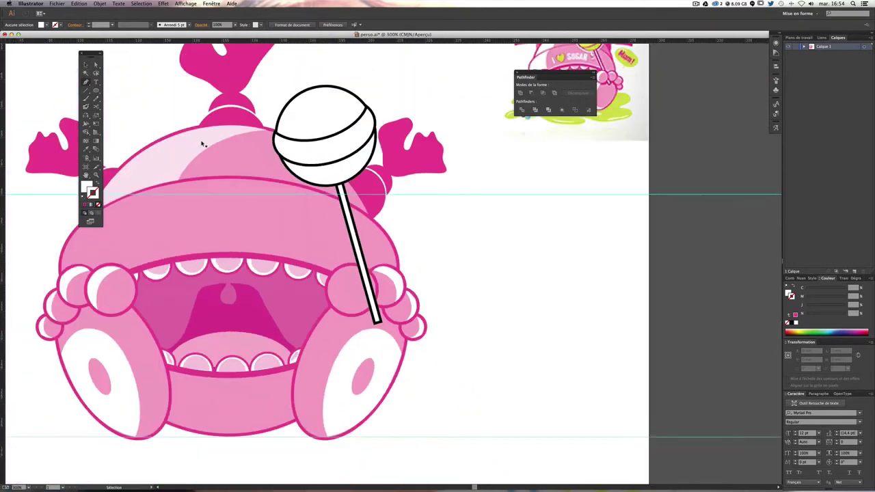
key("p")
scroll(203, 144, "up", 3)
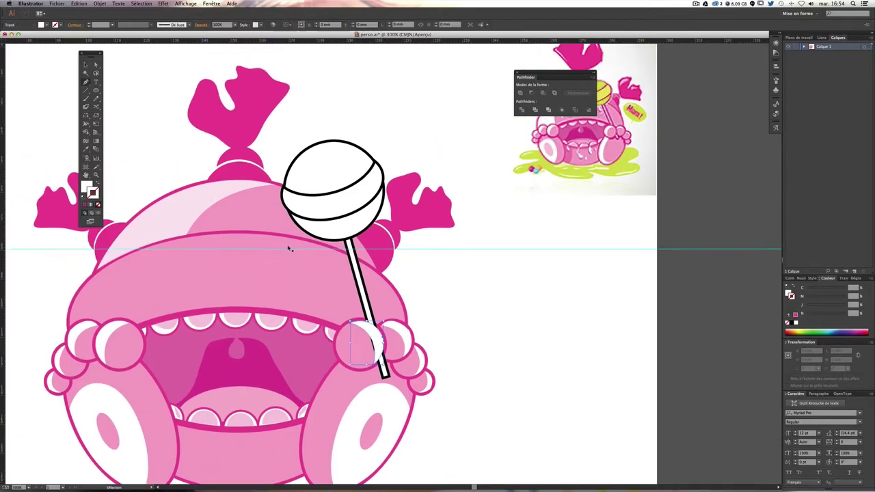
left_click(85, 64)
left_click(535, 328)
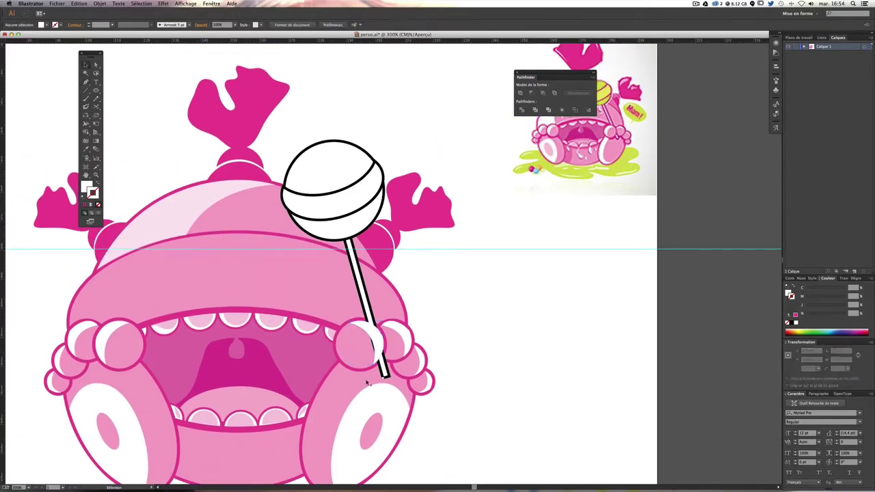
left_click(349, 385)
left_click(349, 385, "shift")
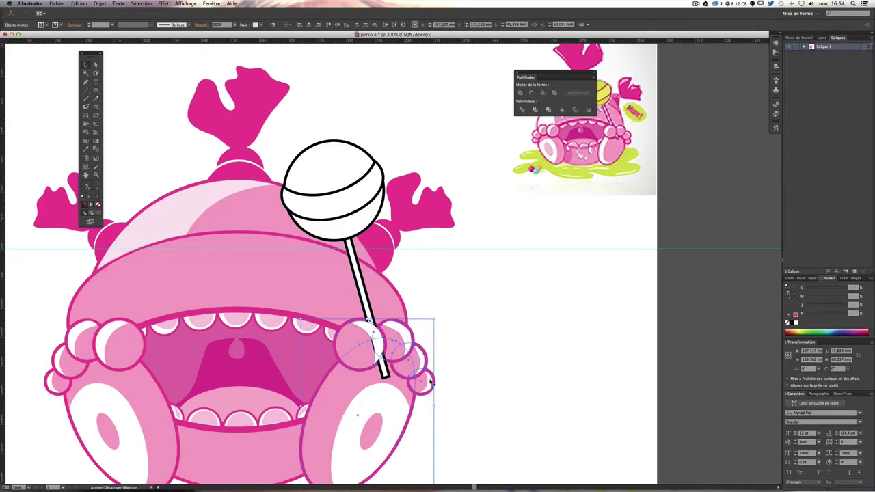
left_click(140, 4)
Step: Select the lollipop together with the right hand path
left_click(464, 249)
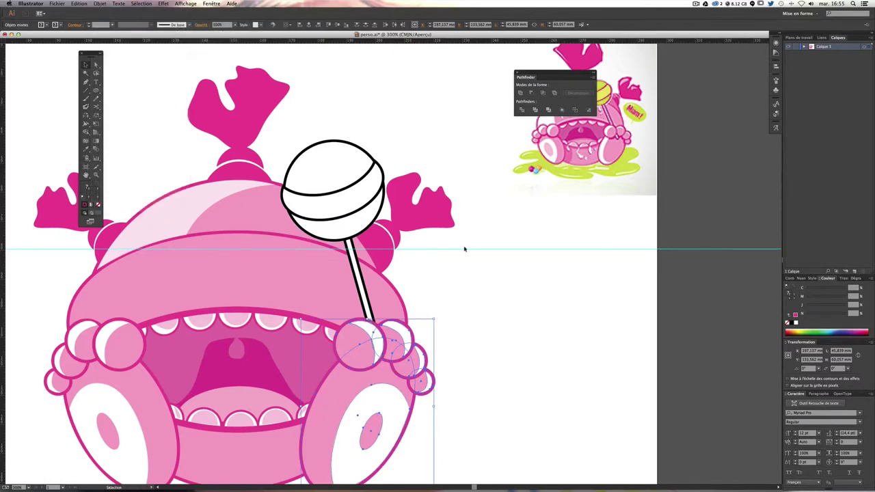
key("a")
left_click(488, 260)
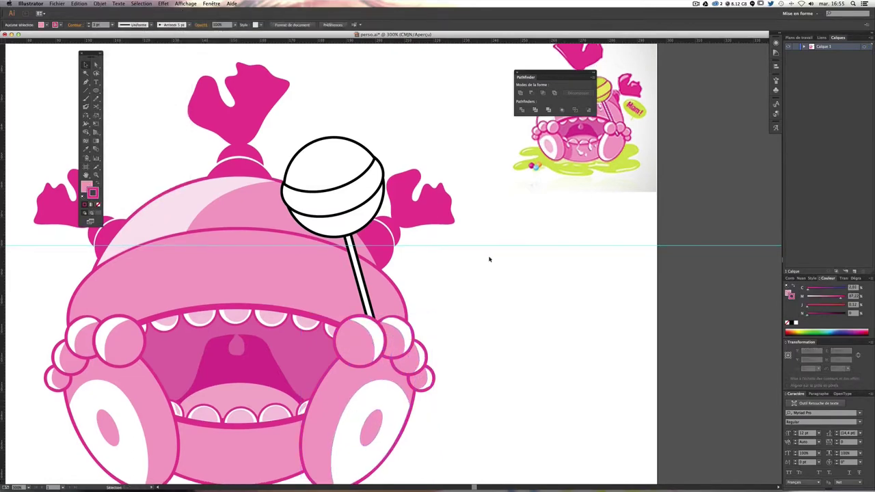
scroll(523, 303, "down", 3)
scroll(524, 303, "left", 3)
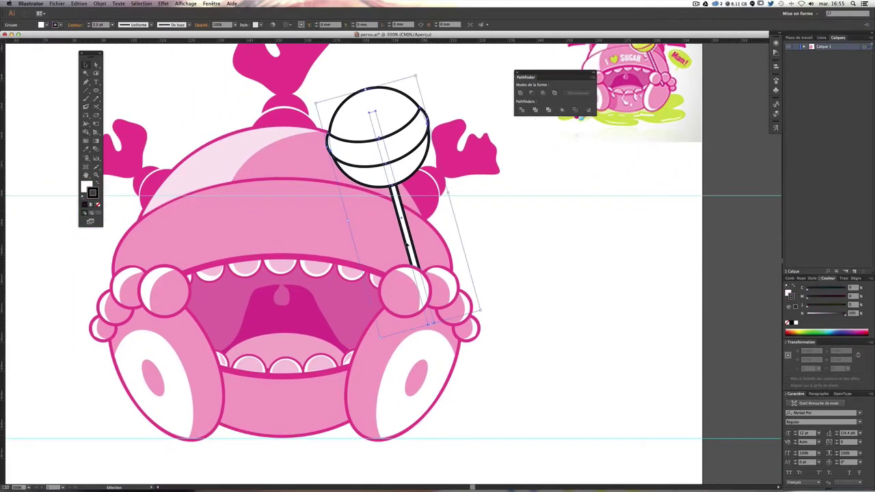
left_click(408, 248)
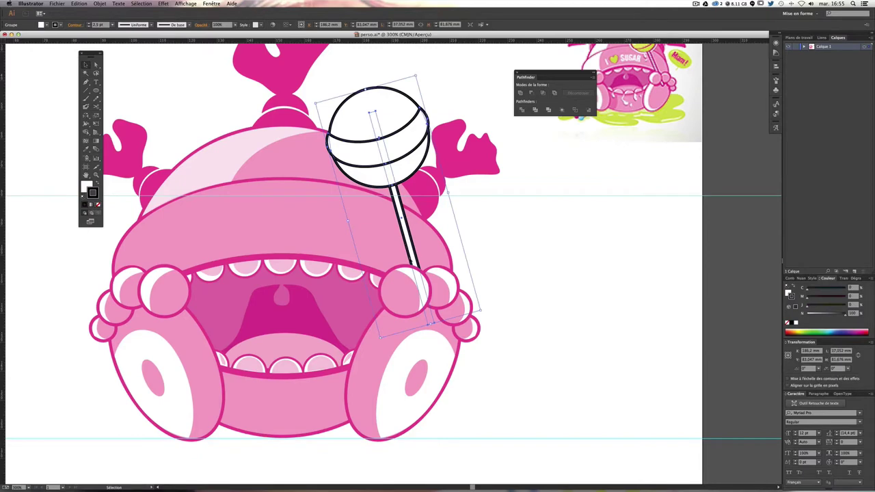
left_click(400, 293, "shift")
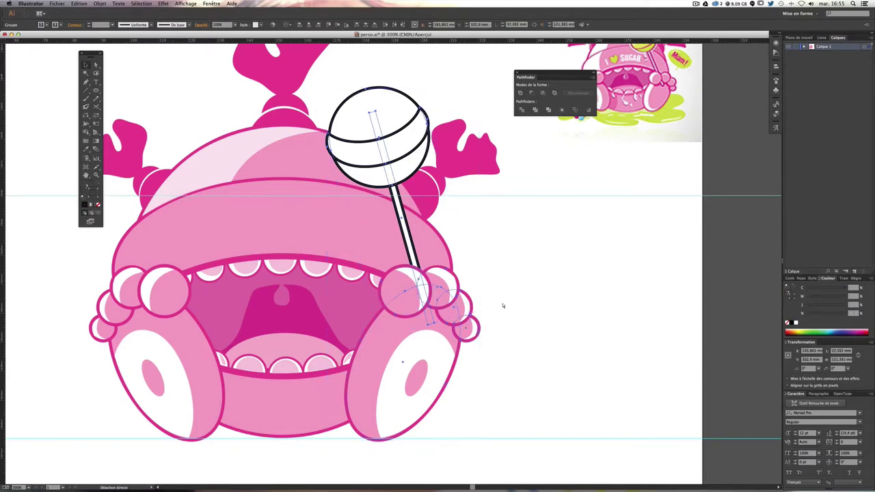
key("a")
left_click(384, 328)
Step: Bring the lollipop in front of the right hand's two finger circles with Arrange > Bring to Front
key("v")
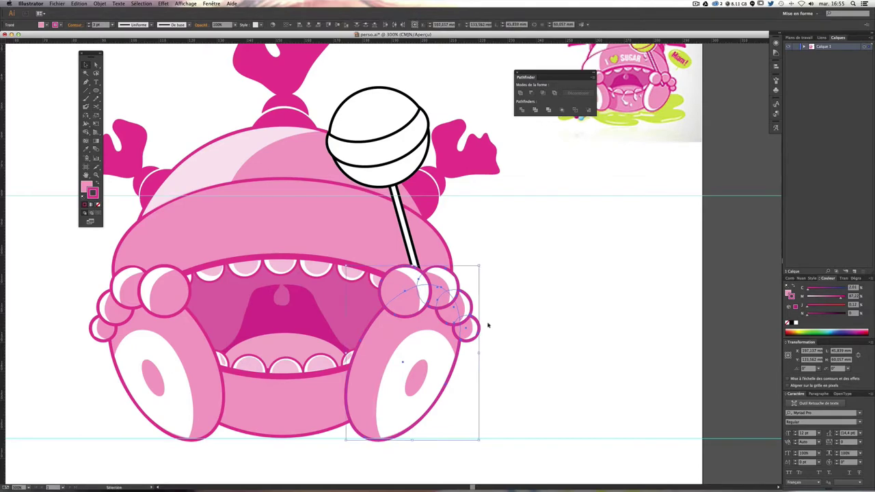
left_click(404, 275)
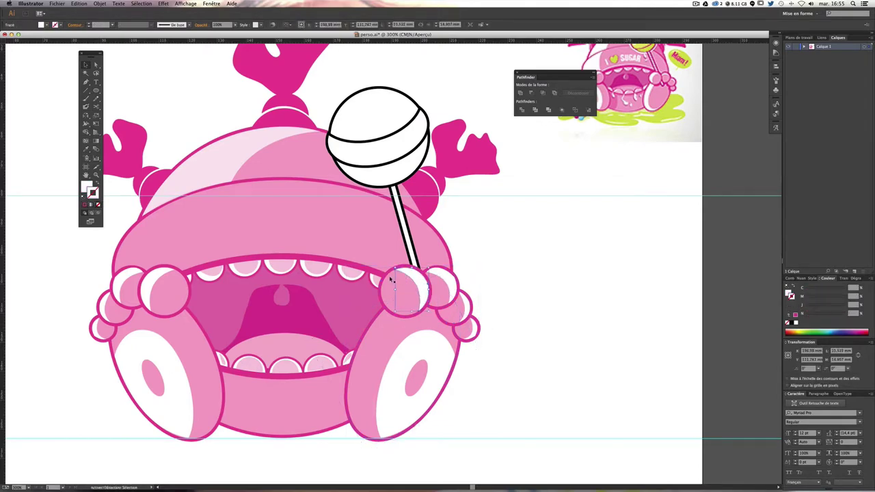
left_click(429, 272, "shift")
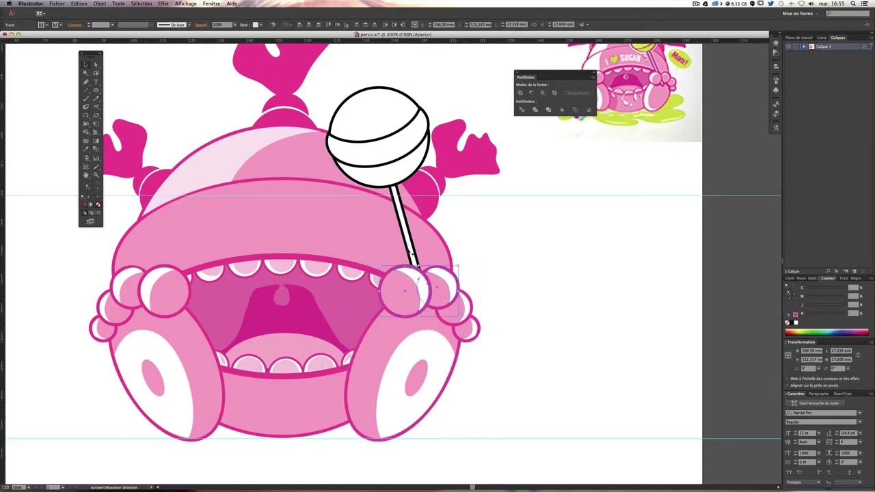
left_click(406, 236, "shift")
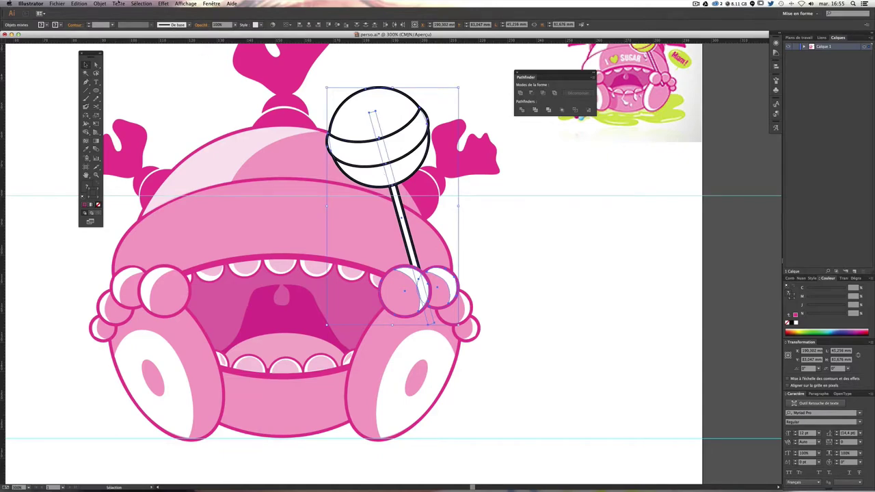
left_click(100, 4)
mouse_move(111, 19)
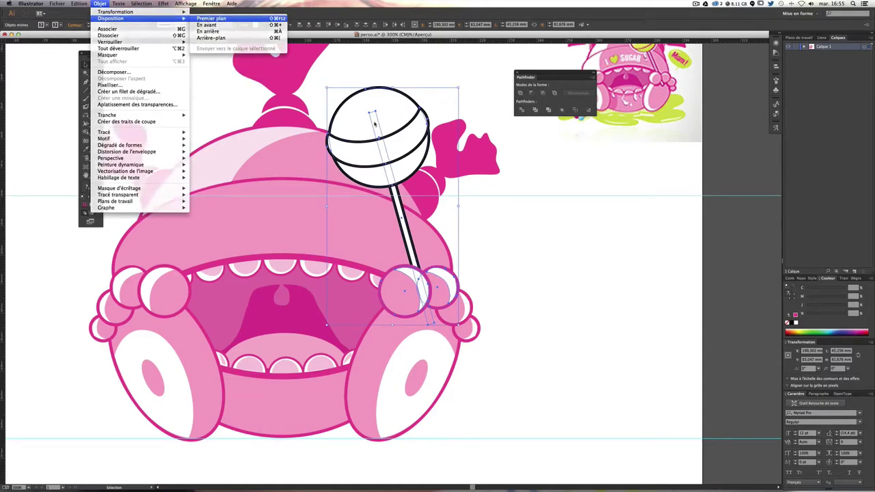
left_click(210, 19)
left_click(487, 339)
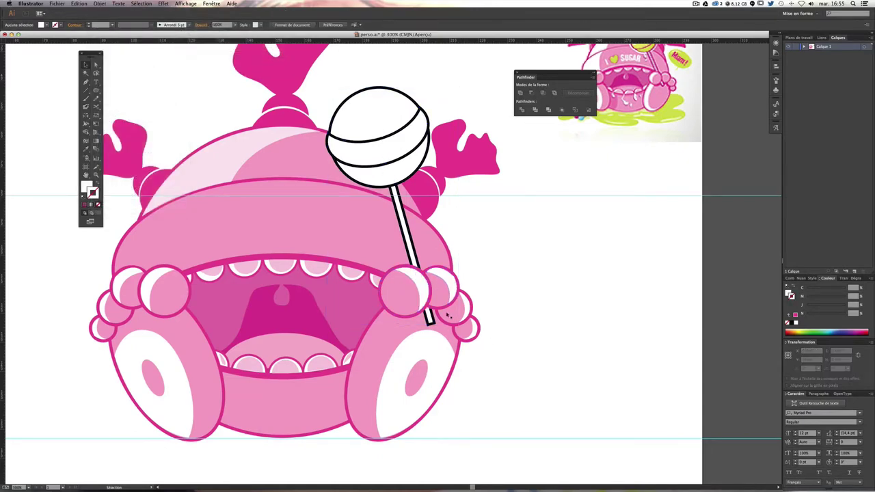
Step: Use the Magic Wand to select all objects sharing the lollipop's white fill
left_click_drag(443, 225, 476, 264)
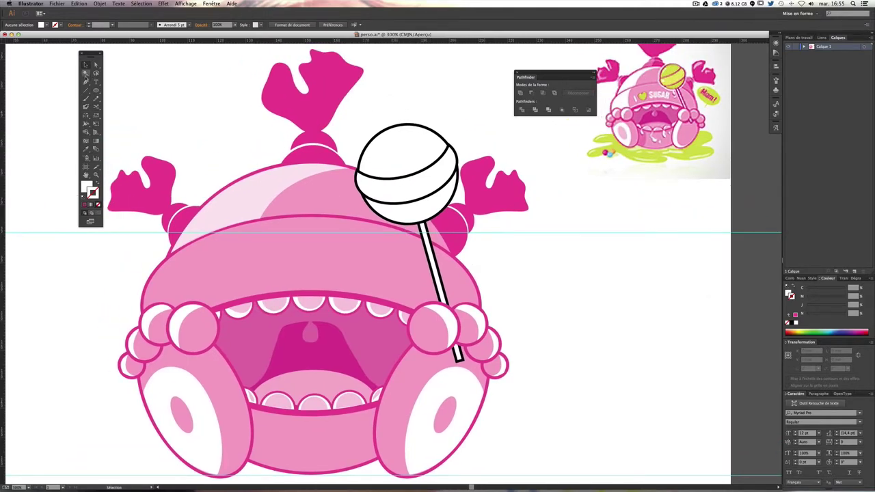
left_click(85, 73)
left_click(432, 179)
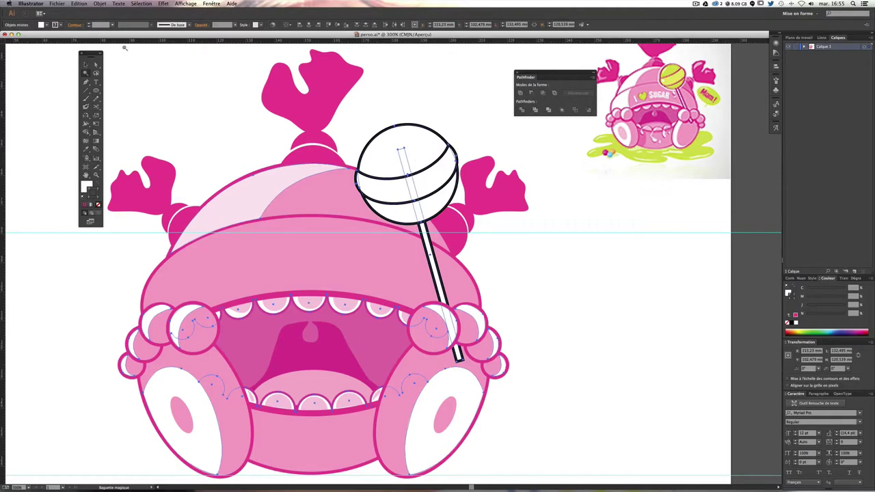
left_click(87, 65)
Step: Sample the left ear's pink in the Color Picker to get its colour
left_click(146, 72)
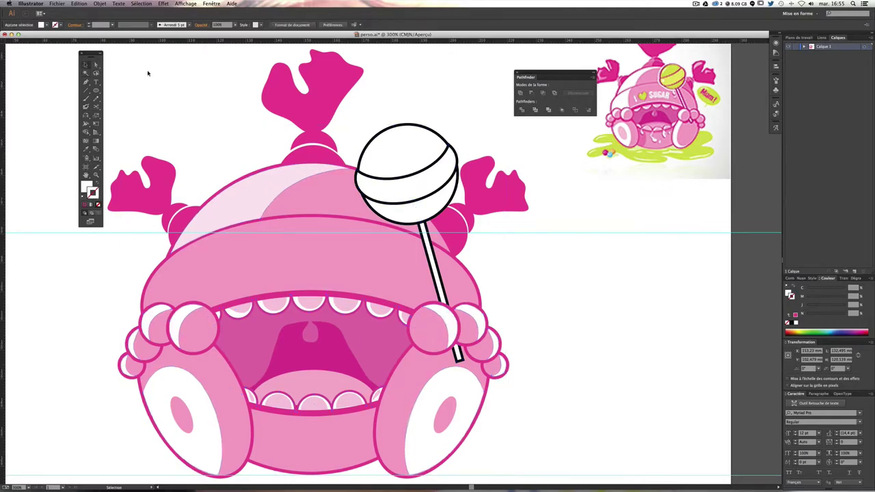
left_click(385, 147)
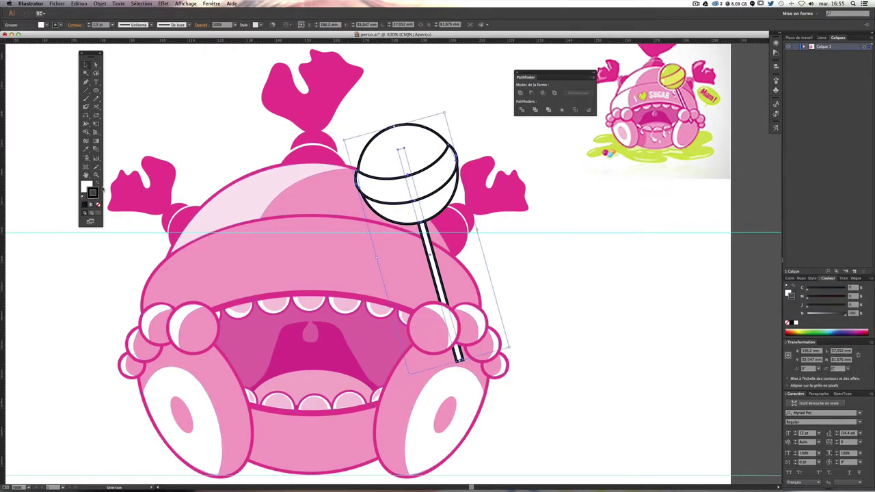
double_click(94, 194)
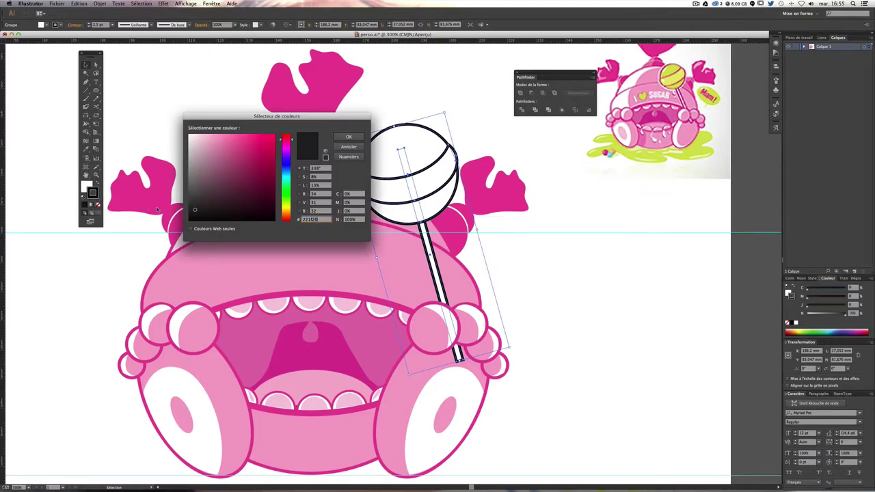
key("Escape")
left_click(140, 179)
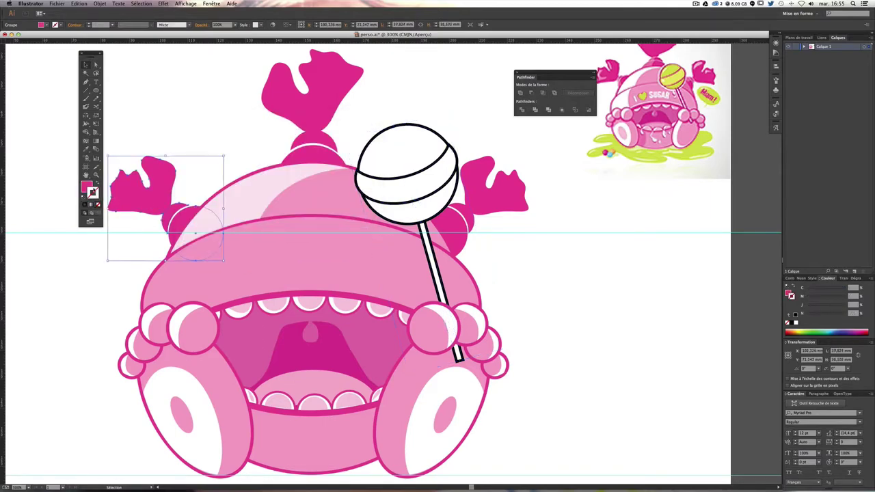
double_click(86, 186)
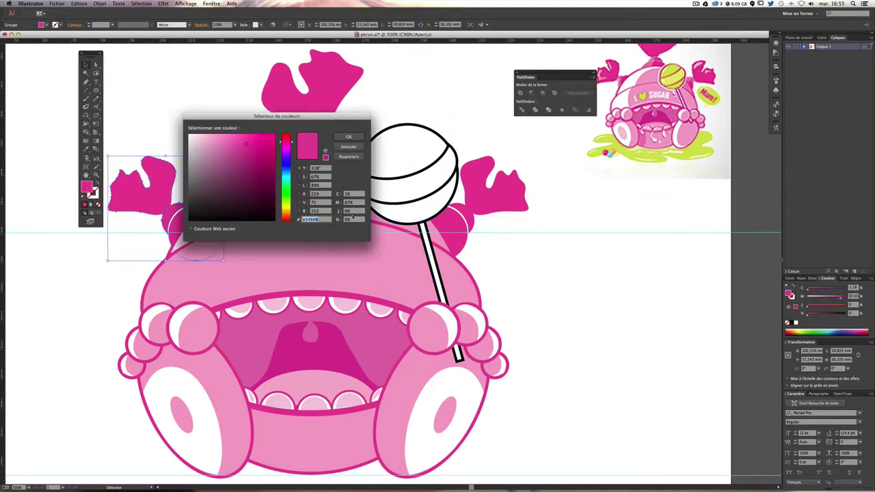
key("Return")
Step: Set the lollipop group's stroke to the ear's magenta-pink, then deselect it
left_click(396, 192)
double_click(93, 194)
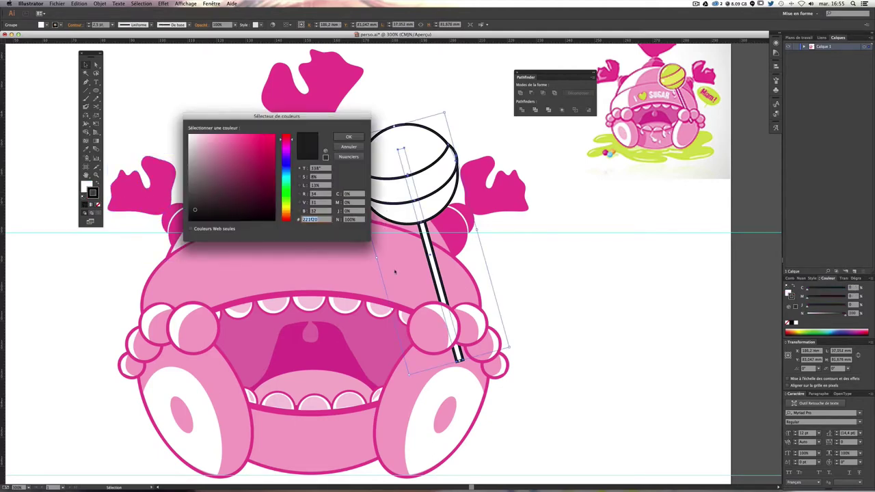
key("Return")
left_click(551, 245)
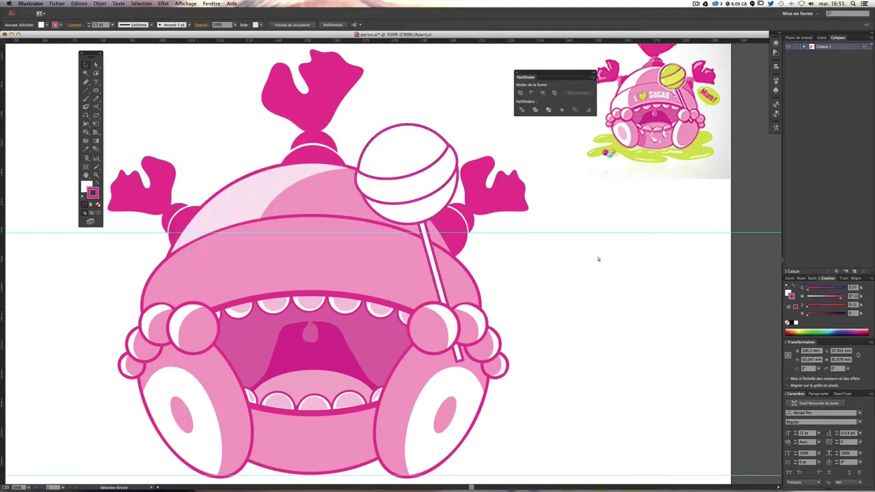
key("ctrl+minus")
key("ctrl+minus")
key("ctrl+plus")
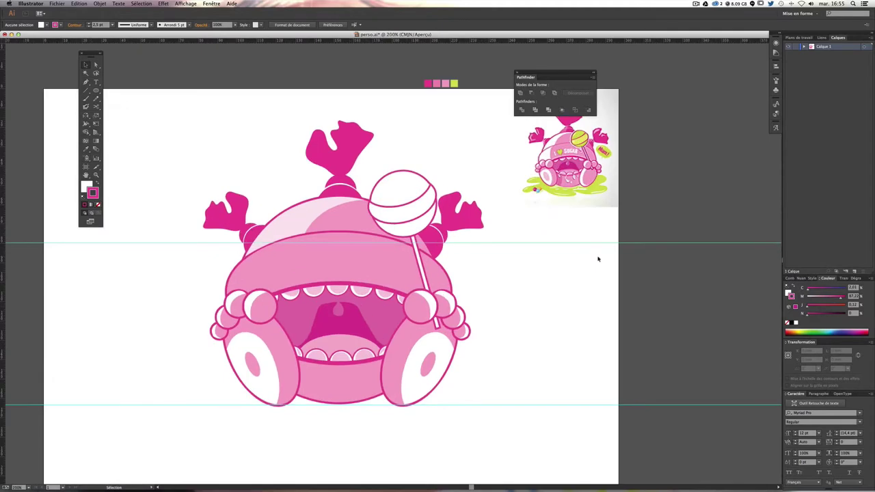
scroll(587, 270, "up", 1)
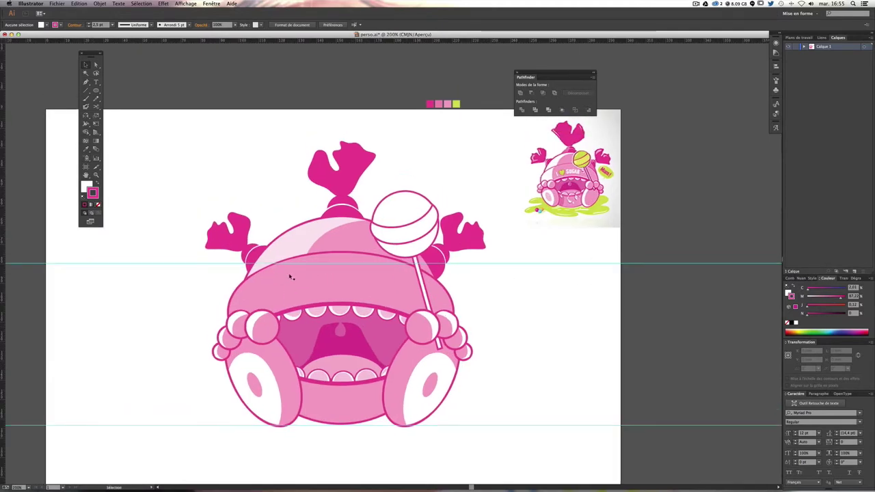
key("ctrl+plus")
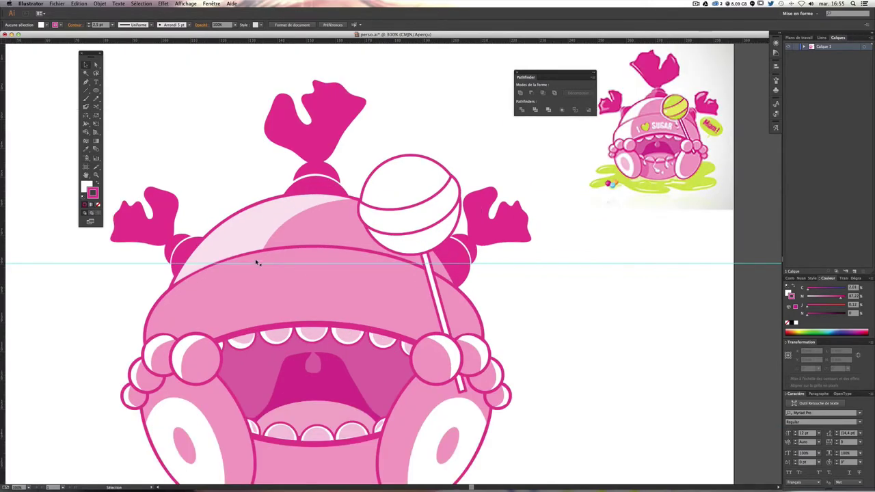
Step: Draw a curved white highlight down the left side of the hat toward the left fingers
left_click(252, 237)
left_click(182, 121)
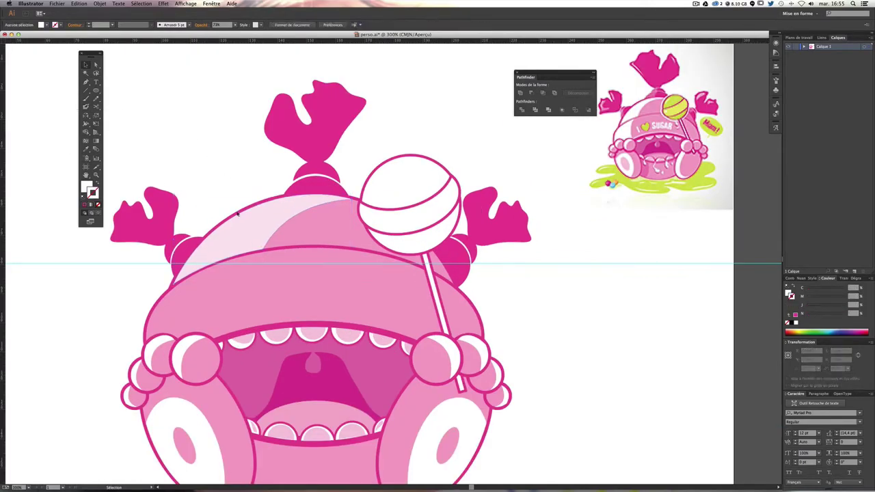
left_click(239, 225)
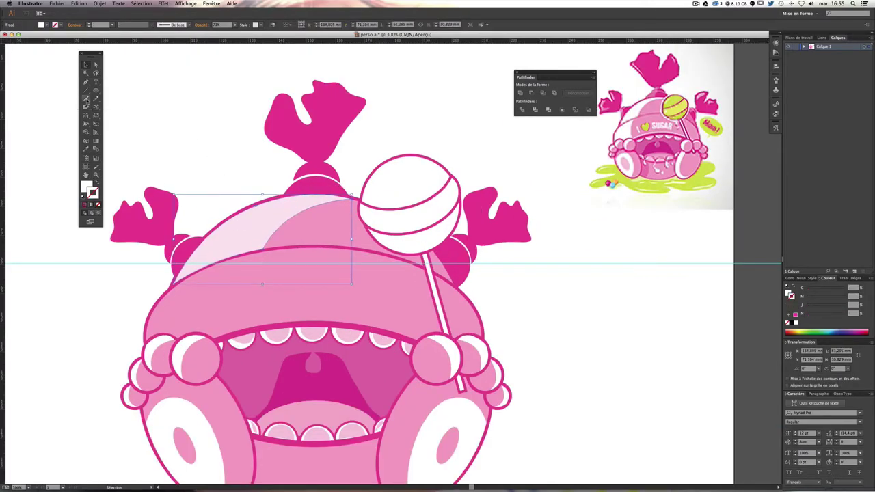
left_click(86, 82)
scroll(278, 255, "down", 2)
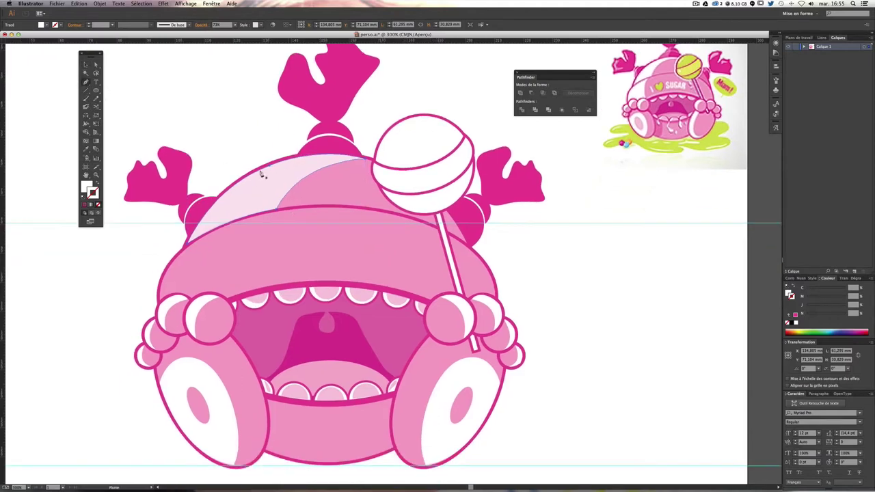
left_click(77, 264)
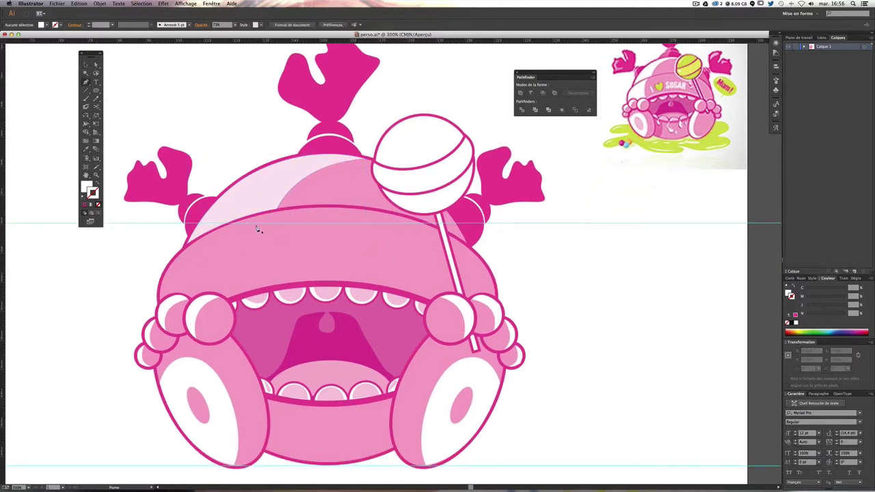
left_click(266, 216)
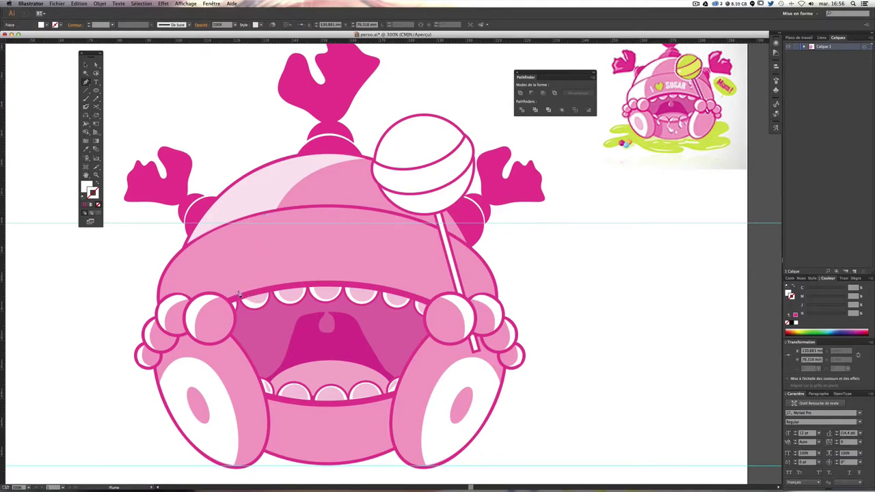
left_click_drag(237, 296, 254, 335)
key("ctrl+plus")
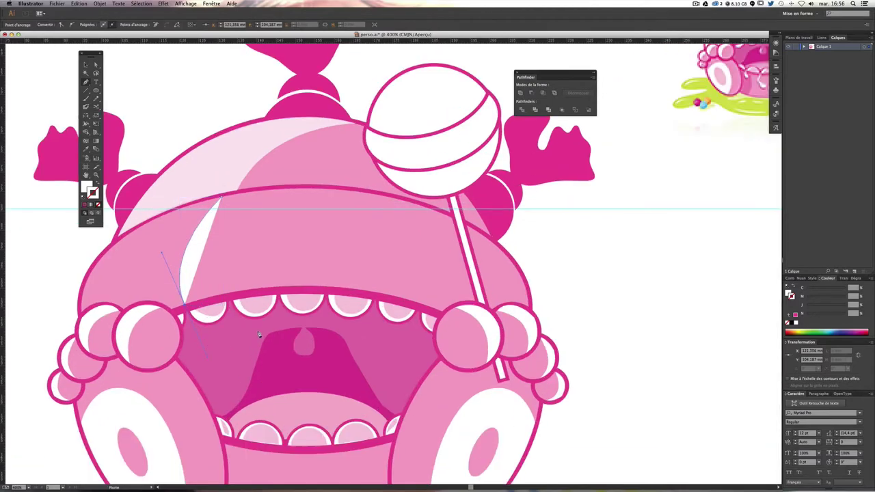
left_click_drag(206, 274, 288, 264)
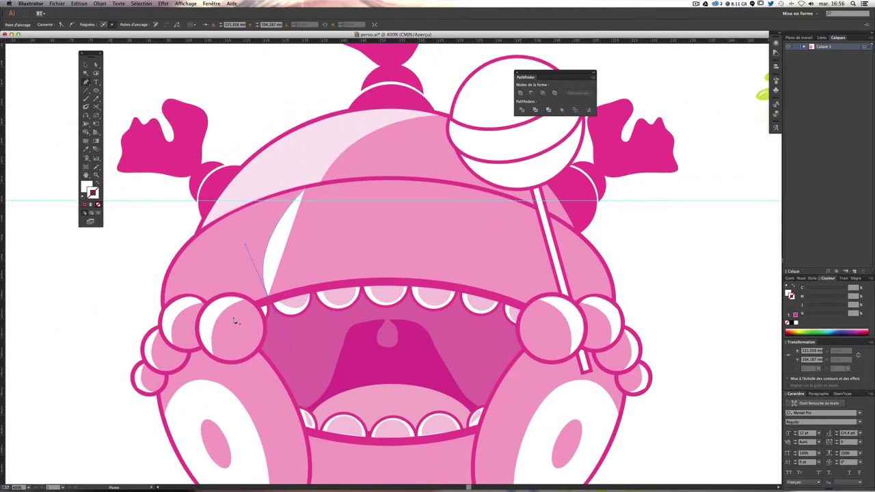
left_click_drag(171, 320, 172, 322)
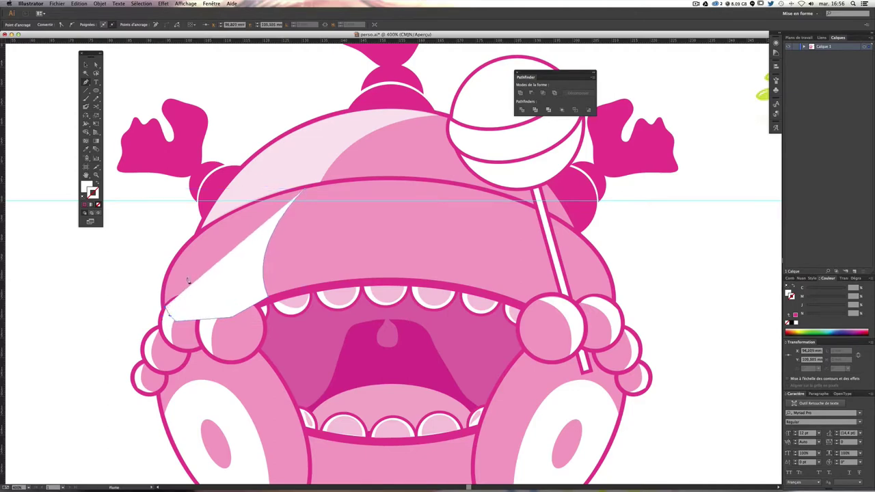
left_click_drag(306, 192, 461, 153)
Step: Bring the left-hand finger balls in front of the new highlight
left_click(85, 65)
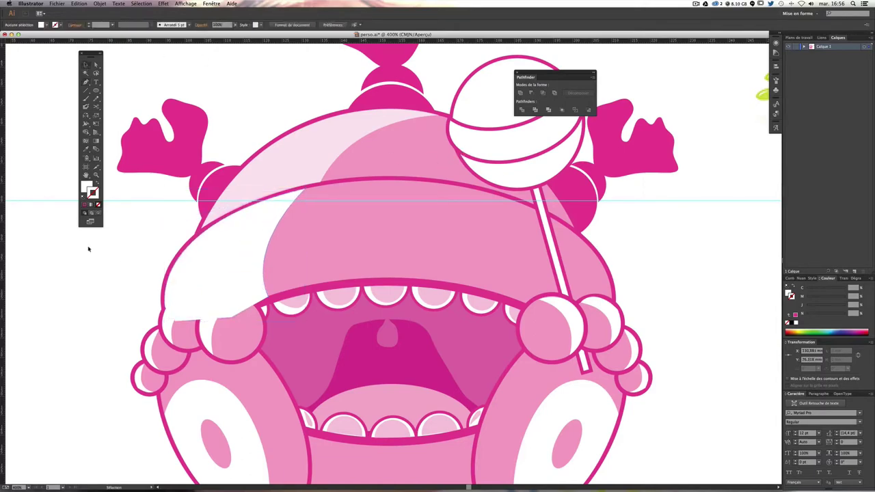
left_click(202, 333)
left_click(166, 328, "shift")
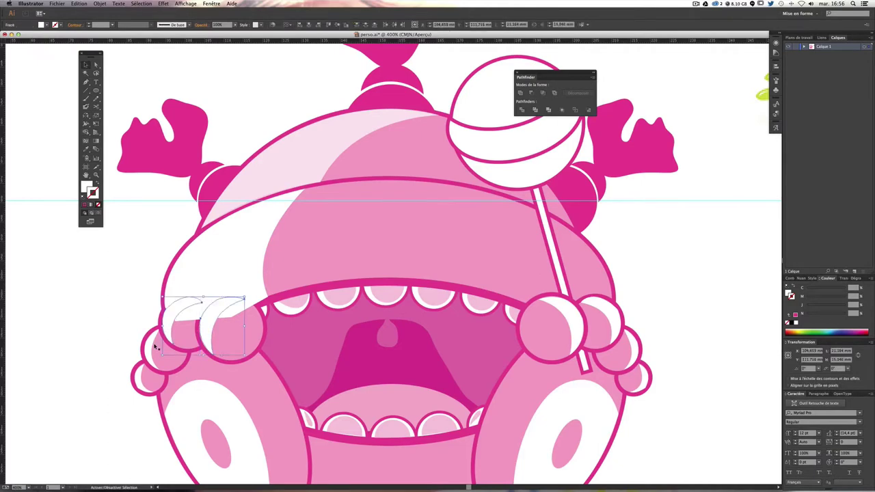
left_click(152, 347, "shift")
left_click(151, 374, "shift")
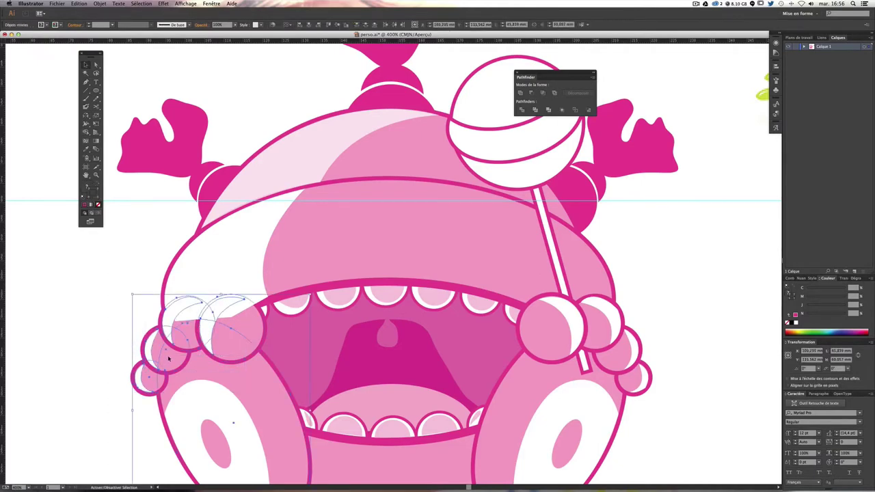
left_click(100, 4)
mouse_move(111, 18)
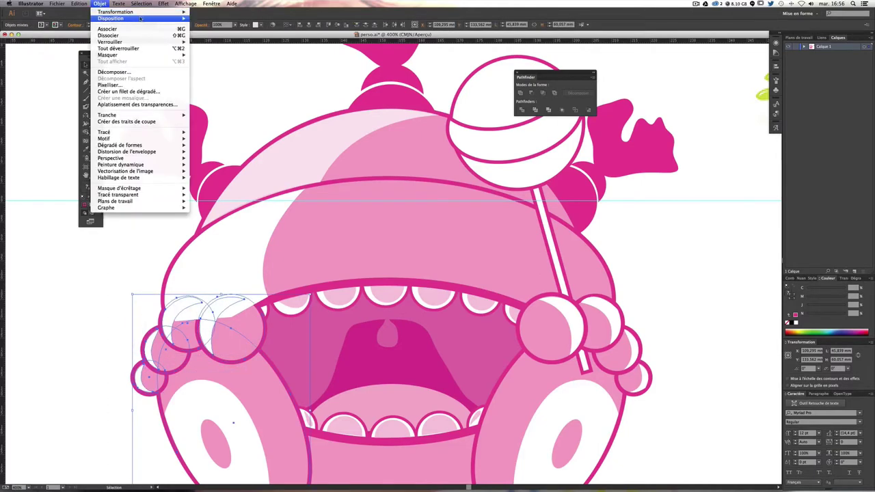
left_click(205, 19)
left_click(30, 243)
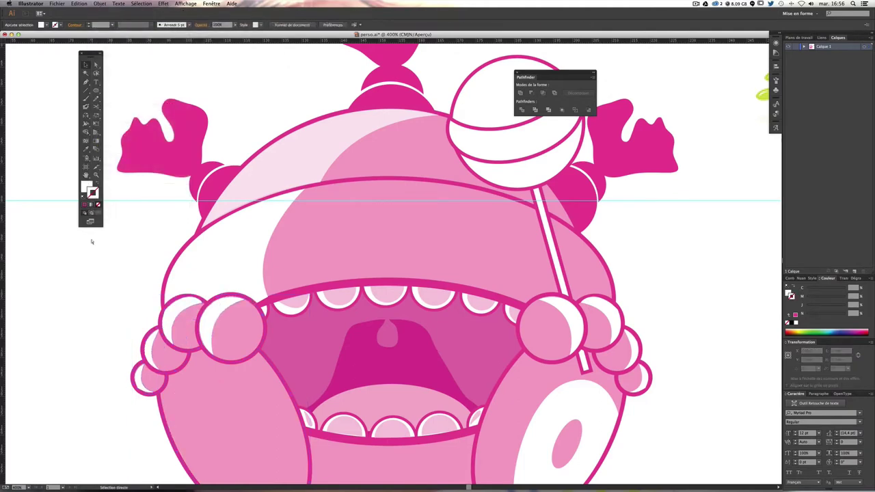
Step: Select the hat highlight and open its opacity values in Transparency
key("super+minus")
key("super+minus")
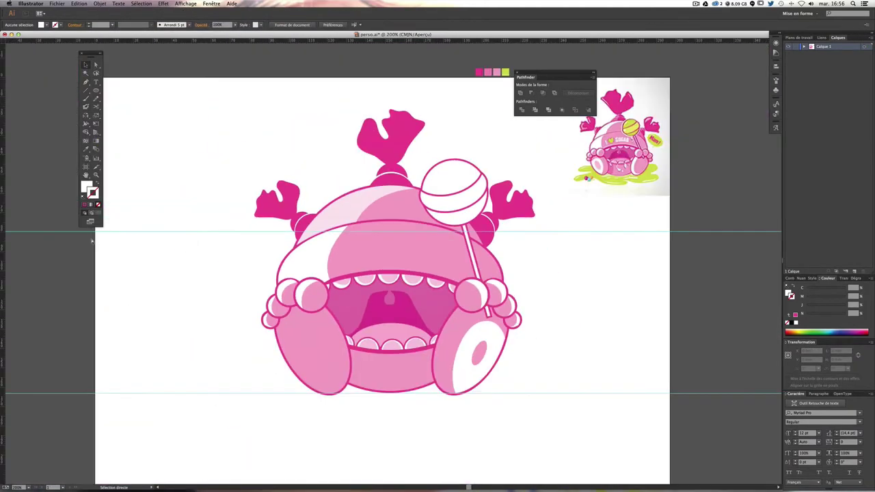
key("super+minus")
key("super+equal")
left_click(298, 257)
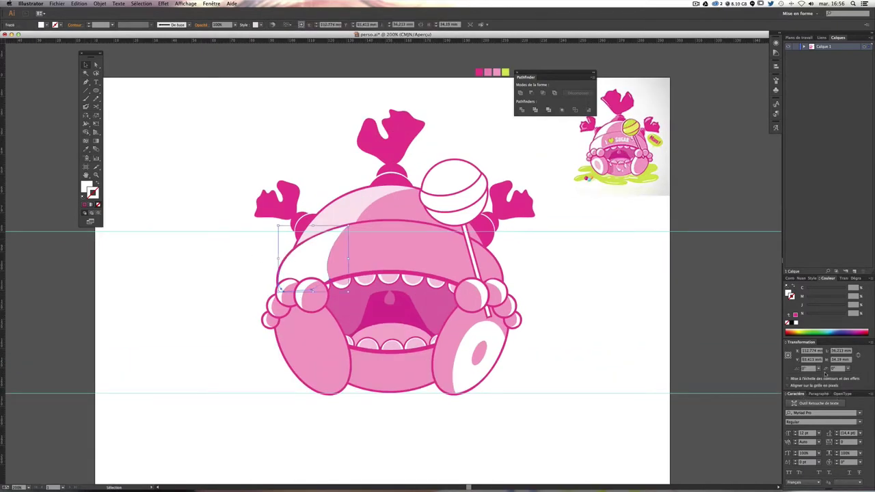
left_click(843, 278)
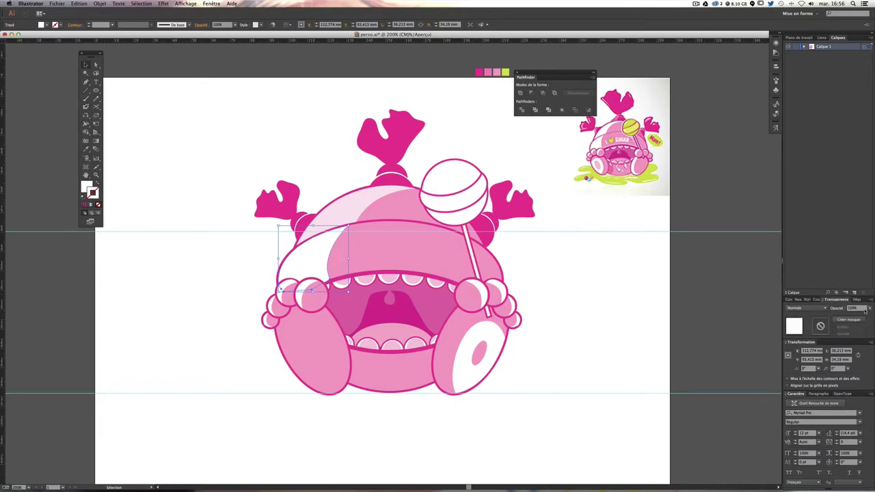
left_click(868, 310)
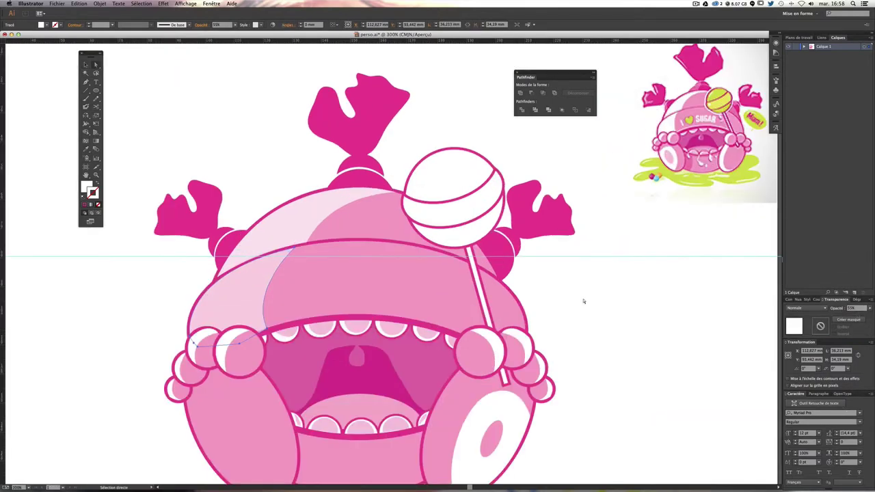
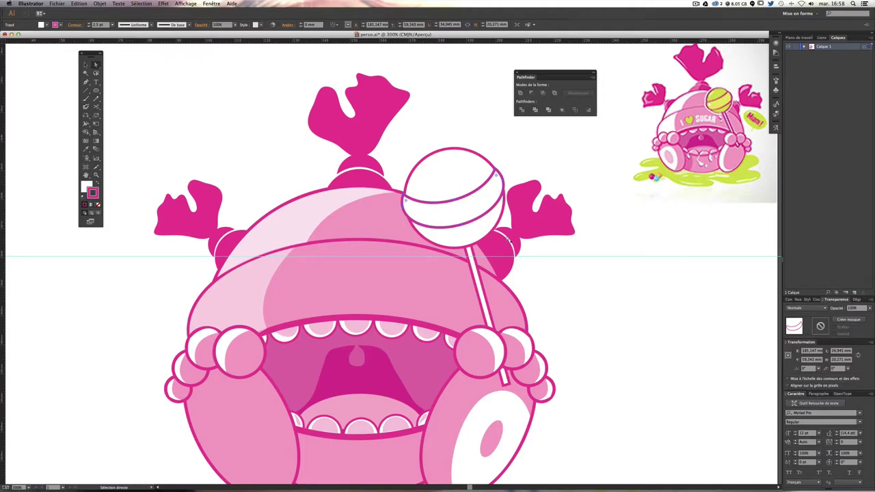
Step: Sample the reference lime green onto the lollipop and a lighter green onto its band
left_click_drag(466, 163, 378, 303)
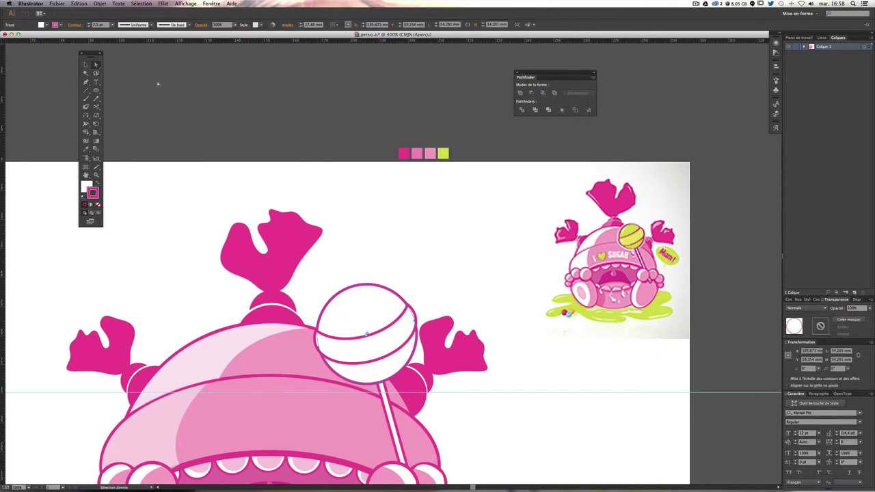
key("i")
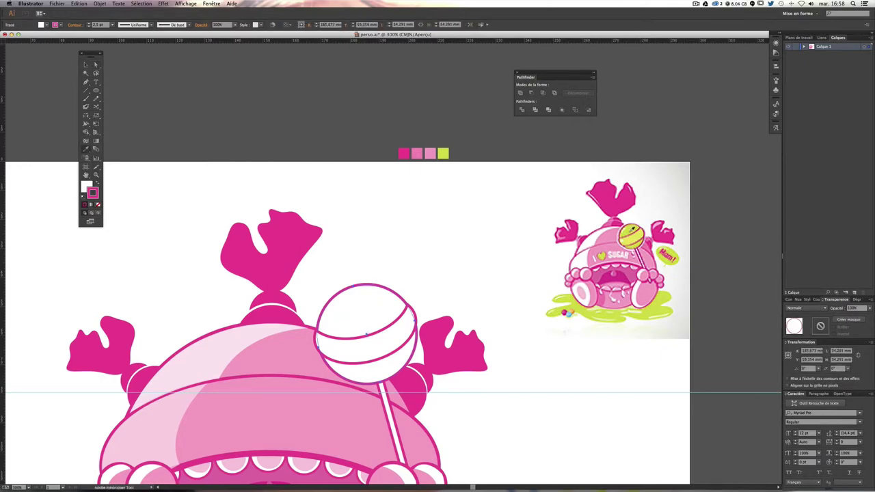
left_click(581, 311)
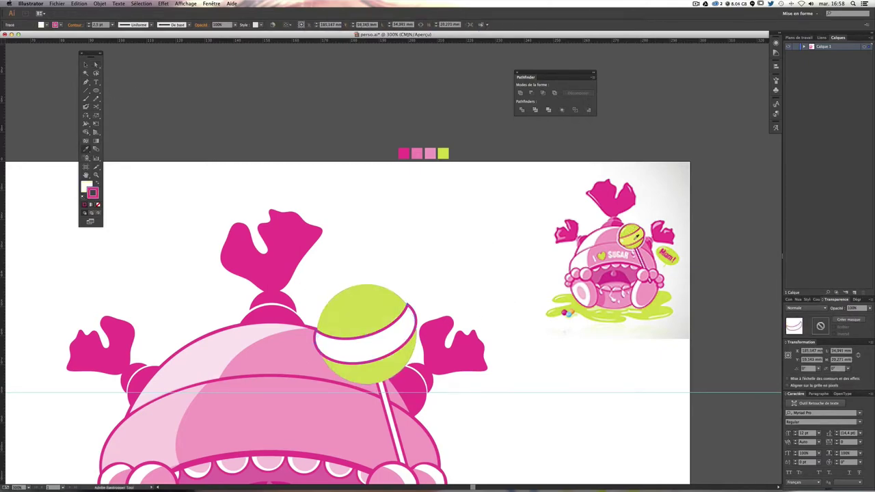
left_click(565, 309)
key("super+shift+a")
Step: Set the lollipop band's stroke colour to pink
scroll(441, 236, "down", 5)
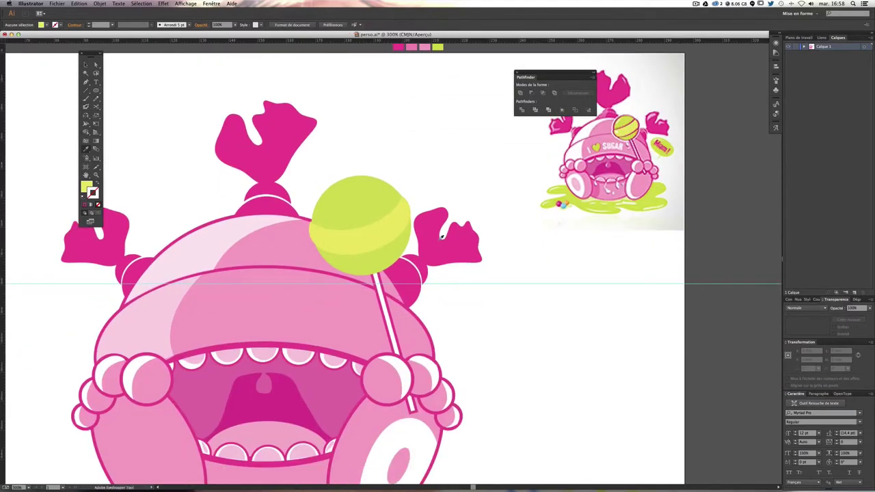
key("a")
left_click(343, 239)
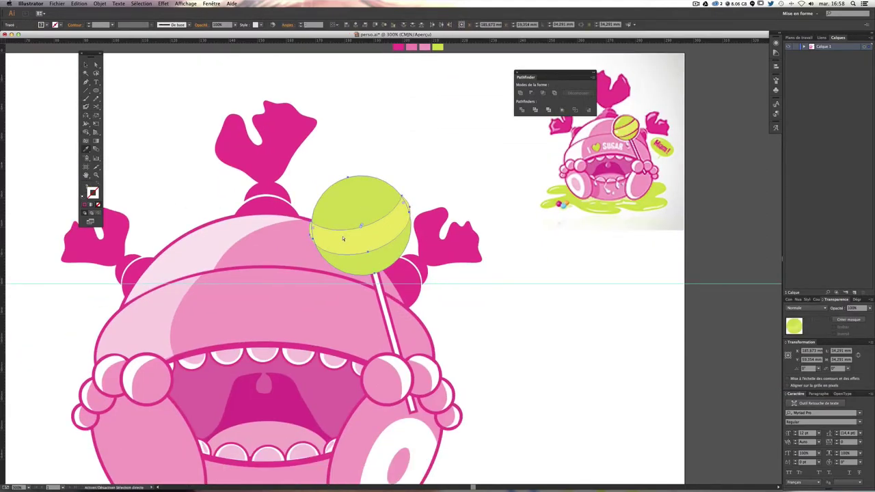
double_click(92, 194)
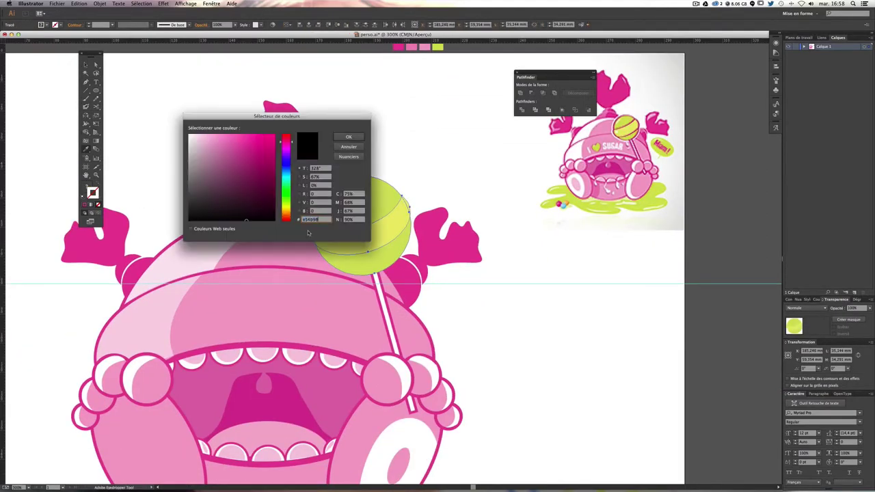
key("Return")
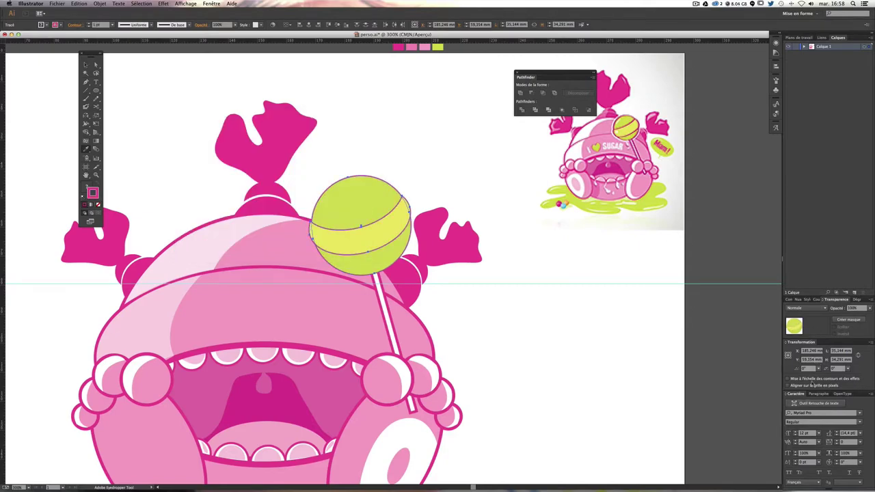
Step: Raise the stroke weight of the lollipop outline and band strokes
left_click(797, 300)
left_click(790, 279)
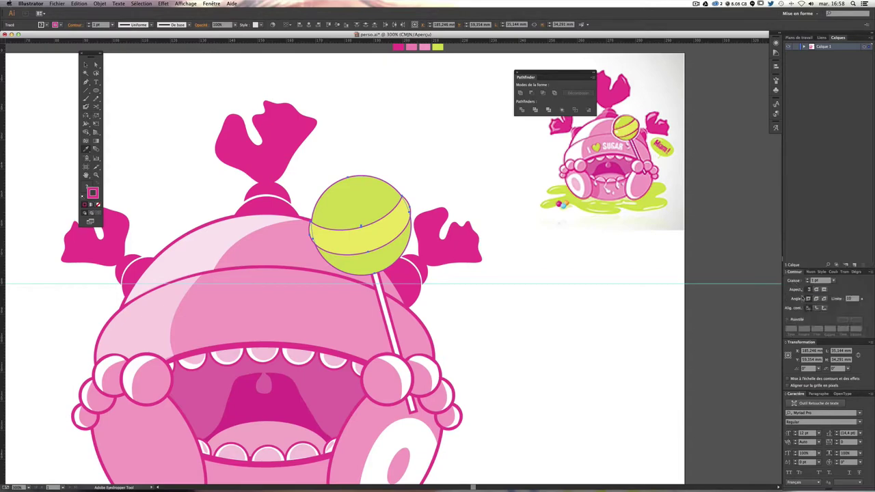
left_click(808, 280)
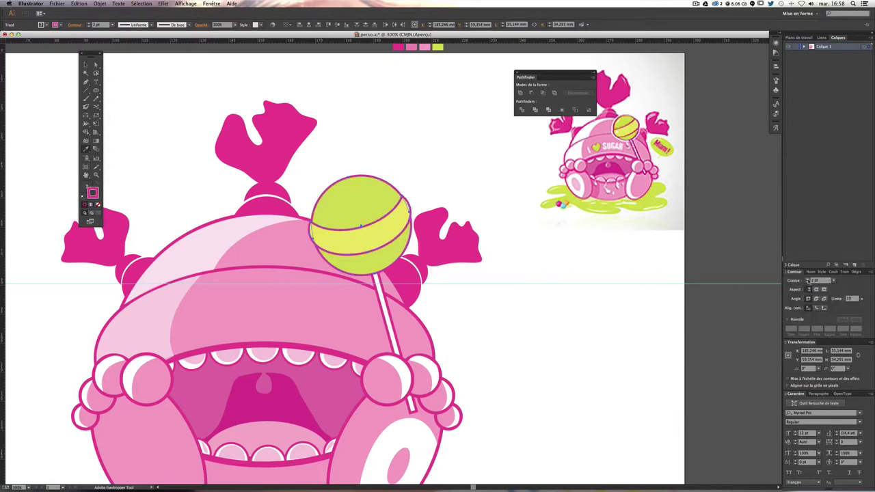
left_click(808, 280)
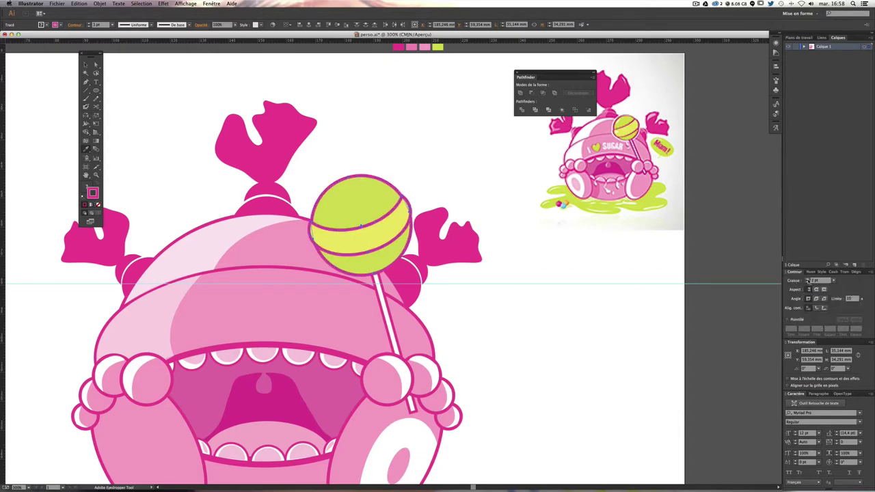
Step: Check the finished lollipop by selecting it, deselecting it and zooming in and out
key("a")
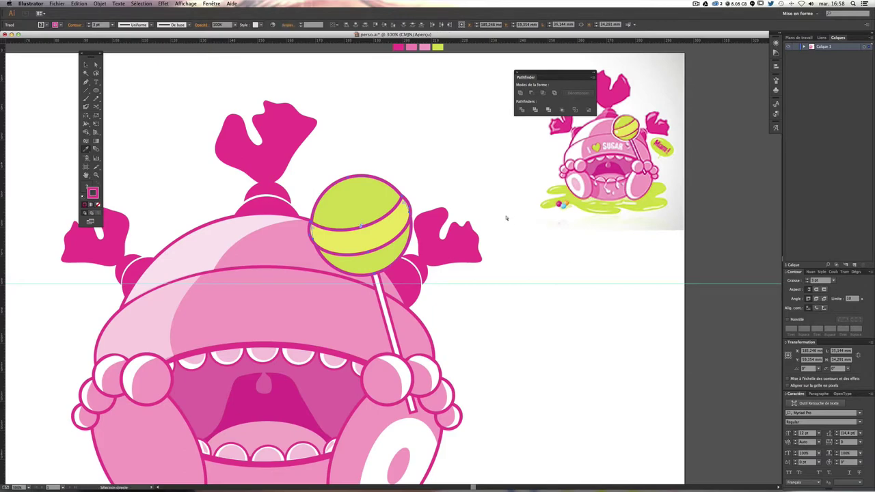
left_click(371, 226)
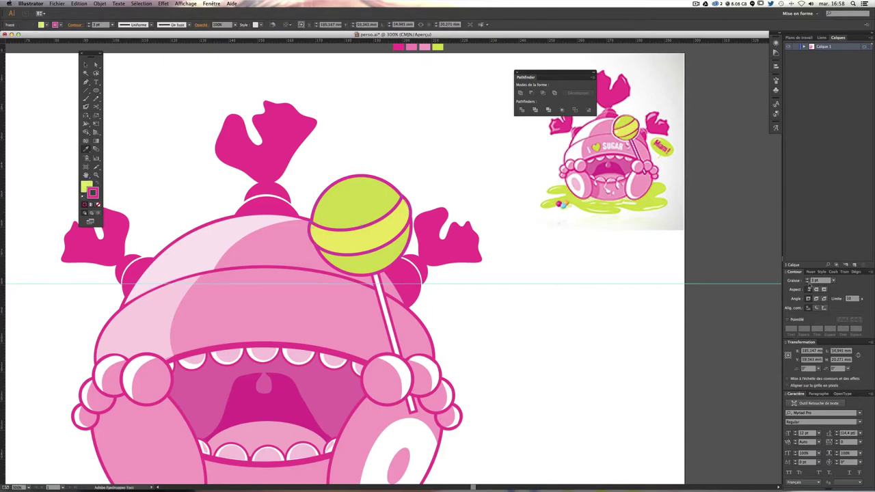
left_click(654, 327)
key("ctrl+plus")
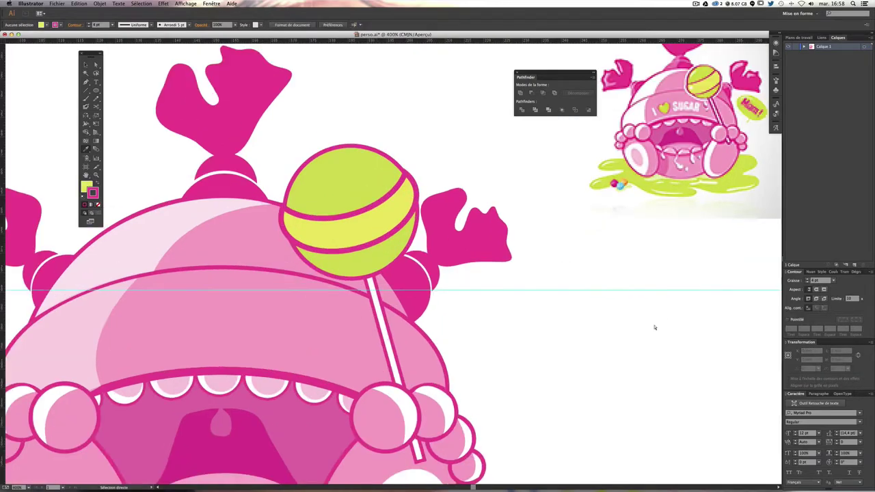
key("ctrl+minus")
key("ctrl+minus")
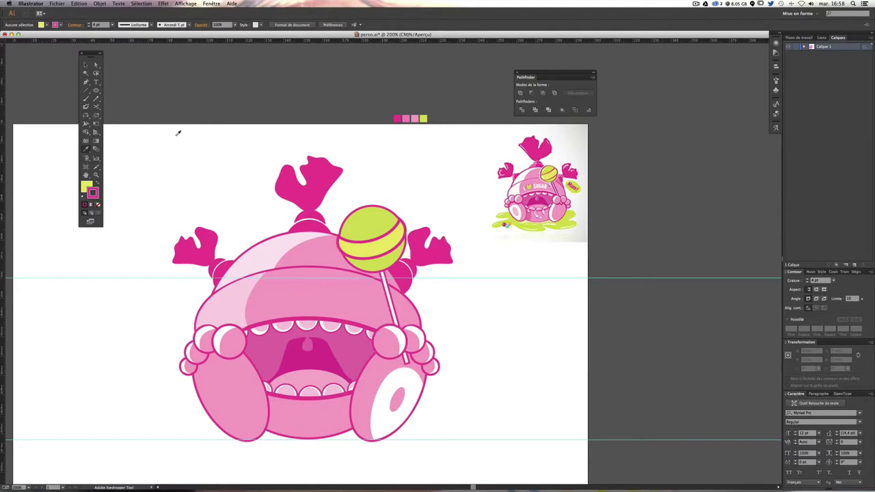
Step: Try dragging the left arm group outward, then undo the move
left_click(85, 64)
scroll(393, 278, "down", 1)
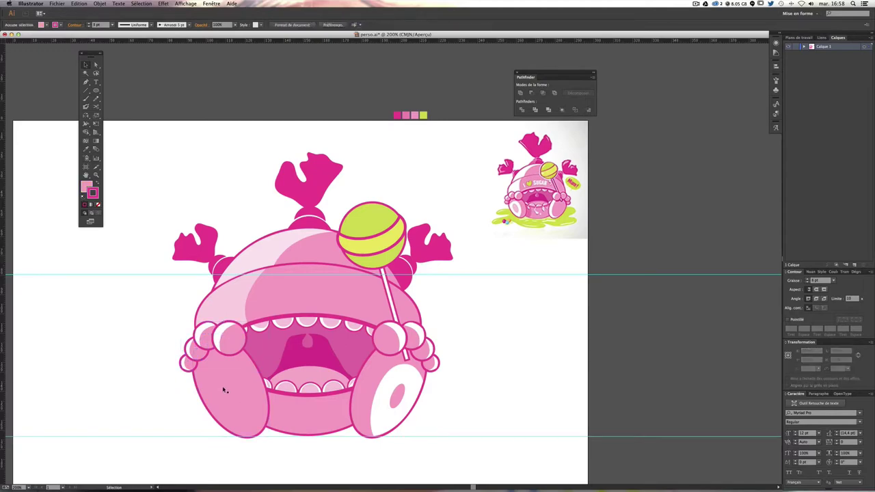
left_click_drag(222, 388, 132, 398)
key("a")
key("ctrl+z")
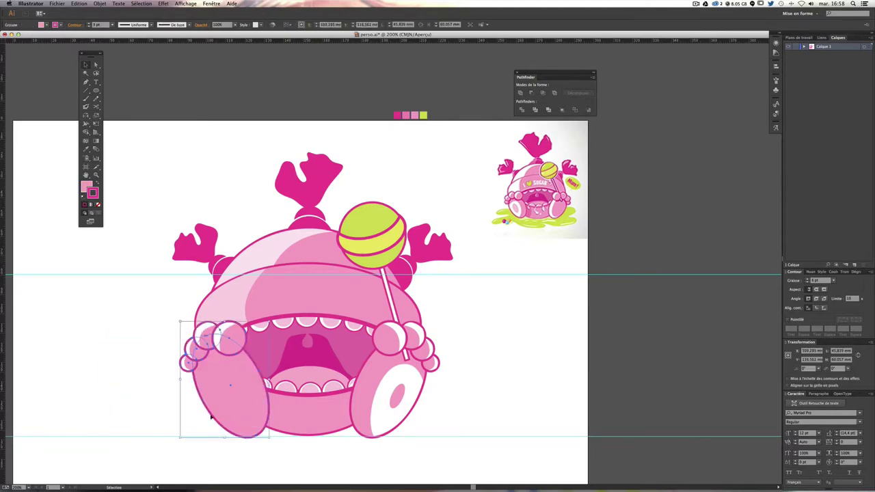
Step: Bring the lower-left limb's body path to the front via Arrange, then deselect
left_click(168, 409)
left_click(226, 407)
left_click(251, 397)
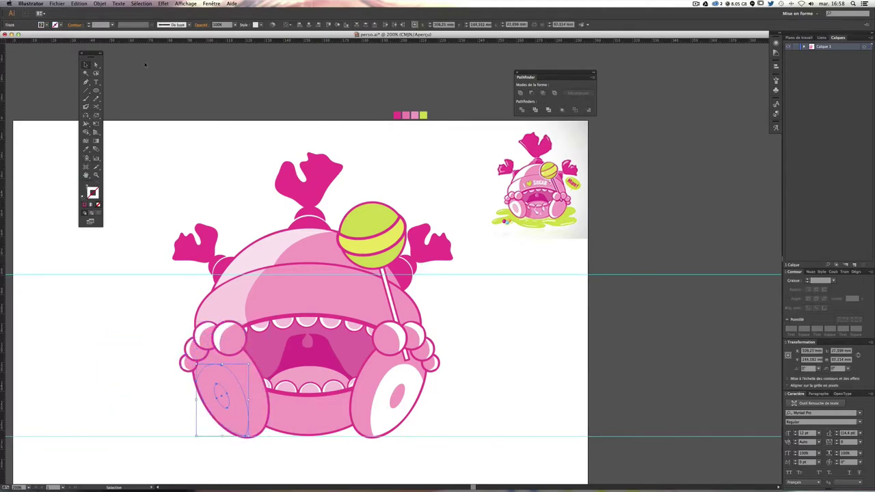
left_click(100, 4)
mouse_move(111, 19)
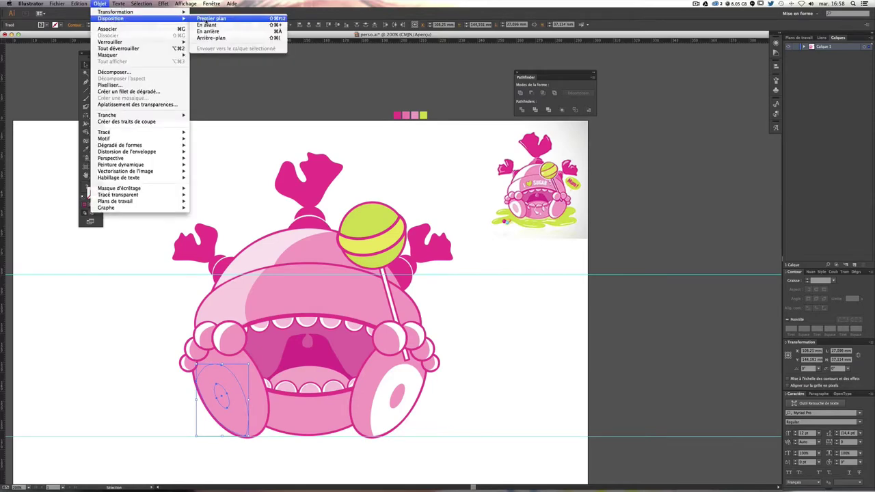
left_click(206, 20)
left_click(123, 352)
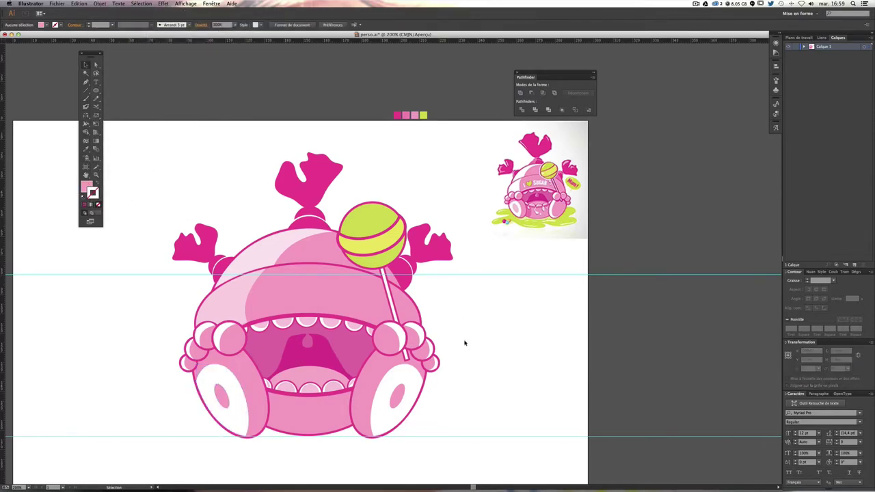
scroll(464, 342, "up", 1)
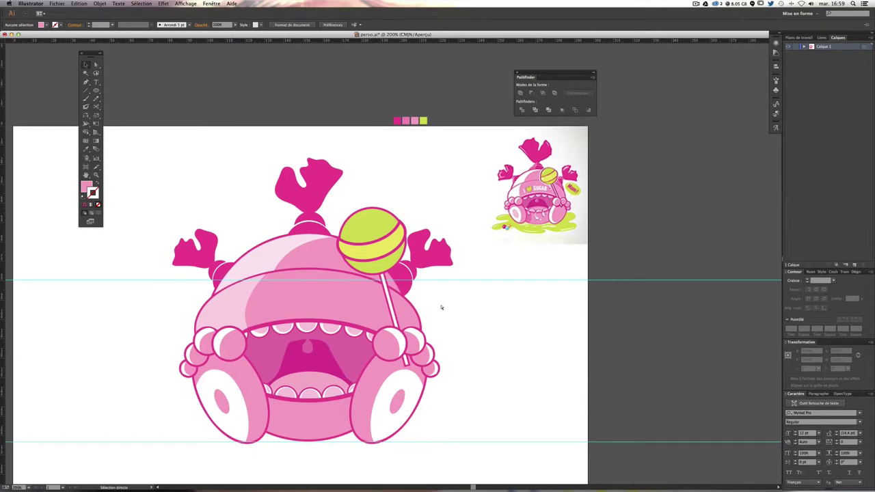
key("ctrl+plus")
Step: Paint a white brush highlight along the upper-left hand's left edge
left_click_drag(413, 312, 583, 348)
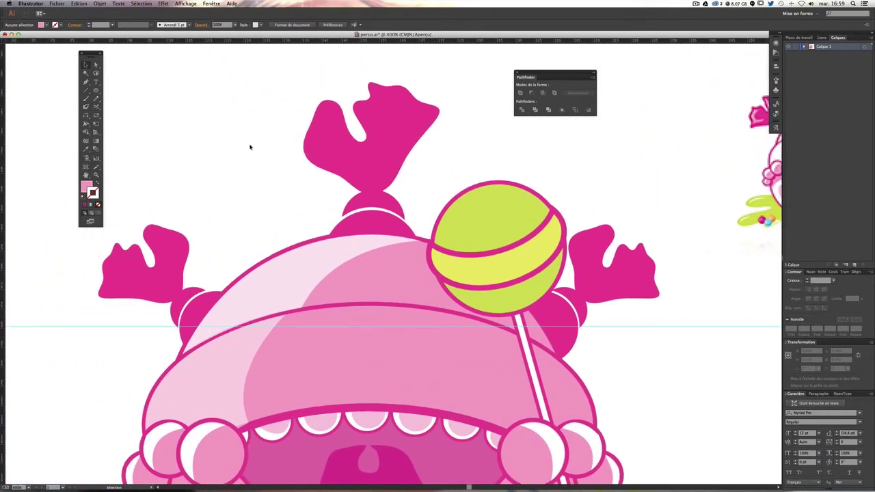
left_click_drag(420, 355, 191, 234)
key("b")
scroll(214, 263, "down", 3)
scroll(205, 256, "left", 3)
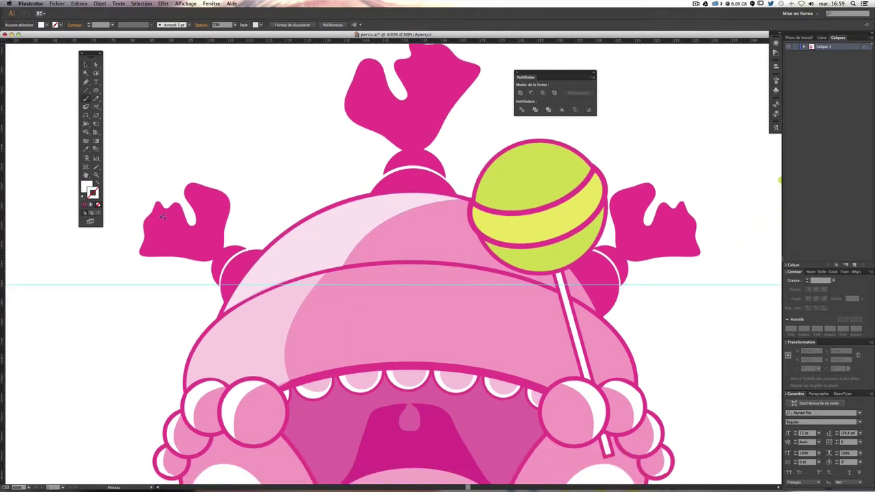
mouse_move(162, 216)
left_mouse_down()
mouse_move(147, 229)
mouse_move(146, 251)
mouse_move(157, 207)
left_mouse_up()
Step: Set the white highlight stroke's opacity to about 53% in the Transparency panel
key("super+shift+a")
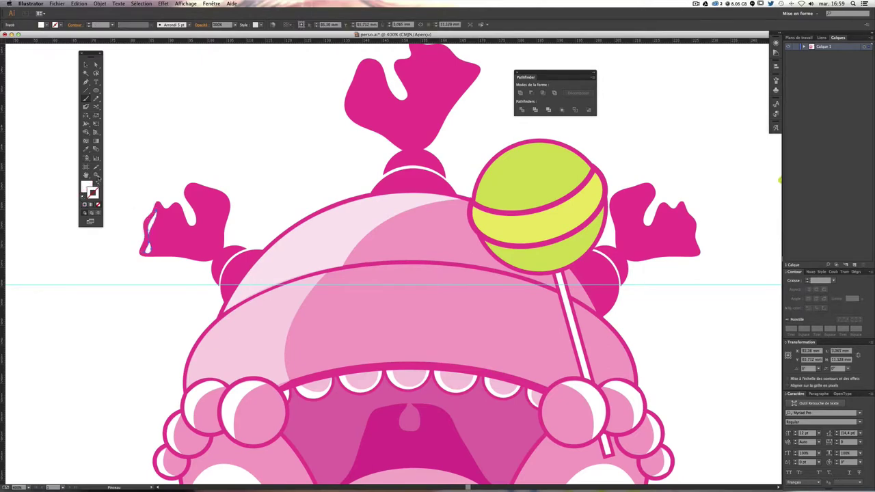
left_click(86, 64)
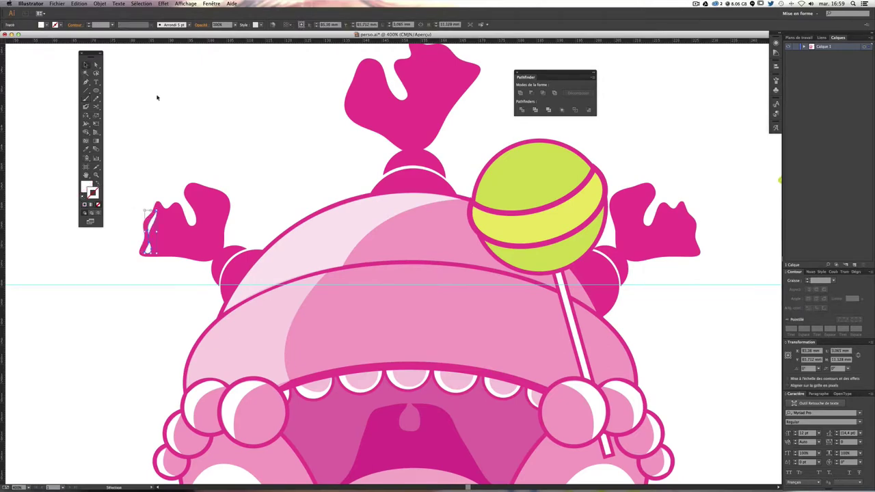
left_click(153, 222)
left_click(851, 272)
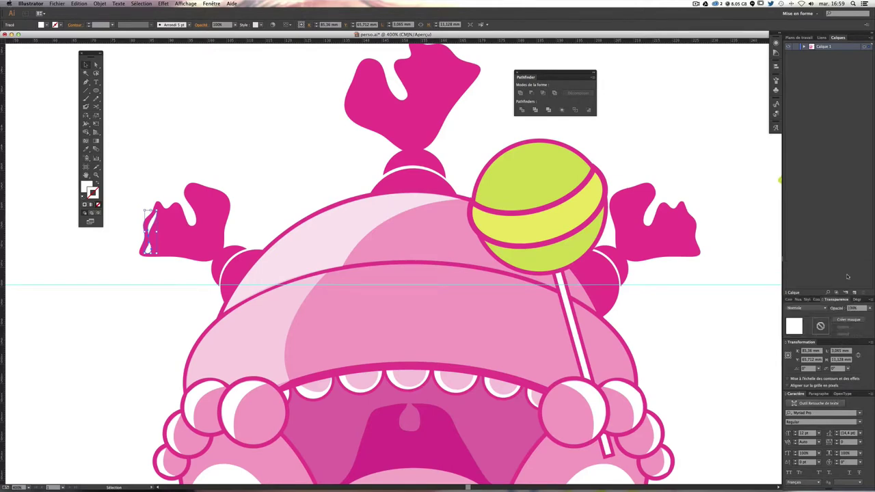
left_click_drag(869, 308, 857, 315)
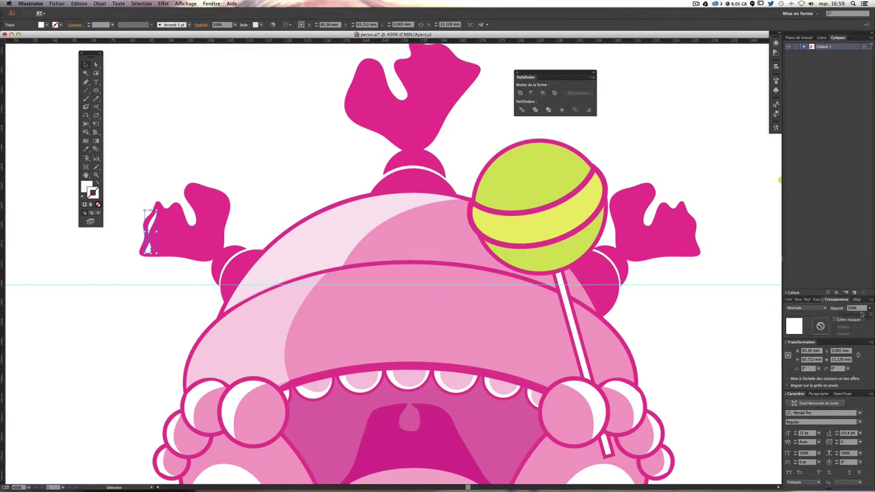
left_click(758, 148)
key("ctrl+0")
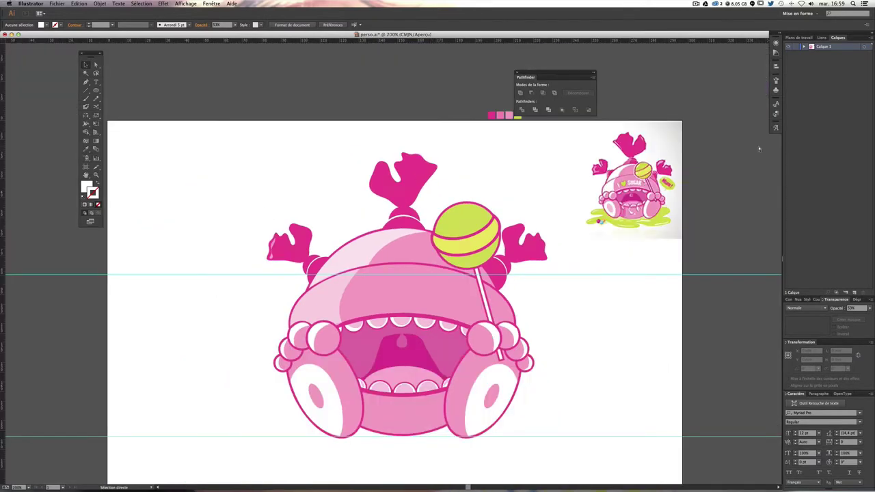
key("ctrl+plus")
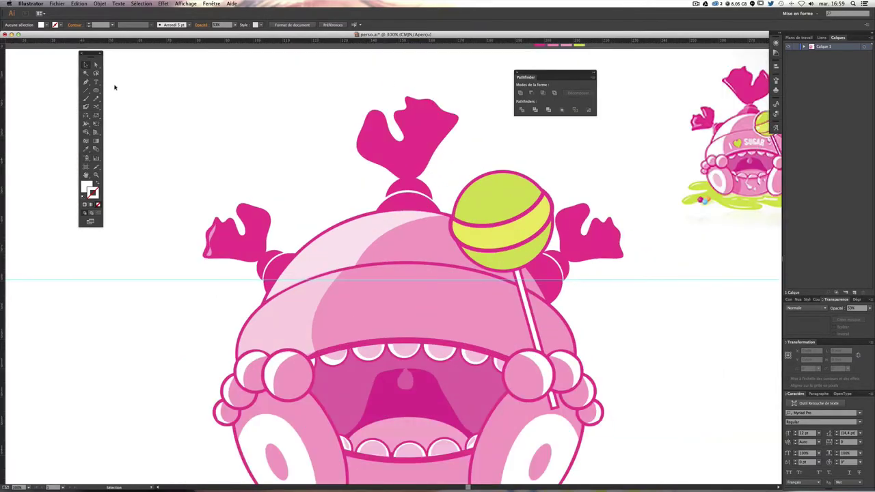
Step: Paint a white highlight on the pink dome, swap its fill and stroke, and shrink it
left_click(86, 98)
mouse_move(367, 236)
left_mouse_down()
mouse_move(351, 279)
mouse_move(373, 234)
left_mouse_up()
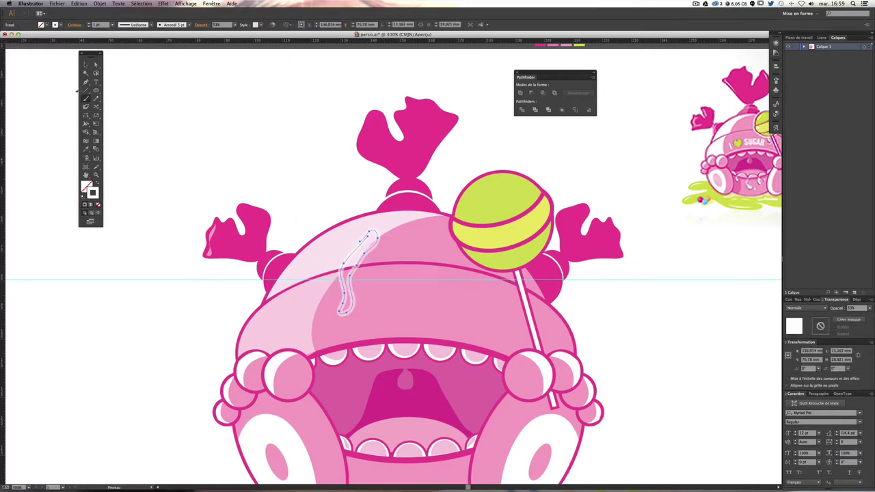
left_click(99, 185)
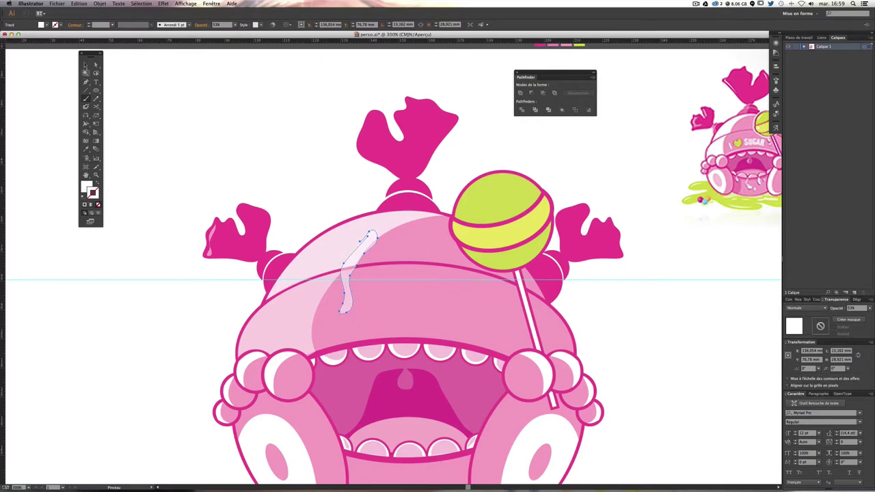
left_click(86, 64)
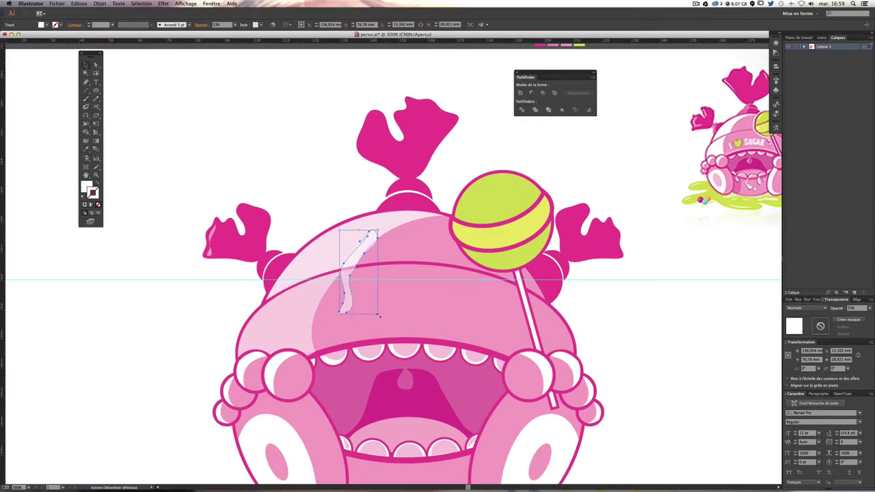
left_click_drag(379, 315, 350, 254)
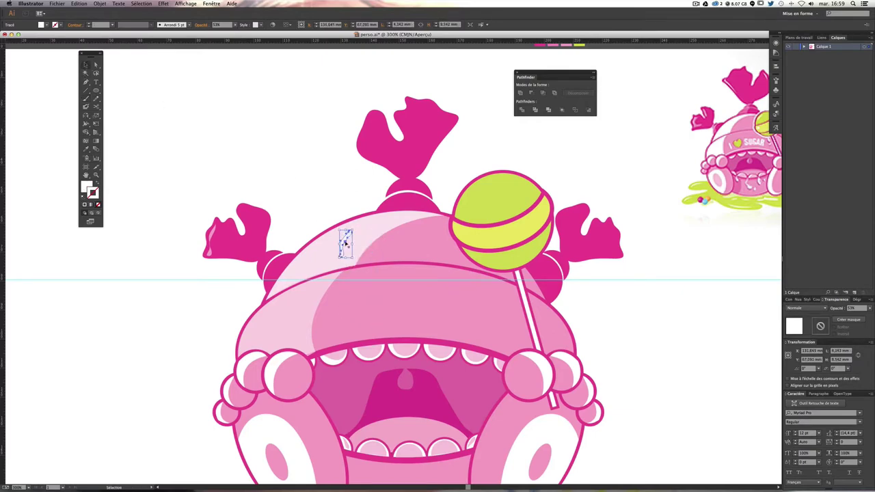
Step: Move the small highlight onto the left tuft and rotate it to follow the edge
left_click_drag(260, 234, 267, 248)
left_click(267, 250)
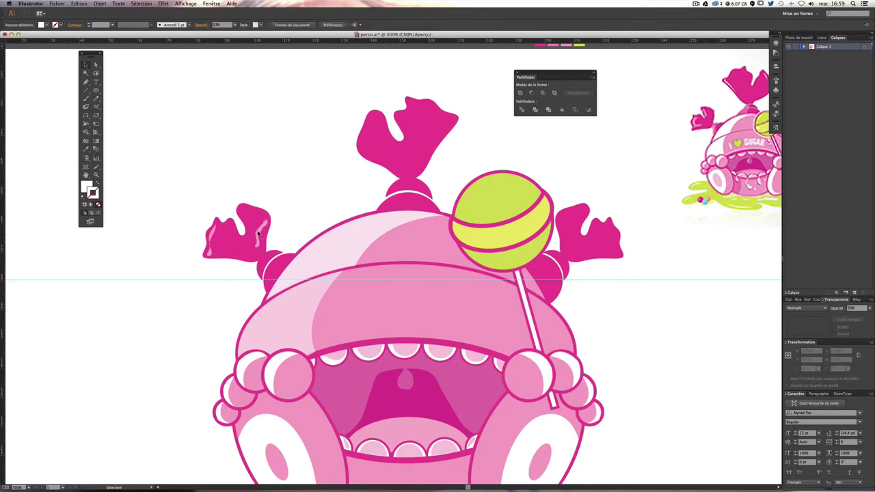
left_click(260, 234)
left_click_drag(267, 247, 267, 240)
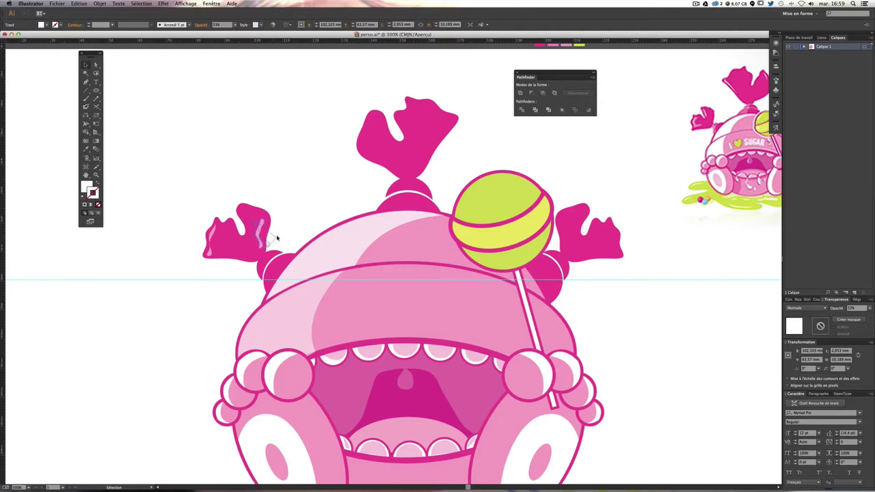
left_click_drag(258, 231, 236, 214)
left_click(259, 220, "shift")
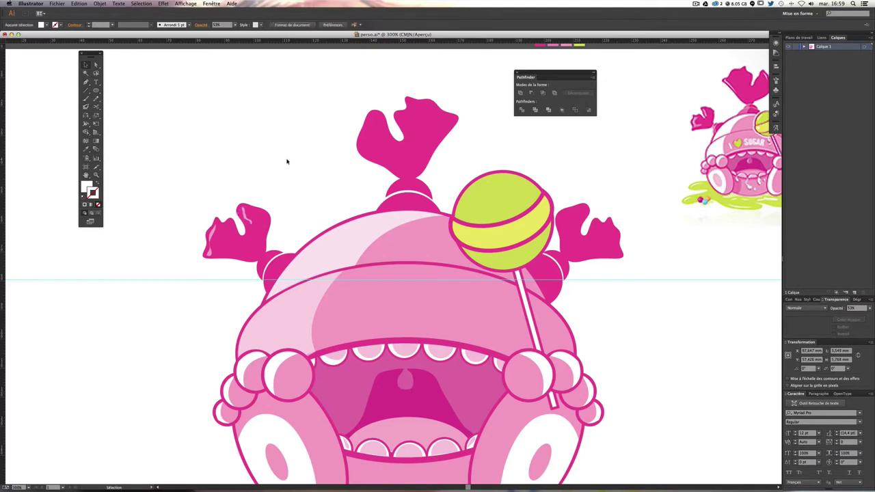
scroll(371, 179, "up", 2)
scroll(321, 205, "right", 3)
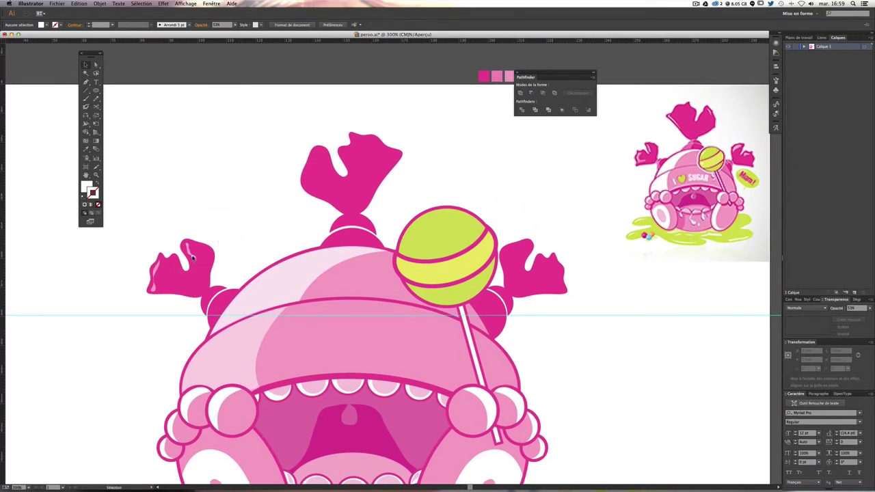
Step: Select the top tuft's existing highlight, undoing an accidental shift of the tuft
left_click(317, 177)
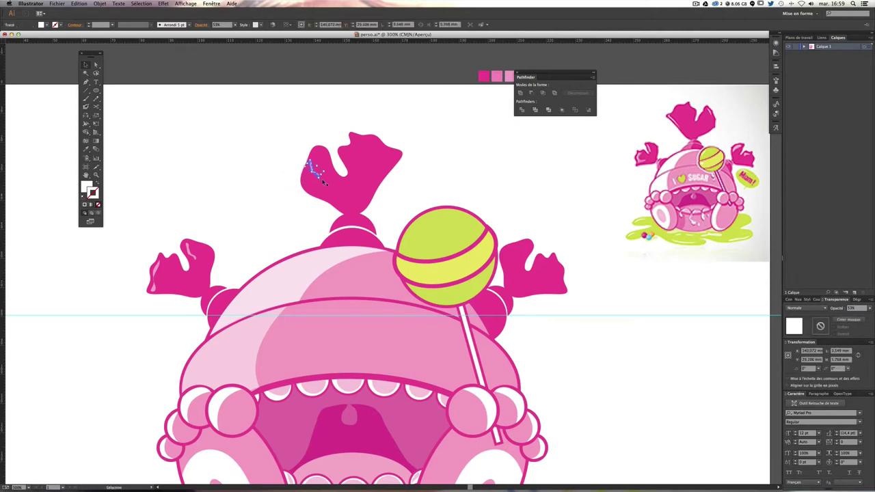
left_click(321, 180)
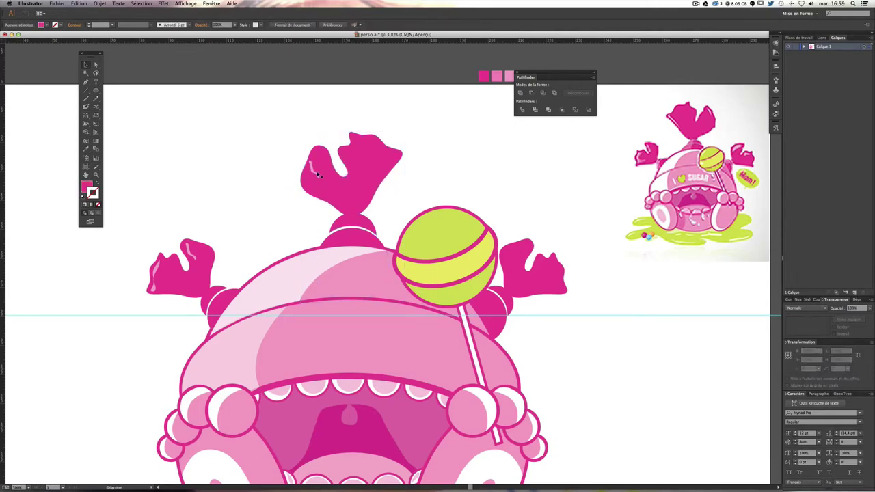
left_click(325, 182)
left_click(321, 180)
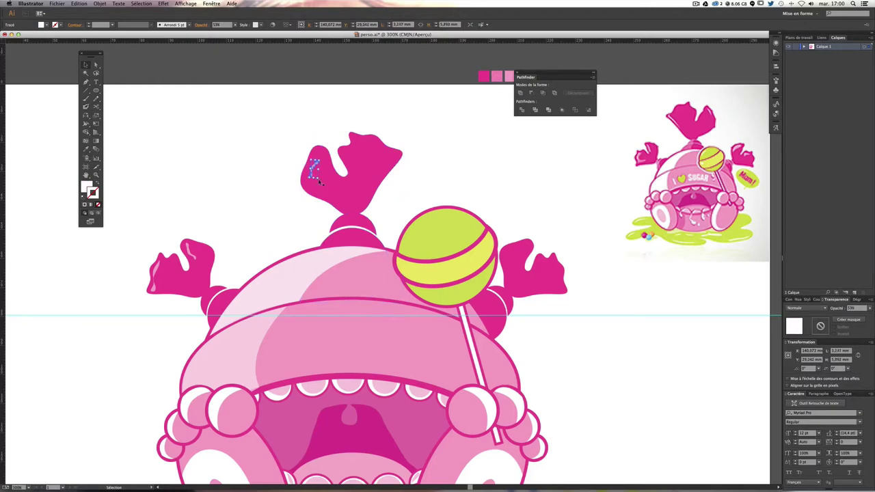
left_click_drag(320, 184, 331, 192)
key("a")
key("ctrl+z")
left_click(316, 165)
left_click(283, 160)
left_click(317, 158)
Step: Paint white gloss strokes along the top tuft's inner curve and tip
left_click(142, 145)
left_click(86, 98)
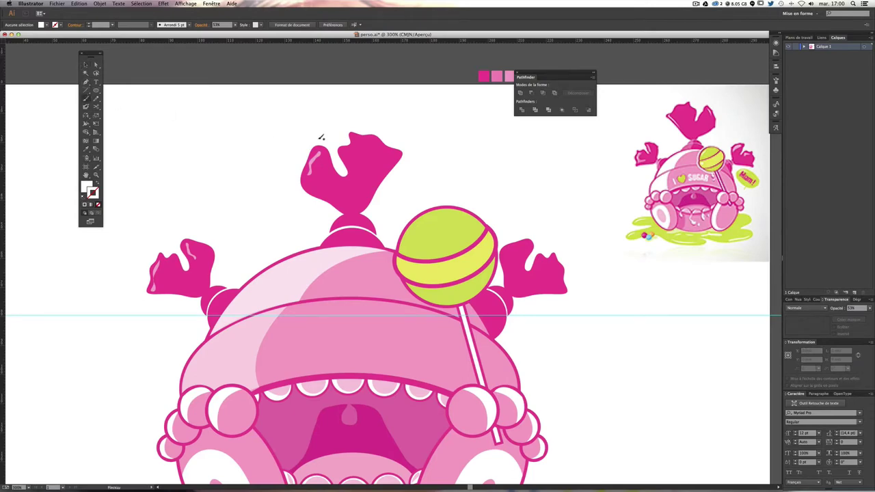
left_click_drag(353, 179, 357, 173)
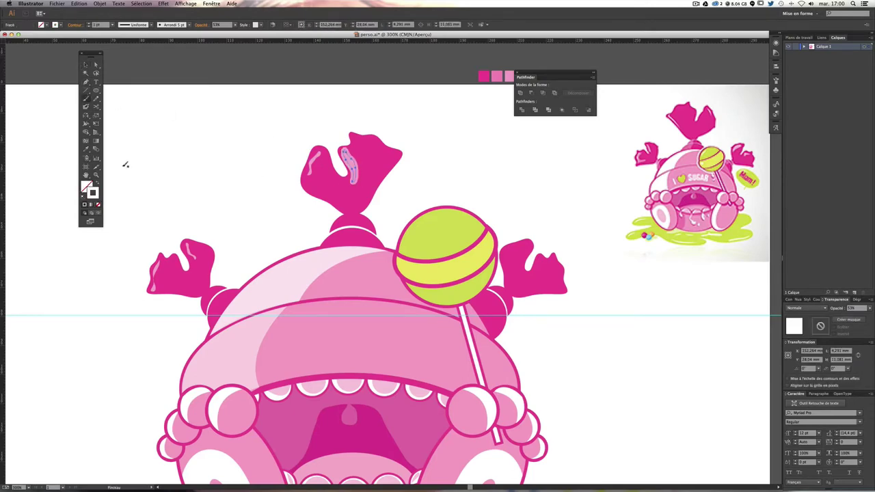
key("ctrl+shift+a")
key("v")
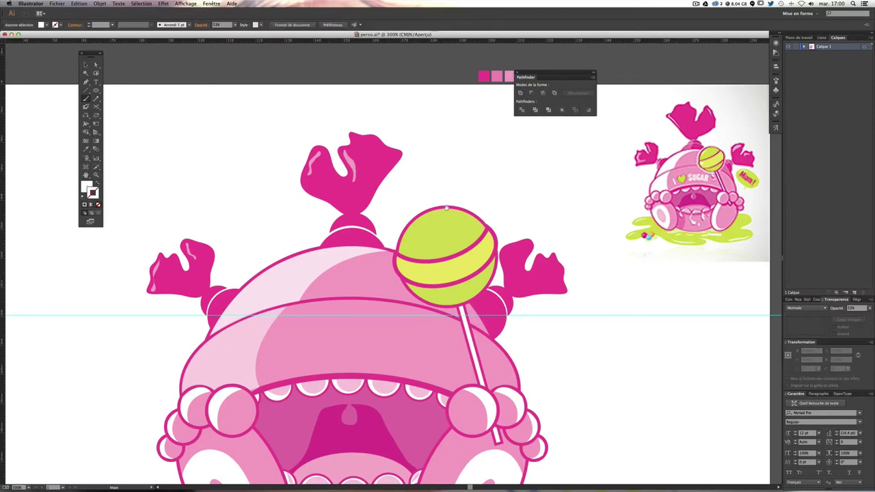
scroll(427, 157, "down", 3)
key("b")
left_click_drag(346, 83, 341, 82)
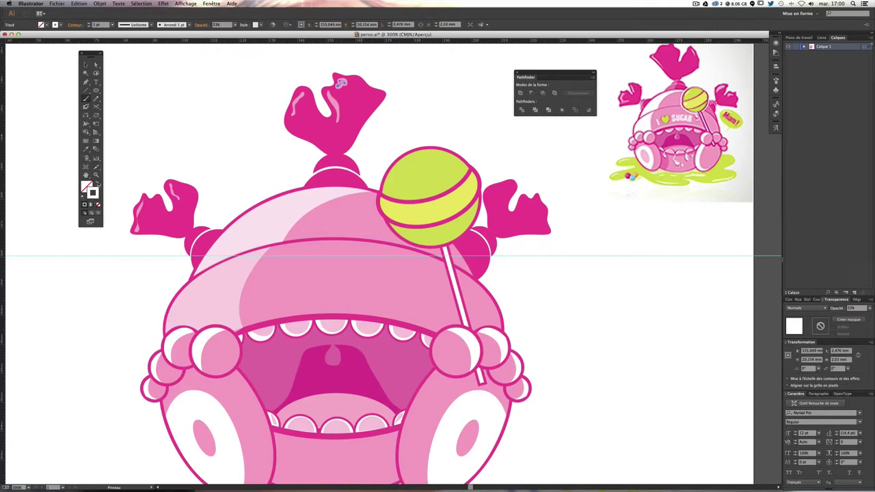
key("ctrl+shift+a")
left_click_drag(496, 262, 497, 280)
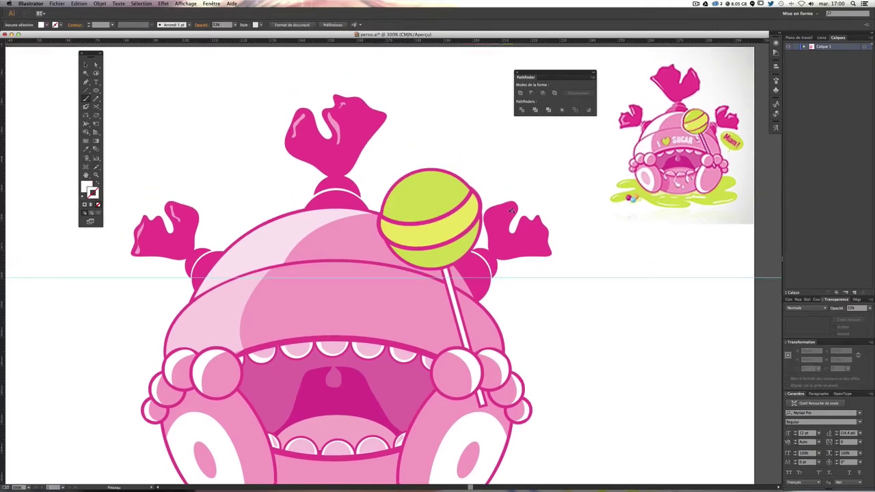
Step: Paint a white highlight along the right tuft's lower edge, undoing a stray stroke
left_click_drag(512, 210, 492, 217)
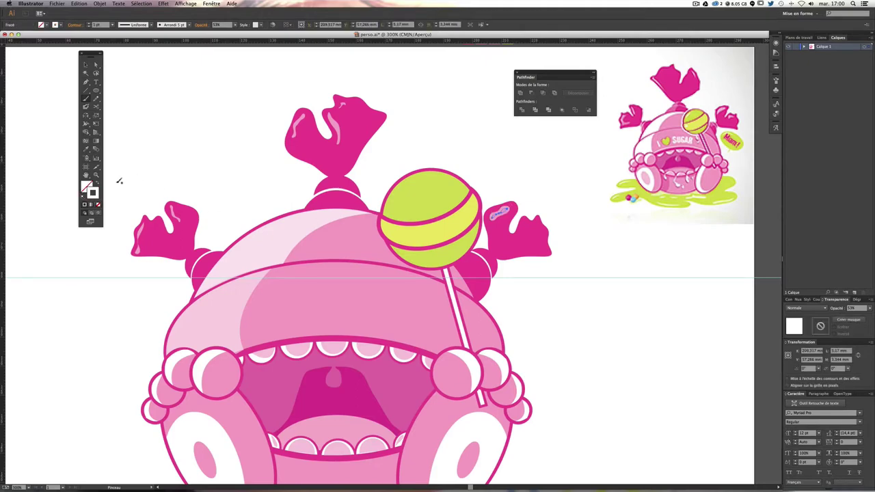
left_click(97, 184)
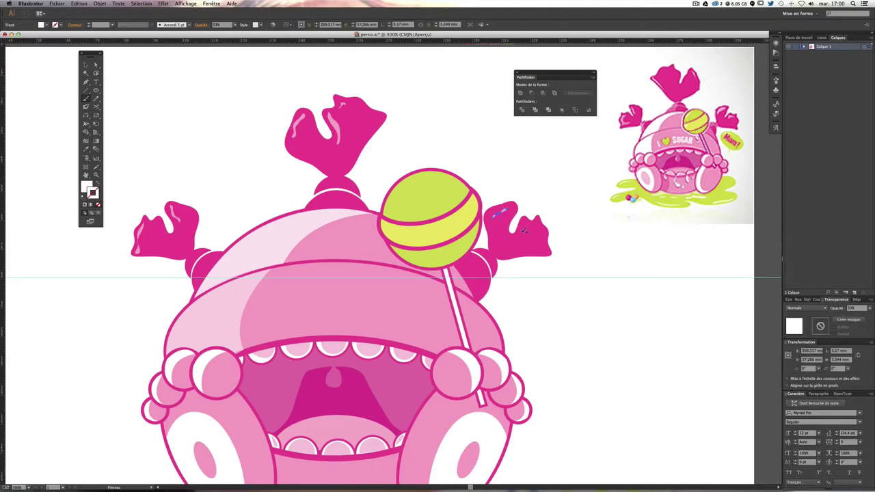
left_click_drag(523, 231, 526, 223)
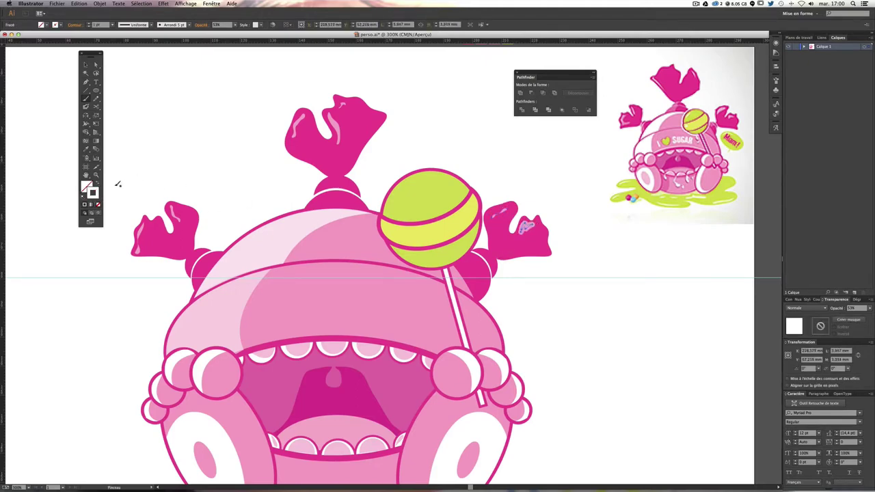
key("ctrl+z")
key("ctrl+z")
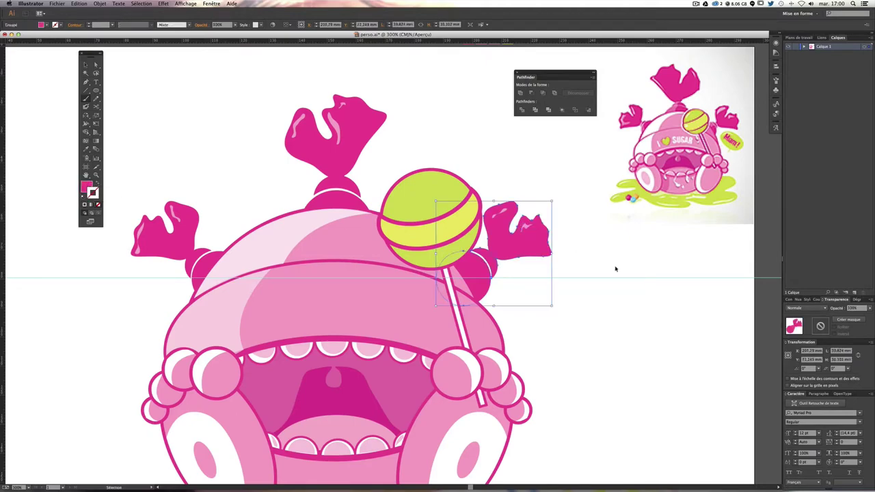
left_click(615, 269)
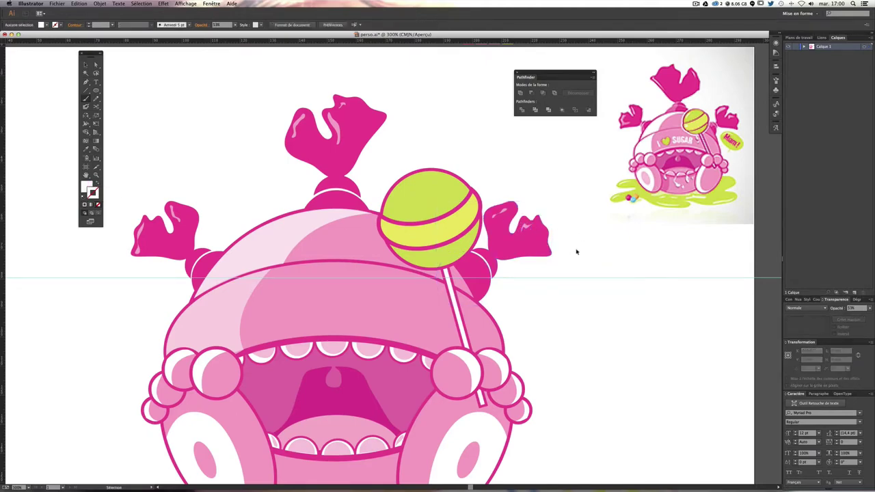
left_click_drag(552, 248, 540, 252)
left_click(532, 250)
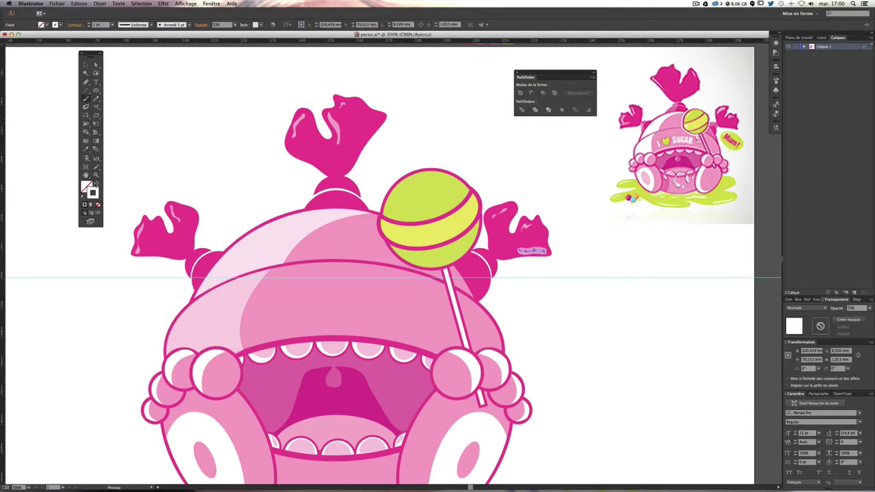
left_click(561, 324)
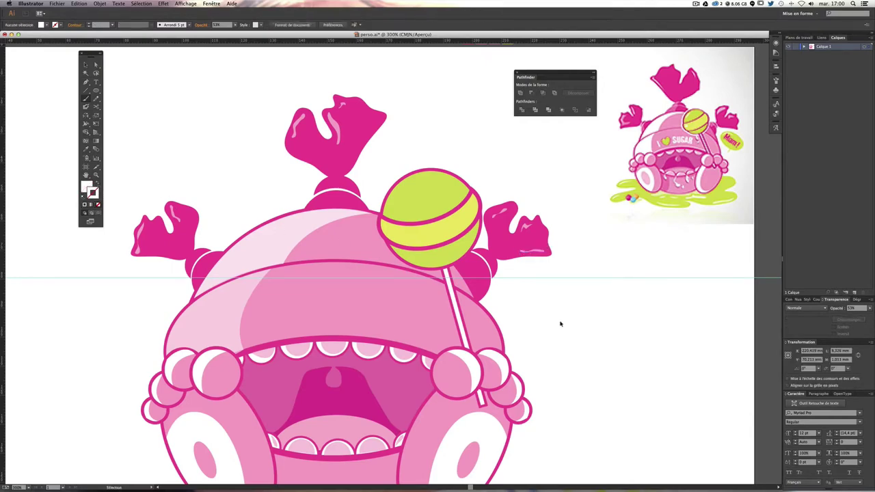
mouse_move(600, 342)
left_mouse_down()
mouse_move(608, 312)
mouse_move(542, 366)
left_mouse_up()
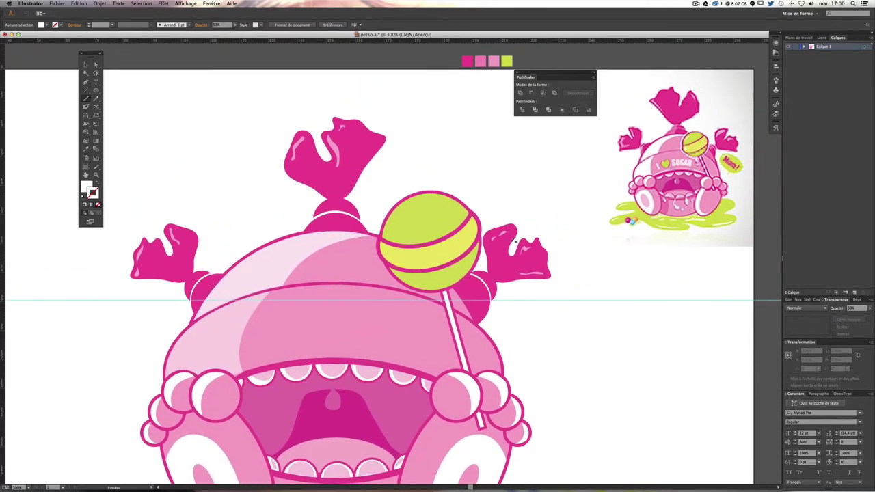
Step: Paint a white highlight on the lollipop's upper left and delete a stray scribble
left_click_drag(402, 217, 445, 205)
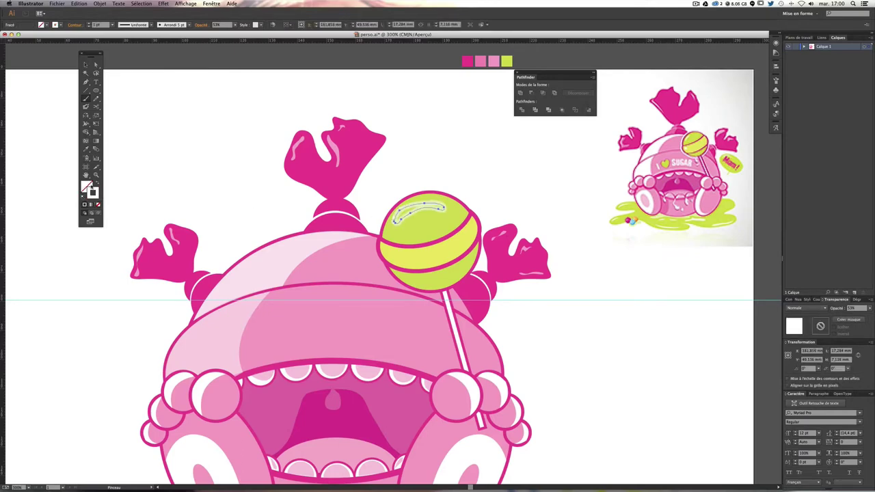
key("v")
left_click(585, 252)
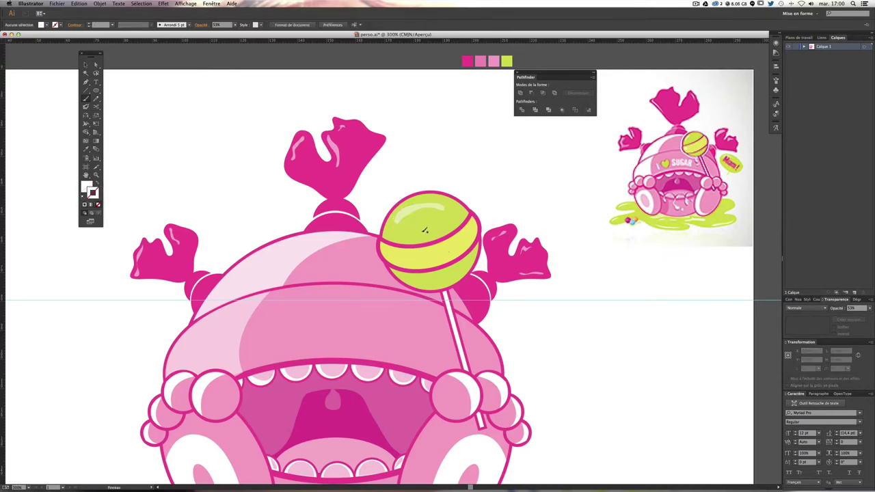
left_click_drag(400, 259, 385, 255)
left_click(99, 181)
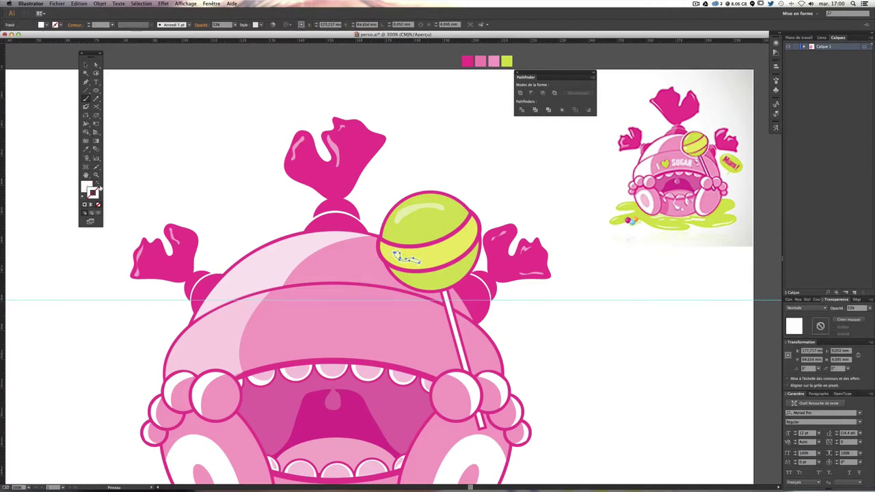
key("Delete")
Step: Add another gloss stroke on the lollipop, then pan to reveal the swatch row
left_click_drag(412, 323, 432, 258)
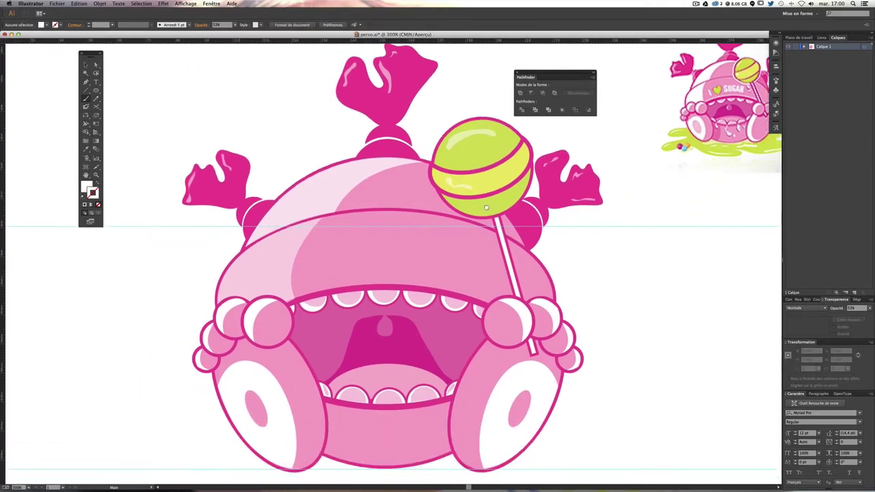
scroll(431, 259, "up", 3)
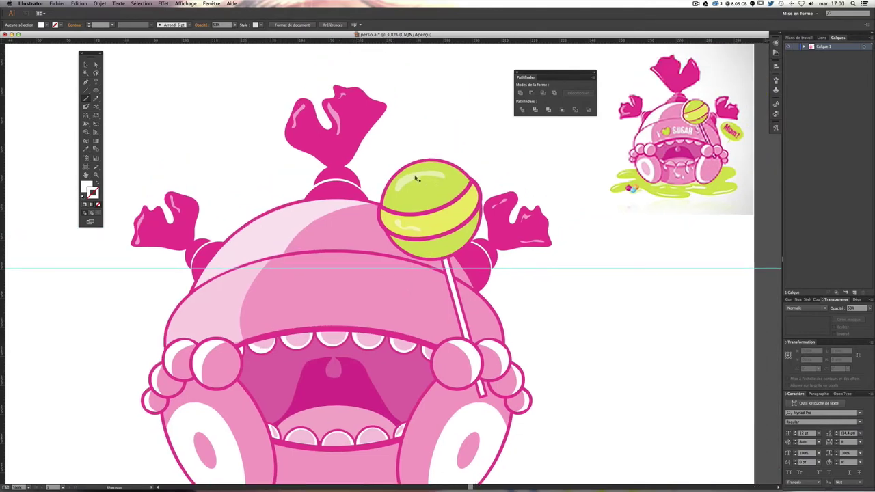
left_click_drag(395, 222, 419, 230)
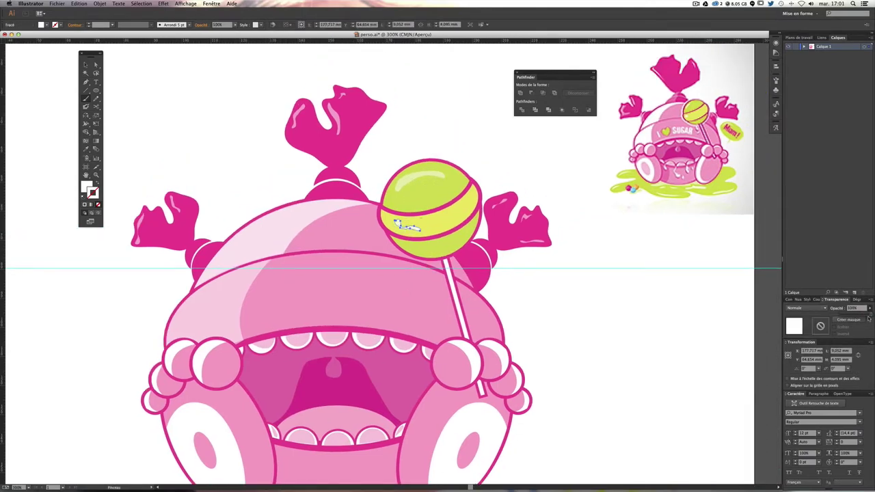
key("ctrl+z")
scroll(465, 265, "left", 3)
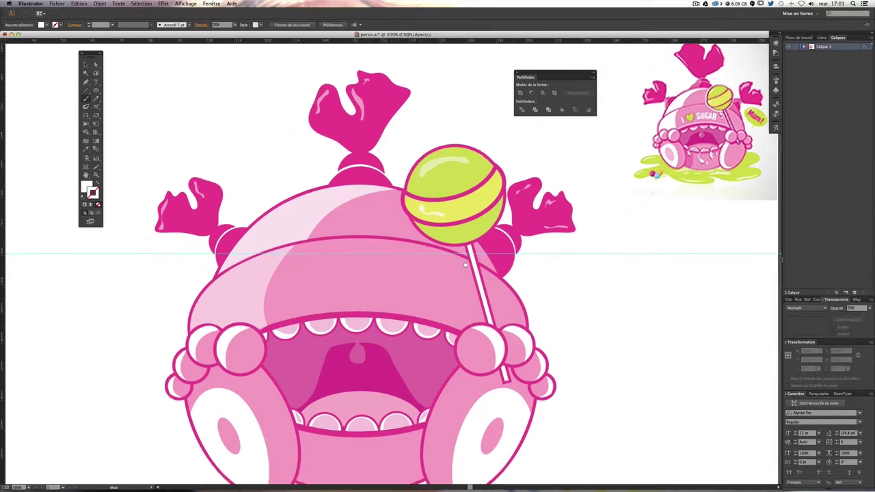
scroll(464, 267, "up", 2)
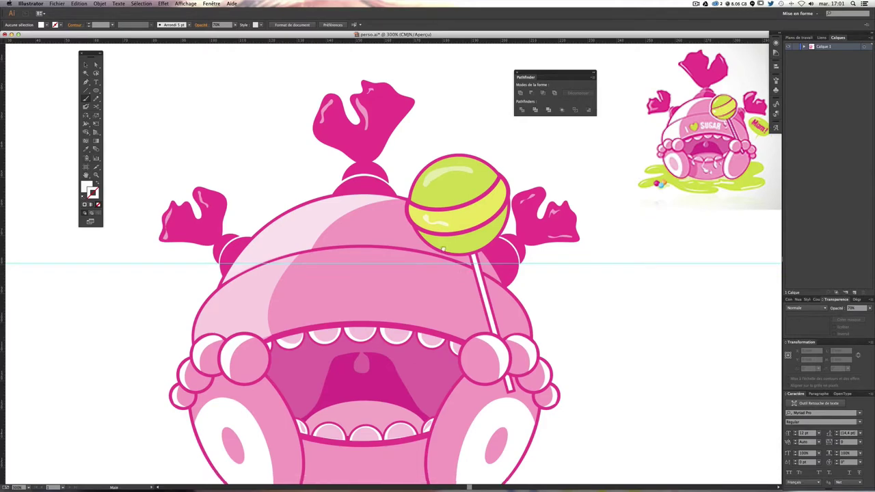
scroll(458, 270, "down", 2)
scroll(448, 253, "down", 1)
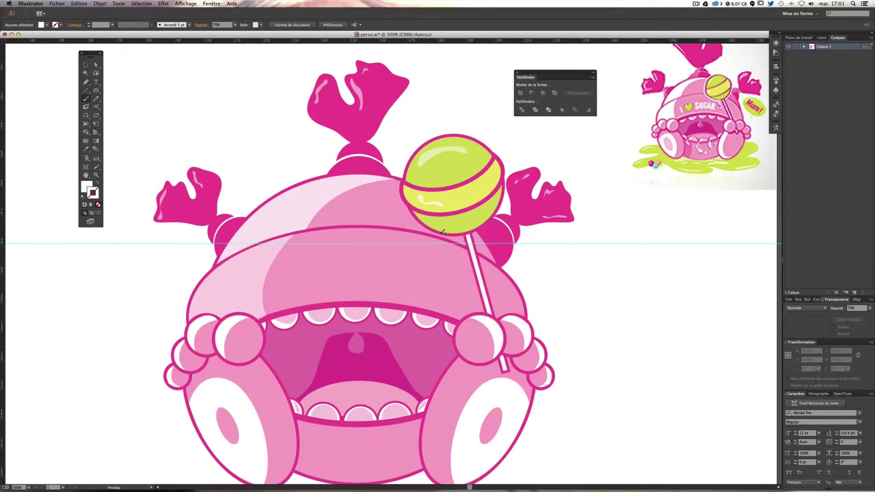
left_click_drag(443, 233, 436, 288)
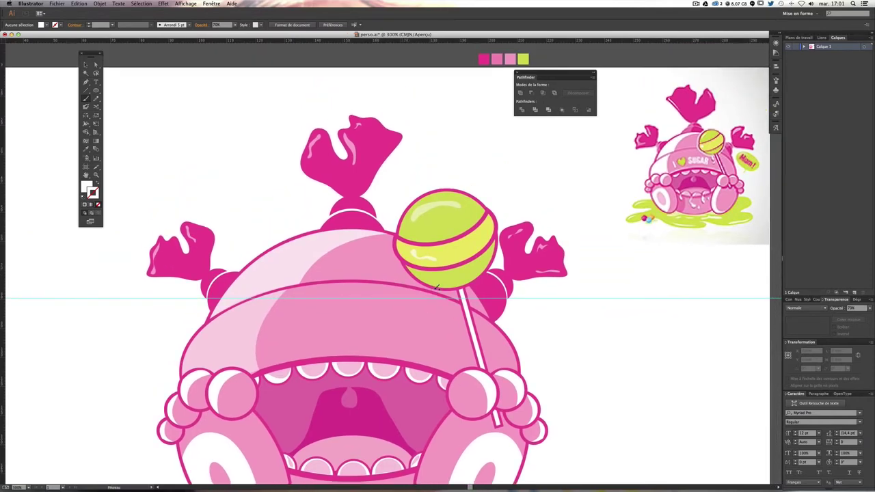
Step: Duplicate a pink swatch square to the left and recolour the copy a darker magenta
left_click(86, 65)
left_click_drag(483, 61, 468, 60)
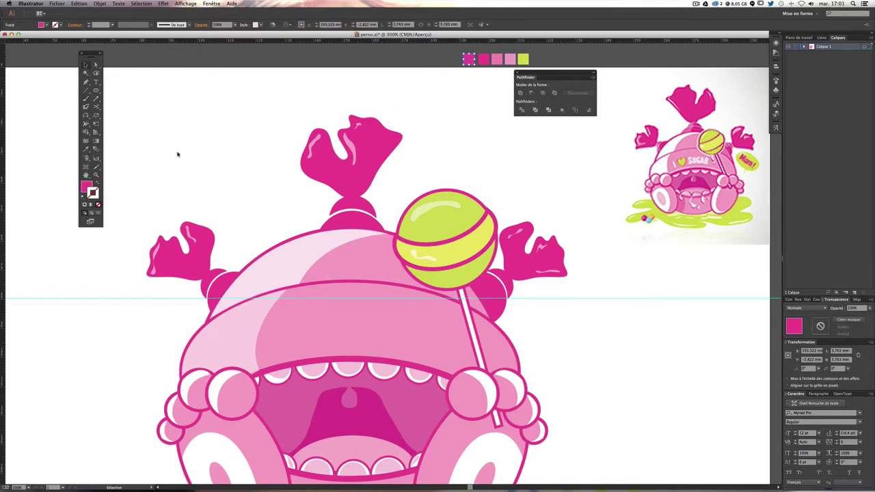
double_click(86, 186)
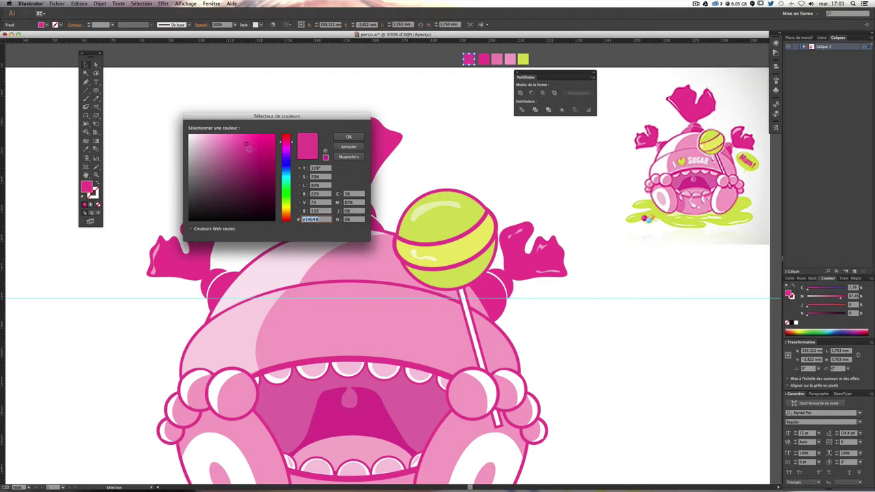
left_click_drag(246, 144, 244, 158)
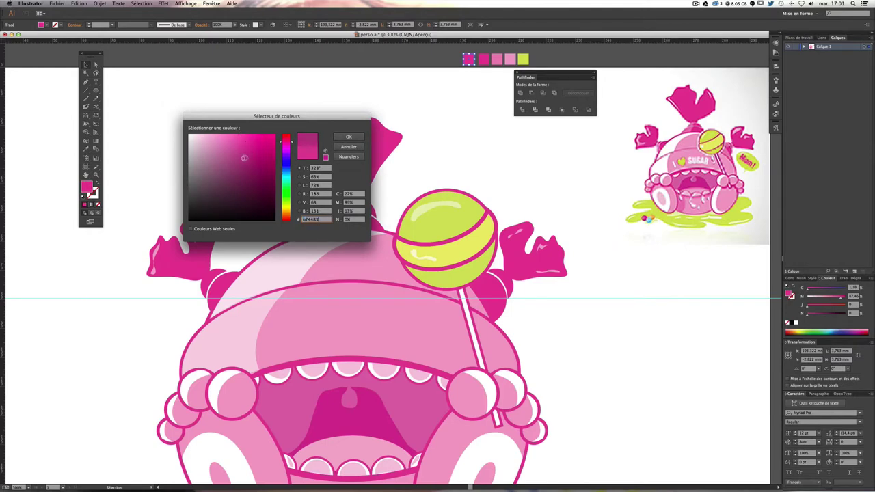
key("Return")
left_click(232, 131)
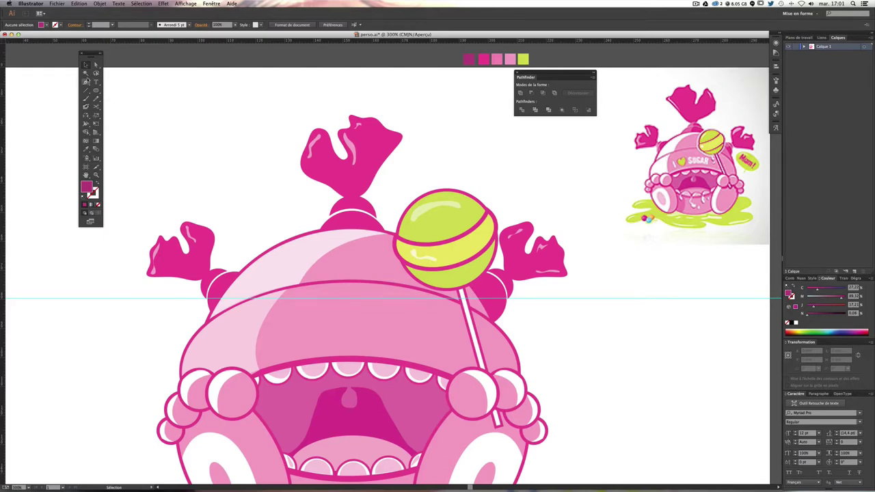
left_click(86, 81)
Step: Draw a dark magenta shadow shape along the top wrapper's right edge at 400% zoom
key("ctrl+plus")
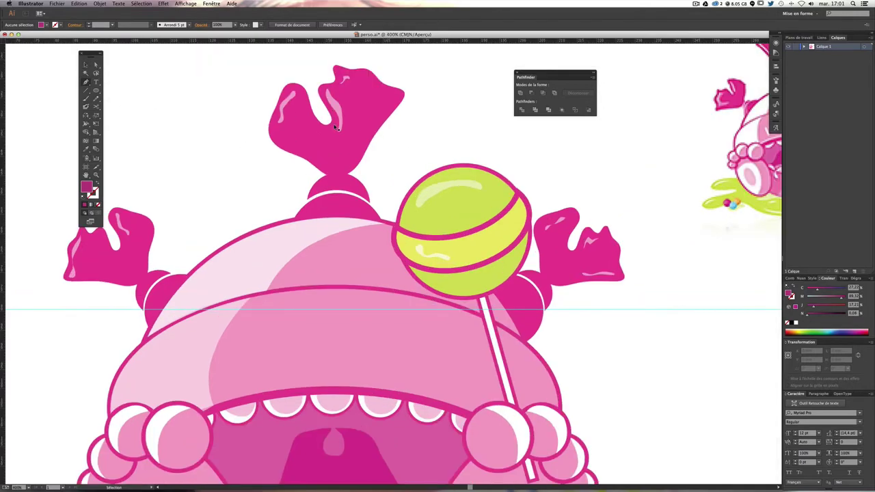
scroll(335, 129, "up", 3)
scroll(376, 164, "right", 3)
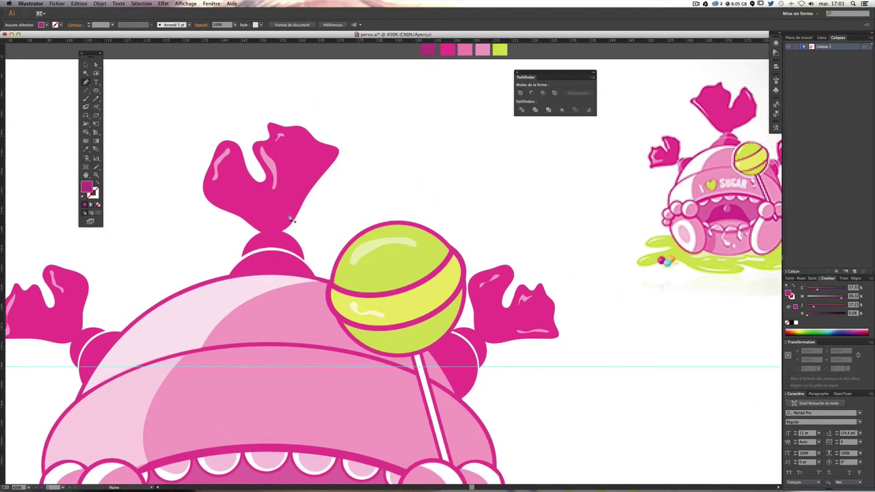
left_click(269, 234)
left_click(294, 194)
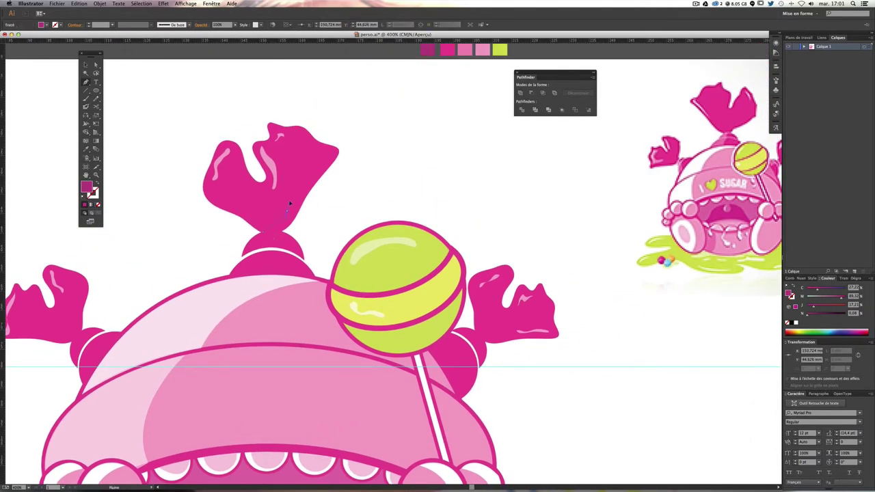
left_click_drag(308, 176, 328, 161)
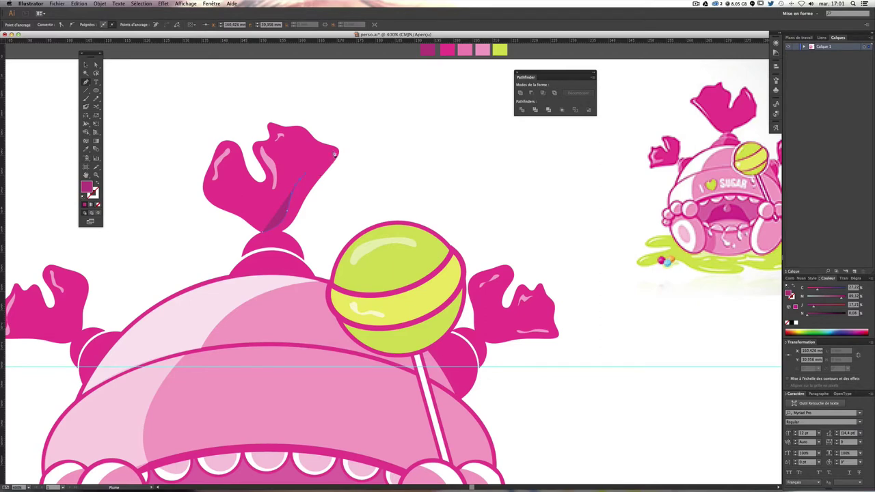
left_click(339, 155)
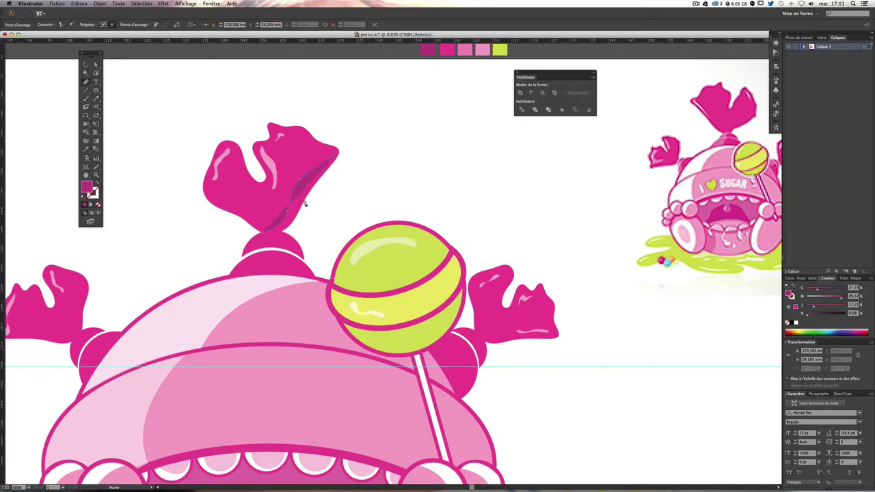
Step: Reshape and widen the wrapper shadow down toward the knot, then deselect it
left_click(309, 198, "ctrl")
left_click(304, 204, "ctrl")
left_click(306, 203, "ctrl")
left_click(312, 200, "ctrl")
mouse_move(311, 200)
left_mouse_down()
mouse_move(280, 231)
mouse_move(261, 234)
left_mouse_up()
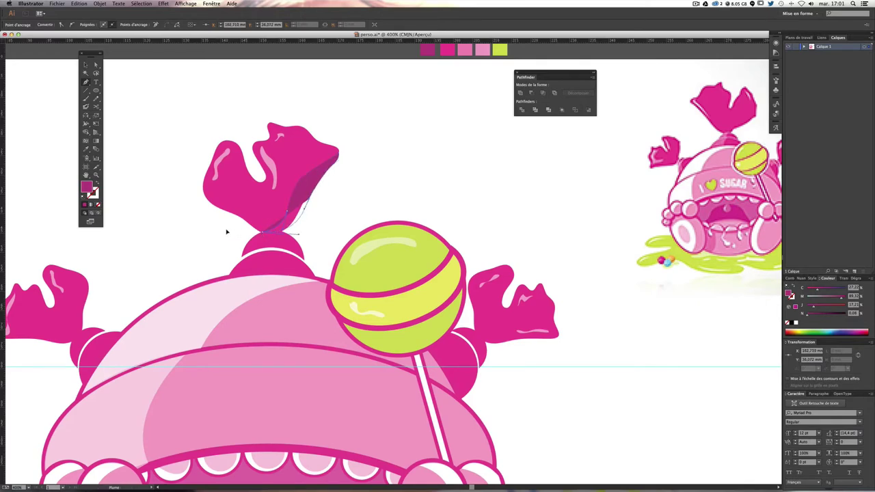
left_click(423, 169)
key("p")
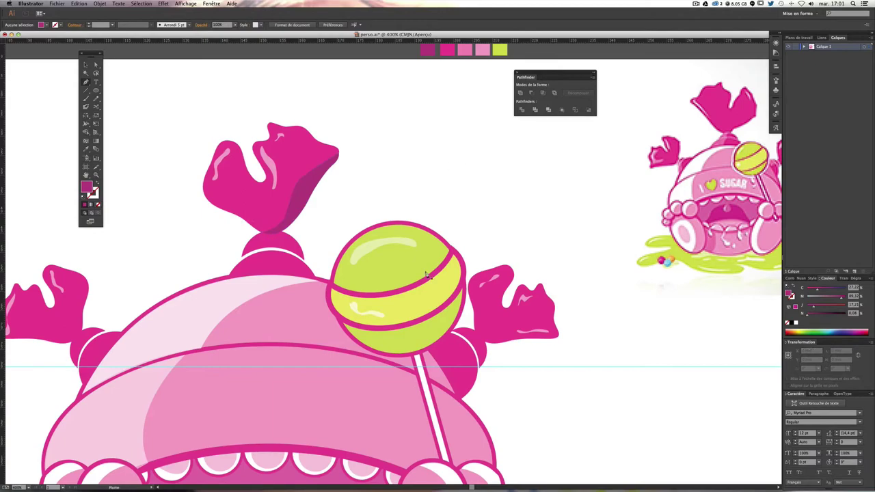
scroll(426, 274, "up", 1)
scroll(425, 273, "down", 2)
scroll(425, 274, "down", 2)
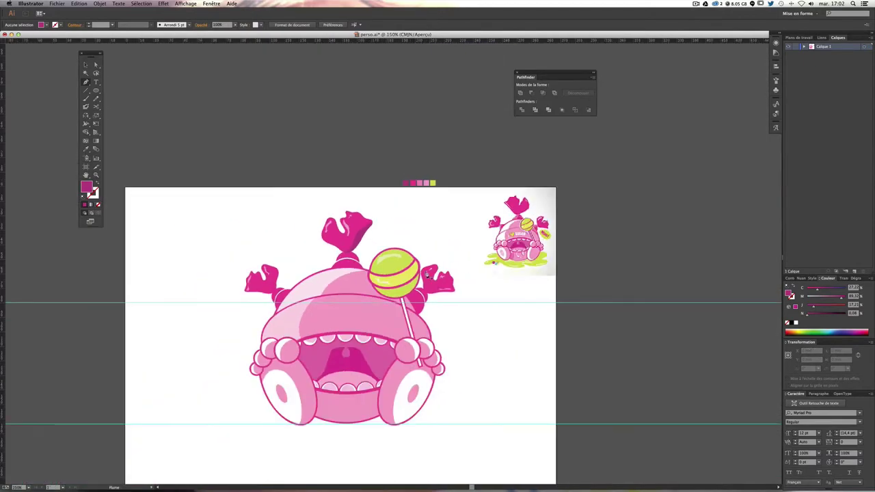
scroll(426, 274, "up", 1)
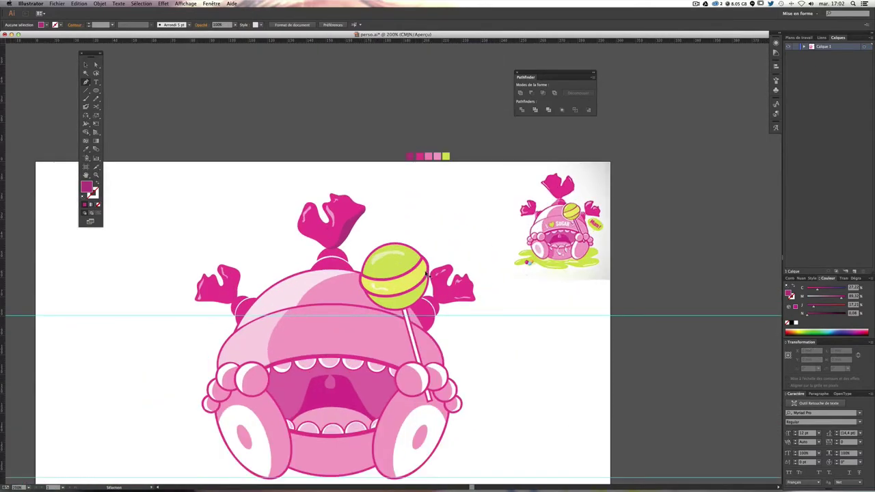
scroll(426, 274, "up", 2)
Step: Draw a dark magenta shading shape on the lower edge of the knot under the top wrapper
key("v")
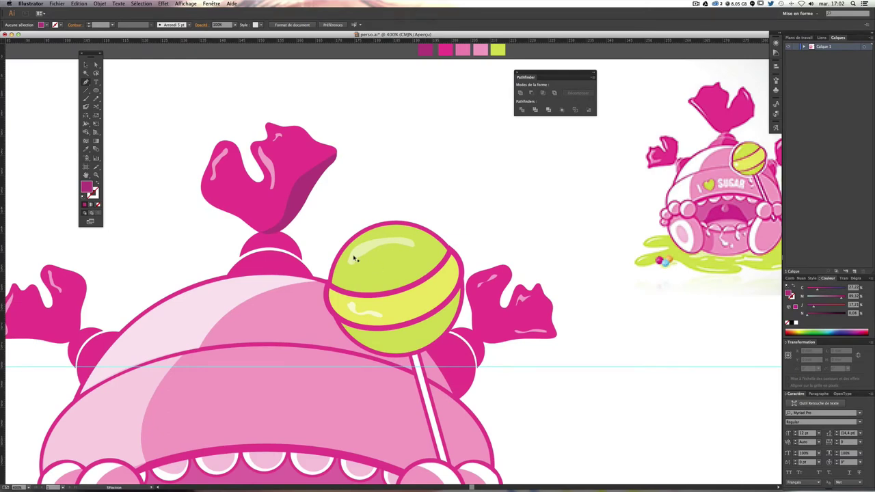
key("ctrl+plus")
key("p")
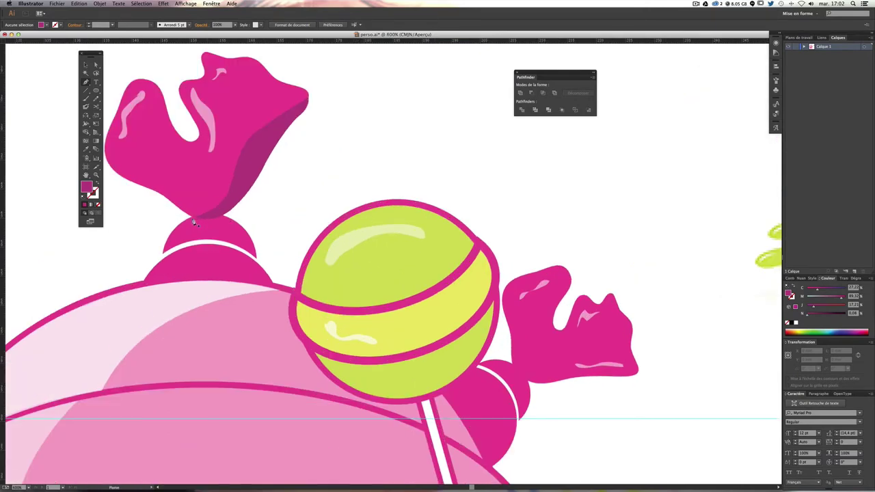
left_click(193, 220)
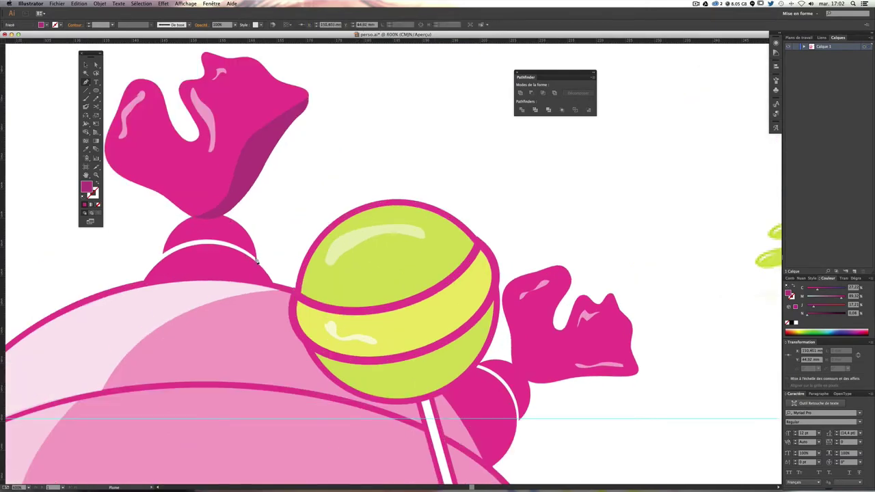
left_click_drag(258, 258, 279, 290)
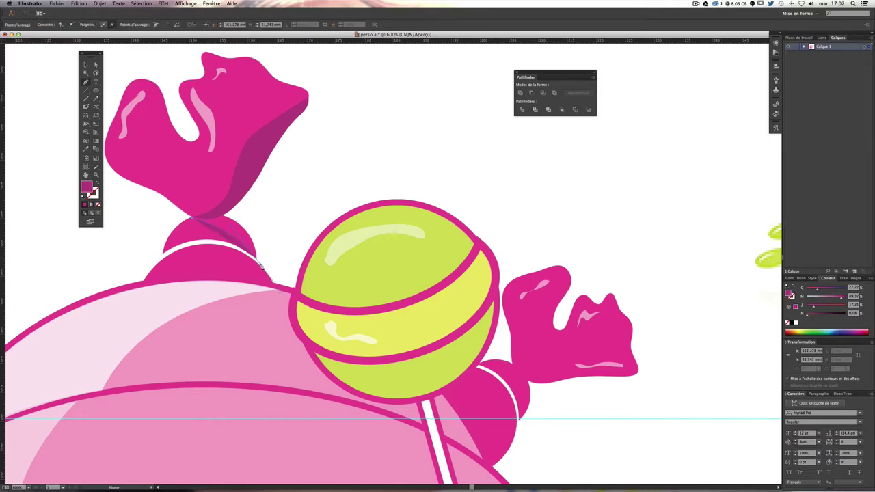
left_click(257, 260)
left_click_drag(241, 226, 218, 211)
left_click(193, 219)
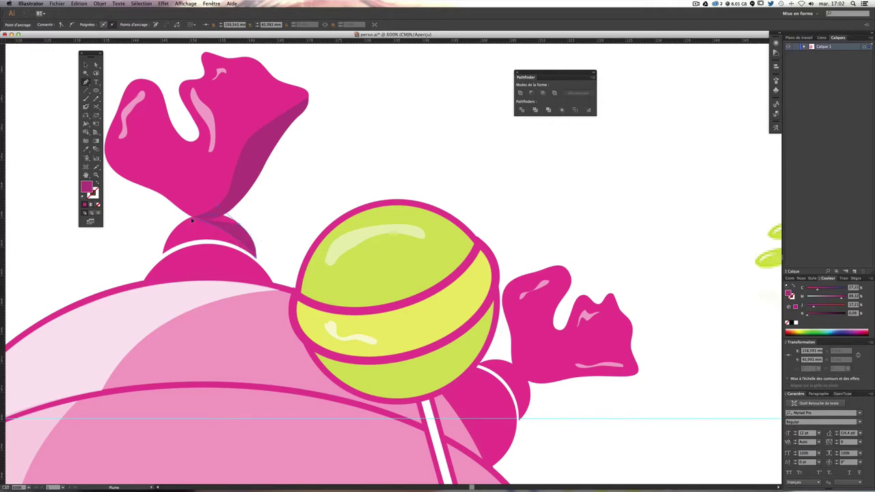
left_click(292, 205)
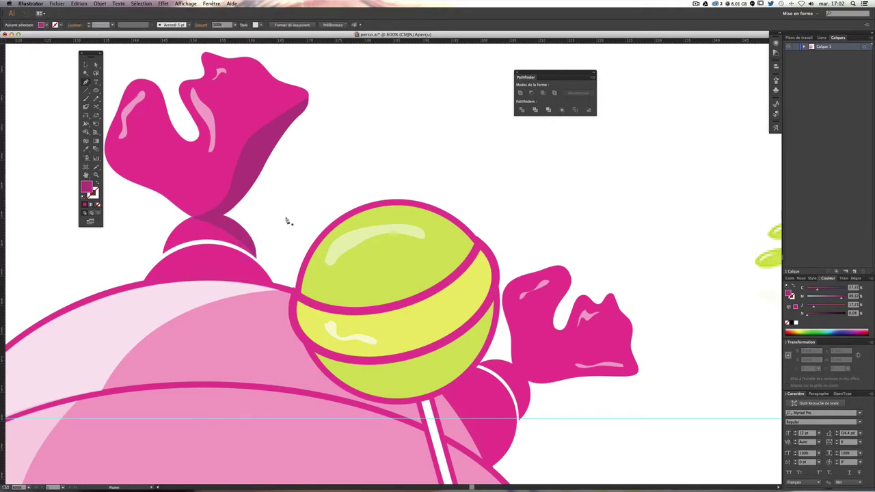
Step: Add a second dark magenta shading shape along the knot's right side
left_click_drag(287, 219, 322, 190)
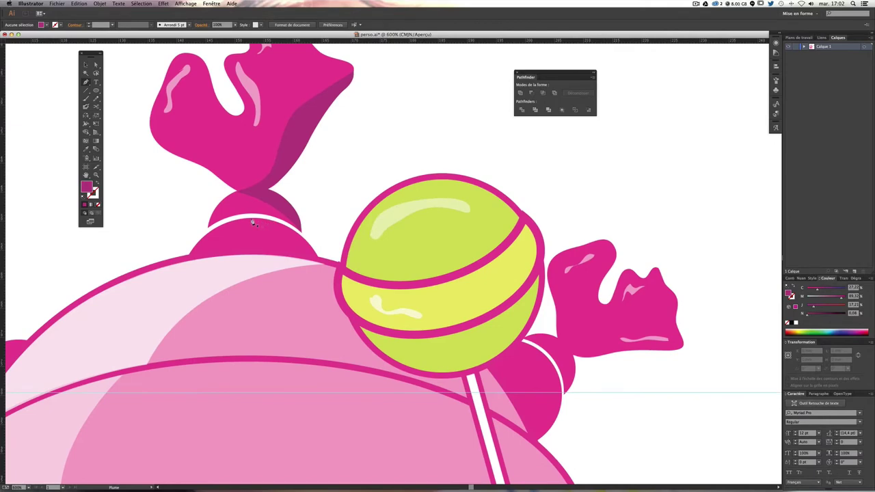
left_click(316, 258)
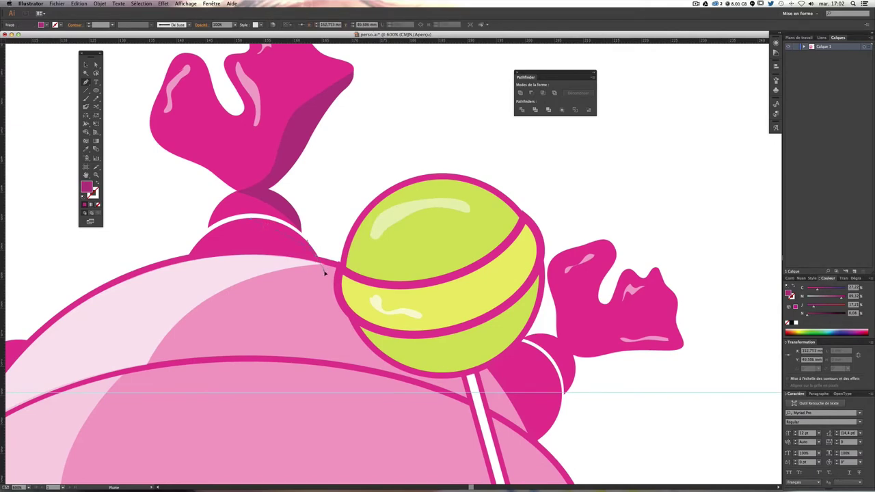
left_click(317, 258)
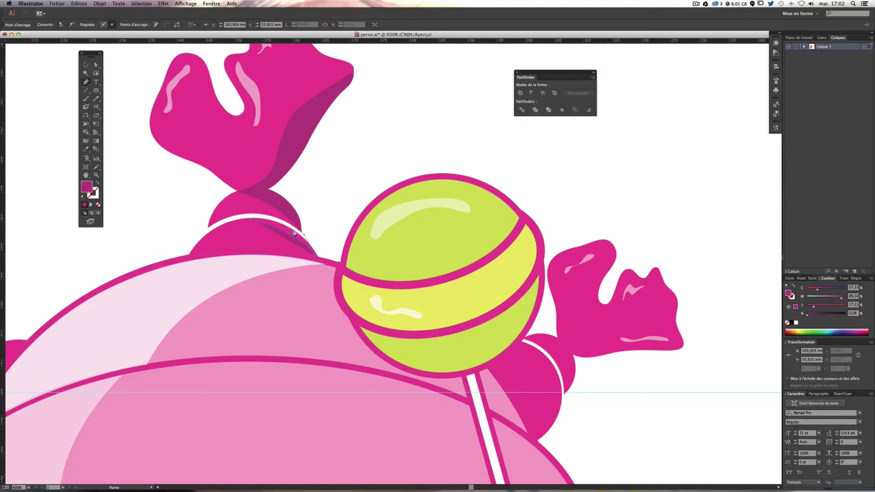
left_click(274, 221)
left_click(293, 234)
left_click_drag(280, 229, 241, 224)
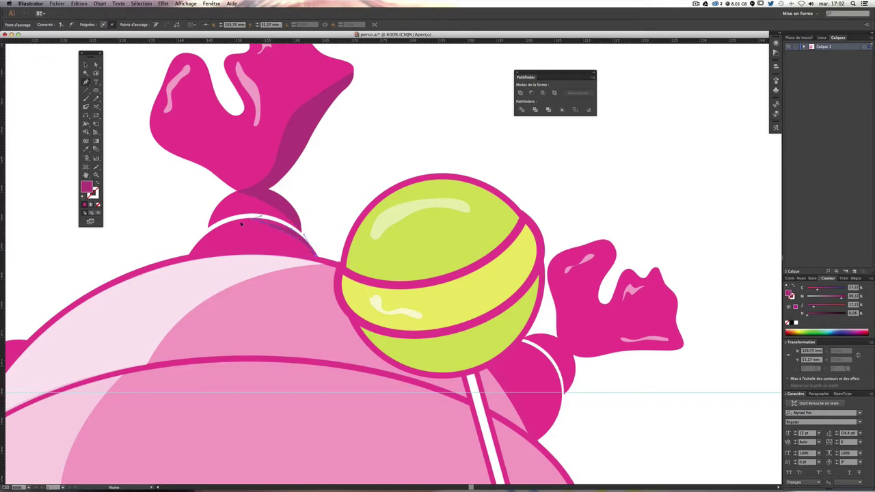
left_click(398, 169, "super")
key("super+minus")
key("super+minus")
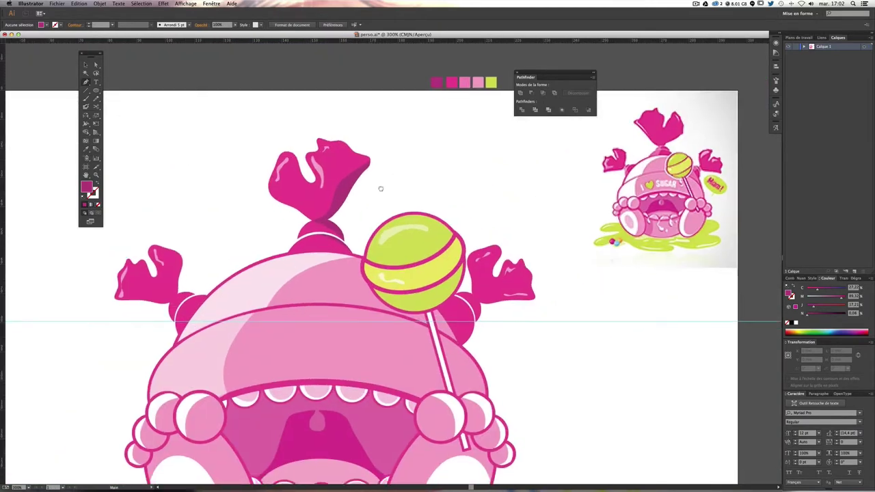
Step: Select the monster's right arm and hand group
scroll(393, 176, "down", 3)
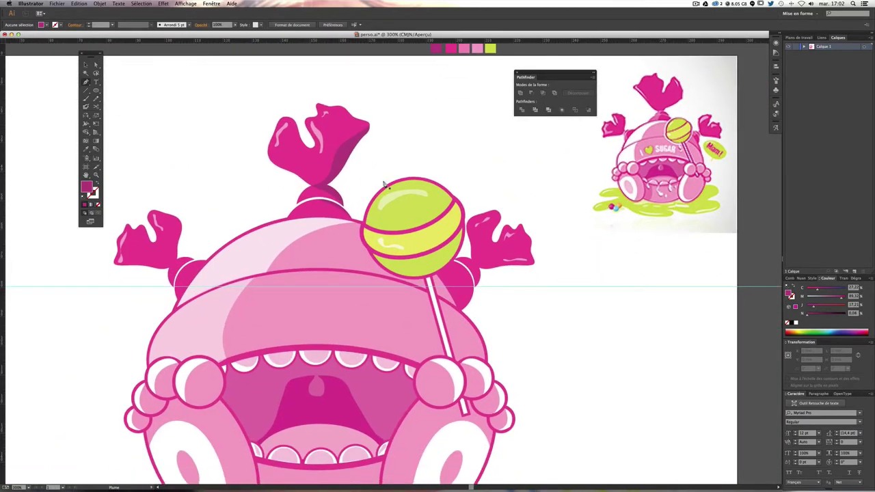
key("super+minus")
key("super+plus")
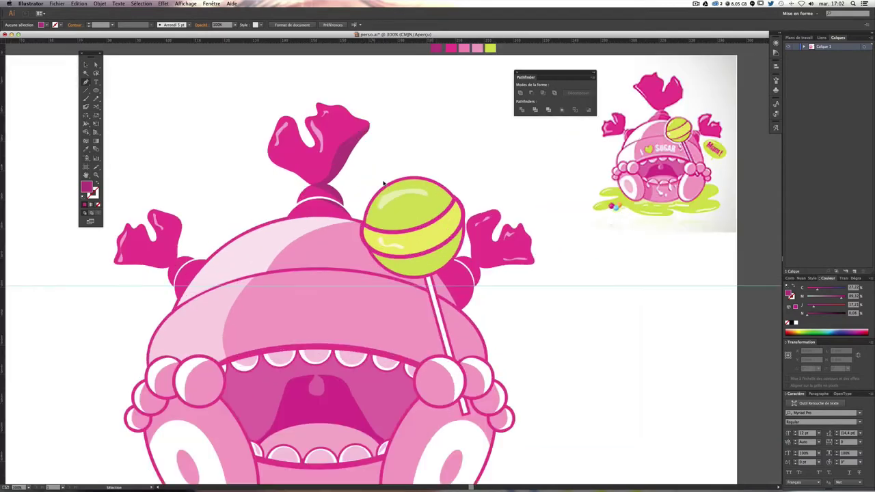
key("p")
left_click(83, 65)
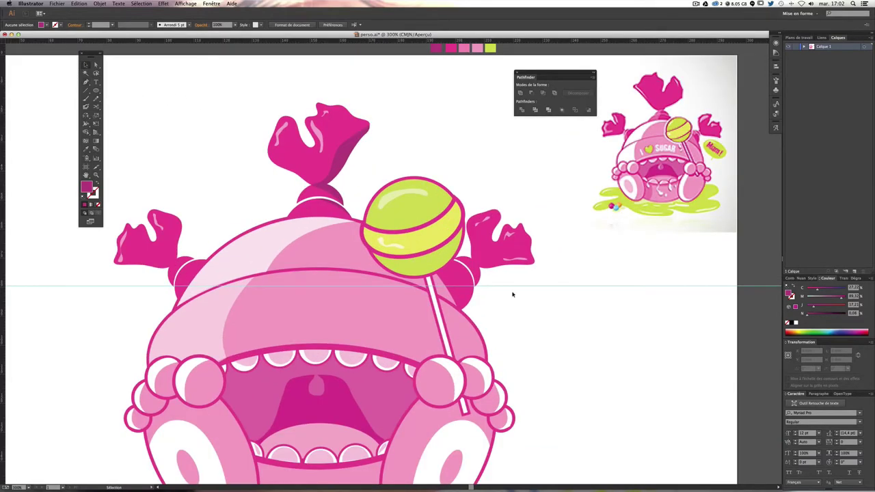
left_click(473, 281)
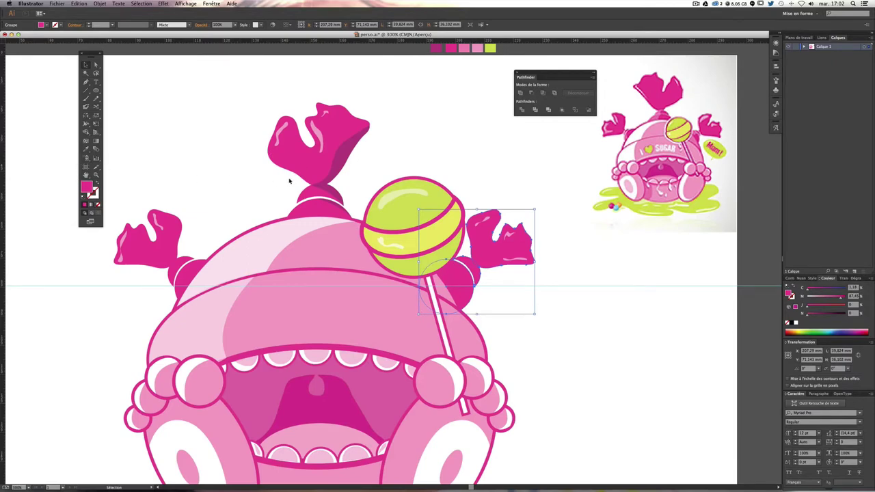
Step: Fill the right hand with the darker magenta using the Eyedropper, then deselect
key("a")
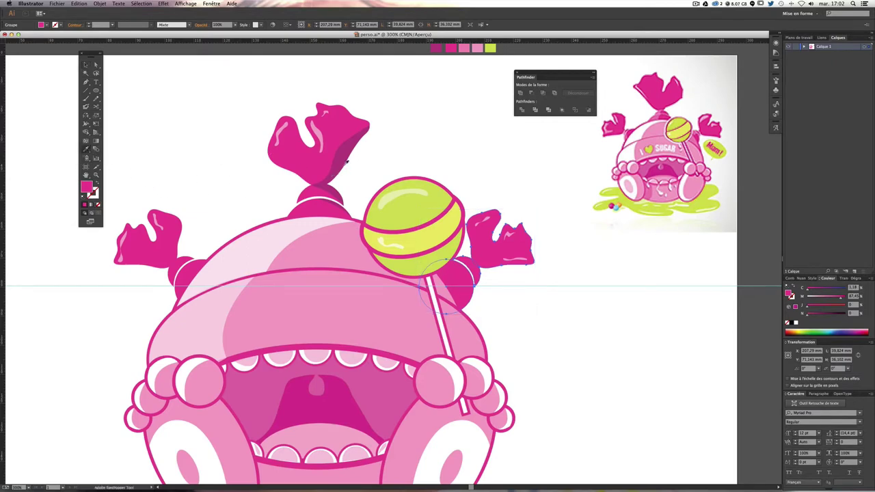
left_click(347, 162)
key("v")
left_click(574, 311)
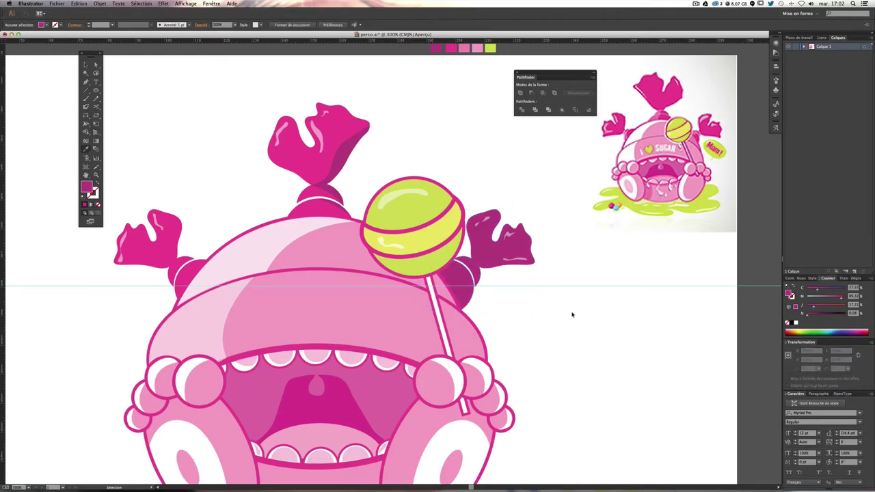
key("ctrl+minus")
key("ctrl+minus")
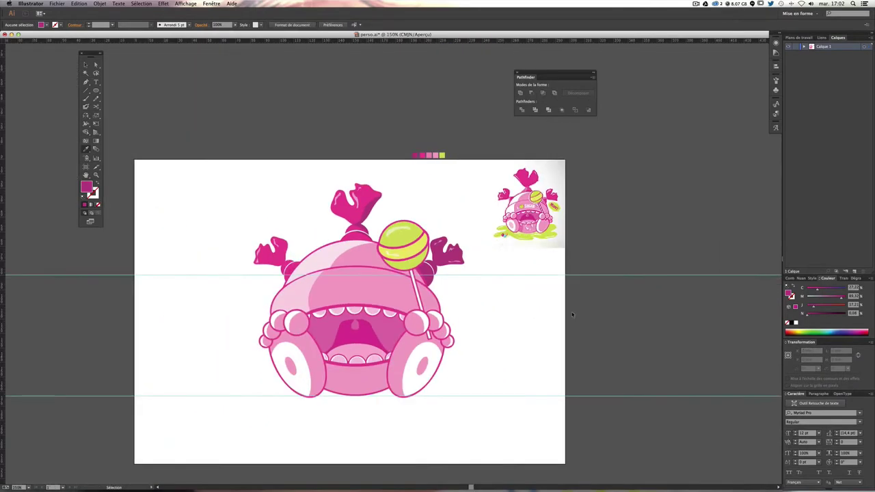
key("ctrl+plus")
key("i")
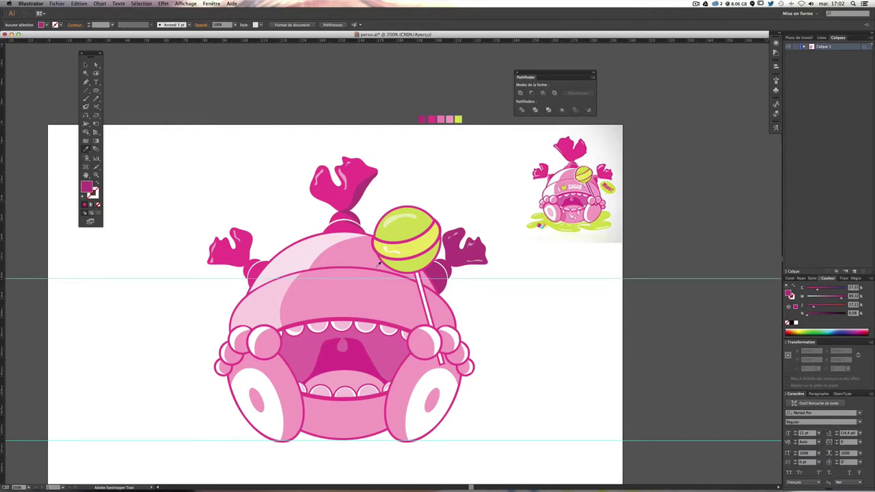
Step: Paint a thin white highlight stroke on the left shoulder bulb
key("ctrl+plus")
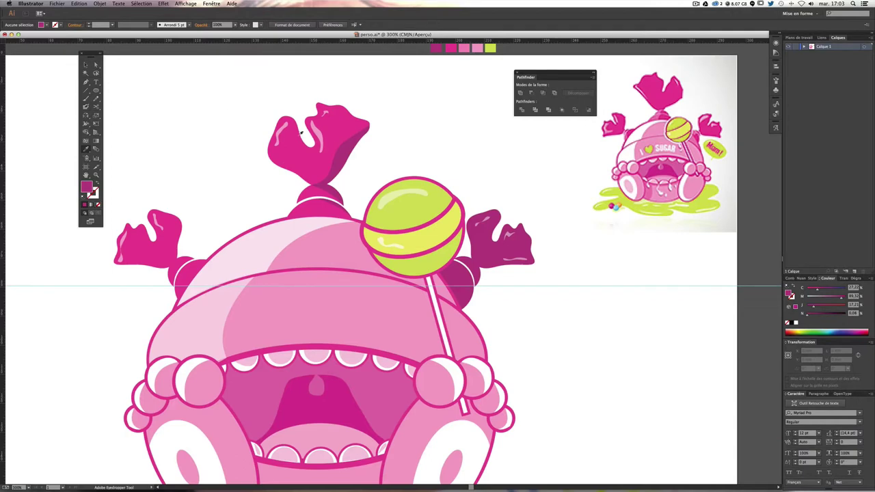
key("ctrl+f")
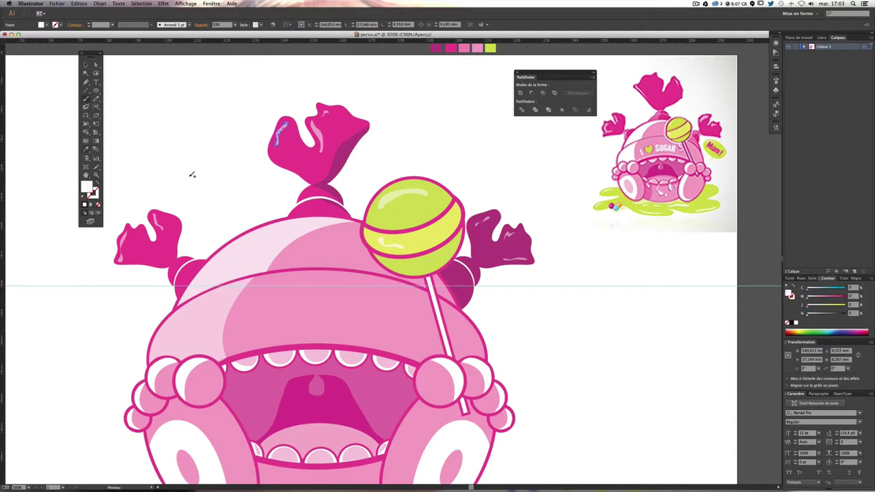
scroll(191, 174, "left", 2)
left_click_drag(205, 281, 210, 262)
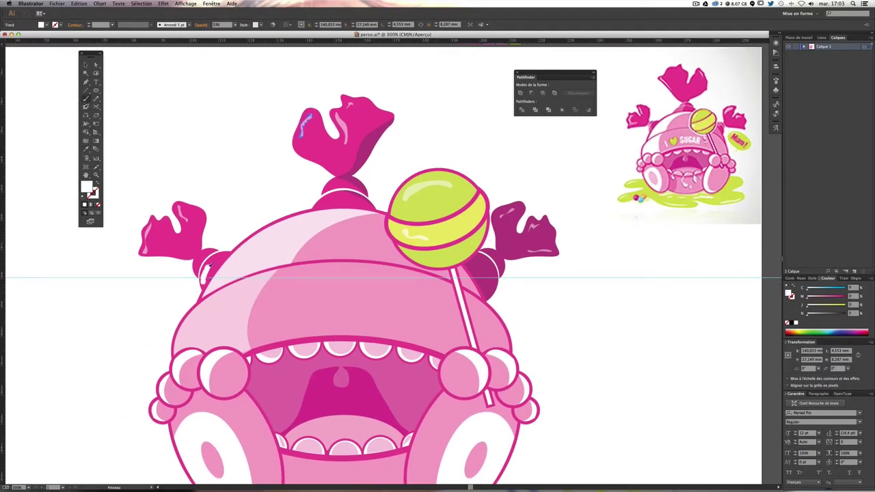
key("v")
left_click(199, 198)
key("b")
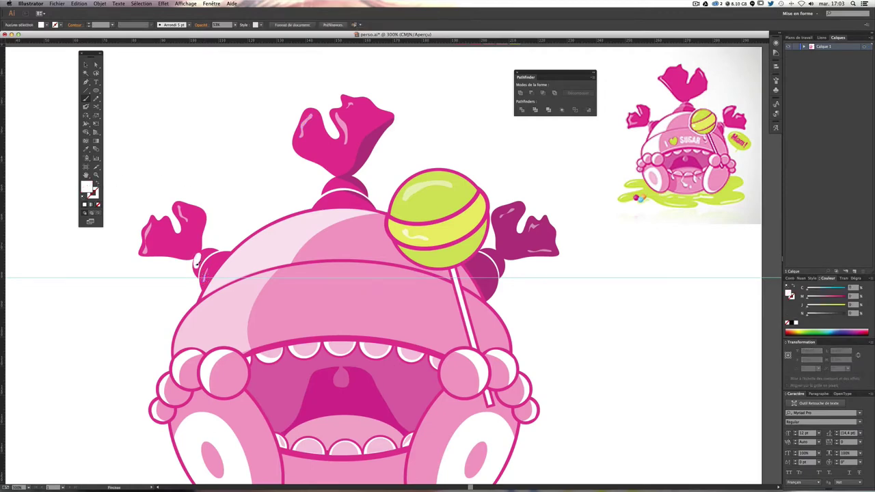
Step: Paint a small white highlight on the knot's neck beneath the top candy
key("v")
left_click(331, 186)
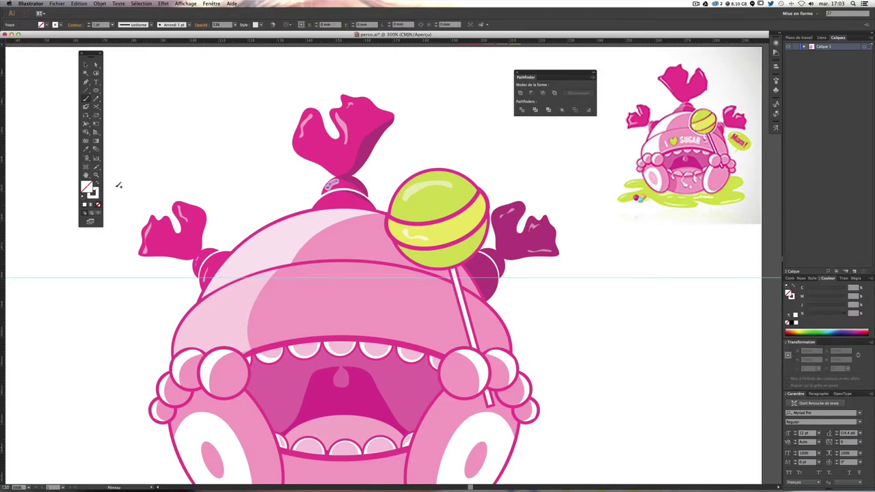
left_click(230, 178)
key("b")
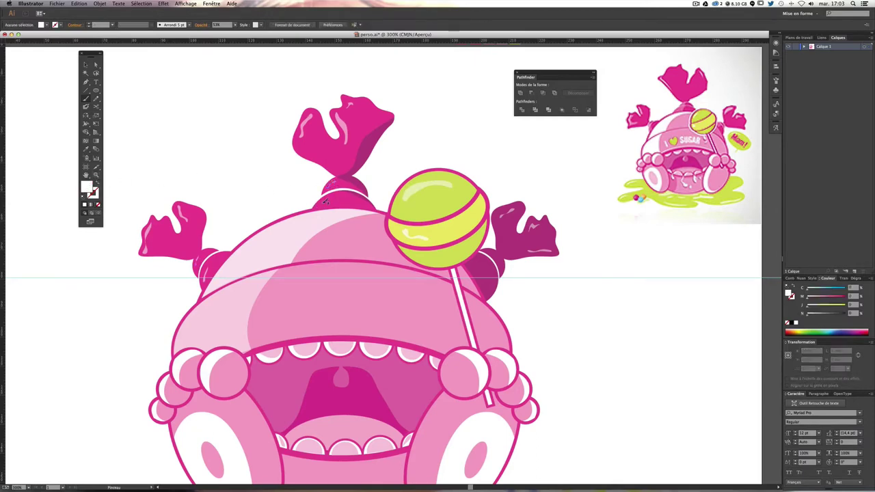
left_click_drag(325, 201, 340, 198)
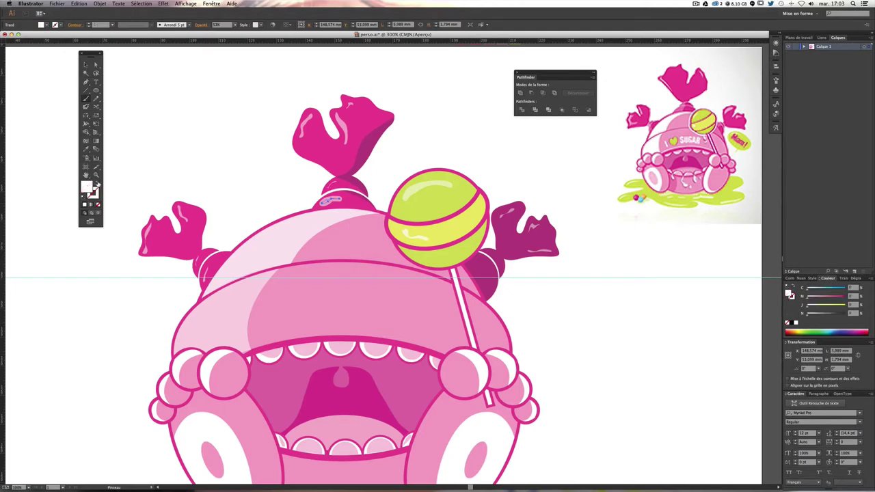
left_click(201, 160, "ctrl")
key("ctrl+plus")
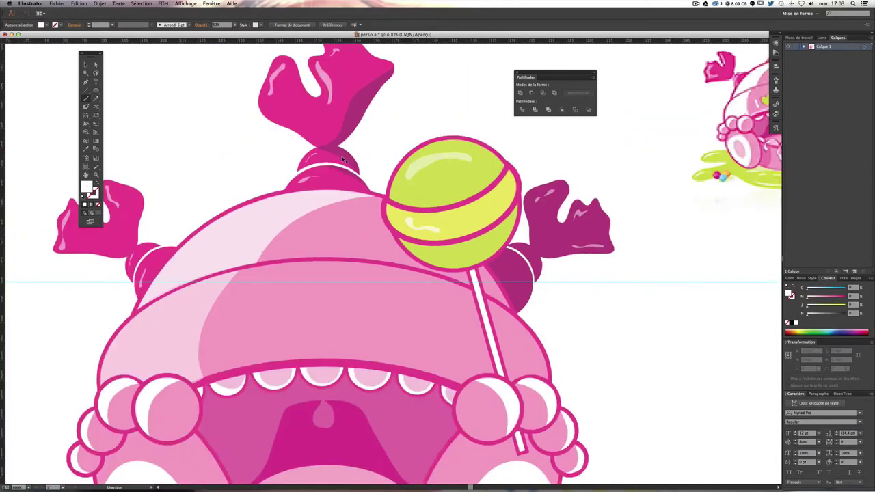
key("ctrl+minus")
key("ctrl+minus")
left_click_drag(388, 219, 370, 223)
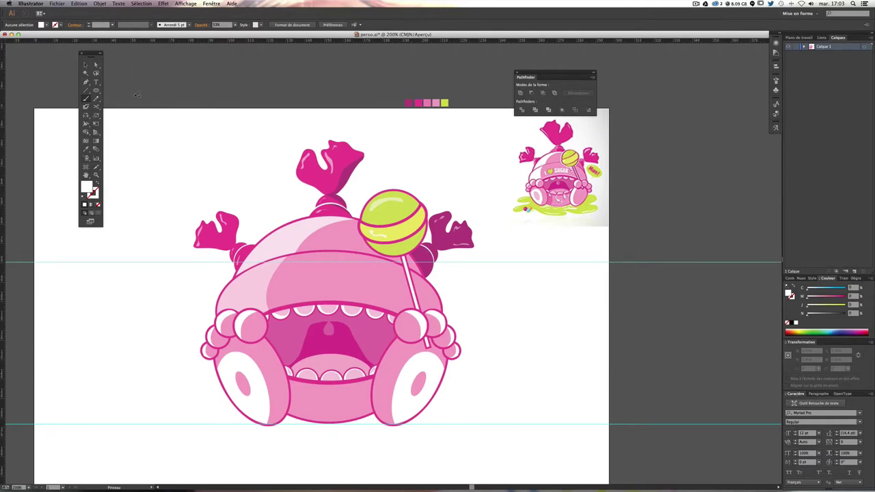
Step: Lower the hat dome highlight's Opacity in the Transparency panel so it blends softly
left_click(85, 64)
left_click(334, 238)
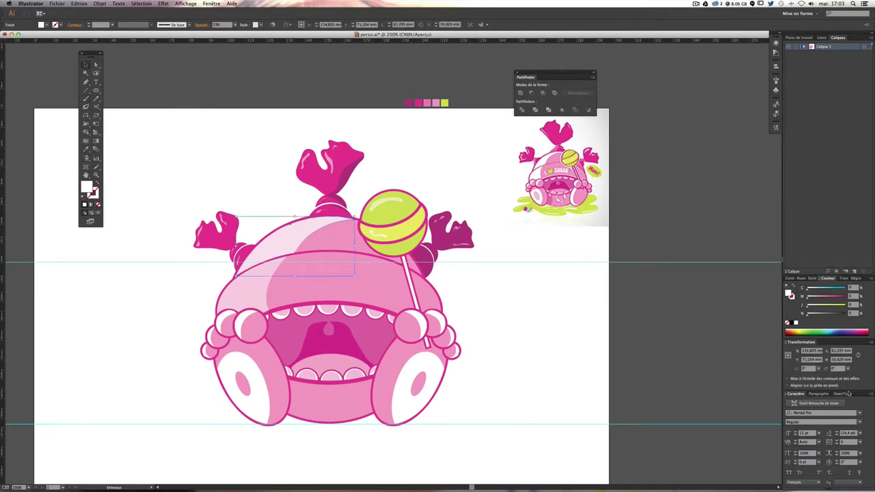
left_click(819, 394)
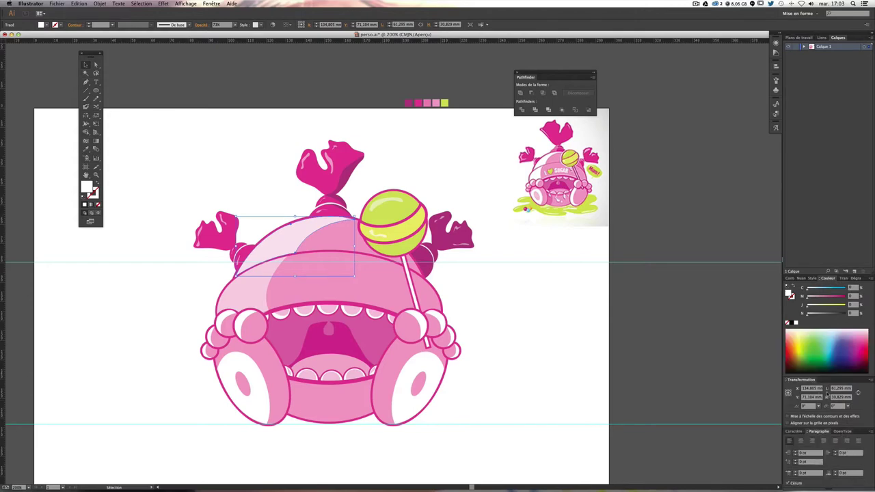
left_click(843, 279)
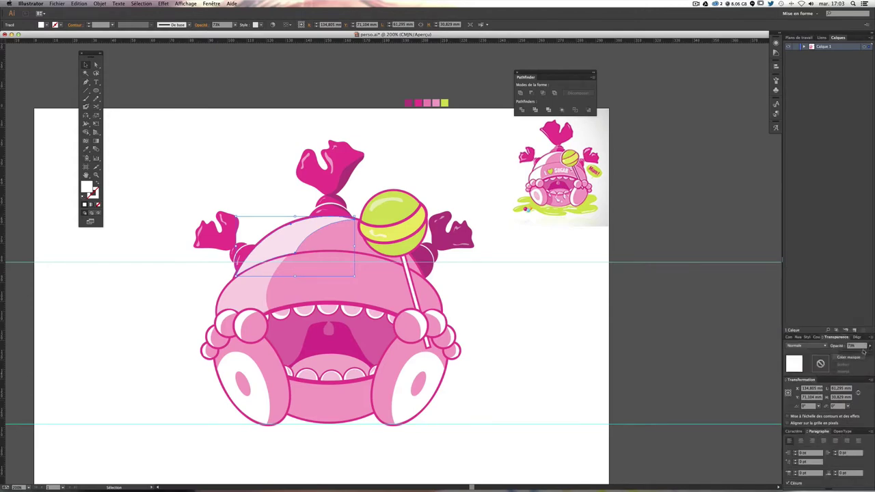
left_click(729, 307)
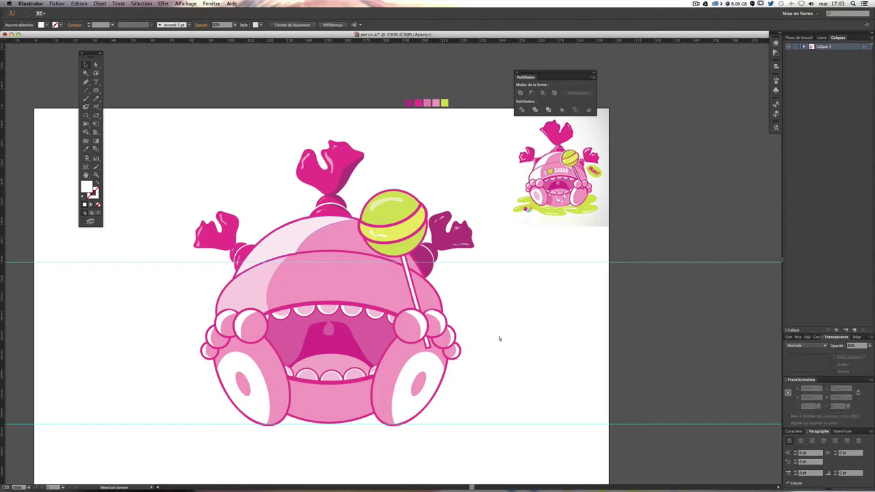
scroll(536, 383, "down", 1)
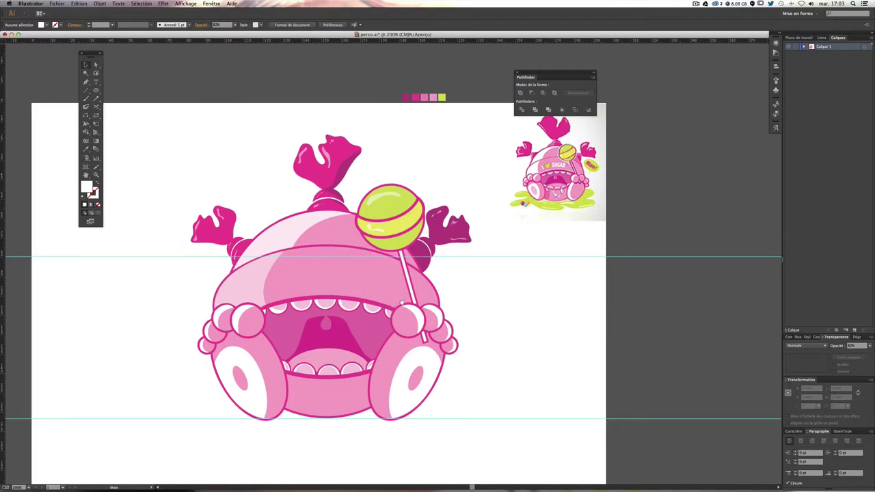
scroll(281, 240, "left", 2)
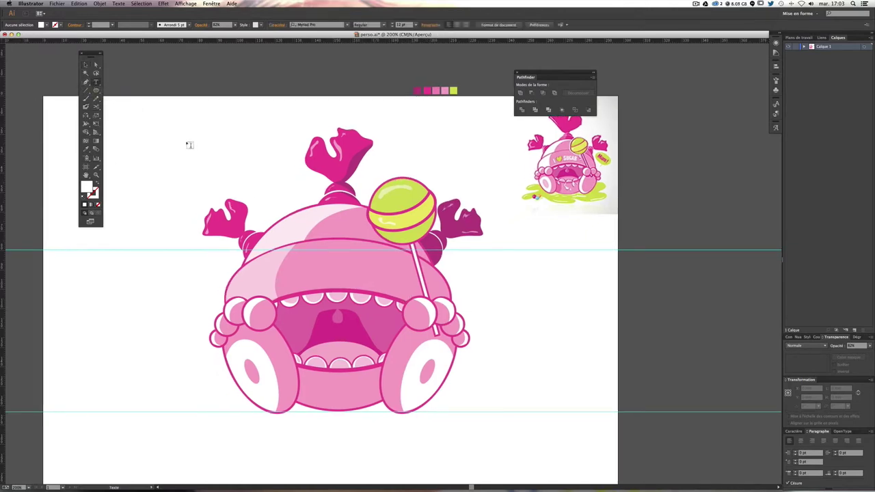
left_click(86, 82)
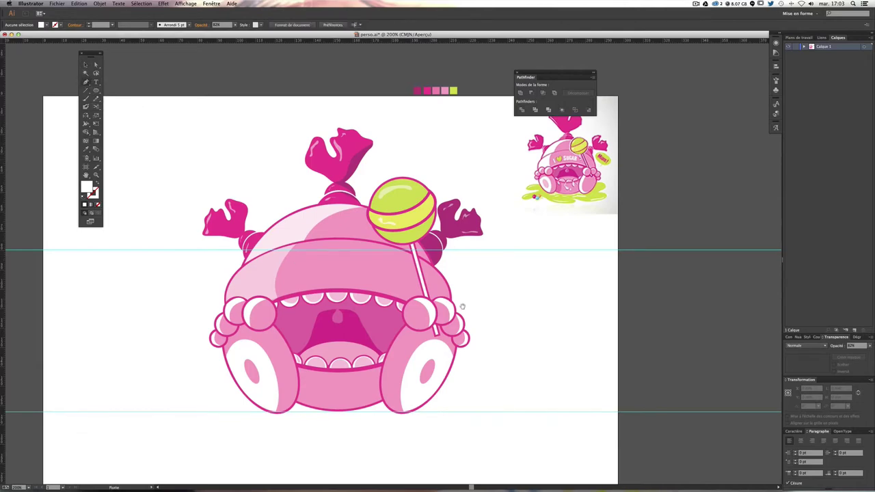
scroll(463, 307, "right", 5)
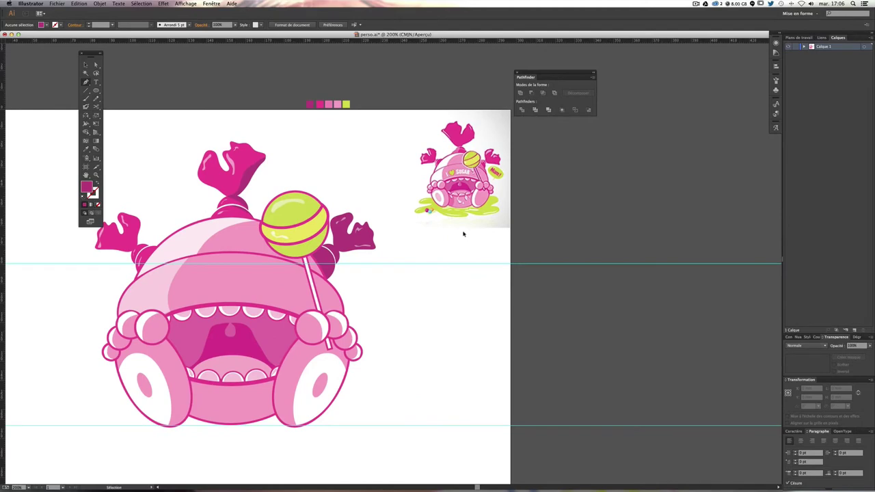
Step: Trace the heart from the reference's SUGAR sign with the Pen tool
scroll(463, 239, "up", 3)
scroll(463, 236, "down", 1)
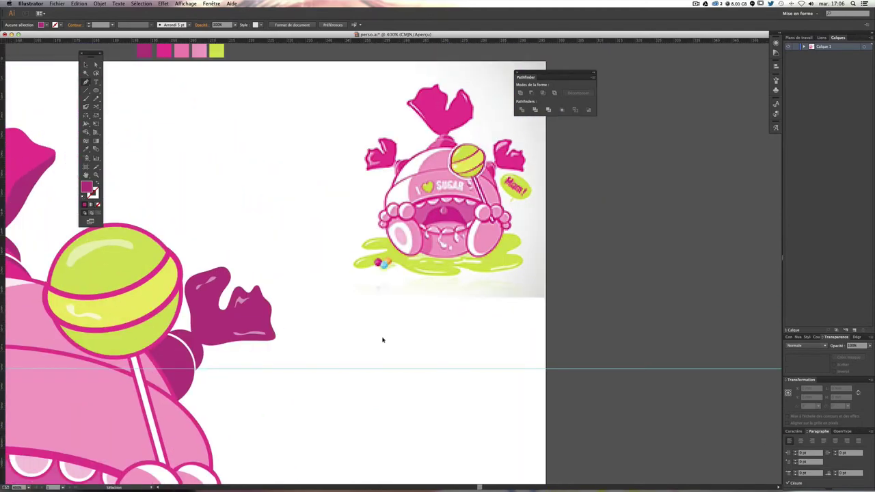
scroll(383, 340, "up", 2)
scroll(387, 335, "up", 2)
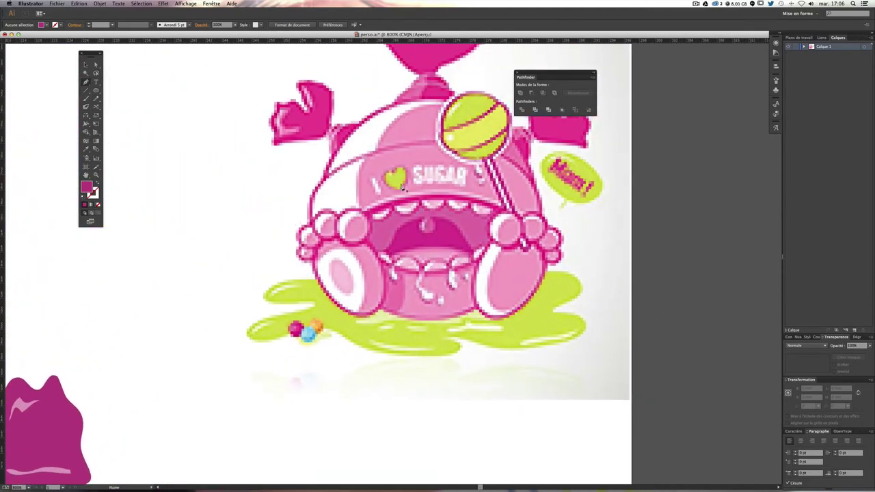
left_click(391, 173)
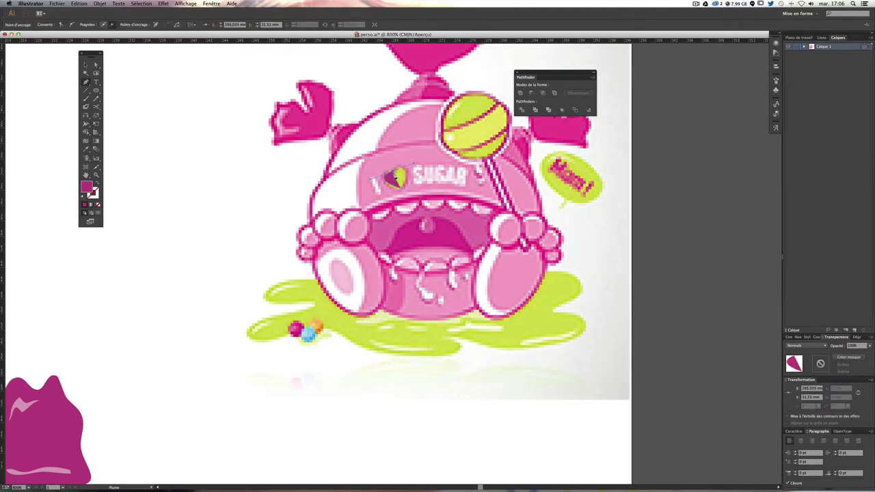
left_click(387, 185)
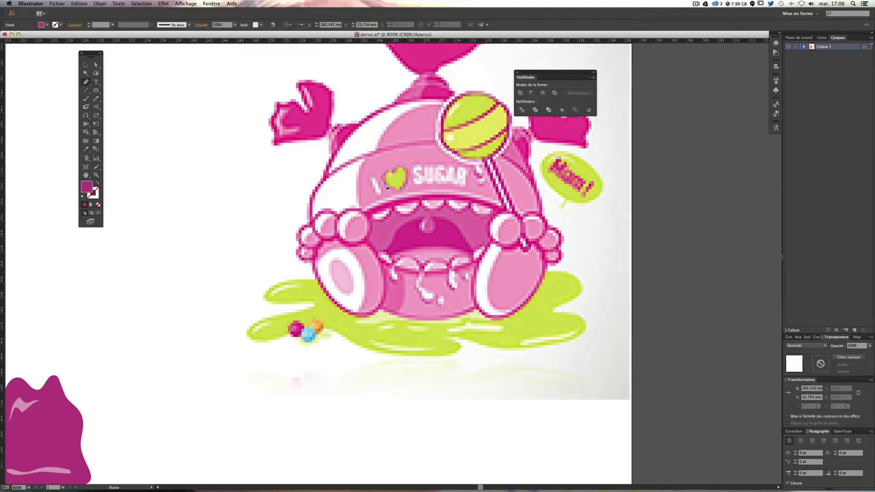
left_click(377, 177)
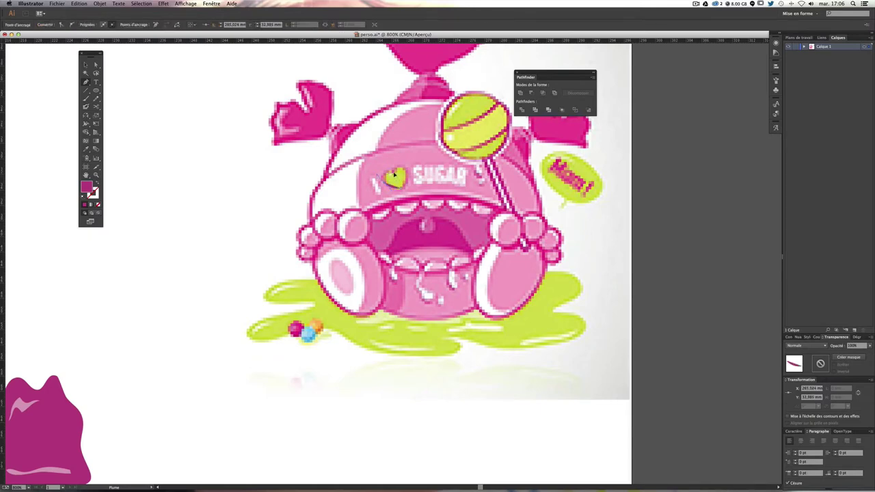
left_click(401, 177)
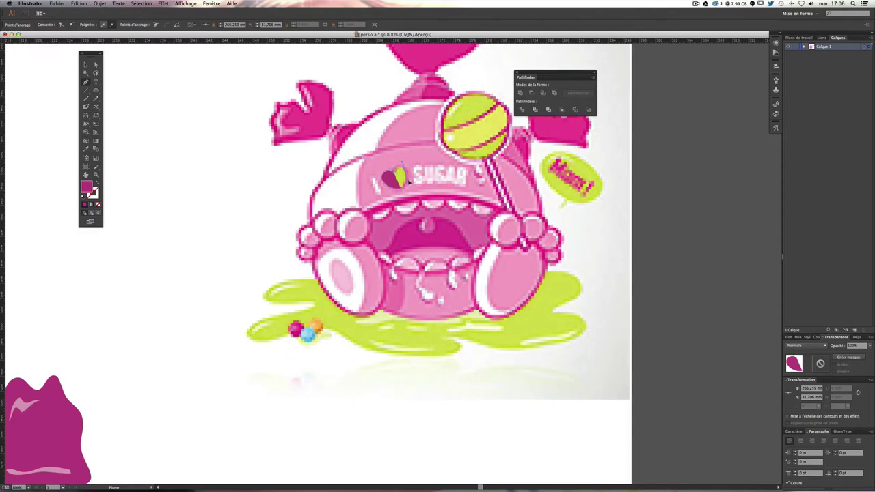
left_click(402, 189)
left_click(411, 175)
left_click(406, 173)
Step: Refine the heart's points and move it off the sign onto empty canvas
left_click(277, 192, "super")
left_click(87, 65)
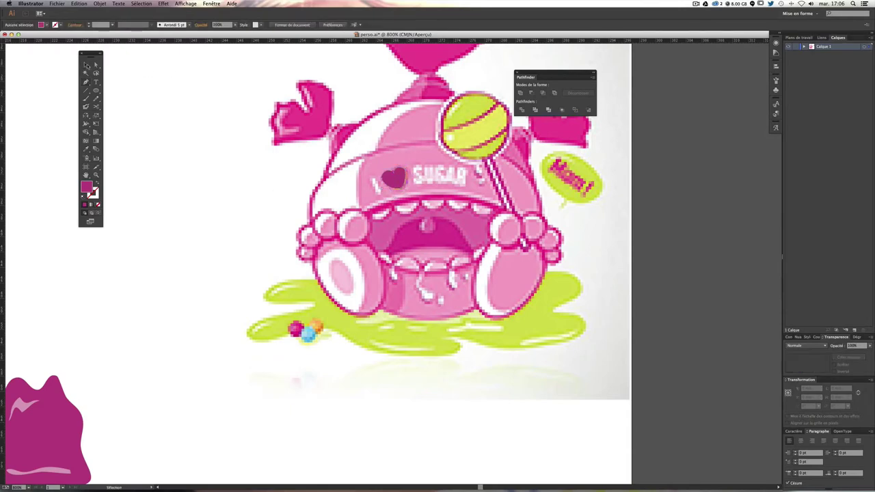
left_click_drag(400, 181, 264, 170)
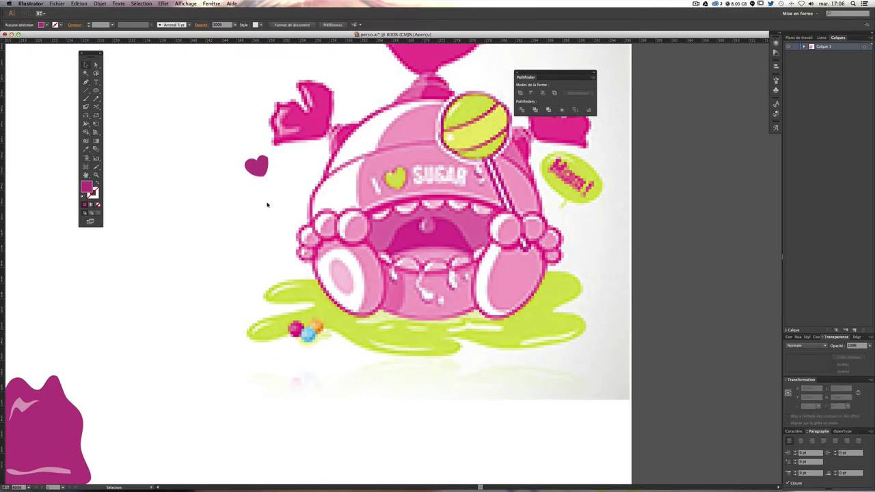
key("super+z")
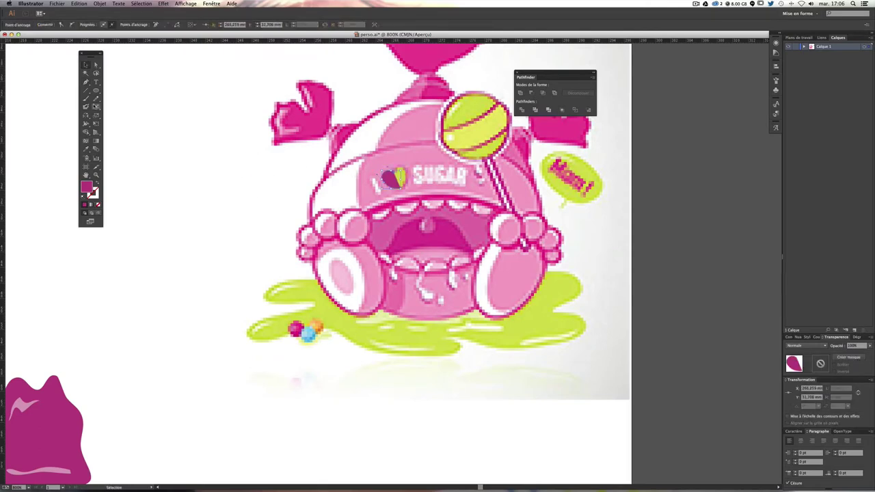
left_click(86, 82)
left_click(400, 173)
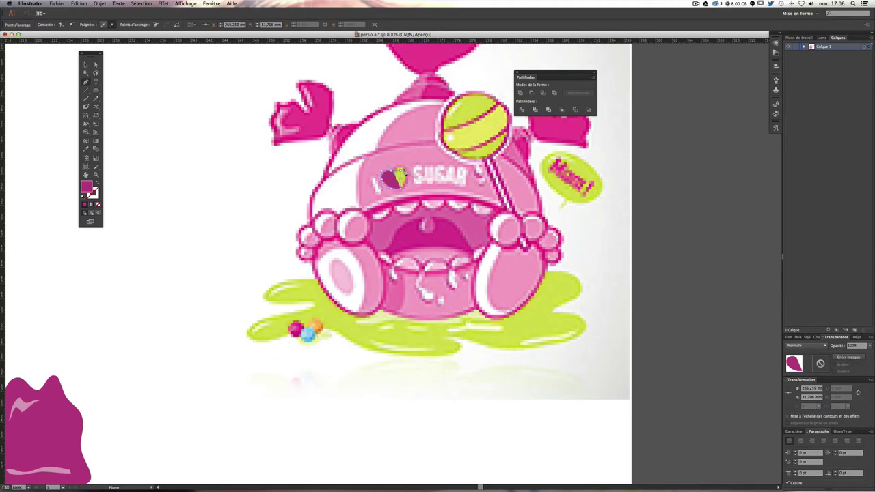
left_click(402, 179)
left_click(270, 193, "super")
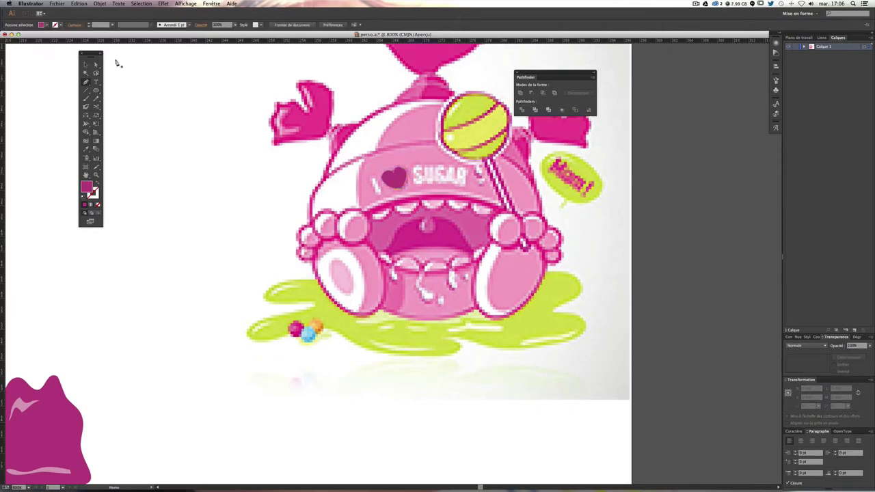
left_click(96, 65)
mouse_move(388, 184)
left_mouse_down()
mouse_move(232, 188)
mouse_move(207, 287)
left_mouse_up()
Step: Enlarge the small traced heart
key("super+minus")
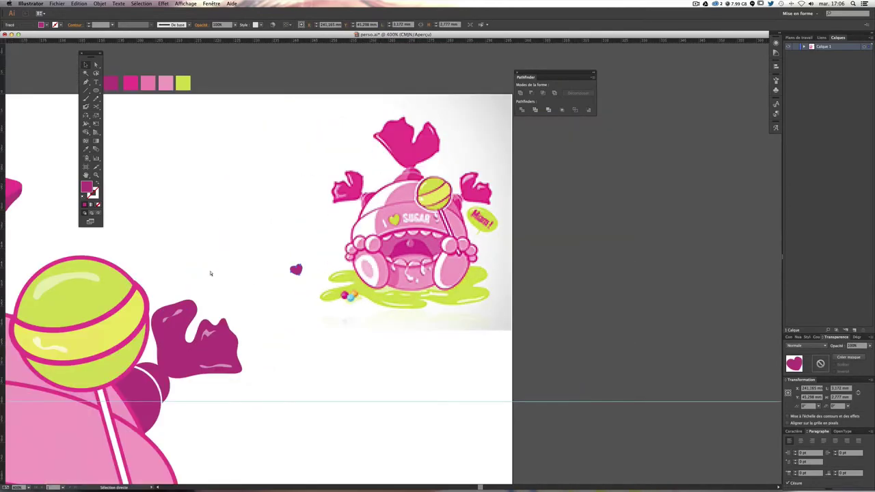
scroll(218, 261, "down", 5)
scroll(218, 261, "left", 5)
mouse_move(428, 164)
left_mouse_down()
mouse_move(423, 195)
mouse_move(215, 389)
left_mouse_up()
scroll(215, 388, "down", 5)
scroll(214, 389, "left", 5)
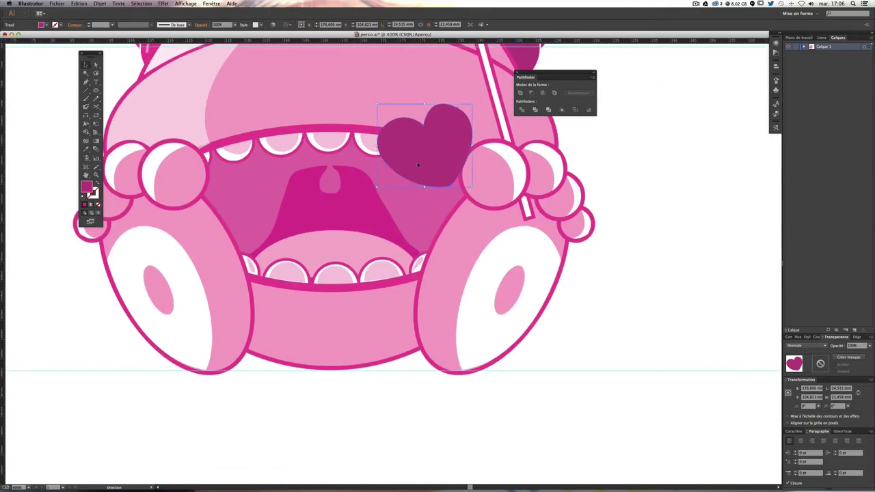
Step: Place the heart on the front of the hood and fill it with the lollipop's lime green
mouse_move(443, 183)
left_mouse_down()
mouse_move(396, 231)
mouse_move(402, 221)
left_mouse_up()
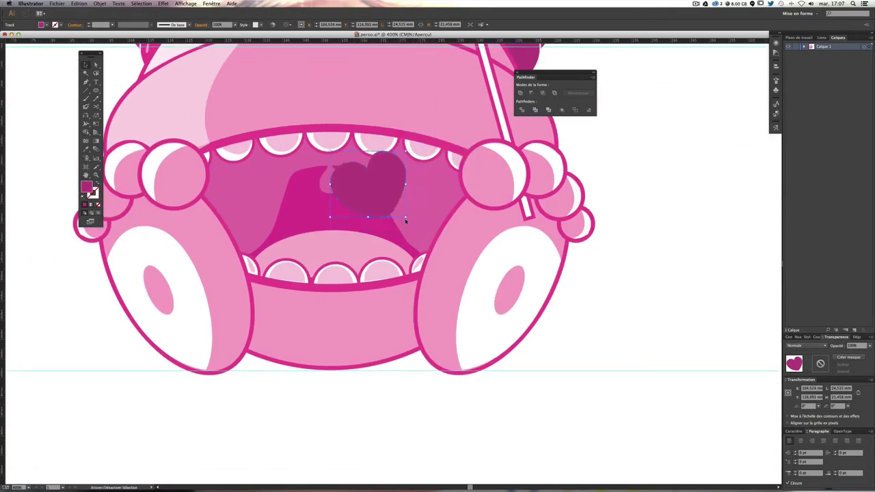
key("ctrl+minus")
key("ctrl+minus")
scroll(306, 268, "up", 1)
scroll(306, 269, "right", 1)
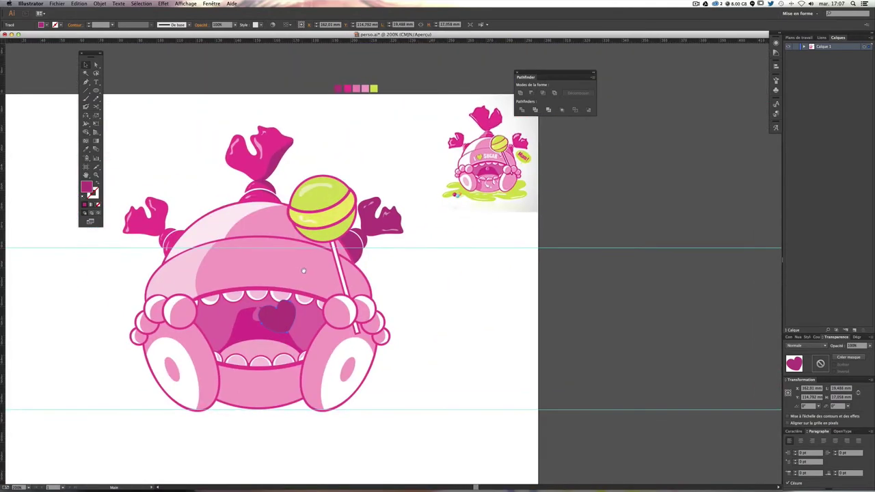
left_click_drag(275, 320, 253, 269)
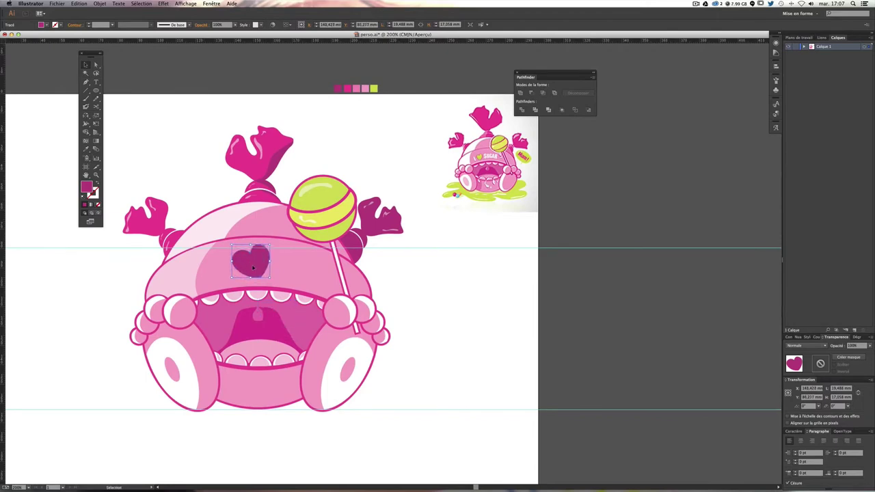
left_click(86, 149)
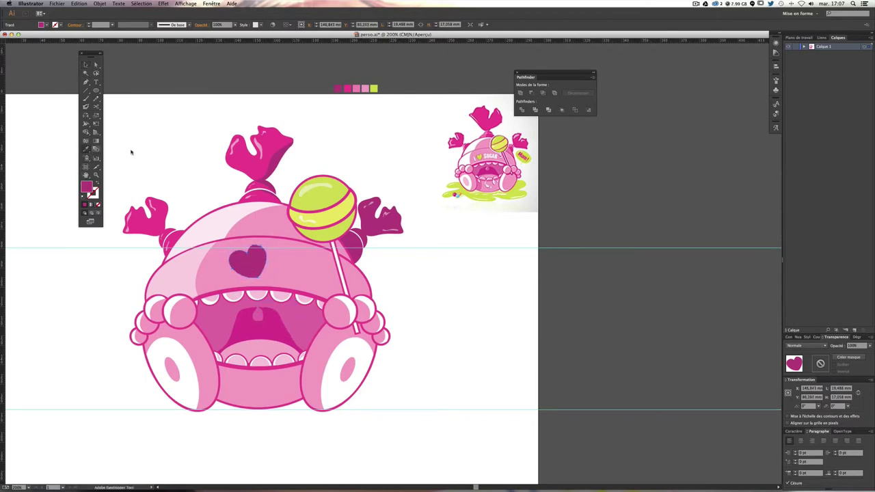
left_click(321, 205)
Step: Inspect the heart's stroke colour and the left arm's pink fill values
key("ctrl+shift+a")
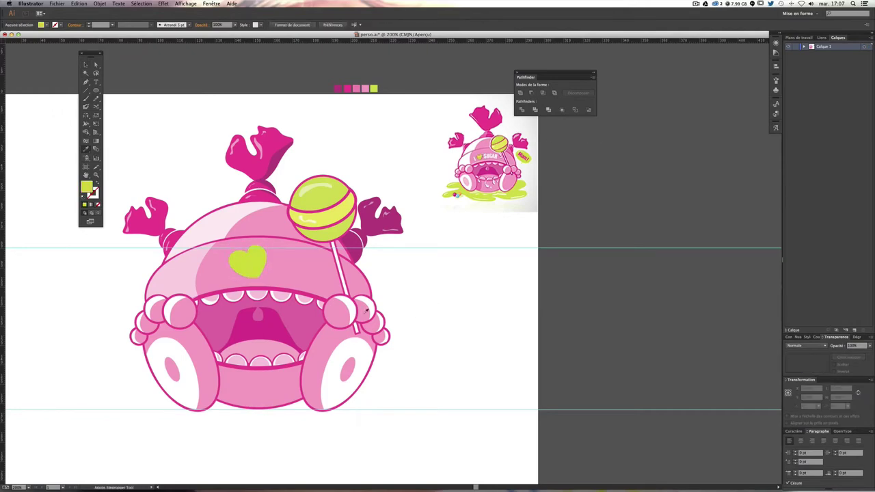
left_click_drag(347, 315, 399, 330)
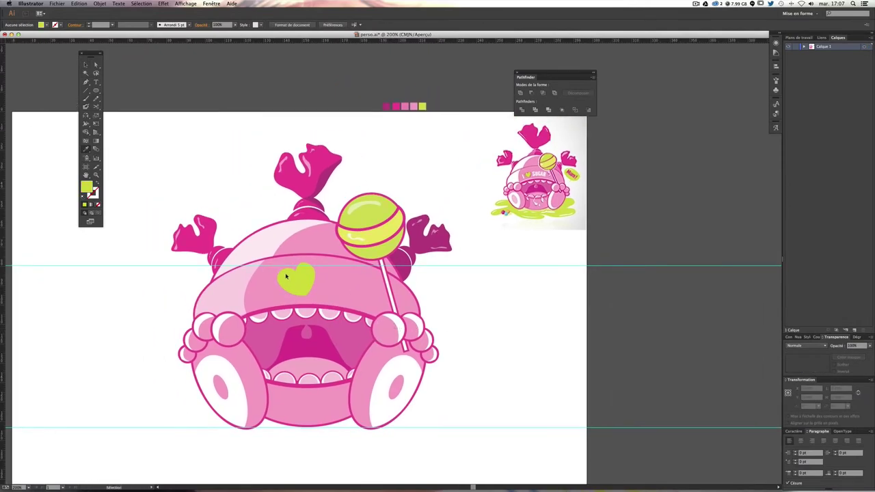
left_click(296, 276, "ctrl")
double_click(93, 193)
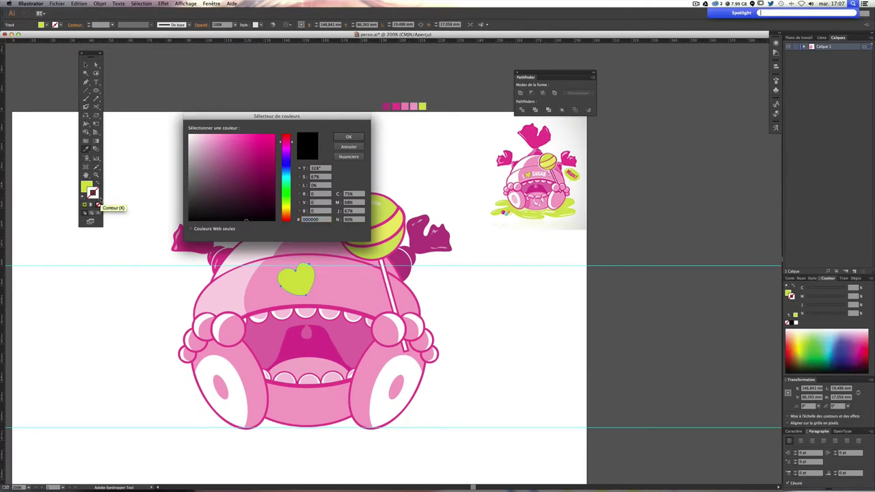
key("Escape")
key("v")
key("ctrl+shift+a")
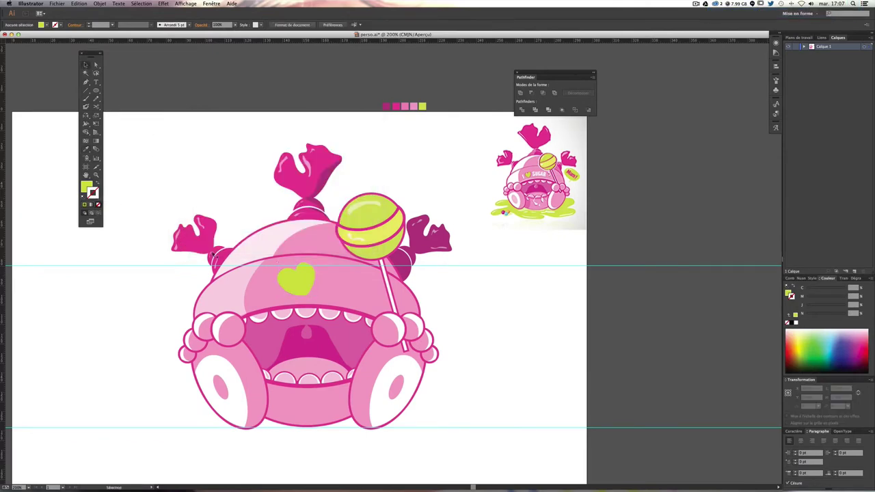
left_click(197, 237)
double_click(87, 186)
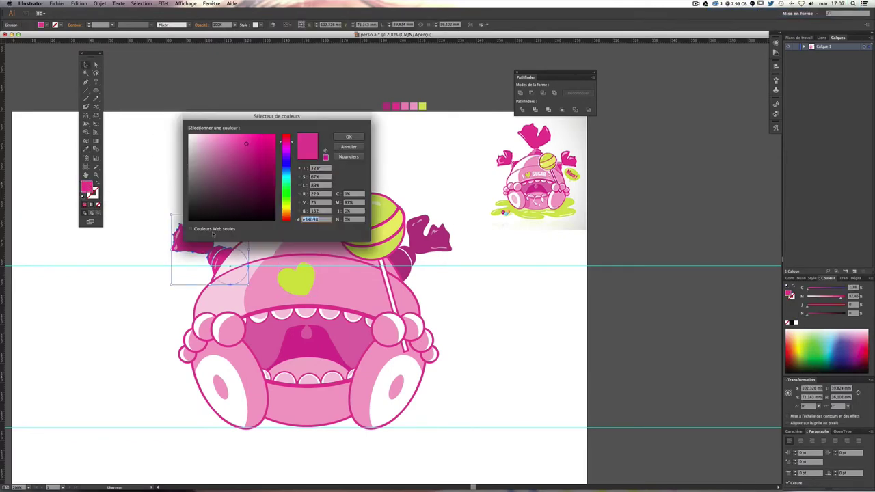
key("Escape")
Step: Give the green heart a pink outline colour
left_click(289, 273)
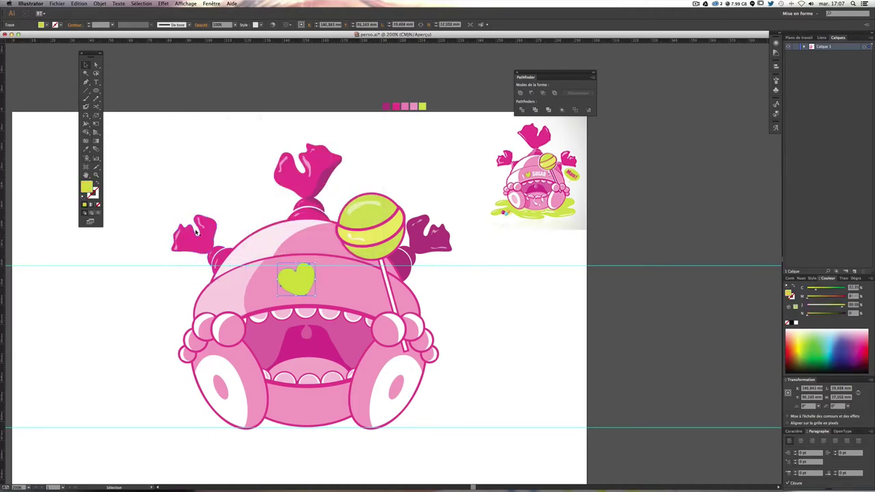
double_click(87, 186)
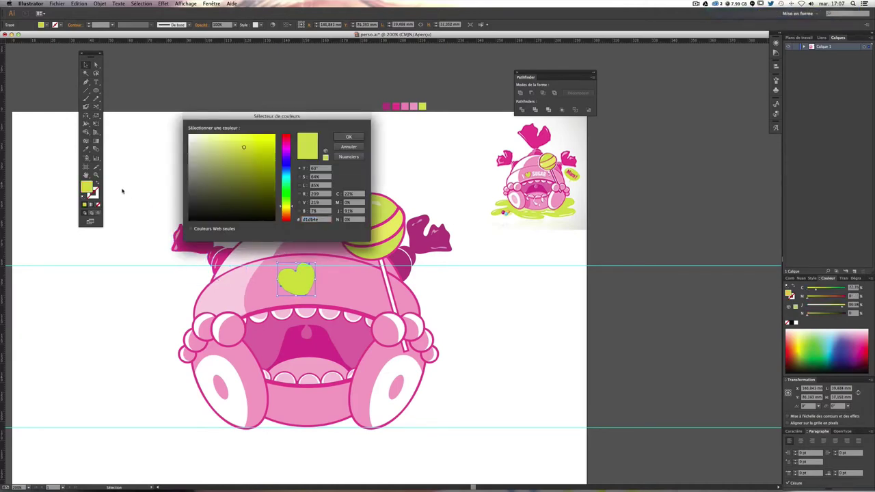
key("Escape")
double_click(92, 195)
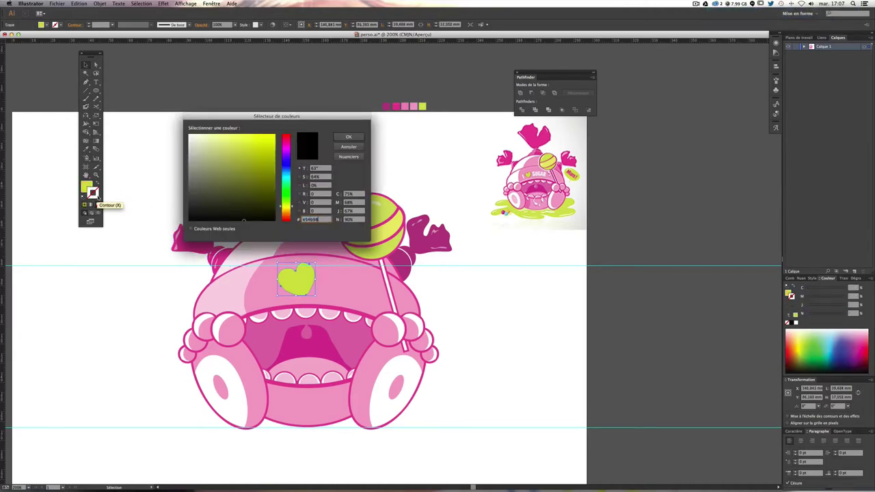
key("Return")
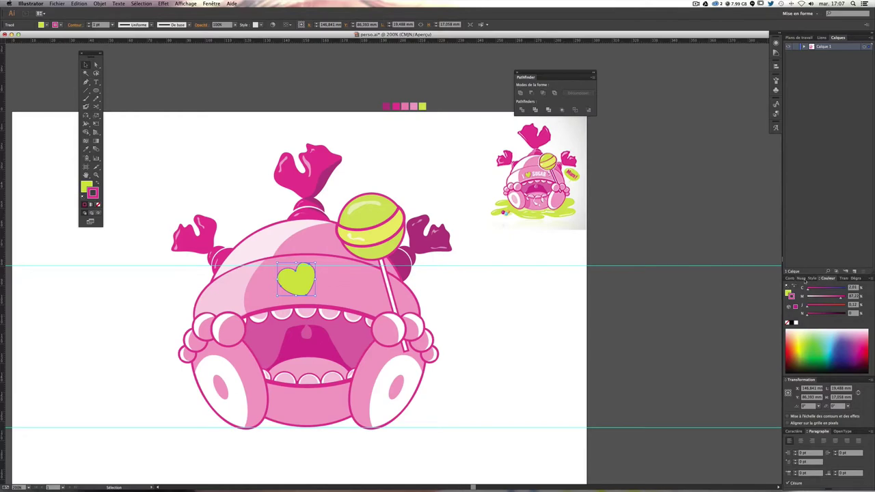
Step: Set the heart's stroke weight in the Stroke panel and check the outline
left_click(791, 279)
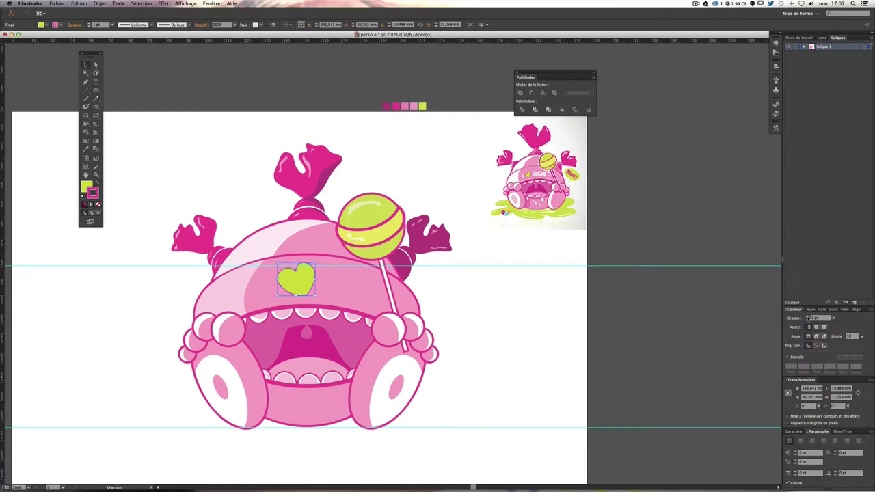
left_click(499, 333)
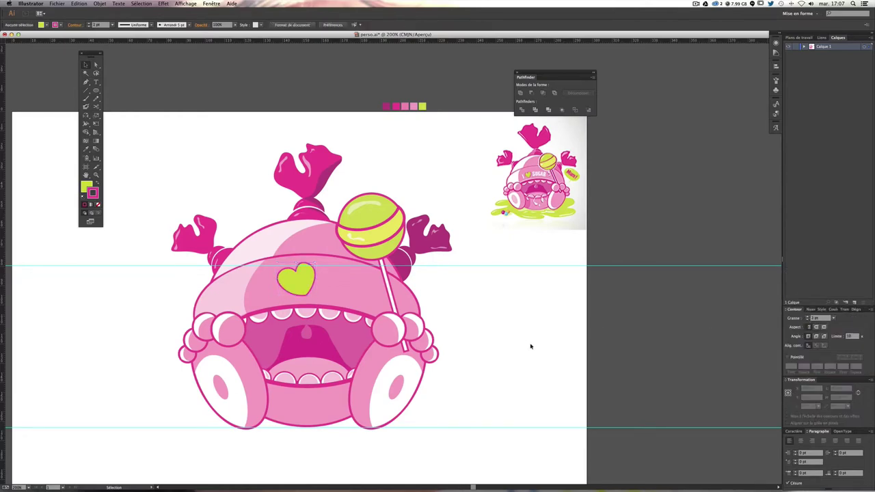
scroll(530, 339, "down", 2)
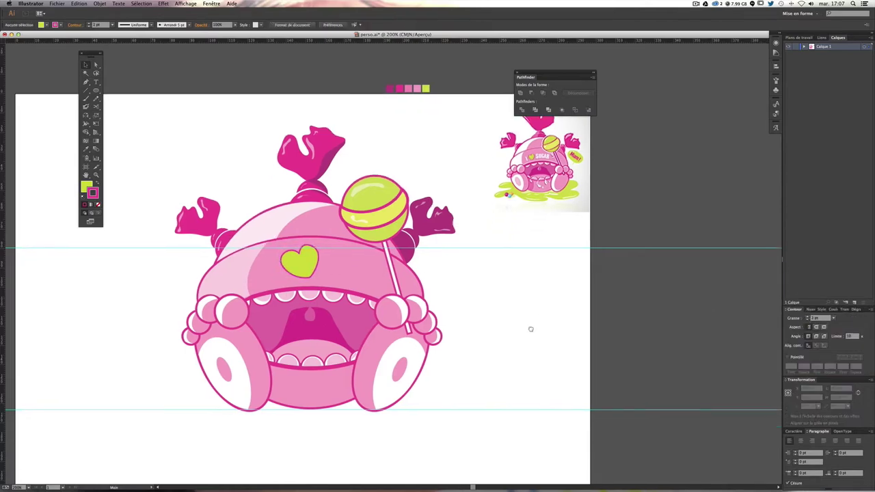
left_click(316, 264)
left_click(500, 297)
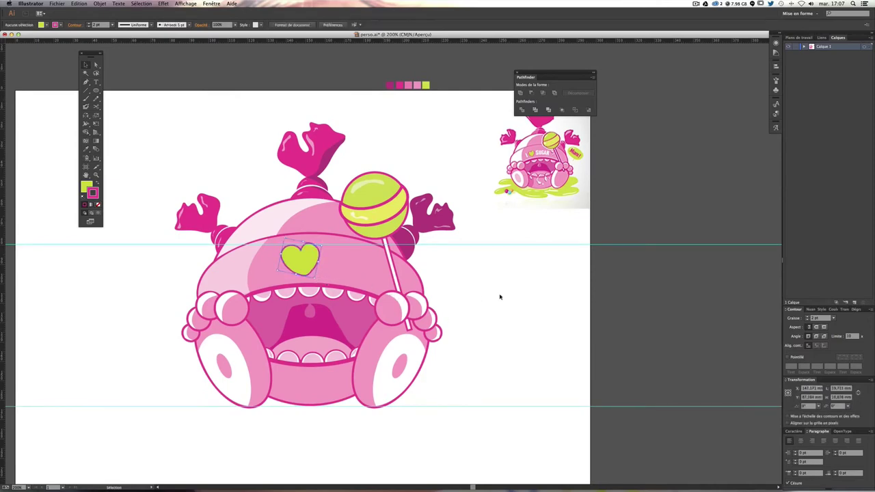
Step: Set the fill to None with the Pen tool ready for new paths
key("a")
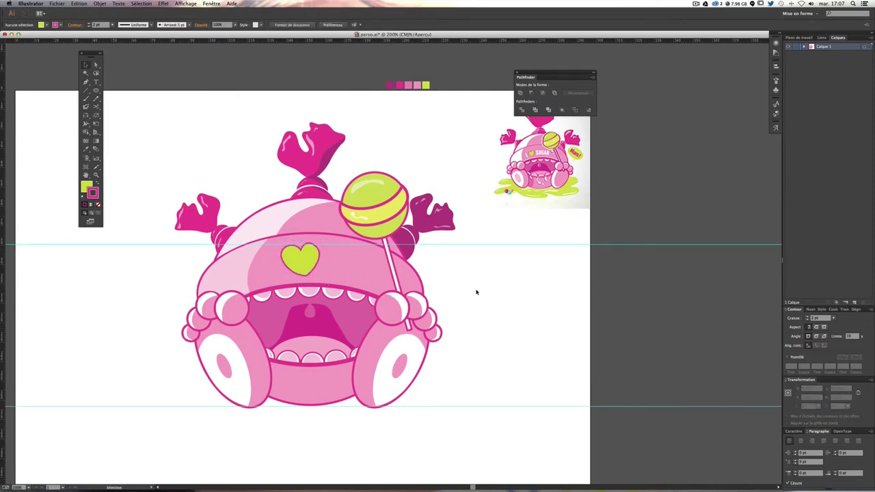
scroll(475, 315, "up", 1)
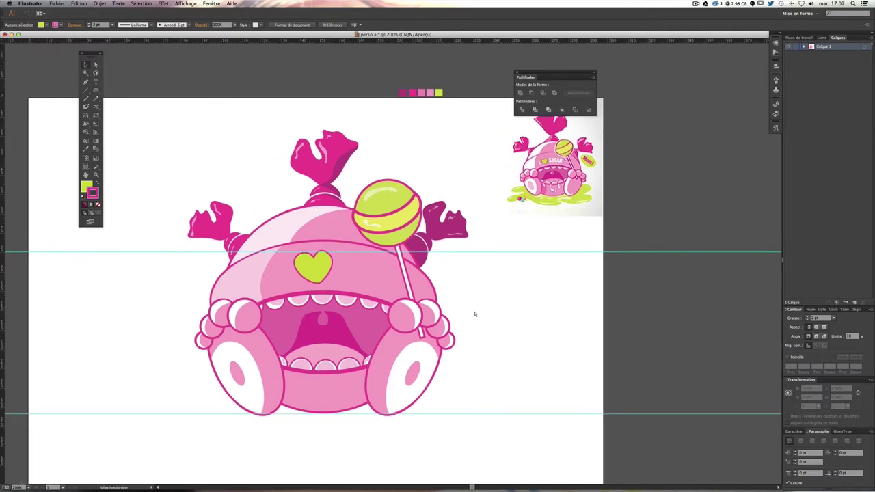
key("v")
left_click(87, 83)
left_click(91, 183)
left_click(98, 205)
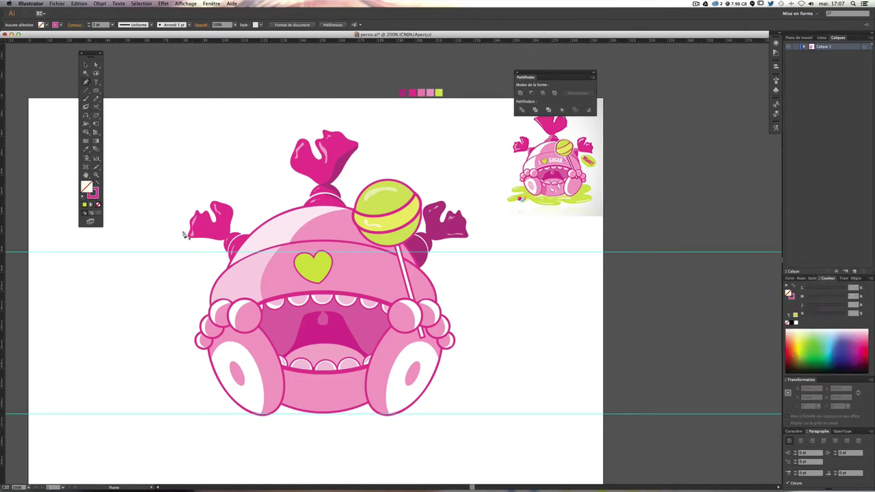
Step: Draw an arc across the hood's hat band with the Pen tool
left_click(252, 292)
left_click_drag(402, 296, 479, 336)
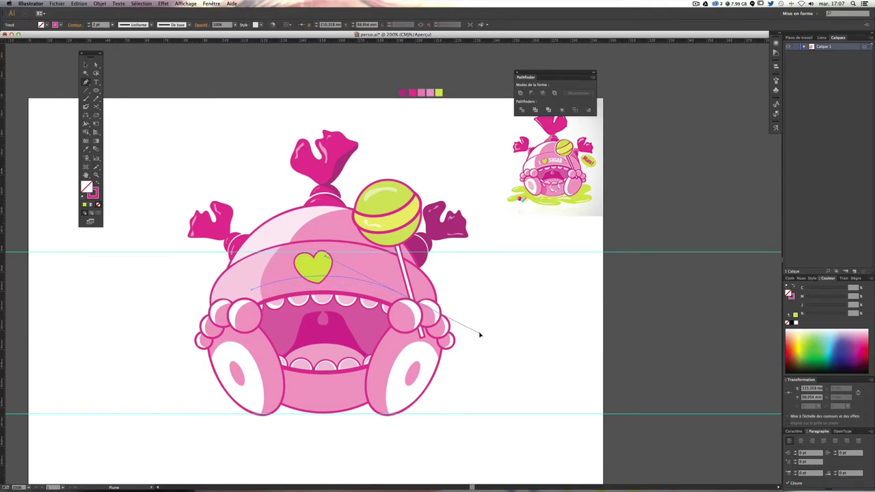
left_click_drag(480, 335, 473, 332)
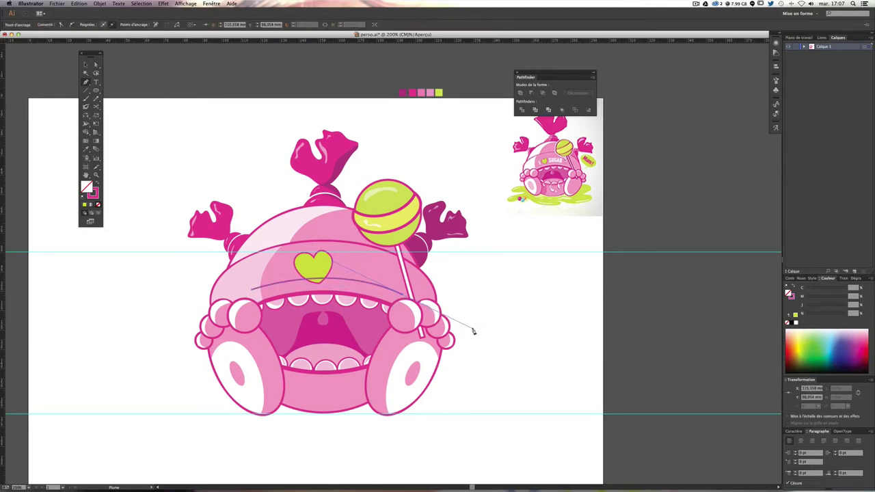
Step: Type 'I SUGAR' along the arc with Type on a Path and start choosing Helvetica
left_click(96, 82)
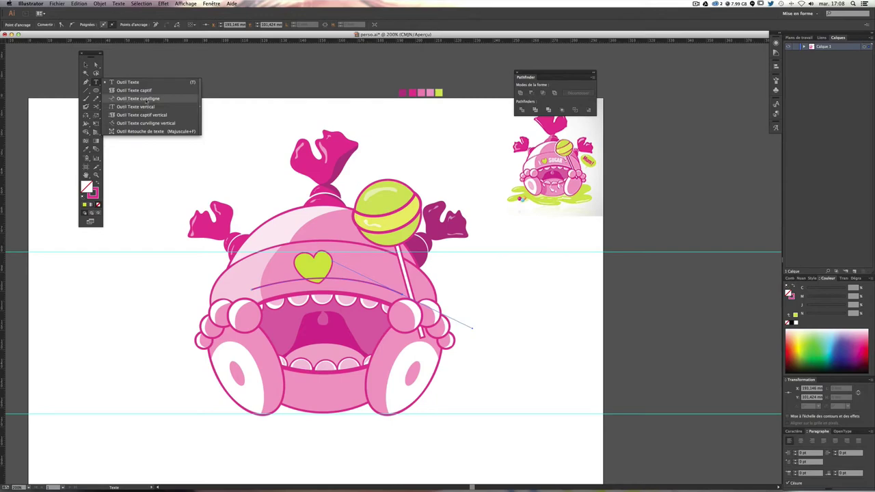
left_click(151, 99)
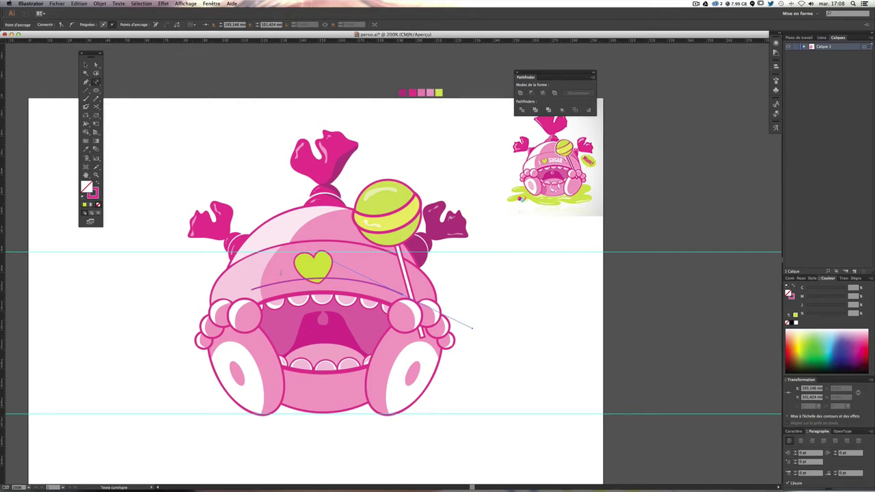
left_click(259, 286)
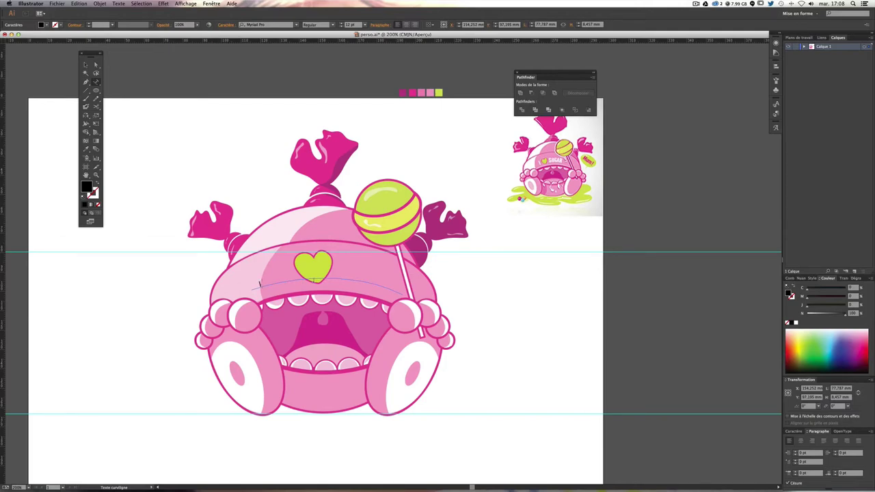
type("SUGAR")
key("Escape")
key("ctrl+t")
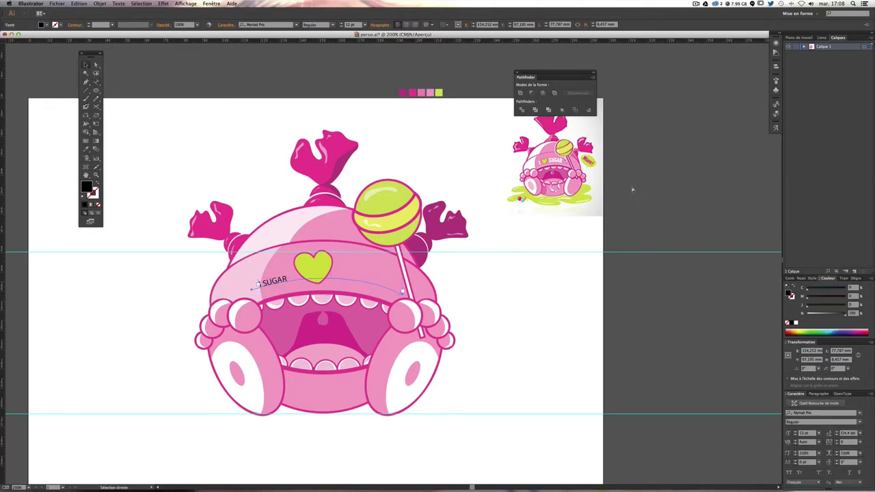
left_click(837, 414)
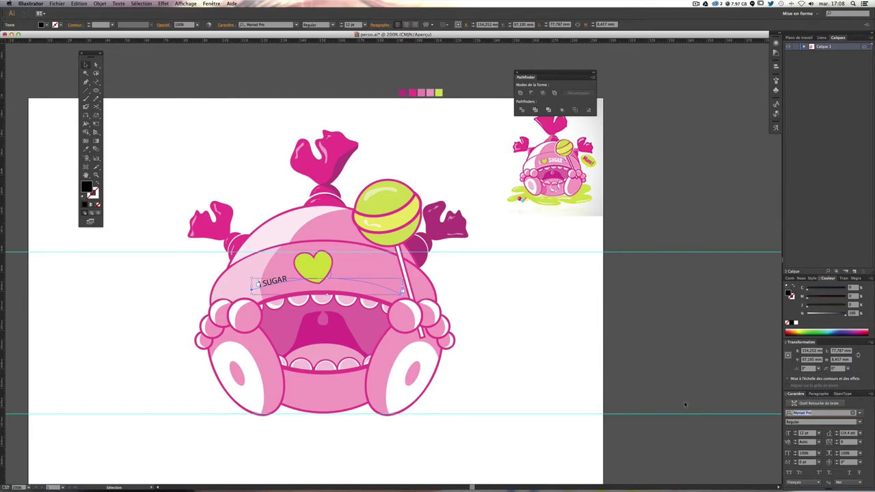
type("hel")
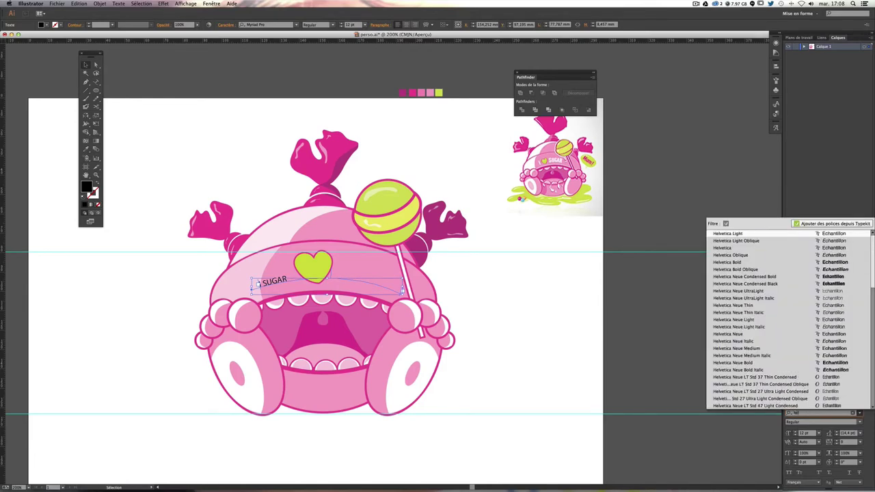
Step: Set the hat-band text to Helvetica Bold at 40 pt
left_click(753, 248)
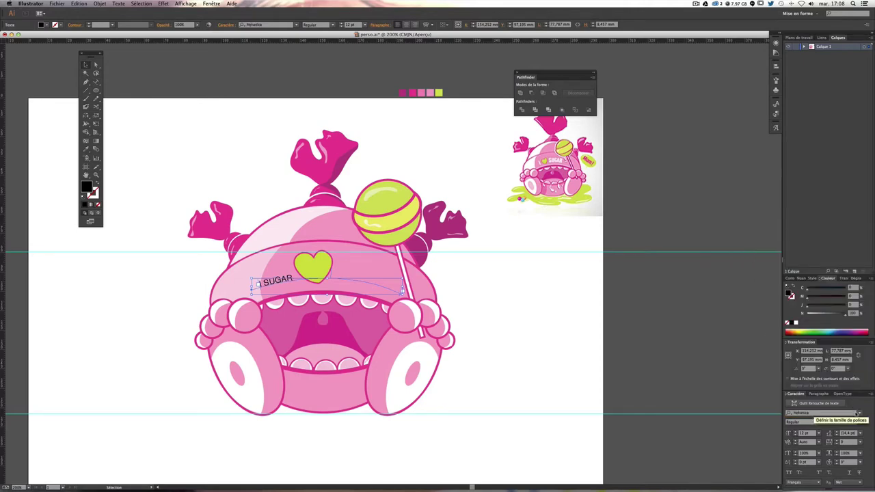
left_click(858, 422)
left_click(827, 459)
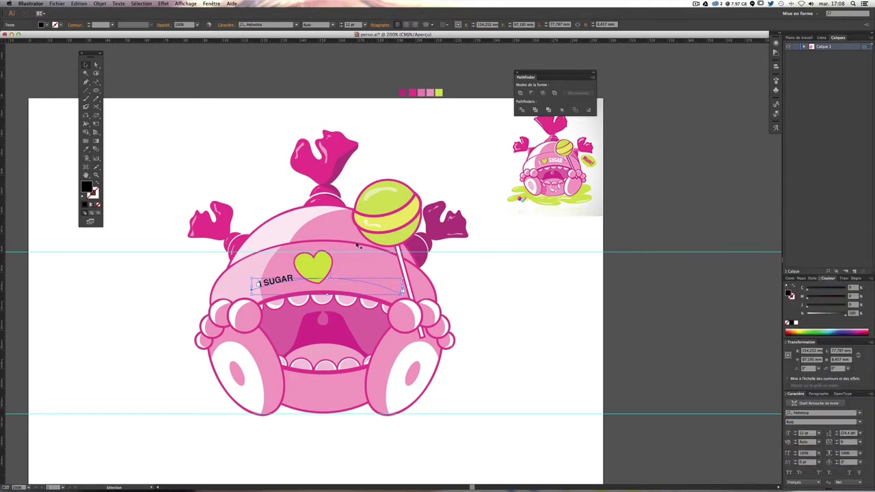
left_click(808, 433)
type("6")
type("0")
key("Return")
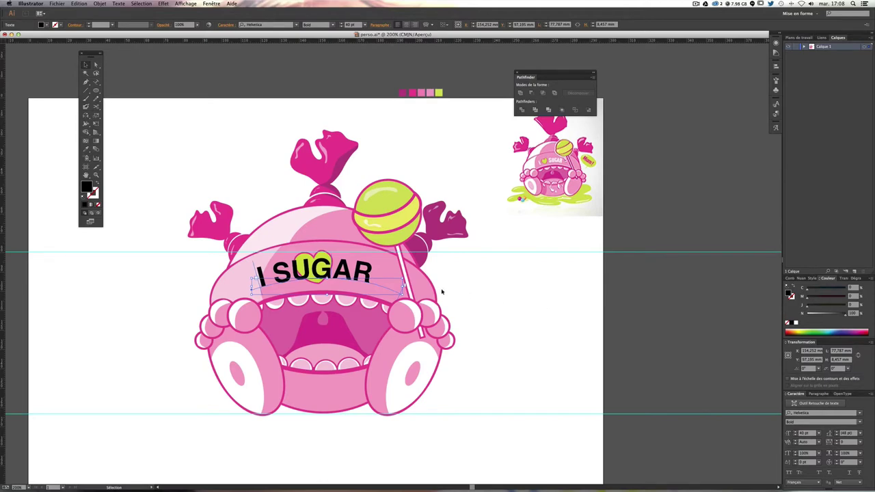
Step: Widen the gap after 'I' and drag the lime heart into it to read I ♥ SUGAR
double_click(276, 277)
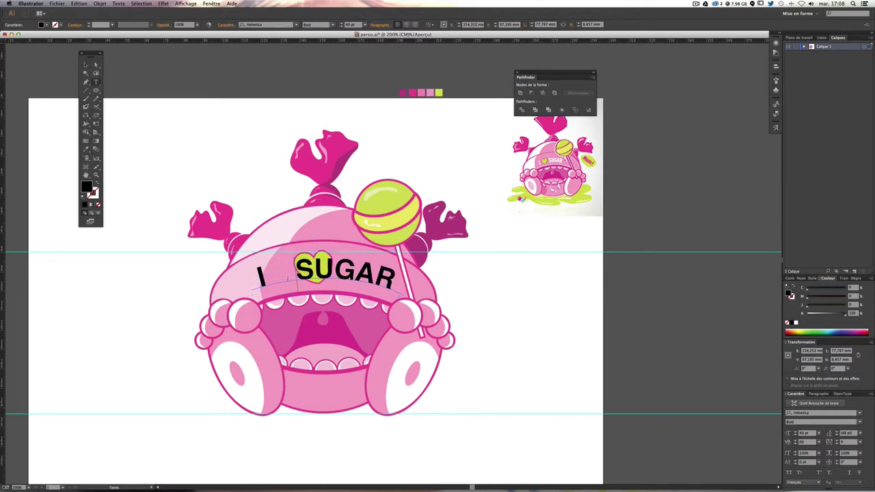
key("Escape")
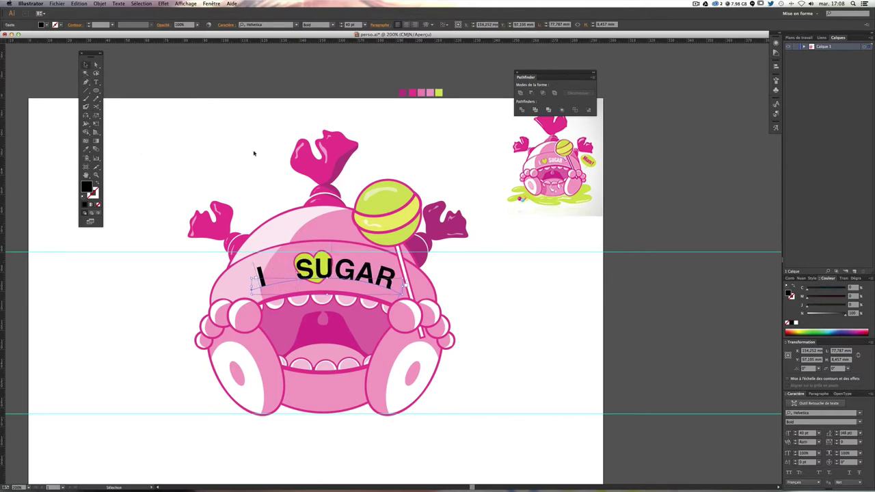
left_click(469, 281)
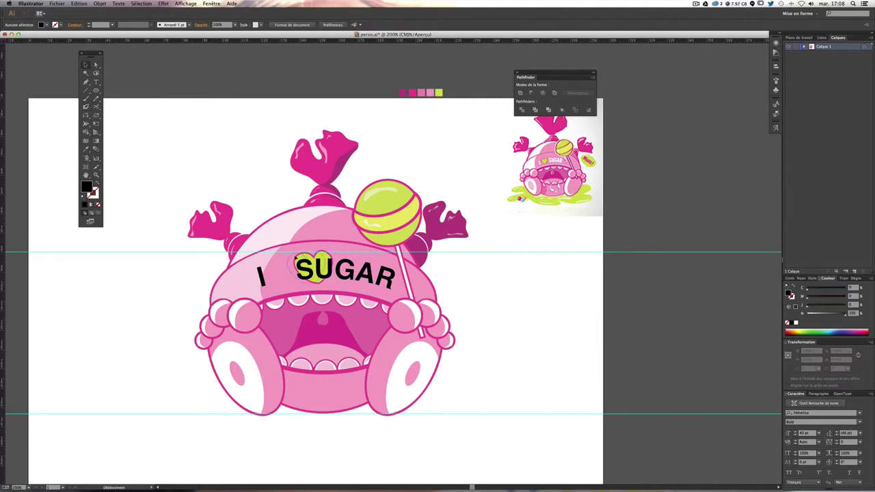
left_click_drag(302, 258, 281, 261)
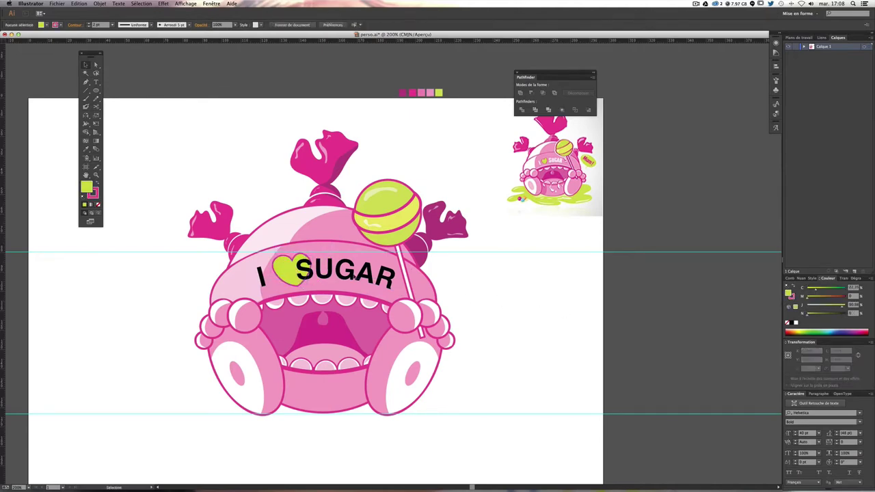
Step: Set the I ♥ SUGAR text to 35 pt and widen the spacing before SUGAR
left_click(391, 284)
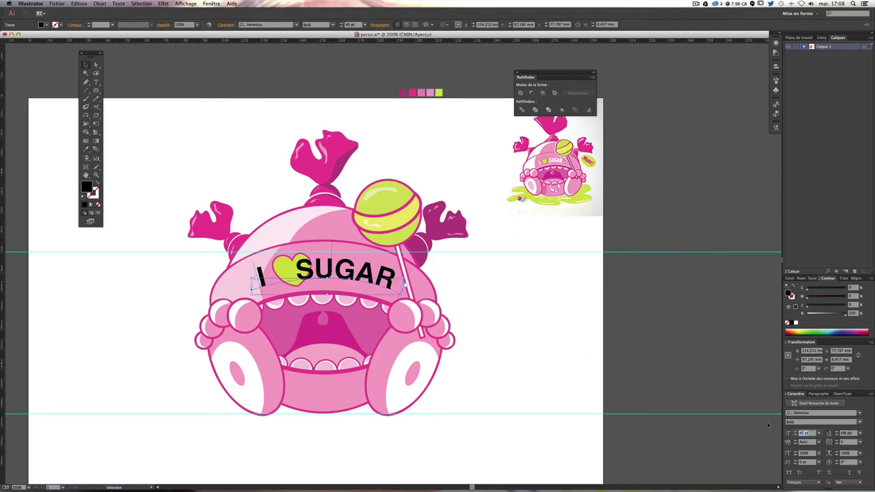
type("35")
key("Return")
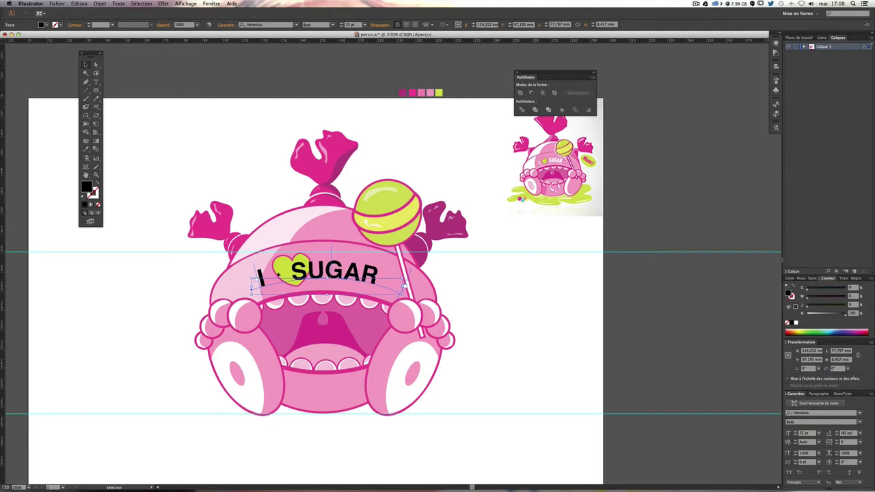
double_click(278, 275)
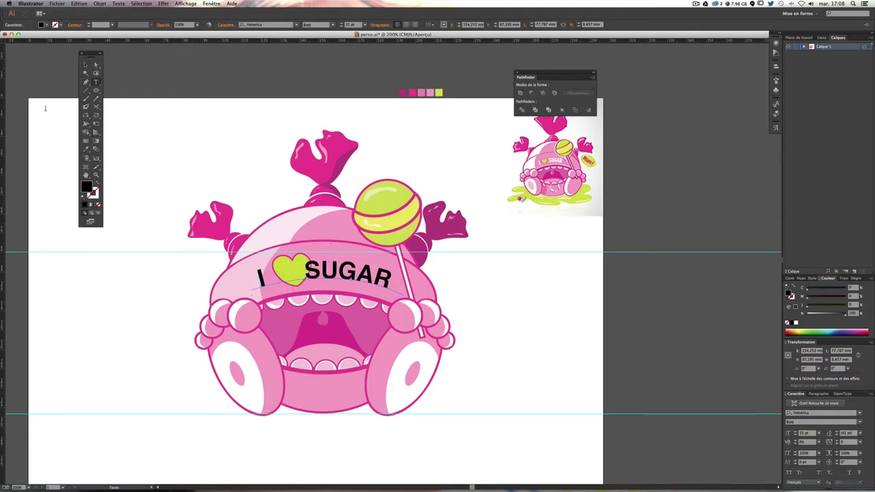
key("Escape")
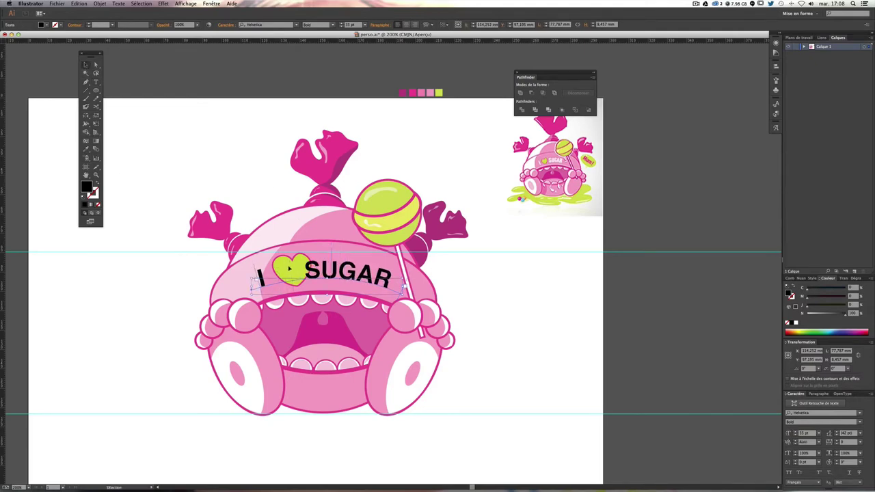
Step: Rotate the heart upright, resize it, and nudge the heart and text group into place
left_click(205, 229)
left_click(287, 274)
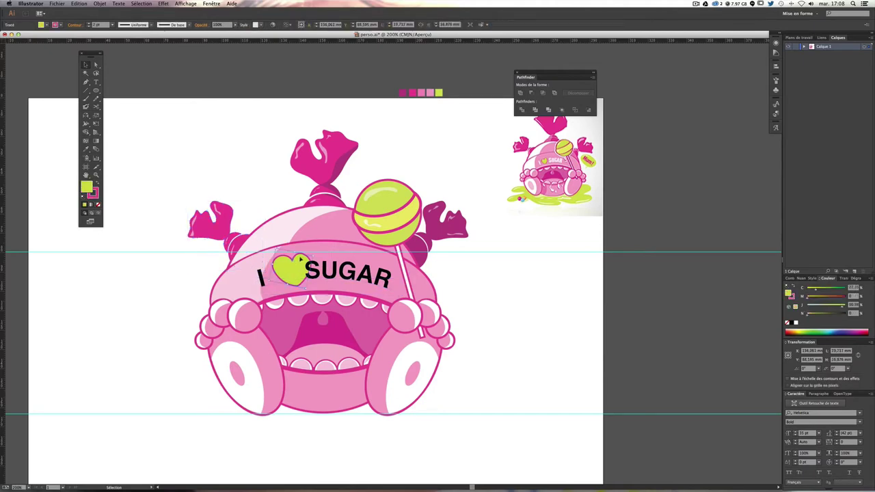
left_click(311, 258)
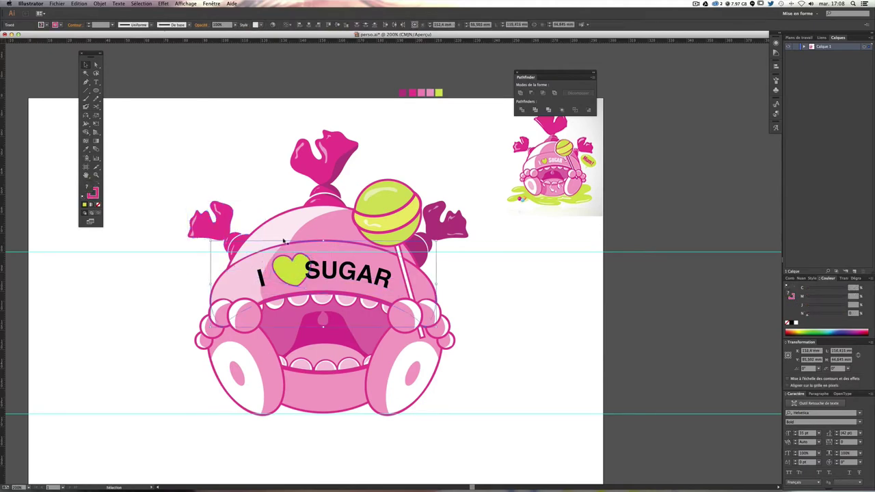
left_click(285, 260, "shift")
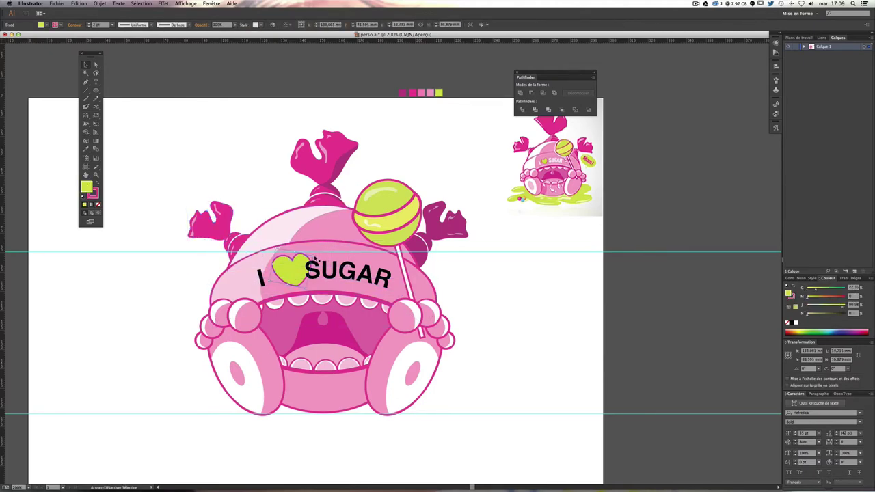
left_click_drag(312, 257, 314, 262)
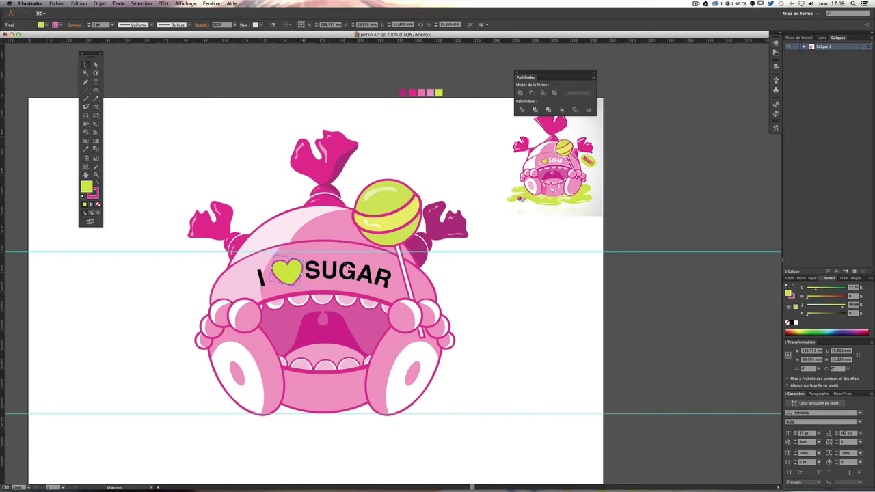
key("Left")
key("Left")
key("Left")
key("Left")
key("Left")
key("Left")
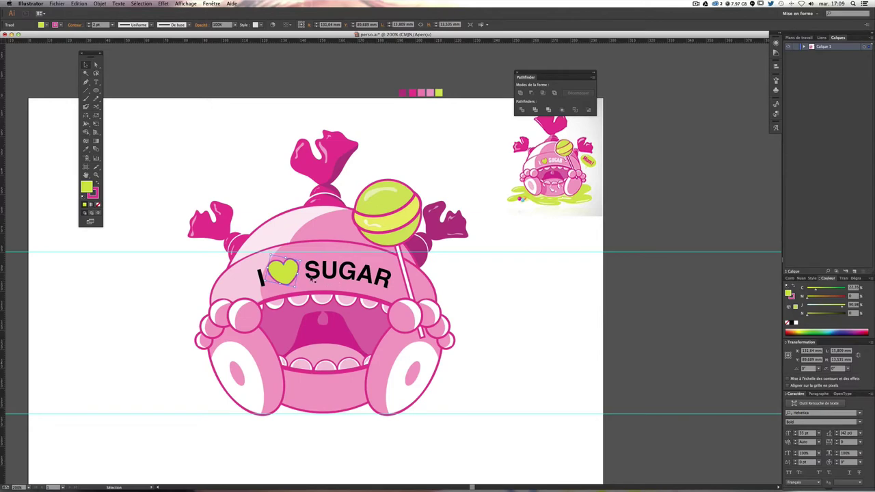
left_click(341, 275, "shift")
key("Left")
key("Left")
key("Left")
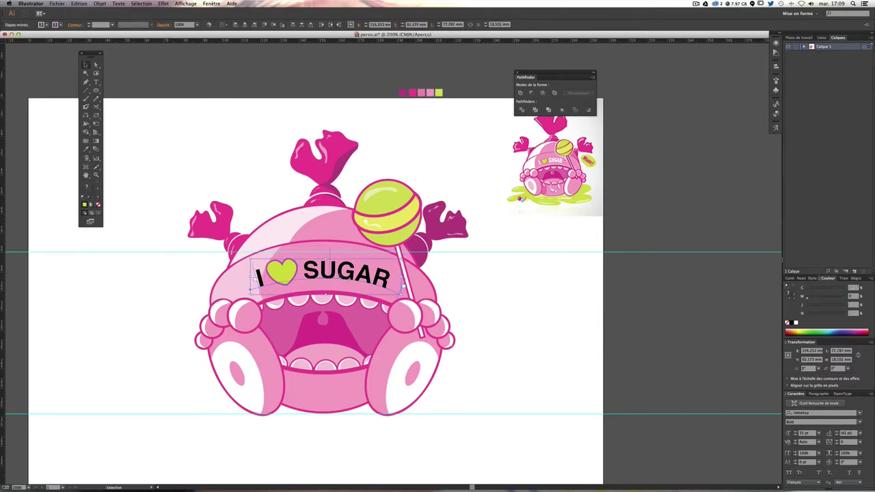
key("Left")
key("Left")
key("Left")
key("Left")
key("Left")
key("Left")
key("Left")
key("Left")
key("Right")
key("Right")
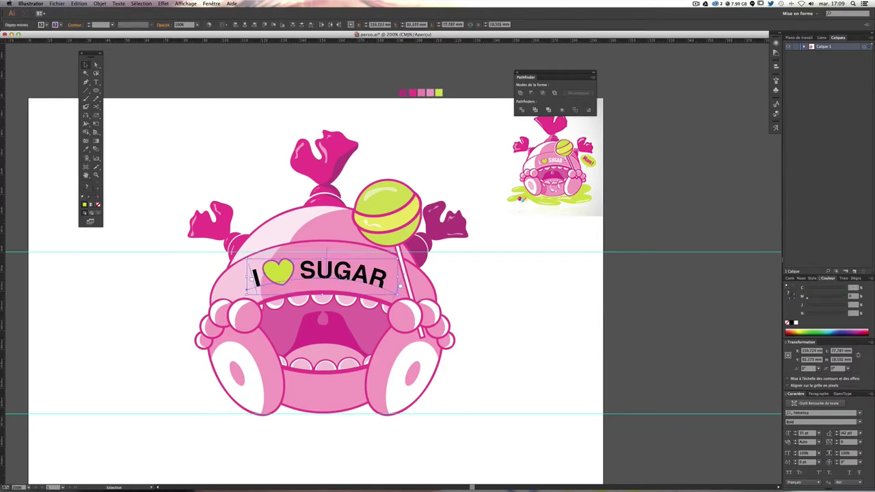
Step: Fill the hat-band lettering with white
left_click(342, 274)
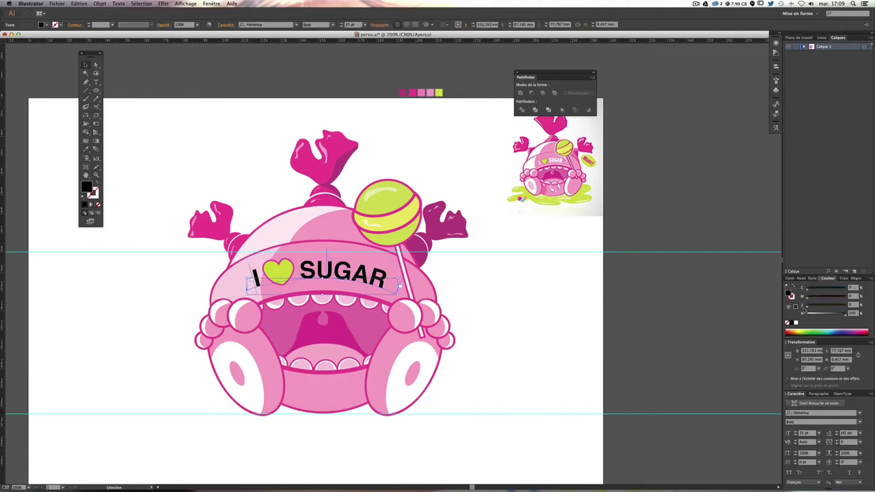
left_click(796, 322)
left_click(576, 327)
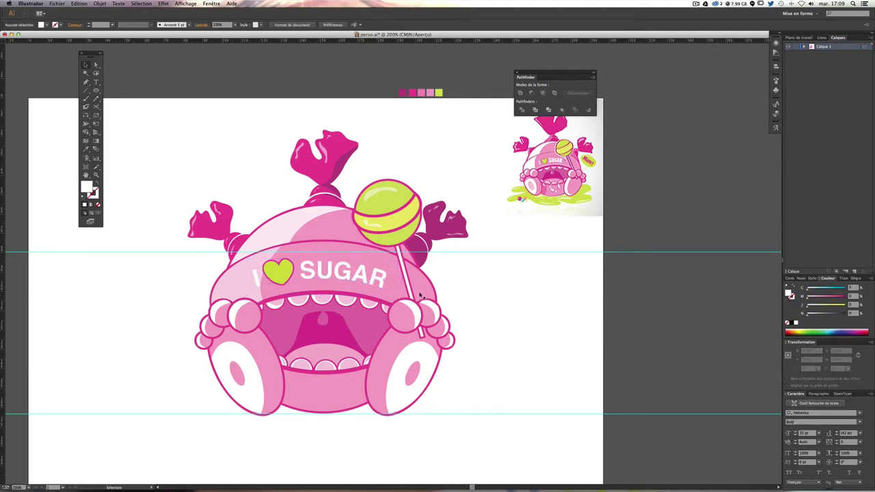
Step: Eyedrop the dark right candy wrapper's magenta onto the inner mouth shape
scroll(421, 296, "down", 2)
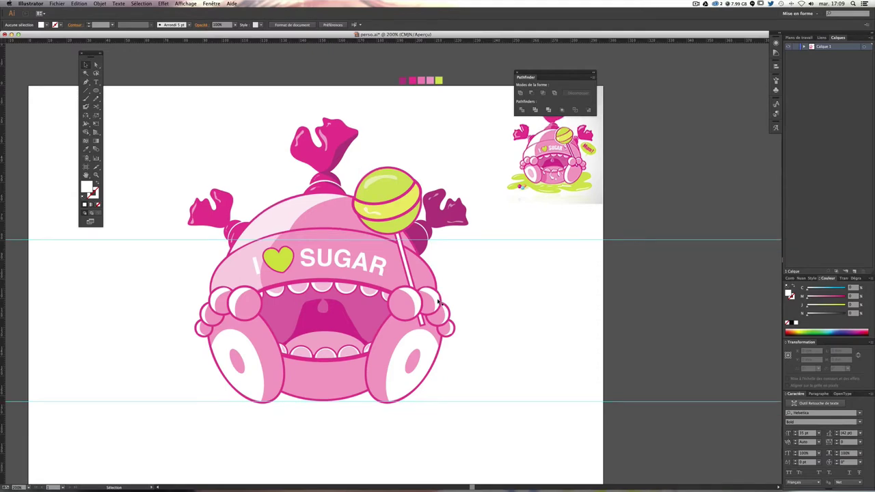
scroll(440, 302, "down", 1)
scroll(370, 249, "up", 2)
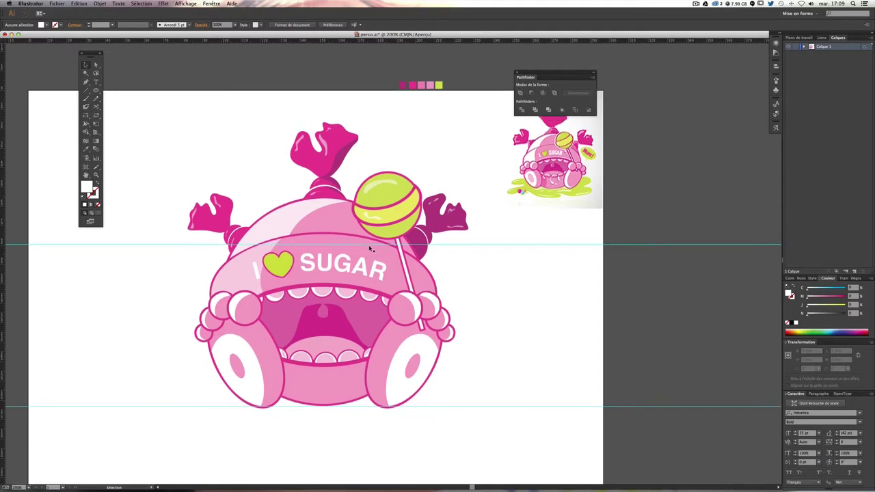
scroll(448, 267, "up", 2)
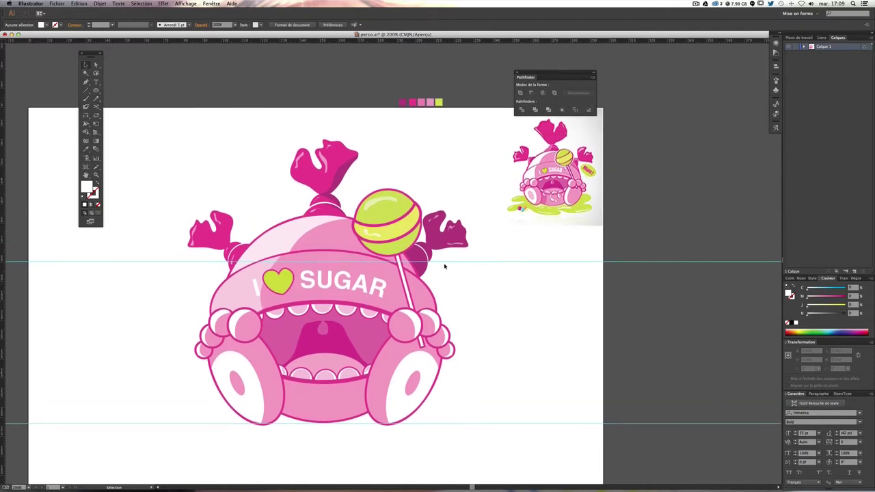
scroll(458, 270, "up", 2)
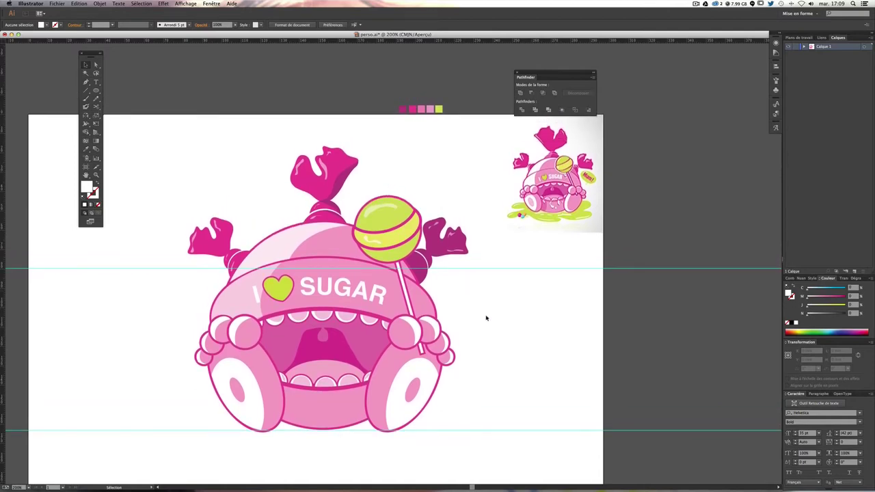
left_click(320, 350)
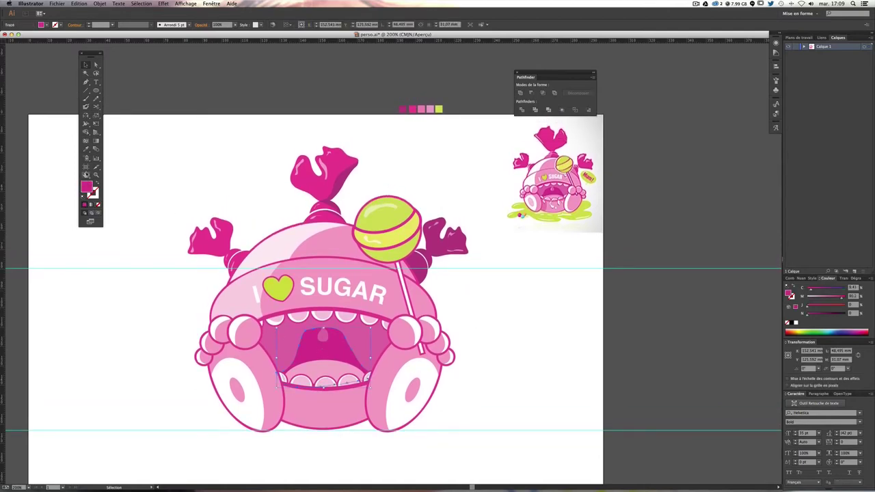
left_click(85, 149)
left_click(439, 240)
key("ctrl+shift+a")
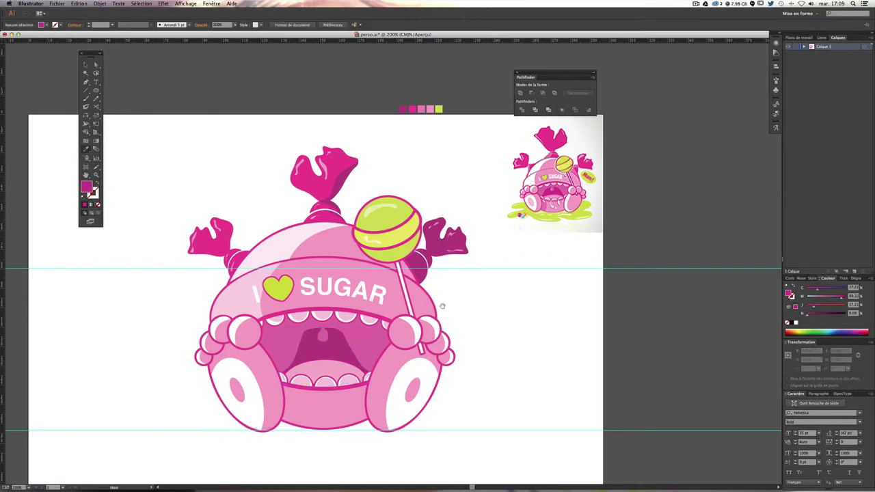
Step: Switch to the Pen tool and zoom to 300% on the mouth
mouse_move(444, 307)
left_mouse_down()
mouse_move(432, 251)
mouse_move(435, 290)
left_mouse_up()
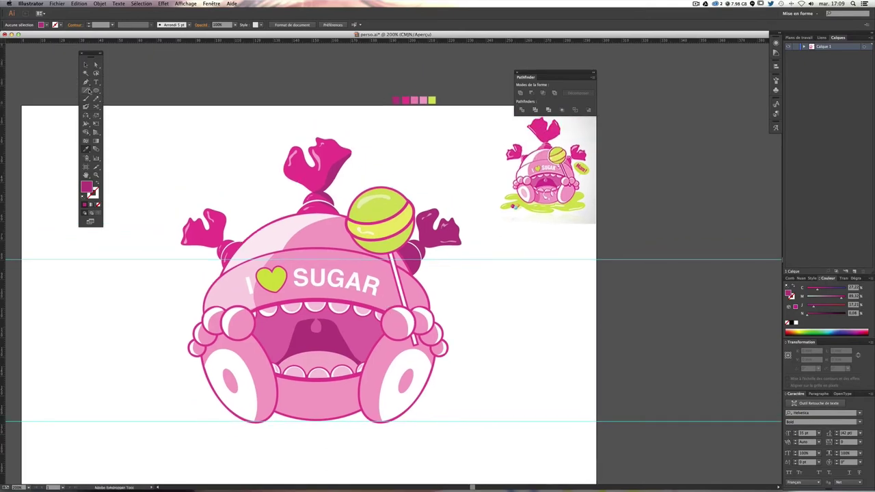
key("p")
key("ctrl+plus")
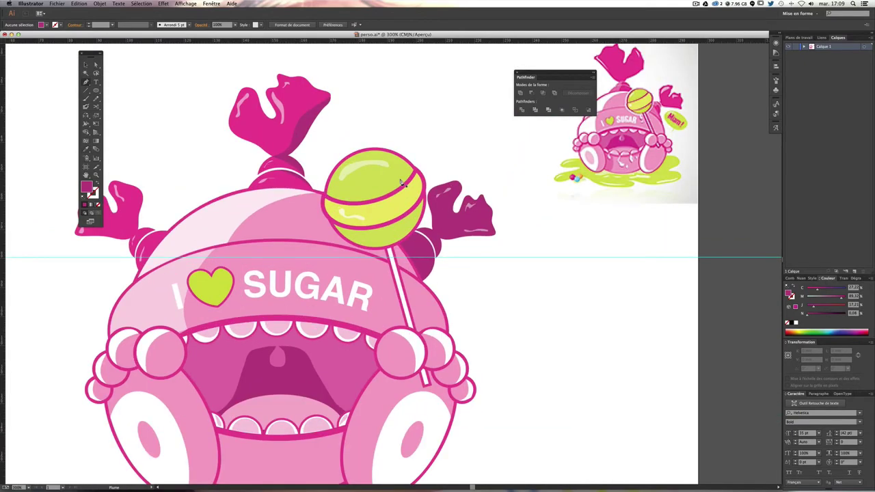
scroll(402, 185, "down", 3)
scroll(403, 195, "down", 2)
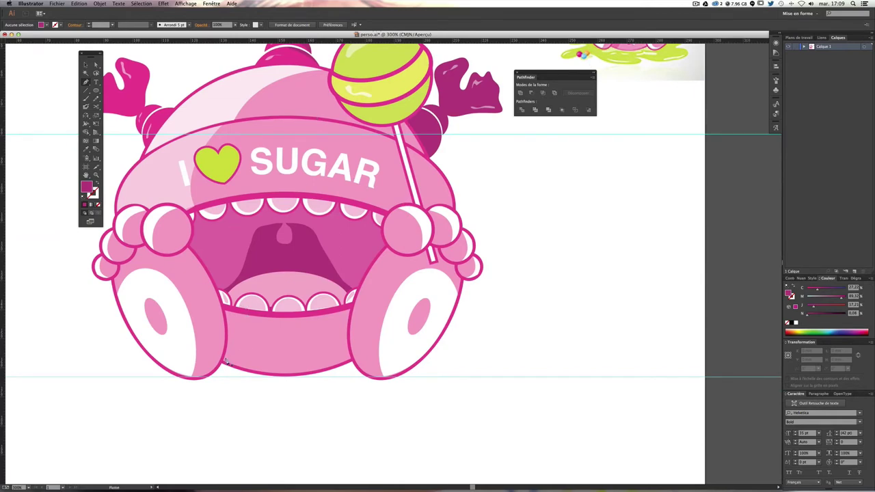
scroll(228, 364, "up", 2)
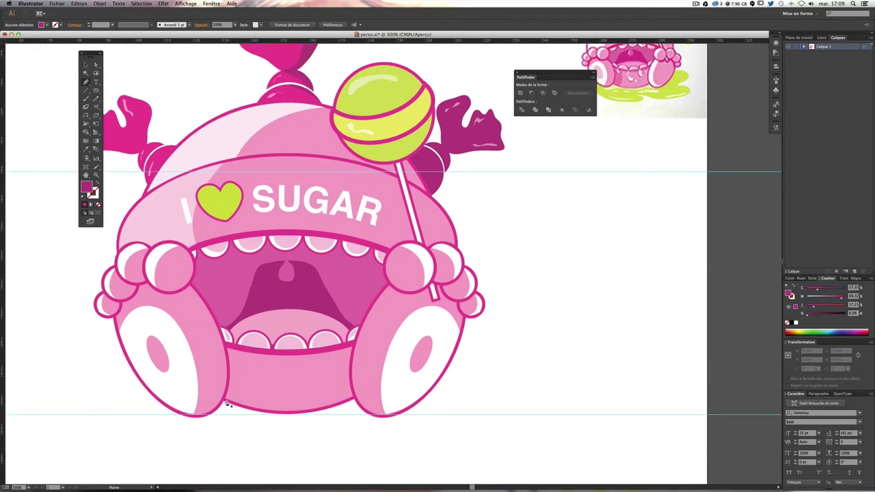
Step: Draw a curved Pen shading shape below the lower teeth toward the chin
left_click(225, 402)
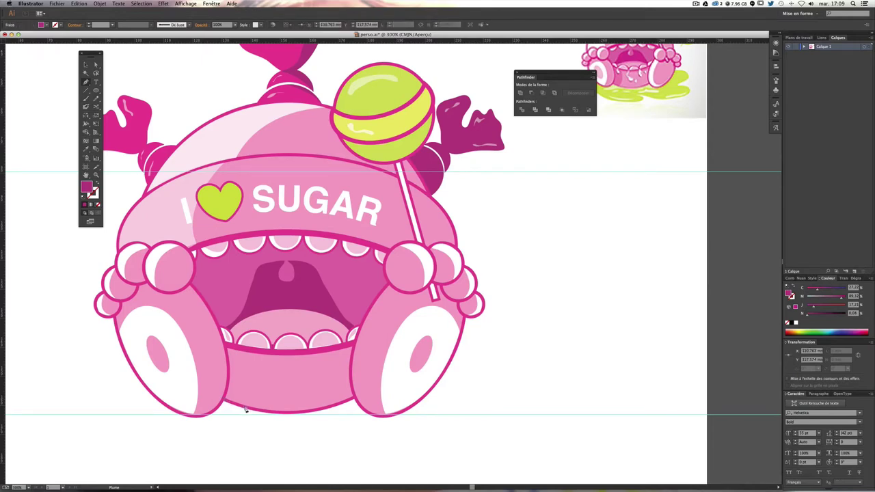
left_click(251, 408)
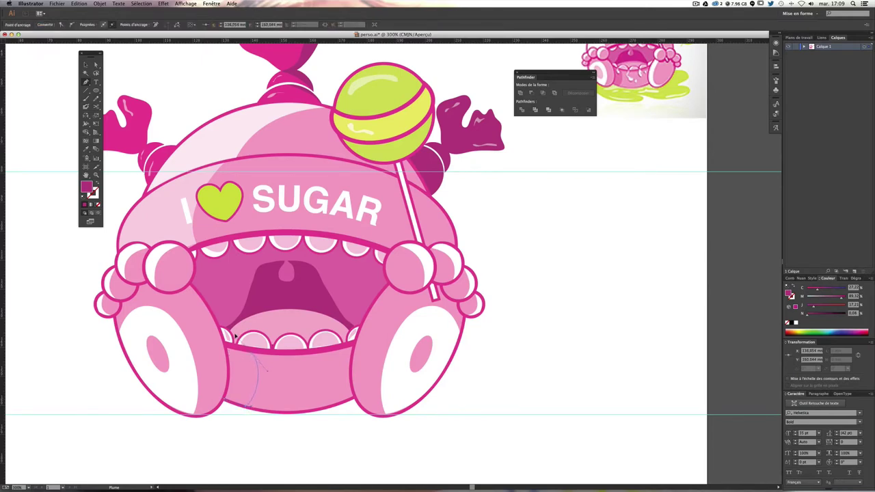
left_click_drag(252, 356, 238, 330)
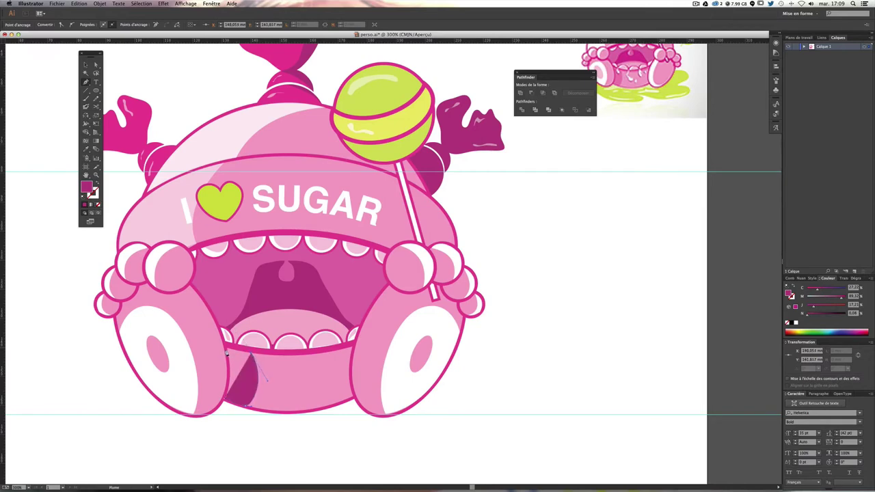
left_click(220, 347)
left_click_drag(219, 346, 233, 402)
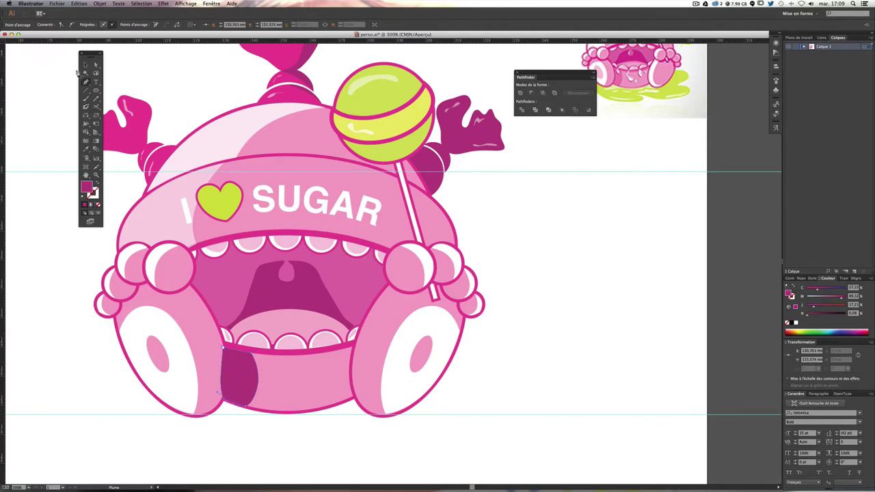
Step: Bring the left bumps and wheel group in front of the new shading shape
left_click(85, 65)
left_click(174, 313)
left_click(166, 339, "shift")
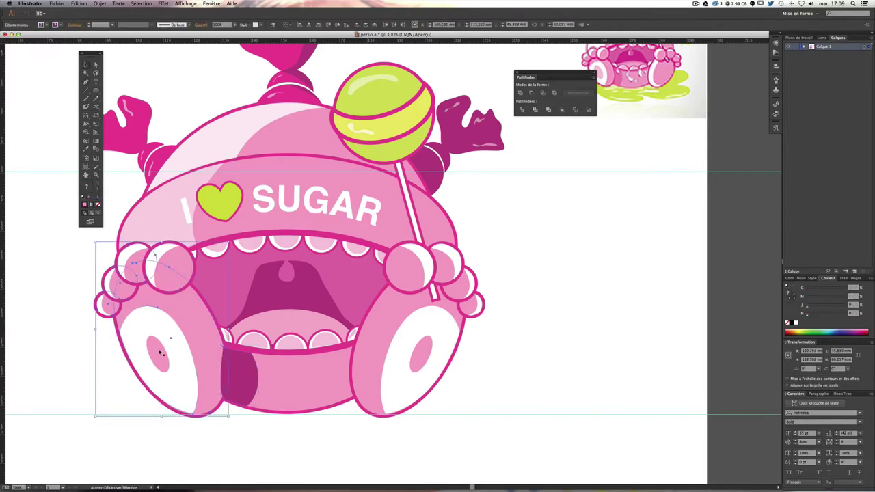
key("a")
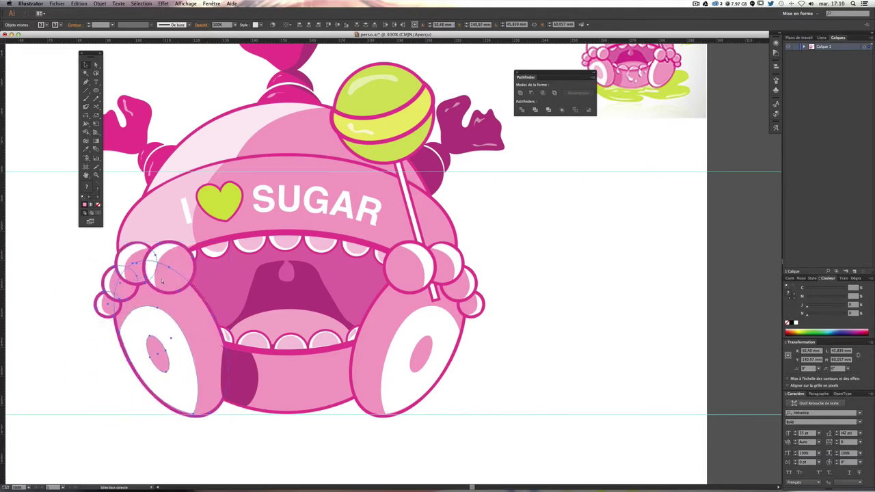
key("v")
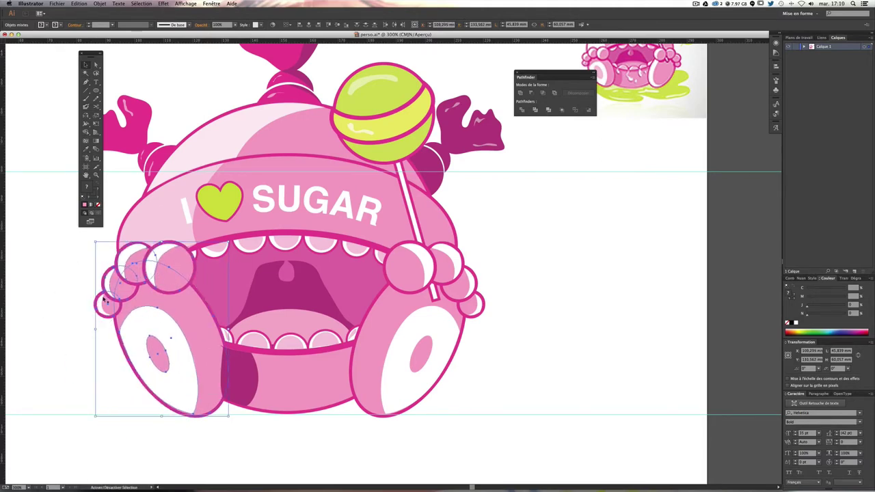
key("a")
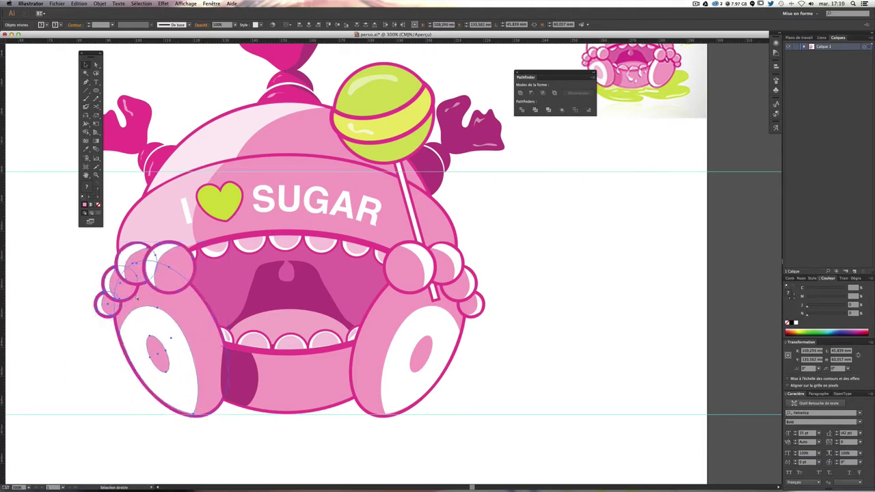
key("v")
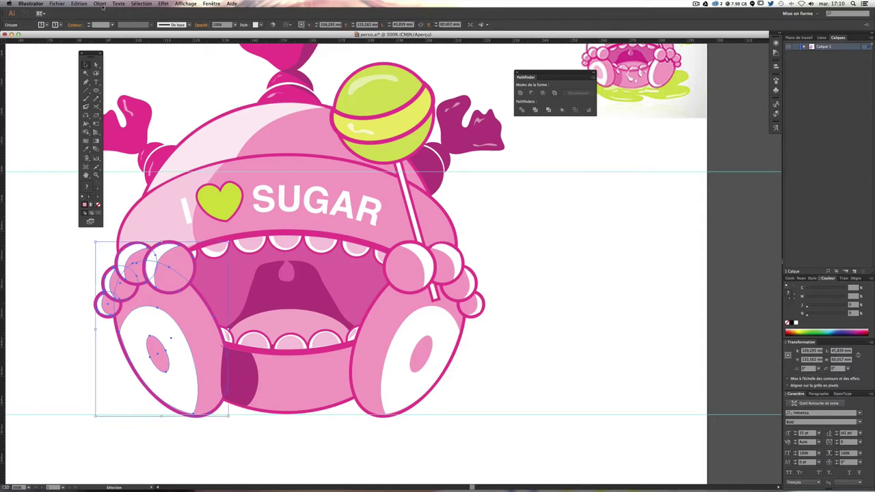
left_click(100, 4)
left_click(233, 19)
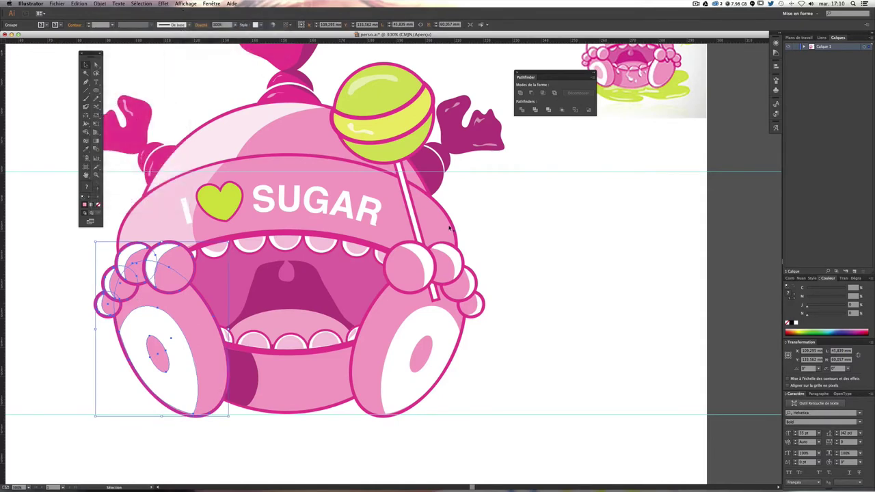
left_click(518, 275)
Step: Give the shading shape a pink fill sampled from the hat and swatches
key("ctrl+0")
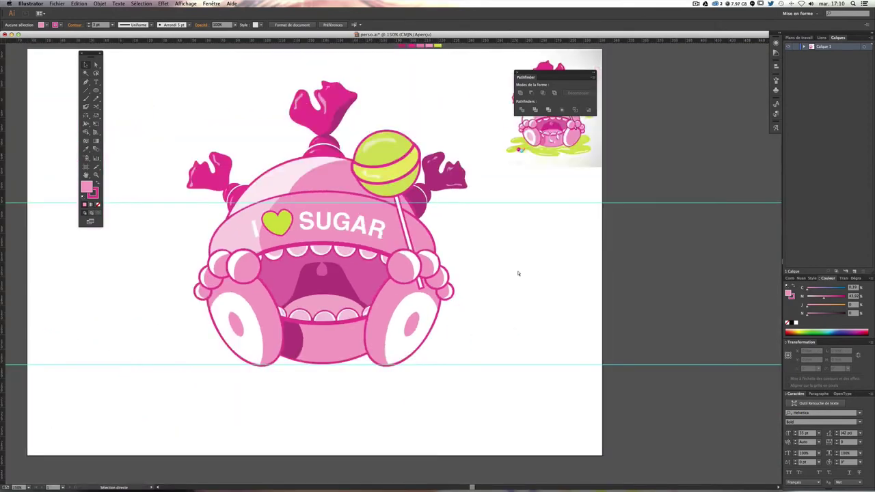
key("ctrl+minus")
left_click(317, 324)
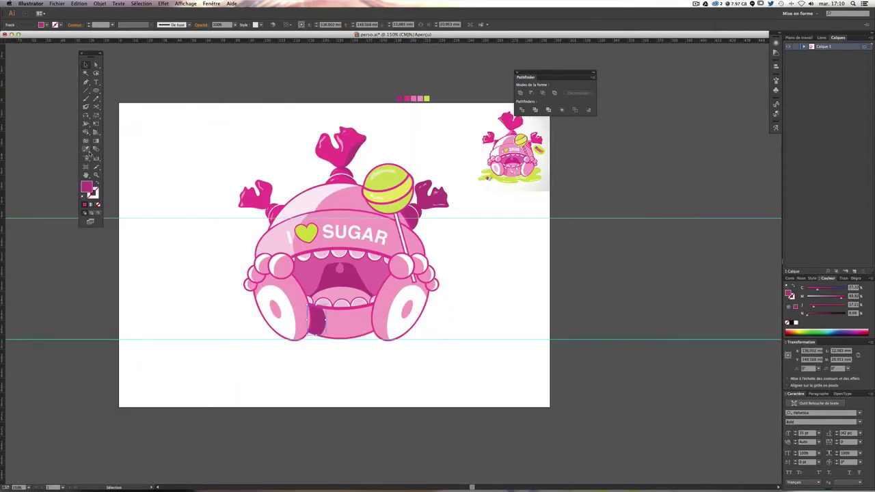
key("i")
left_click(305, 223)
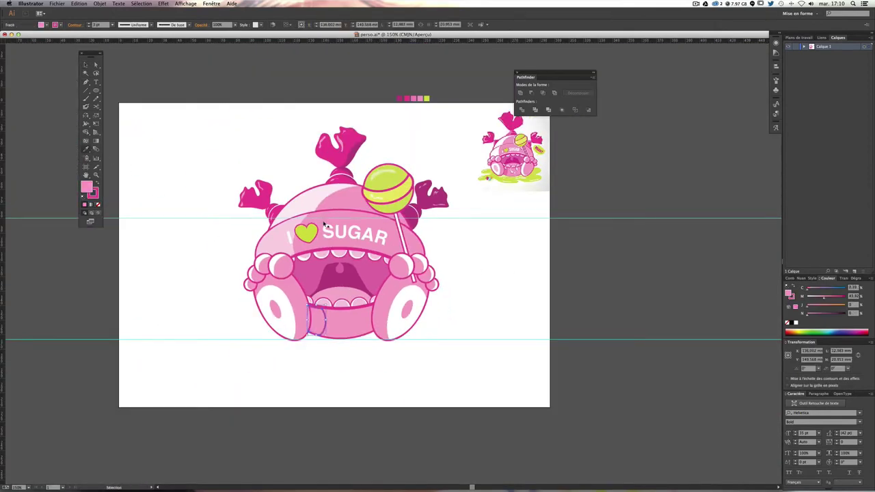
left_click(324, 222)
left_click(347, 196)
left_click(408, 99)
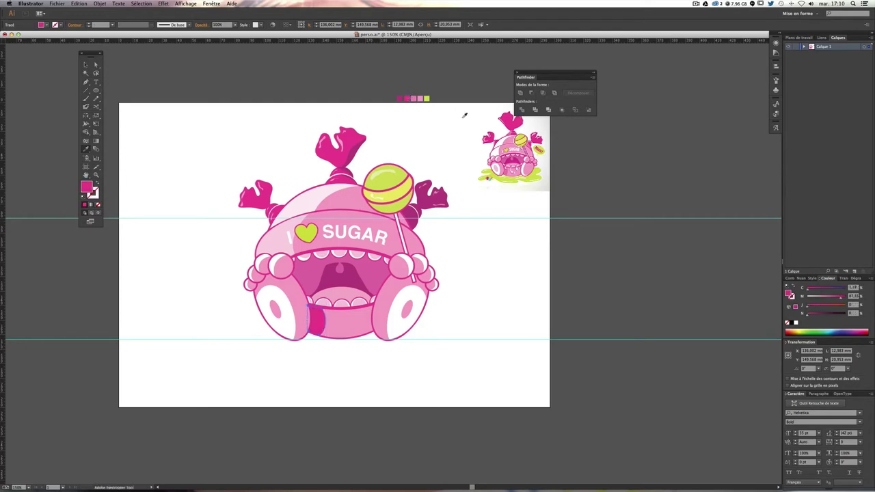
left_click(417, 99)
key("ctrl+shift+a")
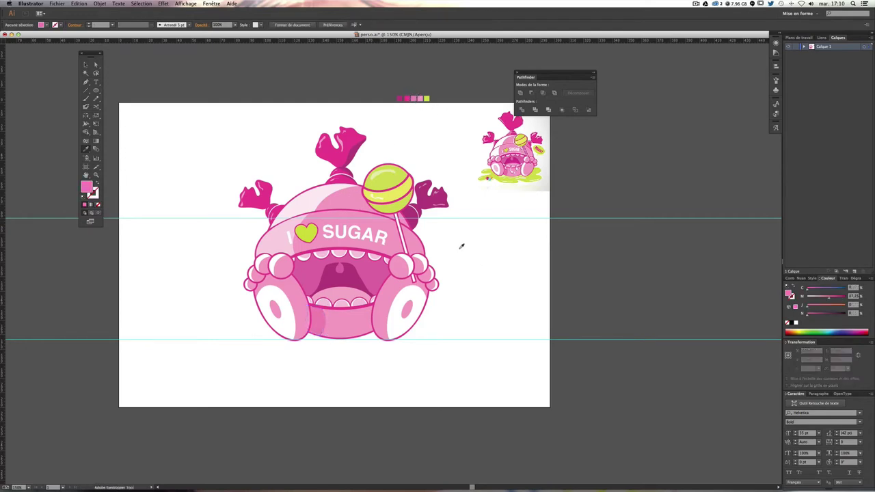
Step: Switch to the Selection tool and zoom in to 400% on the mouth
left_click_drag(429, 230, 396, 290)
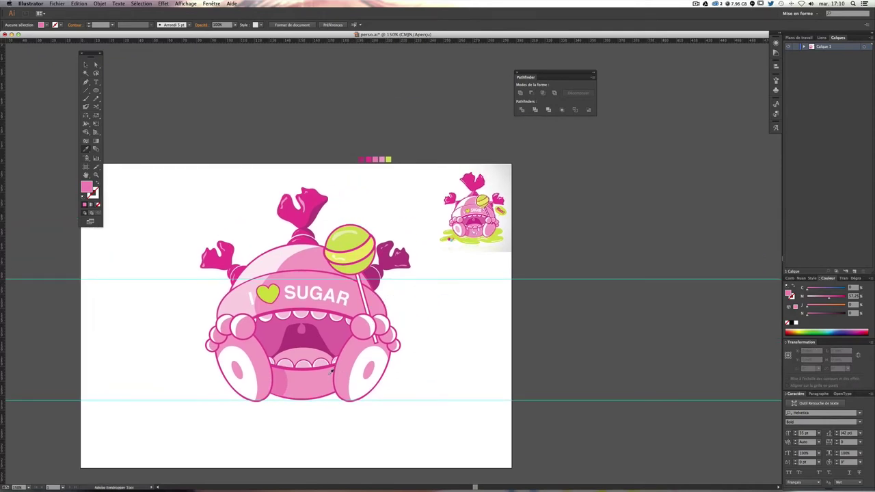
key("v")
key("ctrl+plus")
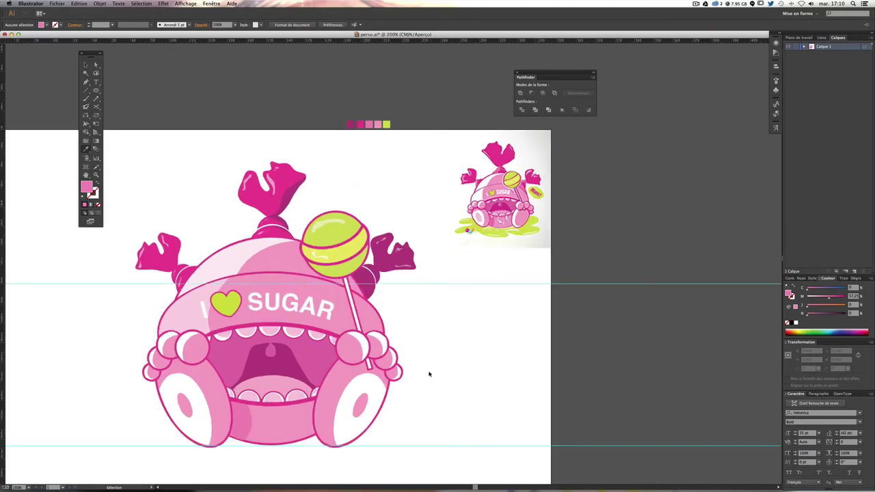
key("ctrl+minus")
key("ctrl+plus")
key("ctrl+plus")
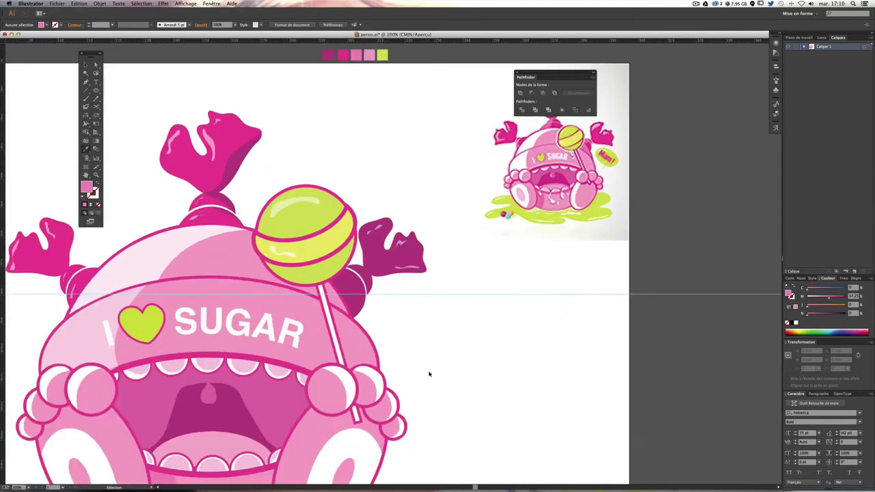
key("ctrl+plus")
key("i")
scroll(431, 369, "down", 2)
Step: Paint a solid white highlight on the uvula with the Paintbrush
scroll(437, 285, "down", 3)
scroll(437, 285, "left", 4)
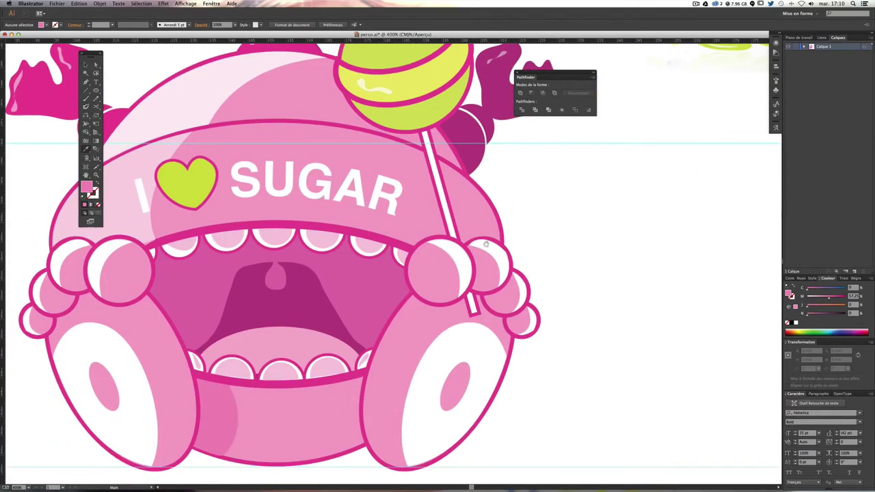
key("v")
left_click(178, 118)
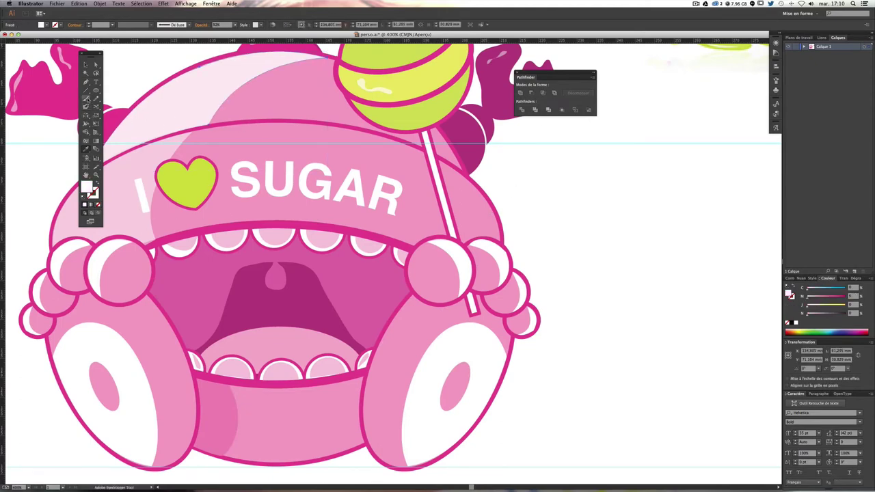
key("b")
left_click_drag(278, 260, 273, 263)
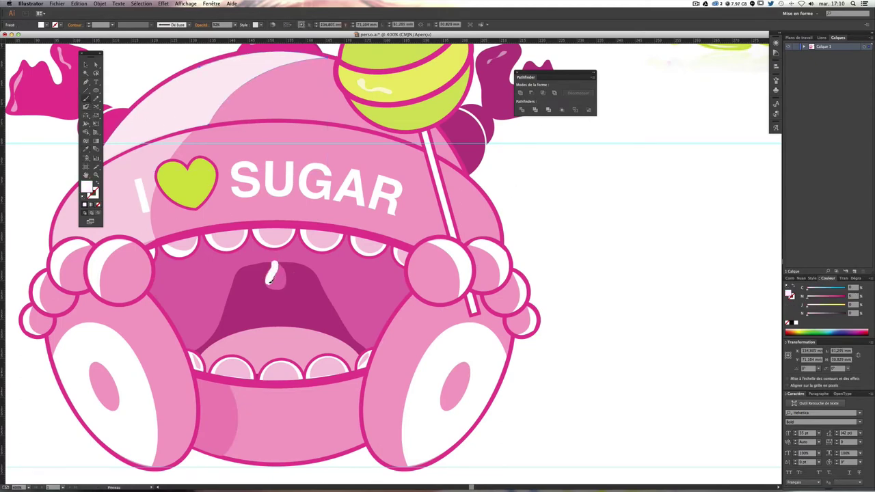
left_click(99, 184)
left_click_drag(276, 263, 274, 267)
left_click(98, 183)
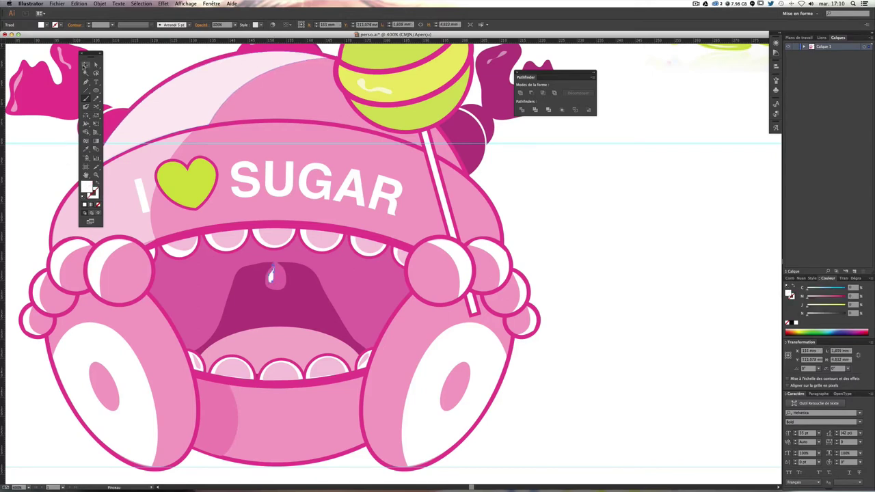
Step: Stretch the small white drop below the teeth downward into a longer drip
left_click(86, 65)
left_click(562, 289)
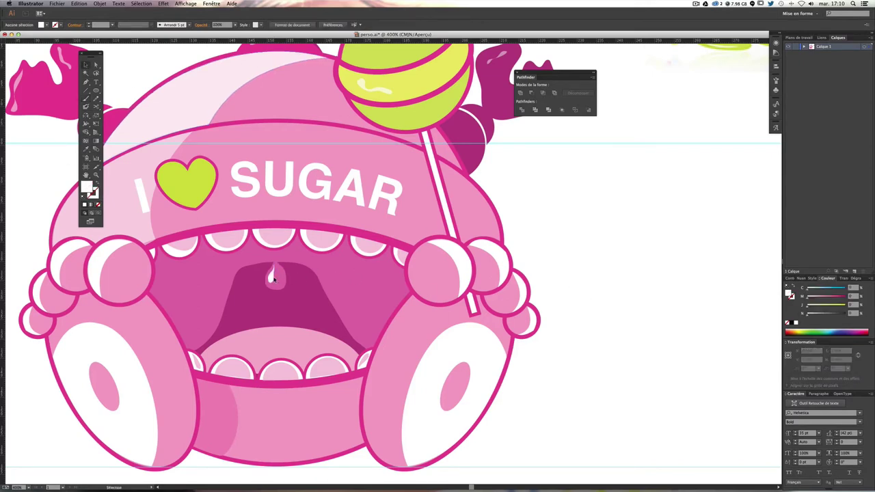
left_click(273, 278)
left_click(564, 283)
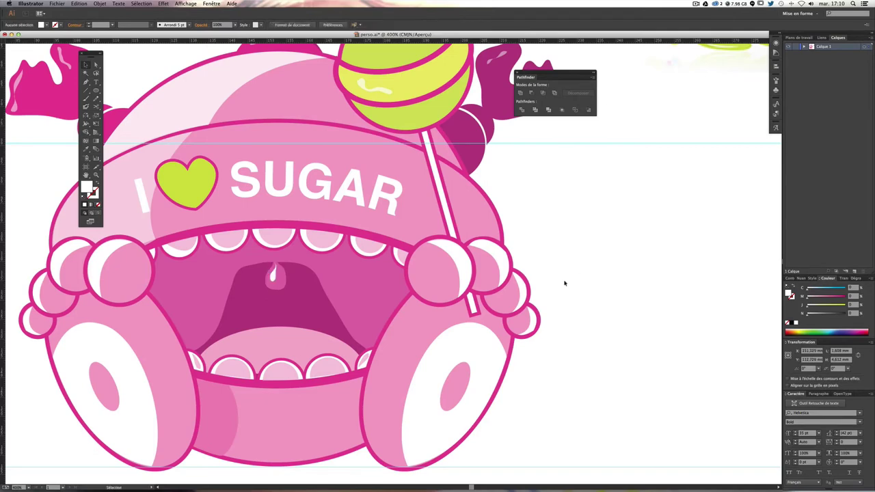
scroll(345, 232, "down", 2)
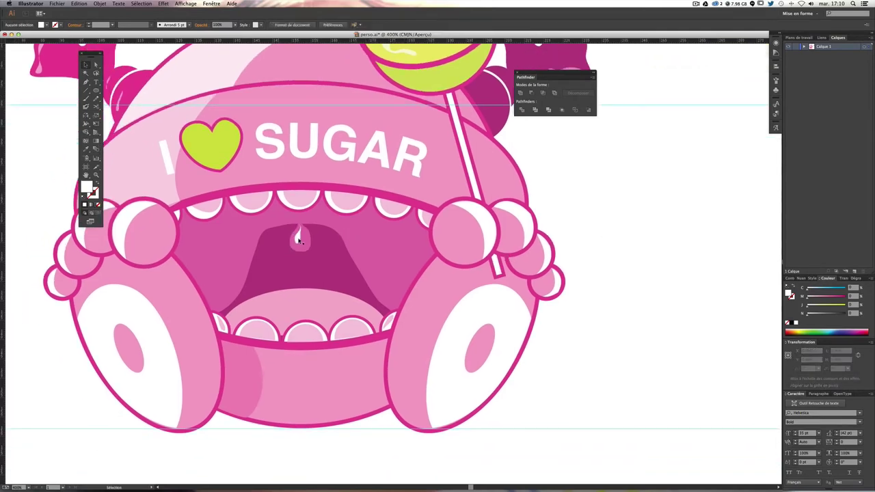
left_click(262, 343)
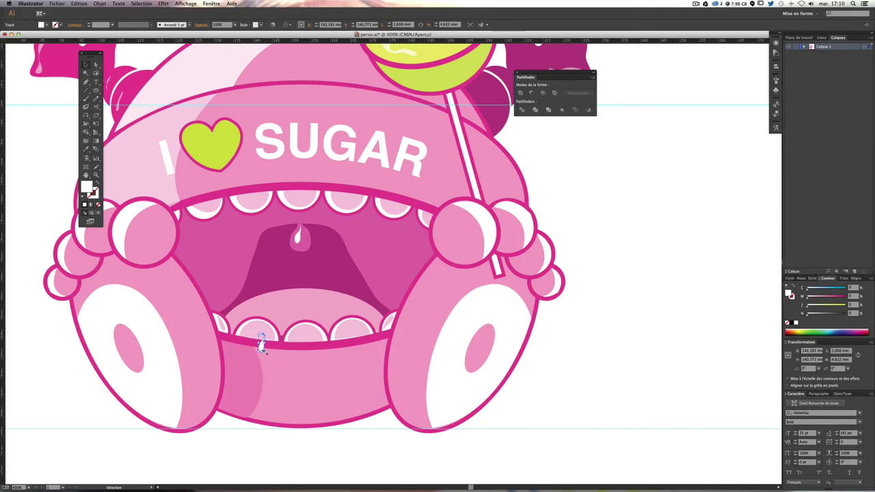
left_click_drag(261, 344, 259, 377)
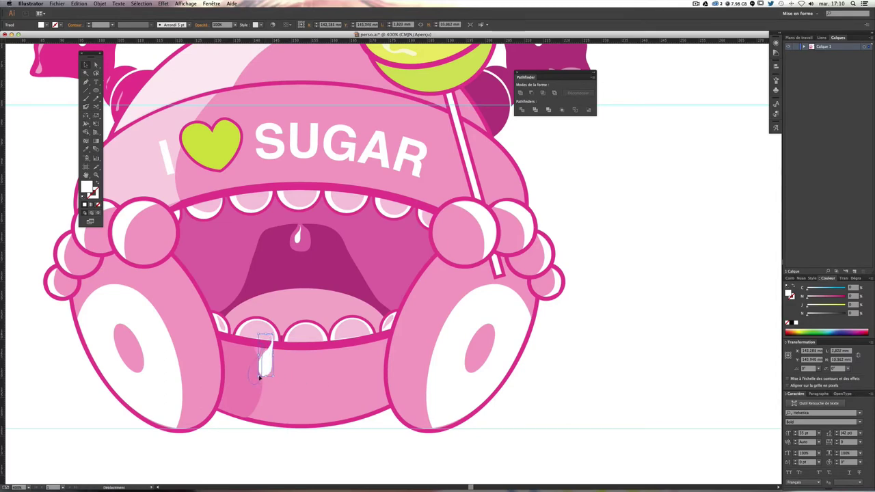
key("ctrl+shift+a")
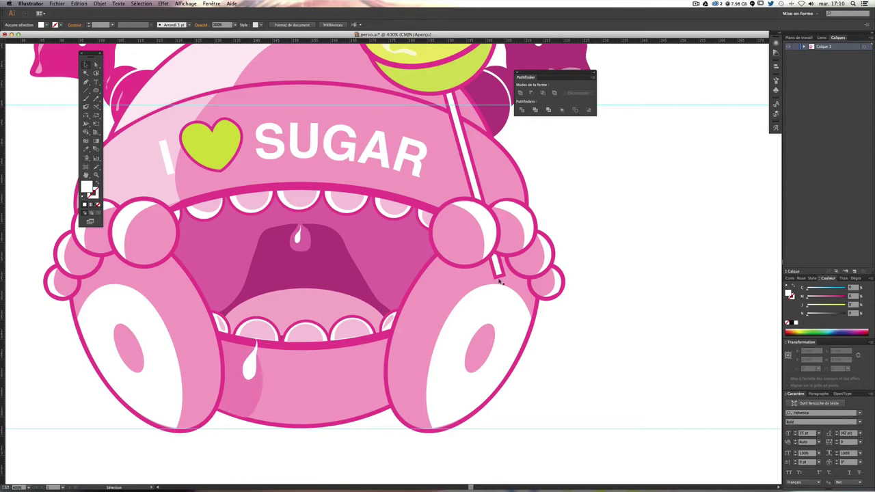
key("ctrl+minus")
key("ctrl+minus")
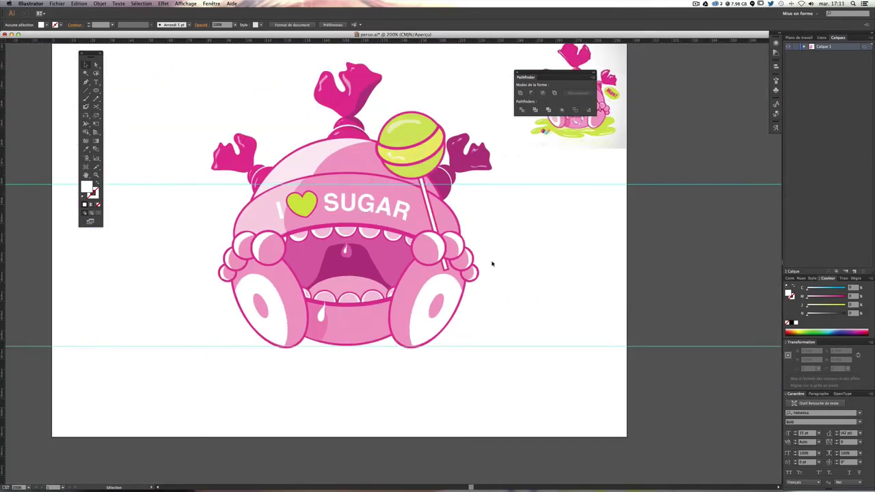
scroll(471, 270, "up", 2)
scroll(472, 270, "right", 2)
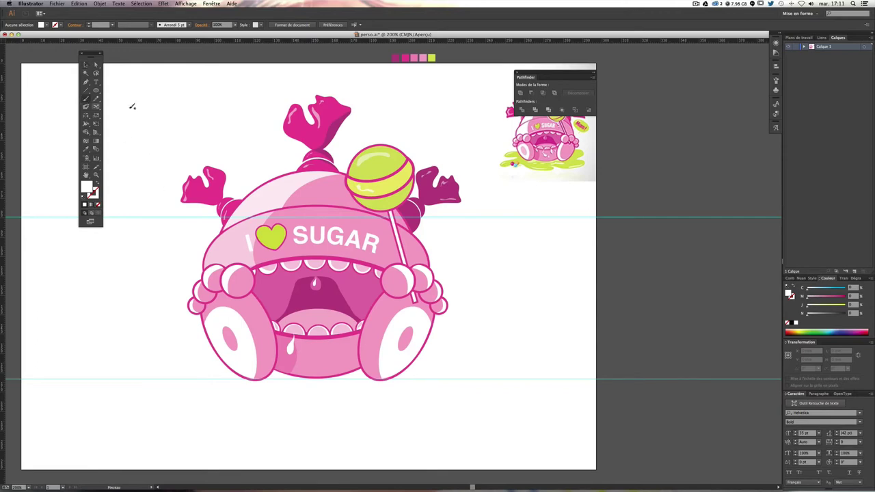
Step: Replace a rejected curling drip with a white-filled drip loop below the mouth
key("ctrl+plus")
key("ctrl+plus")
scroll(351, 182, "down", 3)
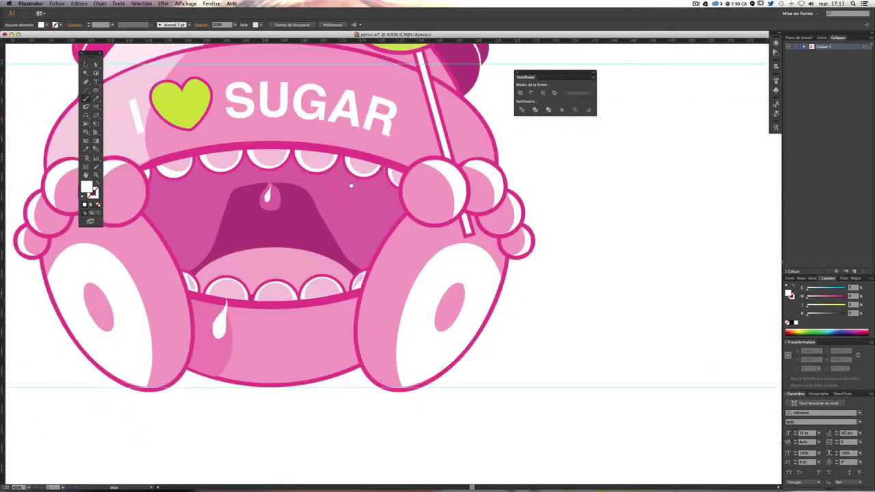
scroll(302, 231, "down", 2)
mouse_move(257, 262)
left_mouse_down()
mouse_move(253, 292)
mouse_move(279, 307)
mouse_move(269, 268)
mouse_move(246, 261)
left_mouse_up()
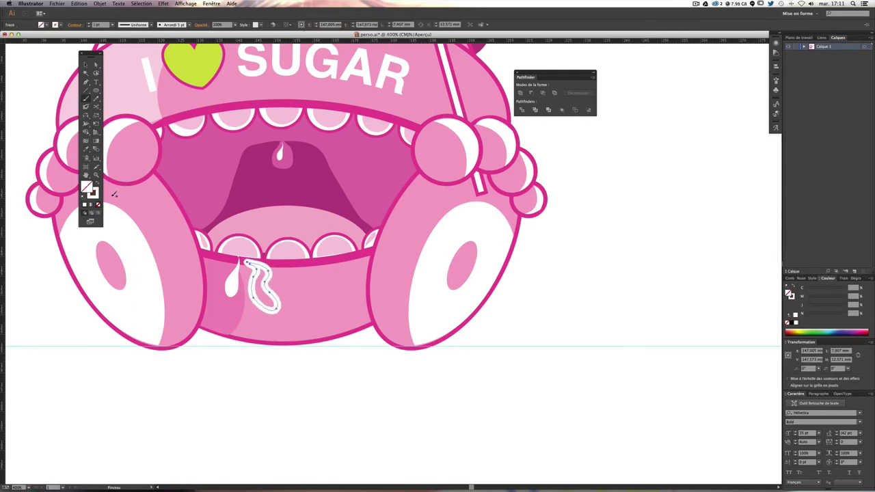
left_click(295, 363, "ctrl")
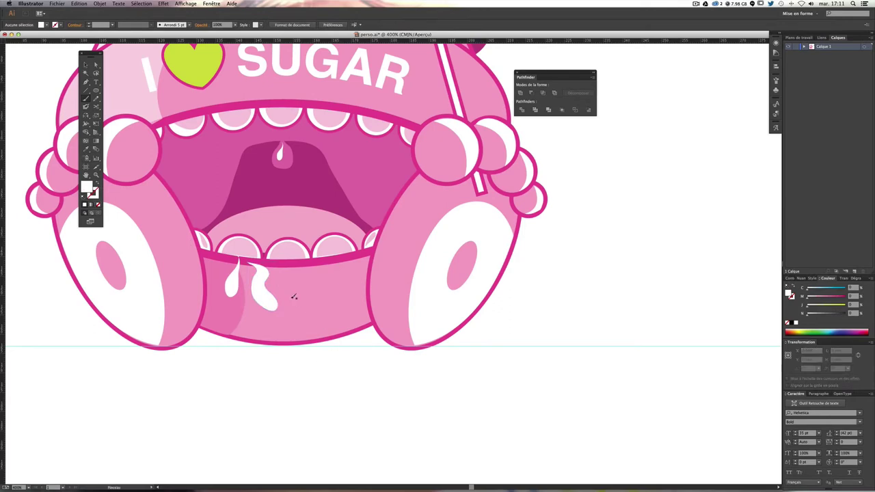
key("ctrl+z")
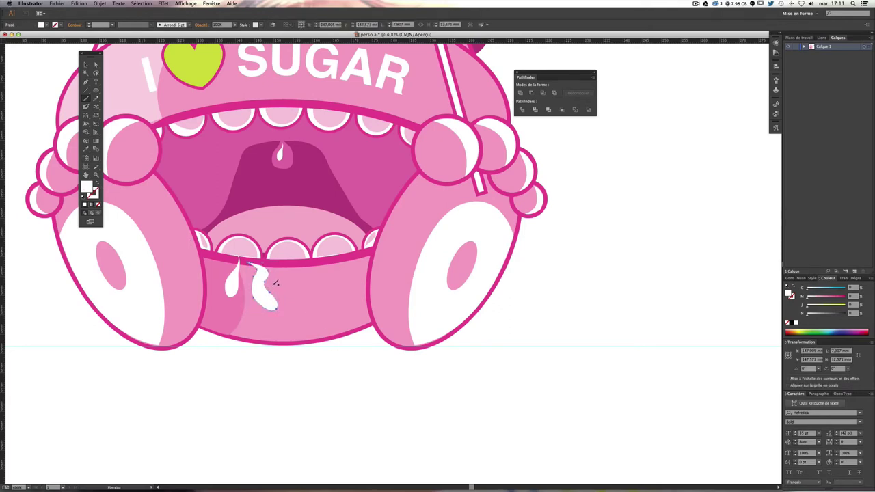
key("ctrl+z")
left_click_drag(261, 265, 265, 273)
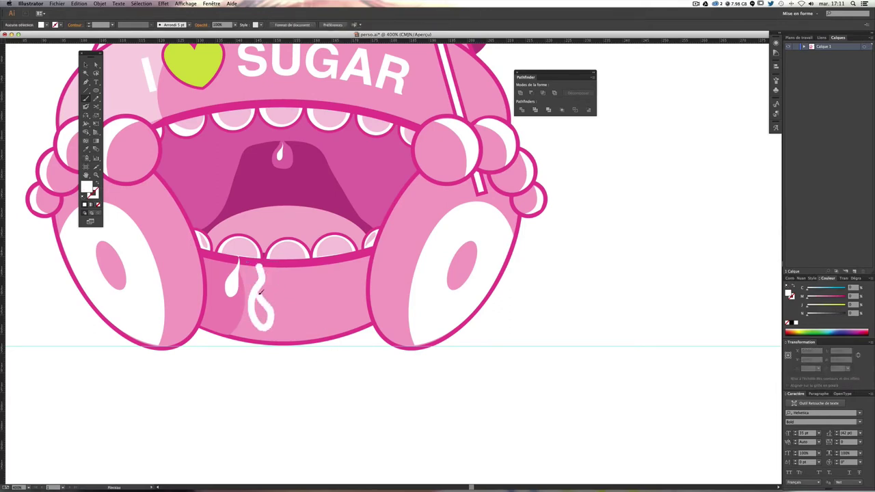
left_click(96, 183)
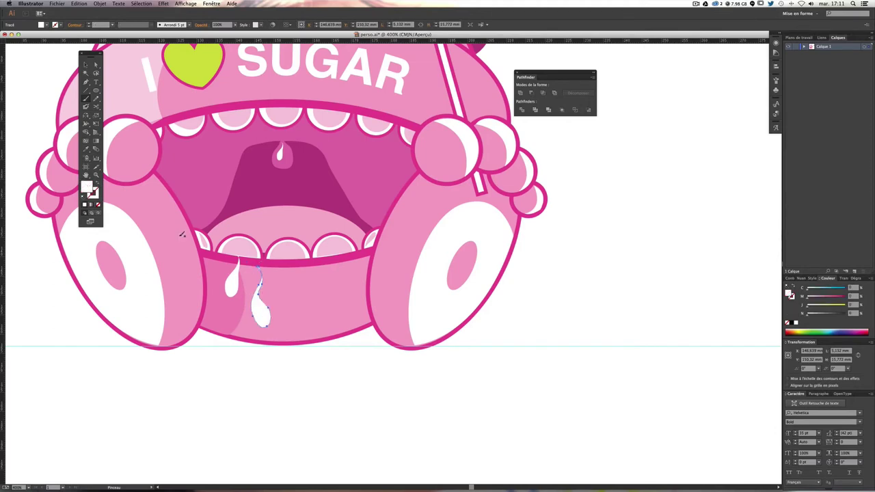
left_click(332, 394, "ctrl")
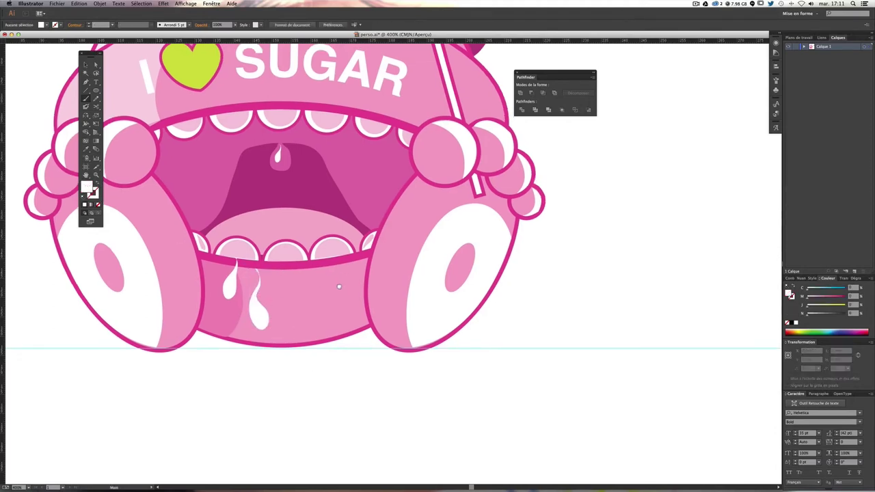
Step: Paint a third white looping drip below the teeth, redrawing it until it looks right
scroll(259, 326, "up", 3)
left_click(246, 349)
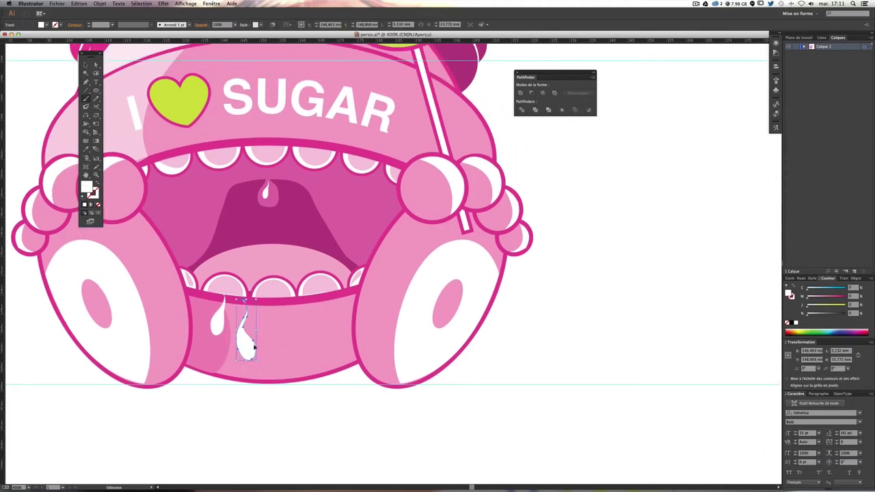
left_click(390, 402)
key("b")
mouse_move(272, 297)
left_mouse_down()
mouse_move(270, 328)
mouse_move(298, 361)
mouse_move(271, 300)
left_mouse_up()
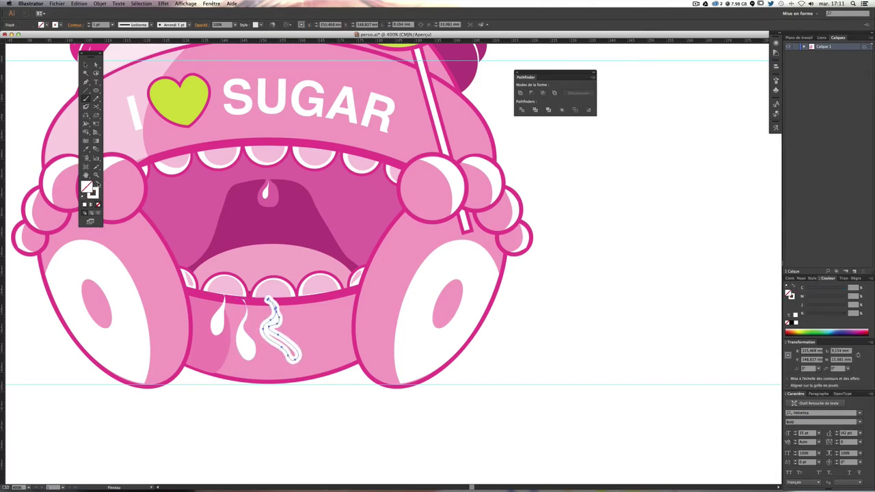
left_click(96, 183)
key("v")
key("ctrl+z")
key("ctrl+z")
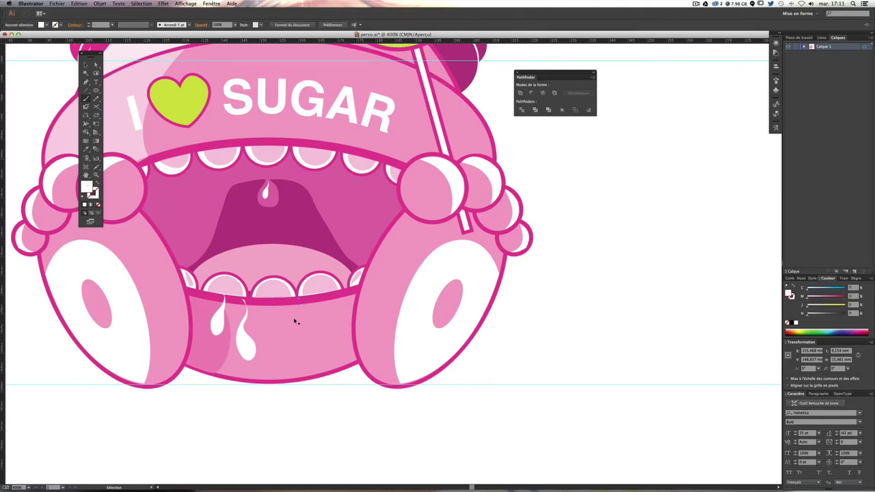
key("b")
mouse_move(278, 300)
left_mouse_down()
mouse_move(264, 321)
mouse_move(277, 302)
left_mouse_up()
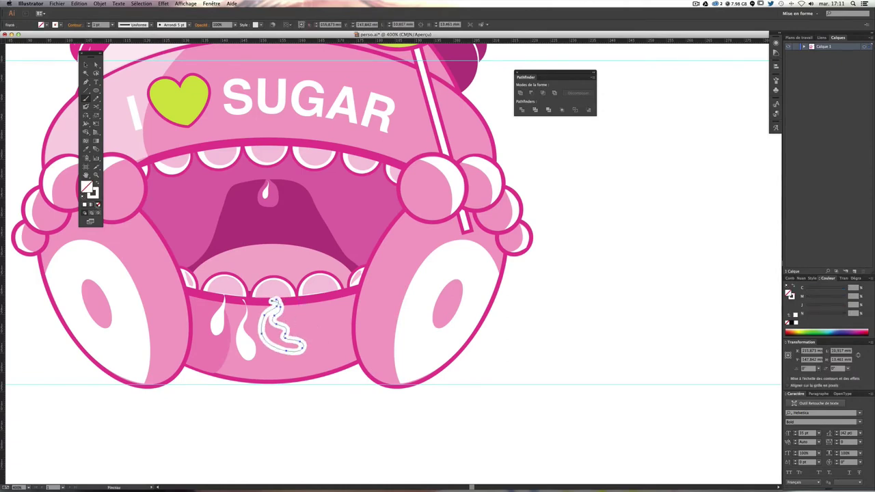
left_click(97, 183)
key("ctrl+z")
key("ctrl+z")
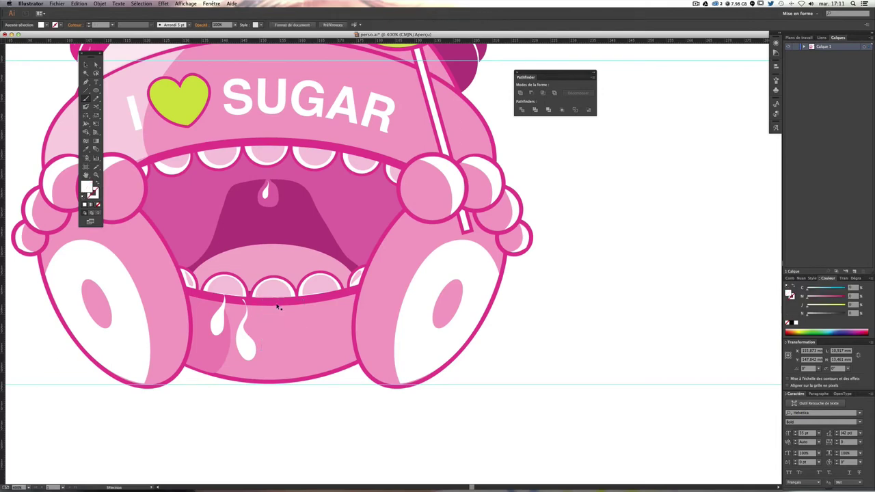
mouse_move(277, 300)
left_mouse_down()
mouse_move(271, 328)
mouse_move(275, 302)
left_mouse_up()
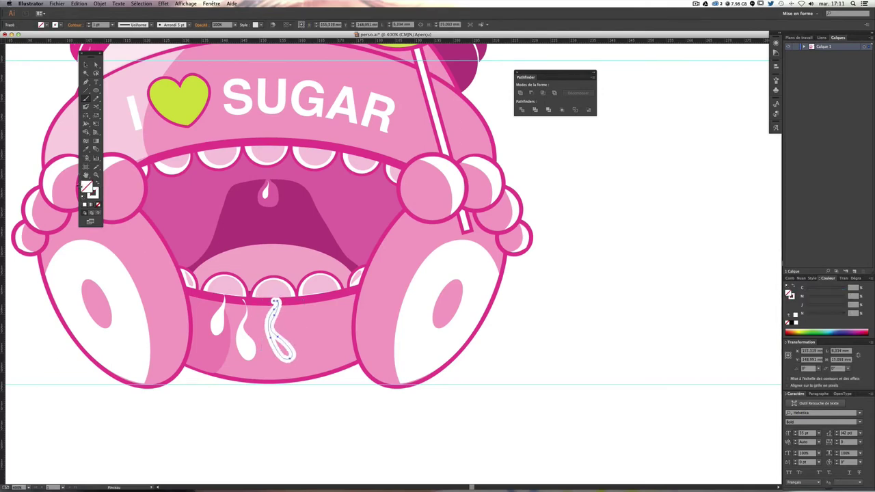
left_click(98, 186)
left_click(576, 272)
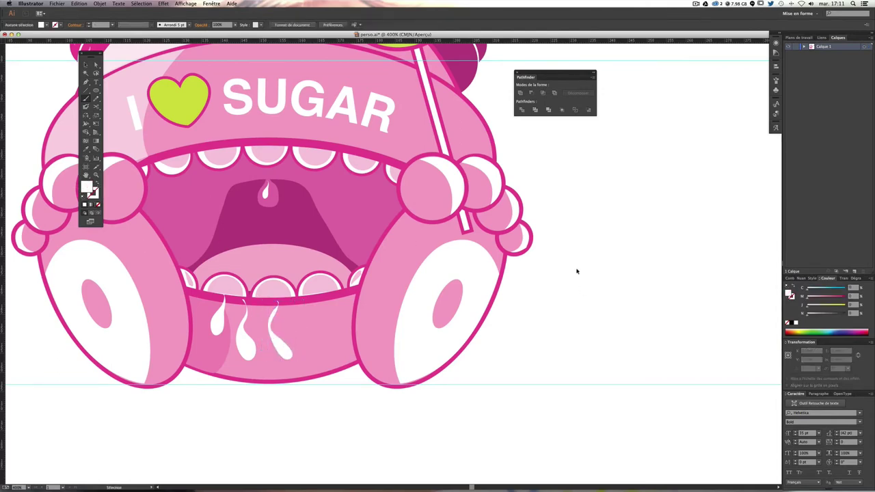
Step: Shrink the rightmost drip and move it up and to the left
key("ctrl+0")
key("ctrl+plus")
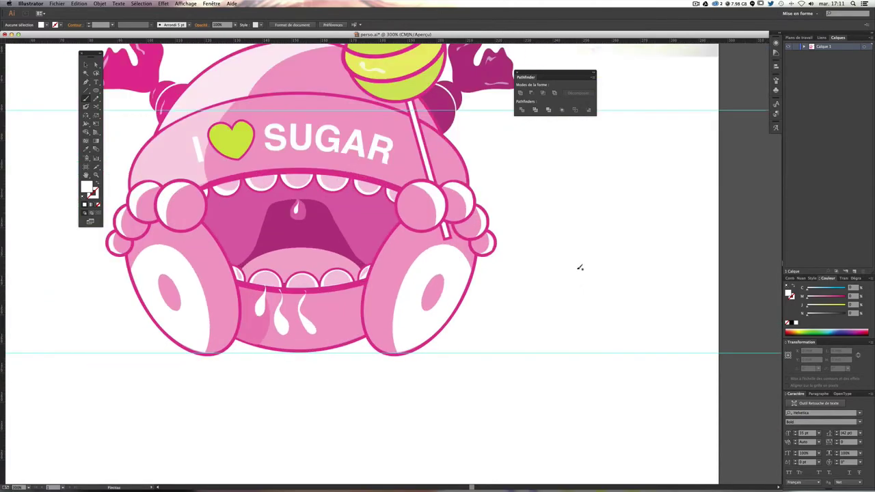
scroll(532, 265, "up", 3)
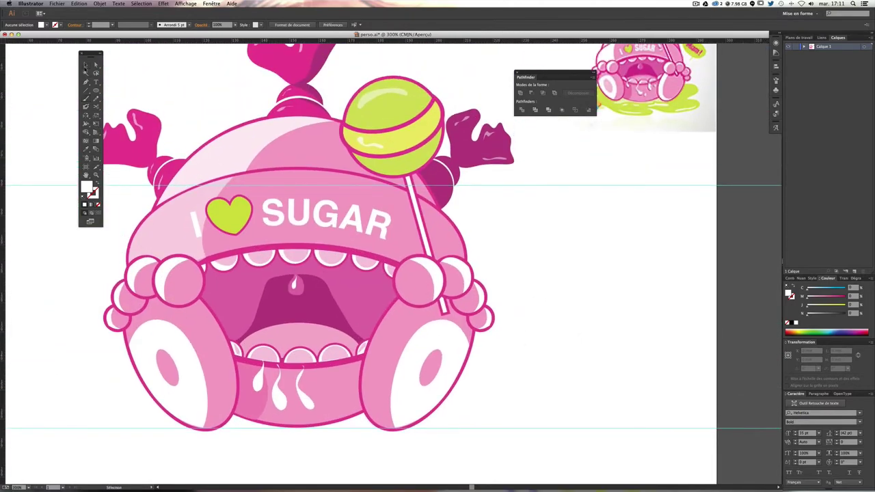
left_click(309, 406)
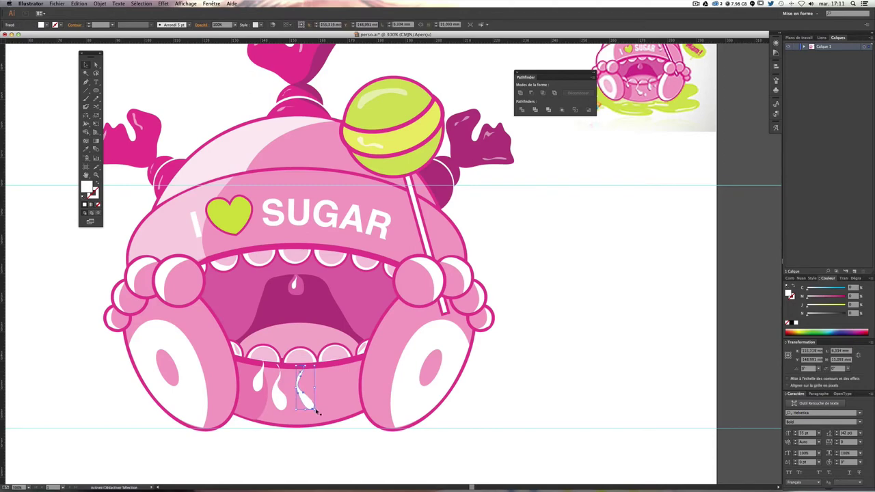
left_click_drag(316, 410, 299, 383)
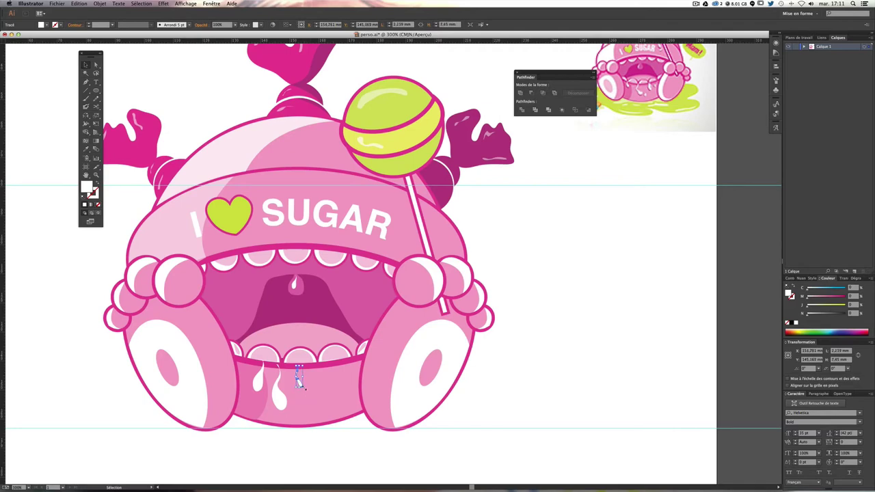
left_click(479, 371)
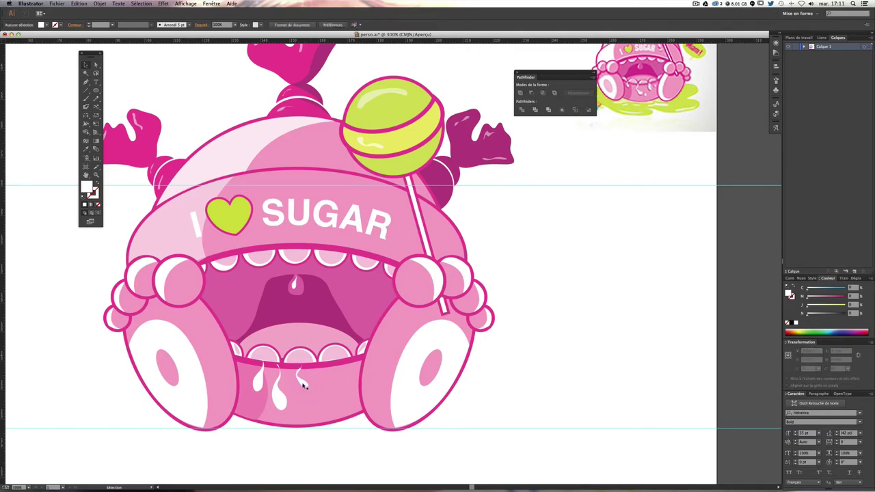
left_click_drag(304, 386, 289, 378)
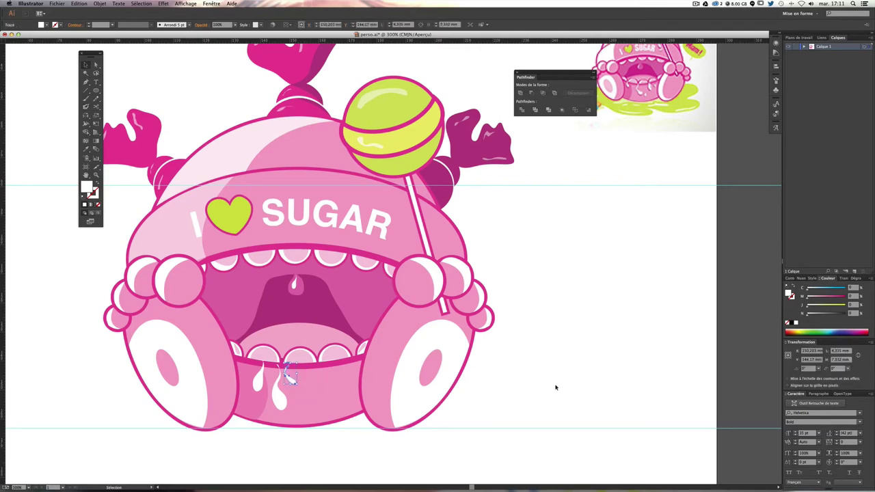
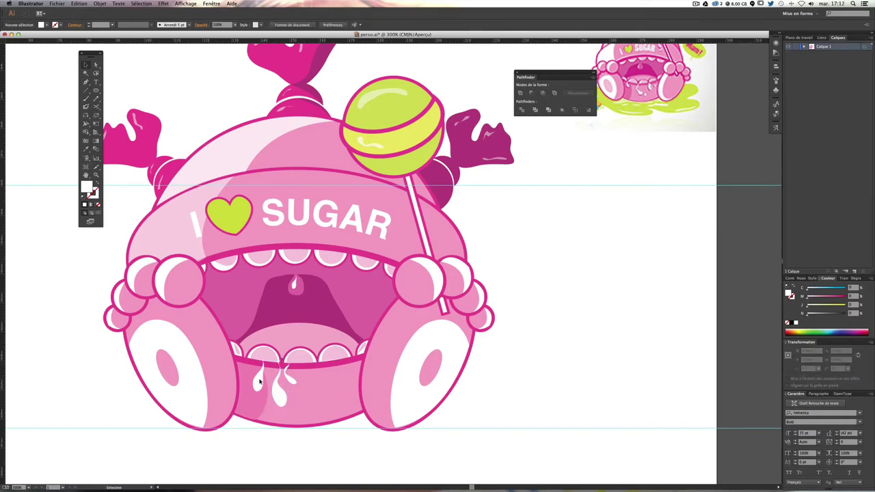
Step: Alt-drag a copy of a white drip beside the original drips under the lower teeth
scroll(559, 354, "up", 2)
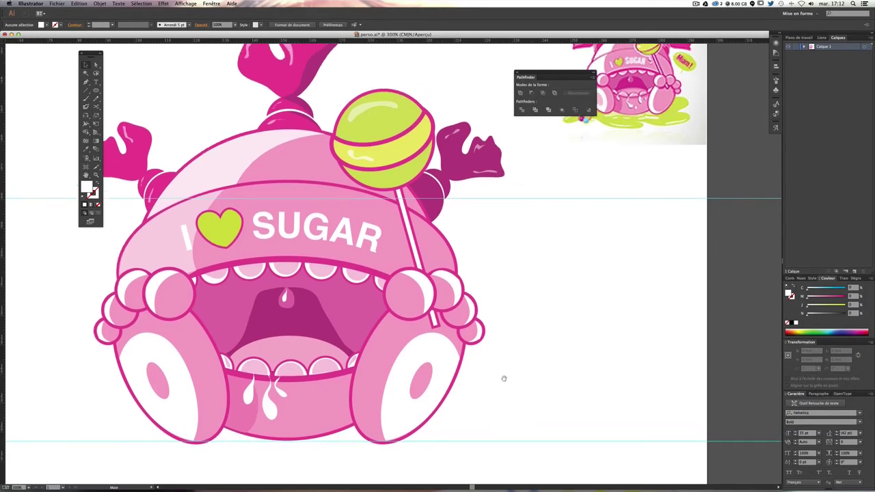
mouse_move(253, 399)
left_mouse_down()
mouse_move(315, 398)
mouse_move(296, 418)
mouse_move(286, 419)
mouse_move(318, 402)
mouse_move(321, 387)
left_mouse_up()
left_click(454, 441)
mouse_move(317, 381)
left_mouse_down()
mouse_move(335, 431)
mouse_move(326, 403)
left_mouse_up()
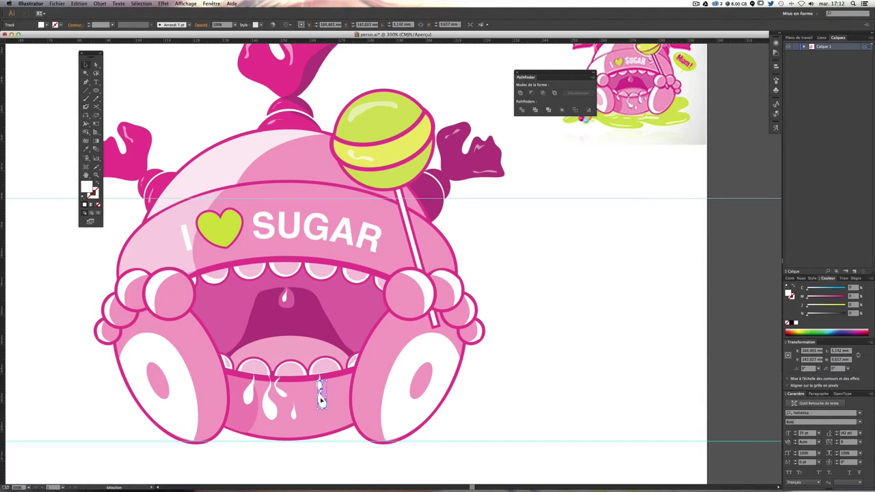
left_click(531, 421)
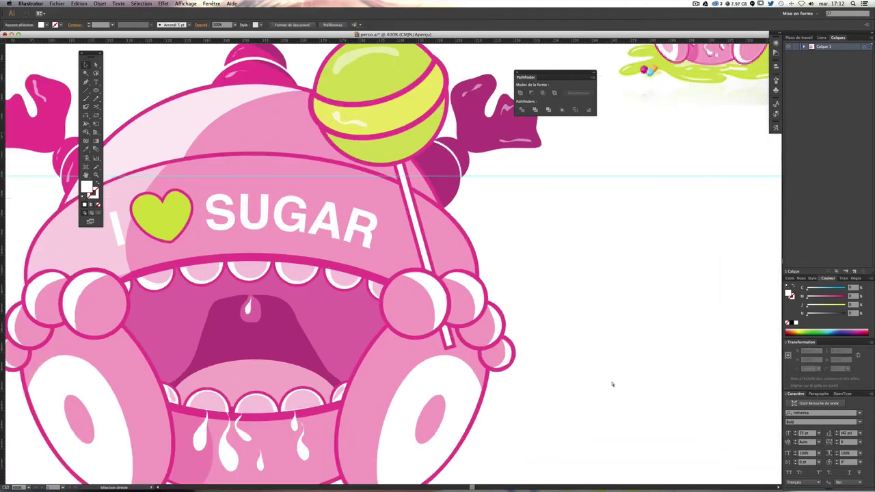
Step: Zoom back in to about 400% on the monster's mouth and drips
key("ctrl+plus")
key("ctrl+0")
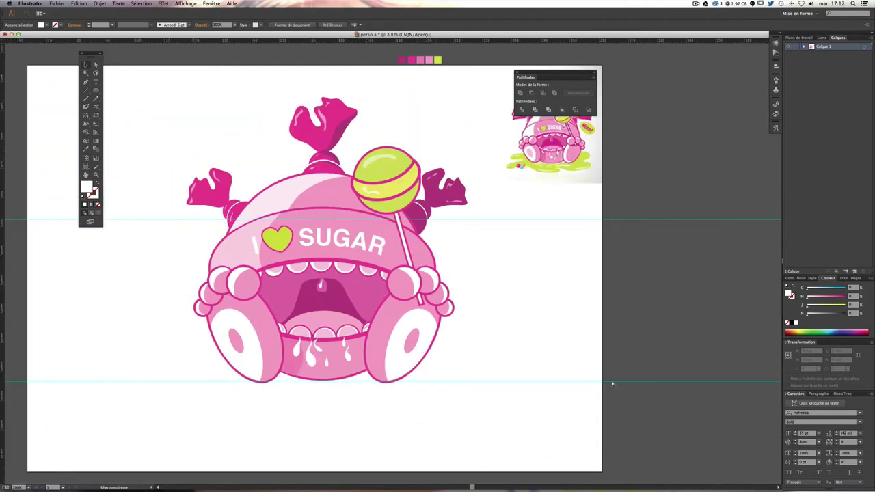
key("ctrl+plus")
key("ctrl+plus")
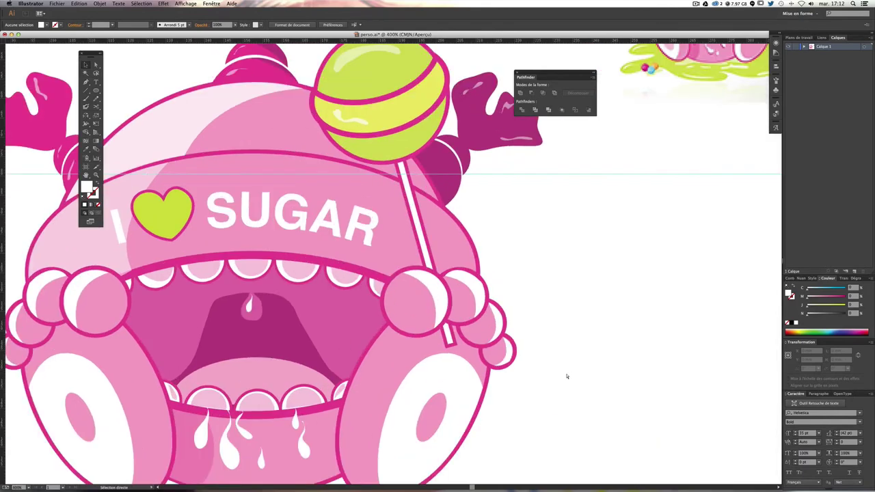
scroll(303, 290, "down", 5)
scroll(303, 290, "left", 3)
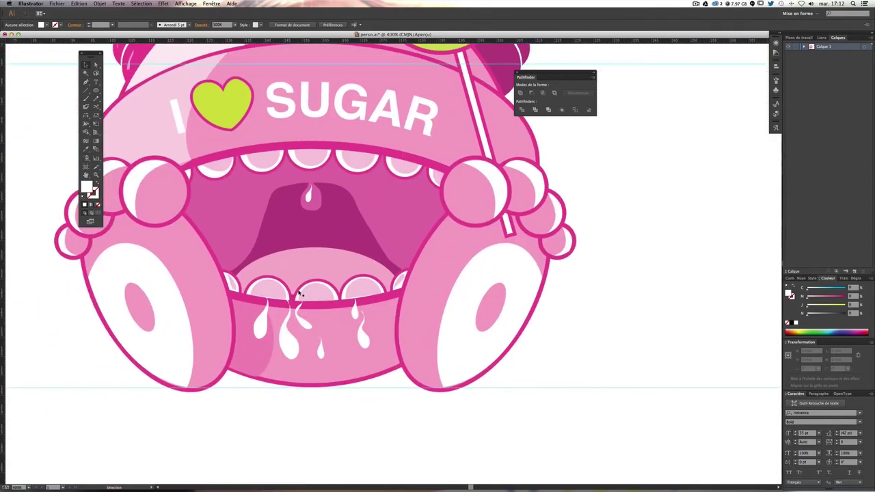
scroll(279, 298, "up", 3)
scroll(279, 298, "left", 2)
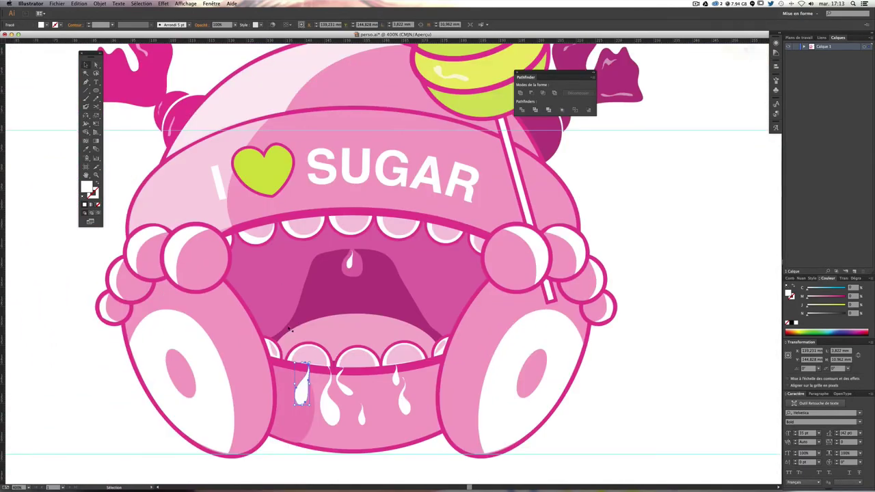
Step: Reshape a white drip's points and fill it with the mouth's dark magenta
left_click(302, 384)
key("a")
left_click_drag(305, 388, 303, 393)
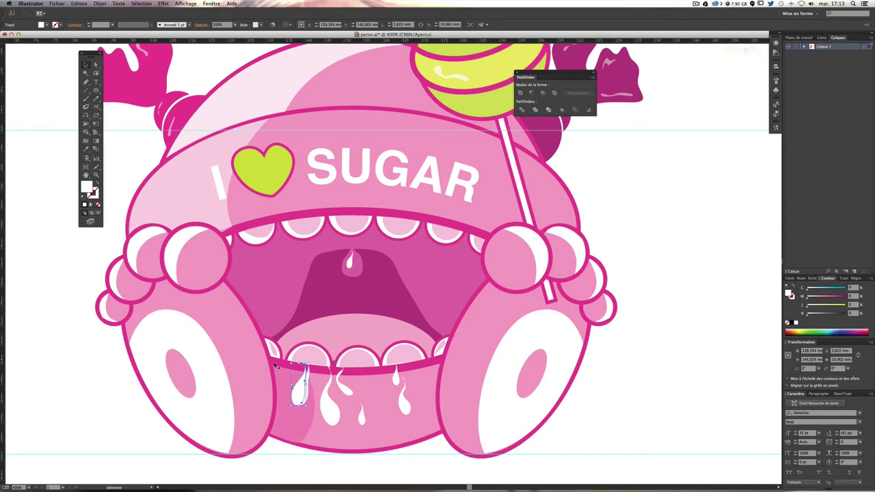
left_click(86, 148)
left_click(360, 281)
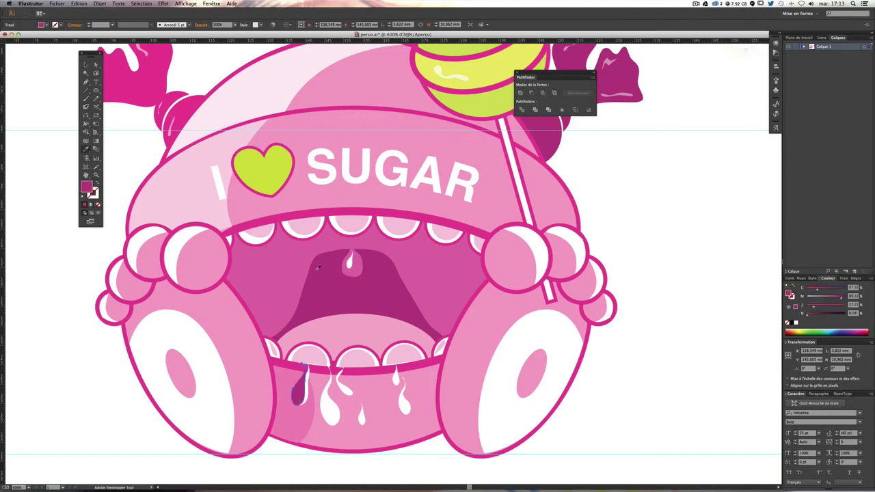
left_click(85, 64)
Step: Send the magenta drip backward behind the teeth
left_click(100, 4)
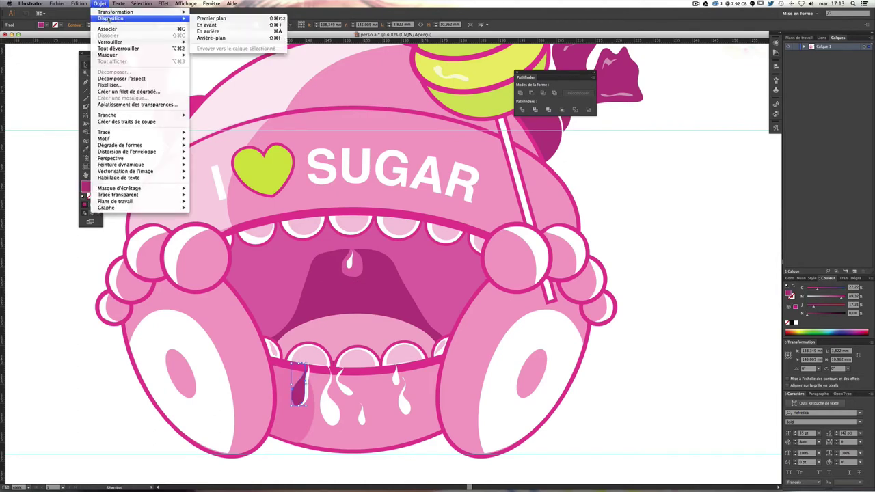
mouse_move(111, 18)
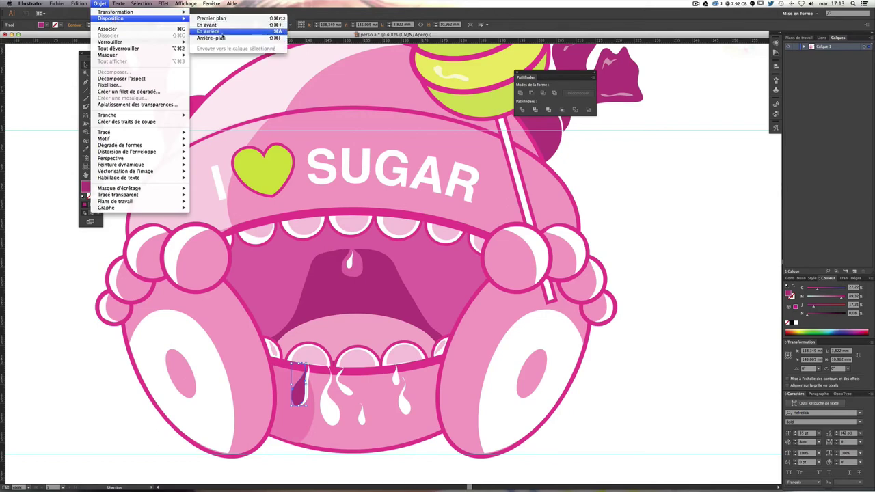
left_click(223, 32)
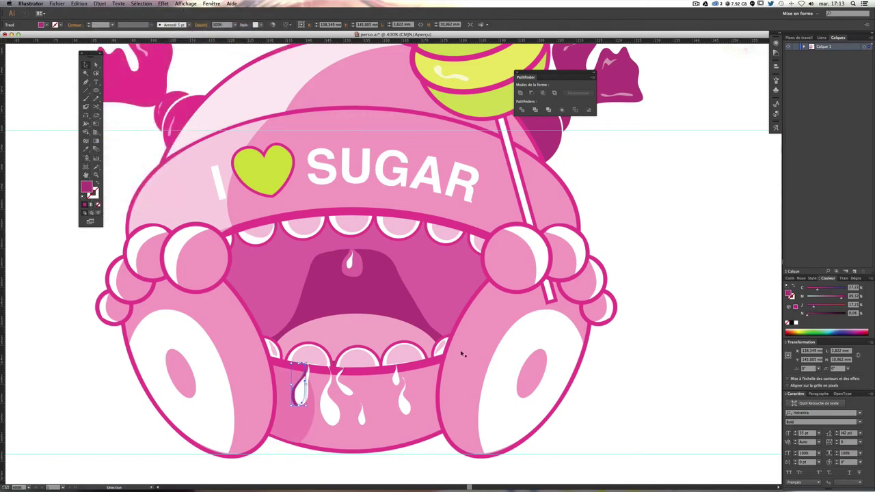
left_click(671, 348)
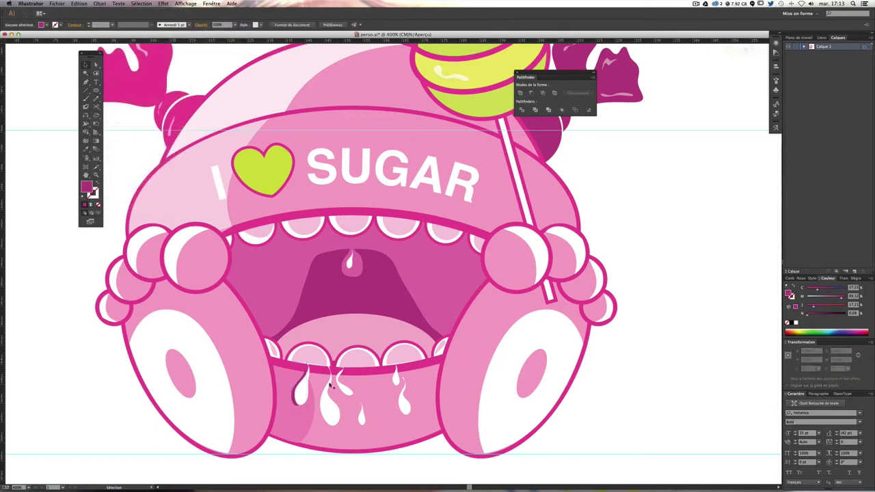
left_click(296, 394)
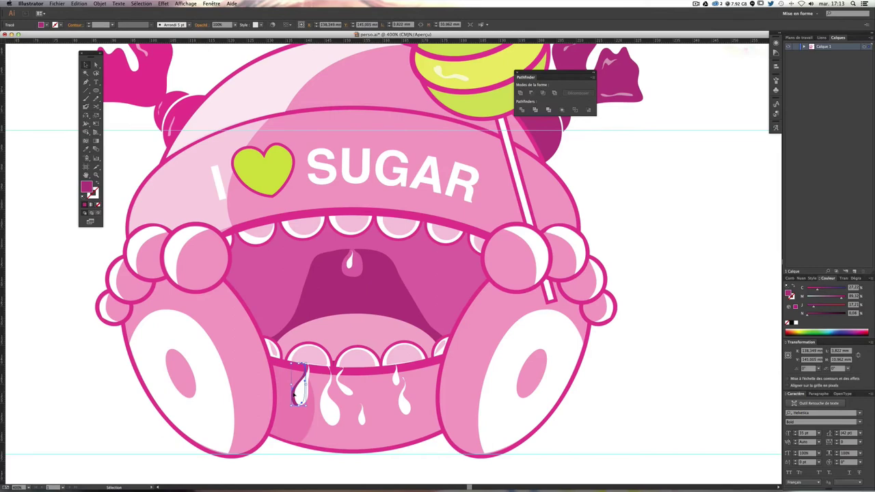
left_click(645, 350)
Step: Eyedrop the mouth's dark magenta onto the next white drip
scroll(440, 263, "down", 2)
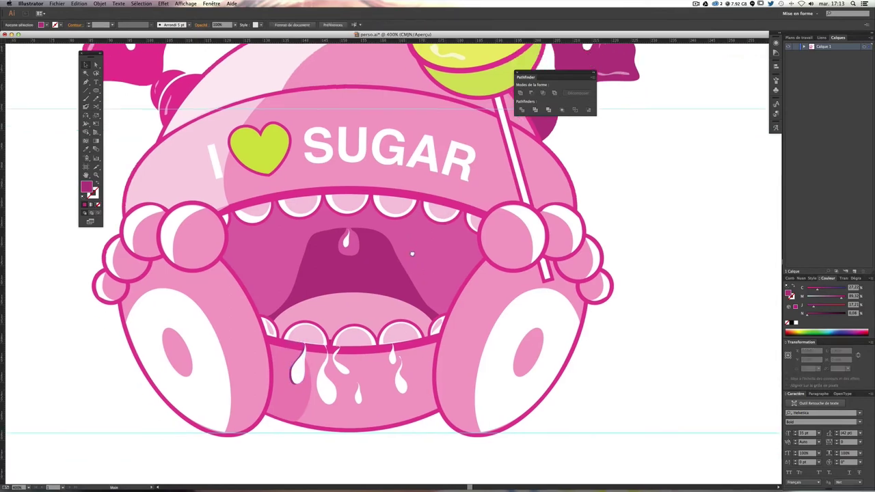
scroll(413, 250, "down", 2)
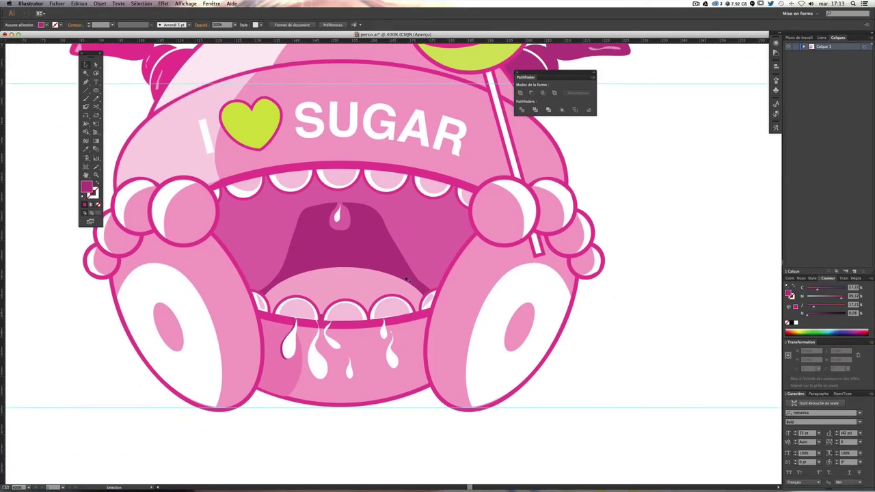
left_click(317, 363)
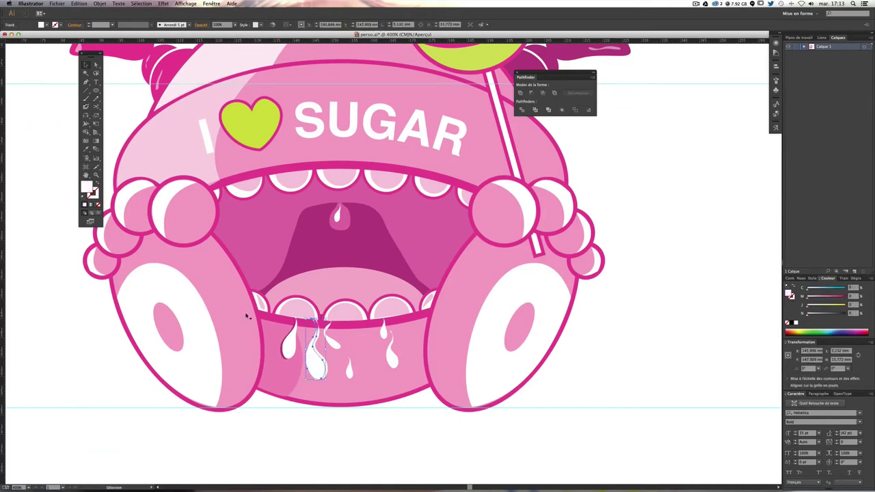
left_click(86, 150)
left_click(311, 247)
key("ctrl+shift+a")
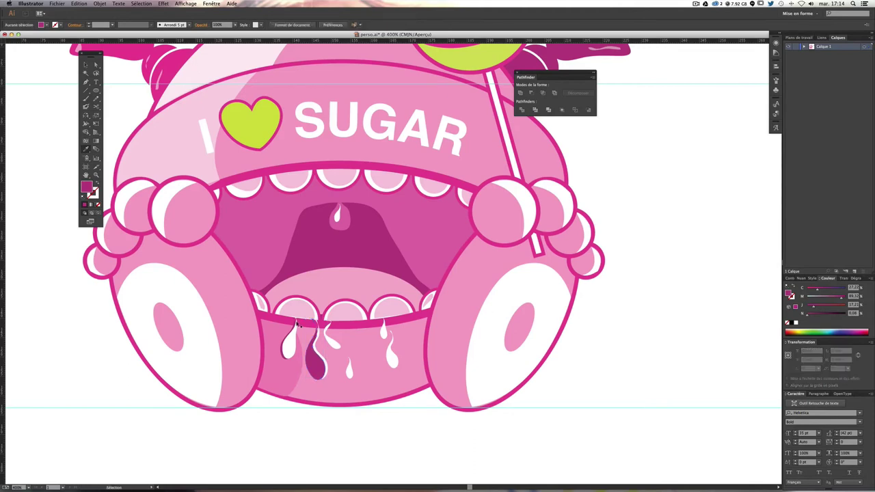
Step: Send that magenta drip behind the white drip and nudge it down slightly
left_click(317, 366)
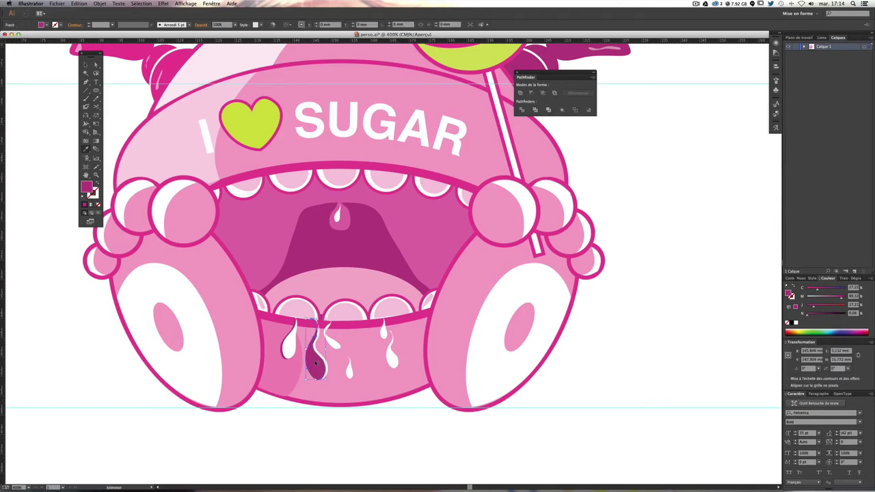
left_click(103, 4)
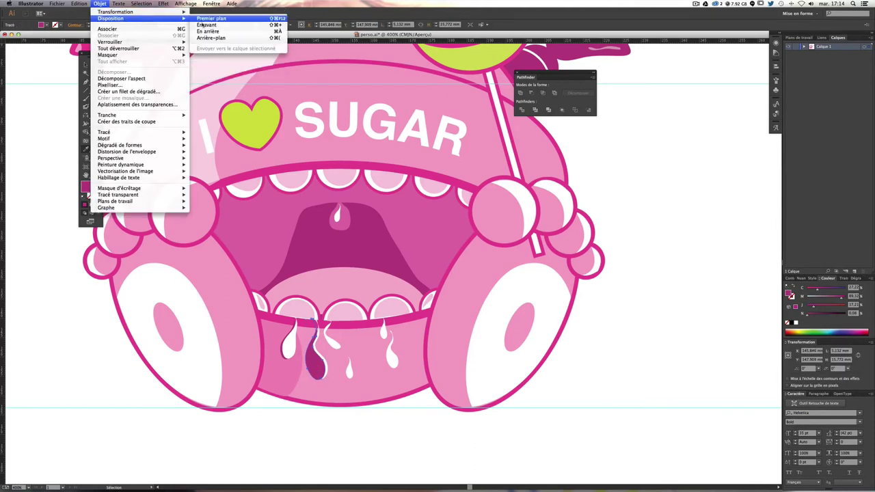
left_click(229, 37)
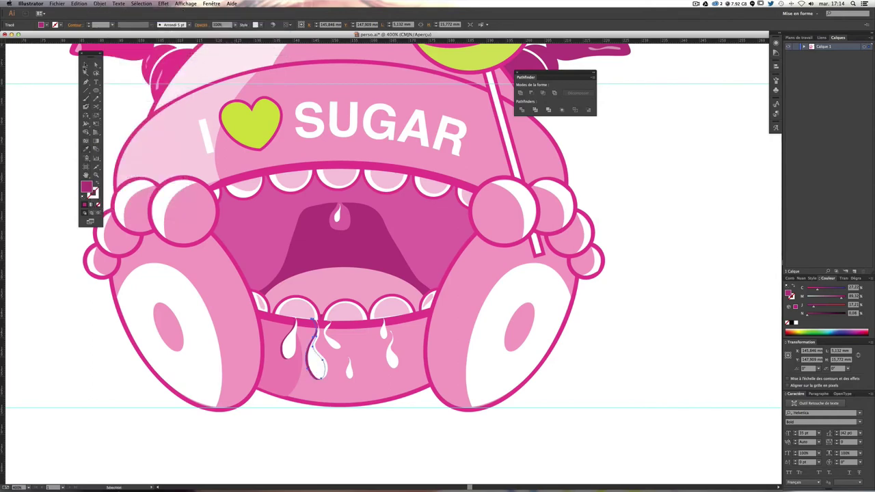
key("Down")
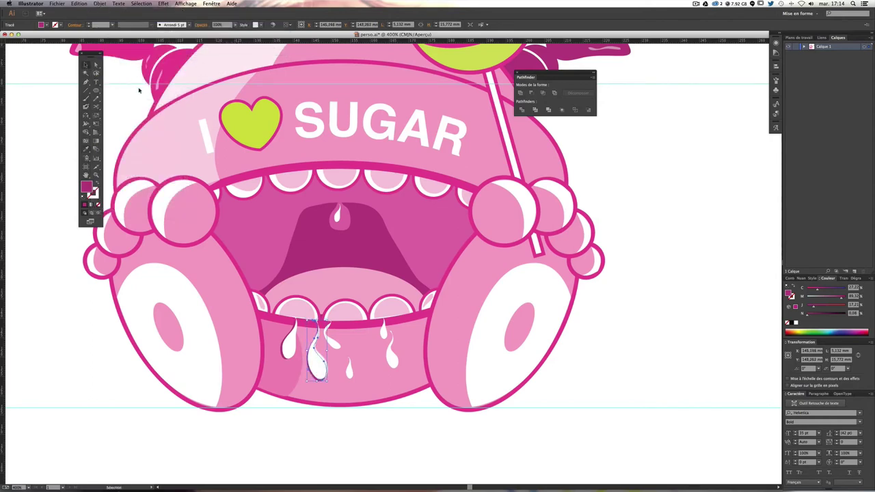
left_click(595, 166)
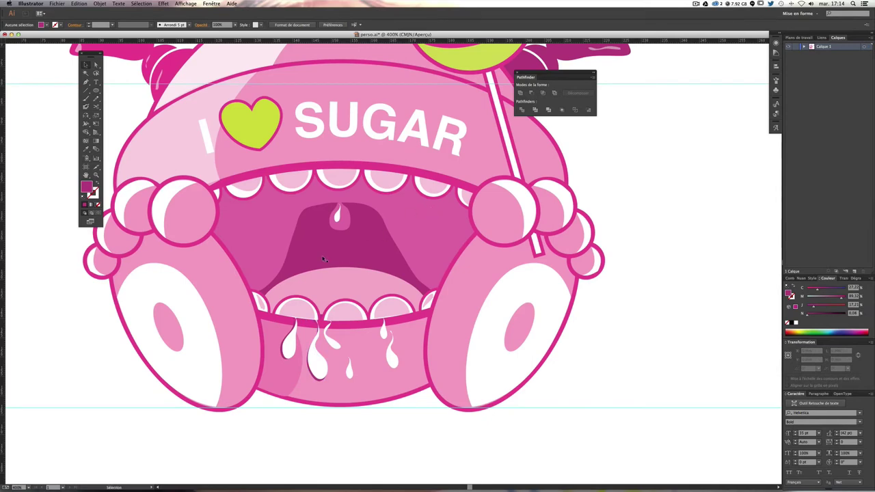
Step: Fill three more drips under the teeth with the mouth's dark magenta
left_click(336, 346)
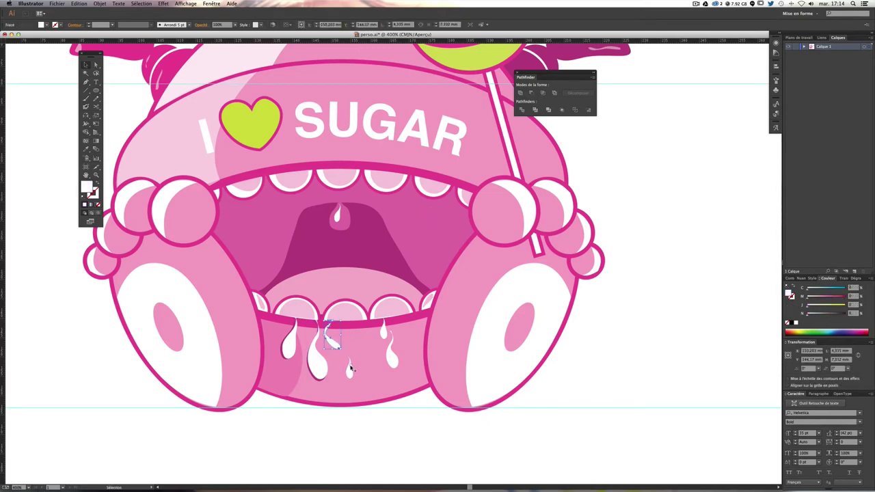
left_click(350, 369, "shift")
left_click(383, 335, "shift")
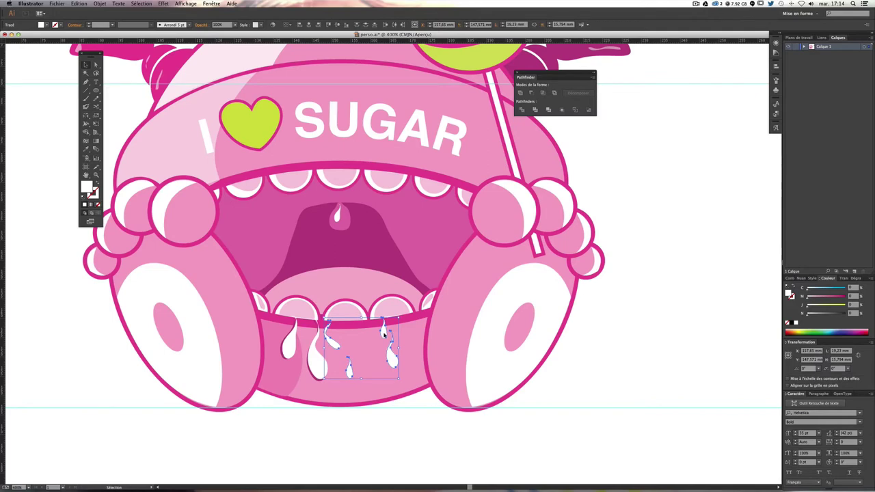
key("ctrl+h")
left_click_drag(383, 334, 383, 333)
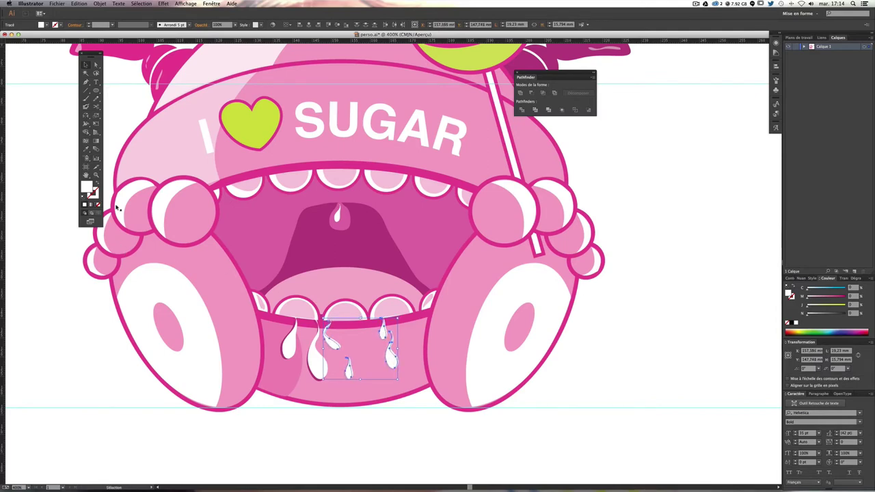
left_click(96, 150)
left_click(304, 237)
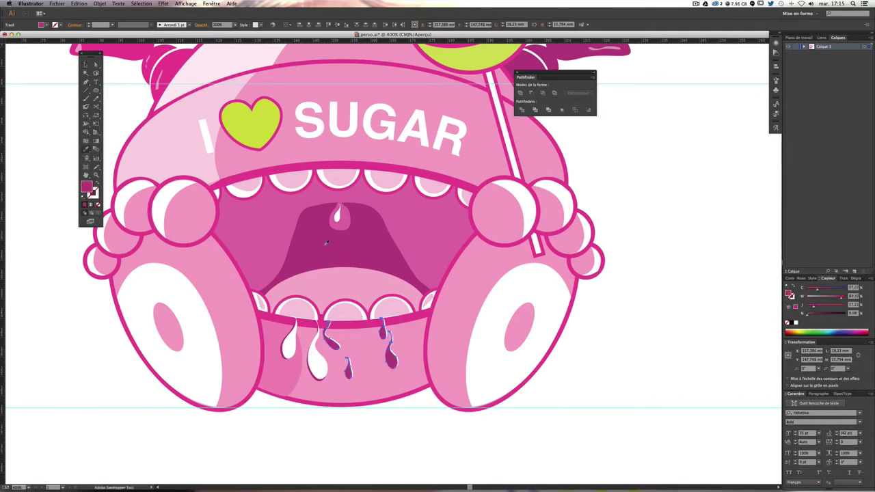
left_click(85, 64)
left_click(611, 331)
Step: Bring the white drip highlights to the front, over the magenta shadow drips
key("ctrl+plus")
key("ctrl+plus")
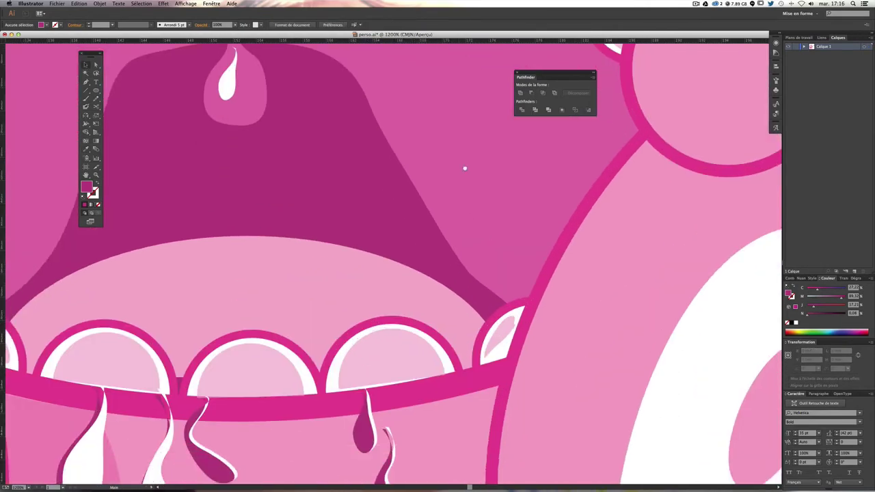
key("ctrl+plus")
left_click(224, 321)
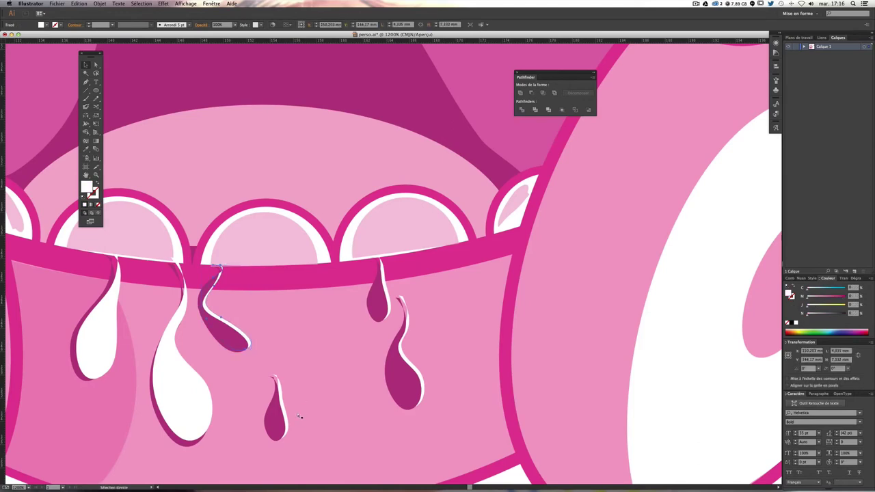
left_click(285, 413)
left_click(412, 363)
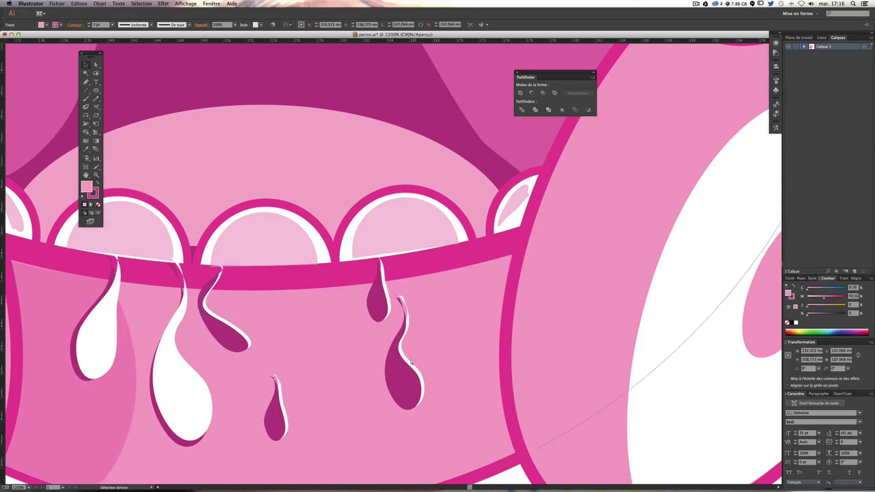
left_click(410, 363)
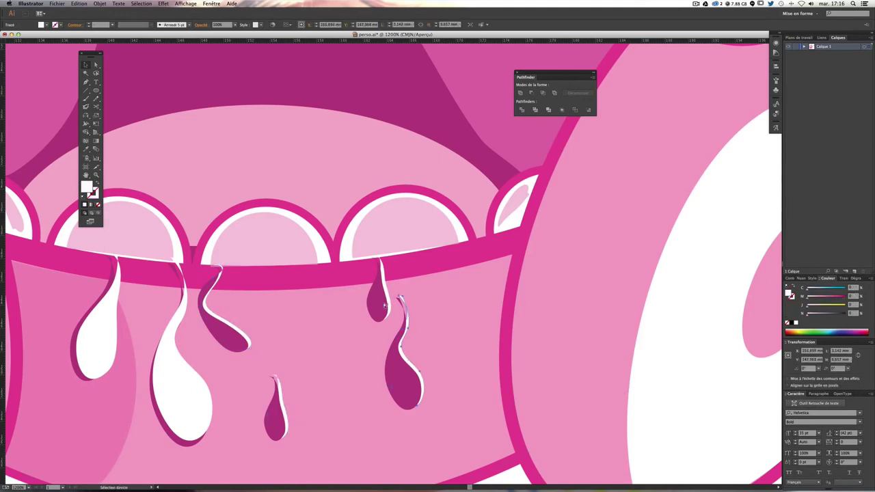
left_click(389, 301)
left_click(245, 344, "shift")
left_click(244, 336, "shift")
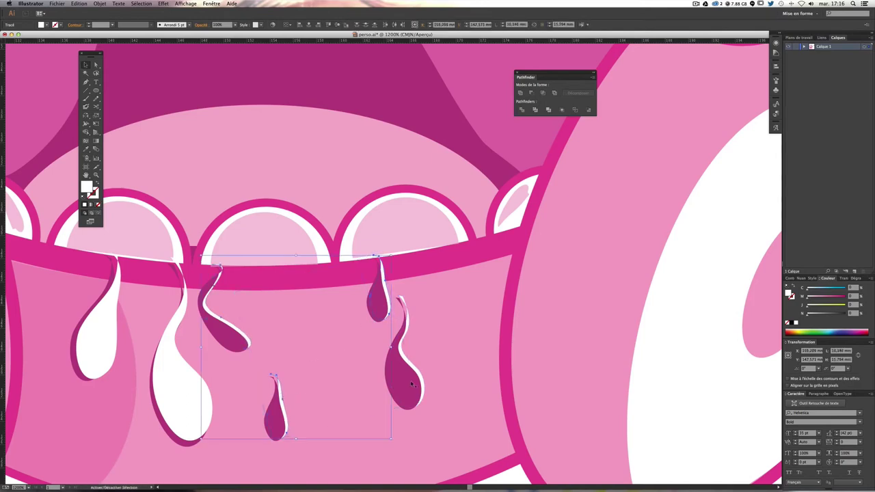
left_click(413, 368, "shift")
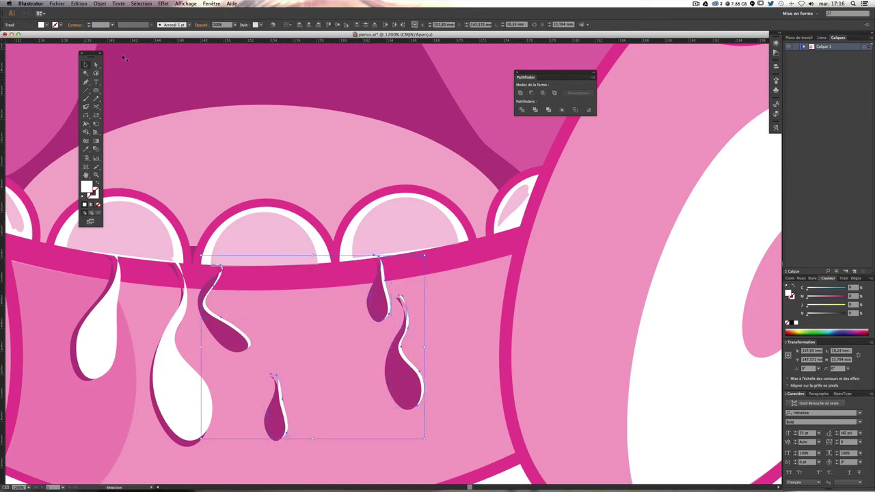
left_click(100, 3)
left_click(219, 22)
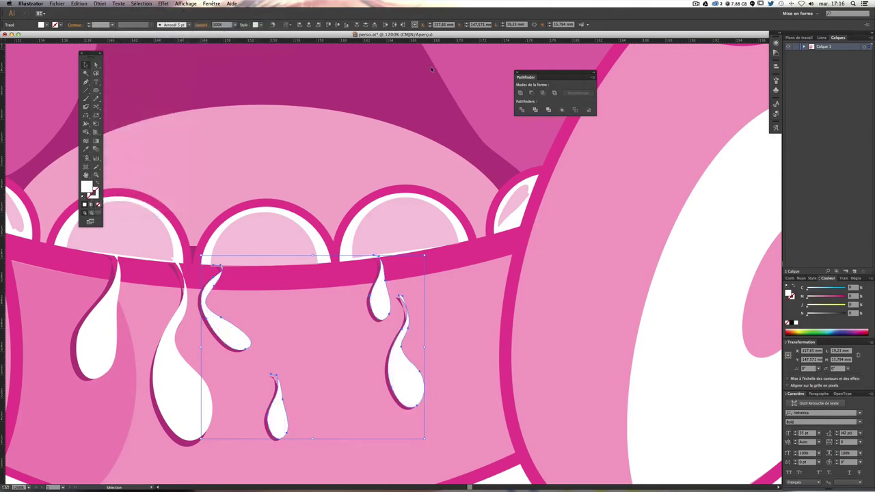
key("super+minus")
key("super+minus")
key("super+minus")
key("super+minus")
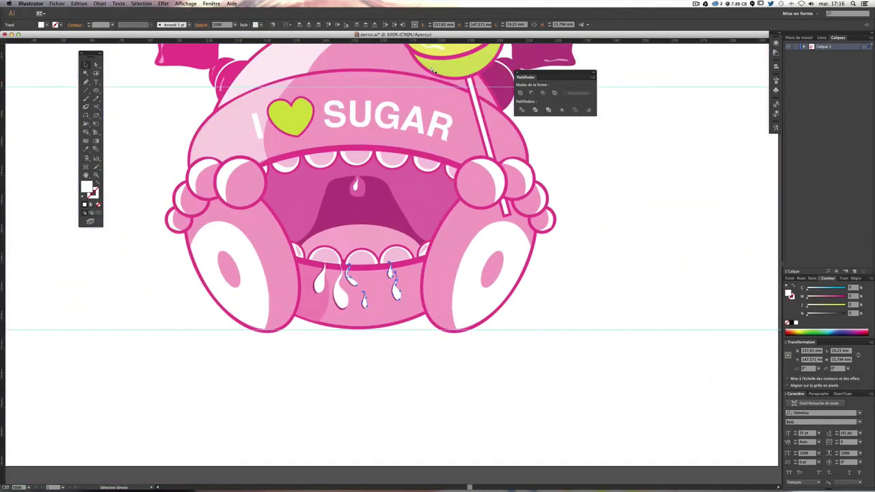
Step: Zoom out to the whole monster and eyedrop lime green from the reference sketch
left_click(621, 125)
key("super+plus")
key("super+plus")
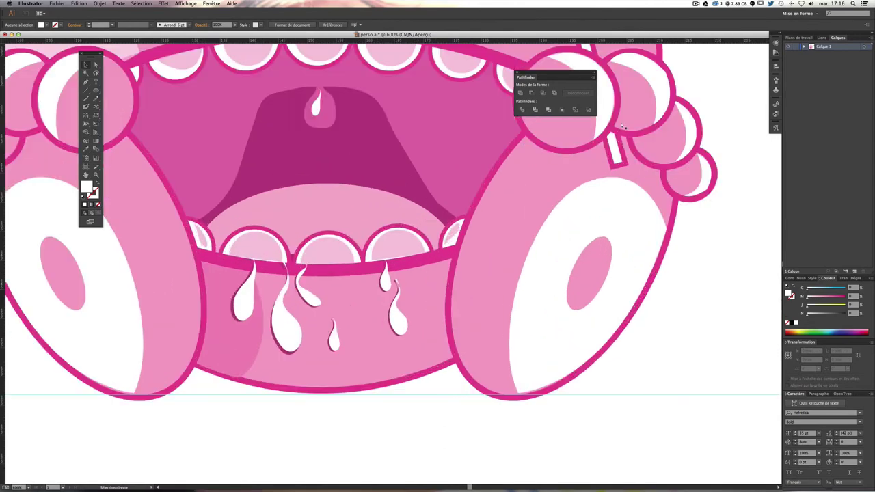
key("super+minus")
key("super+minus")
key("super+minus")
scroll(541, 218, "up", 3)
scroll(540, 219, "right", 3)
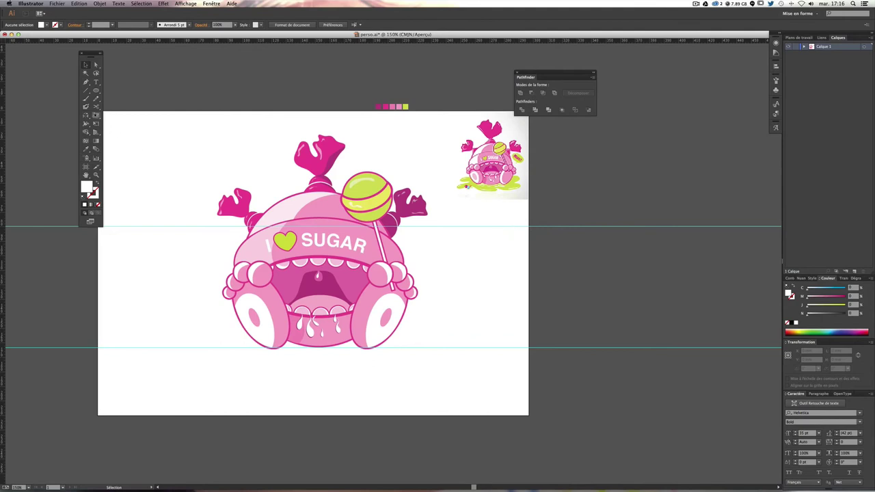
key("b")
key("i")
left_click(470, 182)
Step: Paint a lime-green puddle blob around the base, make it solid-filled, and send it to the back
left_click(86, 98)
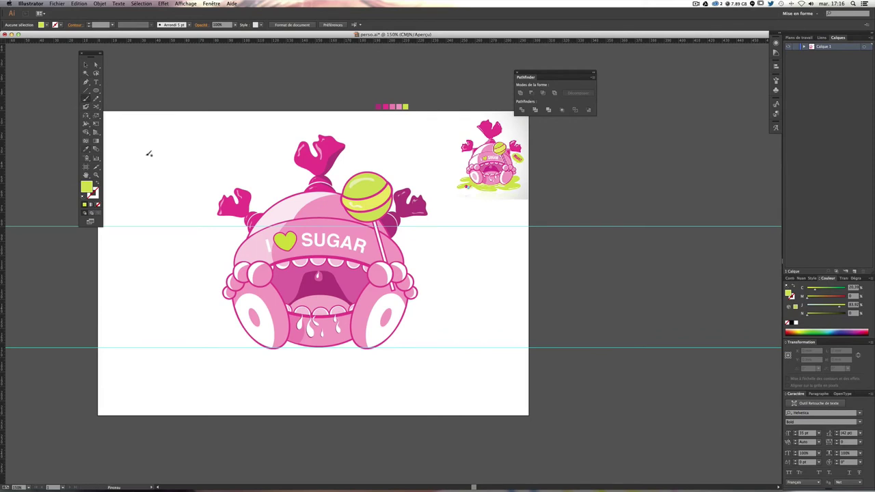
mouse_move(233, 283)
left_mouse_down()
mouse_move(229, 316)
mouse_move(167, 342)
mouse_move(182, 353)
mouse_move(218, 348)
mouse_move(276, 376)
mouse_move(335, 378)
mouse_move(312, 358)
mouse_move(405, 369)
mouse_move(432, 347)
mouse_move(407, 337)
mouse_move(433, 291)
mouse_move(346, 279)
mouse_move(232, 282)
left_mouse_up()
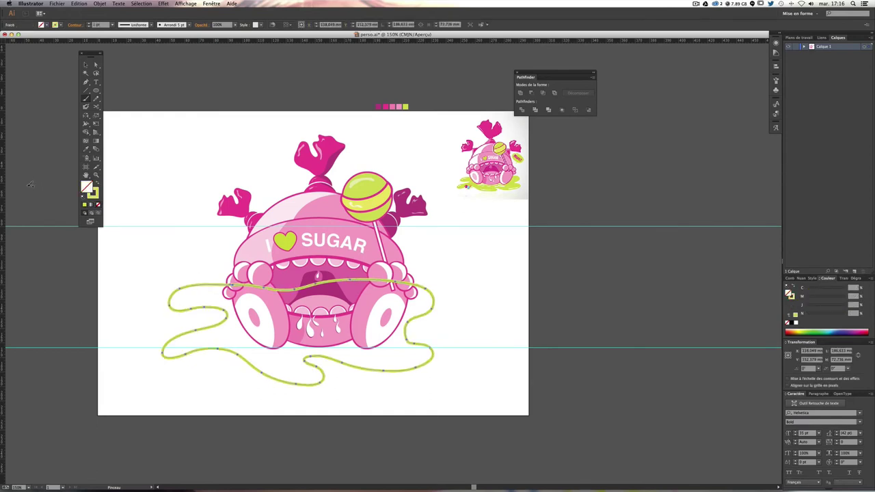
key("shift+x")
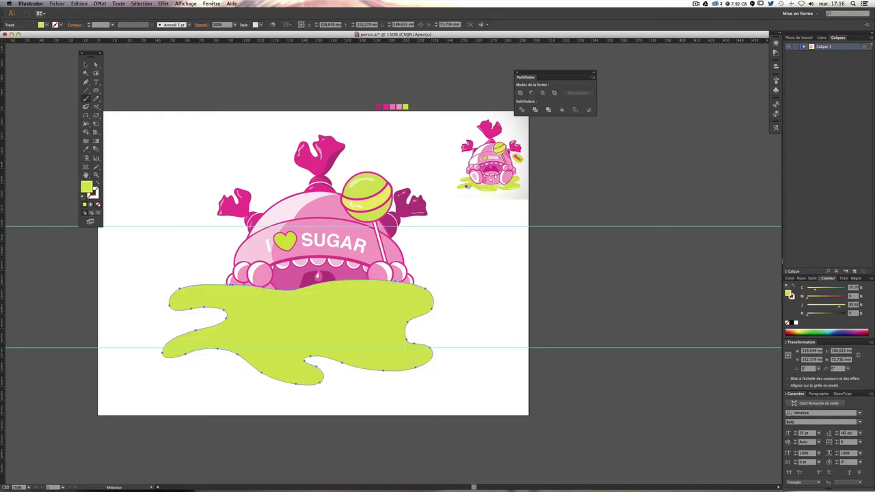
left_click(100, 3)
mouse_move(113, 18)
left_click(220, 39)
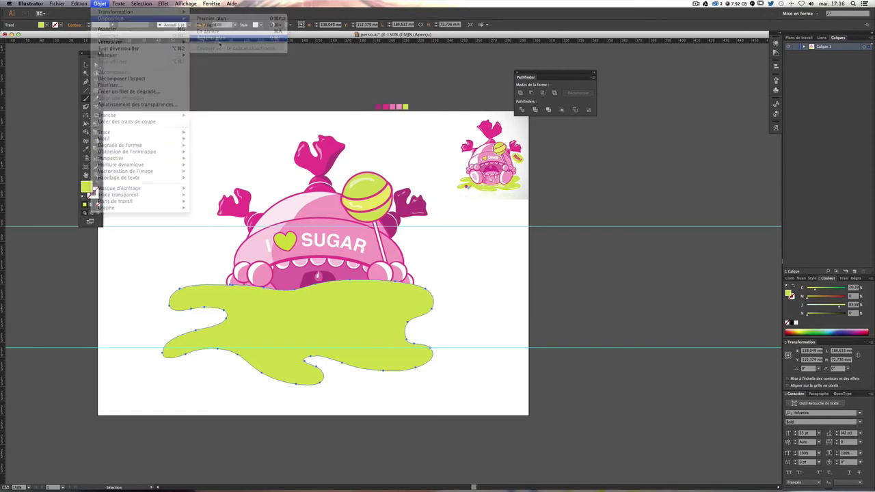
left_click(85, 64)
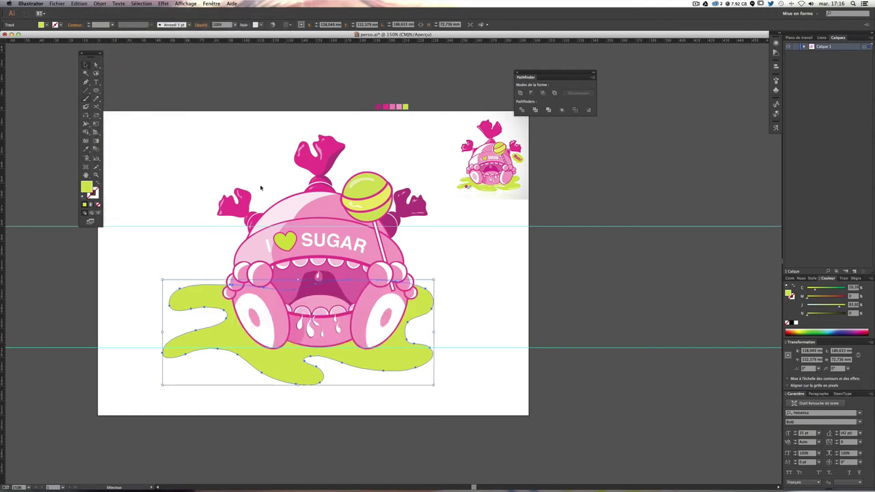
Step: Shift the puddle slightly right and down and squash it flatter
left_click_drag(365, 362, 376, 369)
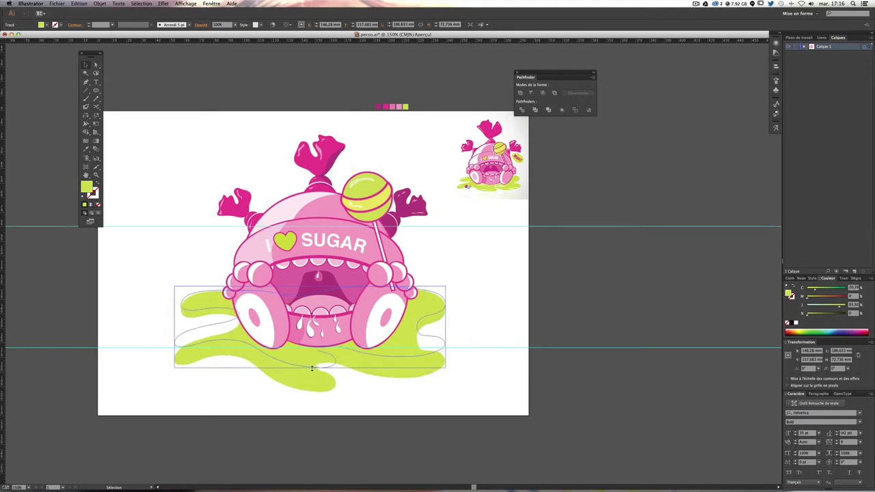
left_click_drag(309, 393, 296, 374)
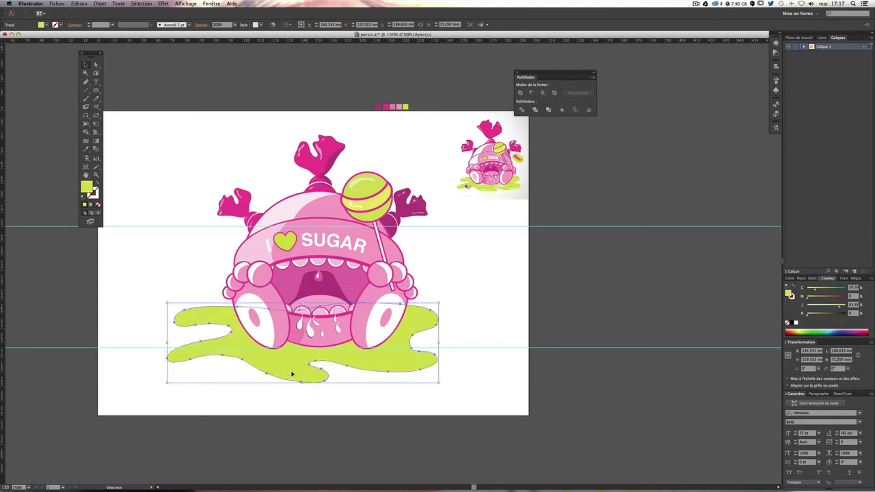
left_click(513, 284)
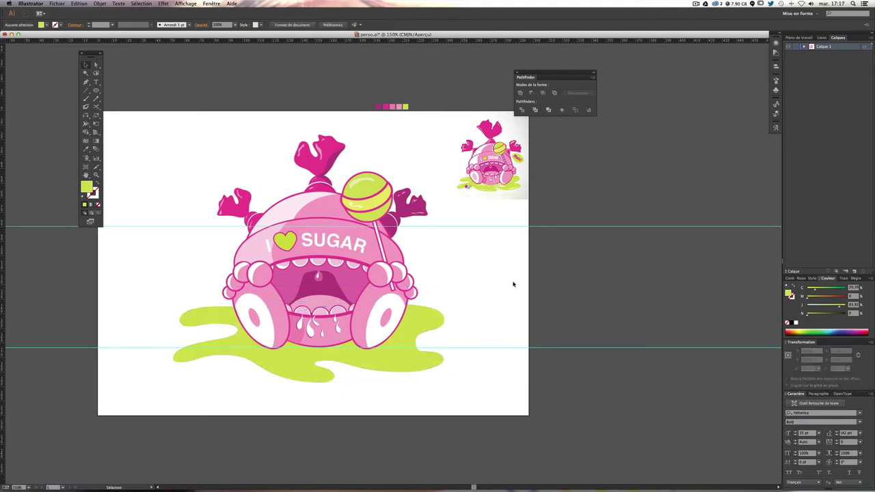
scroll(423, 264, "left", 2)
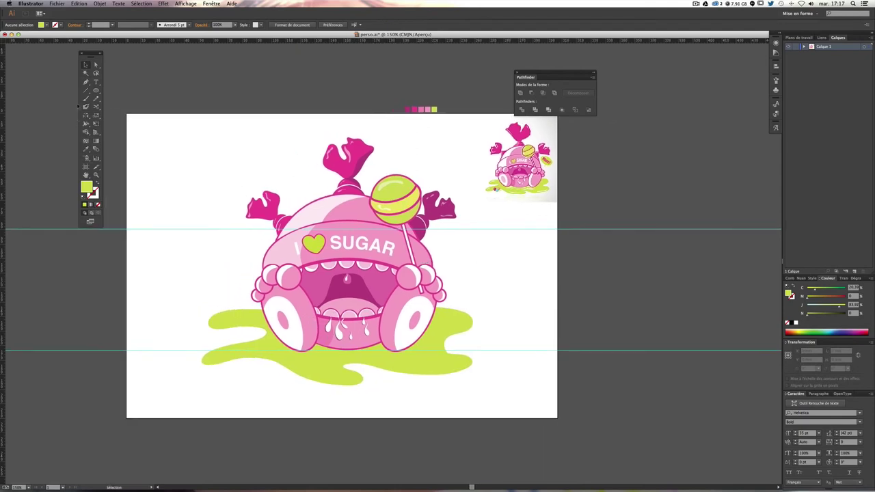
left_click(86, 98)
left_click(384, 188)
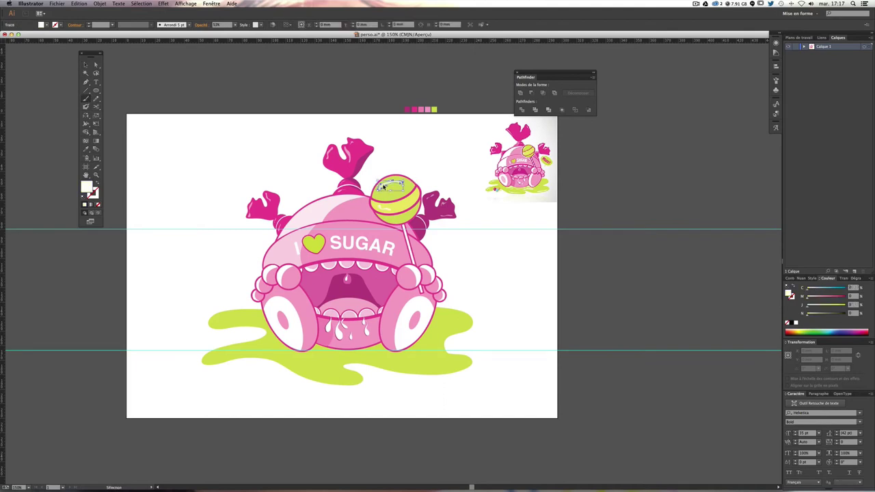
Step: Frame the puddle and paint a first white-filled highlight streak on it
left_click(381, 209)
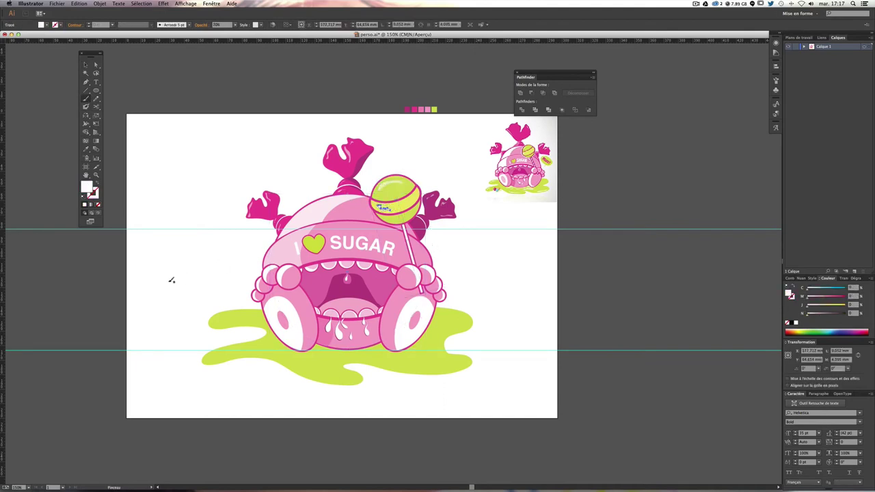
key("super+equal")
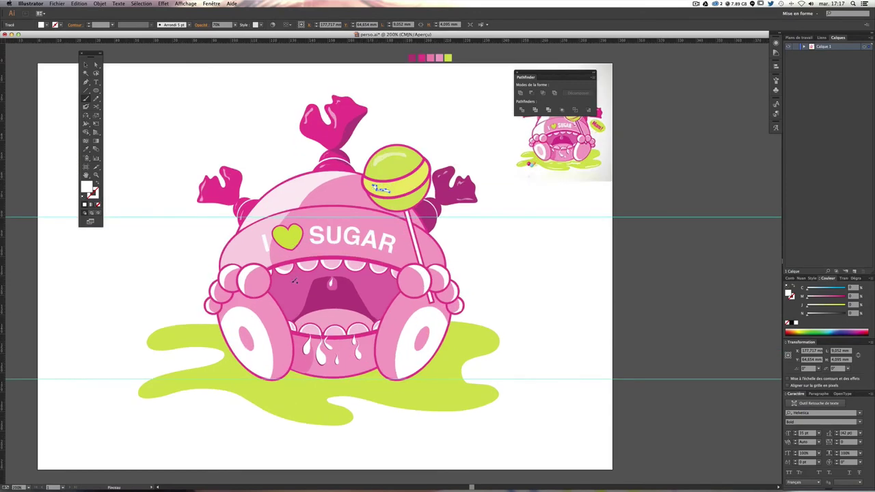
left_click_drag(282, 359, 294, 342)
left_click_drag(34, 239, 58, 200)
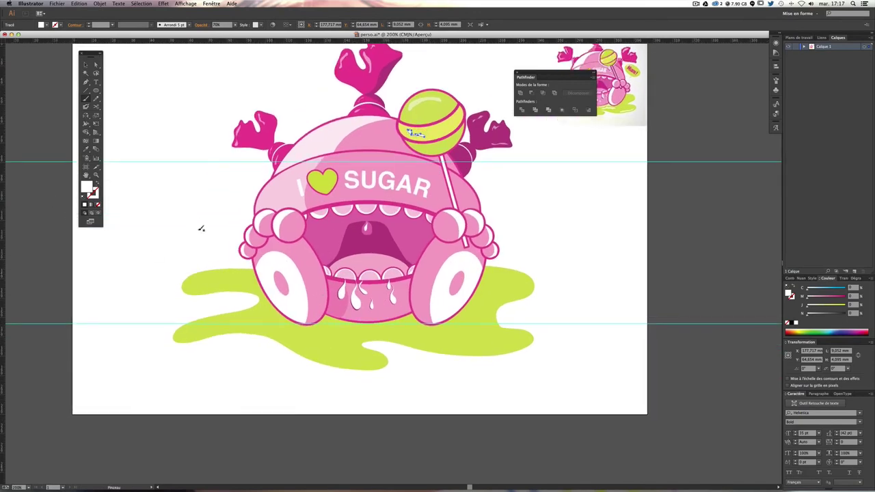
mouse_move(210, 281)
left_mouse_down()
mouse_move(230, 279)
mouse_move(197, 284)
left_mouse_up()
left_click(96, 184)
key("ctrl+shift+a")
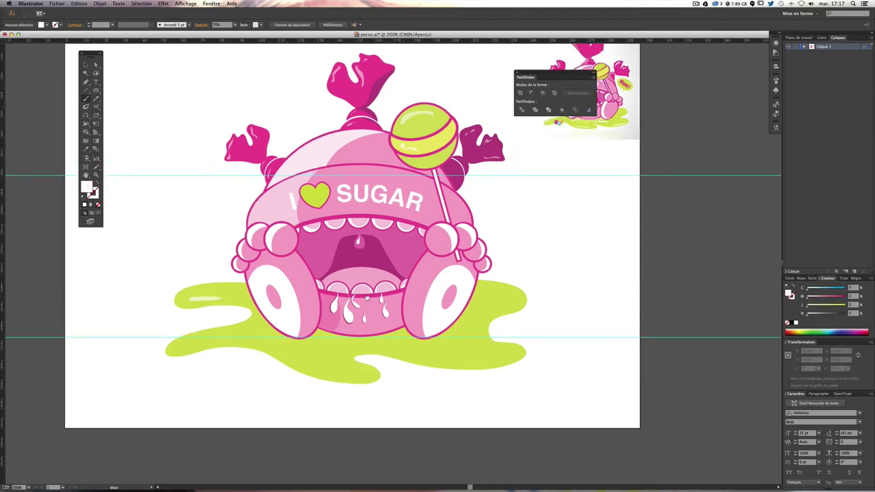
Step: Add white highlight streaks along the puddle's left and lower edges
left_click_drag(386, 275, 356, 305)
mouse_move(188, 353)
left_mouse_down()
mouse_move(147, 370)
mouse_move(181, 355)
left_mouse_up()
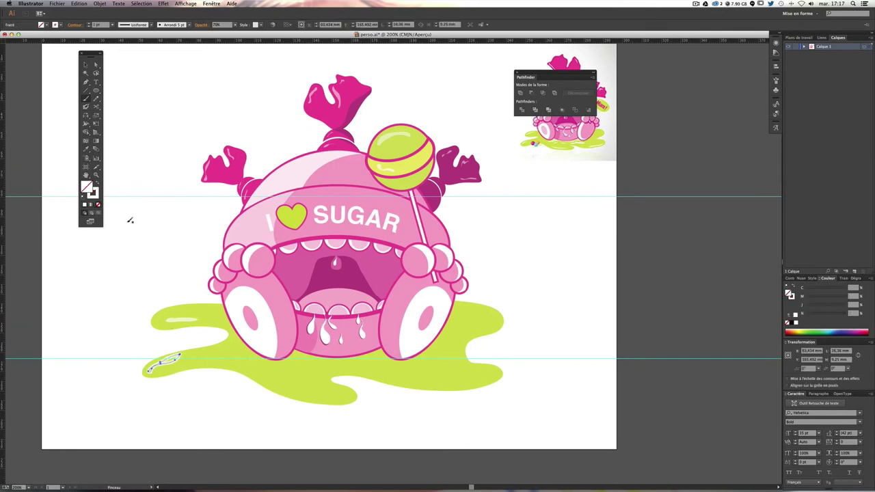
key("v")
left_click(137, 280)
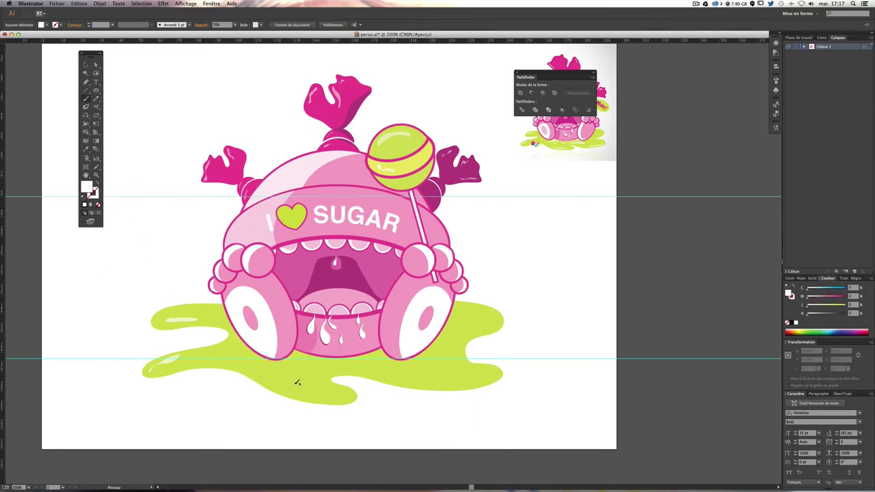
mouse_move(279, 385)
left_mouse_down()
mouse_move(342, 401)
mouse_move(277, 381)
left_mouse_up()
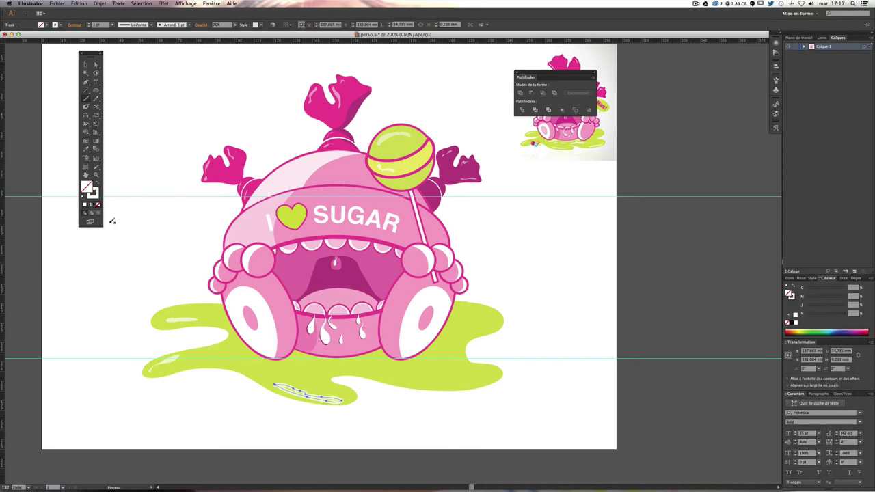
left_click(98, 184)
key("ctrl+shift+a")
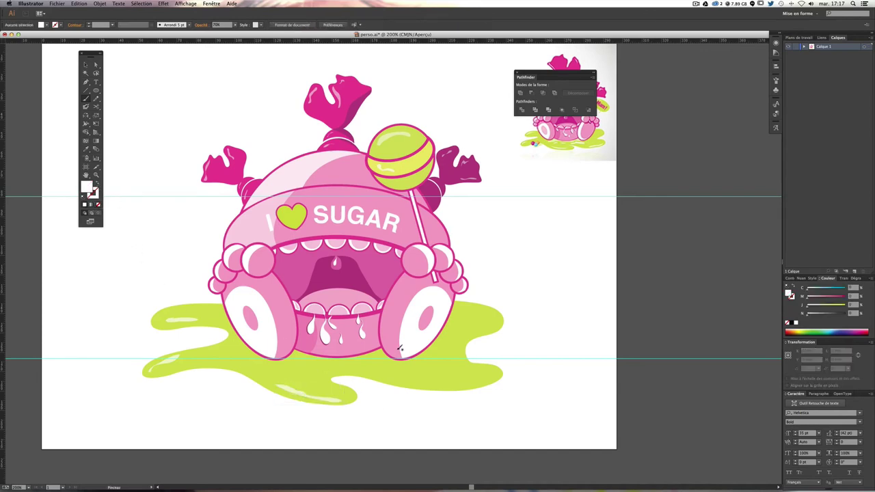
Step: Add small white highlights below the monster, right of the wheel, and at lower right
mouse_move(298, 355)
left_mouse_down()
mouse_move(294, 369)
mouse_move(325, 368)
mouse_move(295, 356)
left_mouse_up()
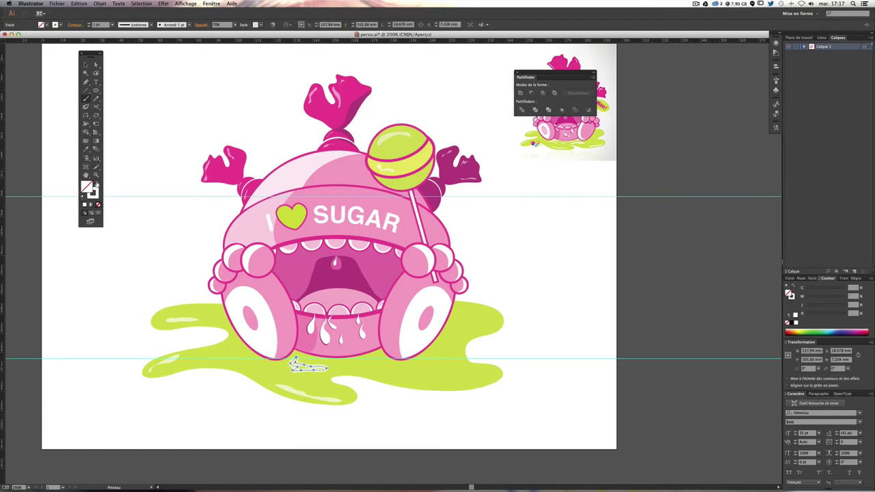
key("ctrl+shift+a")
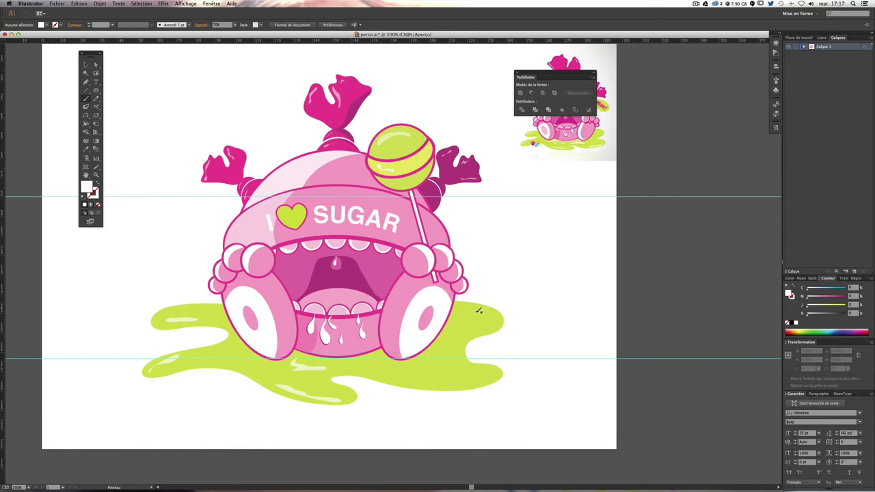
mouse_move(481, 316)
left_mouse_down()
mouse_move(449, 338)
mouse_move(495, 324)
mouse_move(479, 318)
left_mouse_up()
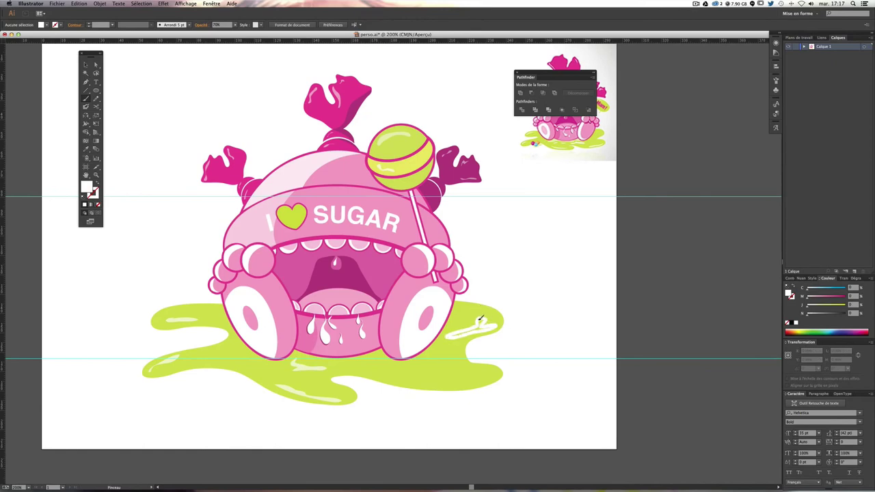
key("v")
left_click(502, 390)
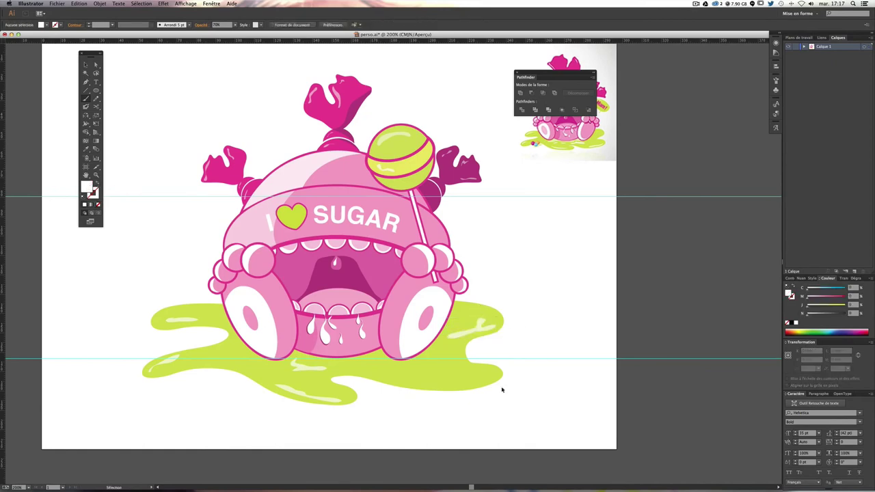
mouse_move(428, 383)
left_mouse_down()
mouse_move(480, 385)
mouse_move(425, 380)
left_mouse_up()
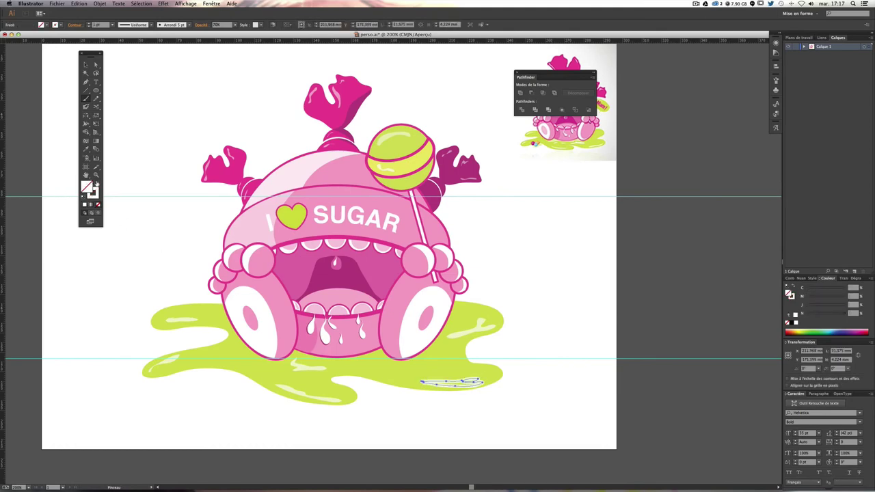
left_click(96, 183)
left_click(534, 280)
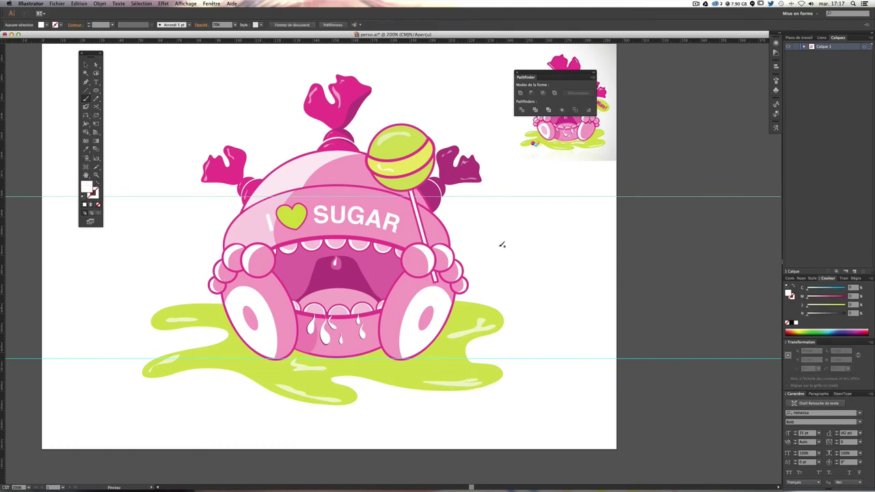
scroll(502, 245, "up", 2)
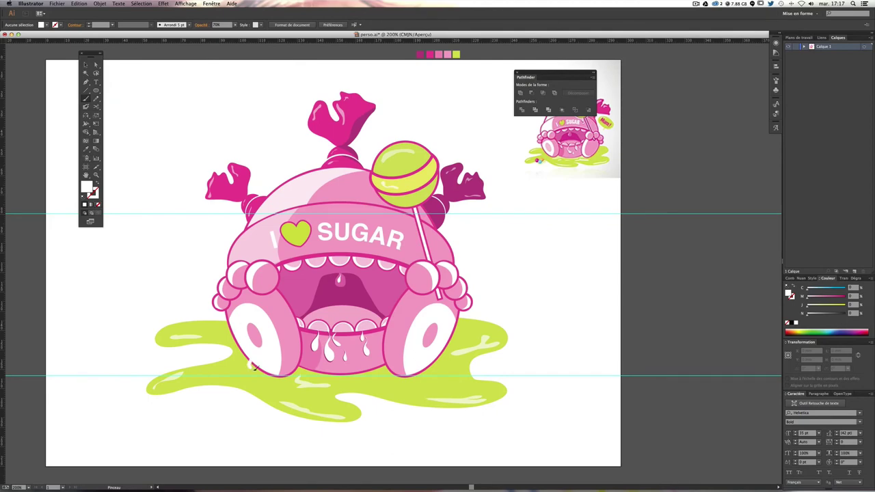
Step: Paint a shadow shape under the body and fill it with a darker olive green
mouse_move(253, 366)
left_mouse_down()
mouse_move(403, 382)
mouse_move(437, 375)
mouse_move(452, 336)
left_mouse_up()
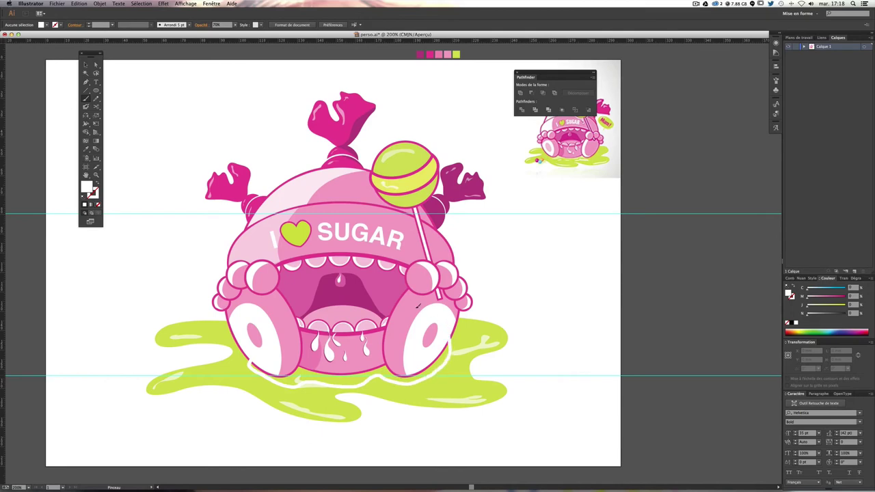
mouse_move(418, 306)
left_mouse_down()
mouse_move(281, 315)
mouse_move(274, 324)
left_mouse_up()
left_click_drag(253, 357, 252, 358)
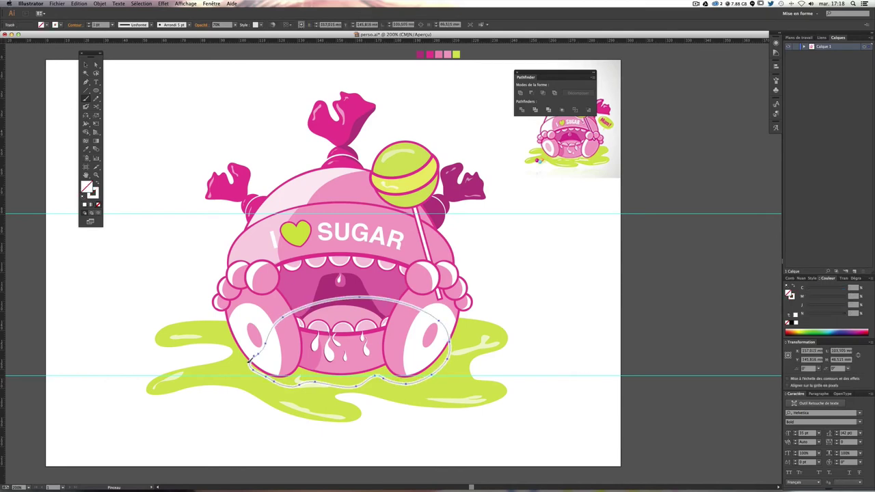
key("i")
left_click(222, 363)
double_click(93, 190)
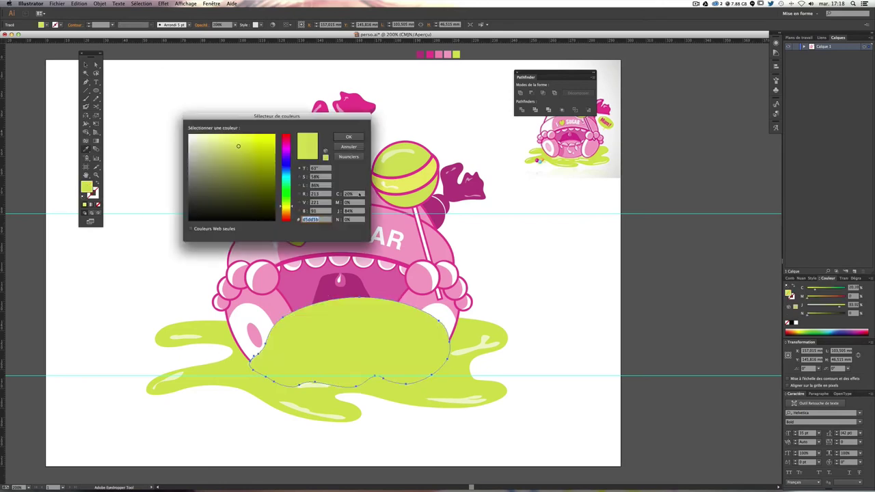
left_click_drag(239, 152, 238, 156)
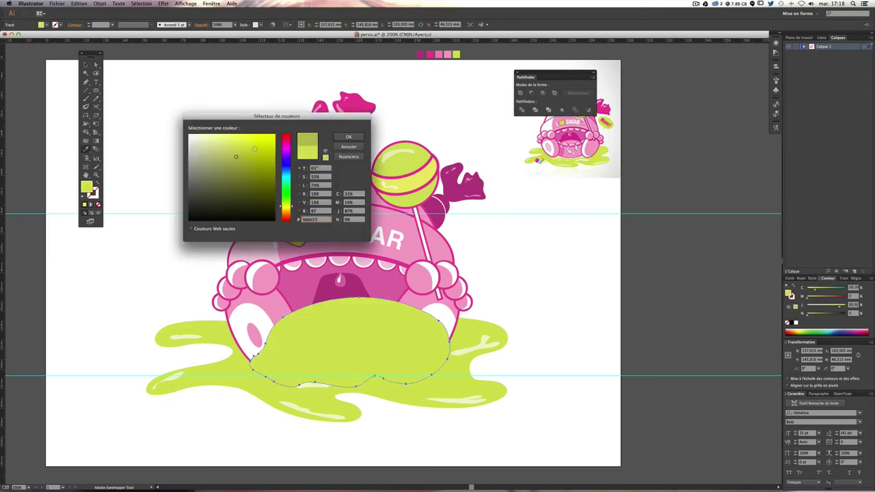
left_click(349, 137)
Step: Send the olive shadow to the back, then send the lime puddle behind it
left_click(85, 66)
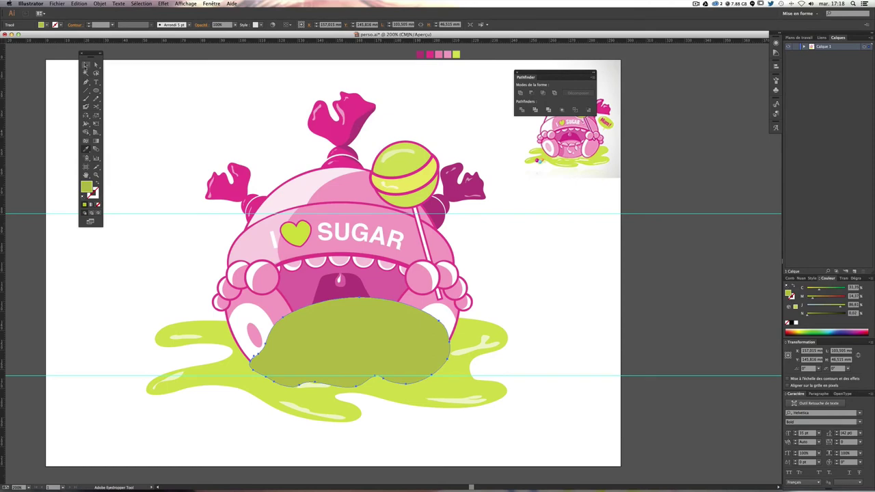
left_click(86, 66)
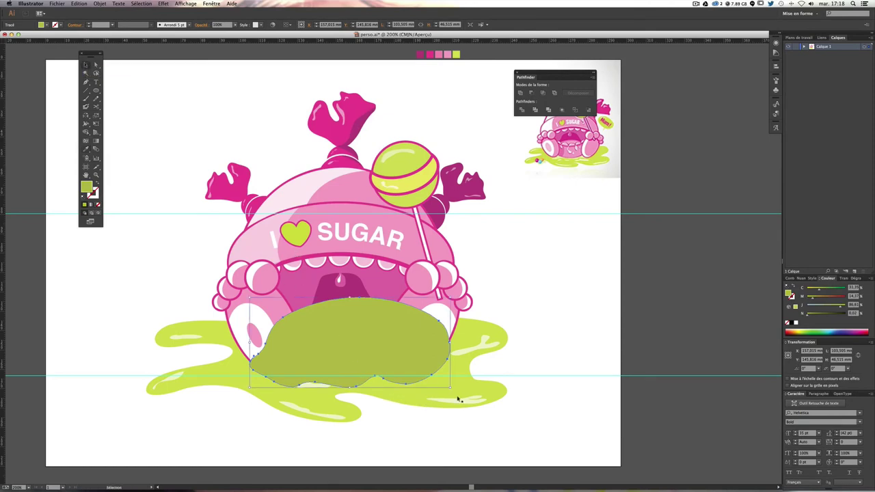
left_click(100, 3)
mouse_move(110, 18)
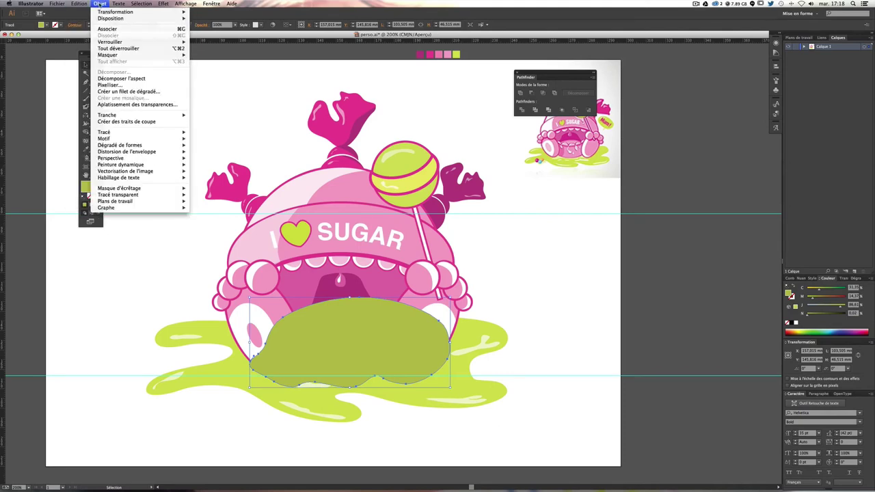
left_click(222, 39)
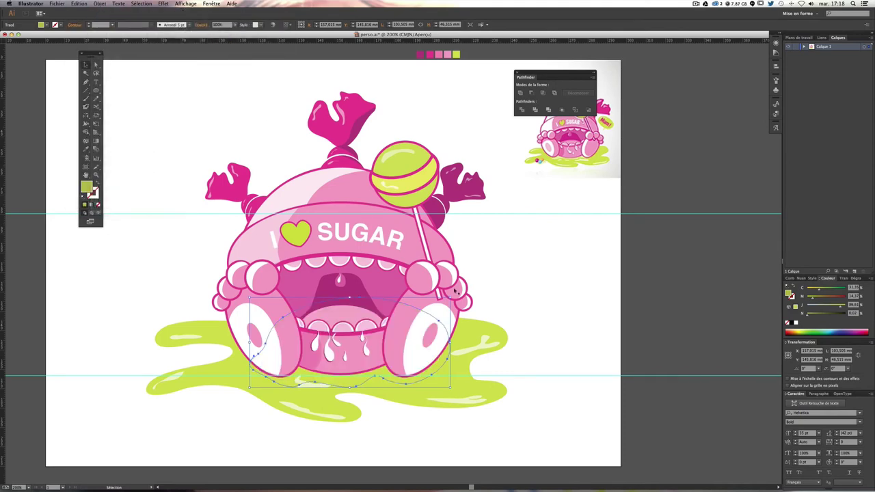
left_click(537, 315)
left_click(479, 328)
left_click(99, 4)
mouse_move(111, 19)
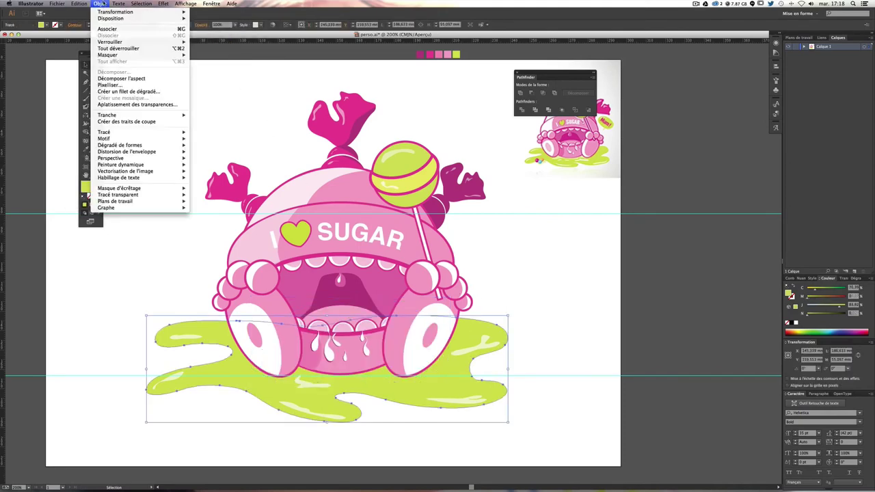
left_click(225, 38)
left_click(581, 290)
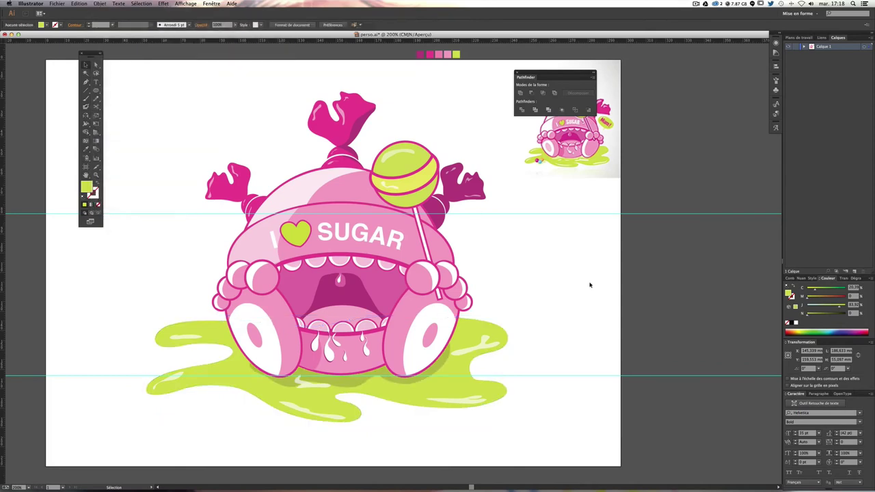
left_click_drag(414, 368, 414, 331)
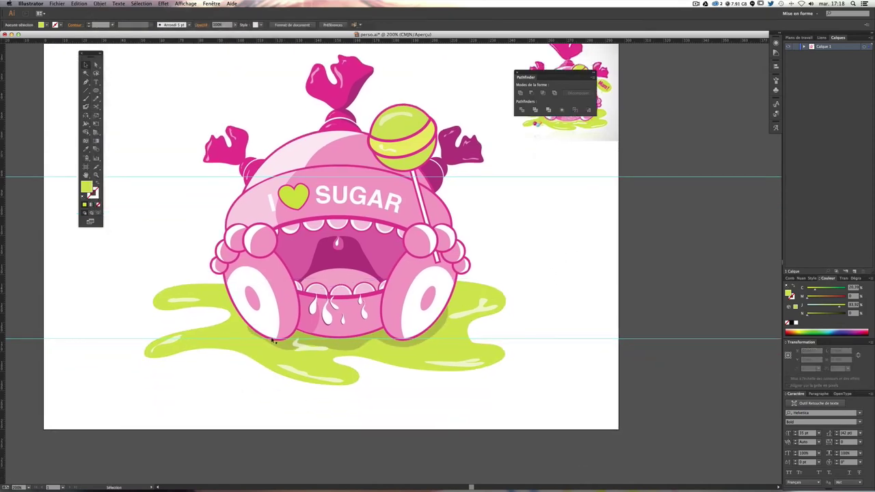
Step: Adjust the shadow's bottom edge and move, enlarge and shorten the puddle's white glints
left_click(283, 348)
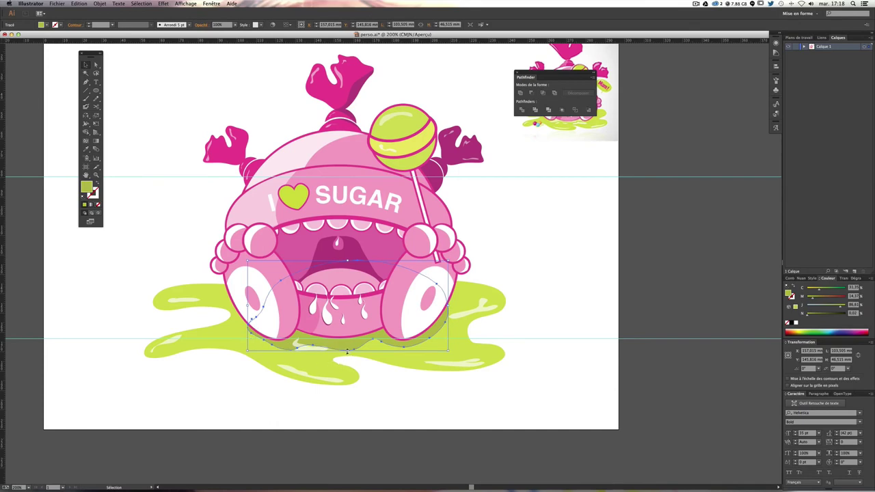
left_click_drag(348, 349, 348, 348)
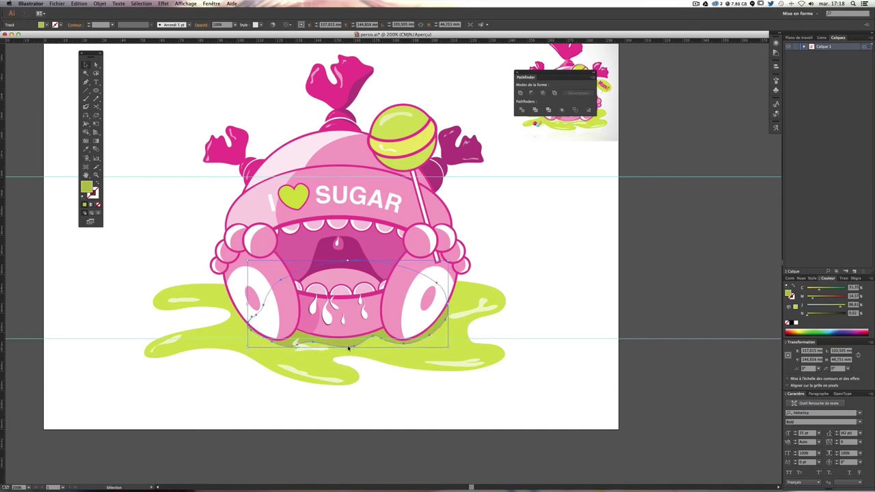
left_click_drag(292, 350, 318, 359)
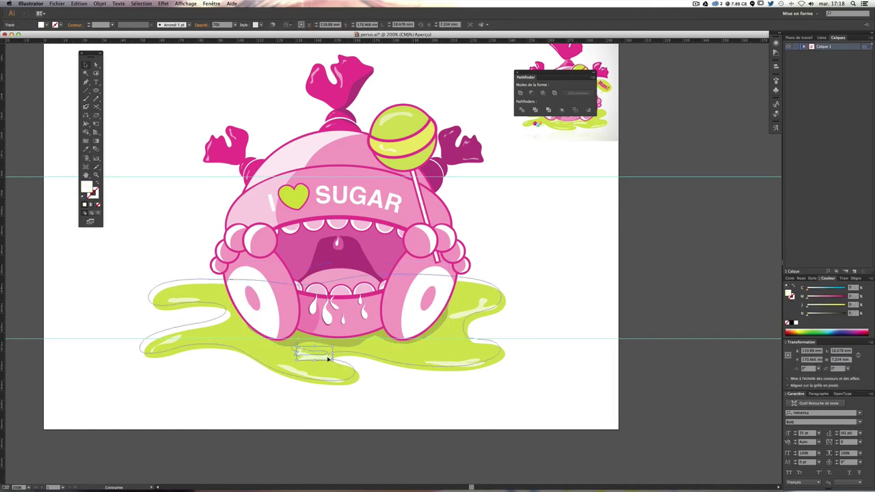
left_click(363, 385)
left_click(313, 356)
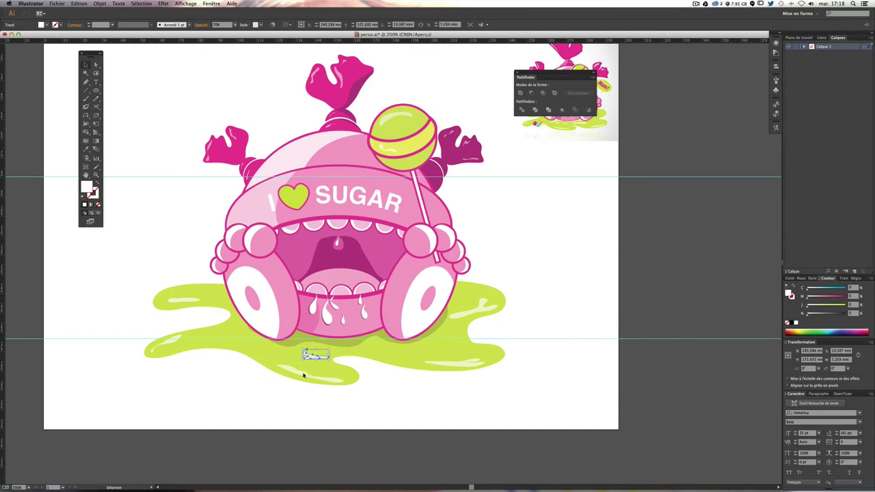
left_click_drag(311, 355, 338, 381)
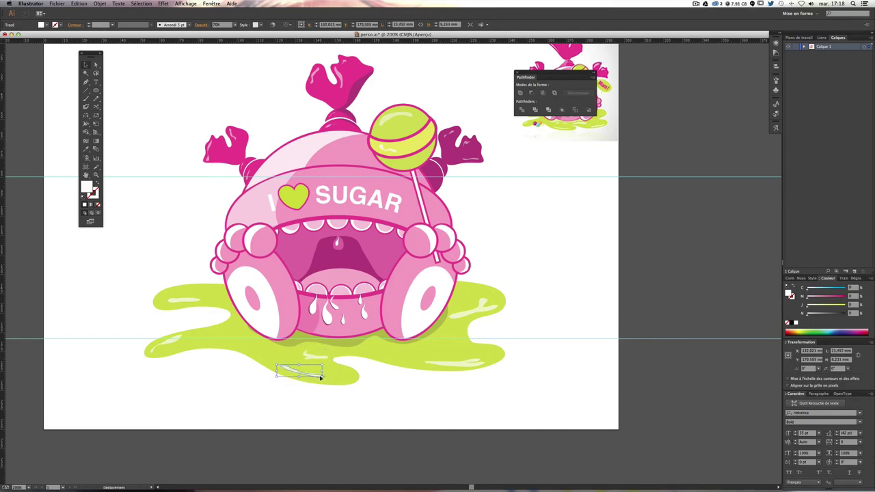
left_click(467, 376)
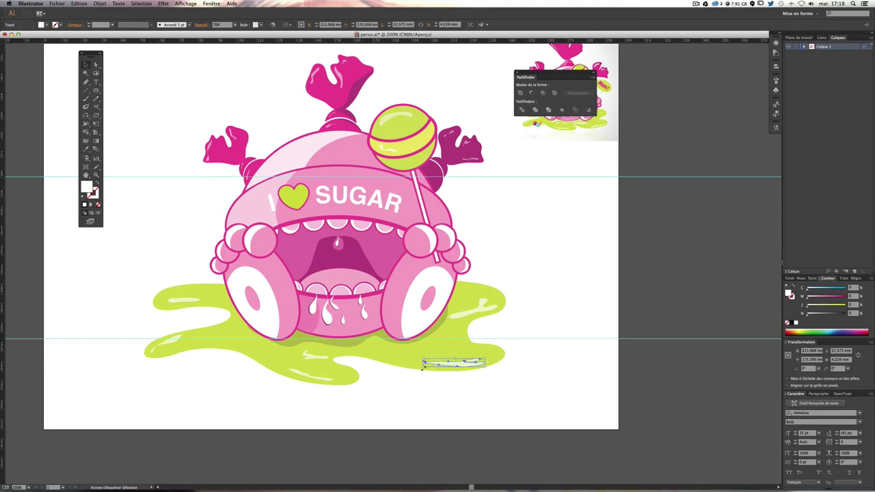
mouse_move(425, 361)
left_mouse_down()
mouse_move(449, 361)
mouse_move(478, 308)
mouse_move(466, 313)
left_mouse_up()
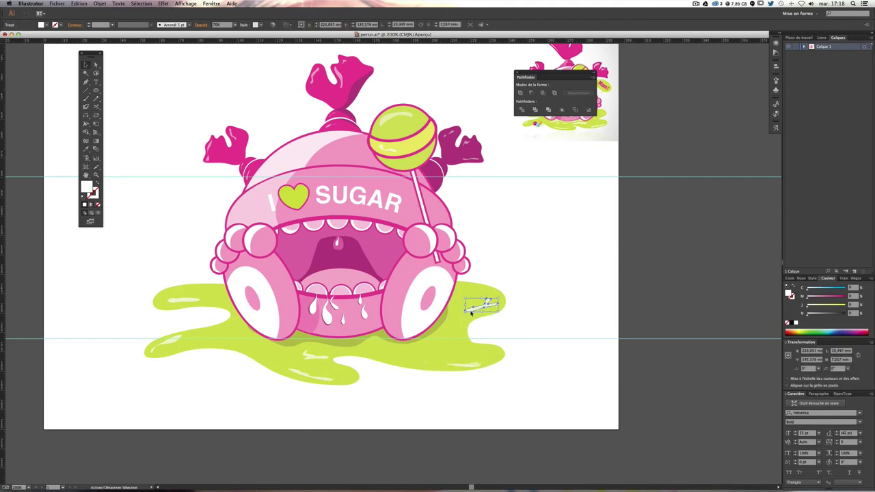
left_click(555, 302)
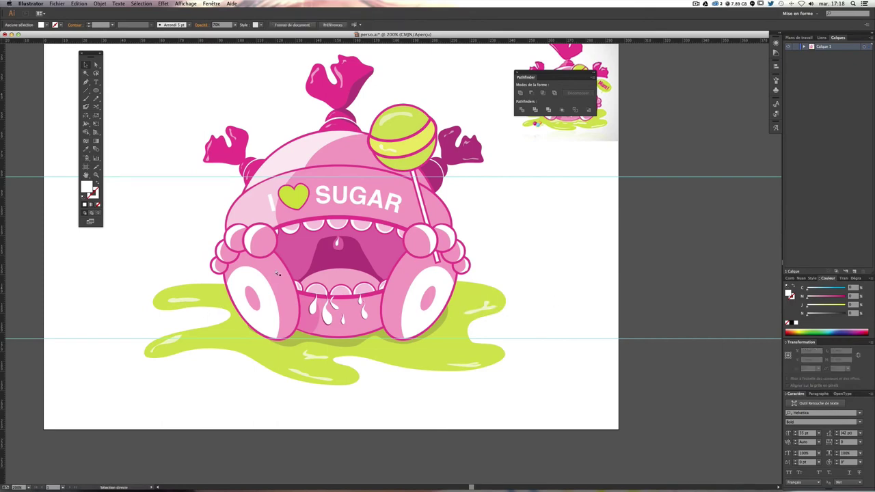
Step: Zoom to about 150% and delete both cyan guides
key("ctrl+minus")
key("ctrl+minus")
key("ctrl+plus")
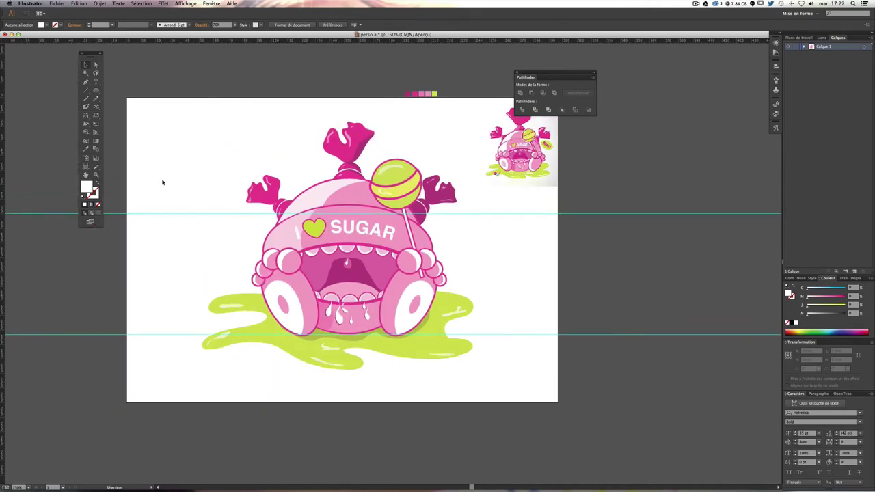
left_click_drag(164, 183, 161, 402)
key("Delete")
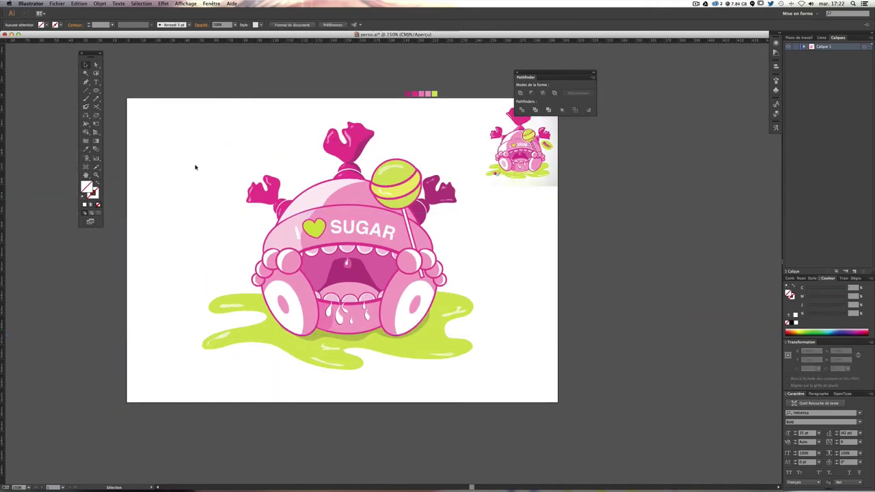
Step: Duplicate the whole candy monster artwork beside the artboard
left_click_drag(184, 150, 474, 402)
left_click(219, 139)
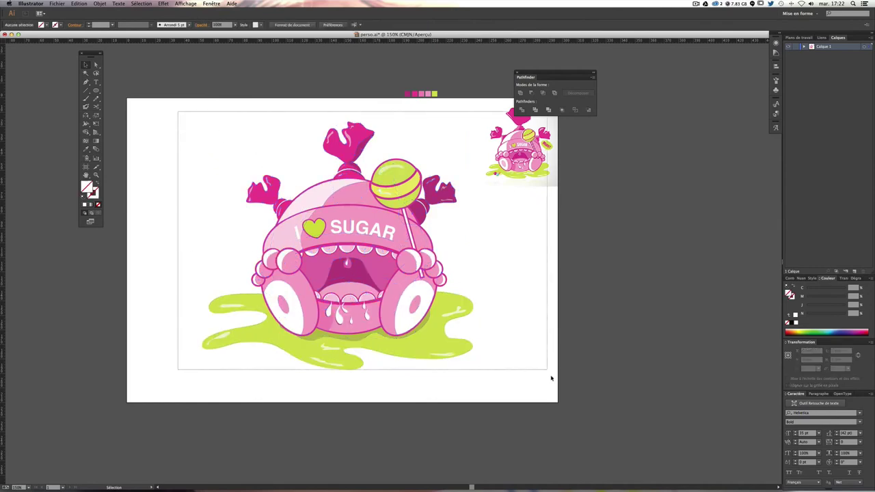
left_click_drag(180, 113, 556, 387)
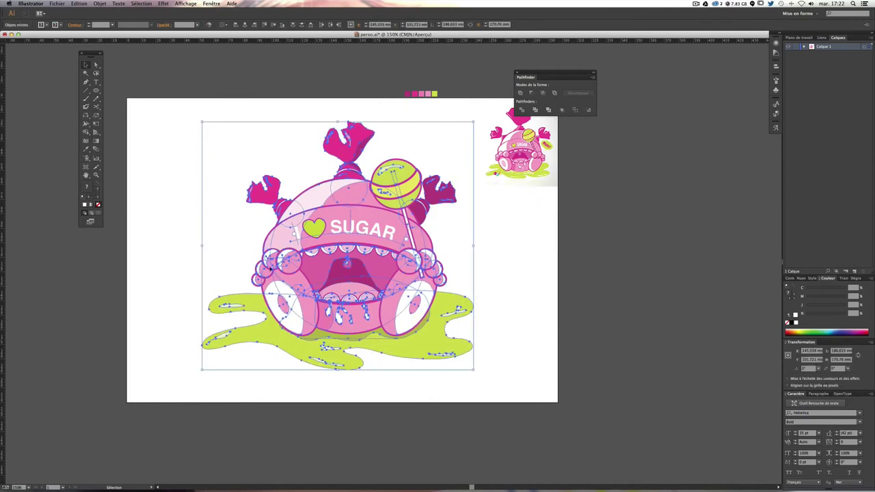
left_click_drag(271, 194, 767, 246)
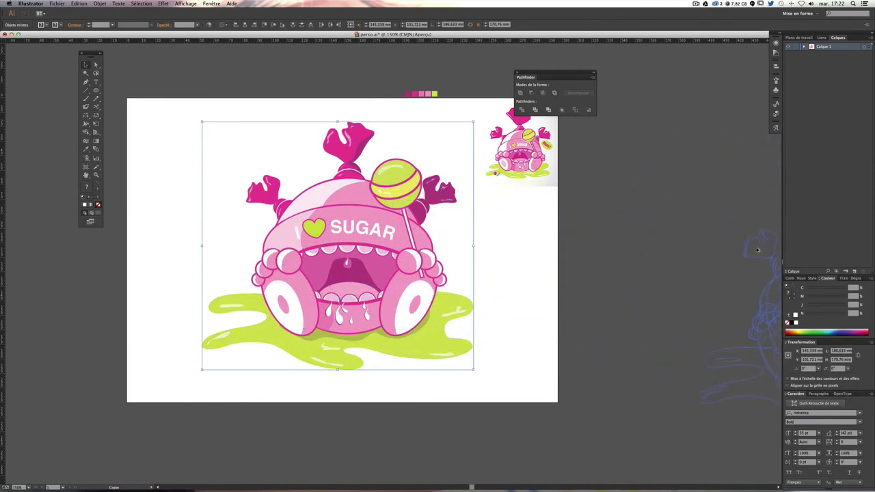
mouse_move(538, 274)
left_mouse_down()
mouse_move(326, 273)
mouse_move(592, 287)
left_mouse_up()
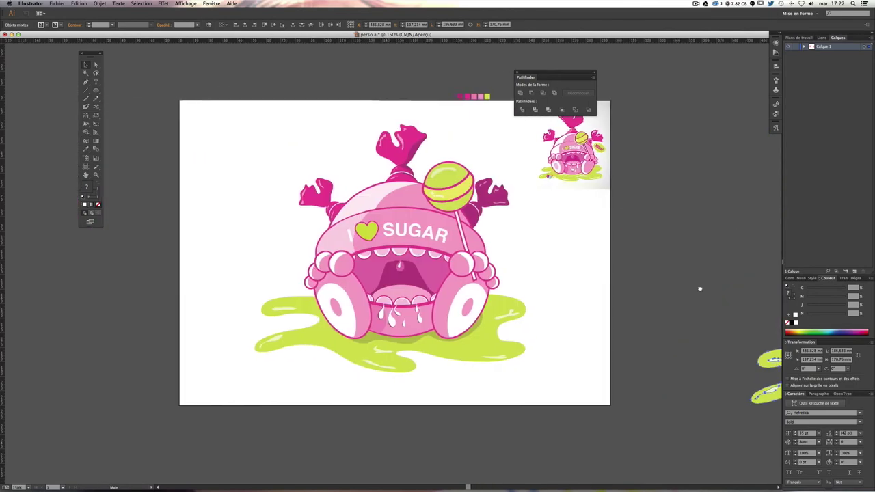
left_click(564, 318)
Step: Expand the original artwork's objects, fills and strokes, then shrink it to a tiny size near the top-left
left_click_drag(226, 112, 532, 423)
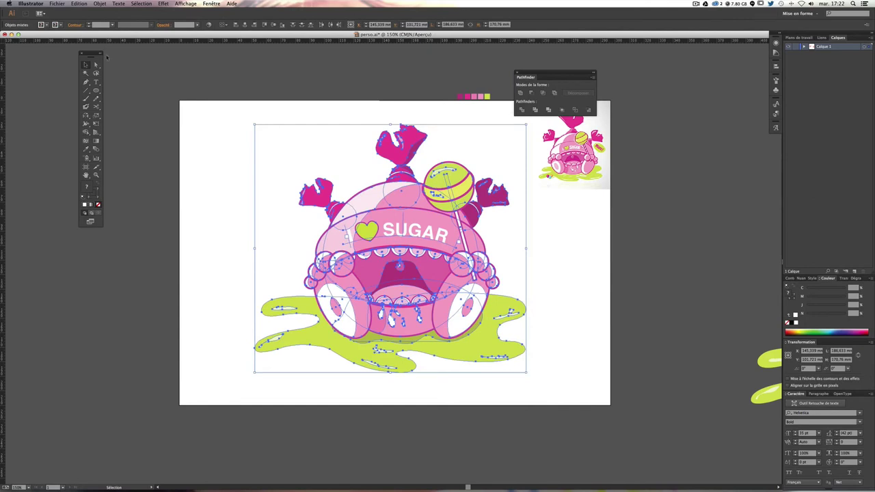
left_click(100, 3)
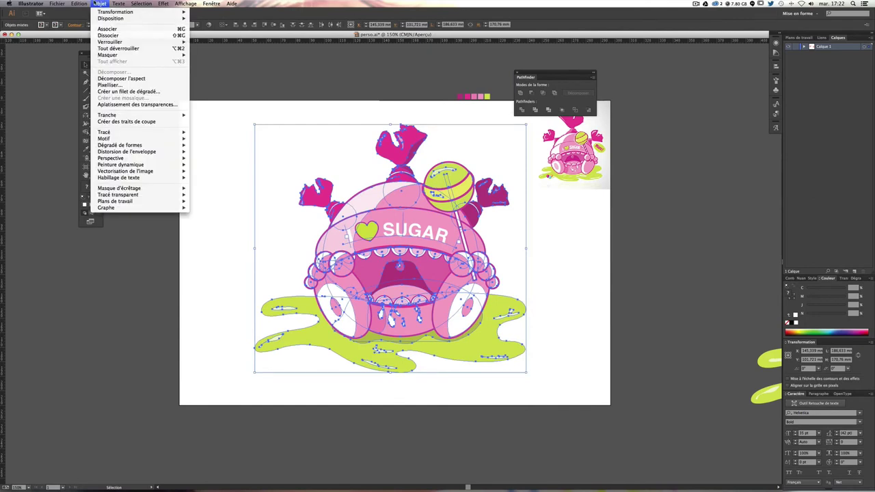
left_click(137, 81)
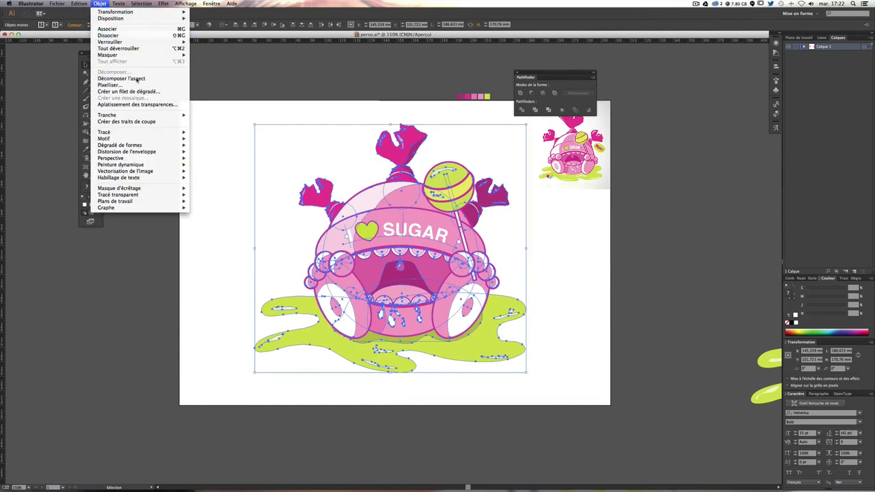
left_click(100, 4)
left_click(130, 73)
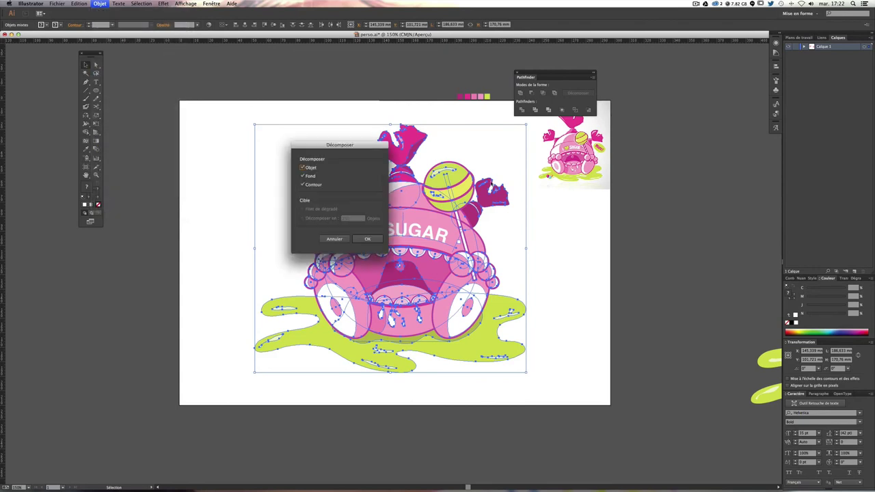
left_click_drag(352, 144, 204, 158)
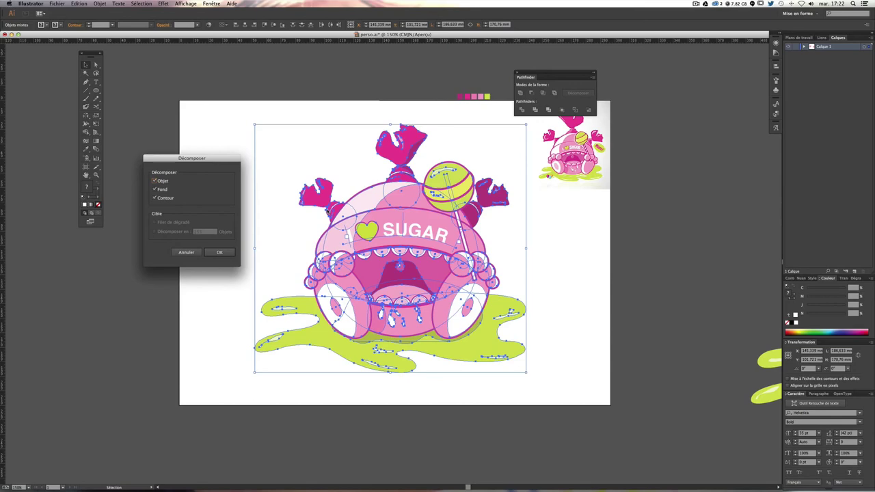
key("Return")
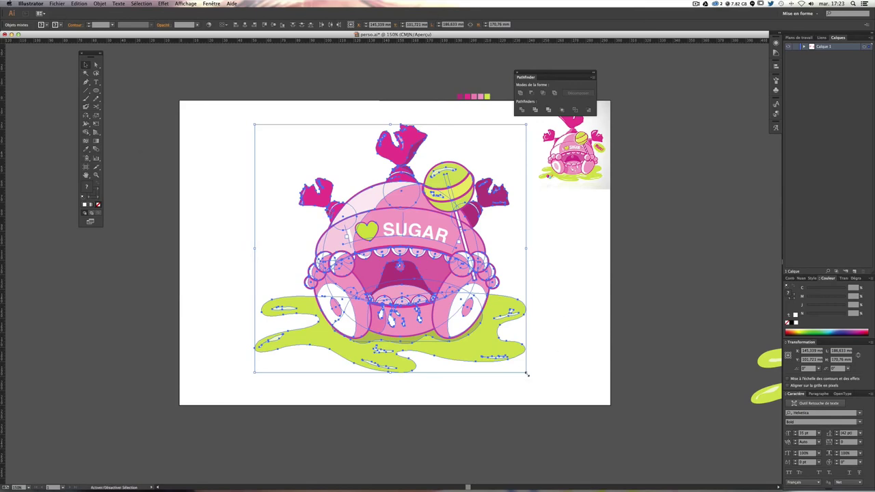
left_click_drag(526, 373, 324, 154)
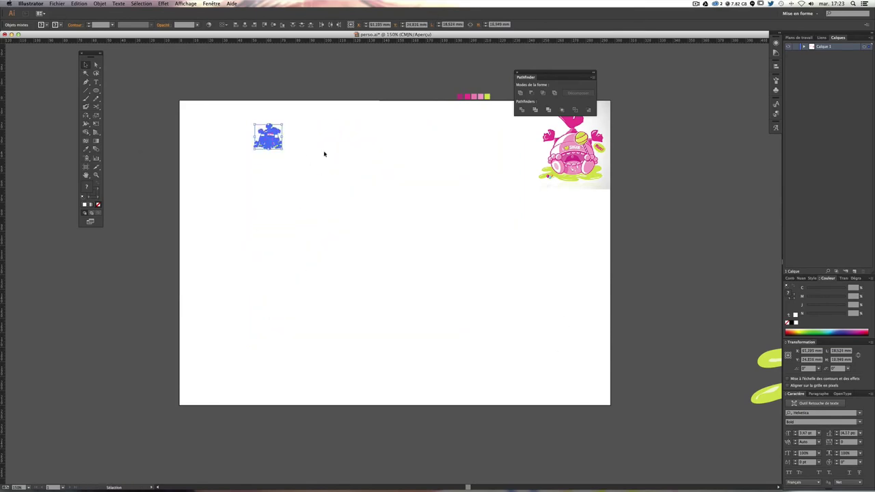
left_click(324, 154)
Step: Zoom in to inspect the tiny candy artwork up close
key("super+plus")
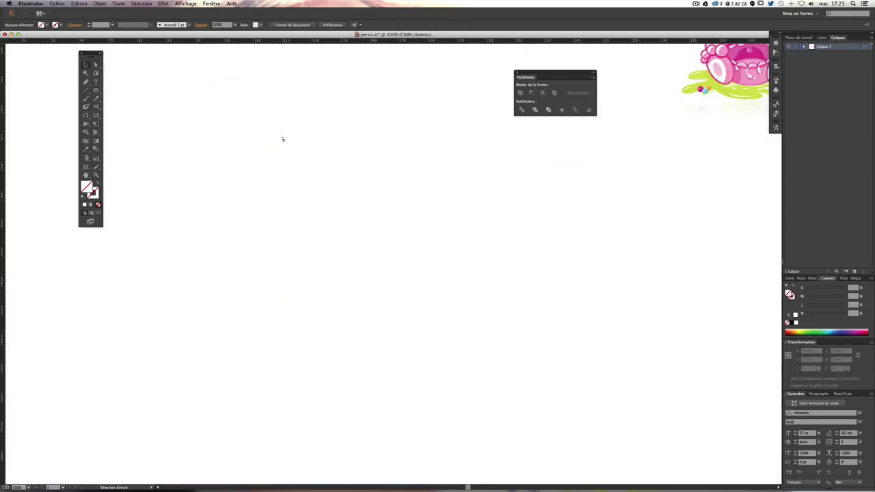
key("super+plus")
key("super+plus")
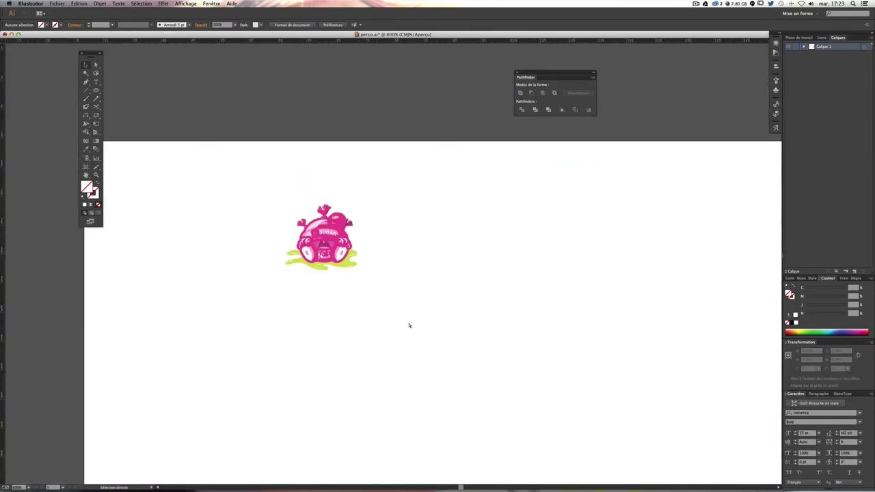
key("super+plus")
key("super+plus")
key("super+plus")
scroll(338, 283, "up", 3)
scroll(338, 283, "left", 4)
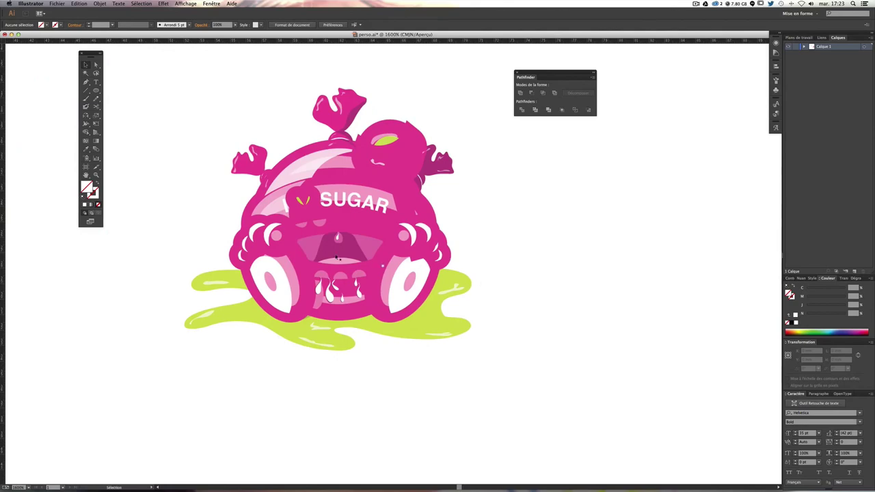
key("a")
key("super+minus")
key("super+minus")
key("super+minus")
Step: Select all artwork and expand it with Object, Fill and Stroke checked
key("super+a")
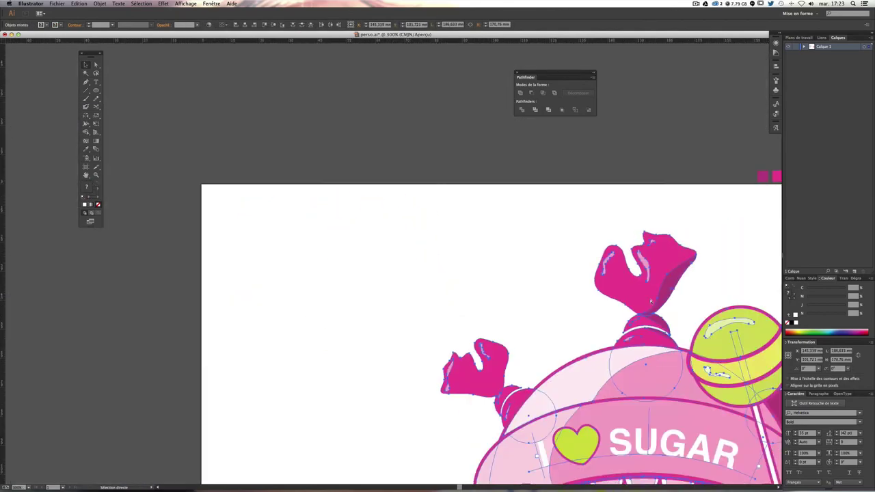
key("super+minus")
key("v")
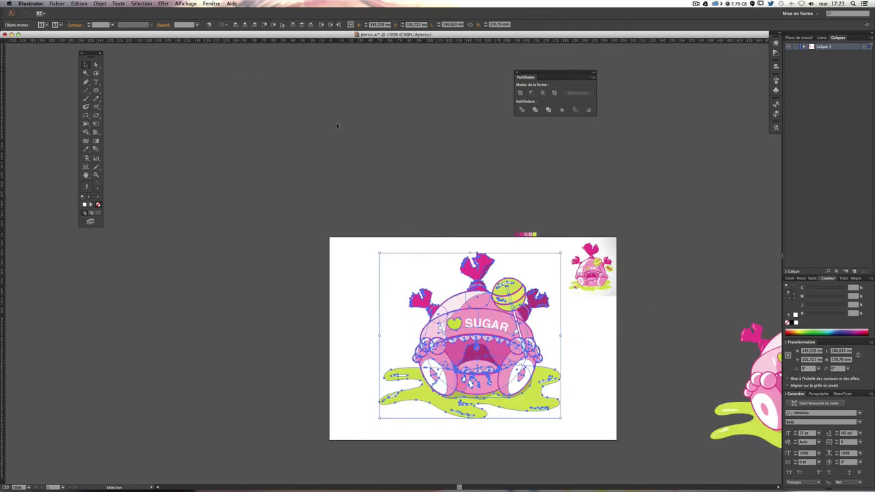
scroll(336, 126, "down", 3)
scroll(300, 101, "right", 3)
left_click(99, 3)
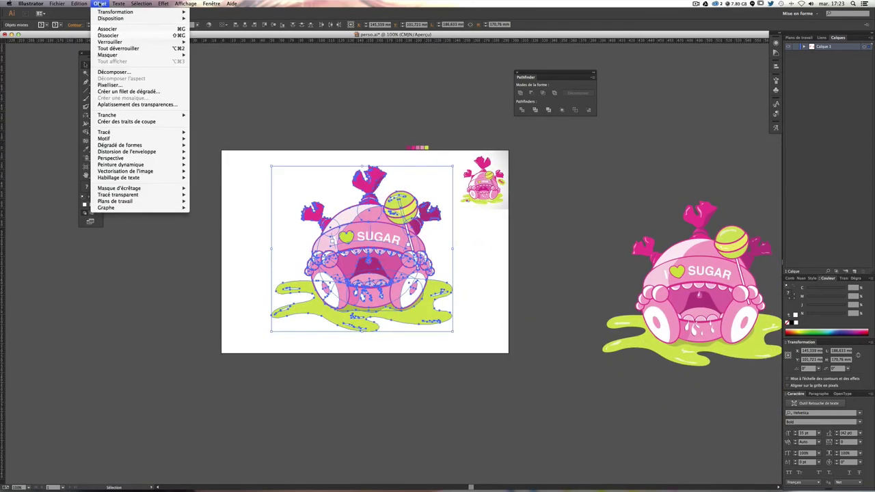
left_click(114, 71)
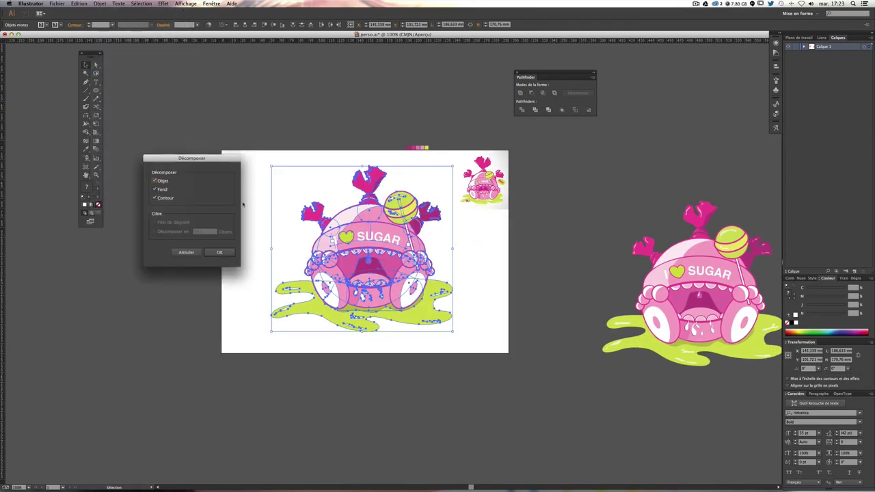
left_click(219, 252)
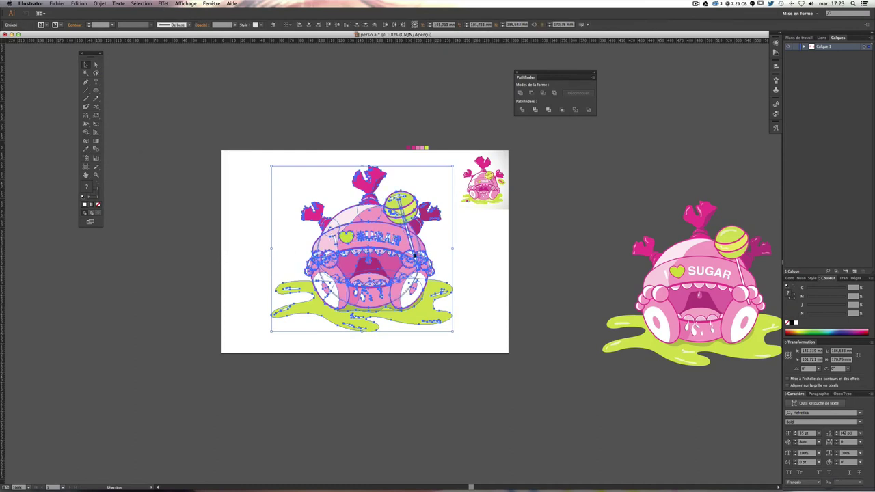
Step: Shrink the expanded monster to a tiny size and zoom in to check its detail
left_click_drag(453, 331, 281, 175)
left_click(222, 128)
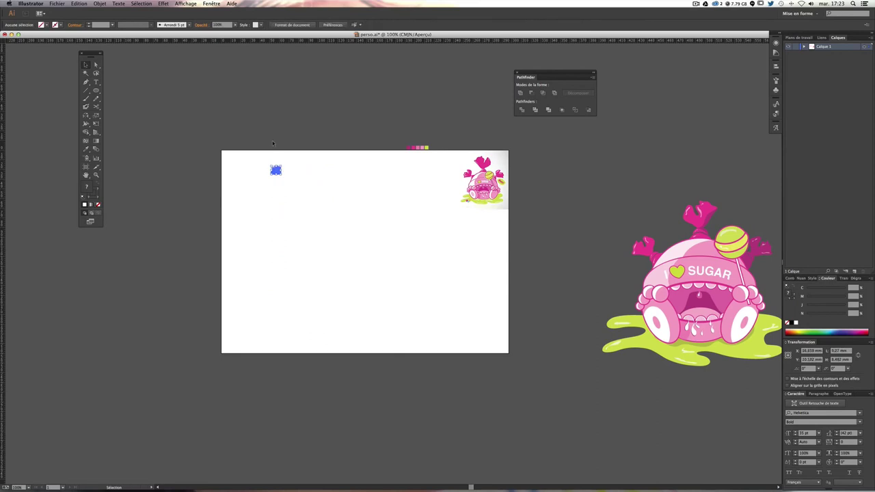
key("ctrl+plus")
key("ctrl+plus")
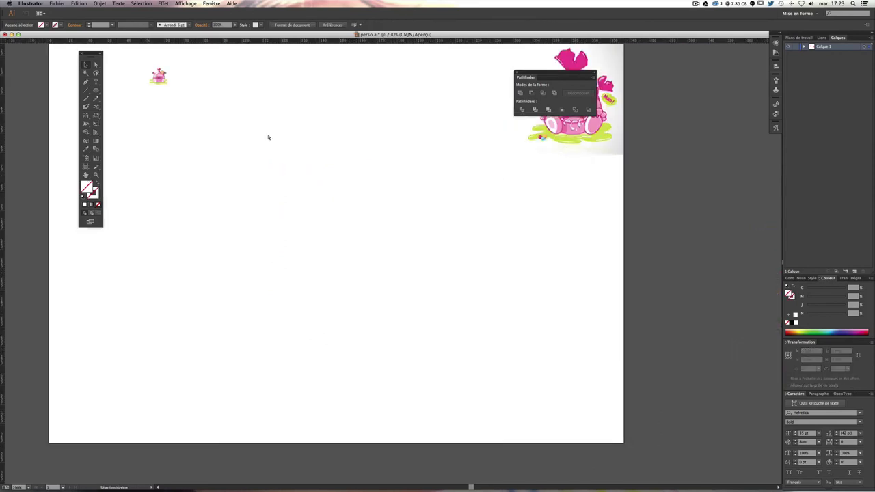
key("ctrl+plus")
key("ctrl+plus")
key("ctrl+plus")
scroll(483, 370, "up", 10)
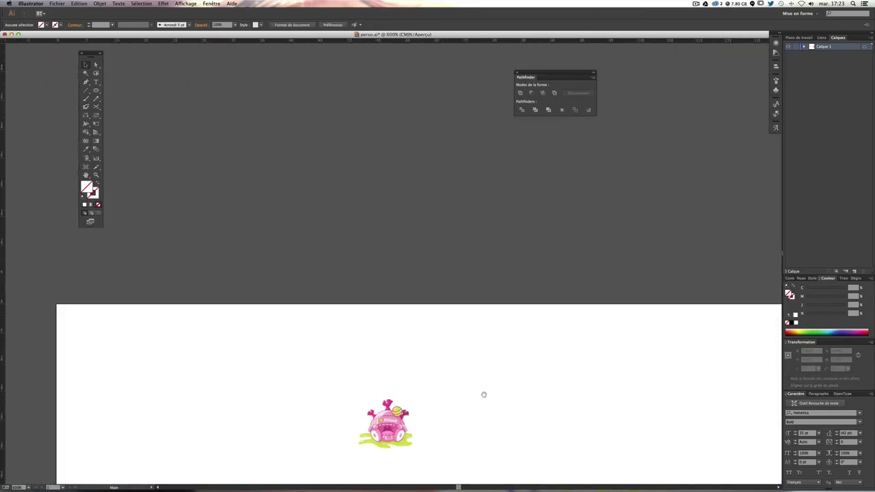
scroll(475, 288, "down", 2)
scroll(468, 274, "up", 3)
scroll(468, 274, "up", 5)
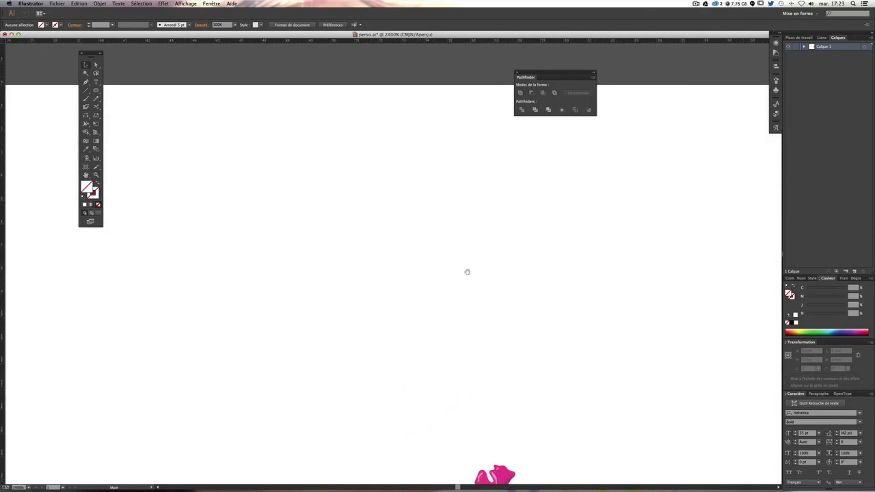
key("ctrl+plus")
key("ctrl+plus")
key("ctrl+plus")
scroll(323, 115, "down", 5)
scroll(274, 130, "up", 2)
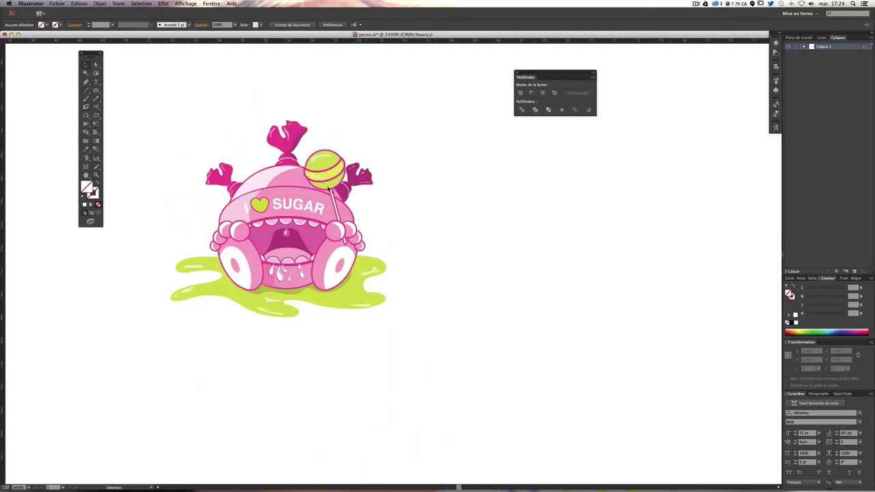
key("ctrl+minus")
key("ctrl+minus")
key("ctrl+minus")
key("ctrl+minus")
key("ctrl+minus")
key("ctrl+minus")
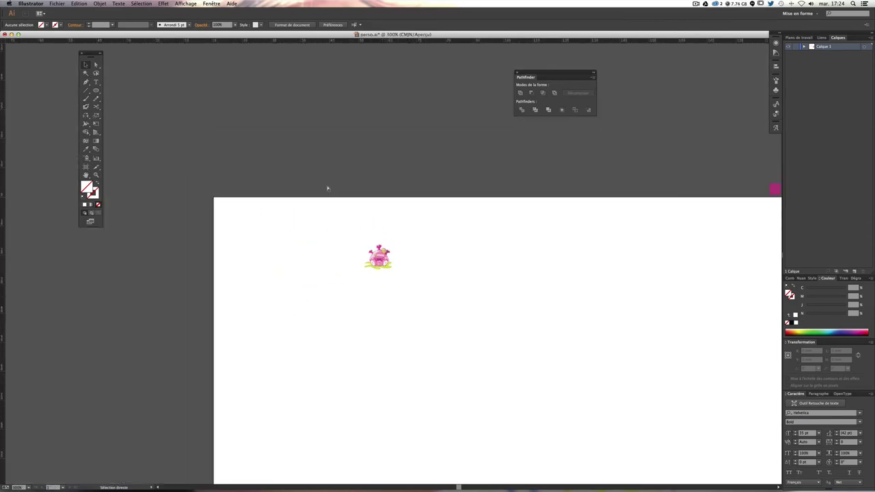
scroll(328, 189, "down", 5)
scroll(328, 189, "right", 4)
Step: Enlarge the tiny candy monster across the artboard
left_click(280, 140)
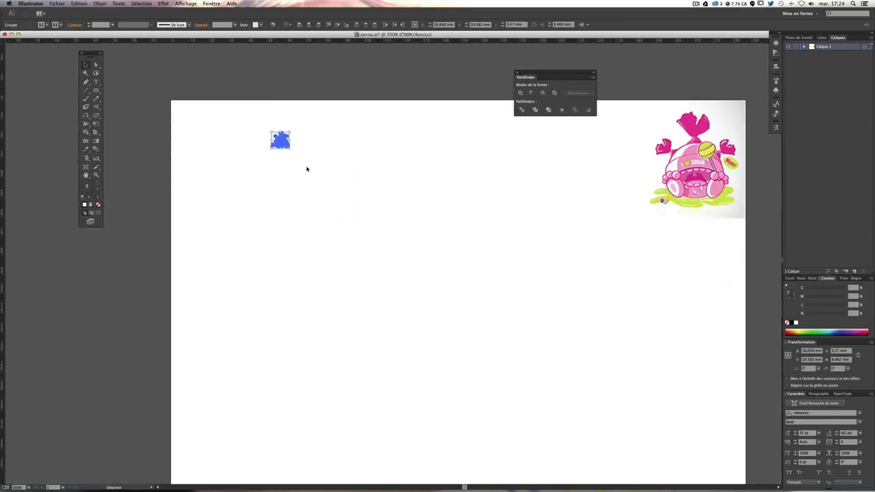
left_click_drag(290, 150, 574, 409)
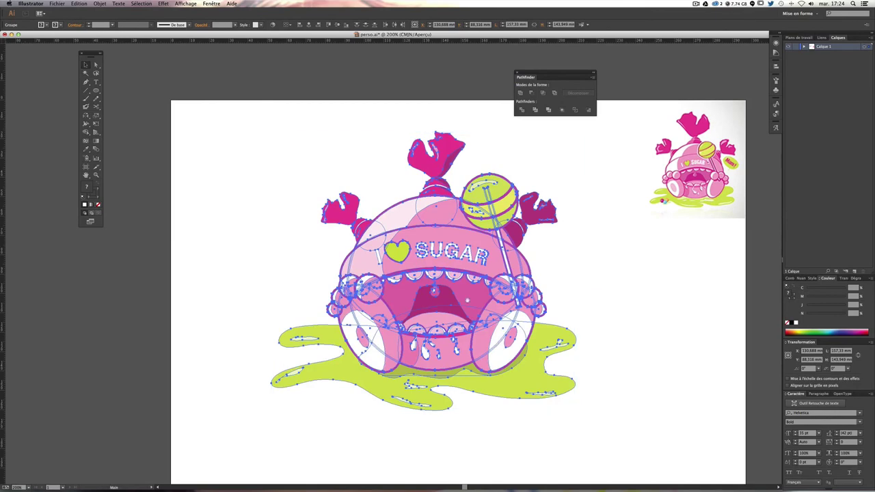
scroll(523, 364, "right", 3)
scroll(523, 365, "down", 1)
left_click_drag(482, 375, 579, 408)
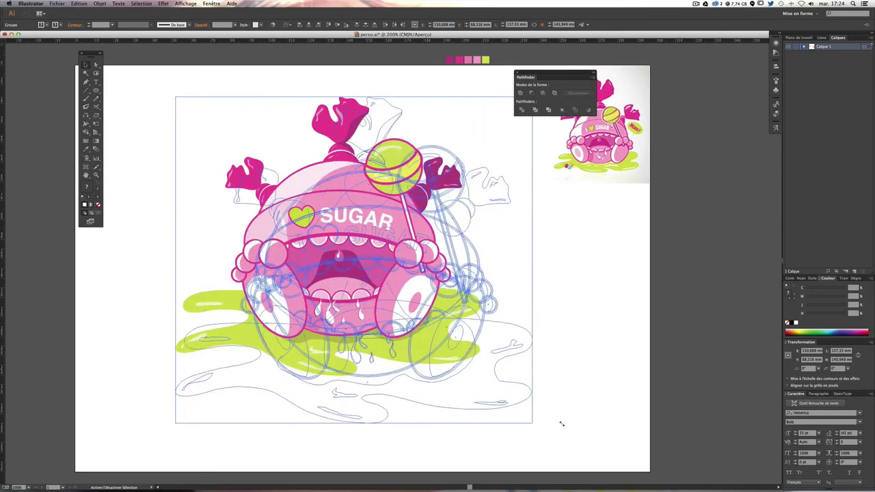
left_click(514, 239)
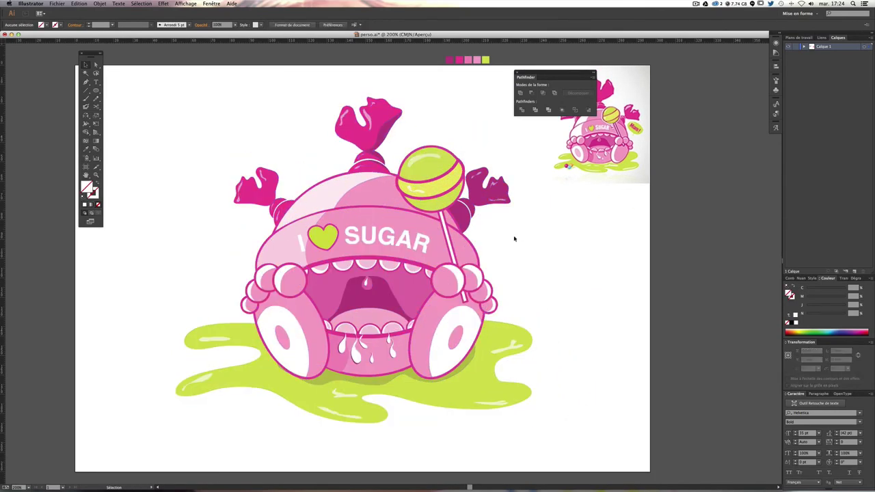
Step: Undo the oversize, resize the monster to medium and move it to the artboard centre
key("a")
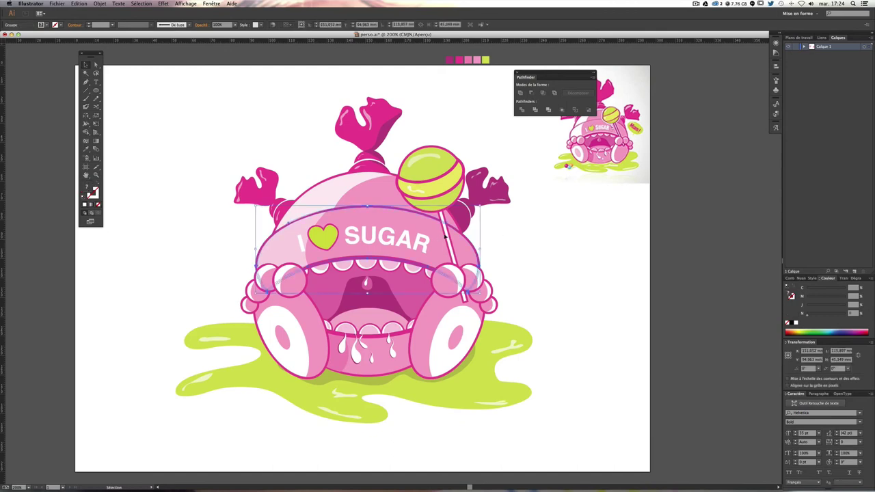
key("ctrl+z")
key("v")
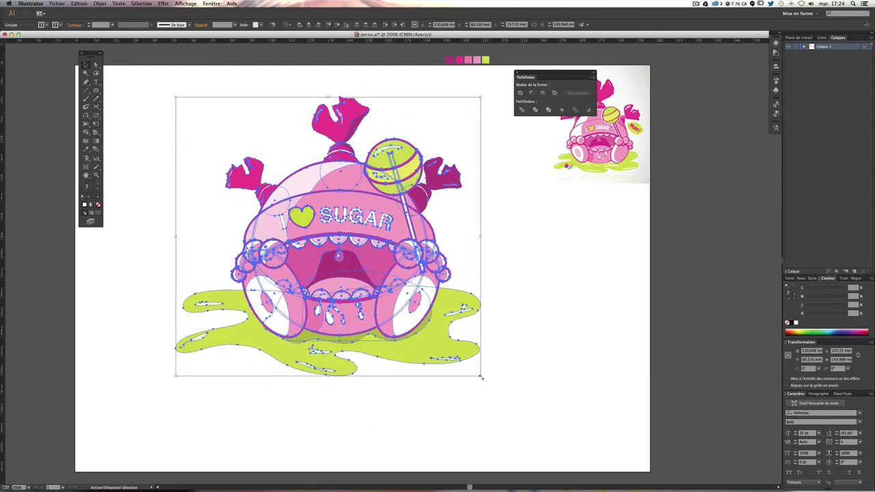
left_click_drag(482, 375, 402, 304)
left_click_drag(346, 119, 416, 183)
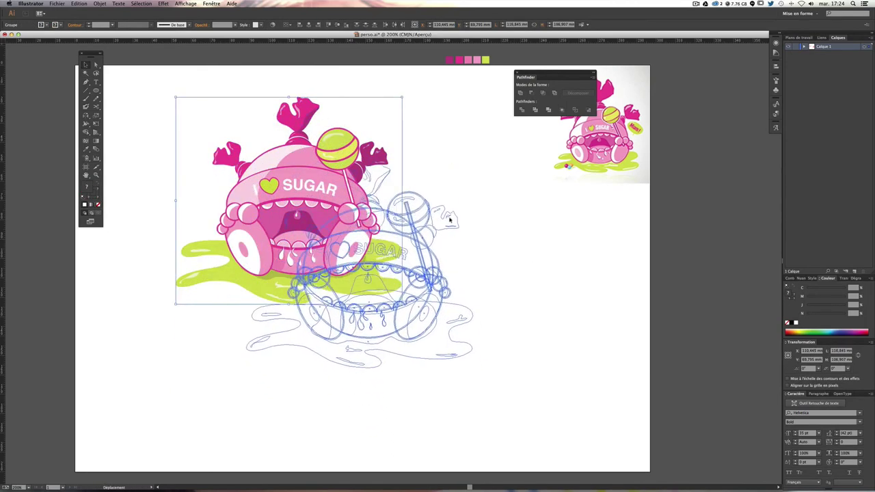
key("ctrl+shift+a")
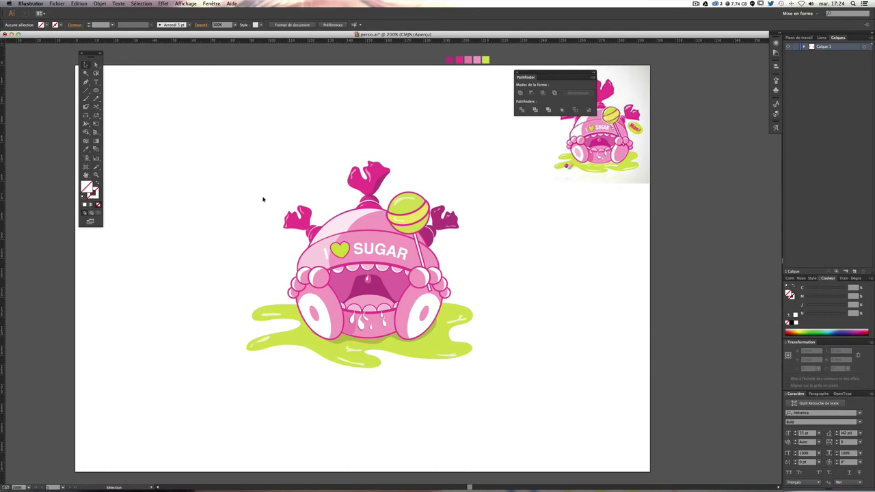
left_click_drag(225, 153, 258, 173)
left_click(186, 4)
left_click(186, 11)
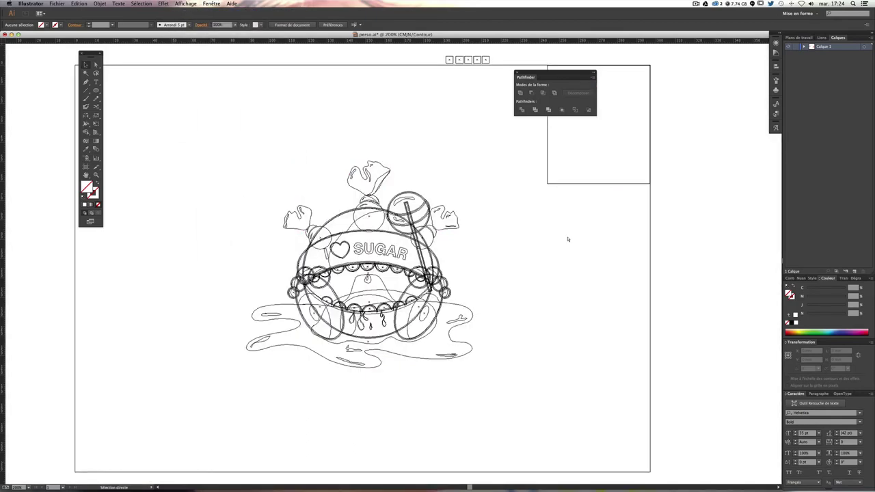
key("super+plus")
key("super+plus")
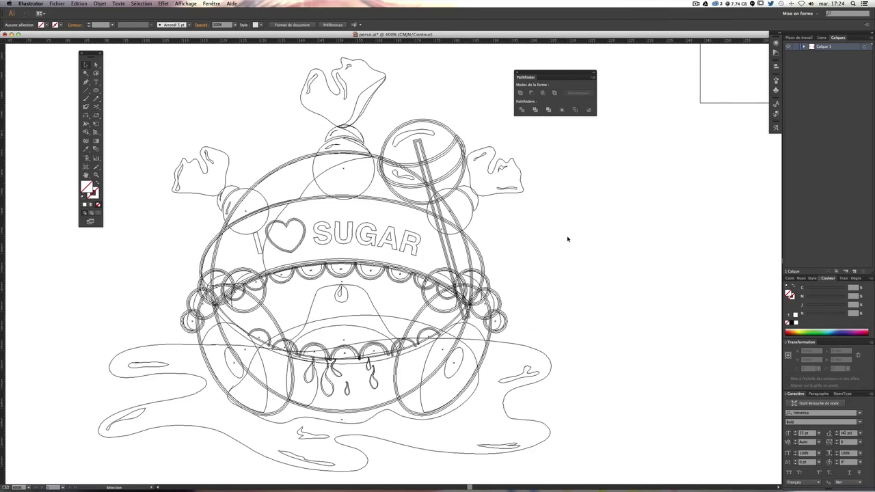
left_click(181, 4)
left_click(181, 12)
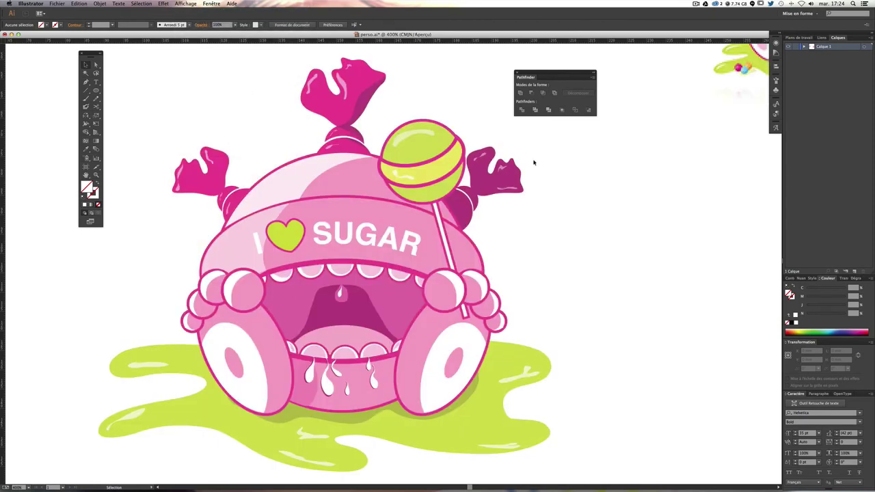
key("super+minus")
key("super+minus")
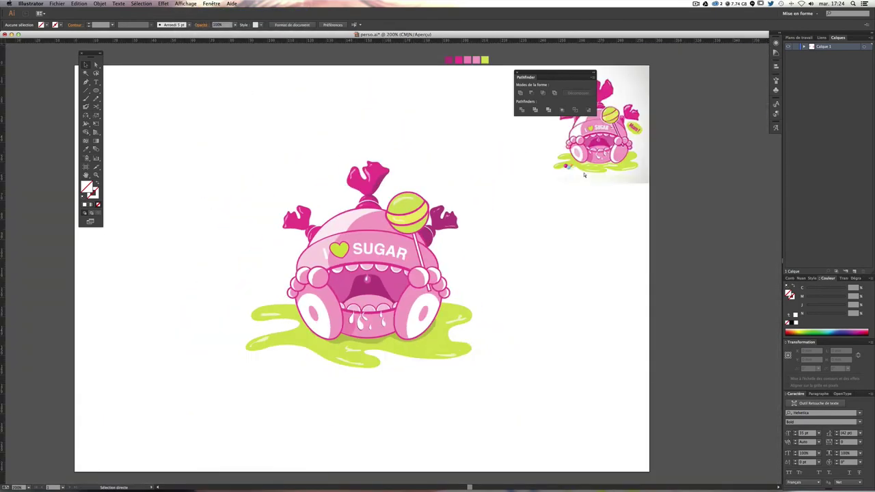
key("super+plus")
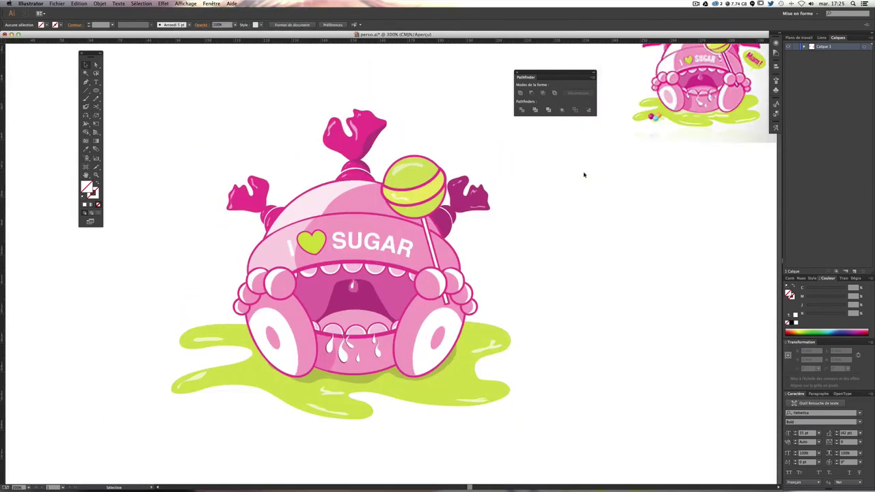